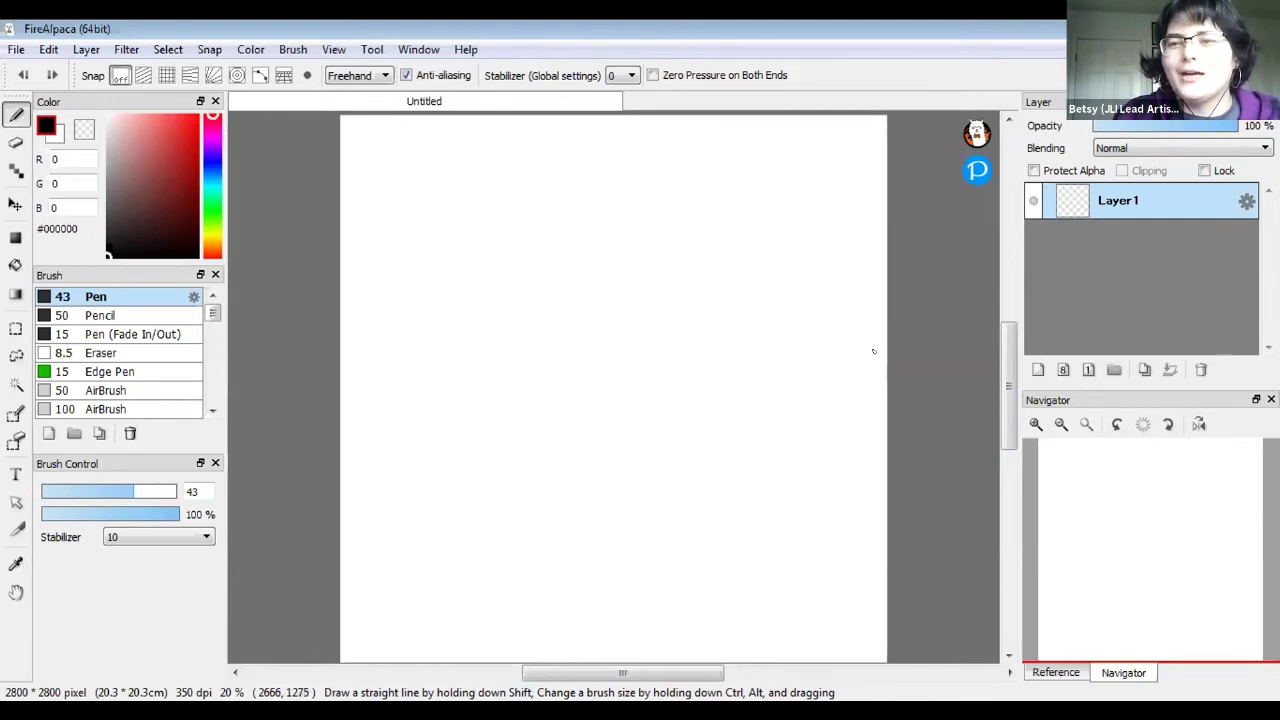
Rename the first layer as "paper"
double_click(1103, 205)
text(paper)
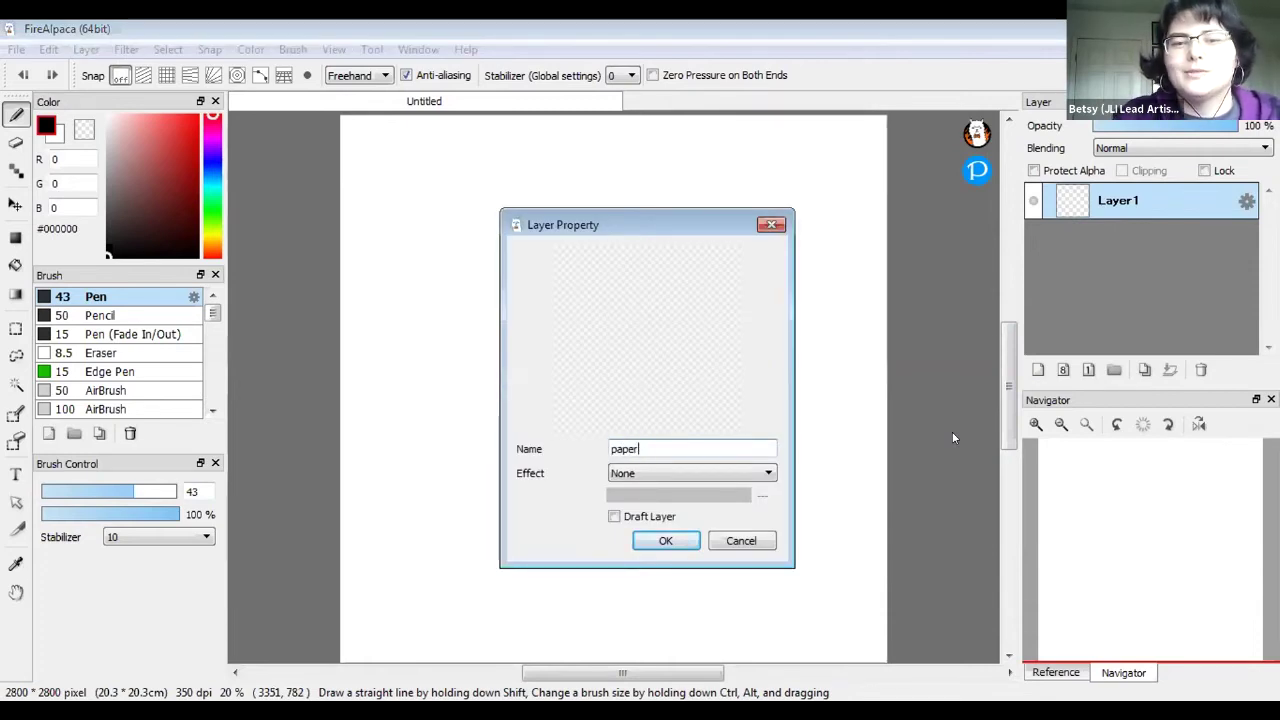
key(Return)
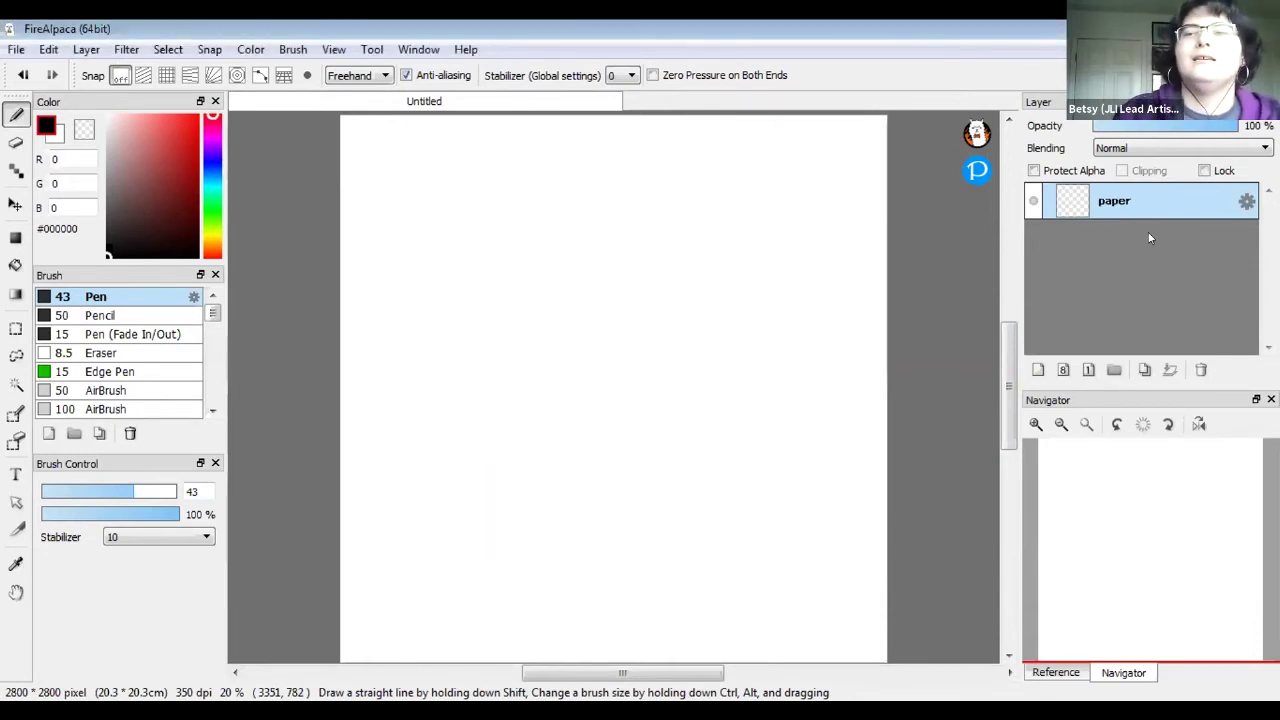
click(1247, 203)
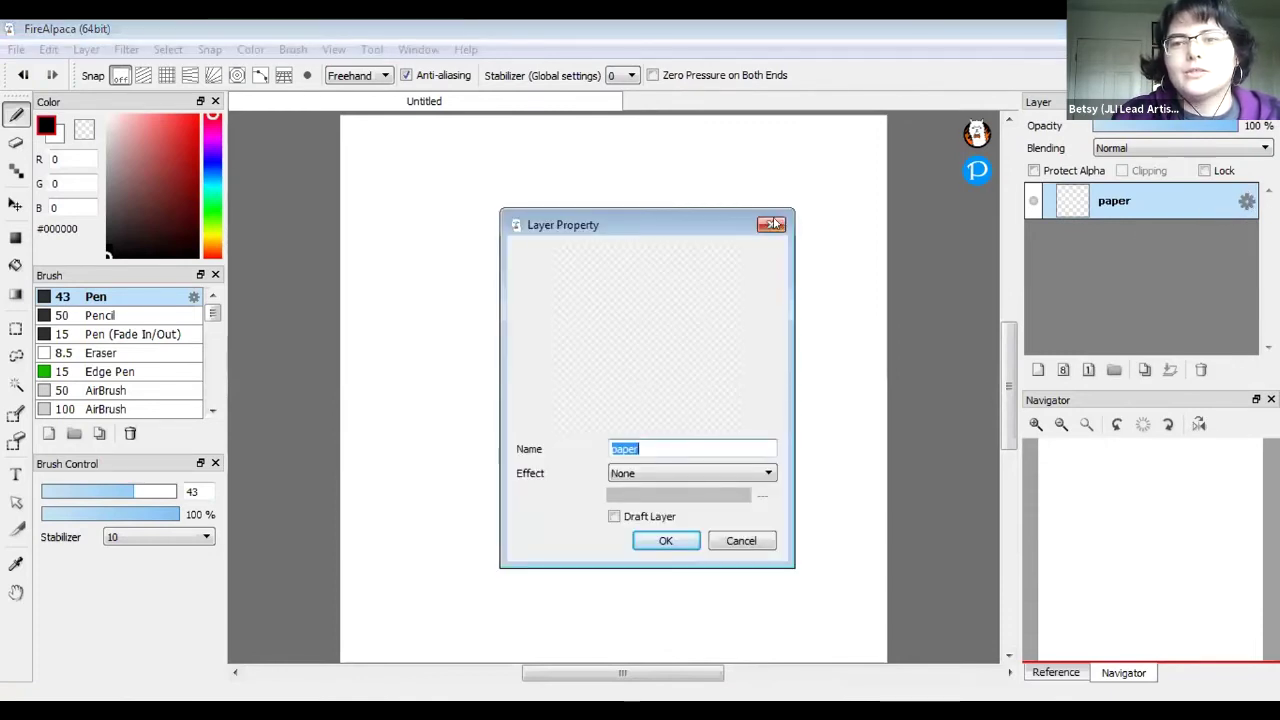
key(Return)
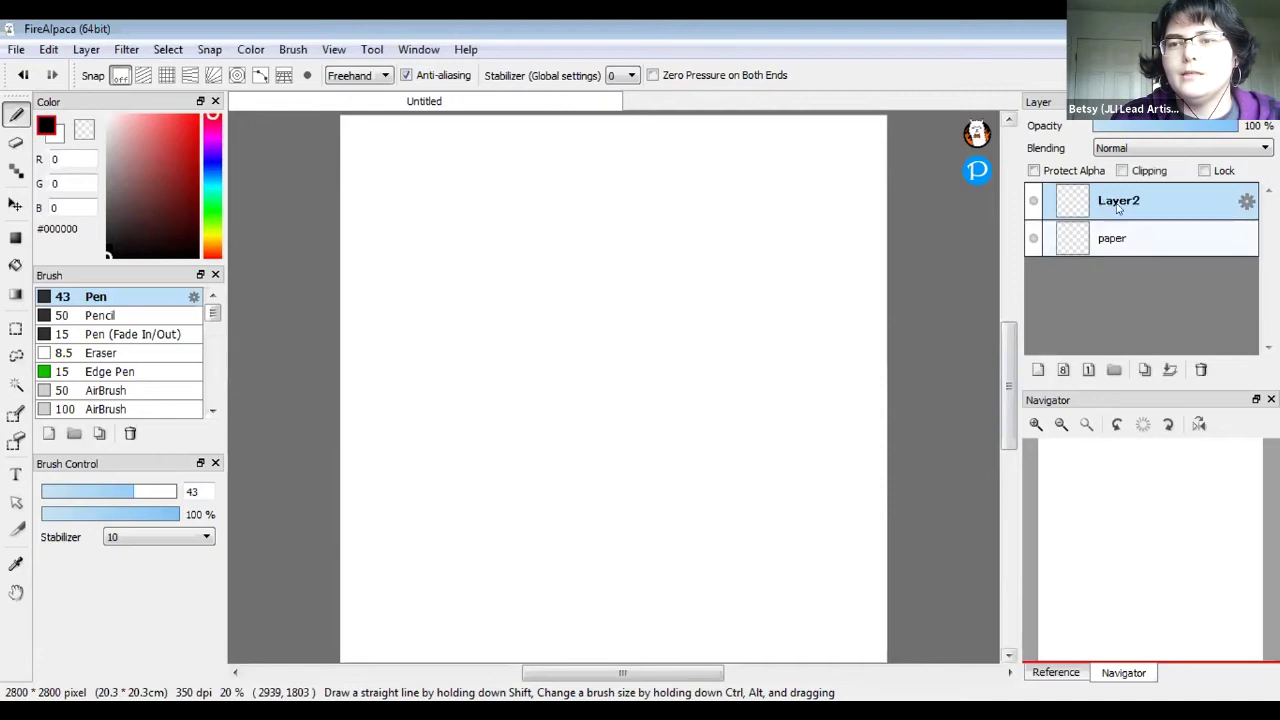
Rename the new layer above paper as "sketch"
double_click(1101, 207)
text(sketch)
key(Return)
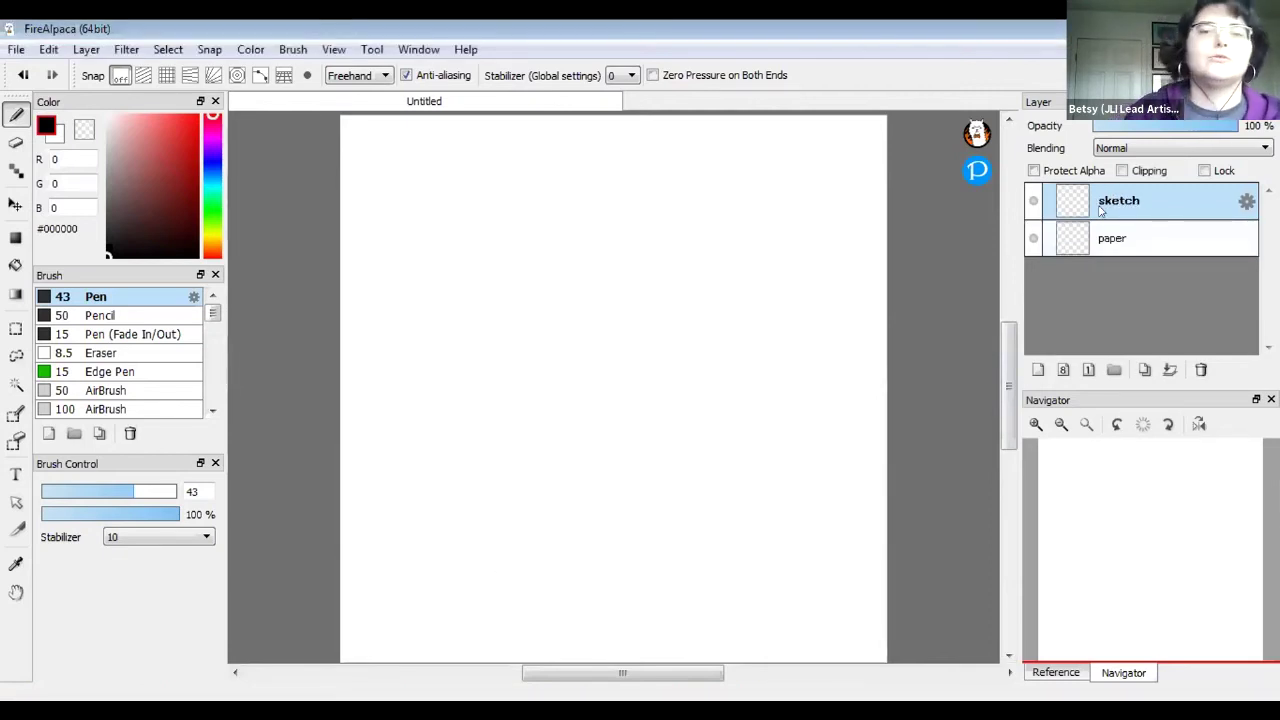
Sketch a rough head circle on the sketch layer with the Pencil brush at size 12.8 in red #FF0000
drag(172, 137, 200, 114)
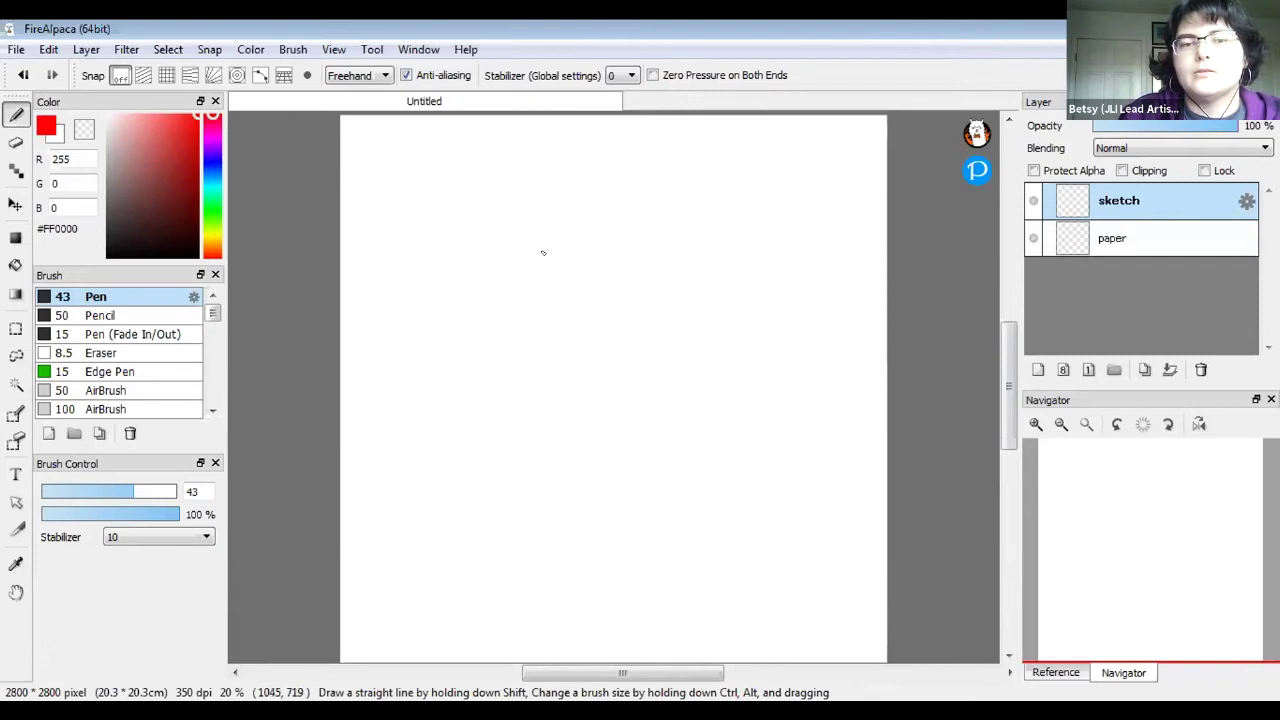
click(170, 323)
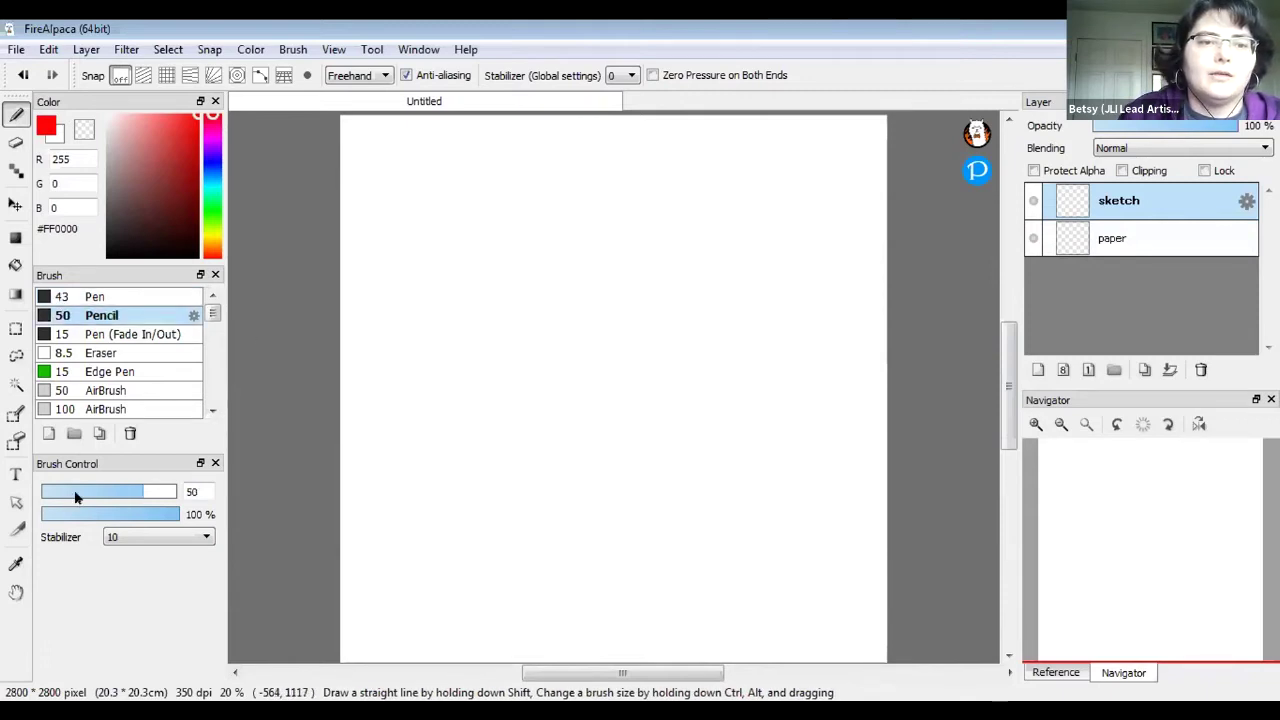
click(76, 491)
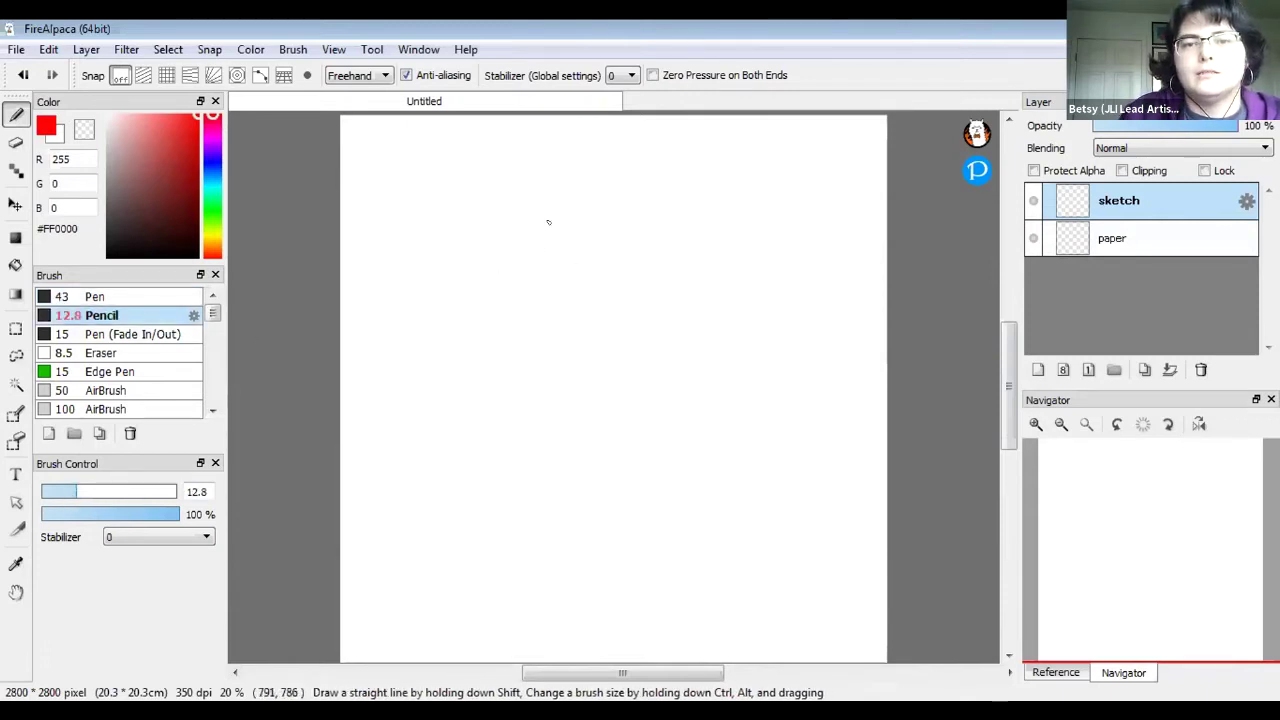
mouse_move(681, 263)
mouse_down()
mouse_move(486, 280)
mouse_move(470, 360)
mouse_move(560, 454)
mouse_move(709, 312)
mouse_move(728, 353)
mouse_move(640, 478)
mouse_move(482, 434)
mouse_up()
mouse_move(480, 440)
mouse_down()
mouse_move(586, 466)
mouse_move(706, 432)
mouse_up()
drag(641, 226, 691, 429)
mouse_move(720, 285)
mouse_down()
mouse_move(636, 456)
mouse_move(698, 244)
mouse_move(576, 226)
mouse_move(684, 242)
mouse_up()
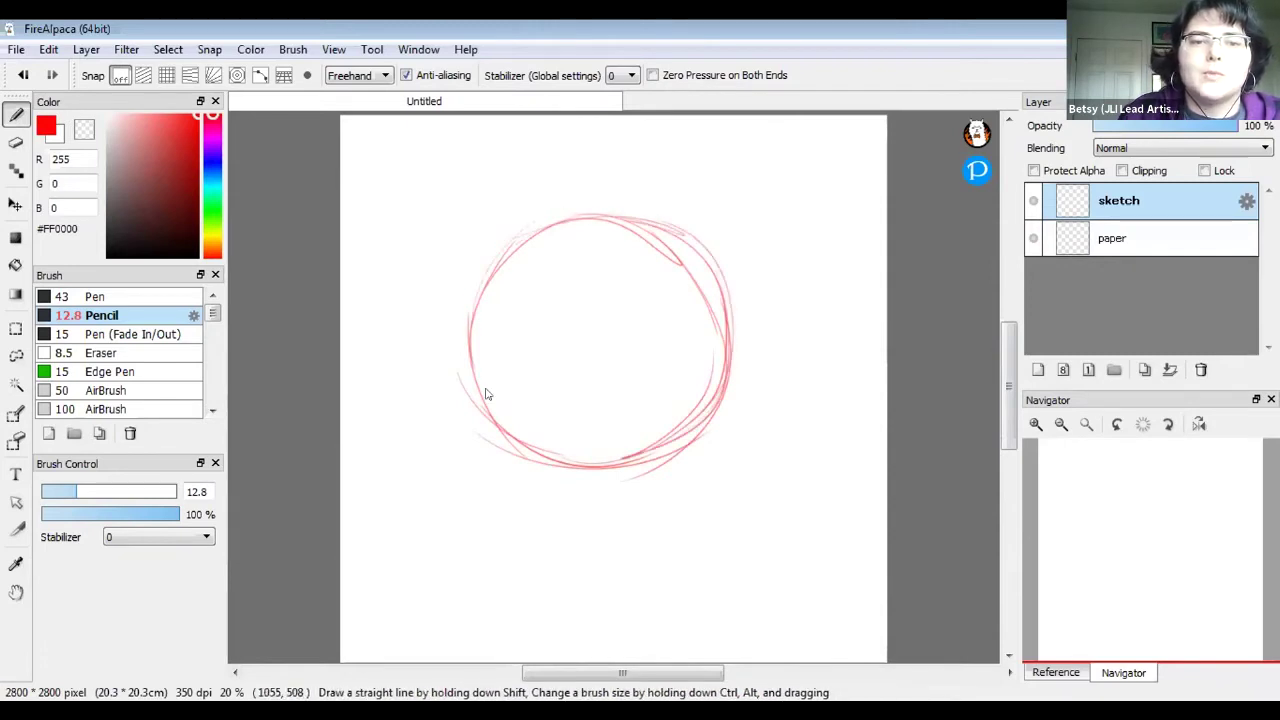
Sketch the face guides inside the circle: a curved vertical centre line and a slanted eye line extending past the head
drag(556, 226, 514, 416)
drag(546, 244, 528, 406)
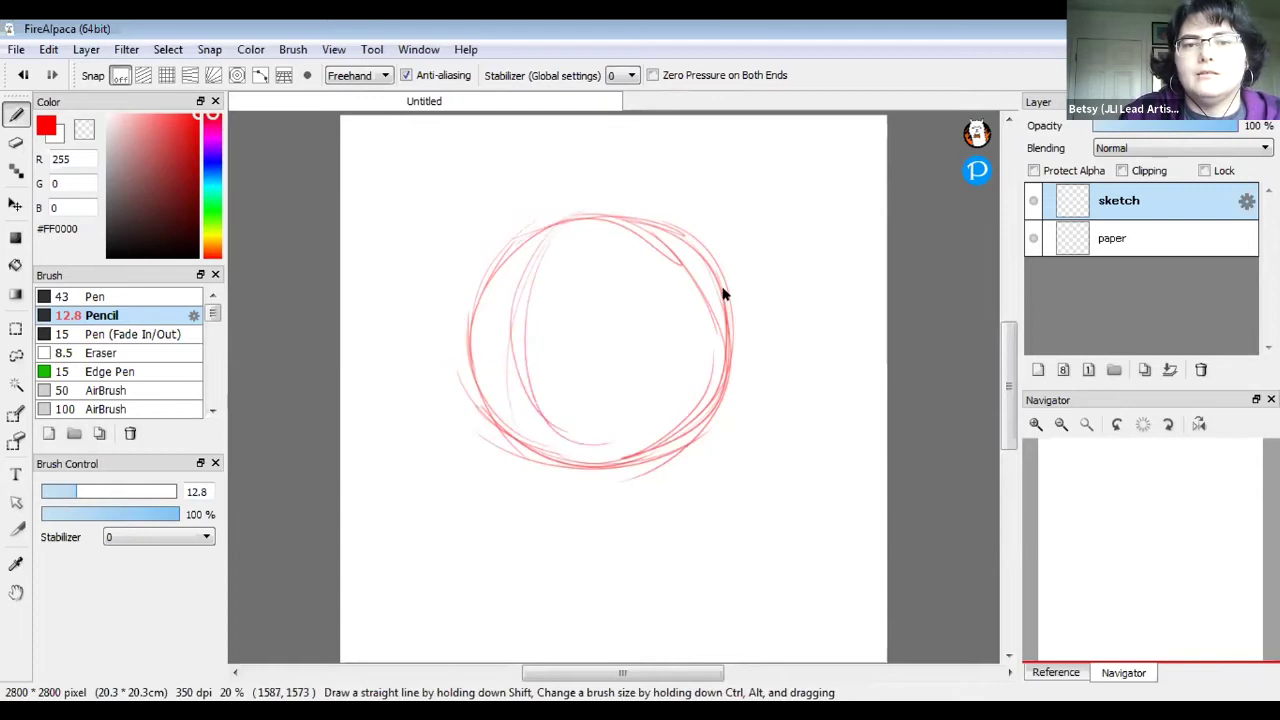
drag(472, 356, 778, 274)
drag(370, 405, 662, 305)
Sketch the facial features around the guides: two round eyes, a pointed nose and a curved smile
mouse_move(549, 337)
mouse_down()
mouse_move(613, 314)
mouse_move(580, 299)
mouse_move(587, 321)
mouse_move(608, 320)
mouse_move(560, 357)
mouse_up()
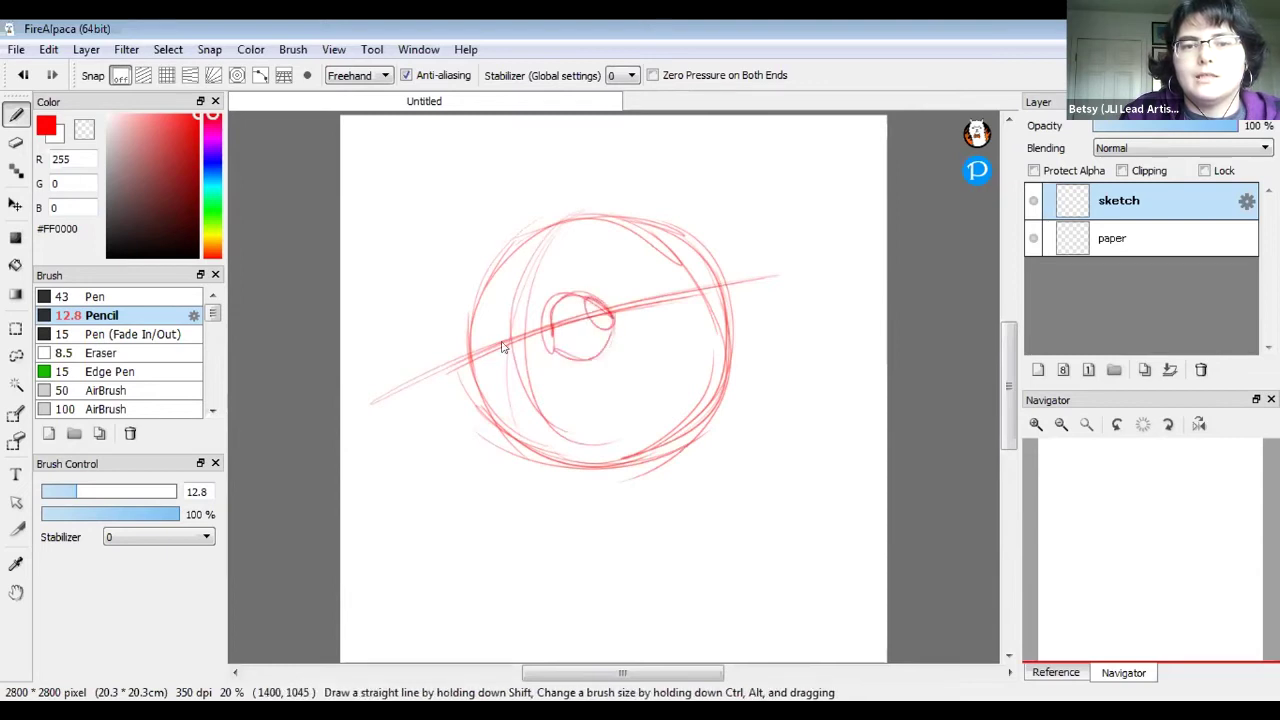
mouse_move(466, 334)
mouse_down()
mouse_move(457, 366)
mouse_move(500, 362)
mouse_move(458, 370)
mouse_move(490, 410)
mouse_up()
drag(516, 319, 470, 428)
drag(544, 402, 472, 430)
mouse_move(614, 372)
mouse_down()
mouse_move(580, 434)
mouse_move(556, 445)
mouse_up()
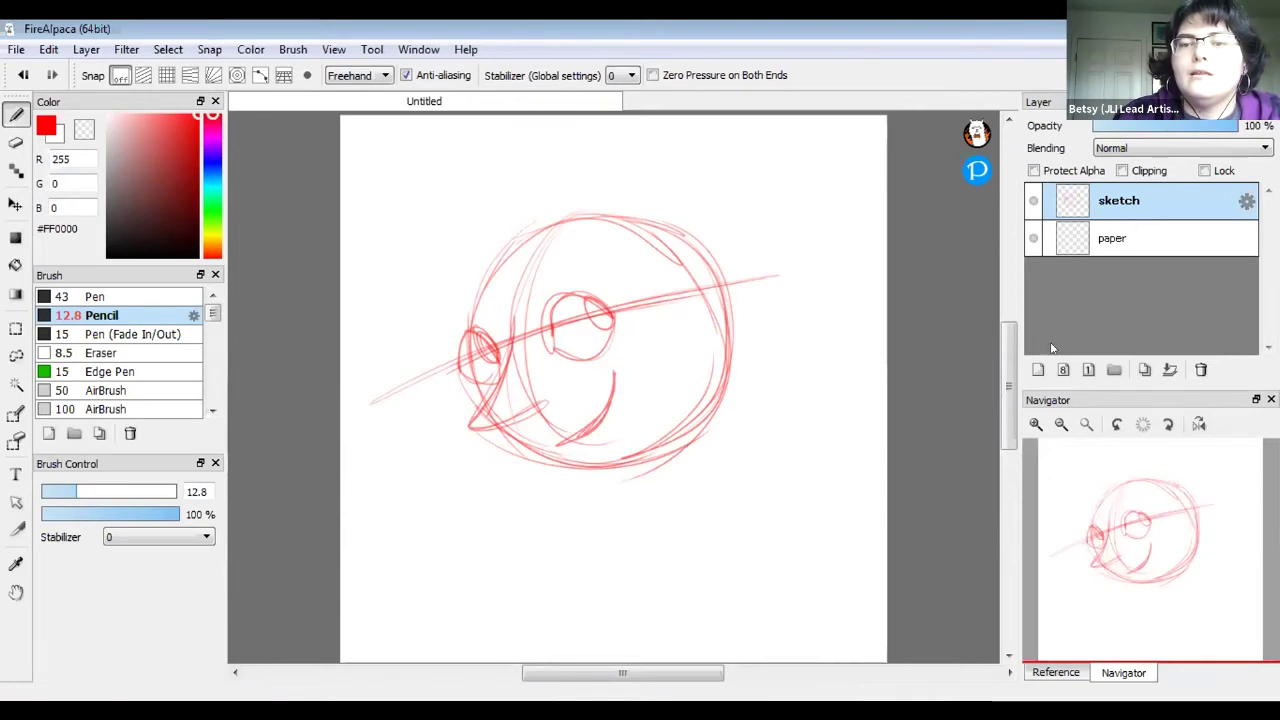
Add a new layer above sketch and name it "lines"
click(1037, 370)
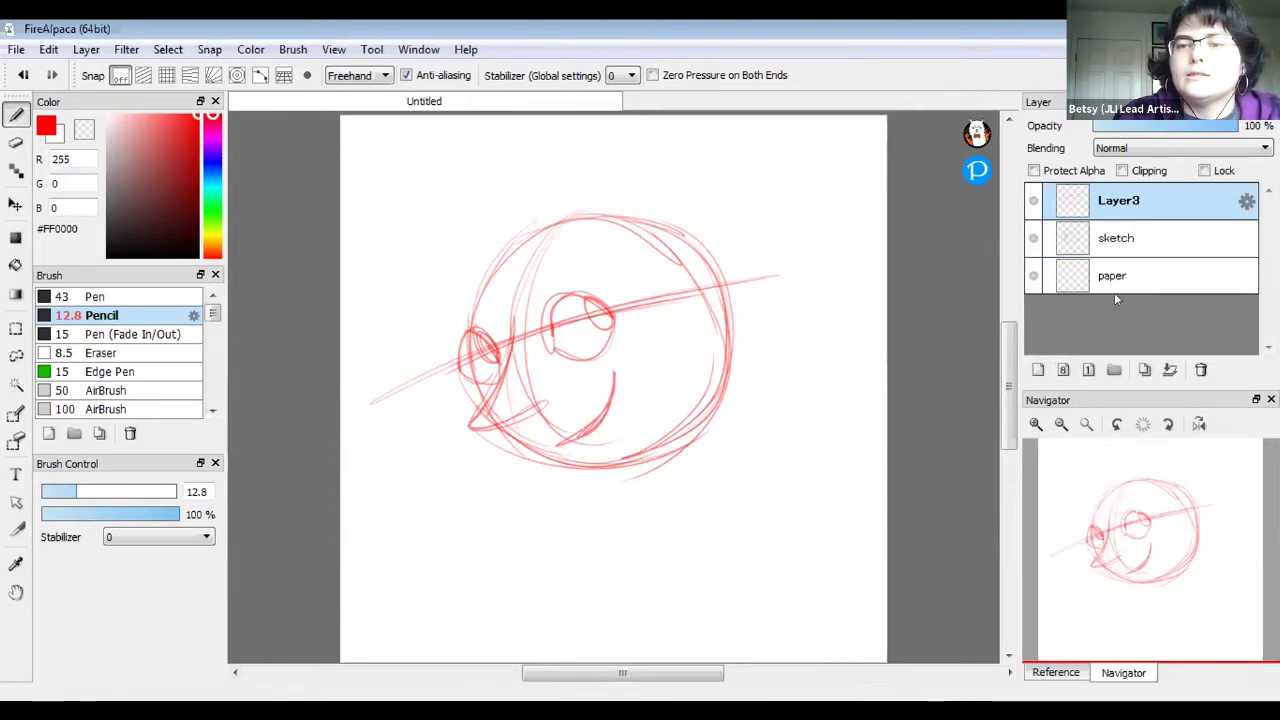
double_click(1119, 195)
text(lines)
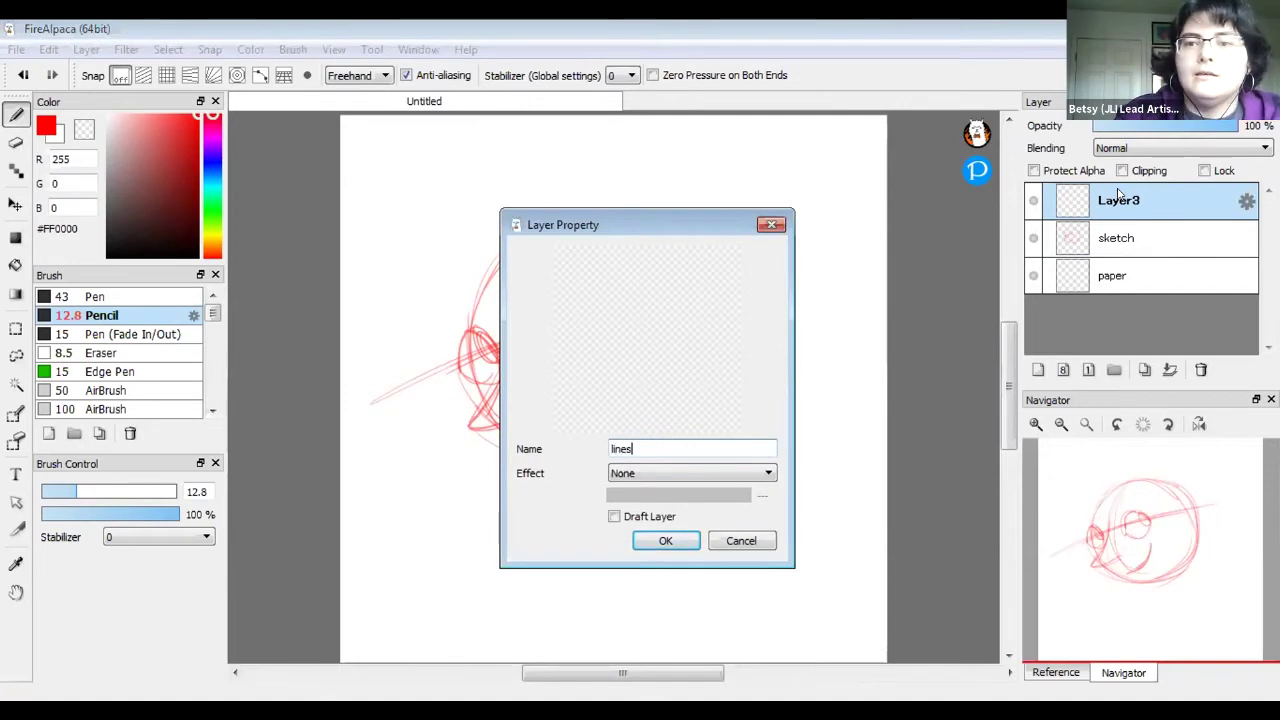
key(Return)
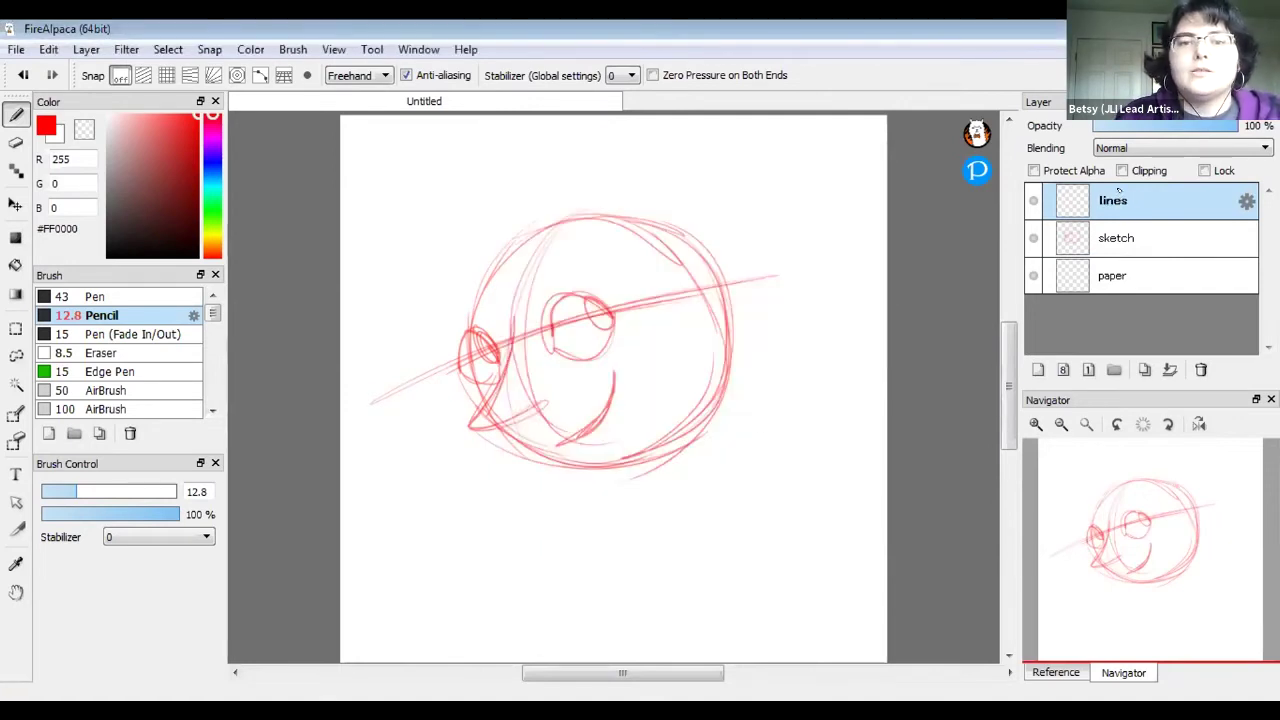
Test the Pen brush at size 43 with a black wavy stroke above the head, then clear the layer
drag(128, 194, 106, 258)
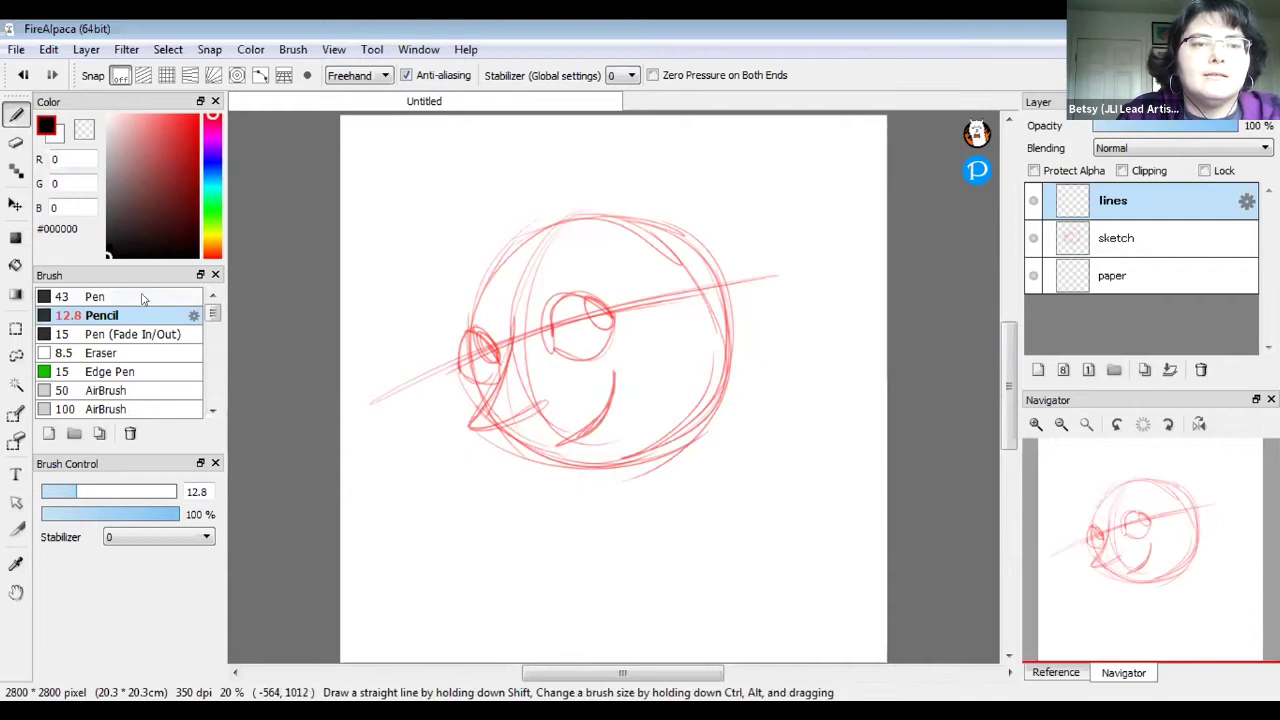
click(95, 296)
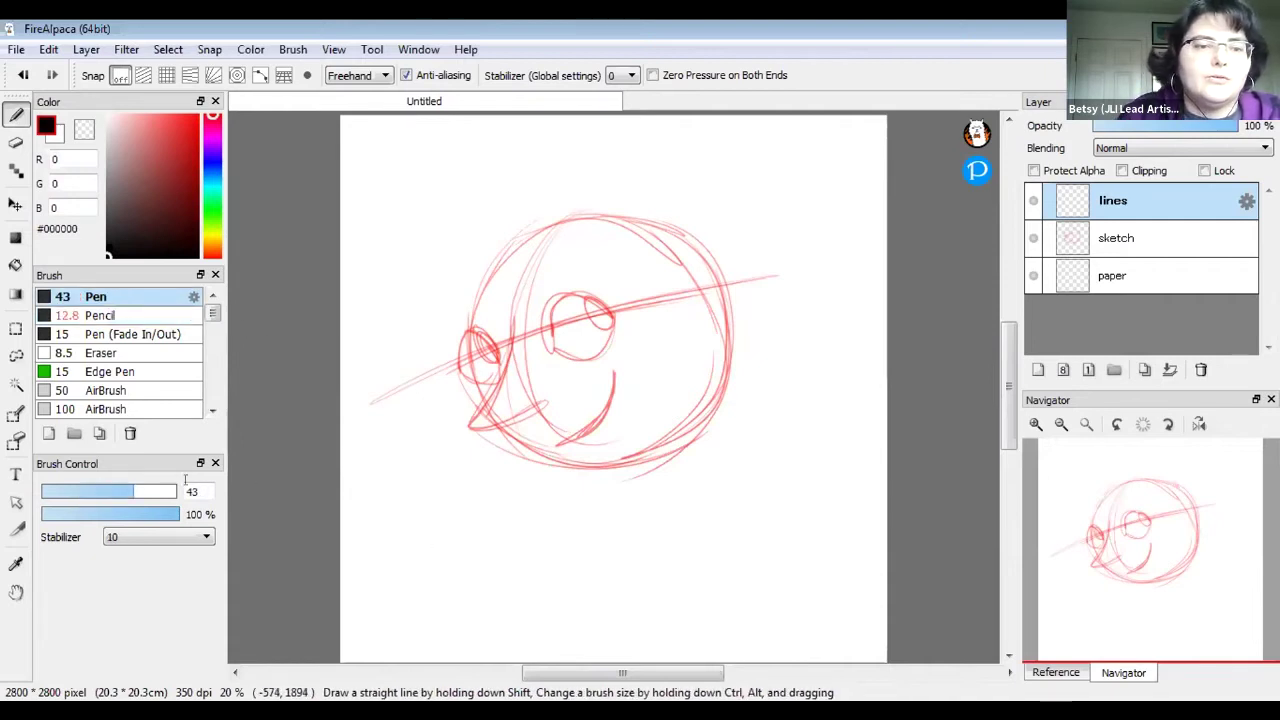
mouse_move(384, 202)
mouse_down()
mouse_move(410, 172)
mouse_move(444, 179)
mouse_move(393, 276)
mouse_move(469, 184)
mouse_move(475, 202)
mouse_move(512, 186)
mouse_move(518, 201)
mouse_move(587, 162)
mouse_move(561, 204)
mouse_move(592, 216)
mouse_move(697, 172)
mouse_move(638, 228)
mouse_move(742, 248)
mouse_up()
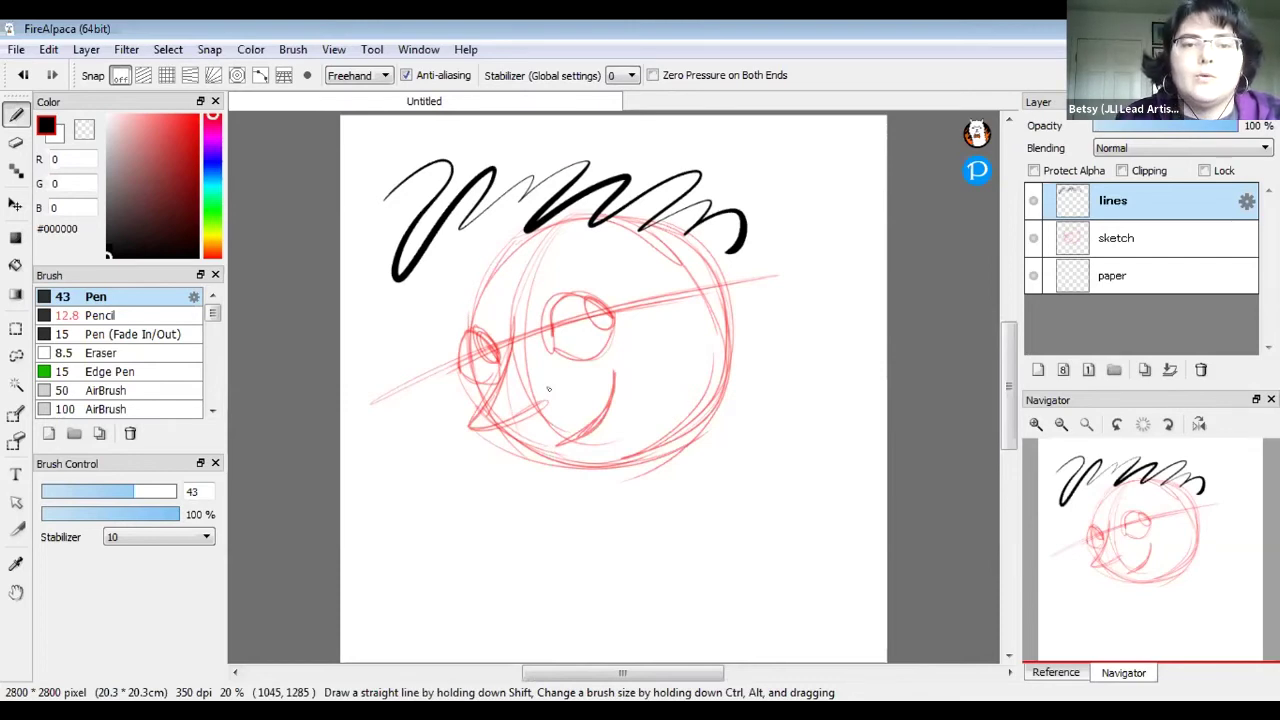
key(Delete)
Draw a closed wavy test outline below the head with the Pencil brush at size 50 in black
click(100, 315)
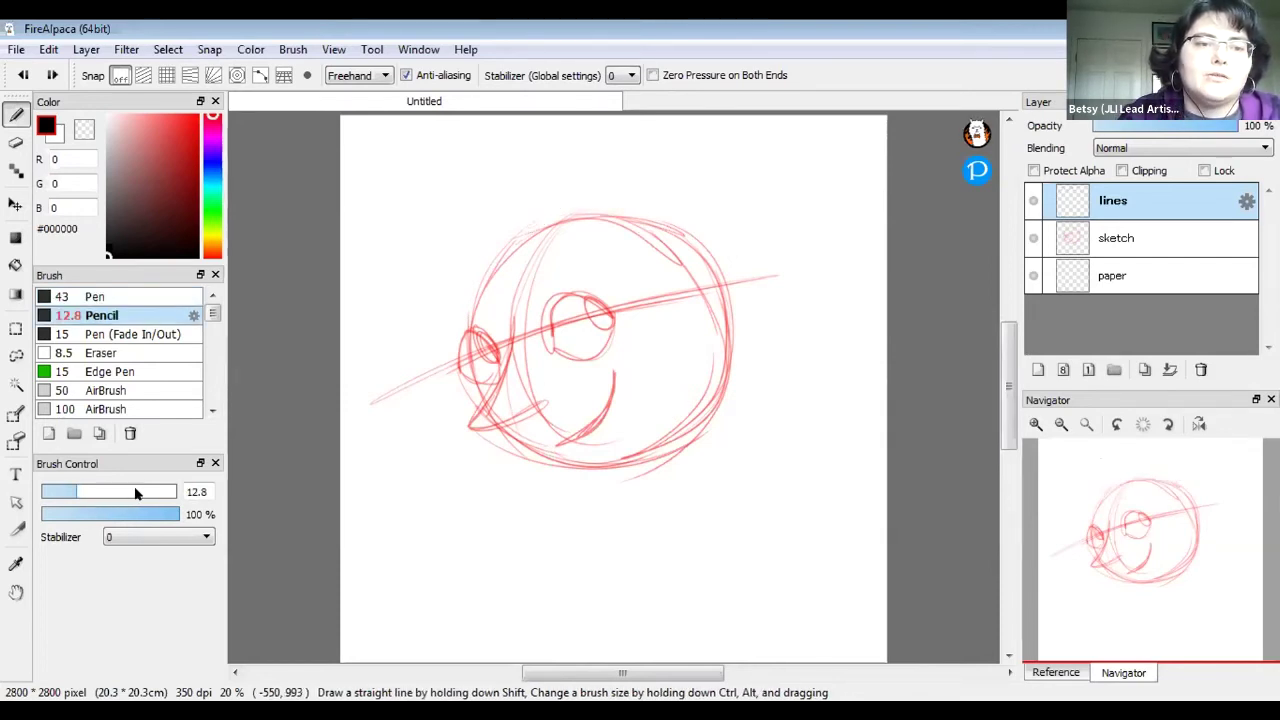
drag(134, 491, 145, 491)
mouse_move(388, 545)
mouse_down()
mouse_move(439, 494)
mouse_move(468, 491)
mouse_move(443, 559)
mouse_move(450, 596)
mouse_move(466, 605)
mouse_move(487, 583)
mouse_move(497, 531)
mouse_move(534, 500)
mouse_move(525, 590)
mouse_move(562, 524)
mouse_move(610, 525)
mouse_move(601, 569)
mouse_move(646, 490)
mouse_move(652, 575)
mouse_move(725, 507)
mouse_move(753, 585)
mouse_move(645, 636)
mouse_move(500, 641)
mouse_move(396, 560)
mouse_move(416, 500)
mouse_up()
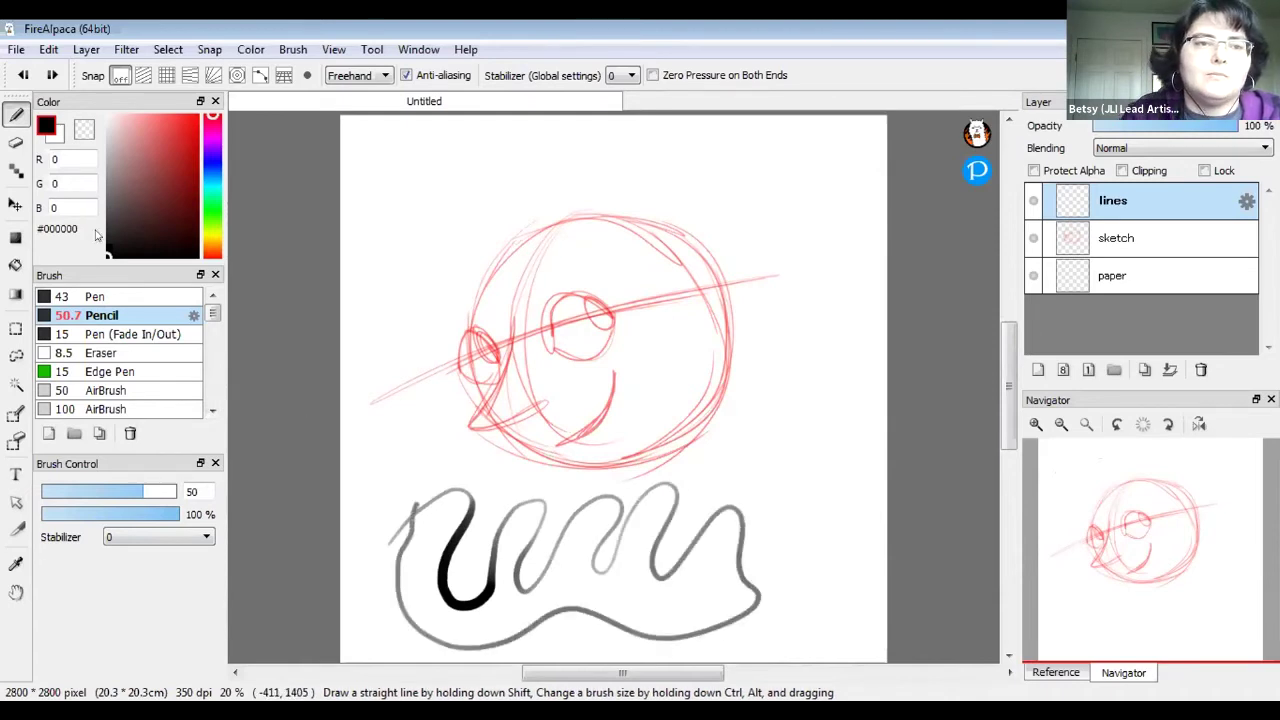
Bucket-fill the wavy test outline with red #FF0000, then clear the lines layer
click(15, 265)
click(198, 117)
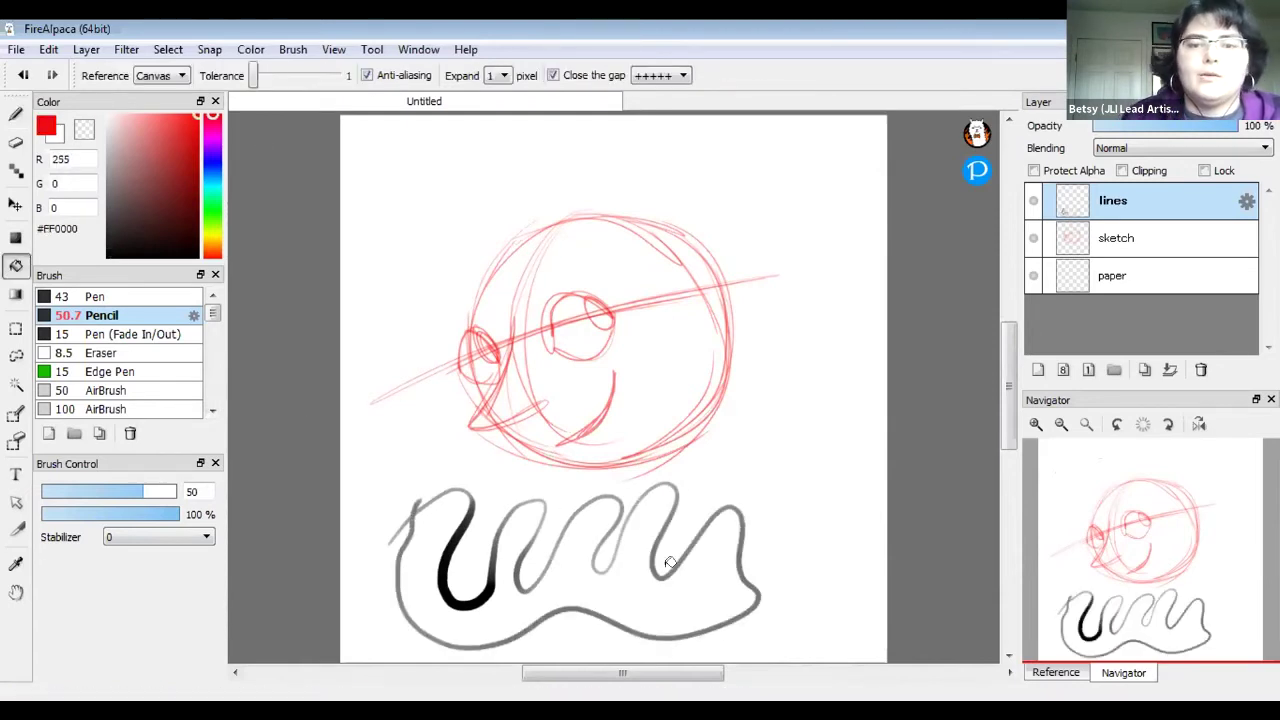
click(702, 588)
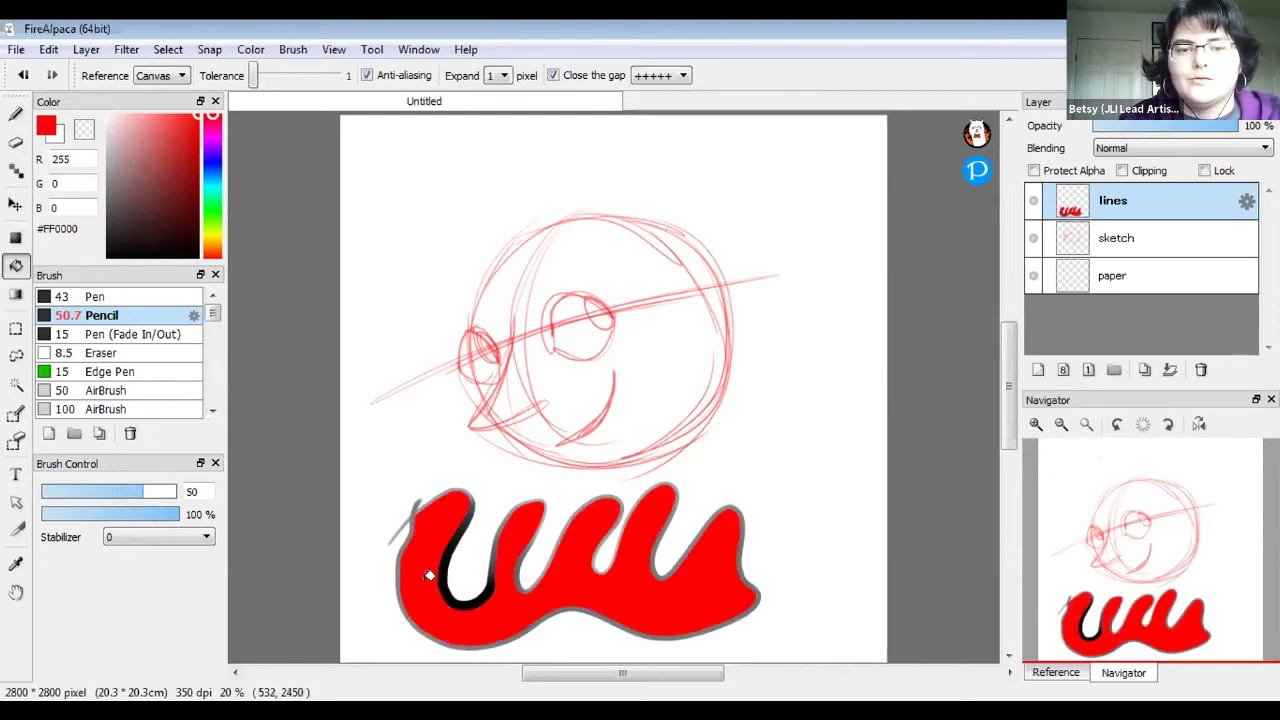
key(Delete)
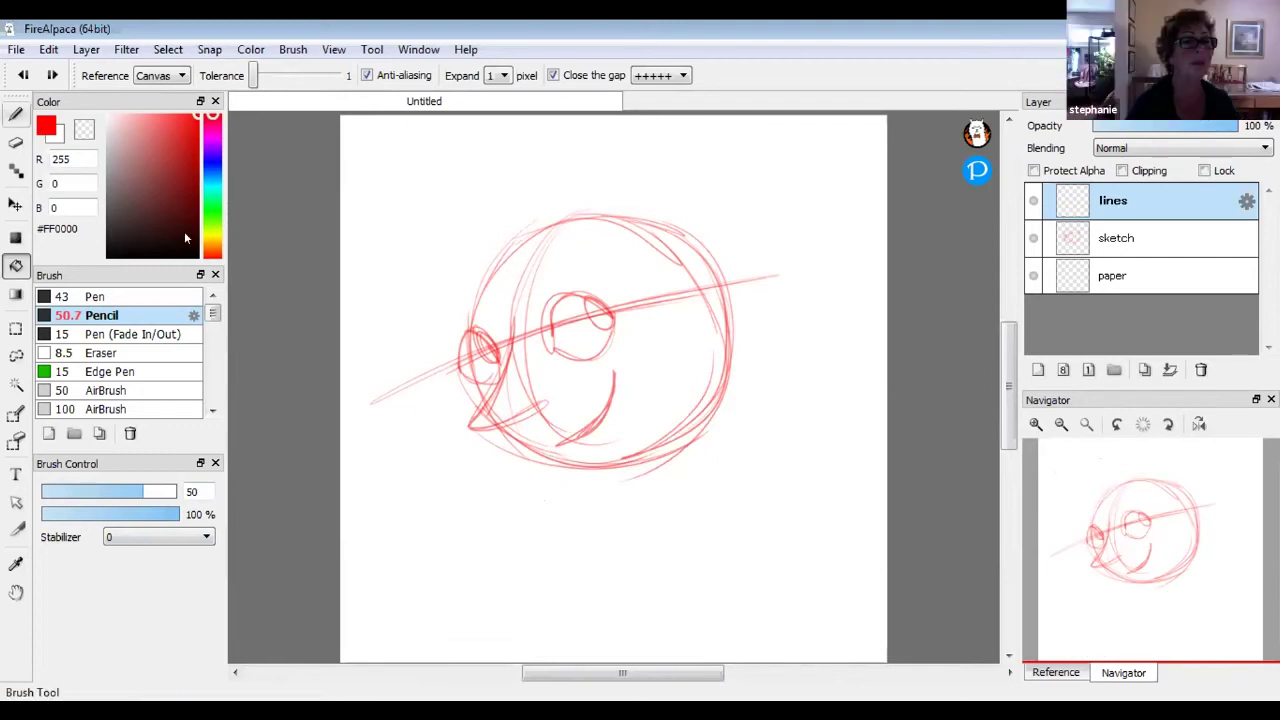
Choose the Pen brush for inking and set it to black at size 10
click(14, 114)
click(140, 296)
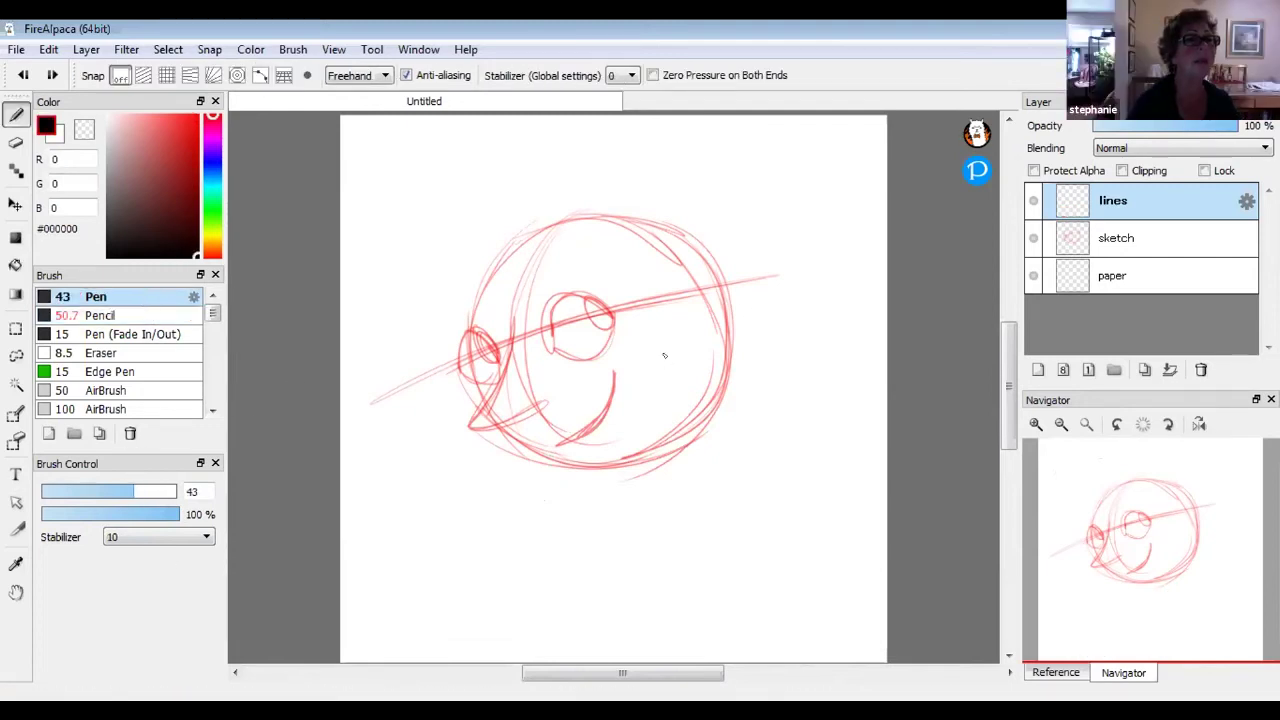
click(191, 491)
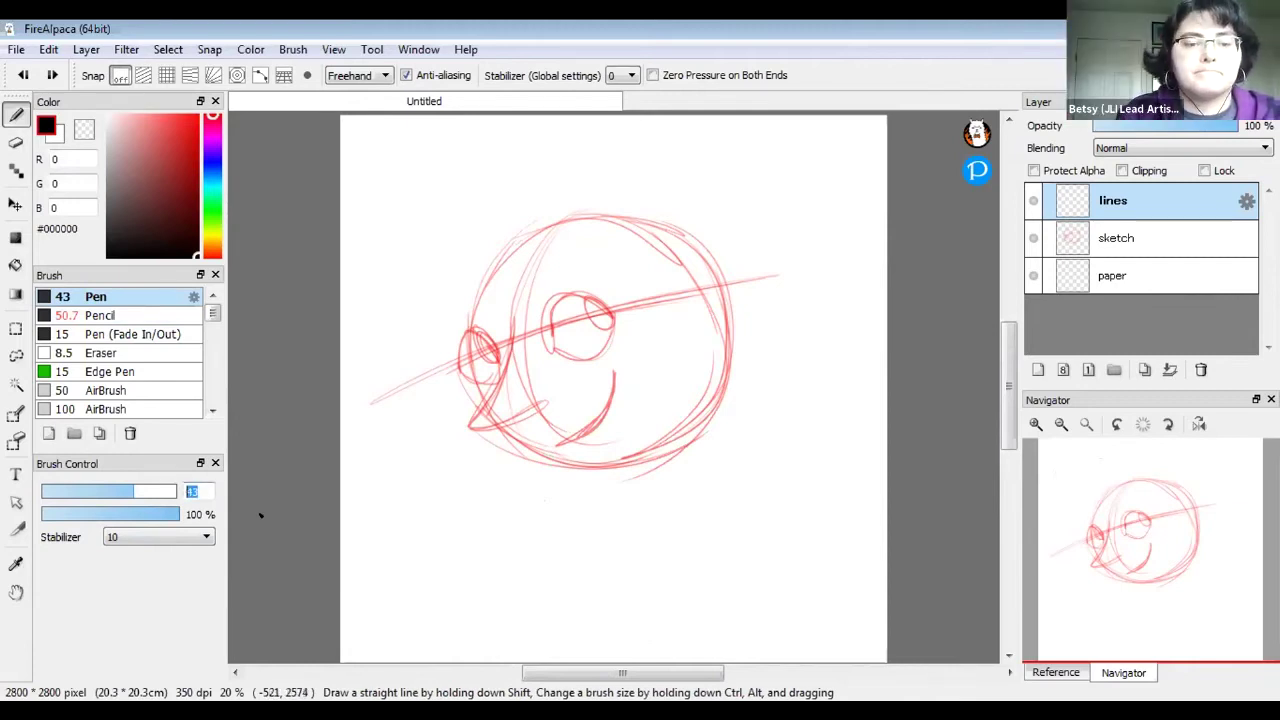
text(10)
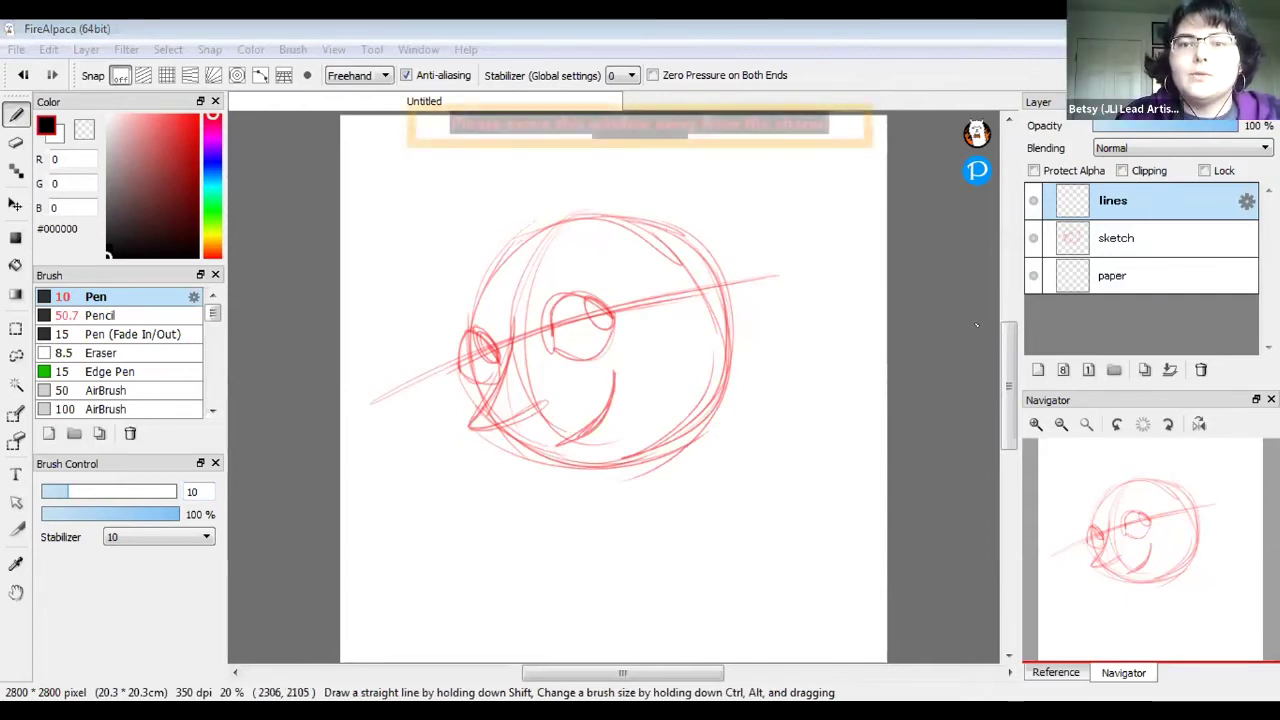
Try inking the larger eye's pupil on the lines layer, then undo the stroke
click(1033, 425)
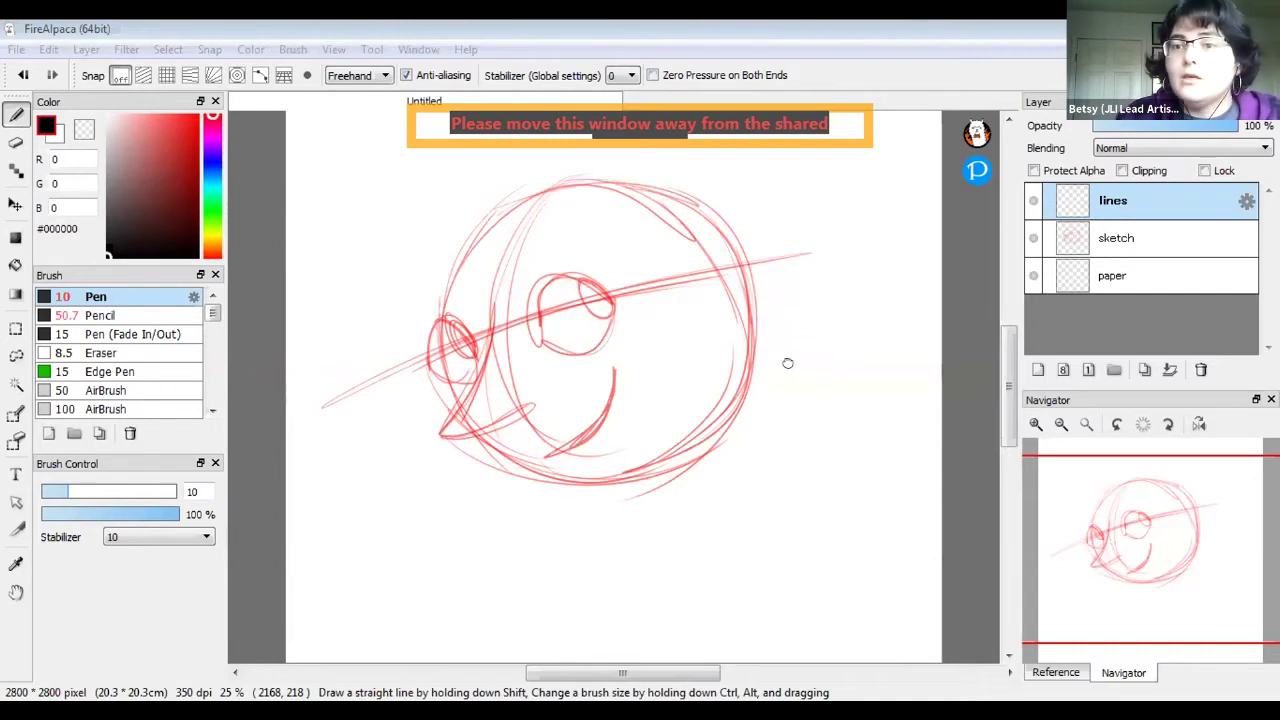
click(520, 264)
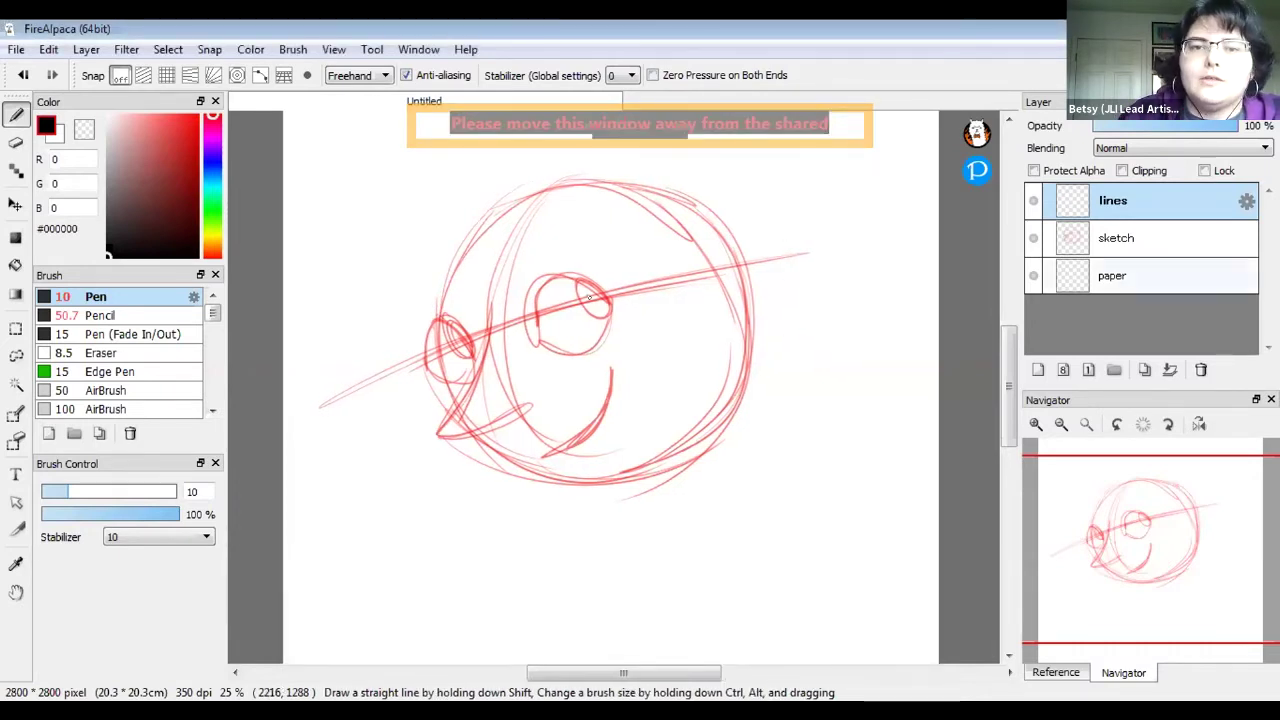
mouse_move(575, 290)
mouse_down()
mouse_move(615, 305)
mouse_move(580, 285)
mouse_up()
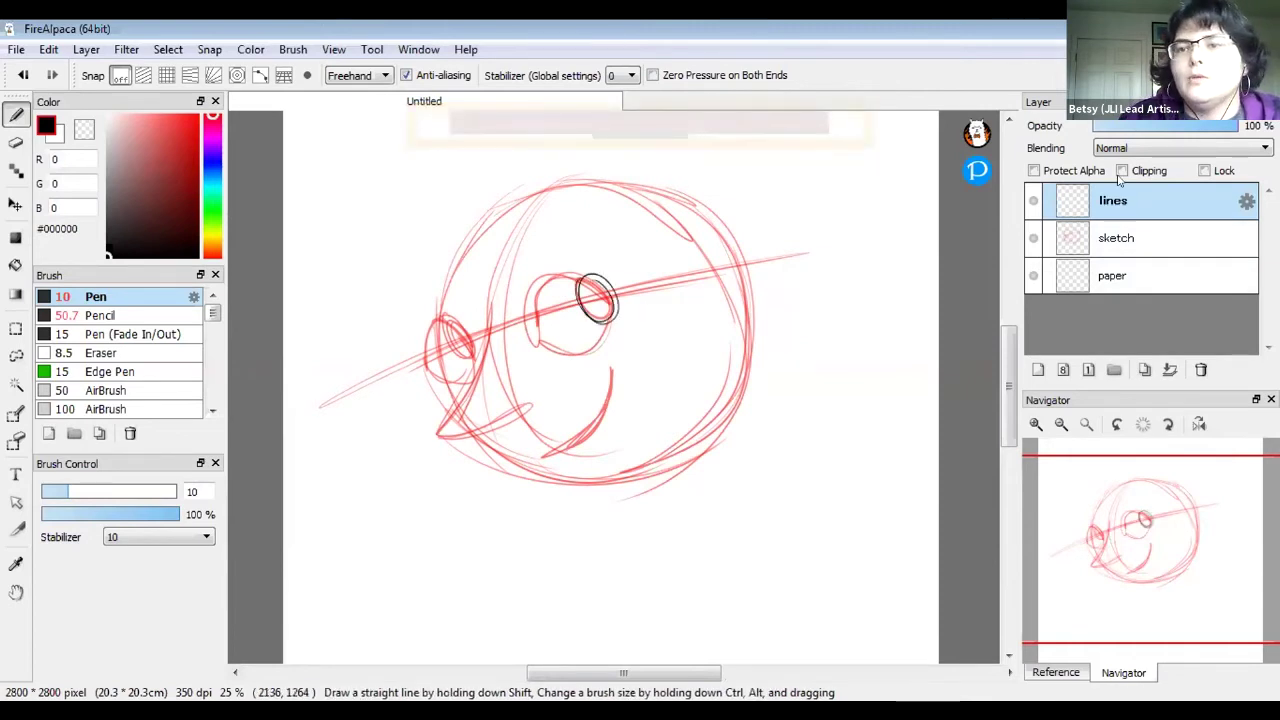
key(ctrl+z)
Lower the sketch layer's opacity to 35%
click(1133, 237)
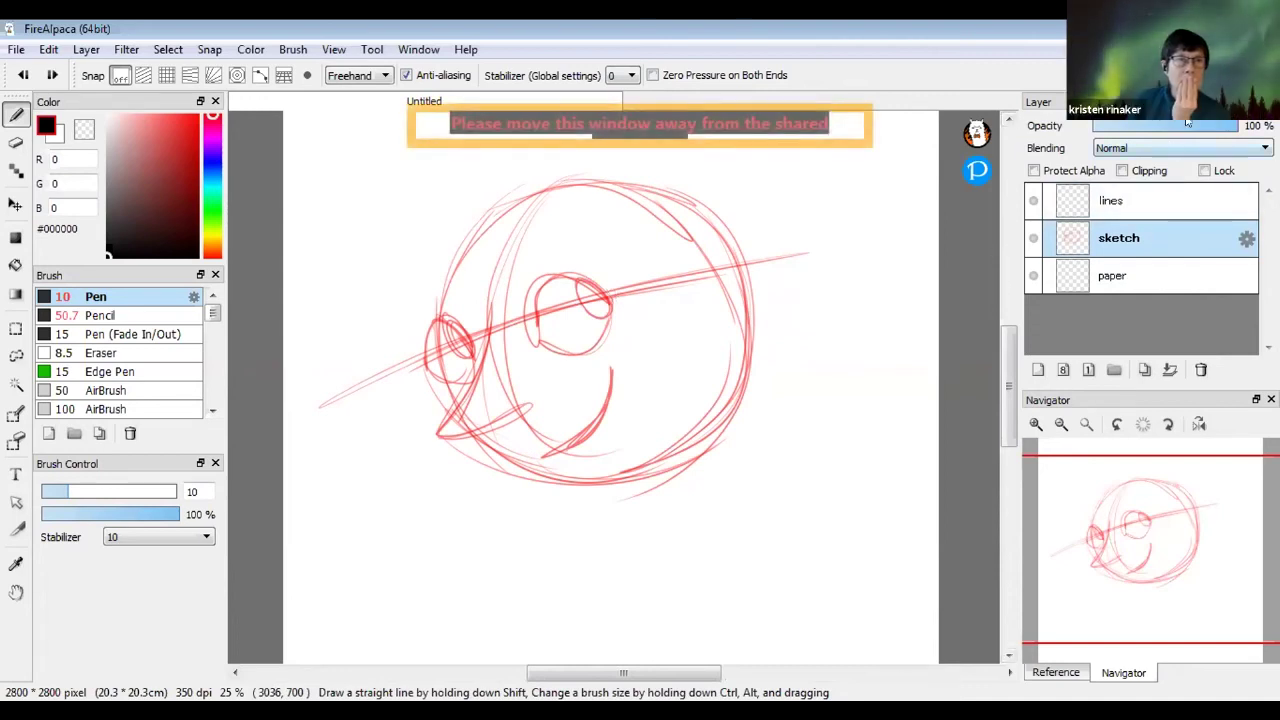
click(1143, 123)
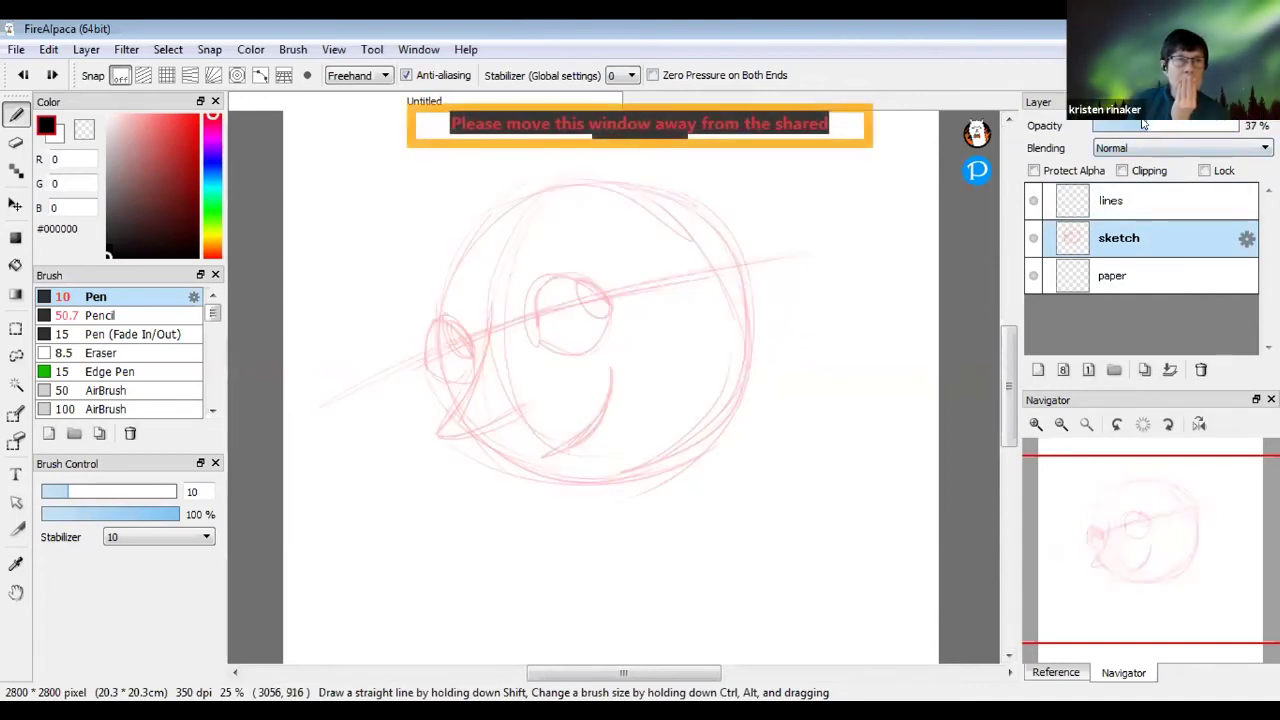
mouse_move(1143, 123)
mouse_down()
mouse_move(1190, 127)
mouse_move(1147, 124)
mouse_up()
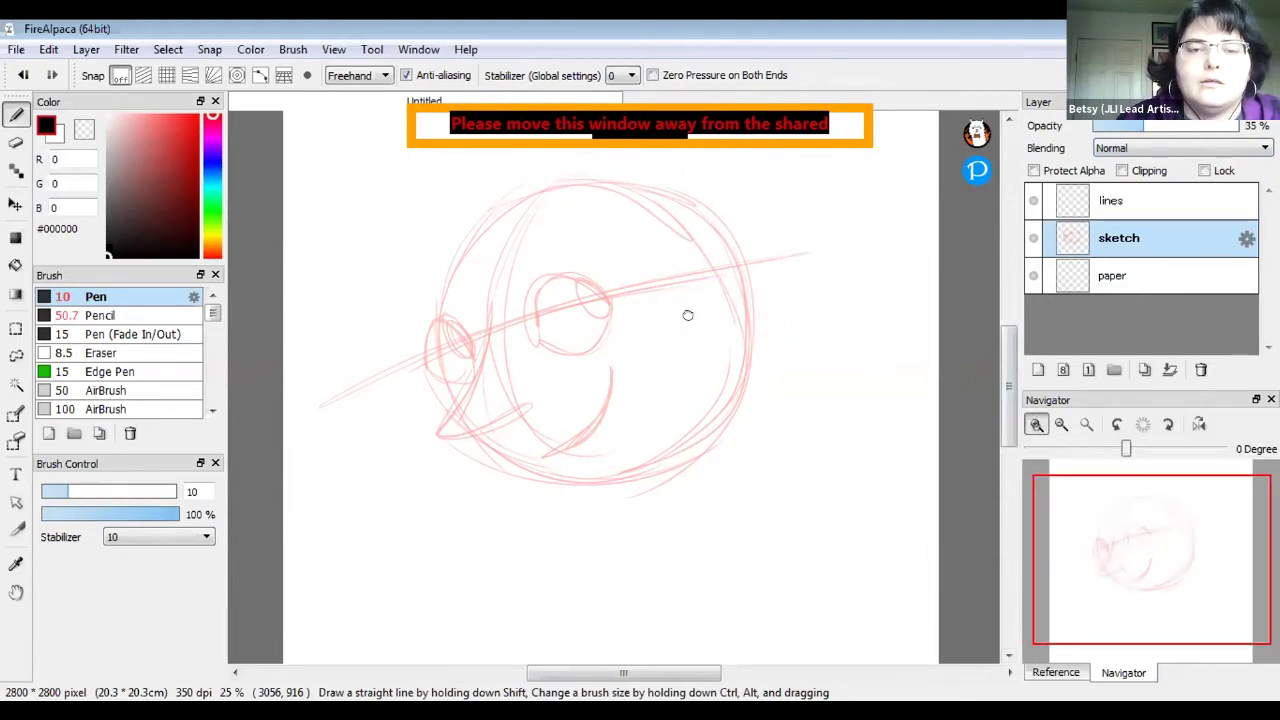
Ink the larger eye on the lines layer, drawing its outline, outer lash and pupil over the sketch
scroll(666, 311, up, 2)
mouse_move(829, 357)
mouse_down()
mouse_move(846, 377)
mouse_move(791, 420)
mouse_move(966, 379)
mouse_move(859, 389)
mouse_up()
click(1113, 200)
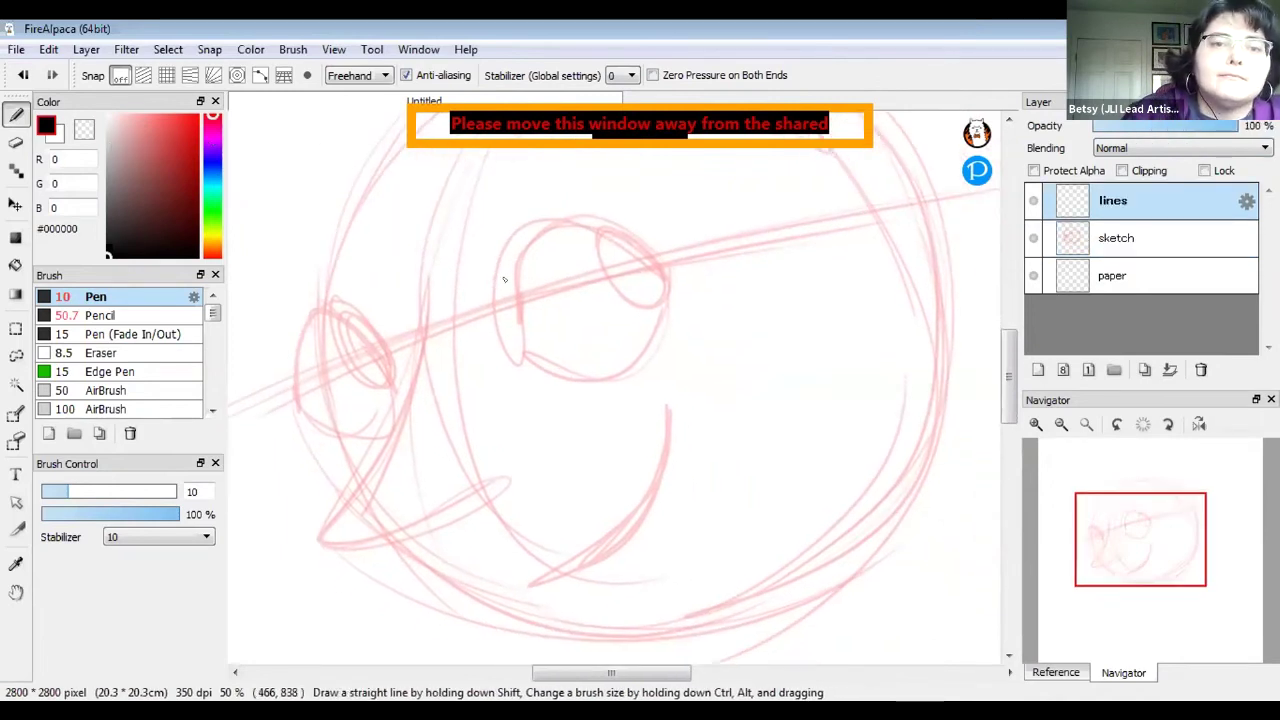
mouse_move(510, 360)
mouse_down()
mouse_move(545, 236)
mouse_move(675, 228)
mouse_up()
mouse_move(598, 238)
mouse_down()
mouse_move(648, 318)
mouse_move(664, 260)
mouse_move(536, 343)
mouse_up()
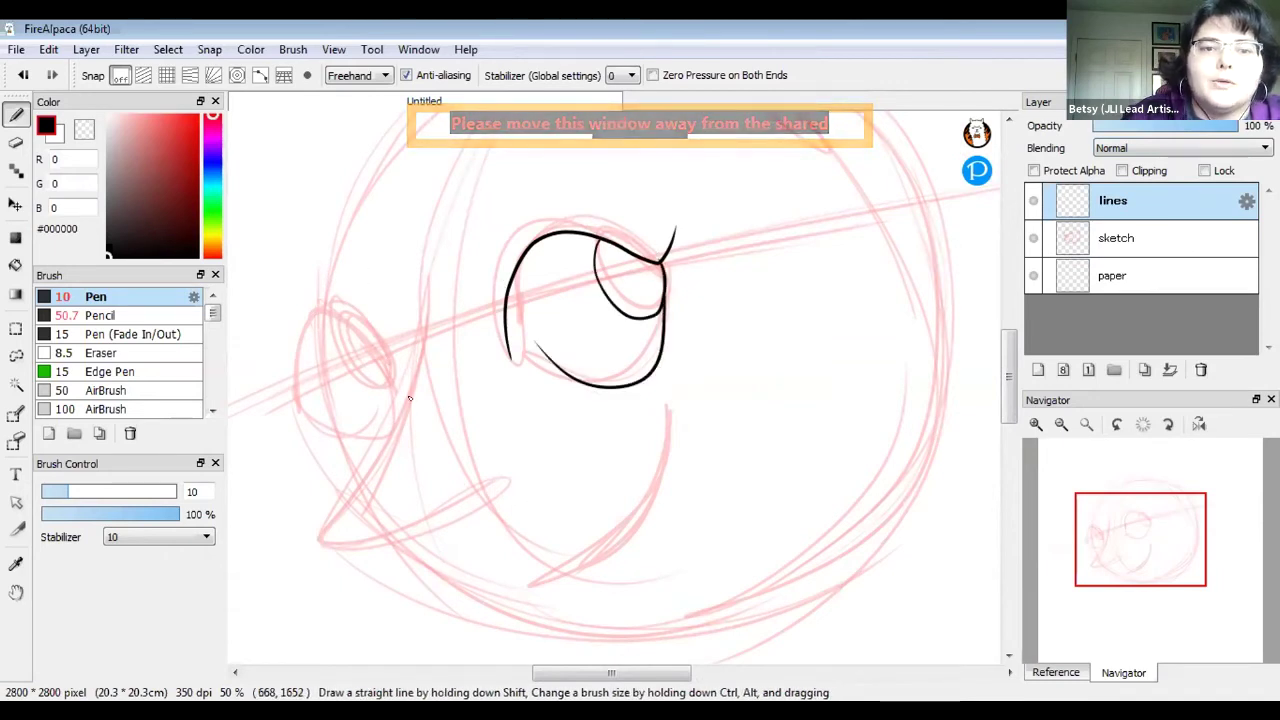
Ink the remaining facial features over the sketch: the smaller eye with pupil and lash, the pointed nose and the smile
mouse_move(408, 398)
mouse_down()
mouse_move(297, 348)
mouse_move(328, 415)
mouse_up()
mouse_move(368, 344)
mouse_down()
mouse_move(368, 386)
mouse_move(398, 393)
mouse_up()
mouse_move(275, 382)
mouse_down()
mouse_move(341, 427)
mouse_move(383, 427)
mouse_up()
mouse_move(417, 315)
mouse_down()
mouse_move(382, 430)
mouse_move(520, 465)
mouse_up()
mouse_move(505, 585)
mouse_down()
mouse_move(681, 502)
mouse_move(710, 440)
mouse_up()
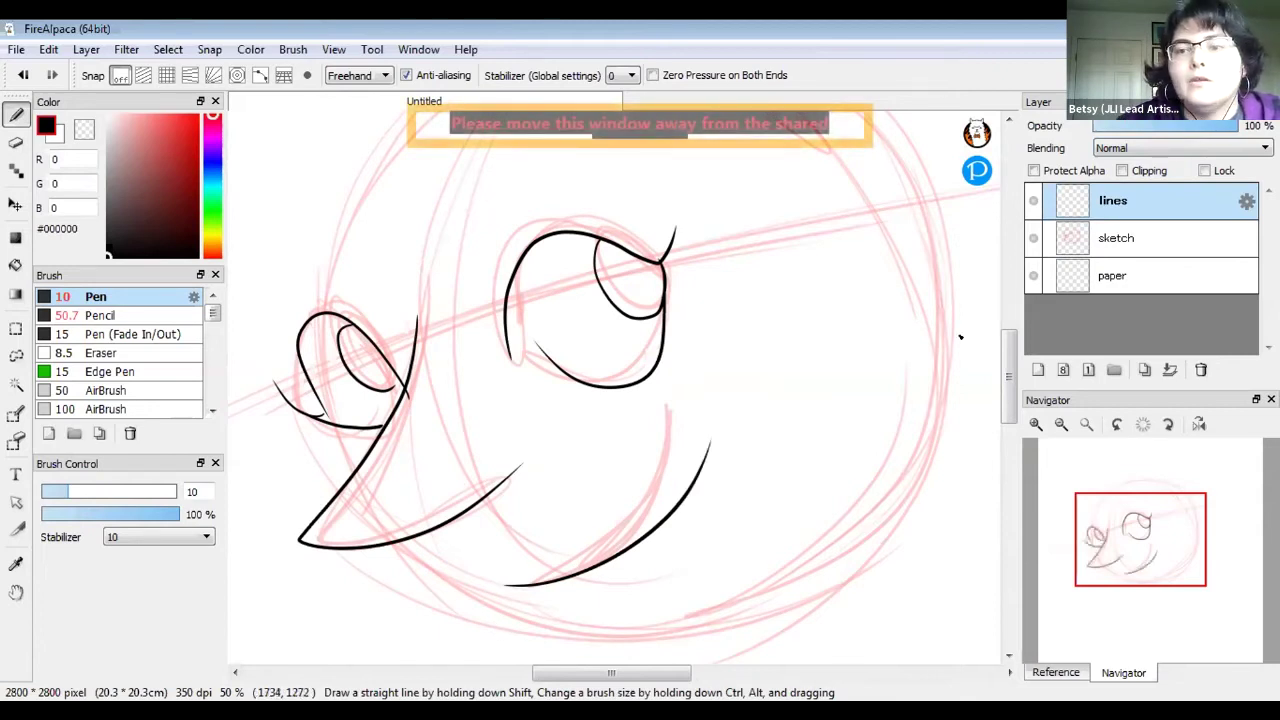
Add a new layer named color and place it directly below the lines layer
click(1037, 369)
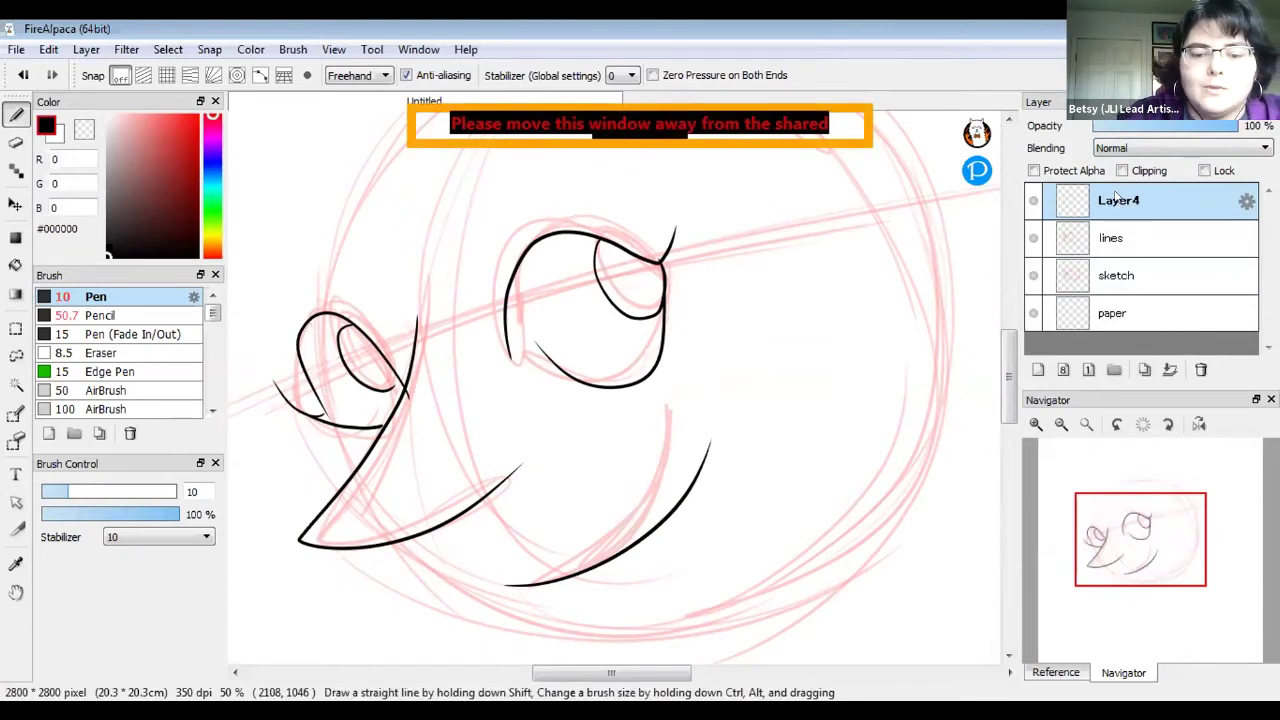
double_click(1117, 198)
text(color)
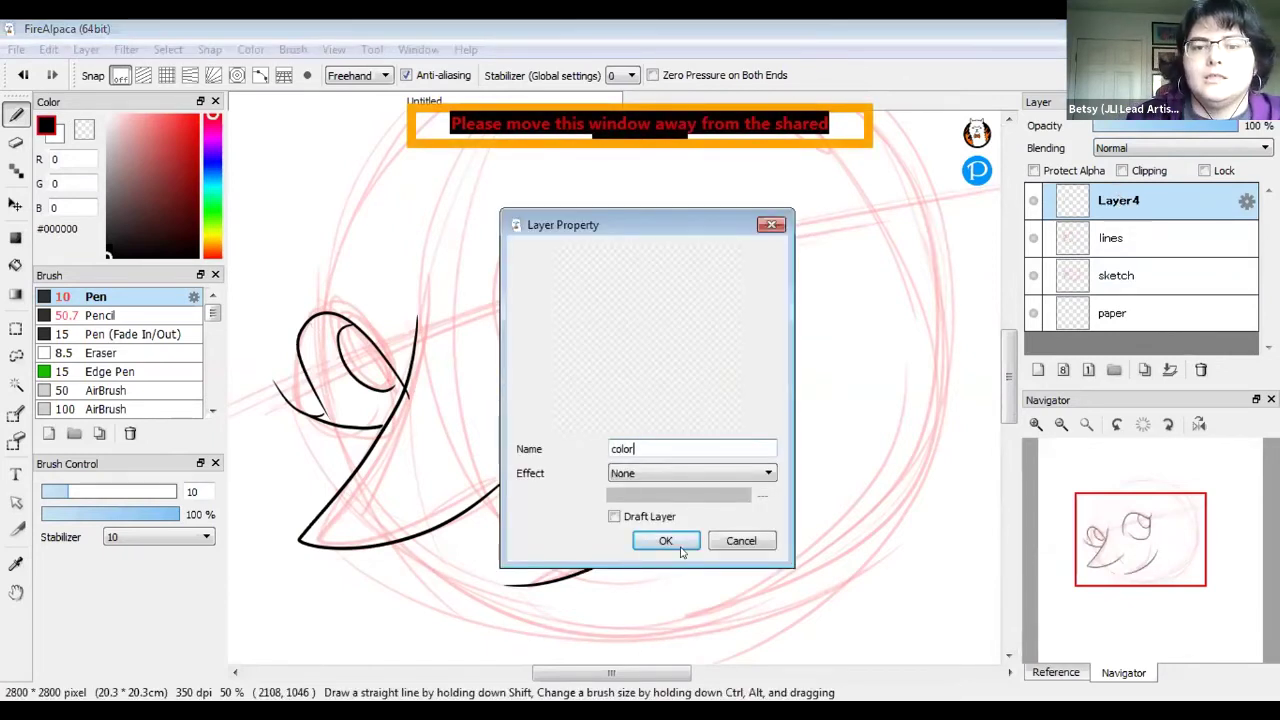
key(Return)
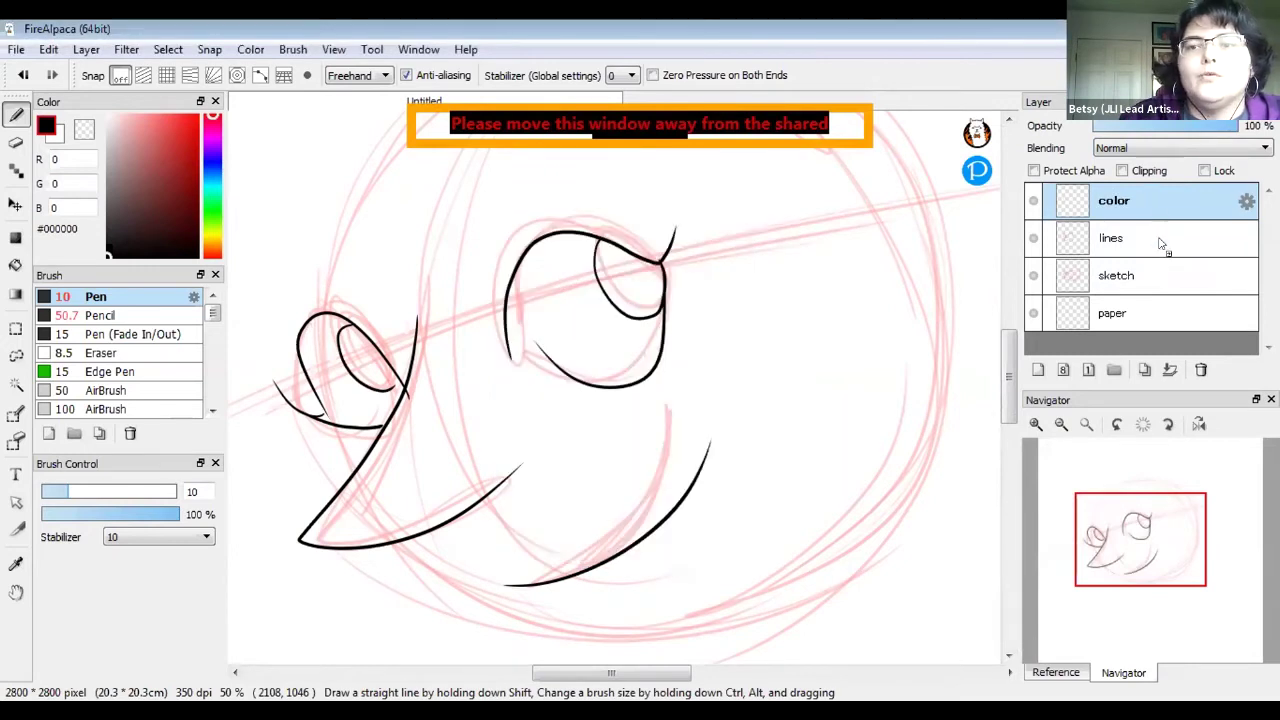
drag(1113, 200, 1113, 238)
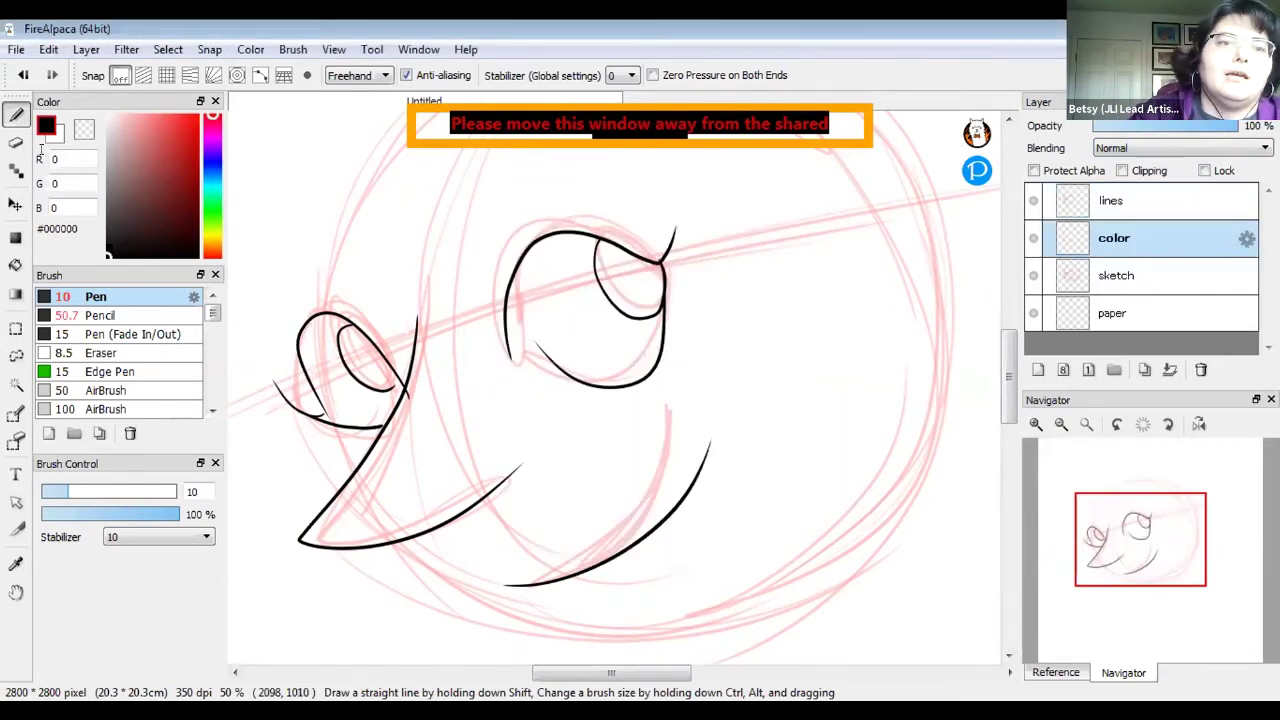
Set the pen width to 35 and its colour to light green (#7AEF8D), and scribble across the larger eye's lower edge on the color layer
drag(85, 491, 124, 491)
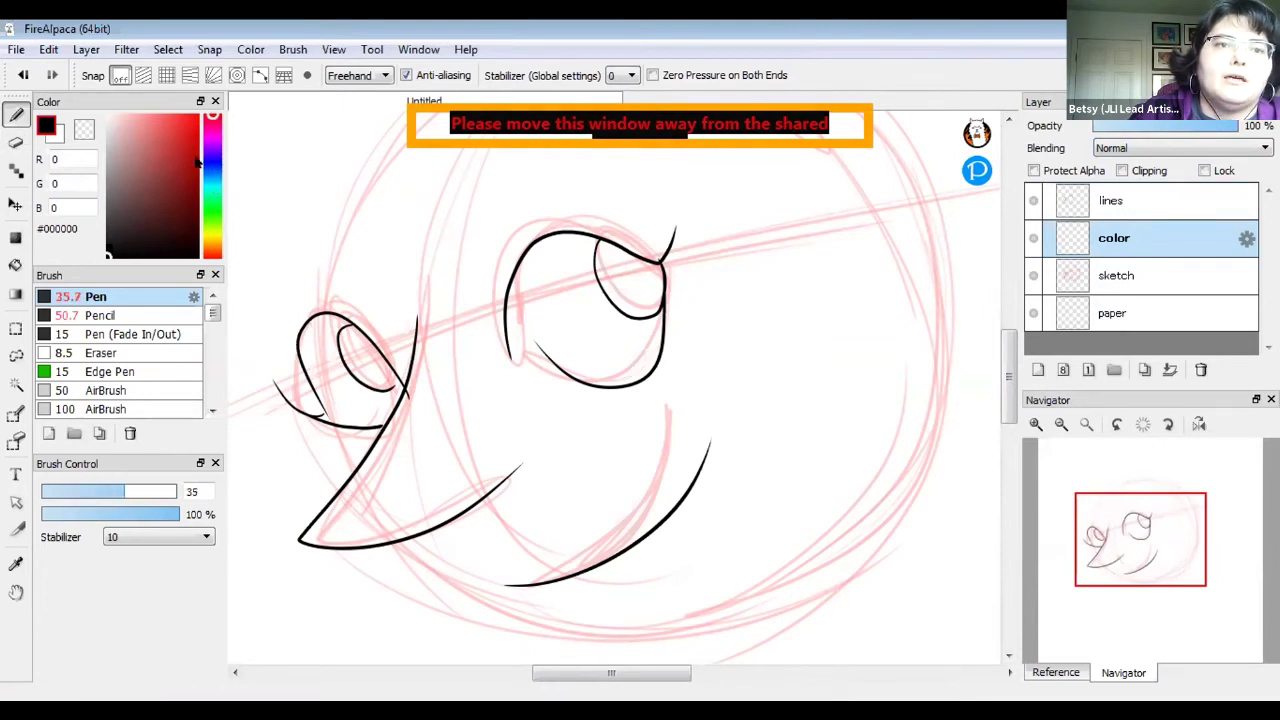
mouse_move(711, 323)
mouse_down()
mouse_move(630, 352)
mouse_move(714, 312)
mouse_move(625, 372)
mouse_up()
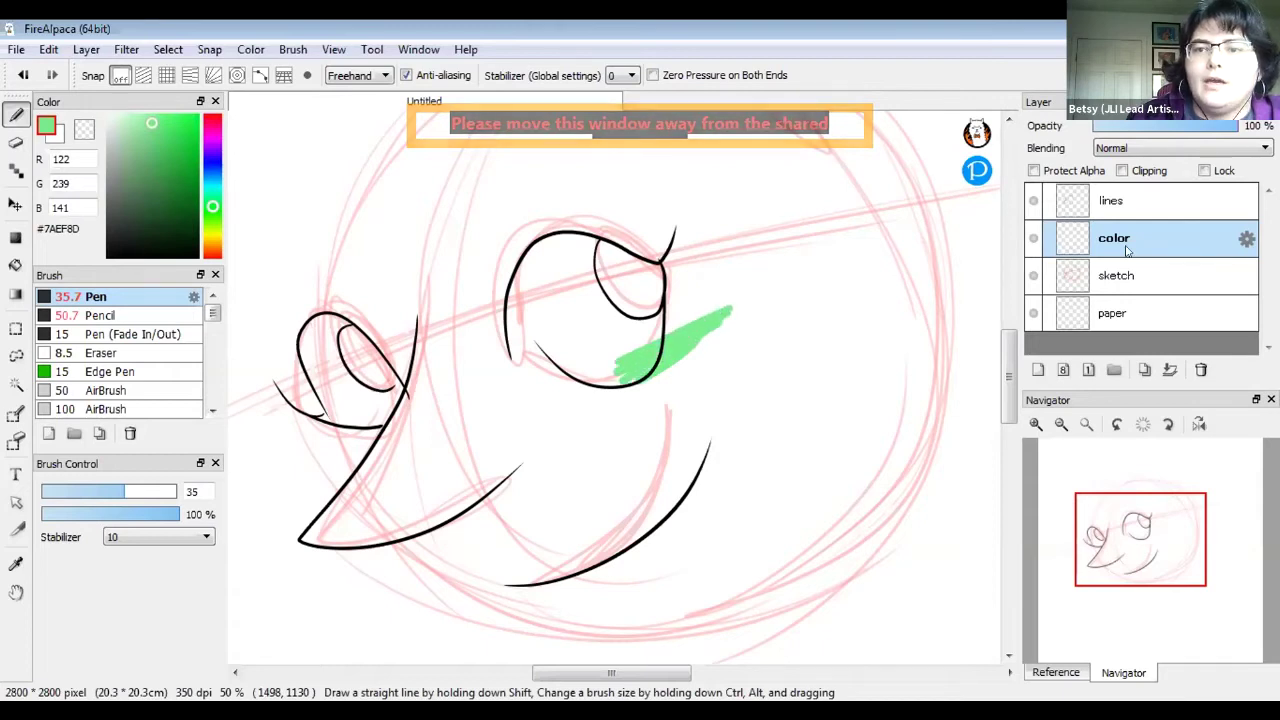
Try the color layer above lines with a green scribble over the larger eye, move it back below lines and clear its strokes
drag(1127, 200, 1120, 196)
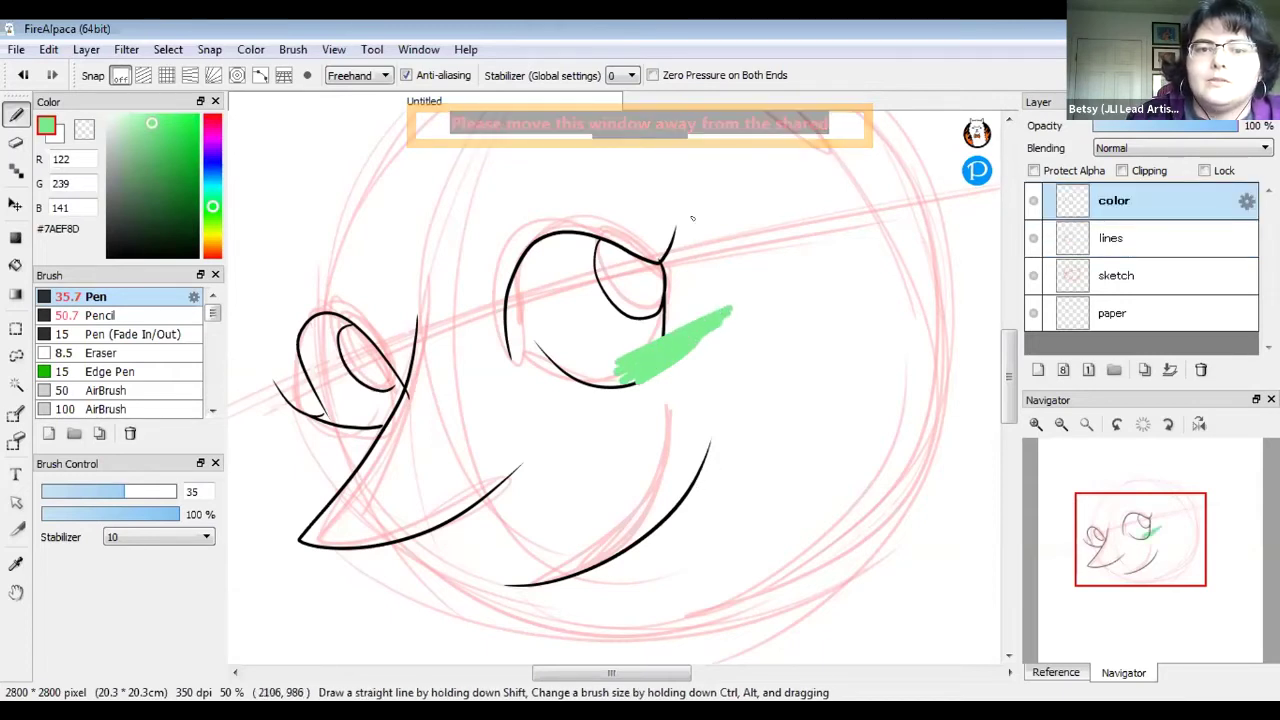
mouse_move(558, 252)
mouse_down()
mouse_move(566, 200)
mouse_move(572, 262)
mouse_move(588, 195)
mouse_up()
drag(1125, 200, 1125, 245)
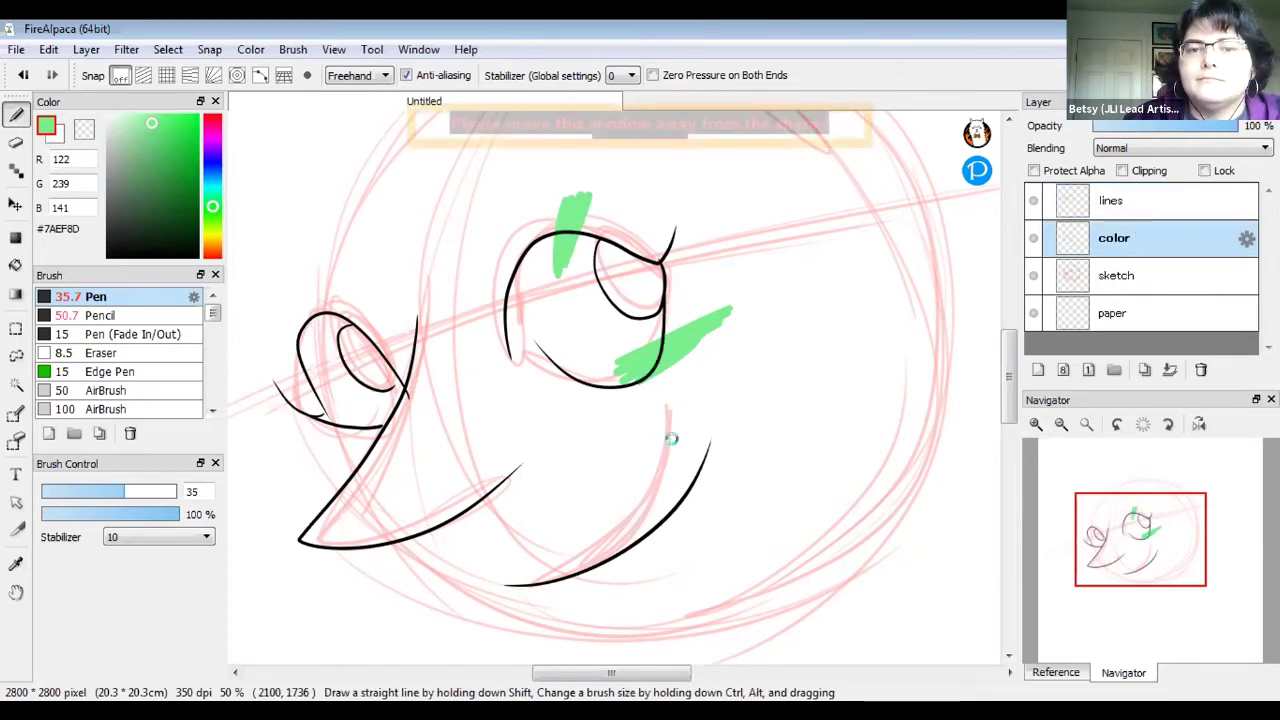
key(Delete)
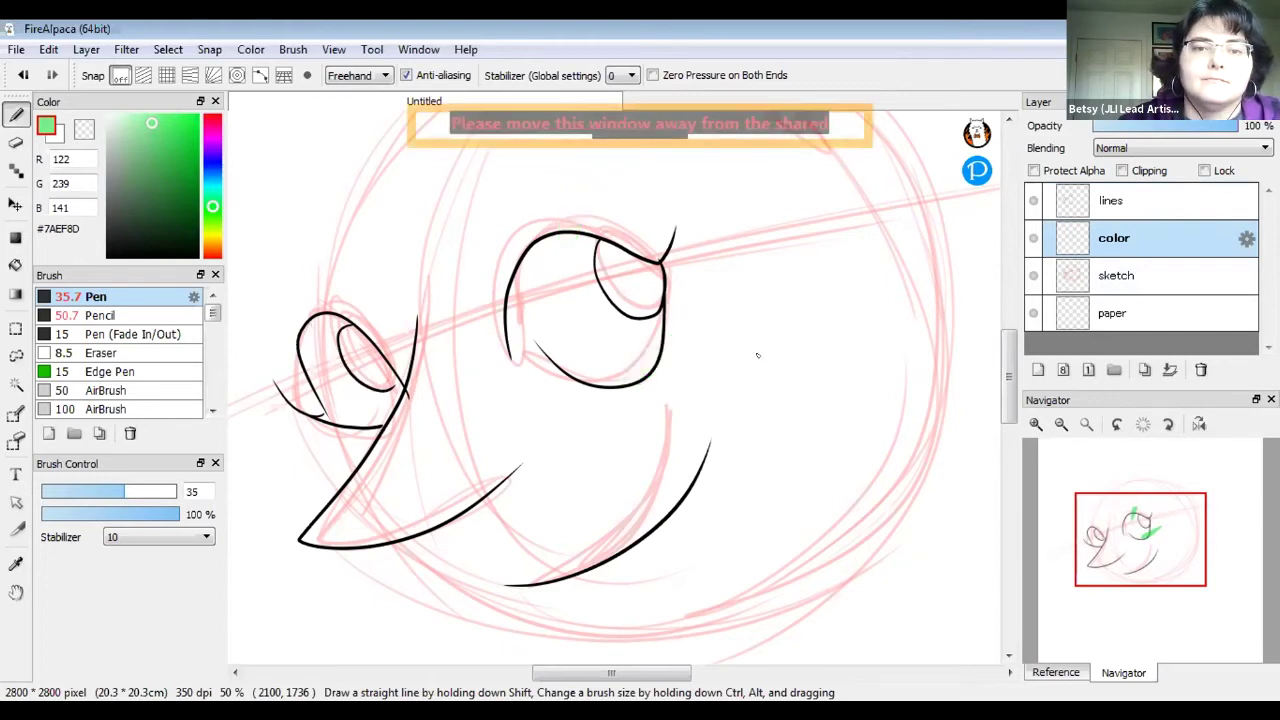
Fill the larger eye's pupil with light green on the color layer using the Bucket tool with Canvas as reference
mouse_move(598, 245)
mouse_down()
mouse_move(606, 285)
mouse_move(640, 316)
mouse_move(662, 272)
mouse_move(645, 252)
mouse_move(602, 242)
mouse_up()
key(g)
click(638, 272)
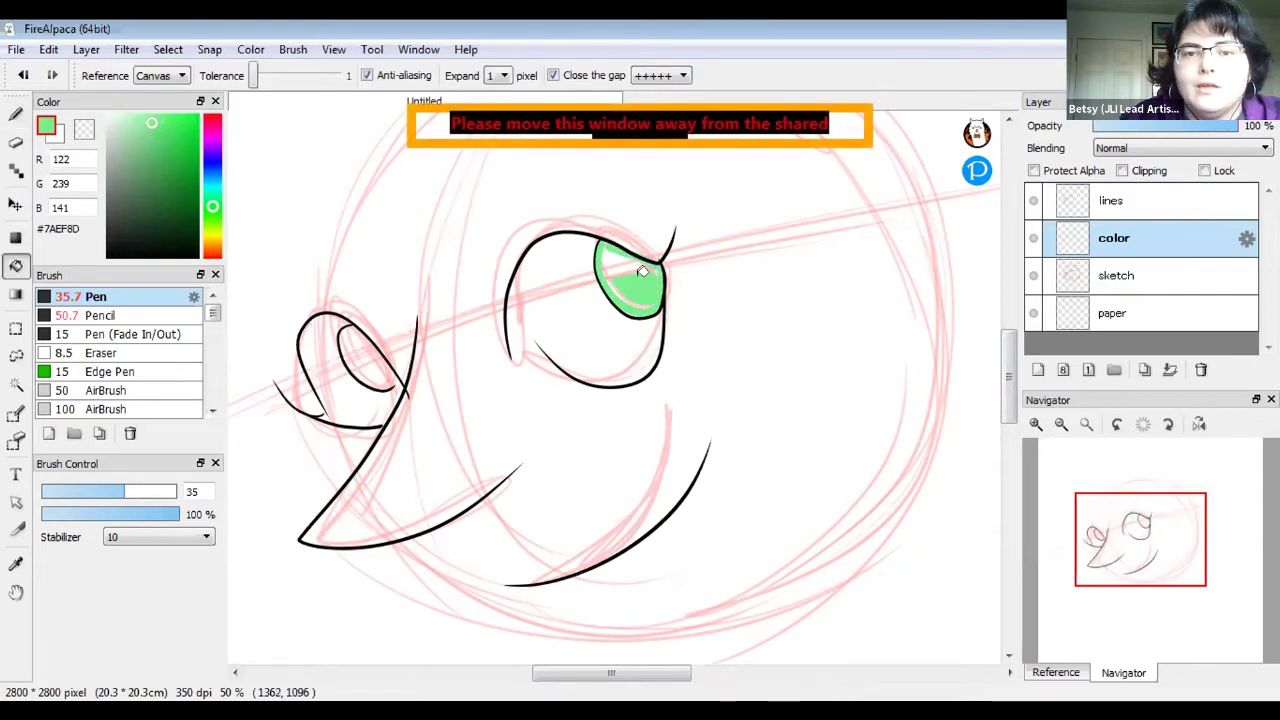
key(ctrl+z)
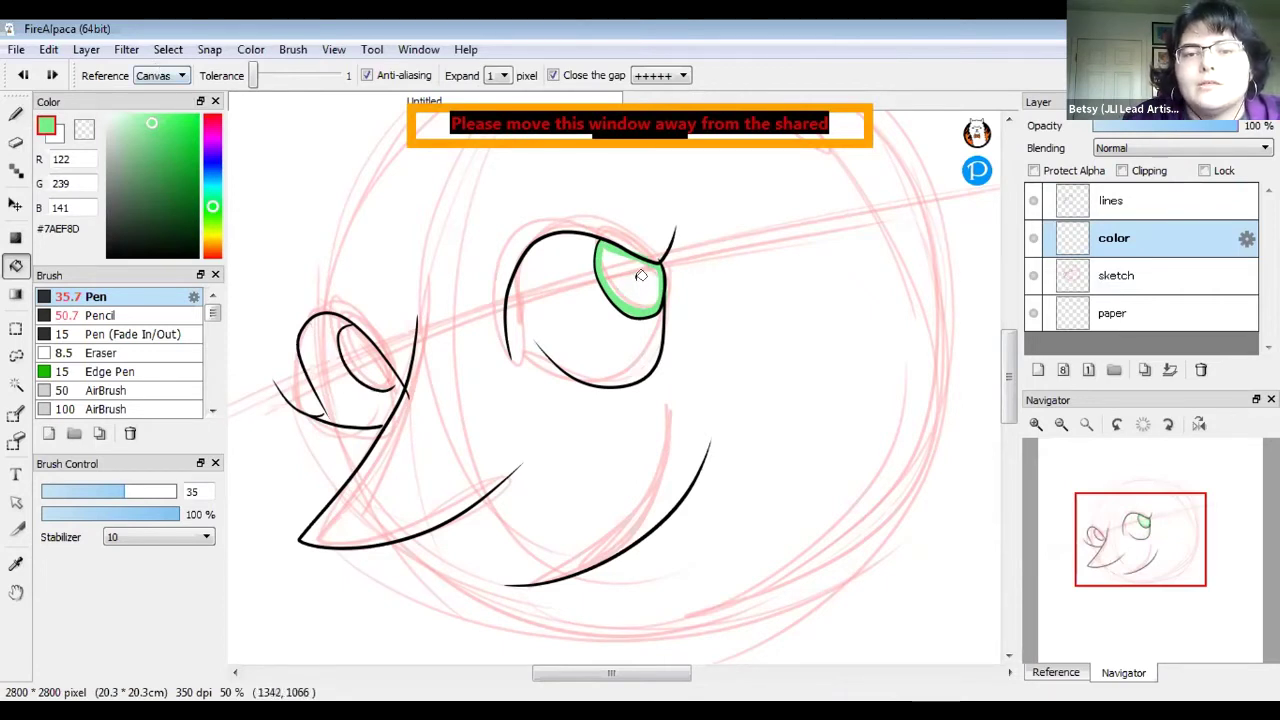
click(641, 278)
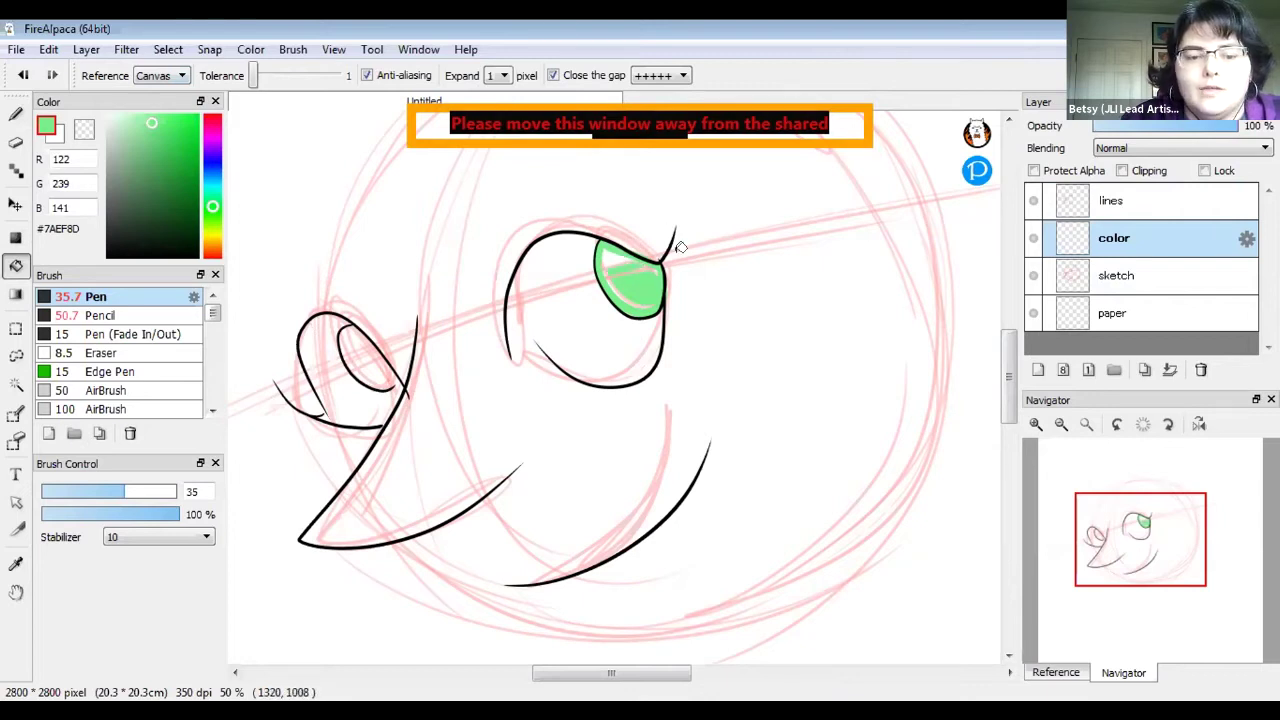
key(ctrl+z)
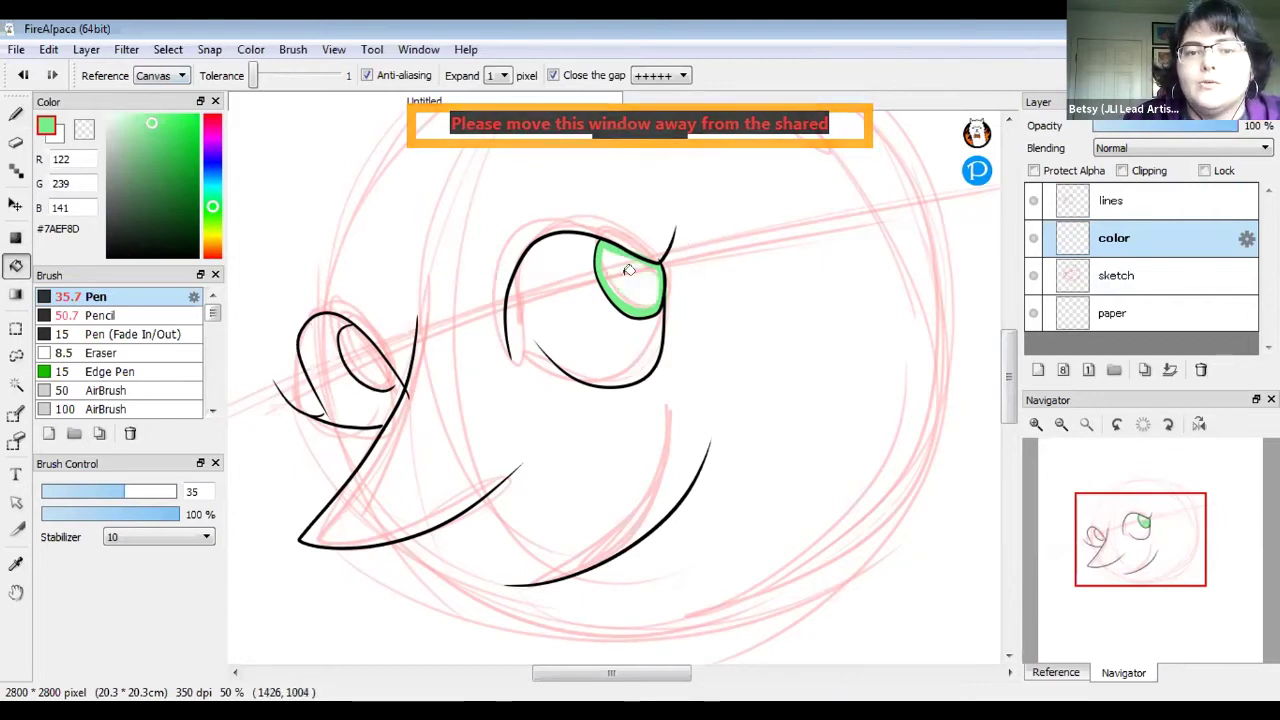
click(166, 76)
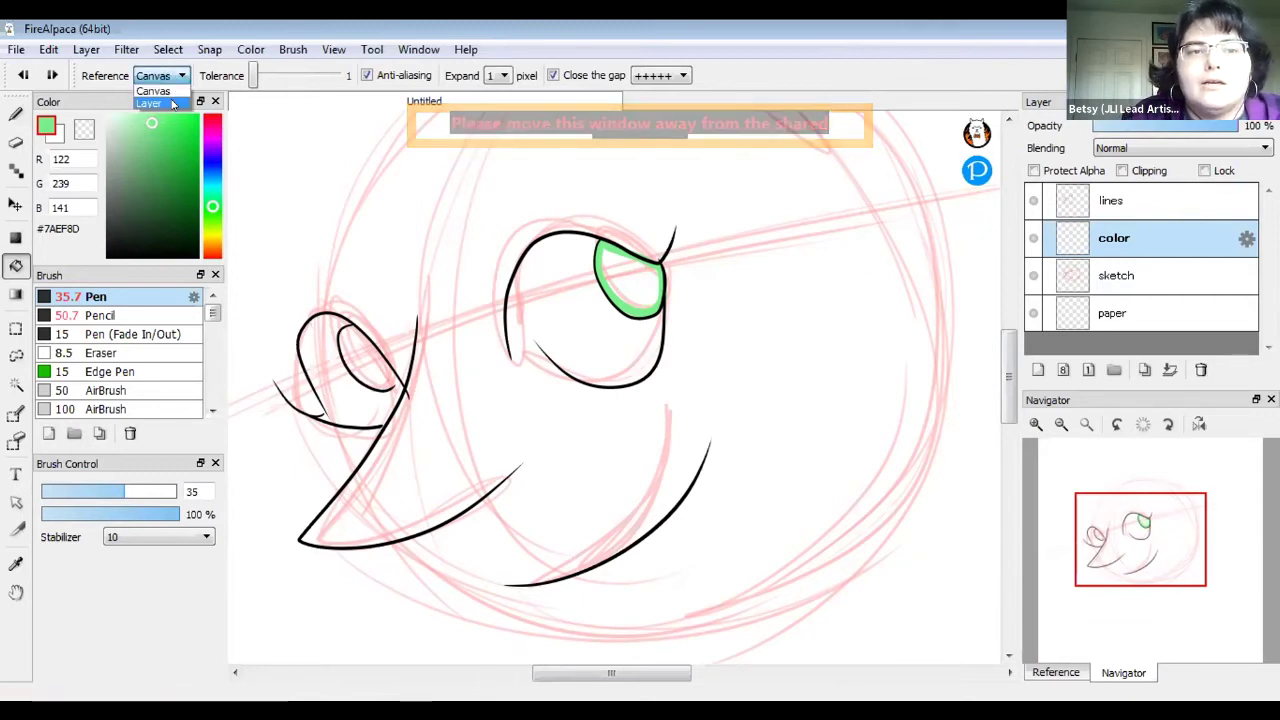
click(174, 103)
click(628, 288)
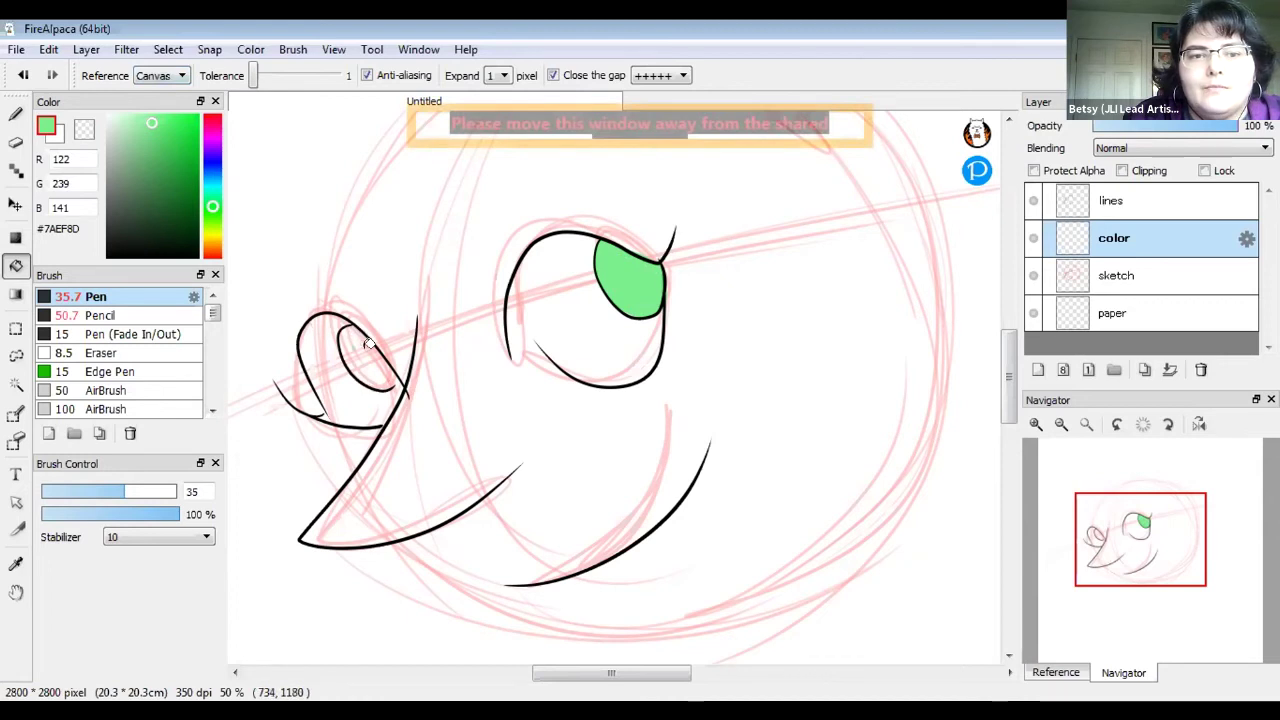
Try filling the smaller pupil with Canvas as the bucket's reference and again with Layer, undoing both fills
click(371, 352)
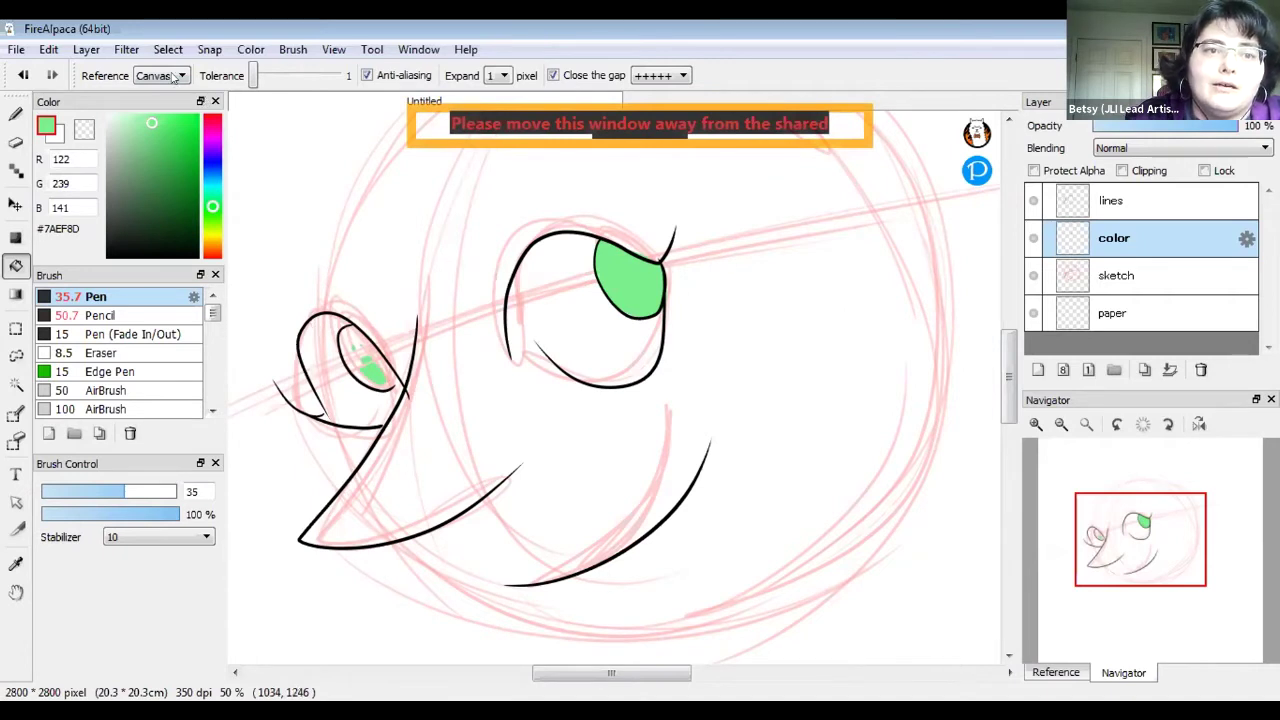
key(ctrl+z)
key(Down)
click(442, 634)
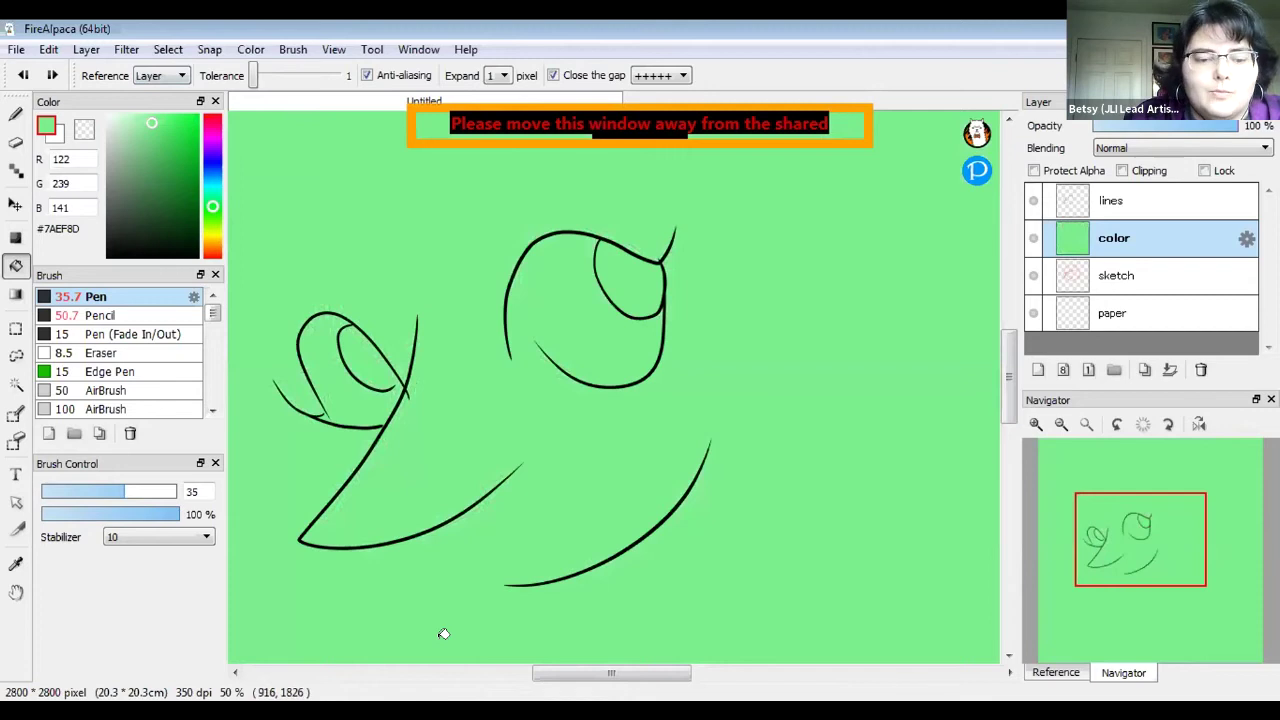
key(ctrl+z)
Dab black over the smaller pupil's lower corner on the color layer, try a black bucket fill with Layer reference, and undo the fill
click(108, 255)
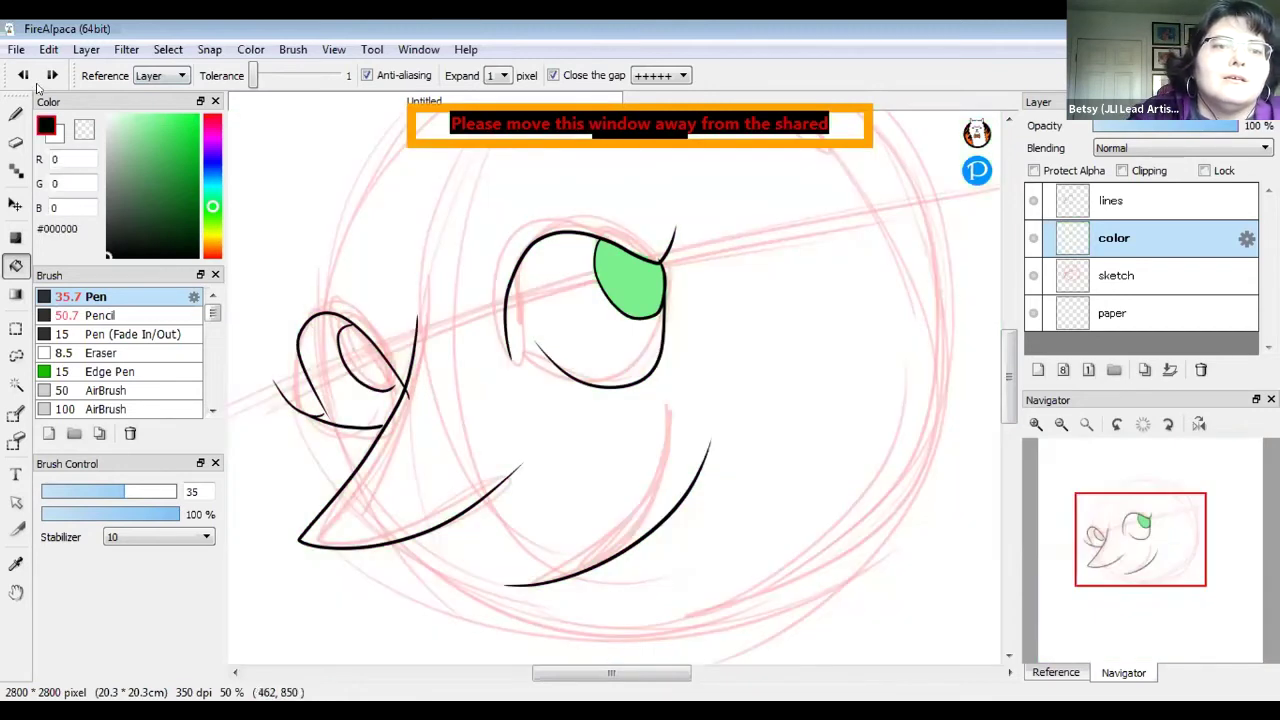
click(16, 114)
click(398, 378)
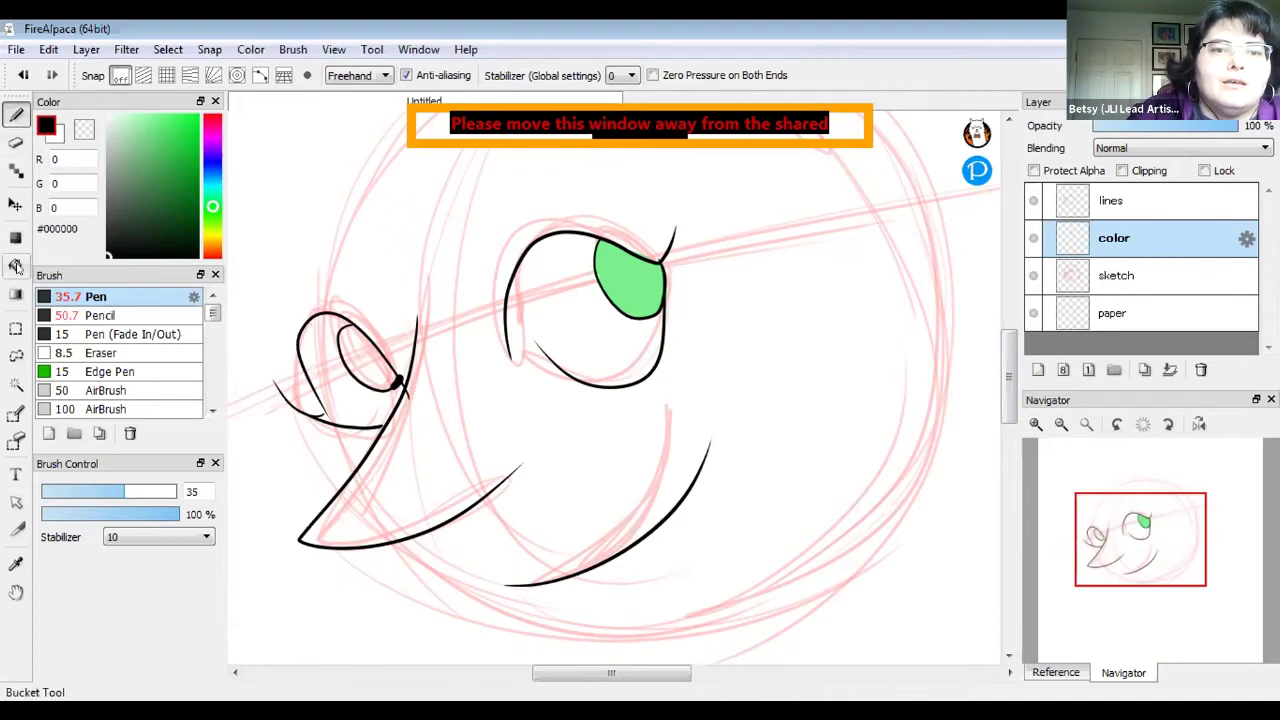
click(16, 266)
click(420, 587)
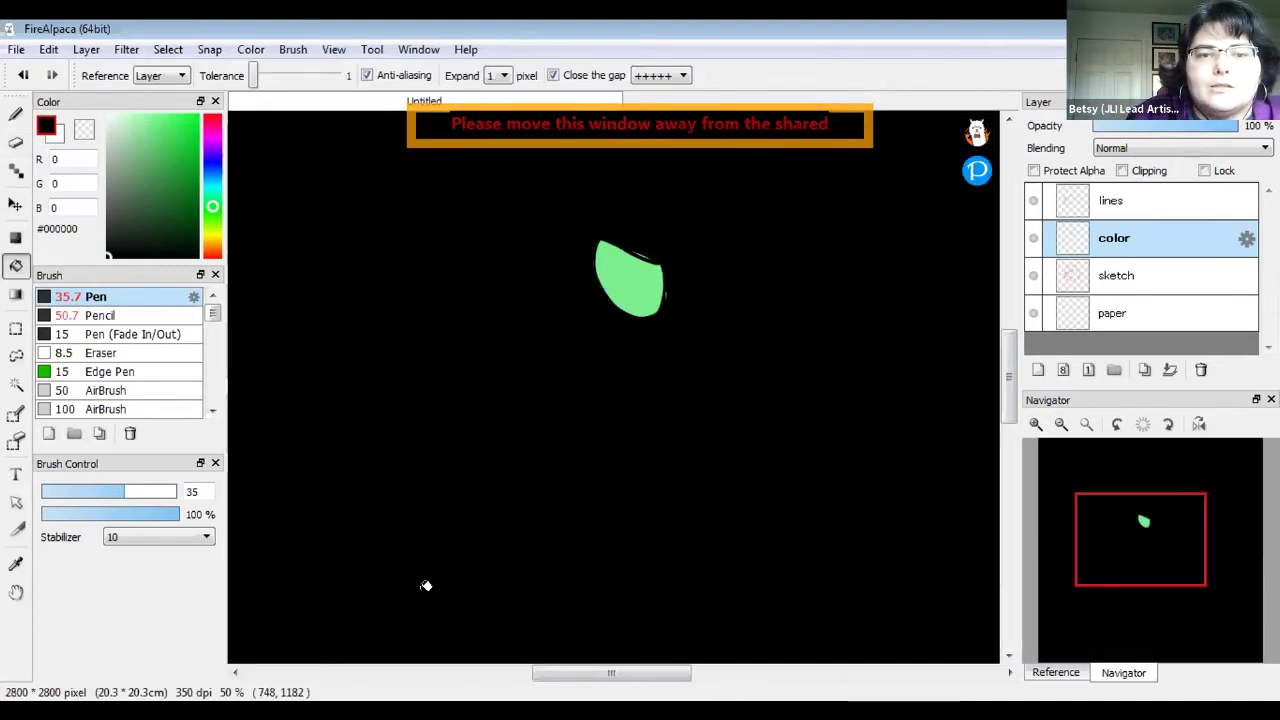
key(ctrl+z)
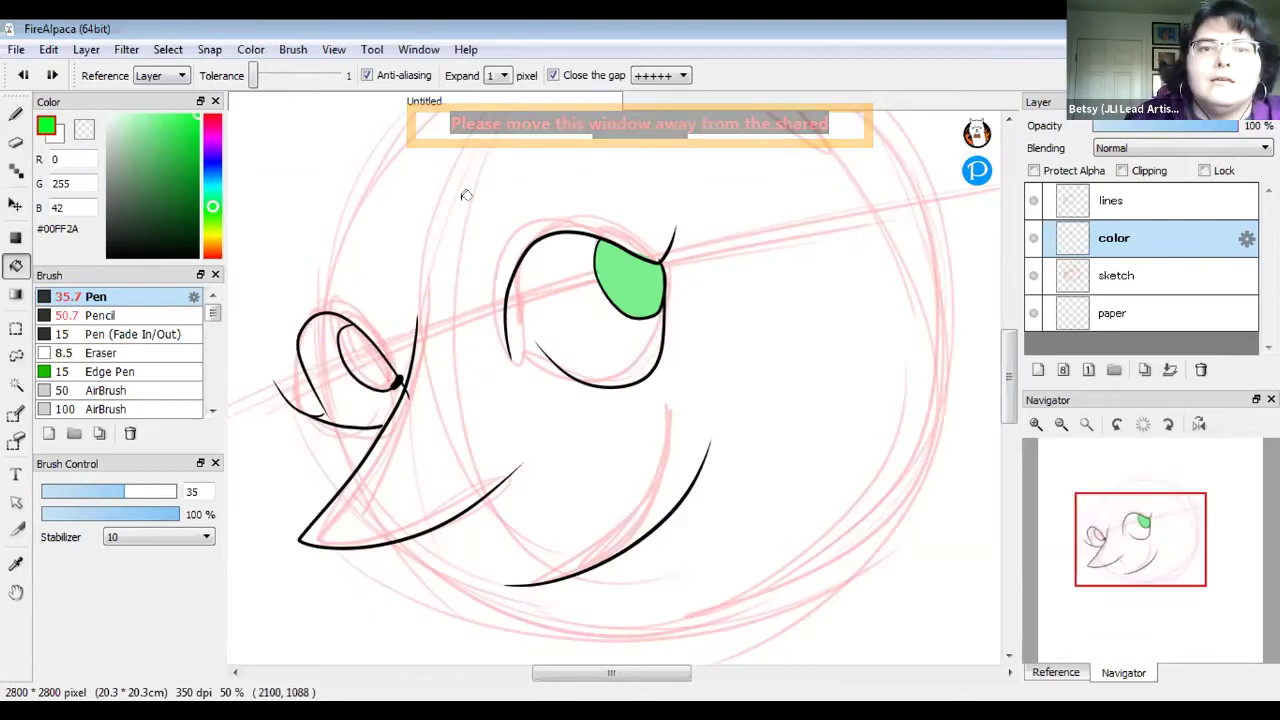
Try a bright green (#00FF2A) stroke at the smaller pupil's lower corner and a bucket fill on the color layer, undoing the fill
click(1116, 203)
click(15, 113)
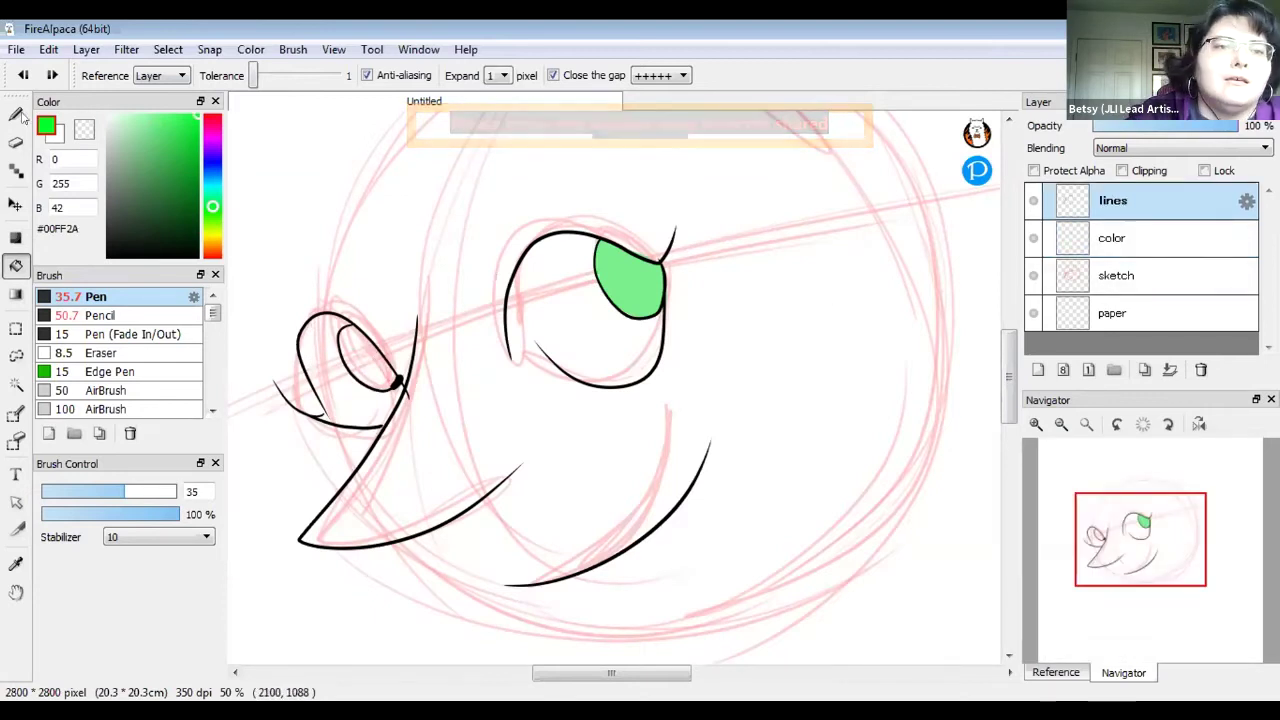
drag(384, 390, 401, 377)
click(1116, 239)
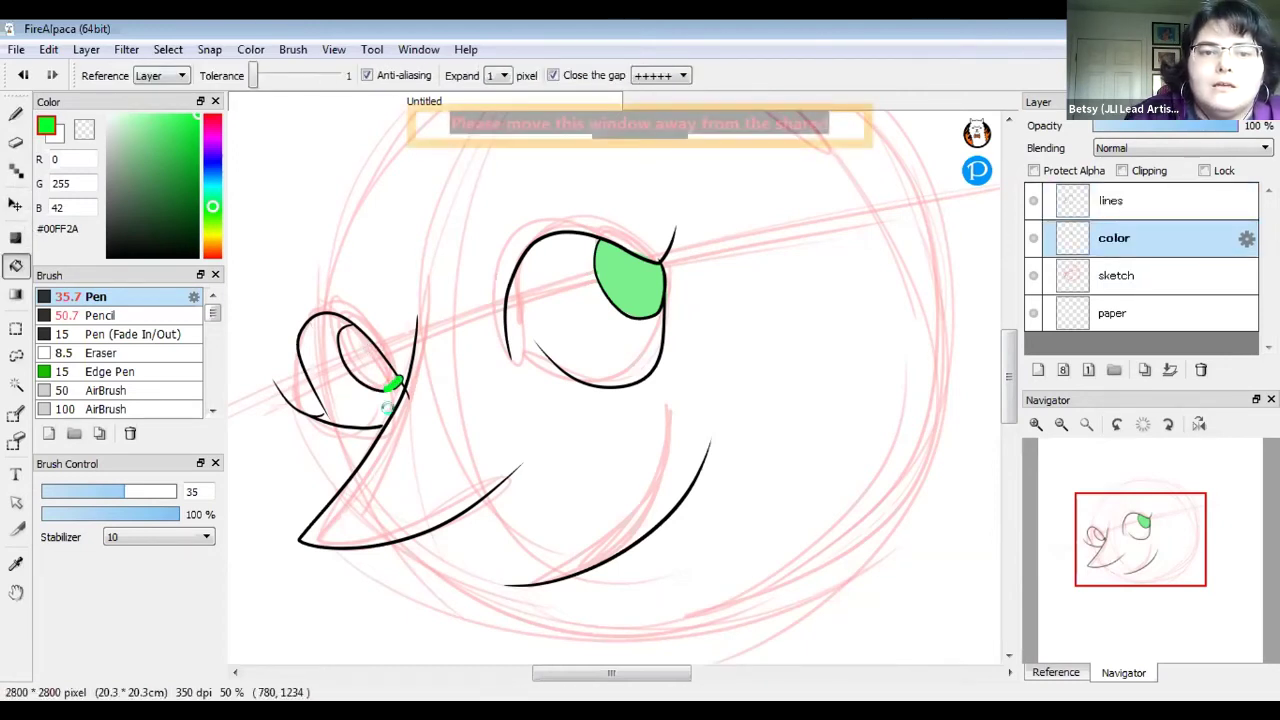
click(451, 512)
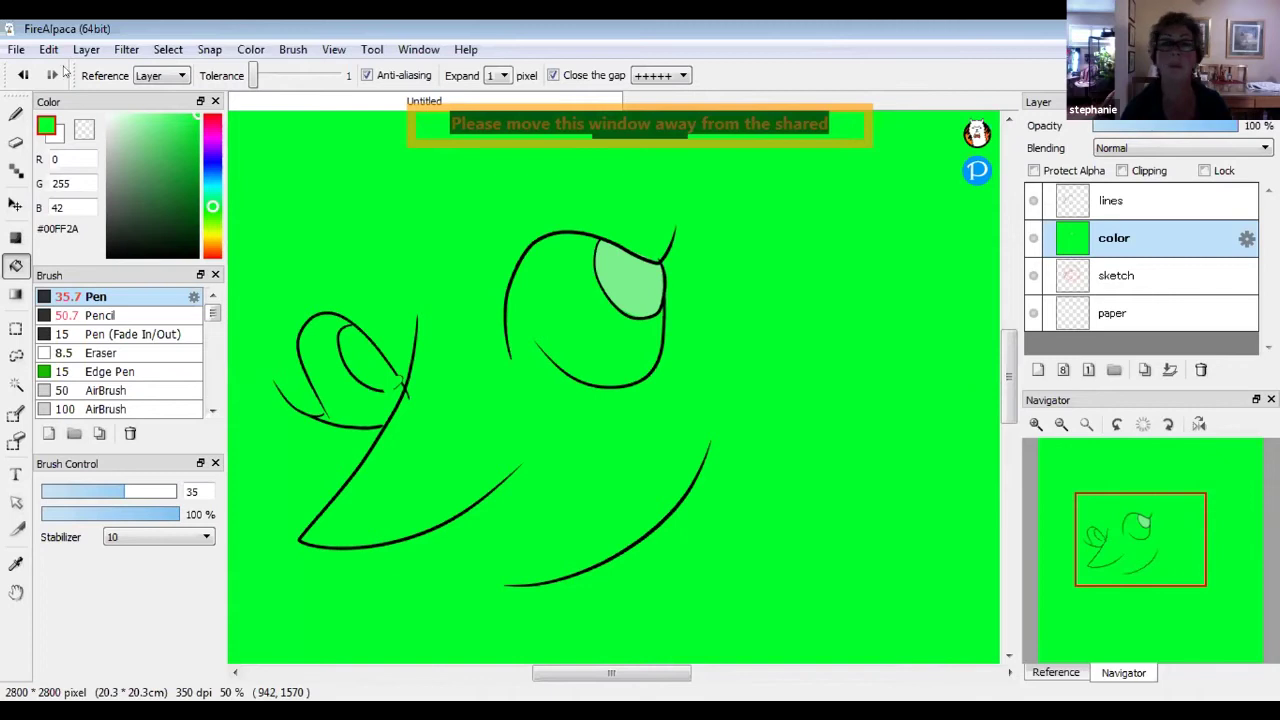
key(ctrl+z)
Close the gap at the smaller pupil's lower corner with a black stroke on the lines layer, and return to the color layer with the Bucket tool
click(15, 114)
click(150, 252)
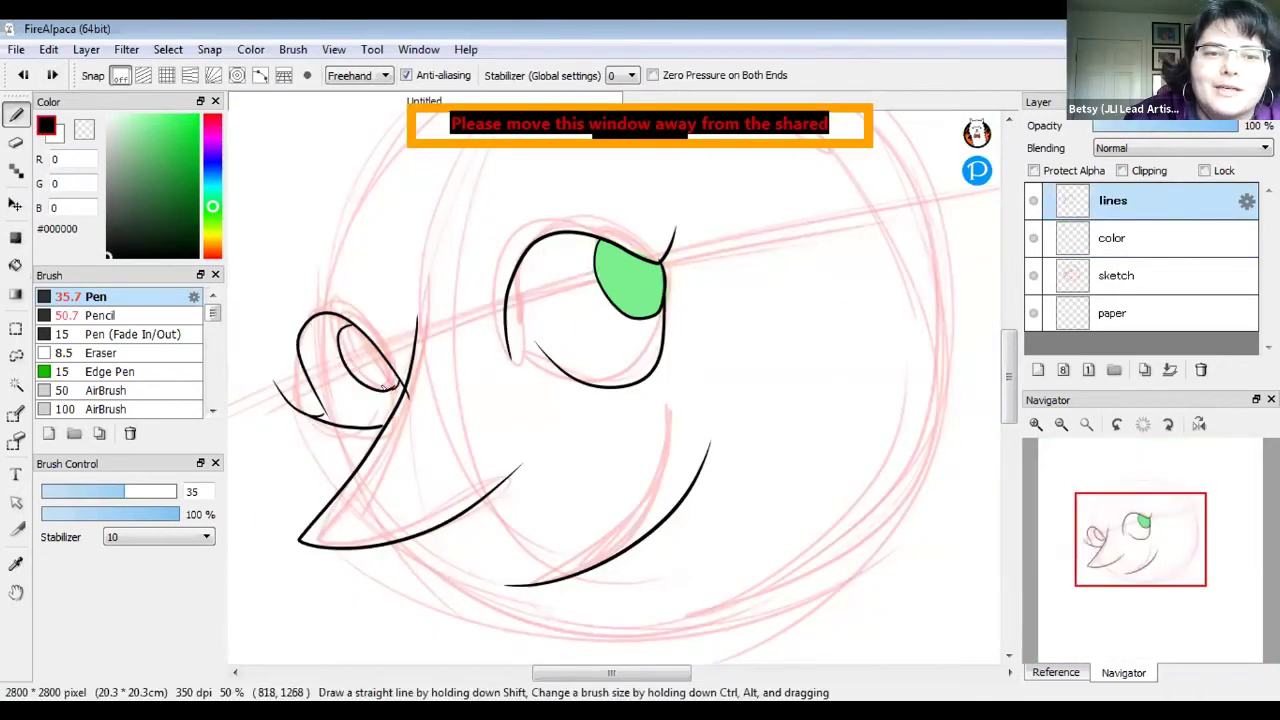
click(1113, 238)
click(15, 265)
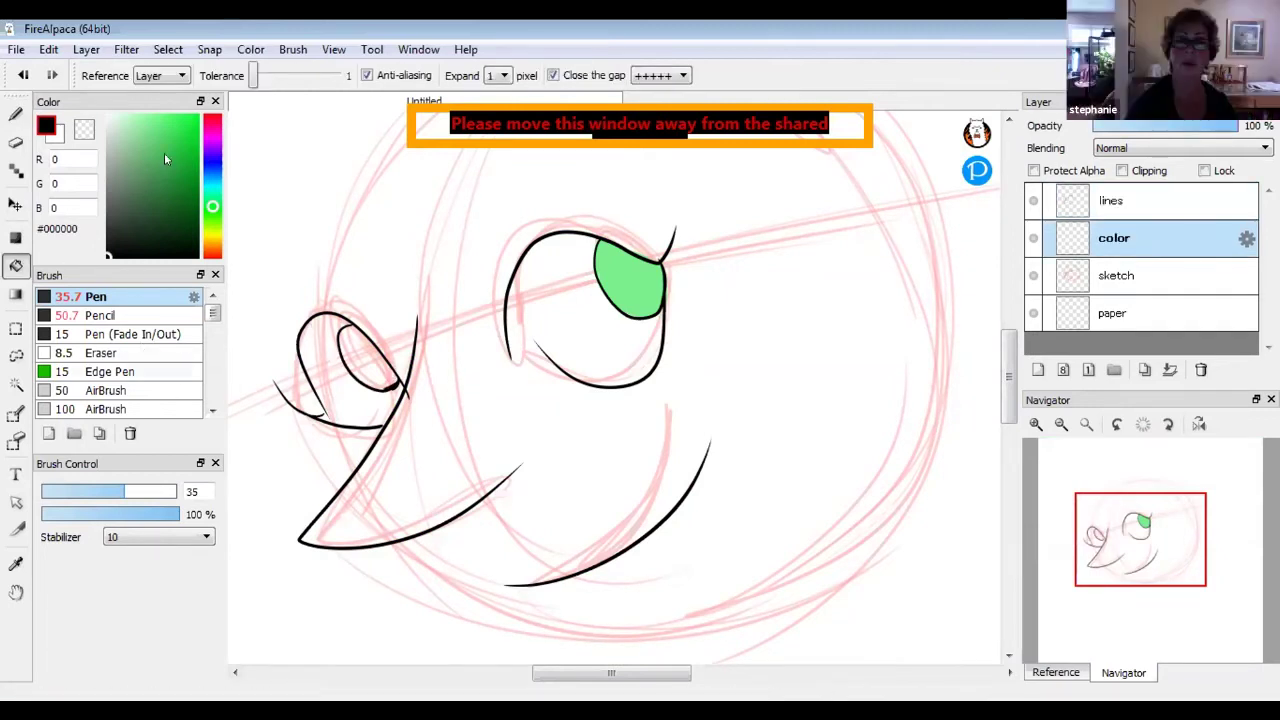
Set the fill colour to green (#2BF14B) and keep the bucket's reference on Layer
drag(172, 120, 182, 122)
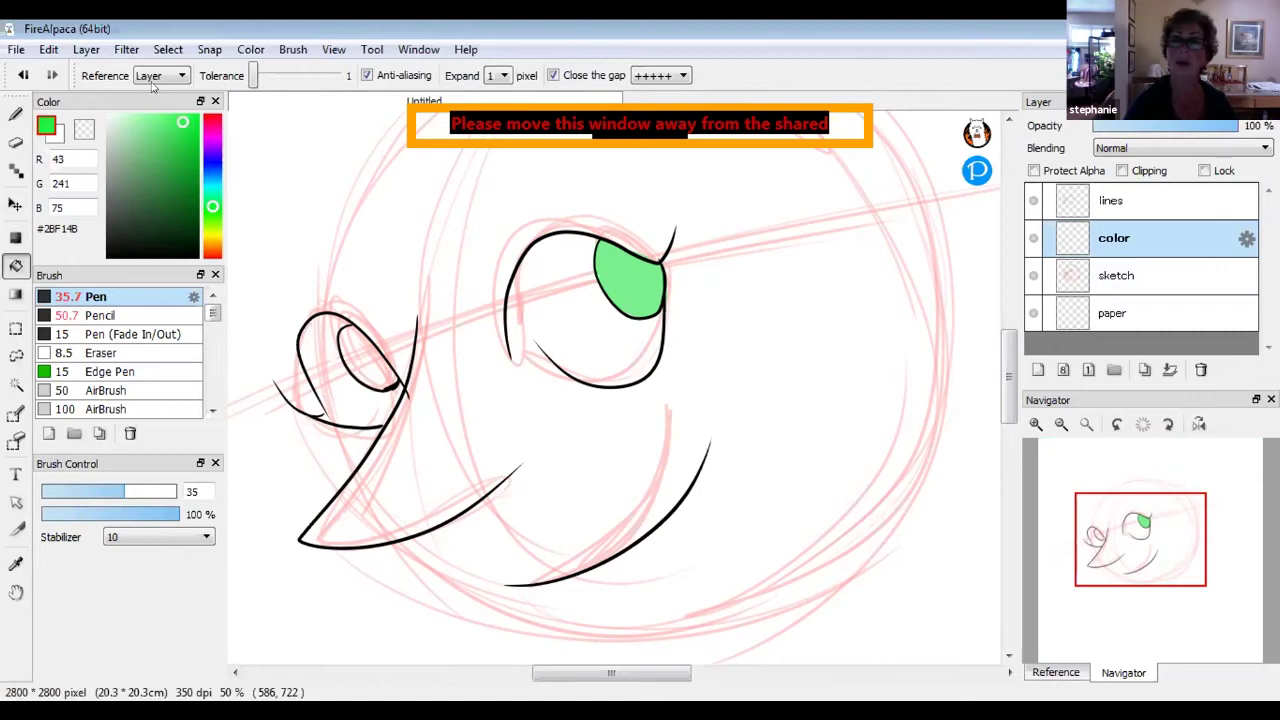
click(168, 76)
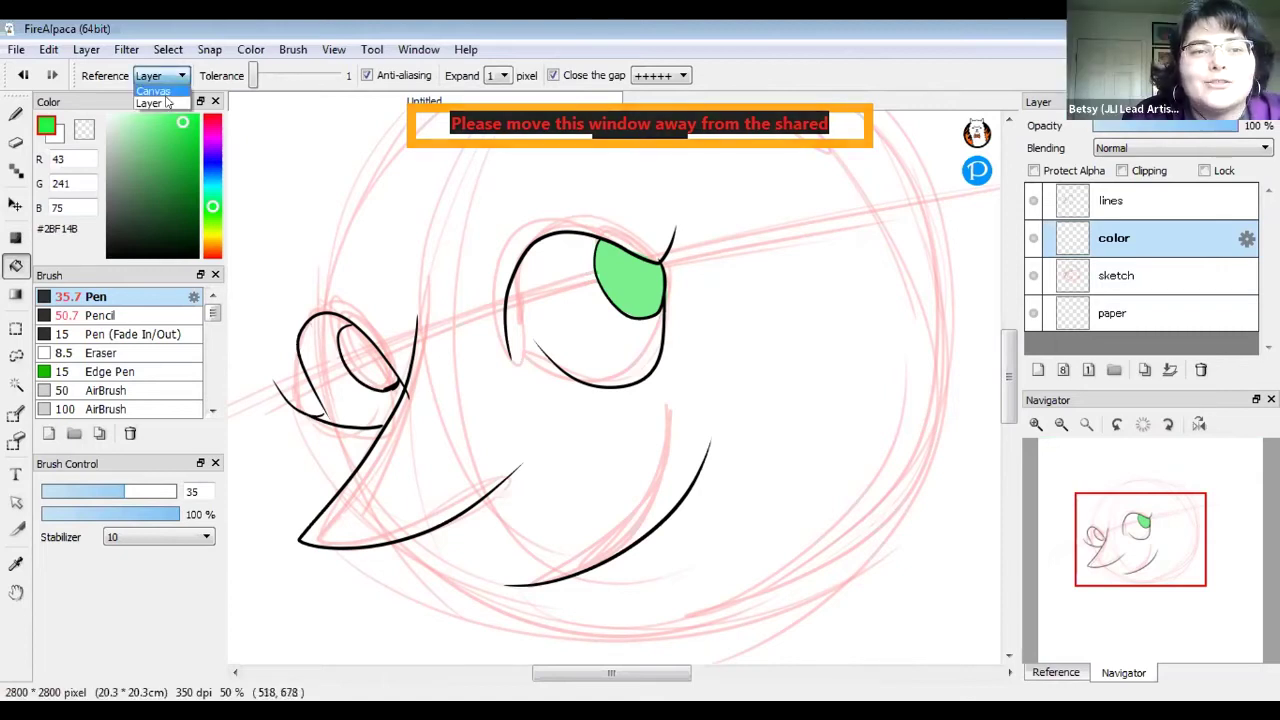
click(169, 104)
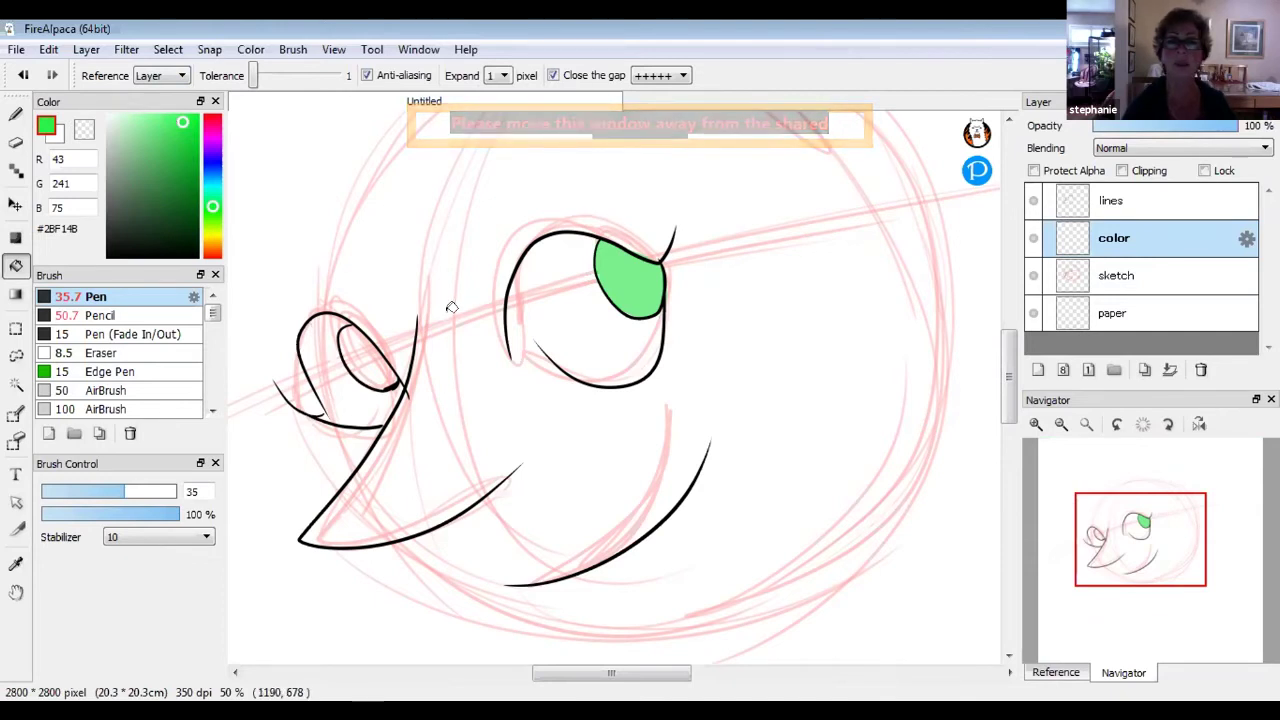
Toggle the color, sketch and lines layers off and on to examine what each layer contains
click(1034, 238)
click(1034, 238)
click(1034, 238)
click(1036, 279)
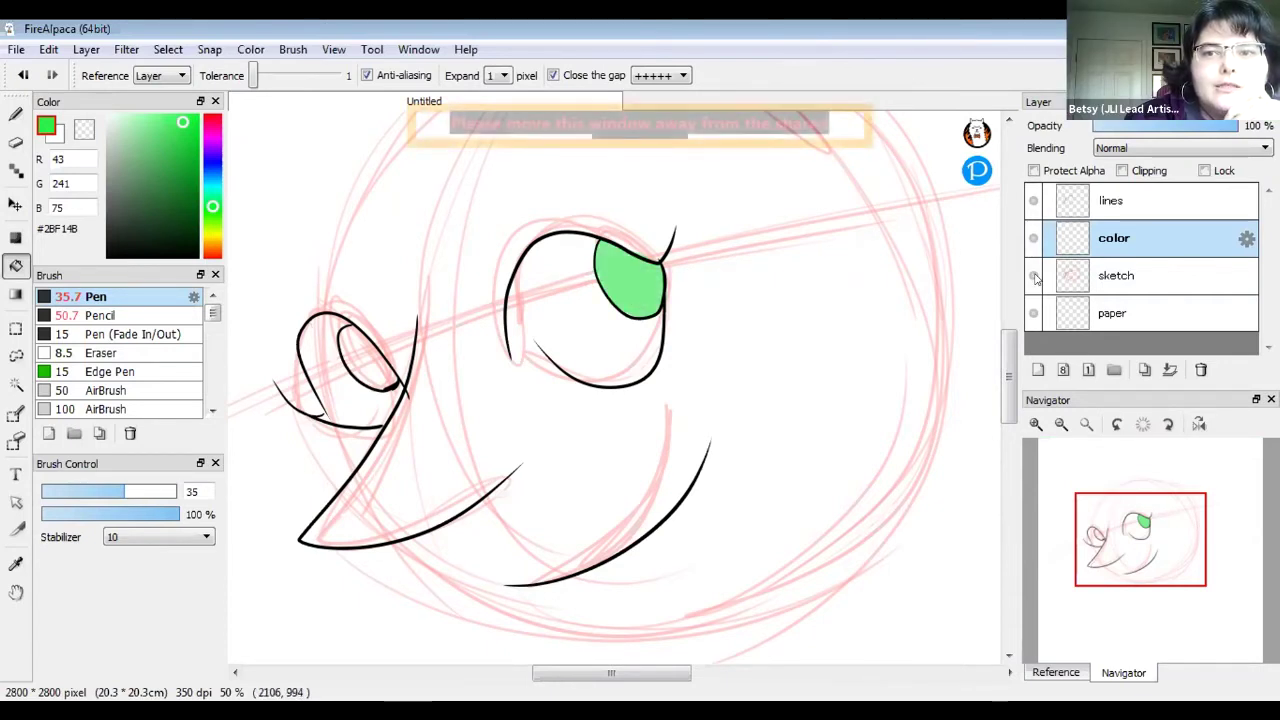
click(1036, 279)
click(1036, 279)
click(1034, 276)
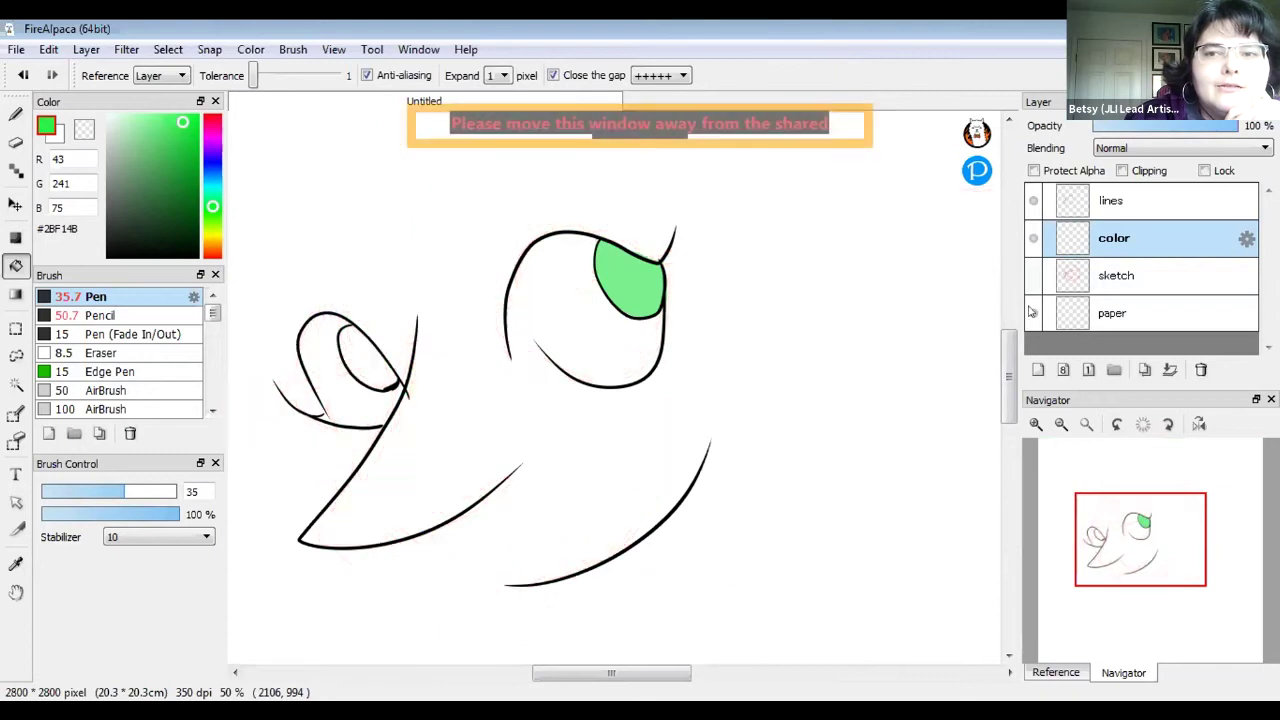
click(1034, 276)
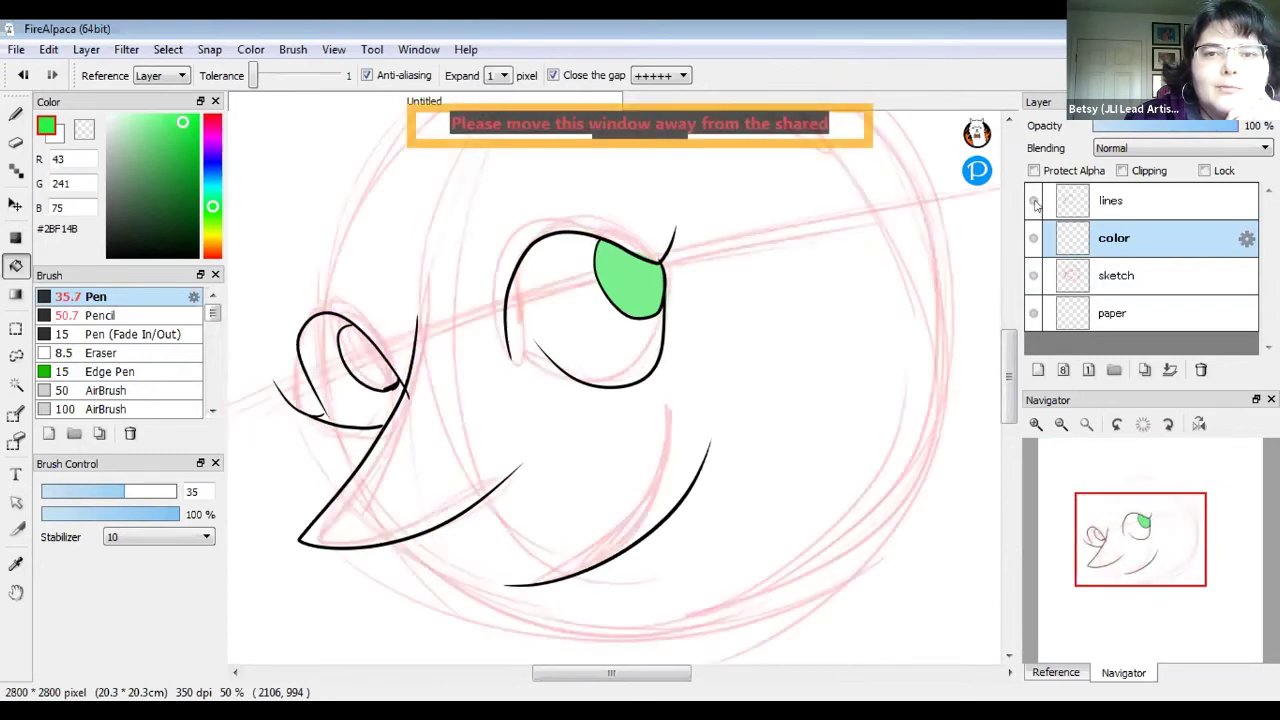
click(1034, 201)
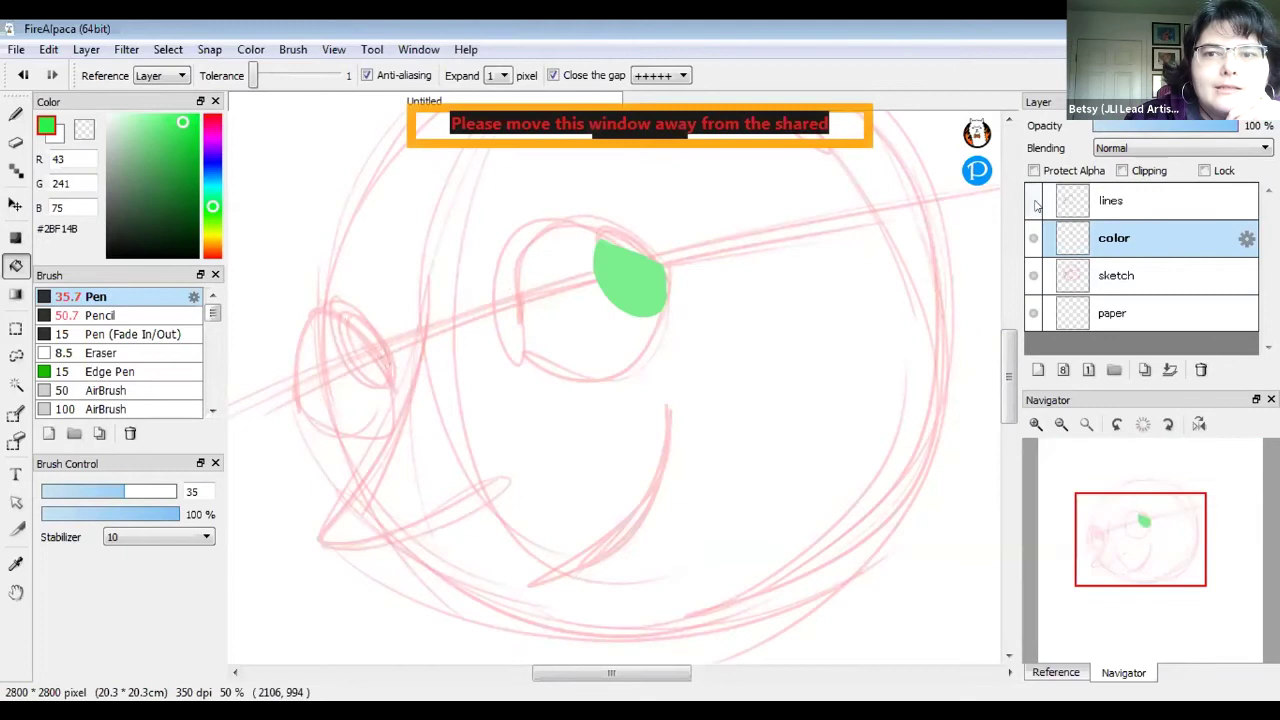
click(1033, 201)
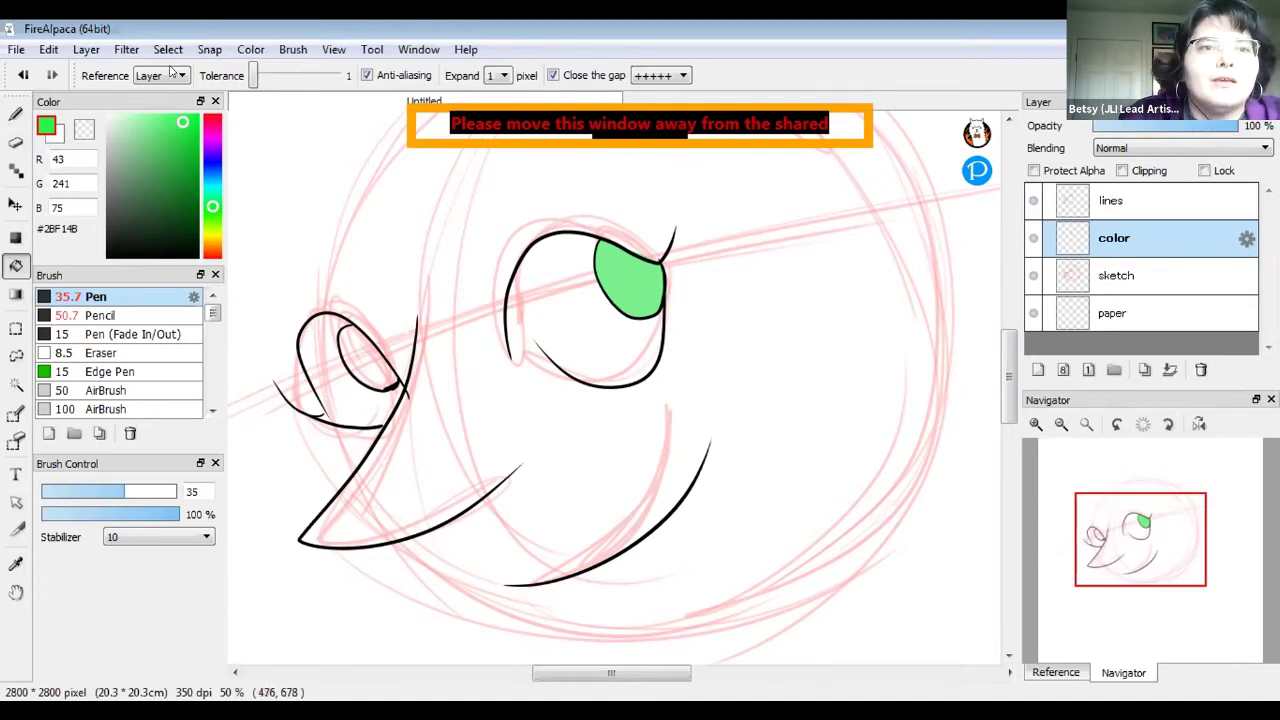
Try bucket fills of the smaller pupil and the larger eye on the color layer with the reference on Canvas, undoing each fill
click(372, 373)
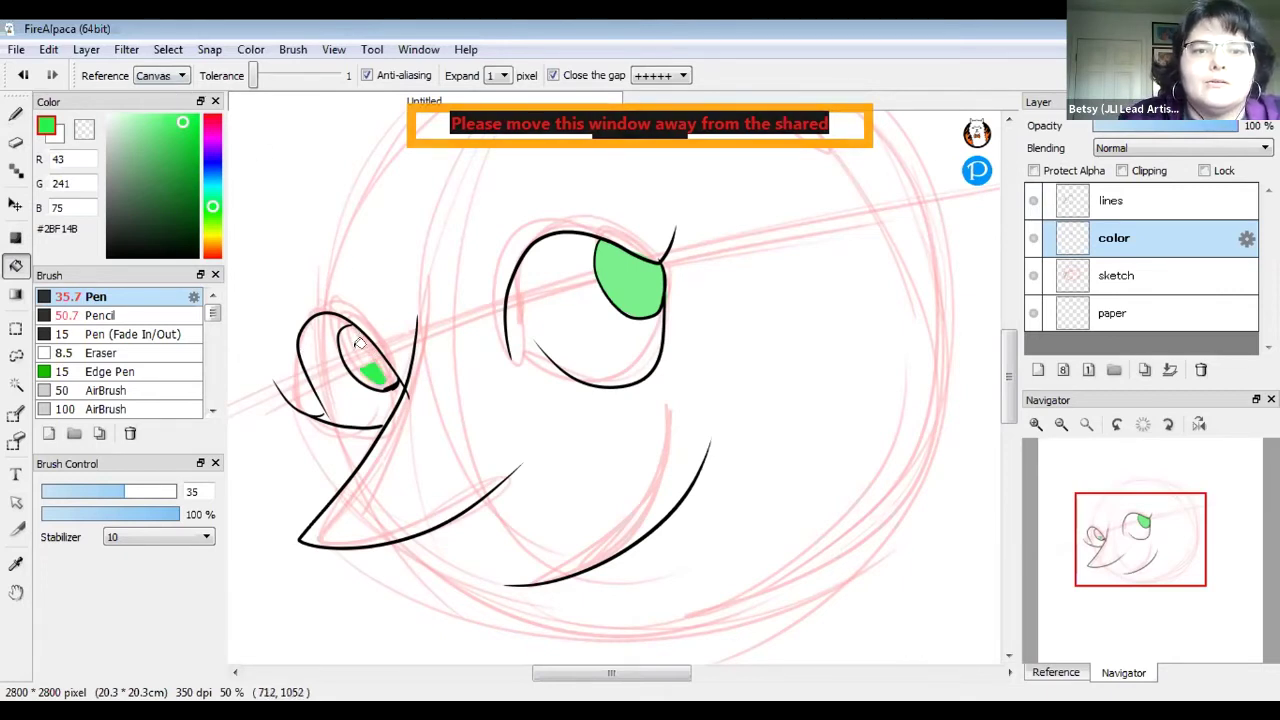
key(ctrl+z)
click(570, 290)
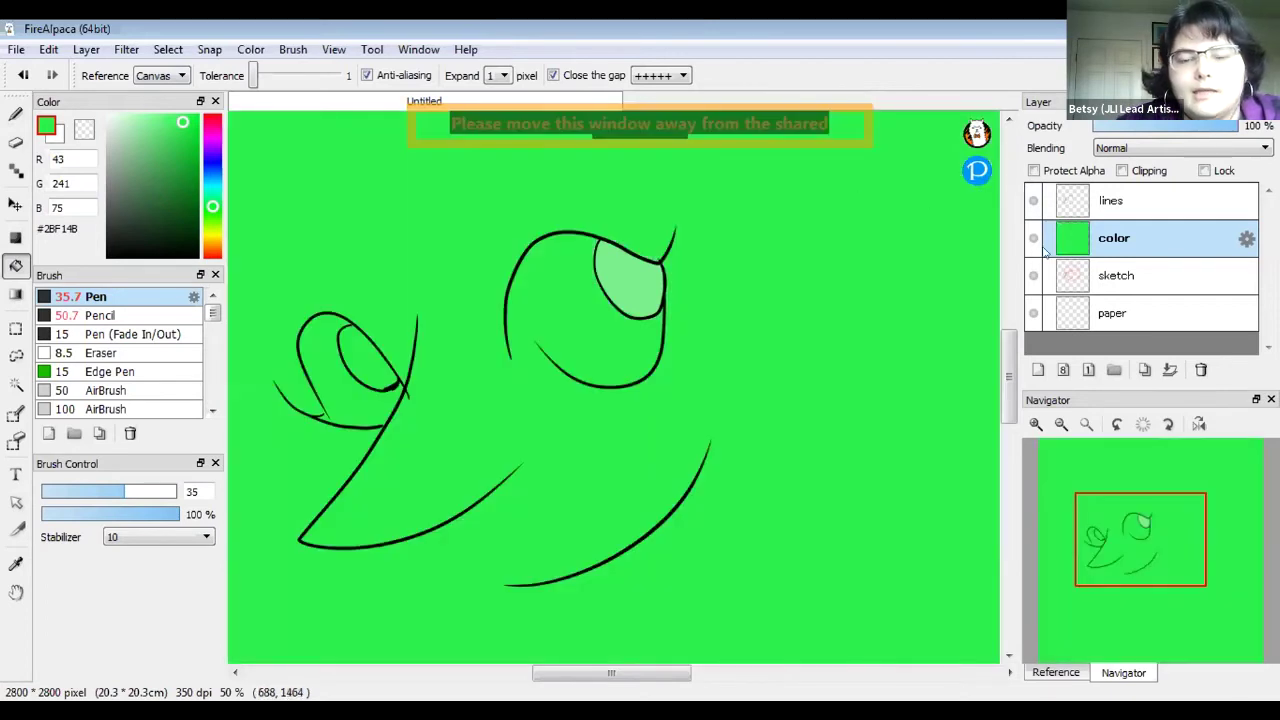
key(ctrl+z)
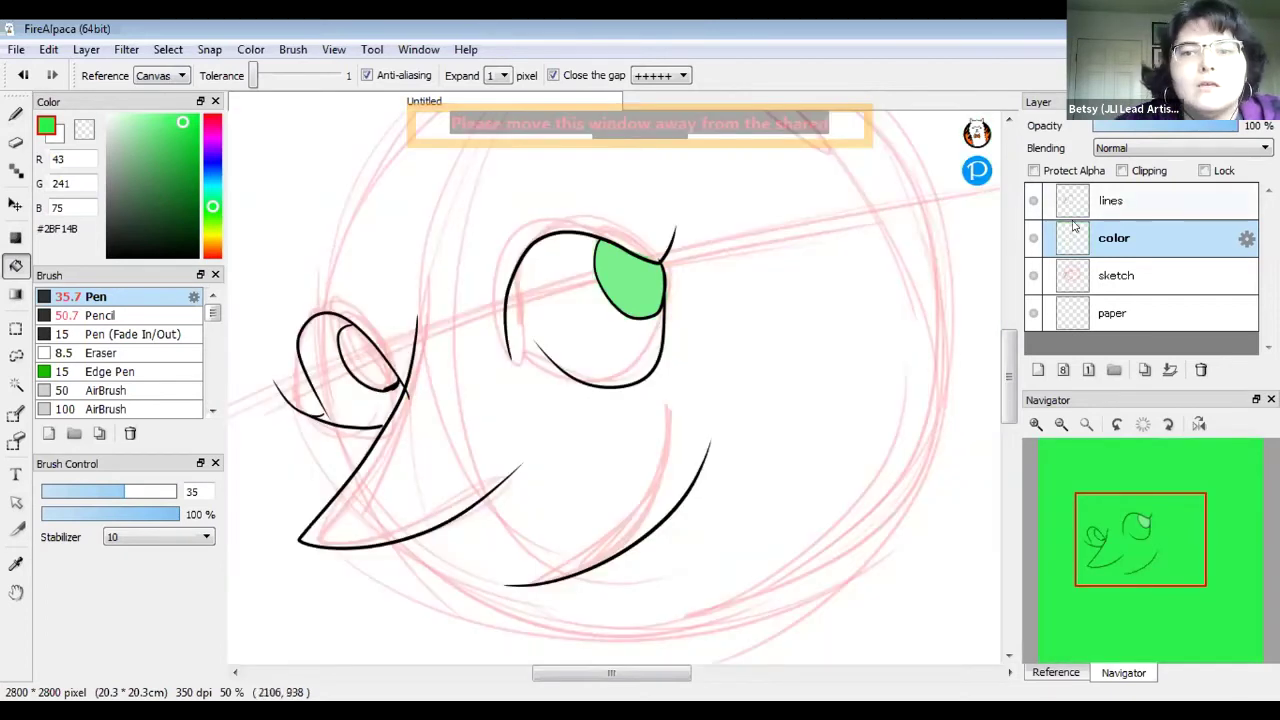
Hide the sketch layer and try a green fill of the smaller pupil with the bucket's reference on Canvas, undoing the fill
click(1033, 276)
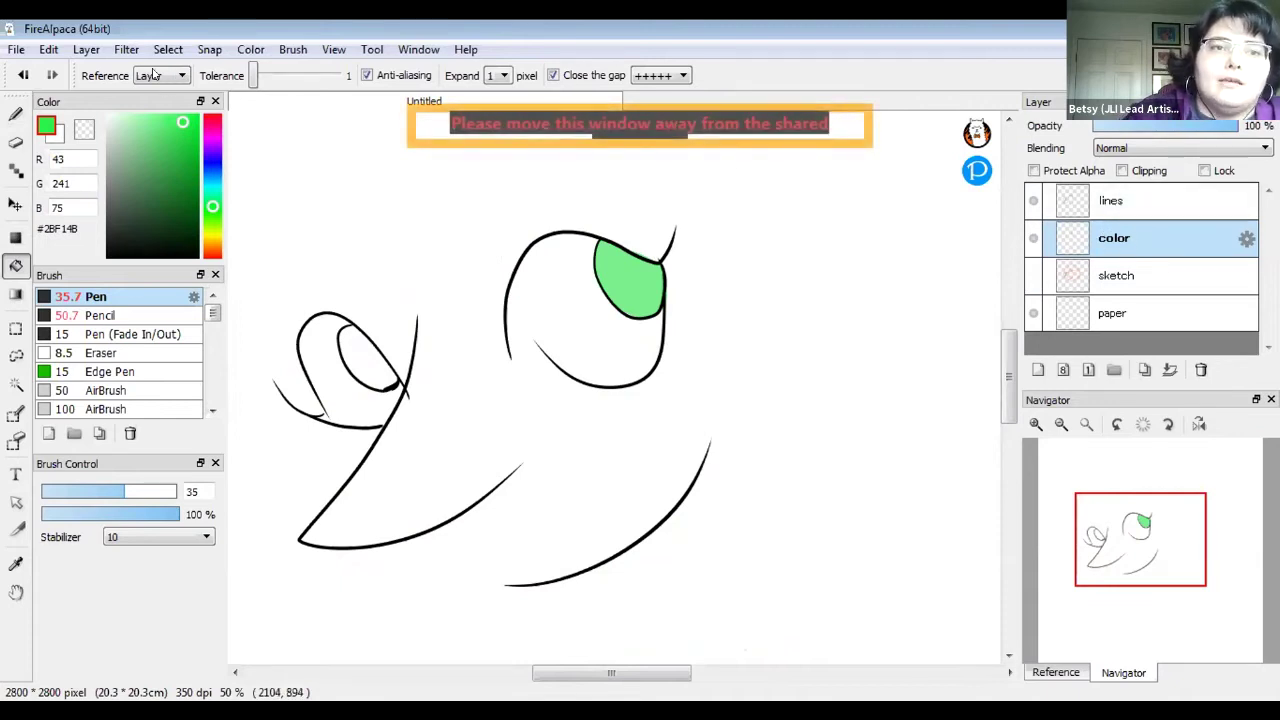
click(370, 368)
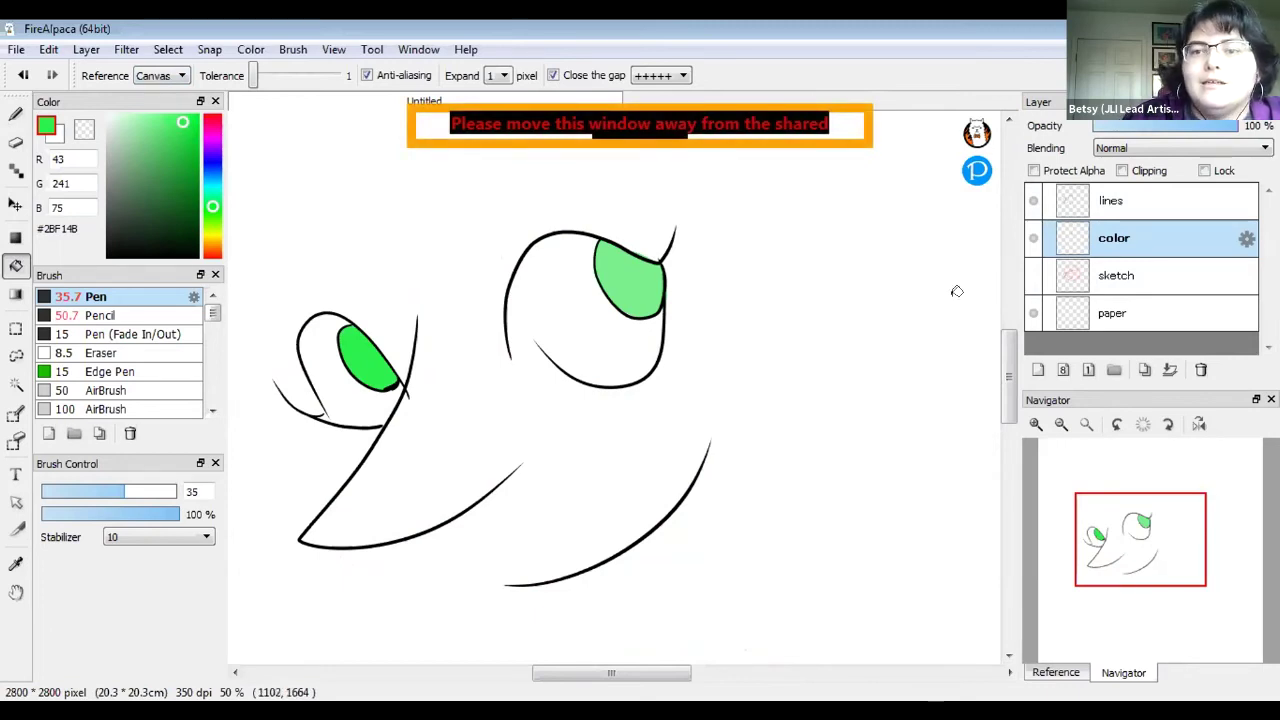
key(ctrl+z)
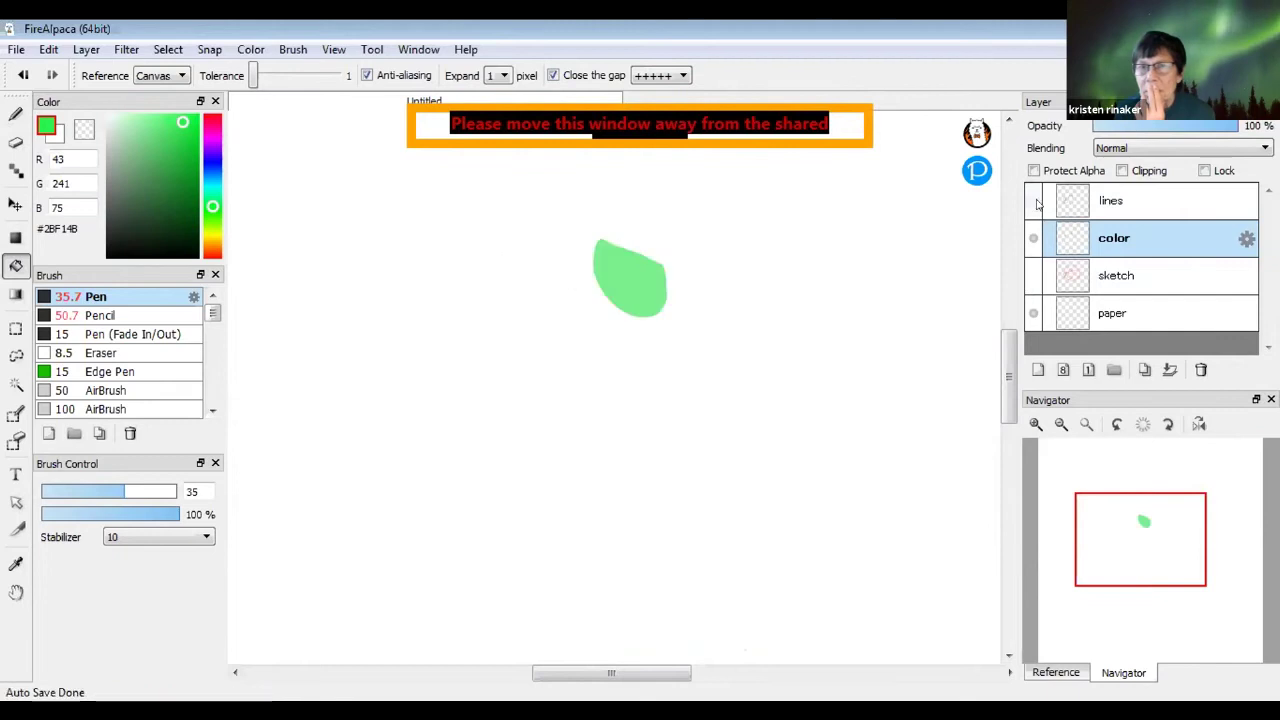
Try a background fill with the reference on Layer, undo it, and fill both pupils green (#2BF14B) with the reference on Canvas
click(160, 76)
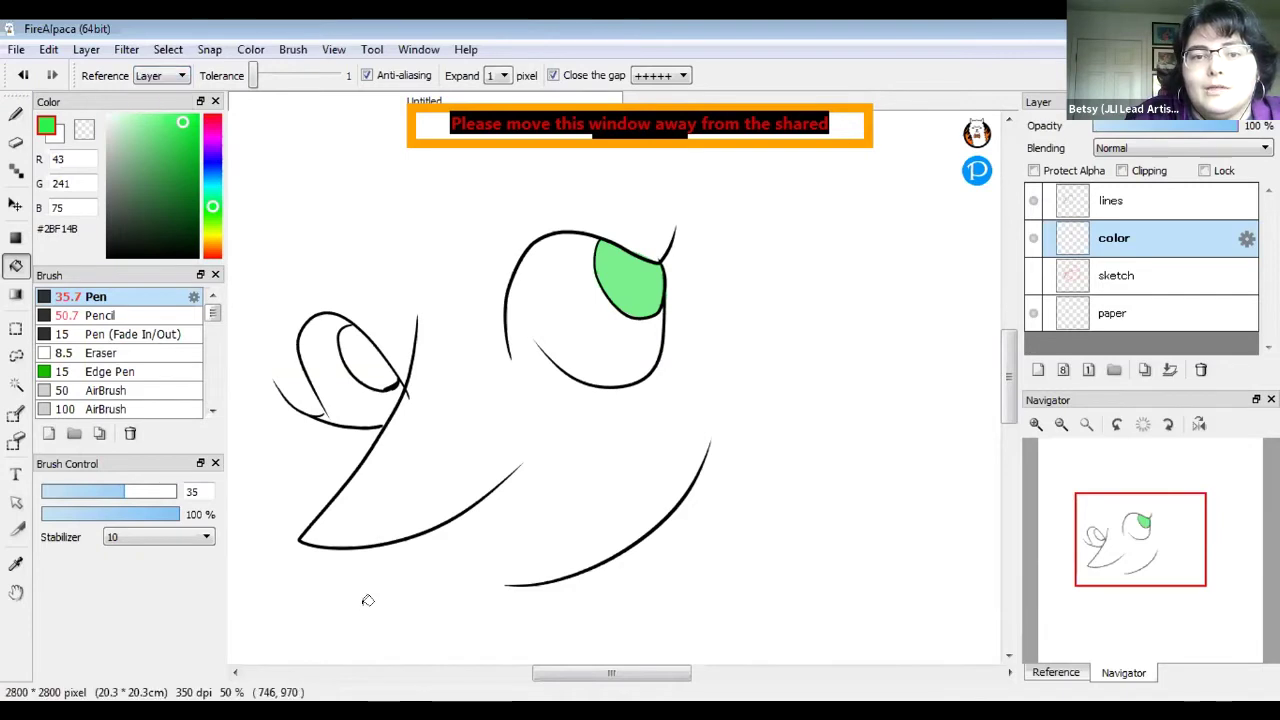
click(357, 574)
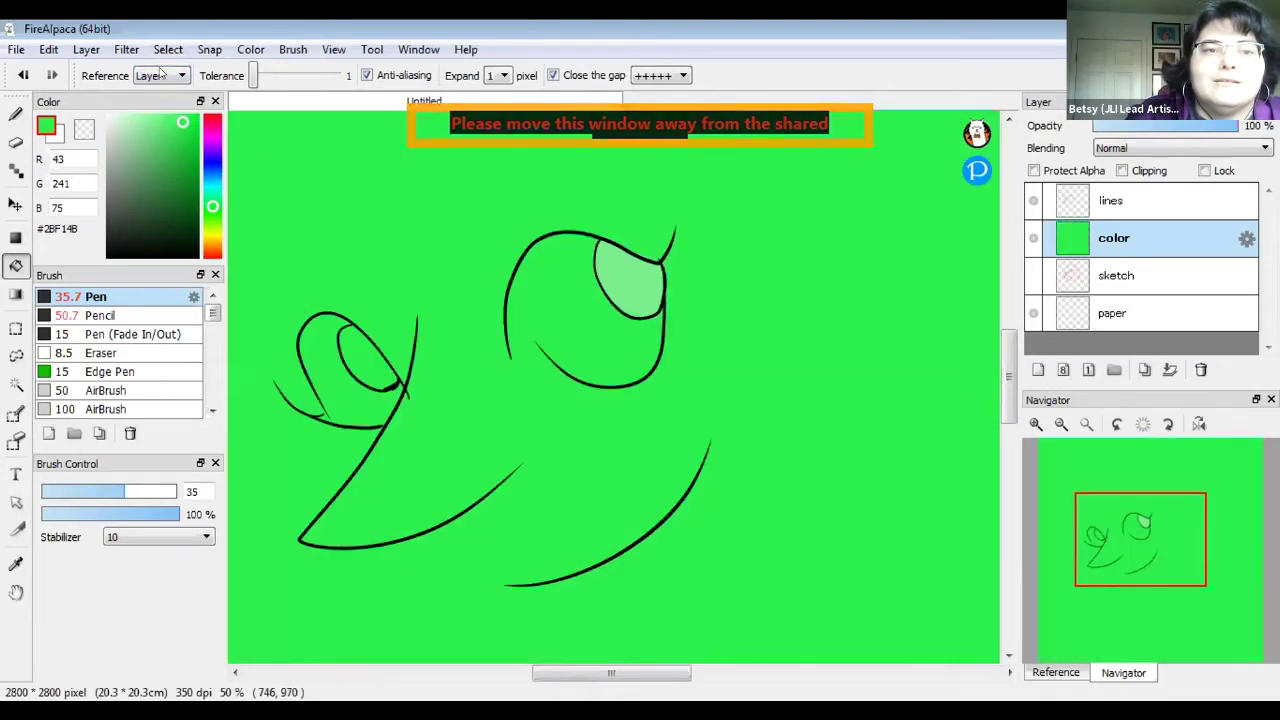
key(ctrl+z)
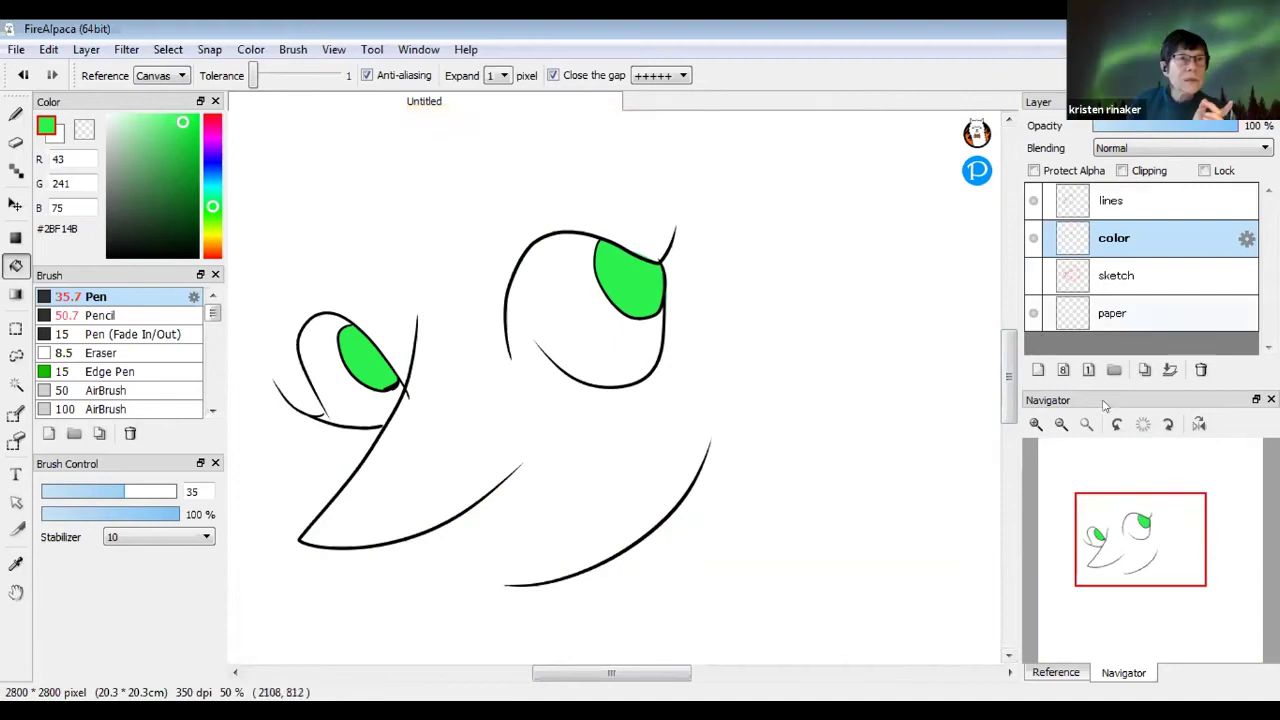
Choose the Brush tool with a magenta colour (#CF1D7D) and add a new layer above the color layer
click(1061, 424)
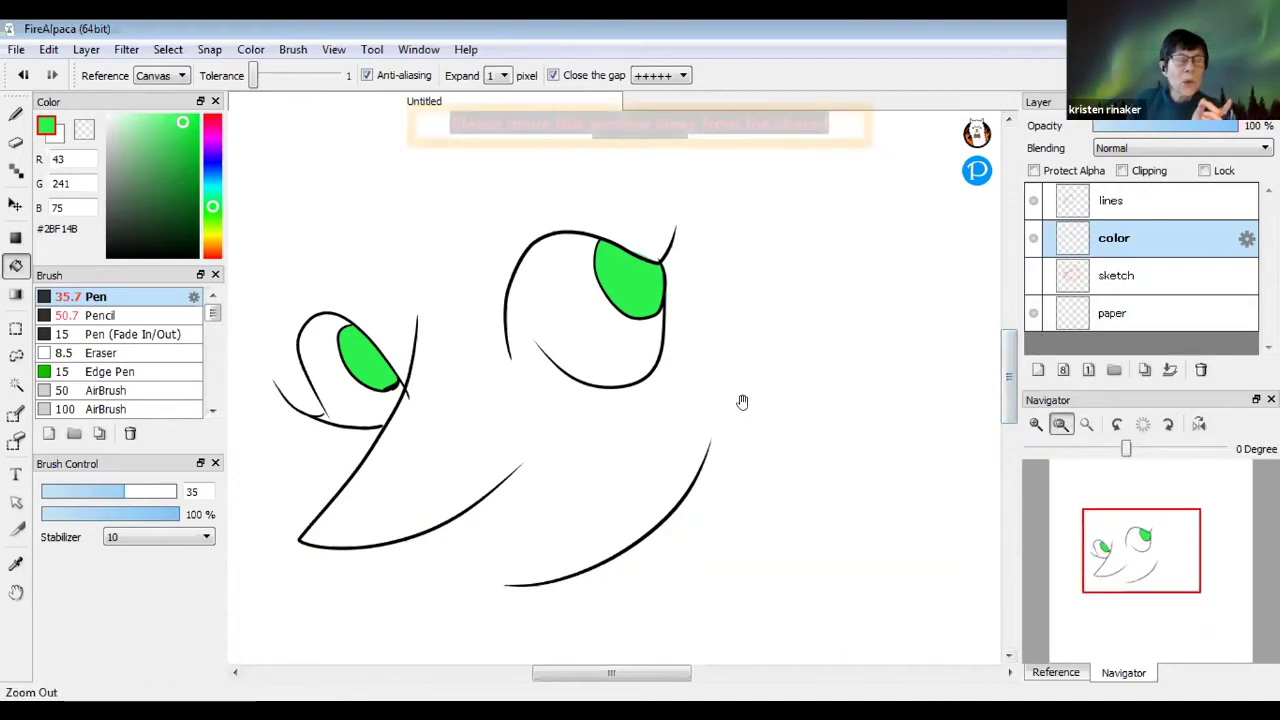
key(space)
drag(729, 360, 808, 457)
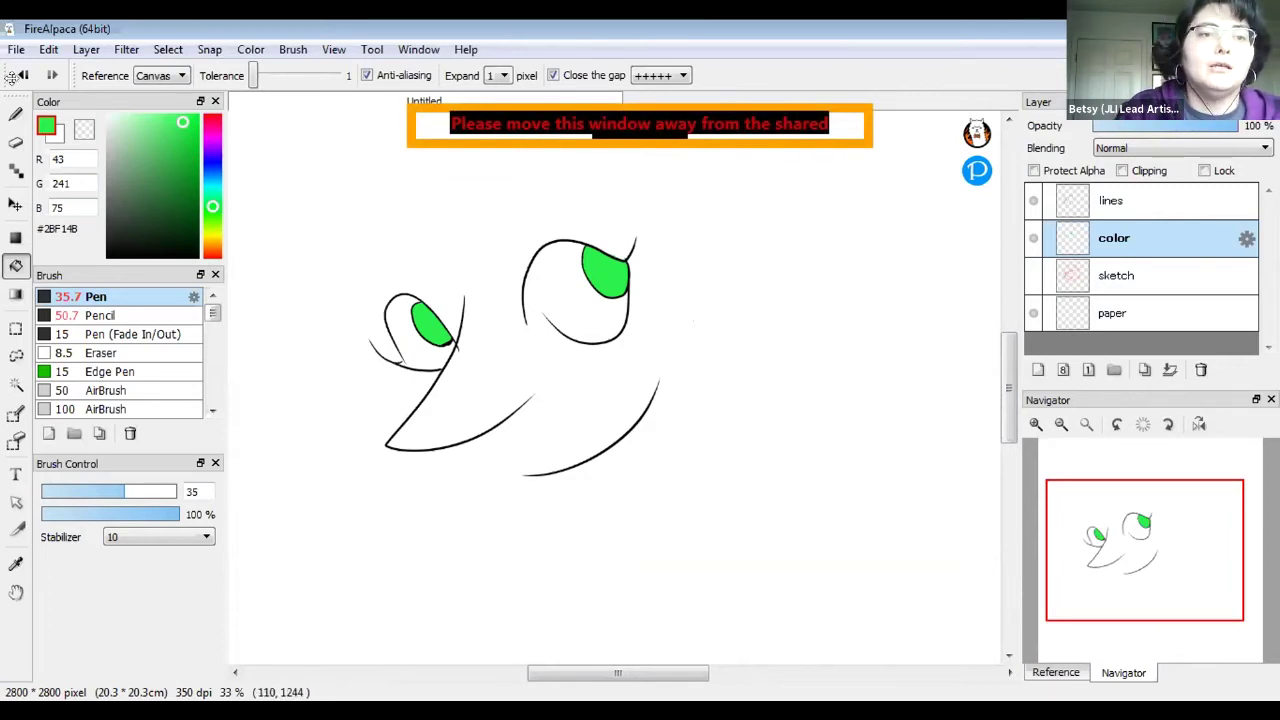
key(b)
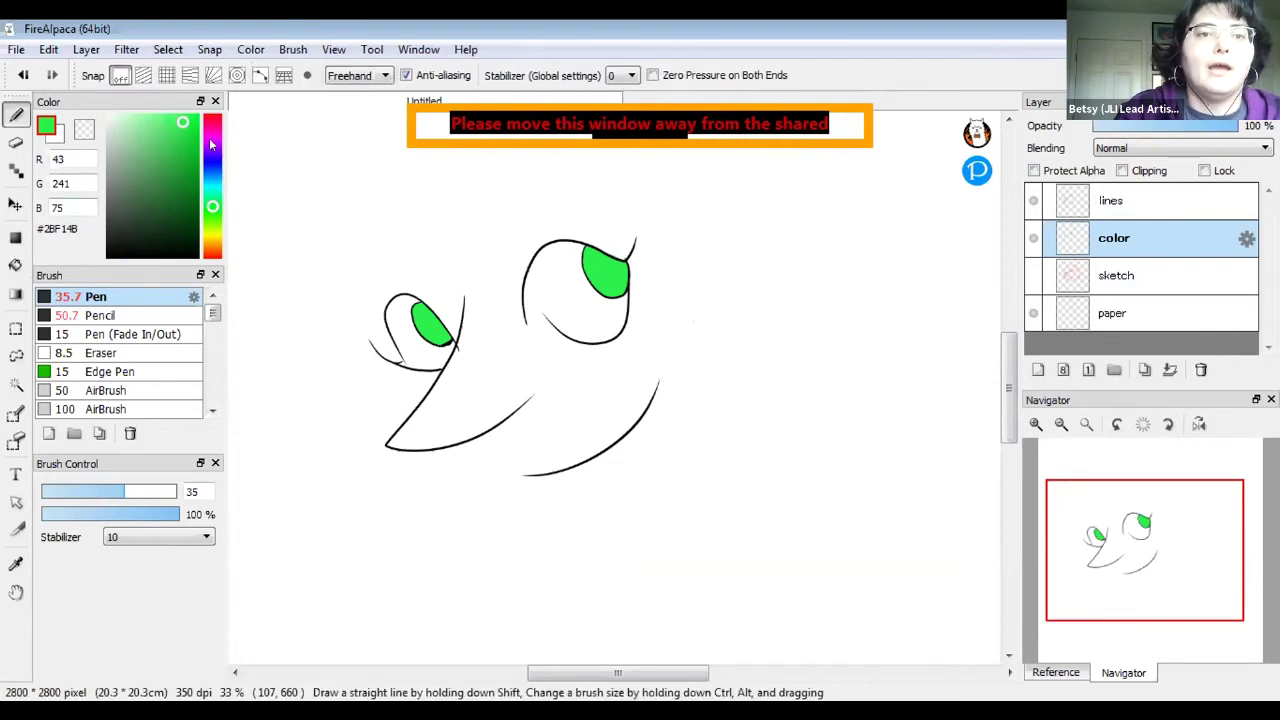
click(212, 136)
click(212, 126)
click(187, 147)
click(186, 141)
click(1037, 370)
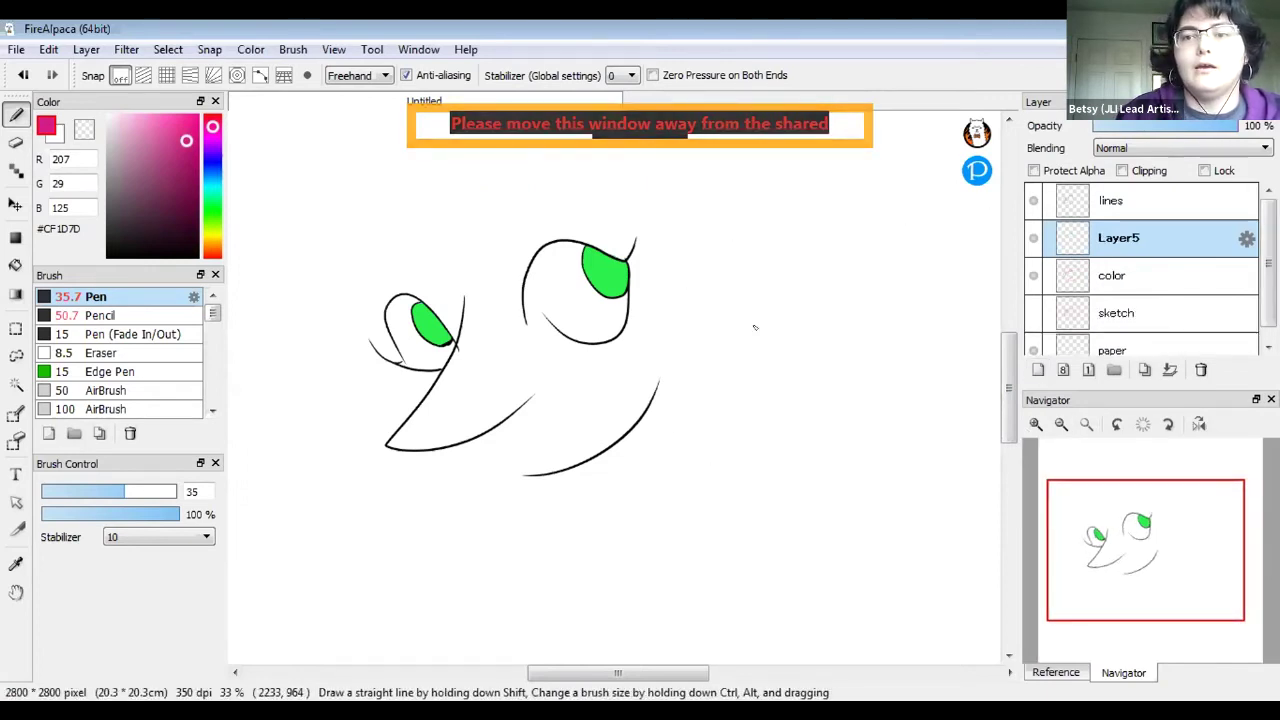
Draw a closed circle on the new layer beside the face and bucket-fill it with magenta
mouse_move(735, 345)
mouse_down()
mouse_move(893, 380)
mouse_move(830, 310)
mouse_move(752, 326)
mouse_move(732, 360)
mouse_up()
key(g)
click(805, 385)
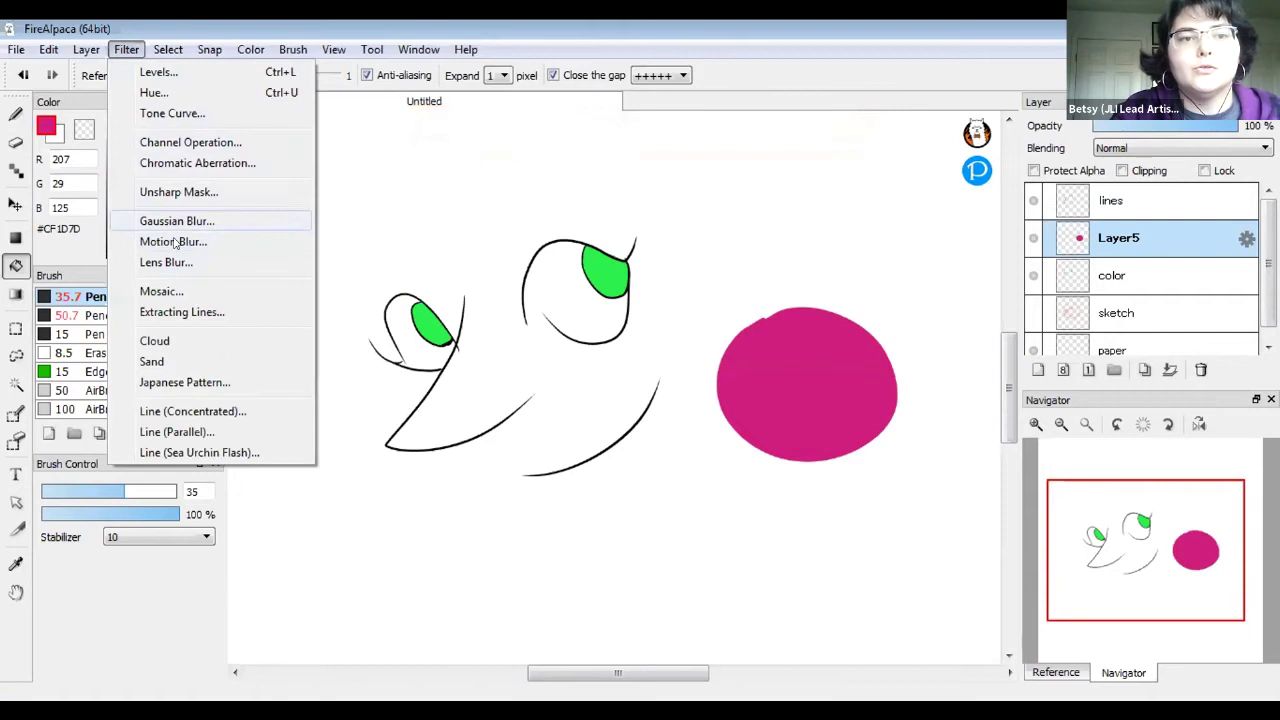
Try the Motion Blur filter on the magenta circle at an intensity of 45 to 46, and cancel it
click(173, 241)
drag(537, 447, 569, 447)
click(493, 468)
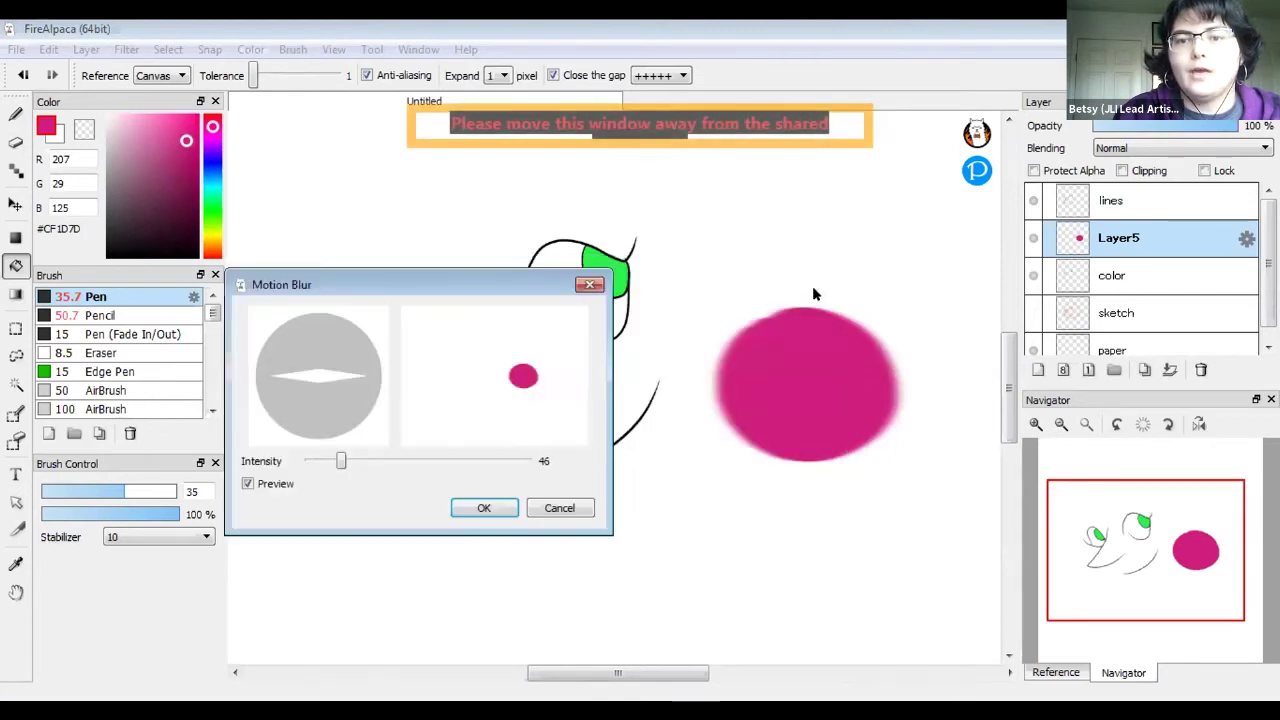
mouse_move(339, 463)
mouse_down()
mouse_move(414, 462)
mouse_move(409, 443)
mouse_move(413, 460)
mouse_move(307, 460)
mouse_move(340, 461)
mouse_up()
click(337, 468)
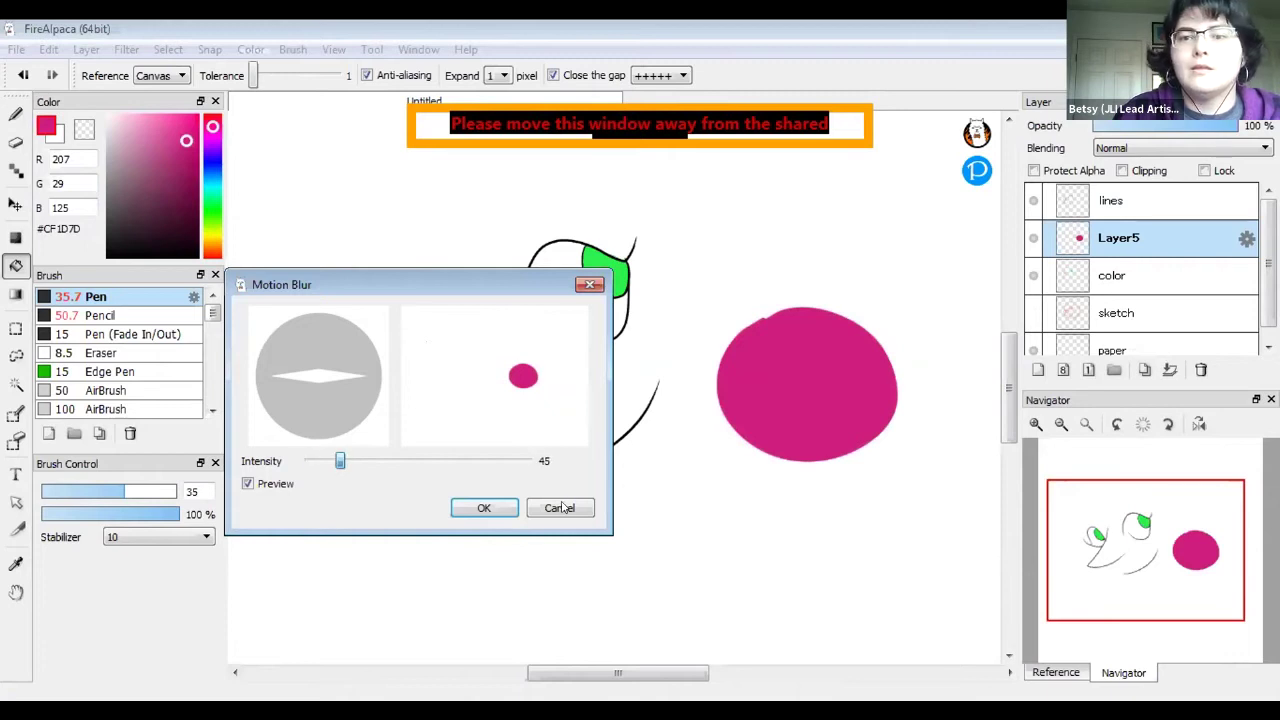
key(Escape)
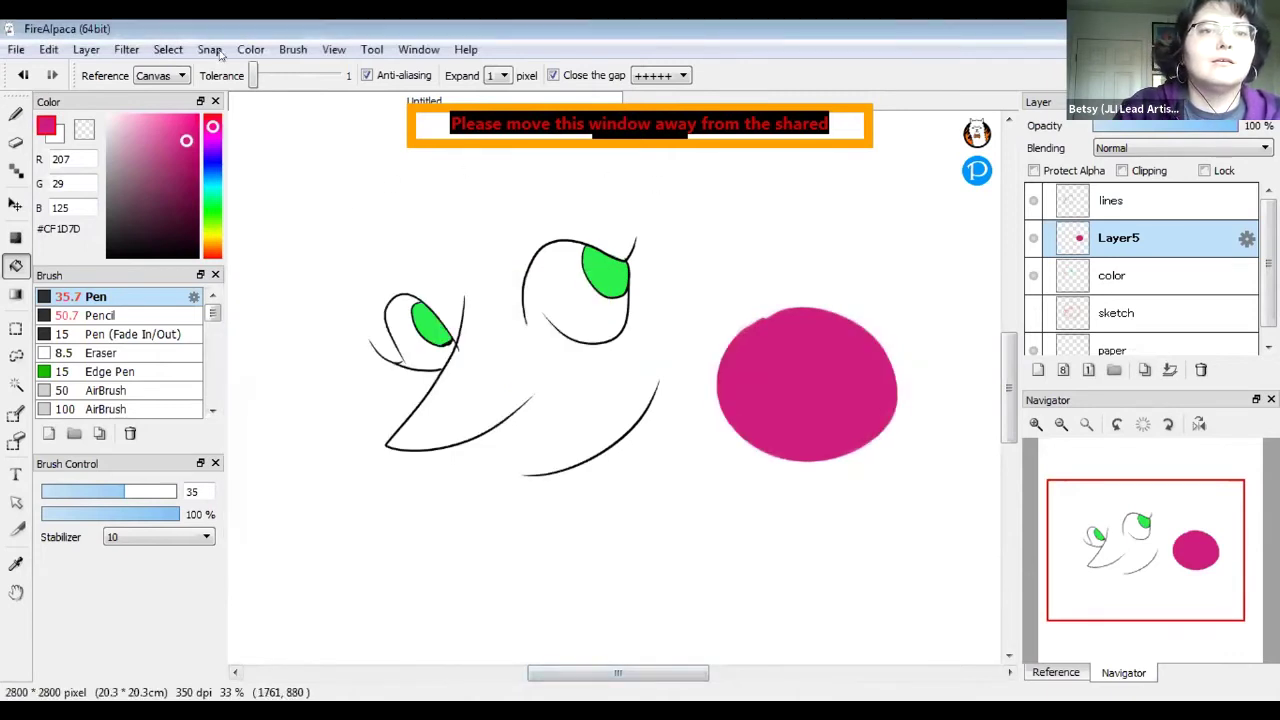
Try the Gaussian Blur filter on the magenta circle with values of 84 and 0.50, and cancel it
click(126, 49)
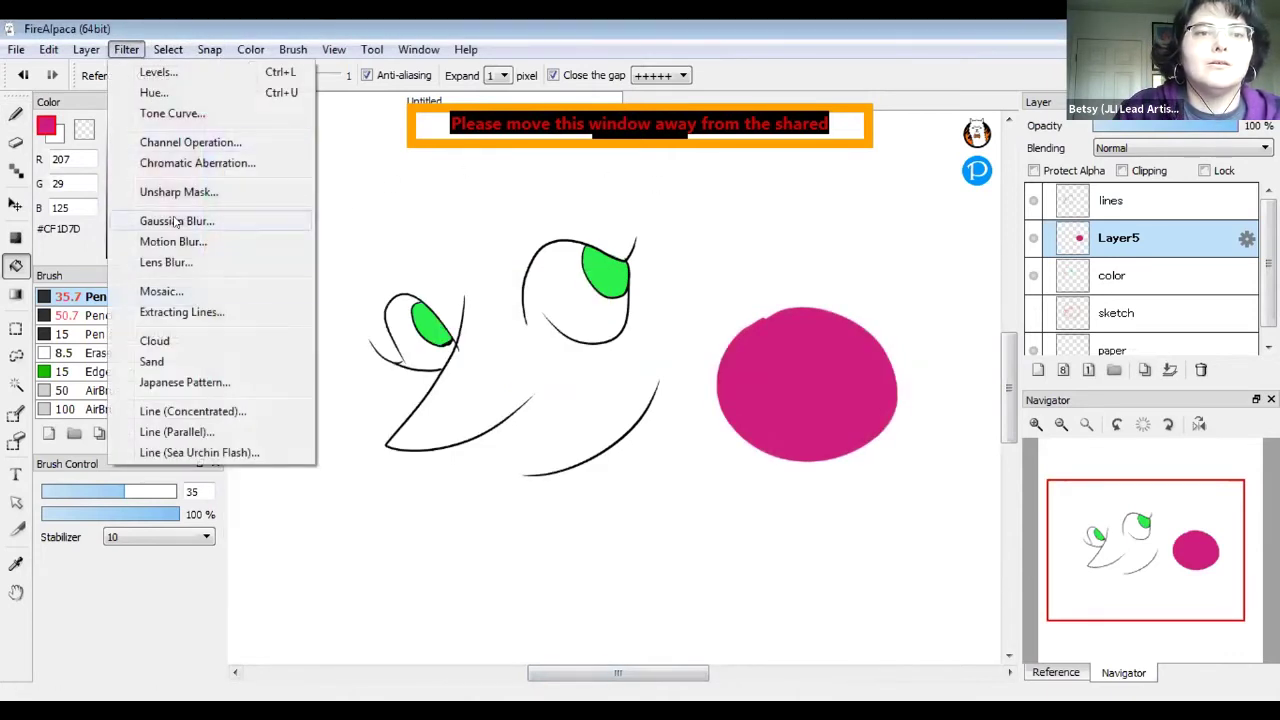
key(Return)
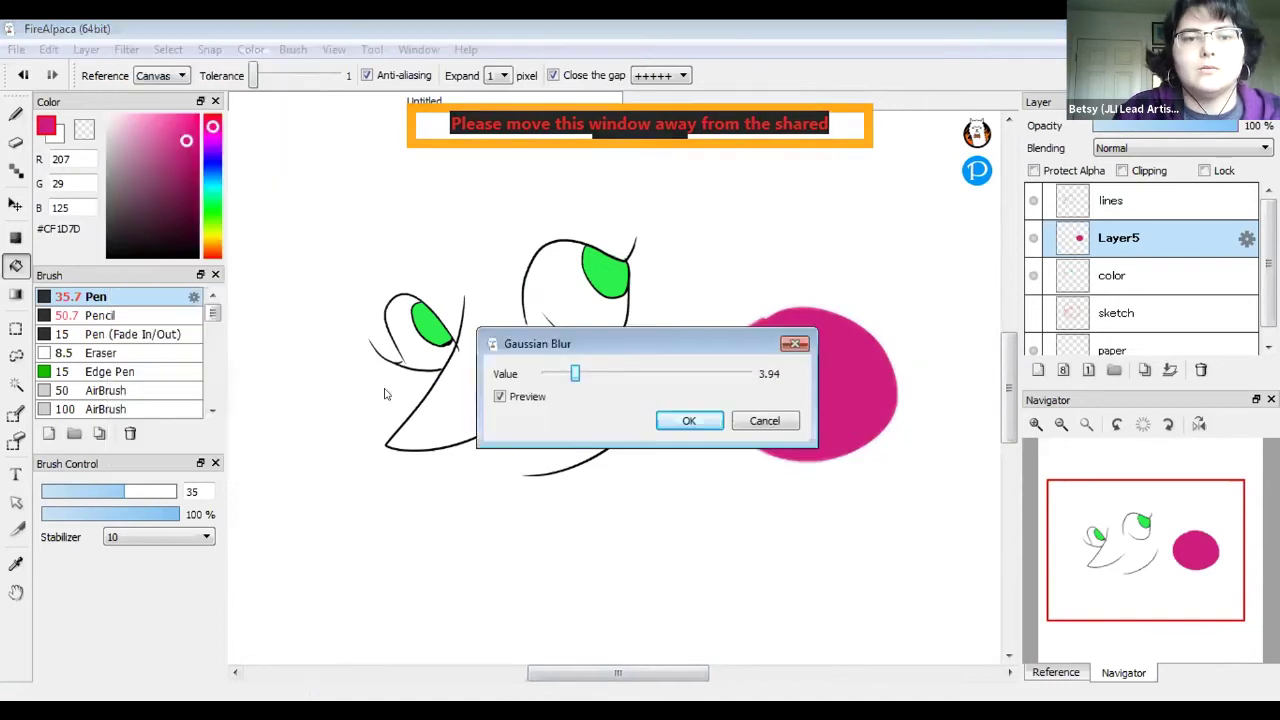
drag(560, 340, 517, 393)
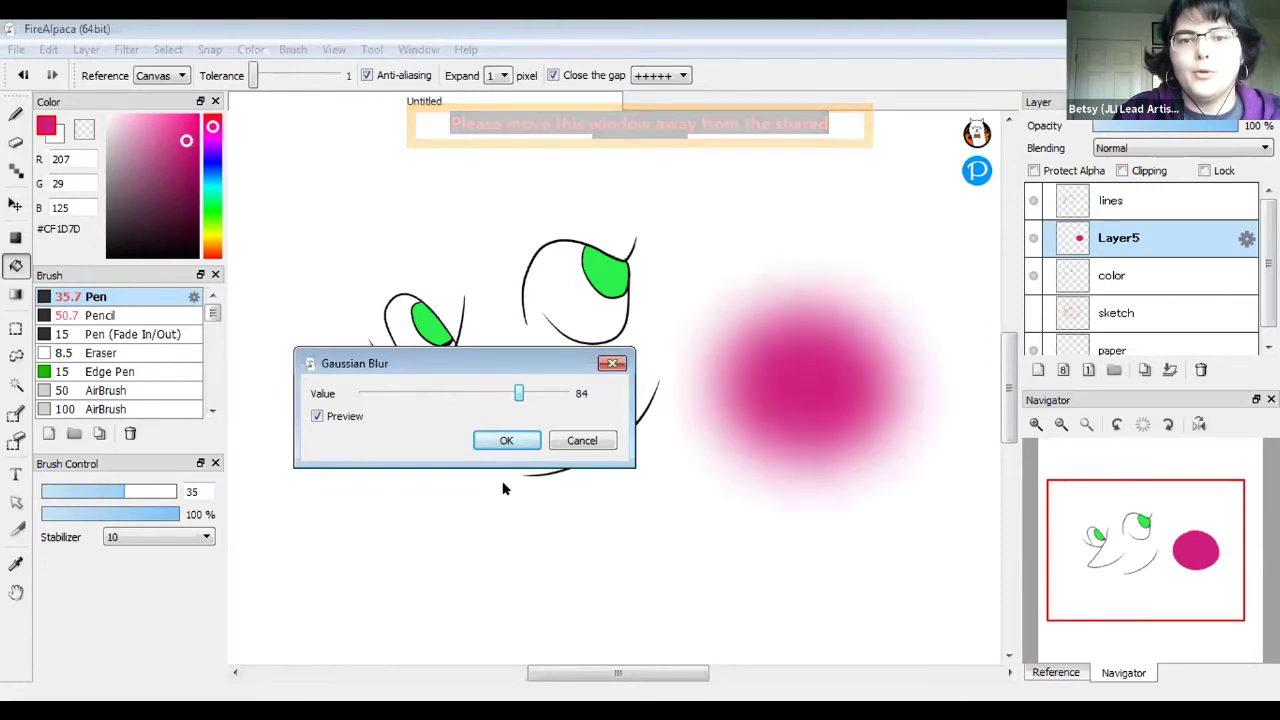
drag(471, 393, 343, 400)
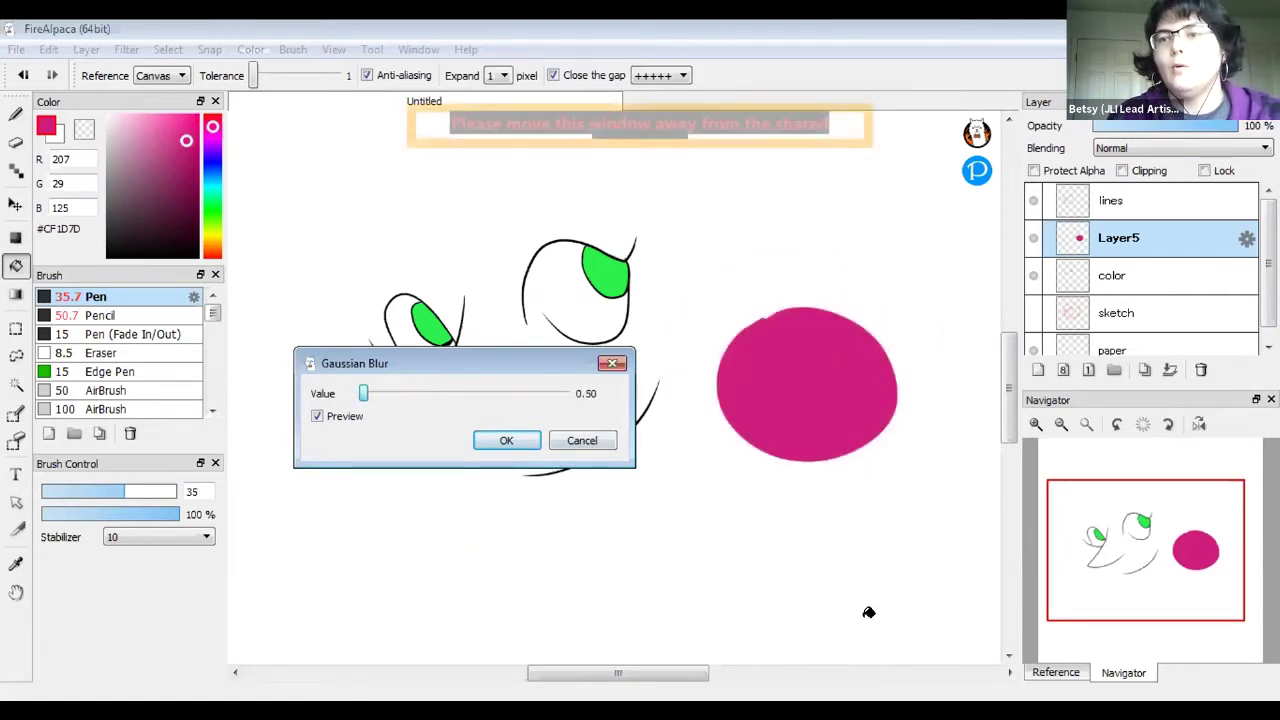
click(582, 440)
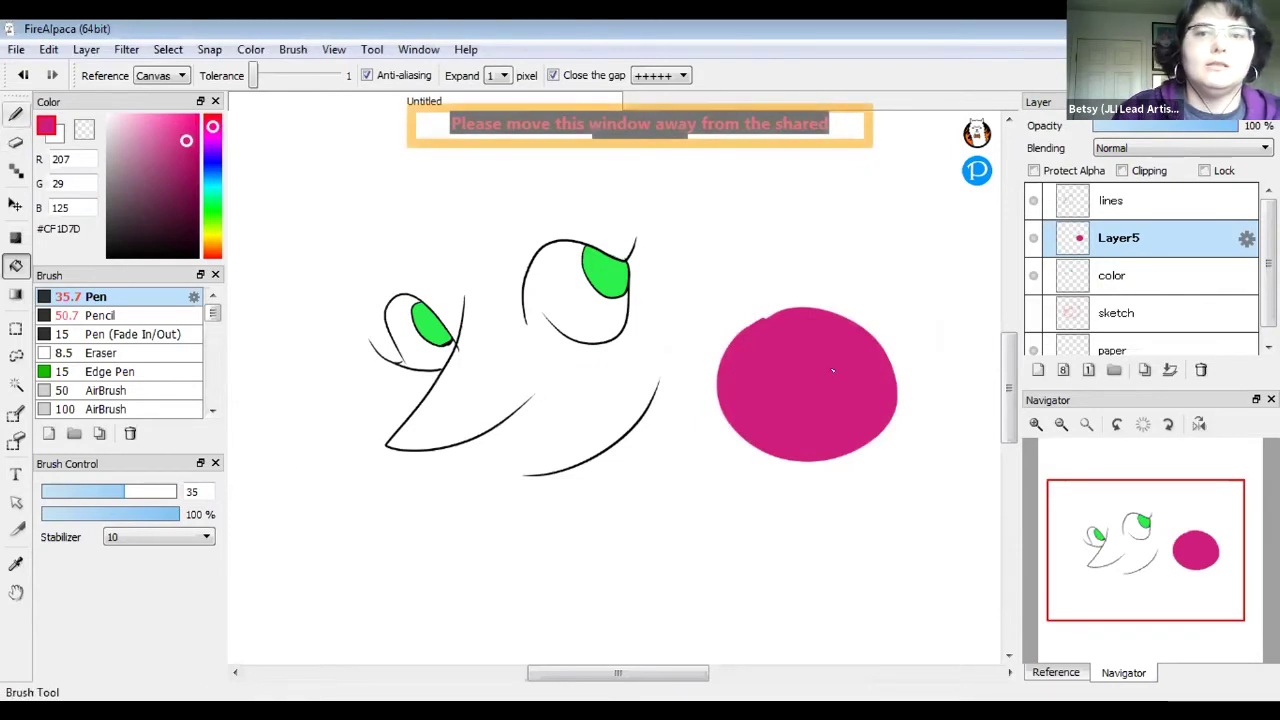
Return to the Brush tool and delete the layer holding the magenta circle
click(15, 113)
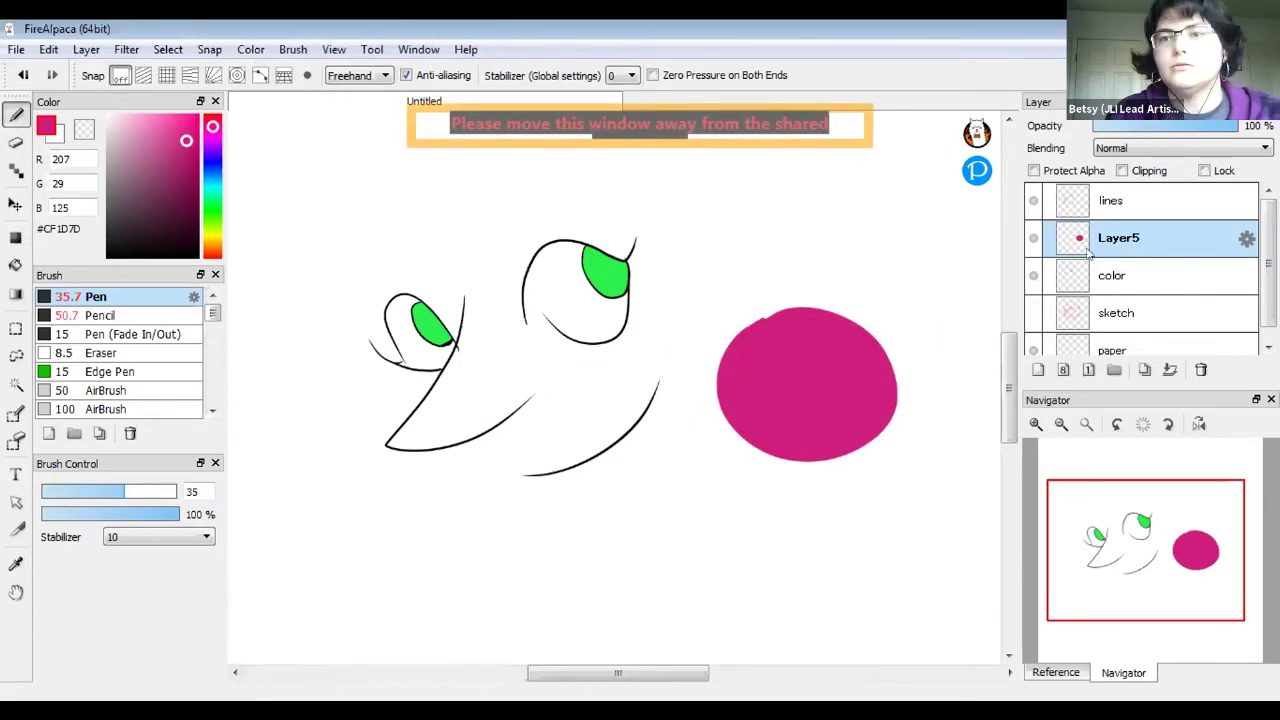
click(1160, 126)
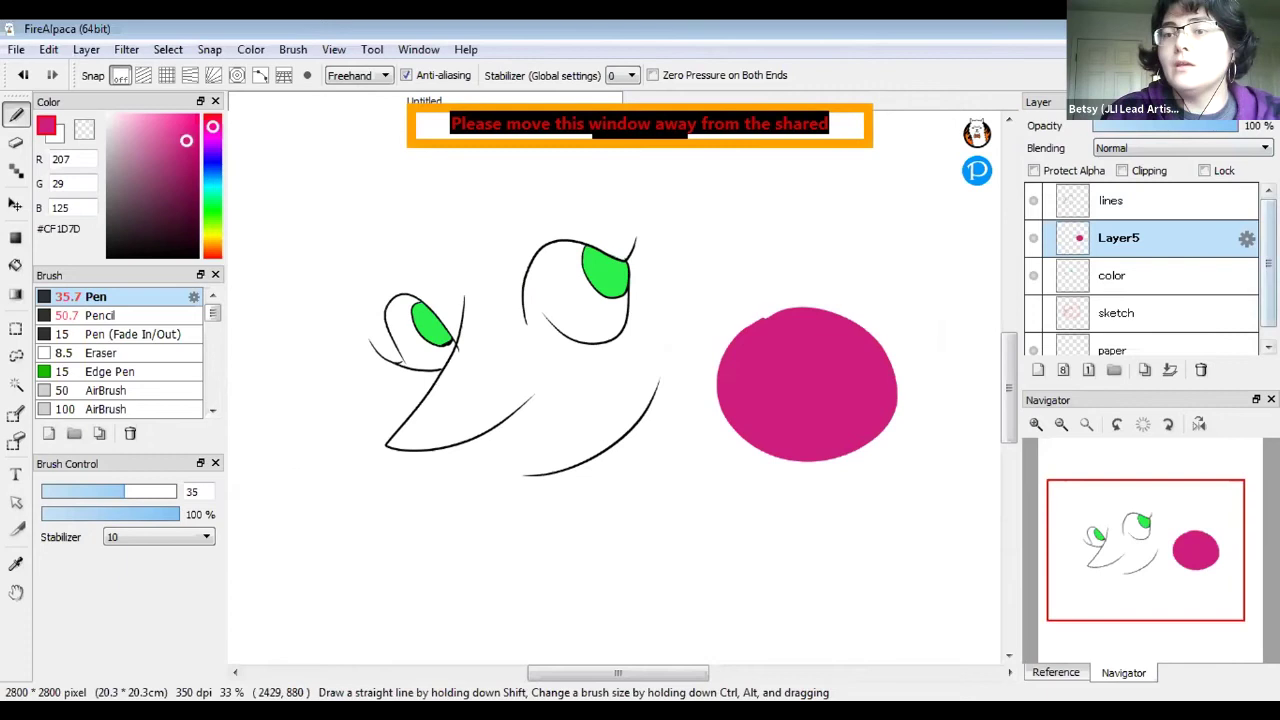
scroll(1145, 265, down, 1)
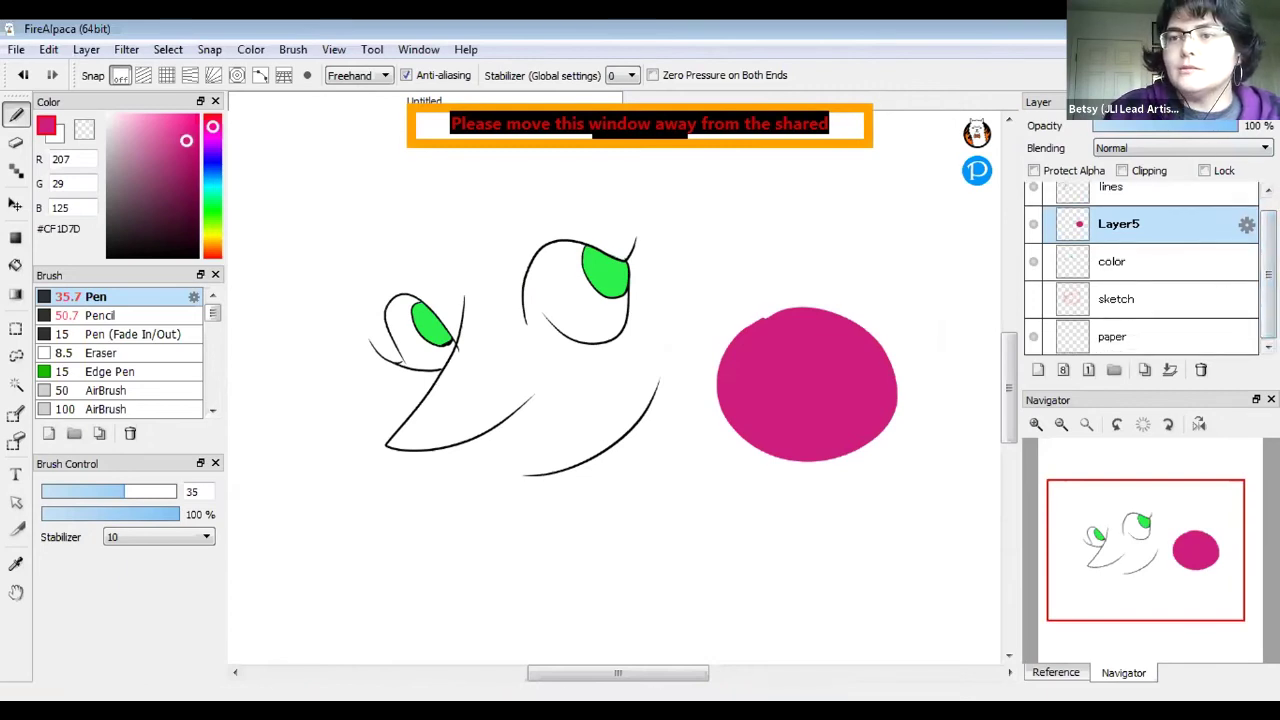
scroll(1150, 265, up, 1)
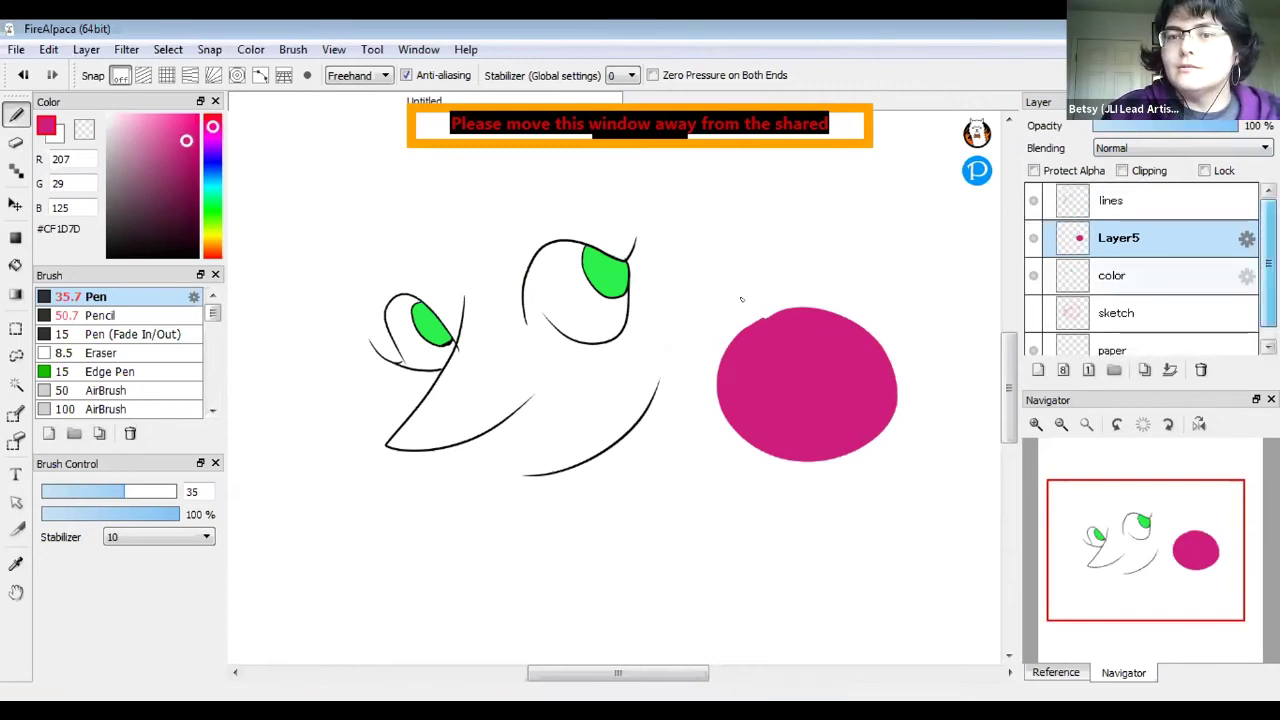
click(1203, 370)
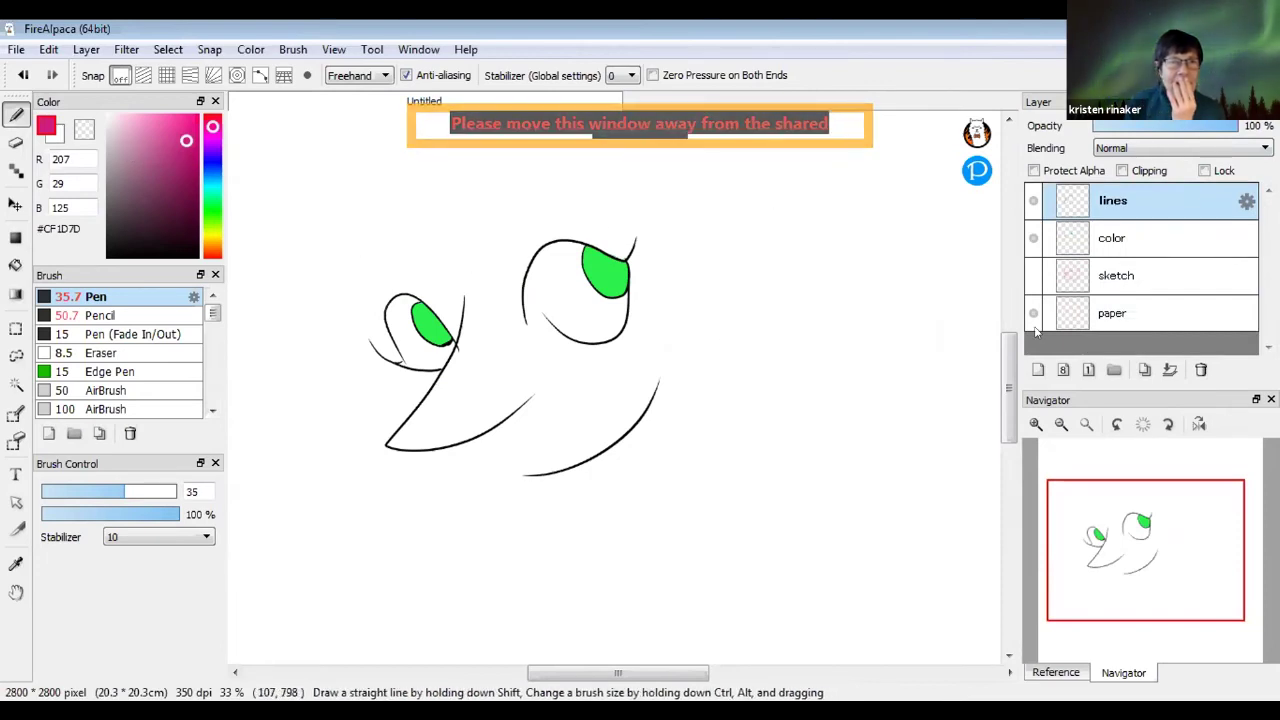
Create a new 8 × 8 inch image at 350 dpi with a color layer, and close the face drawing
scroll(1038, 345, down, 3)
scroll(1040, 360, up, 8)
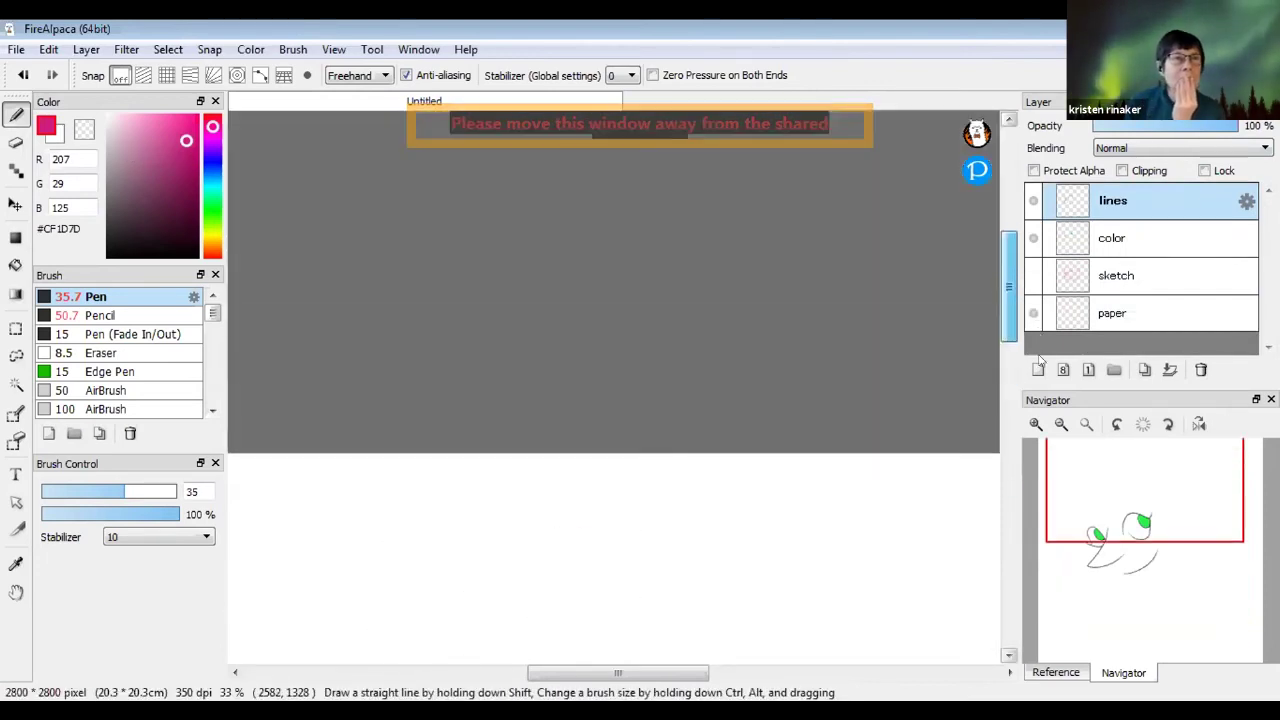
scroll(1040, 360, down, 4)
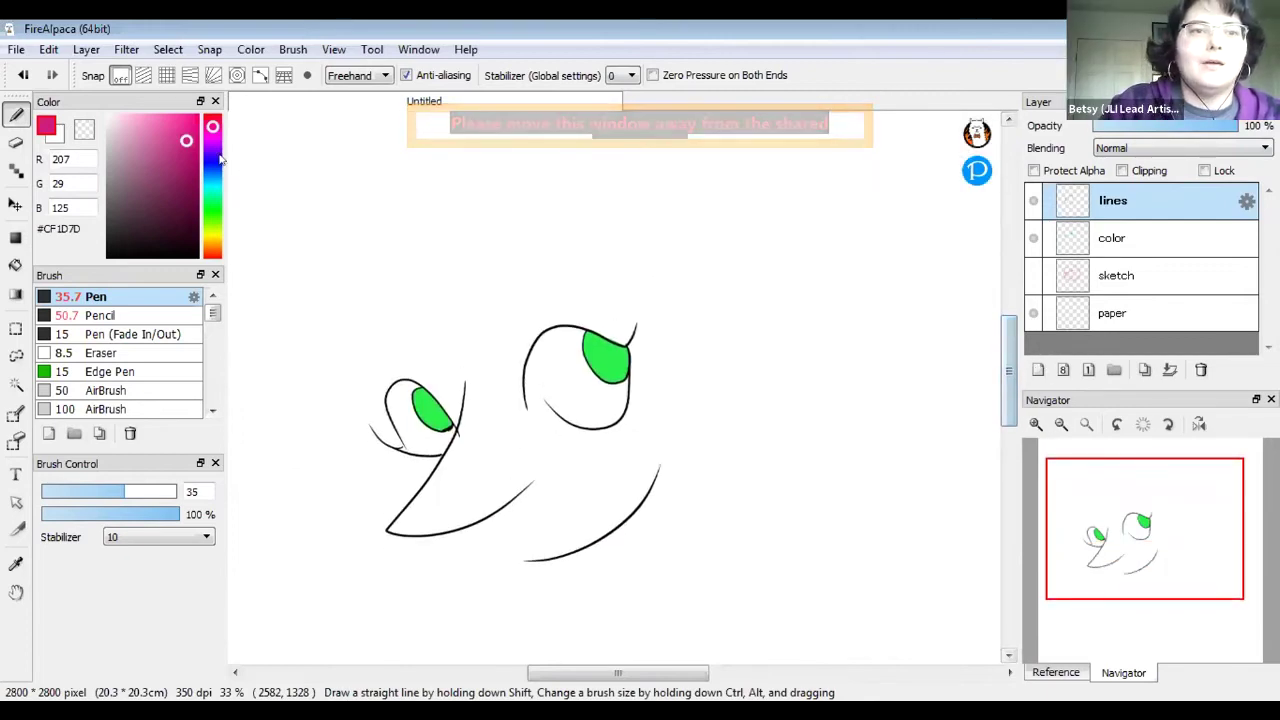
click(15, 49)
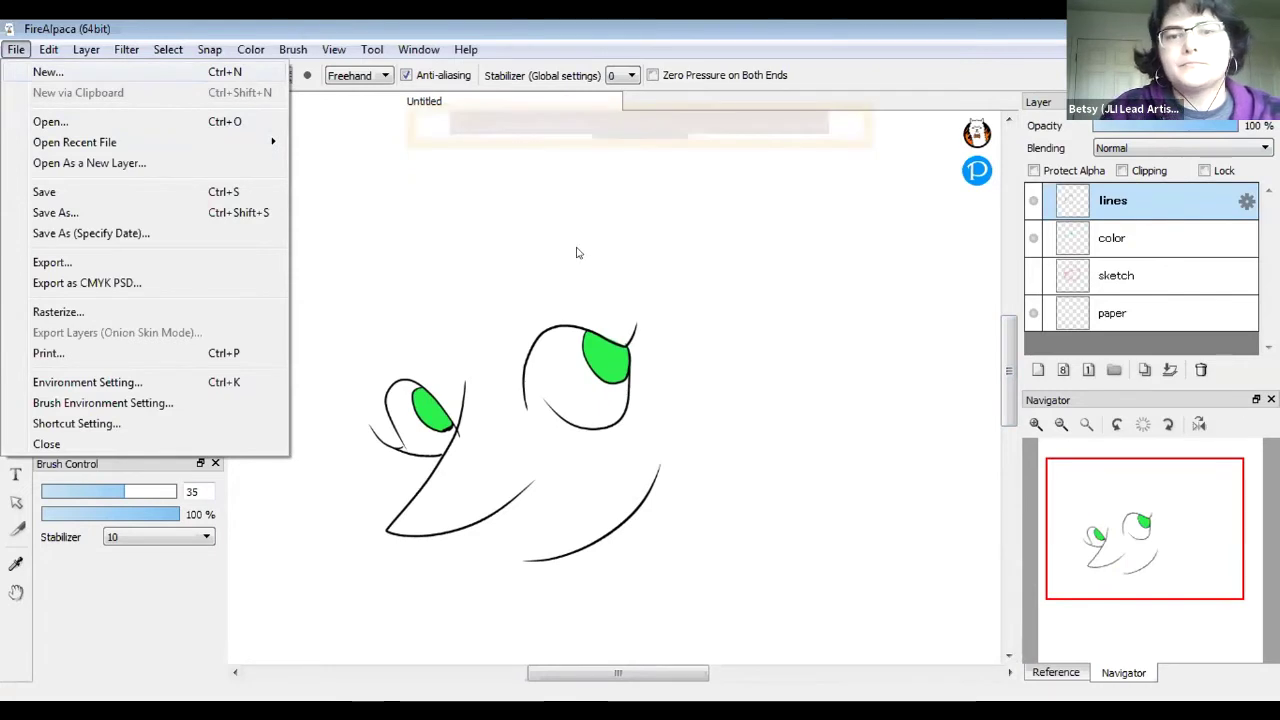
key(ctrl+n)
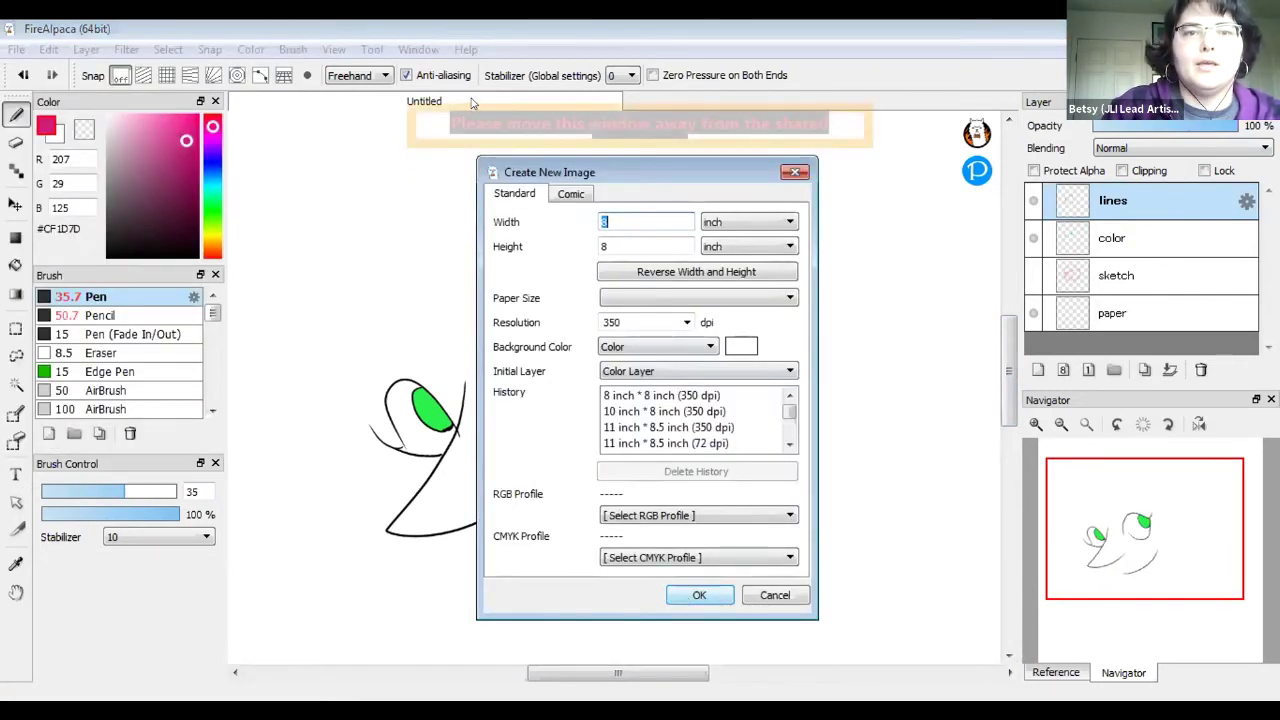
key(Return)
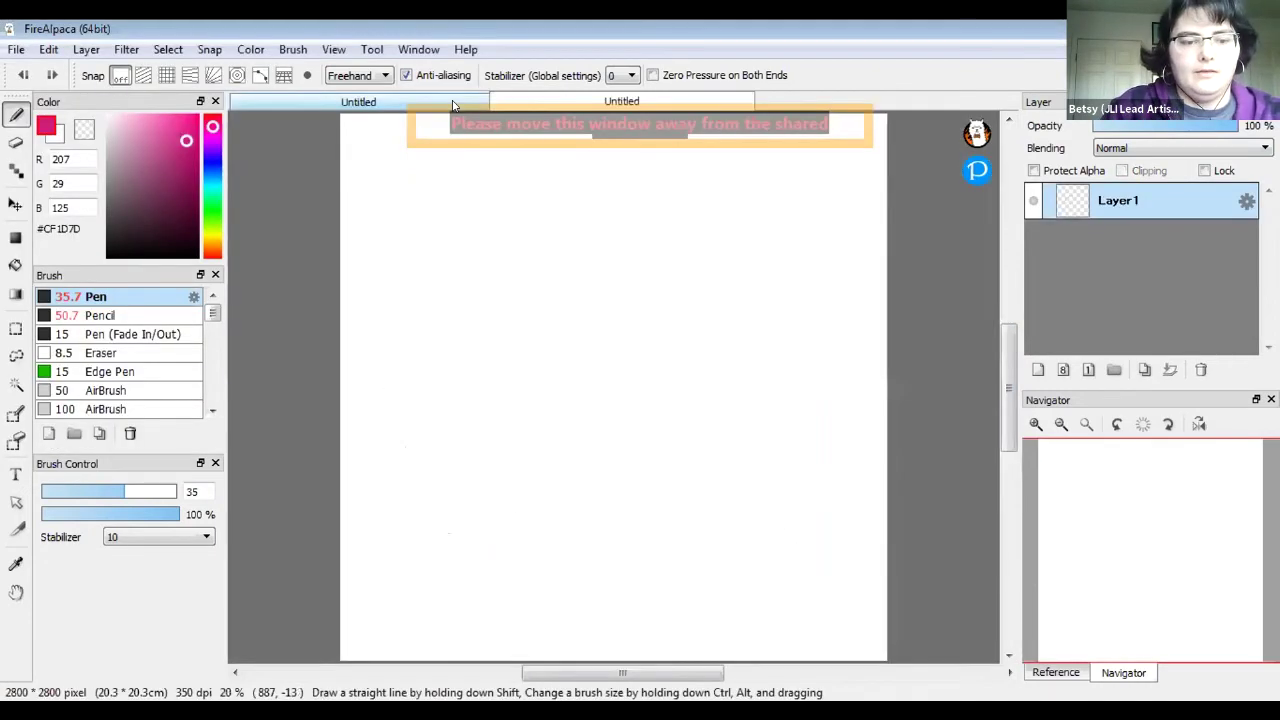
key(ctrl+w)
click(643, 400)
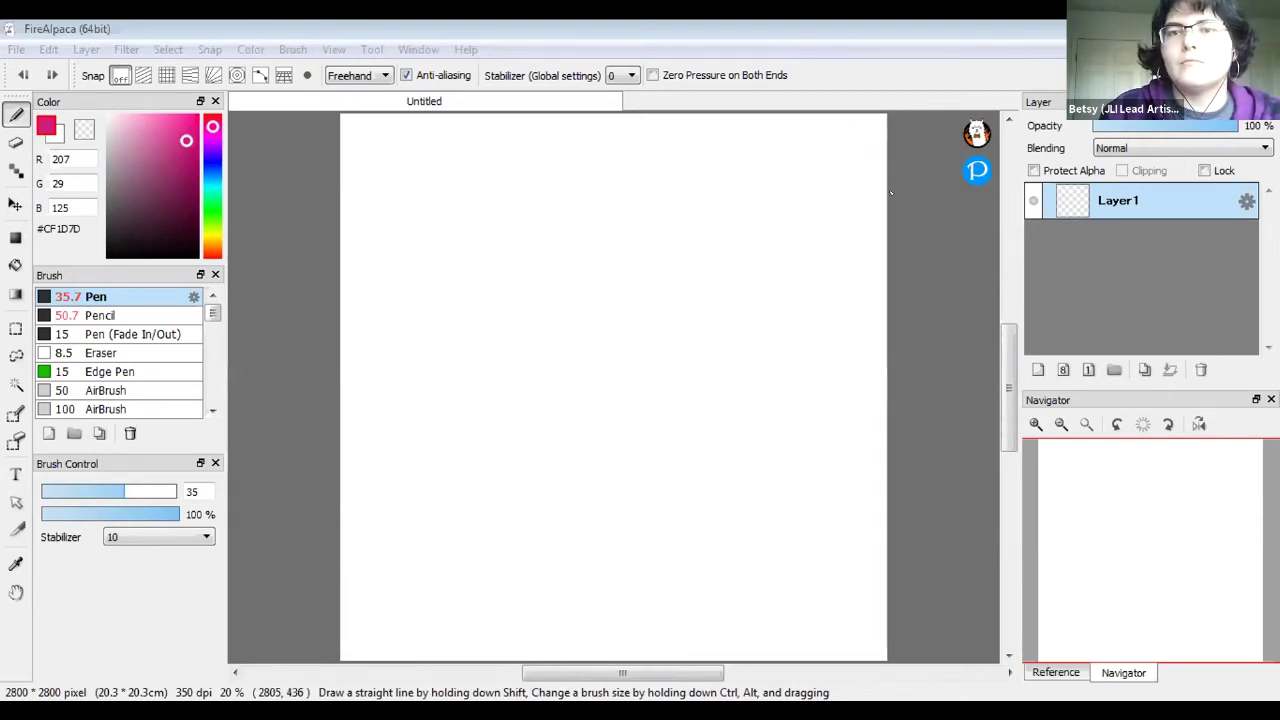
Fill the whole blank canvas with dark blue #20254D using the Bucket tool
drag(1010, 404, 1012, 392)
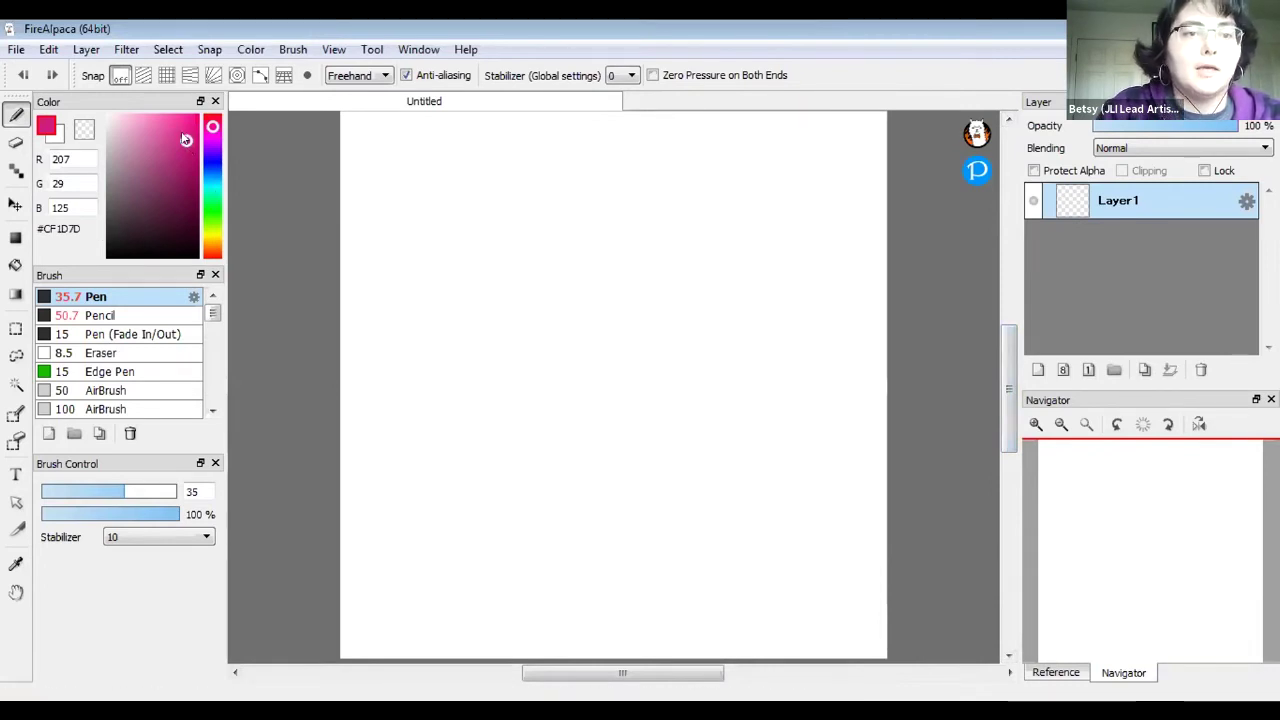
drag(181, 176, 177, 176)
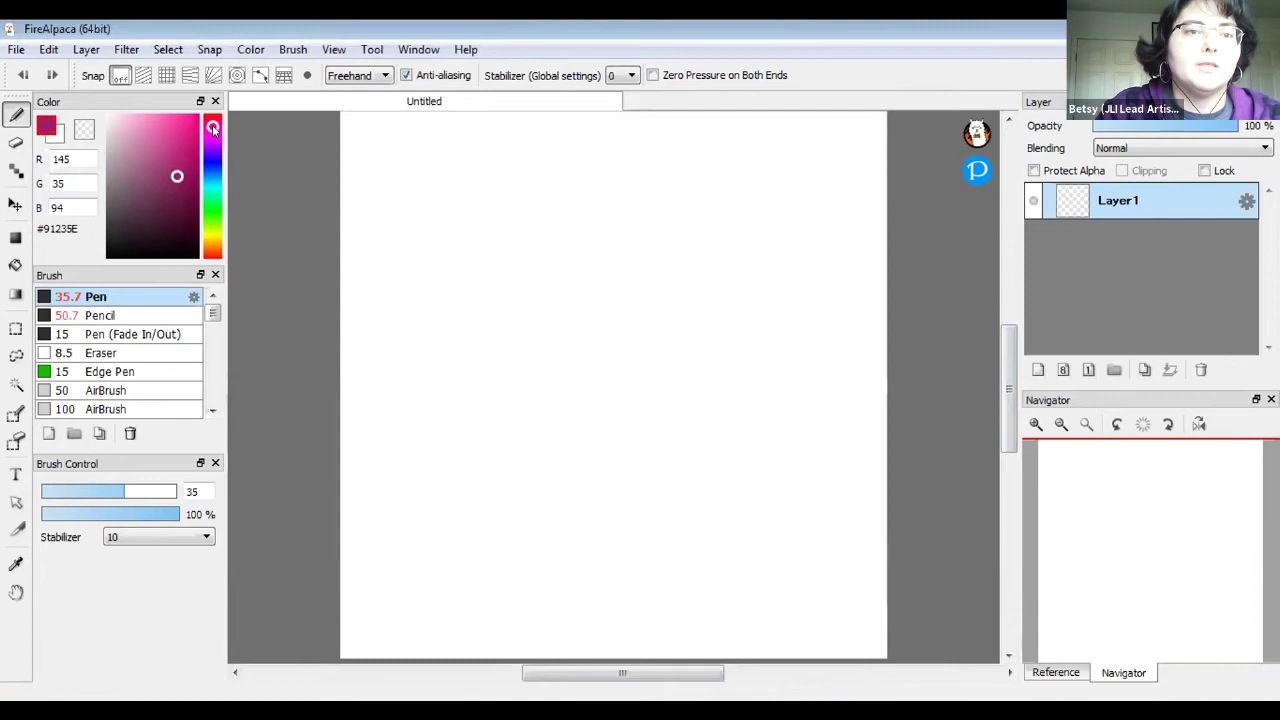
drag(213, 135, 213, 169)
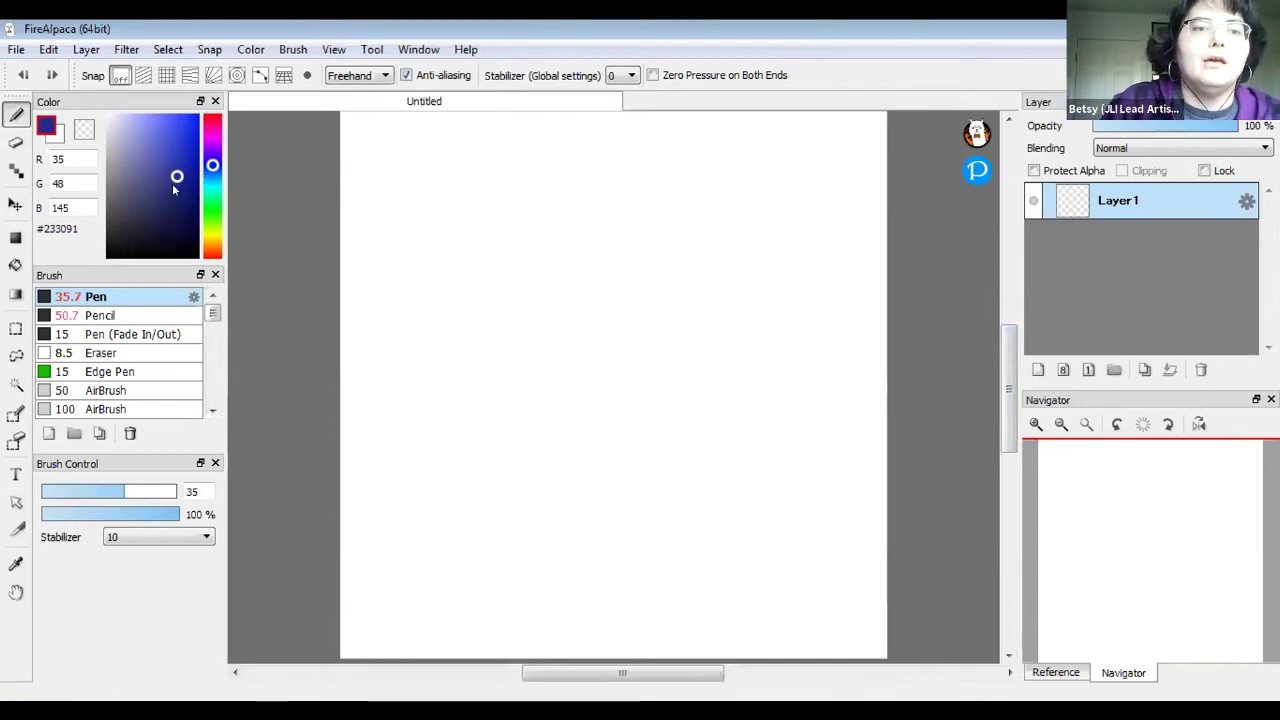
mouse_move(166, 202)
mouse_down()
mouse_move(156, 207)
mouse_move(168, 220)
mouse_up()
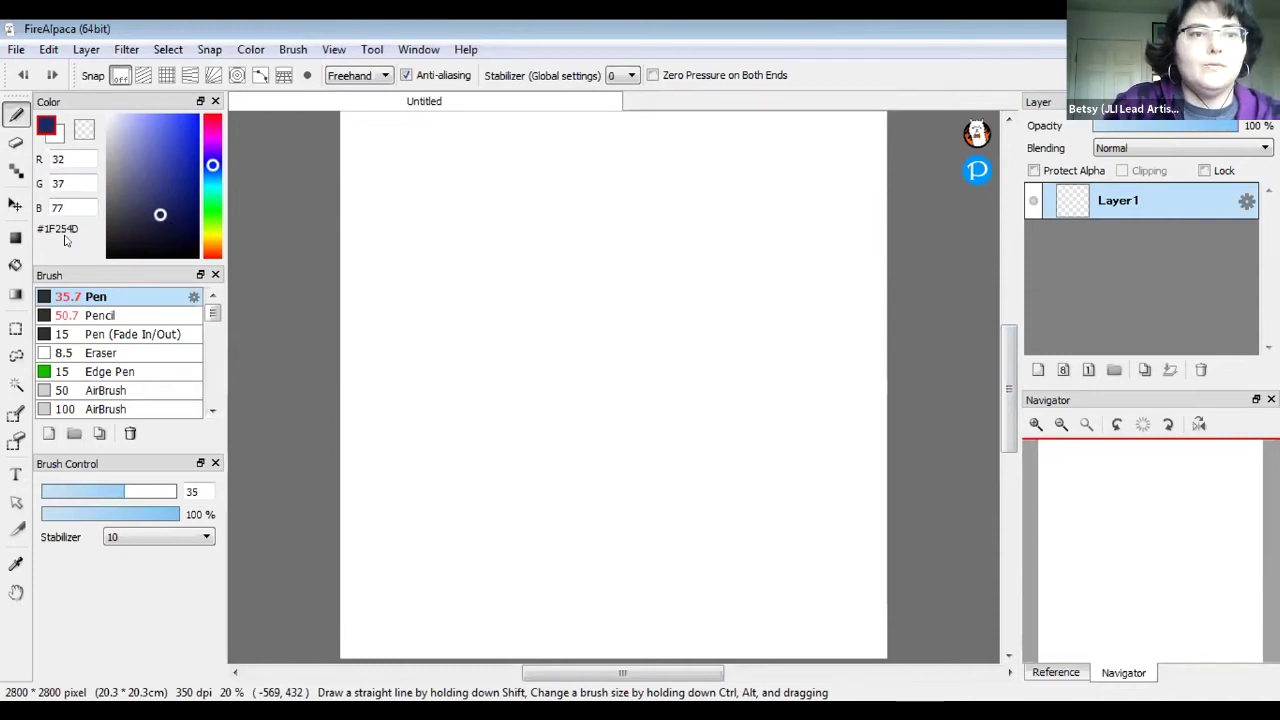
click(15, 265)
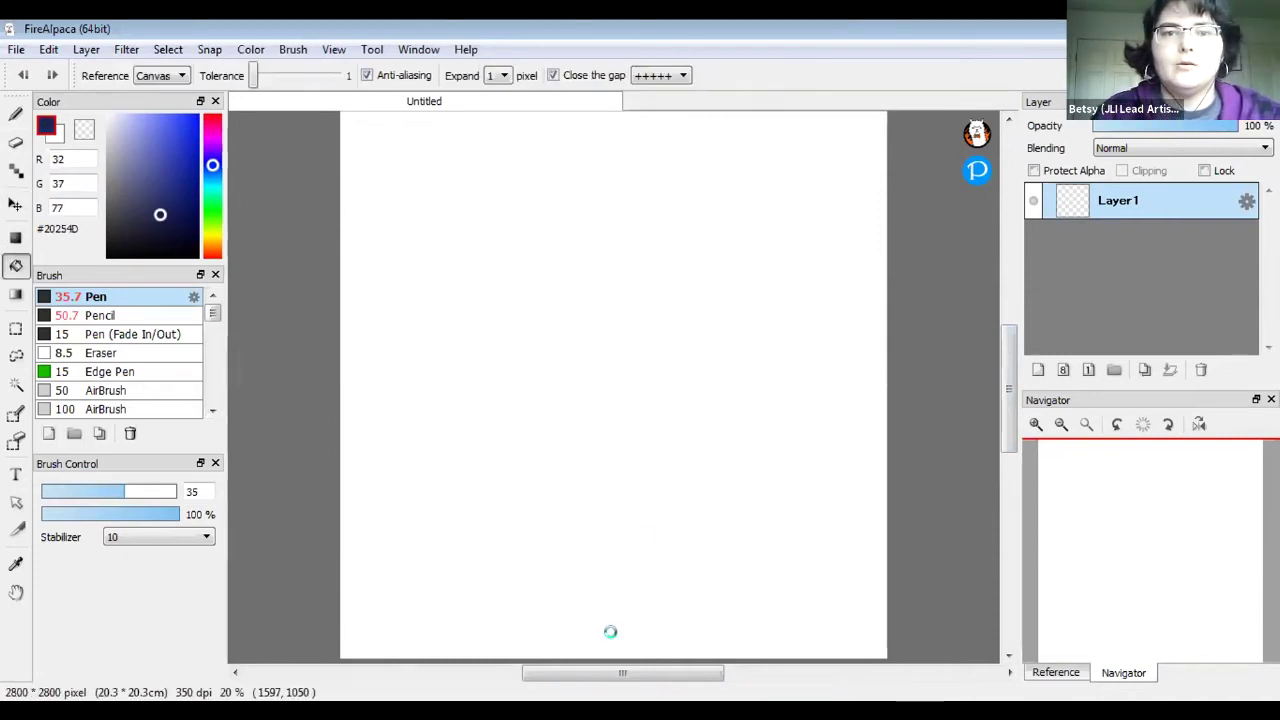
Rename the dark blue background layer as night
double_click(1104, 214)
text(night)
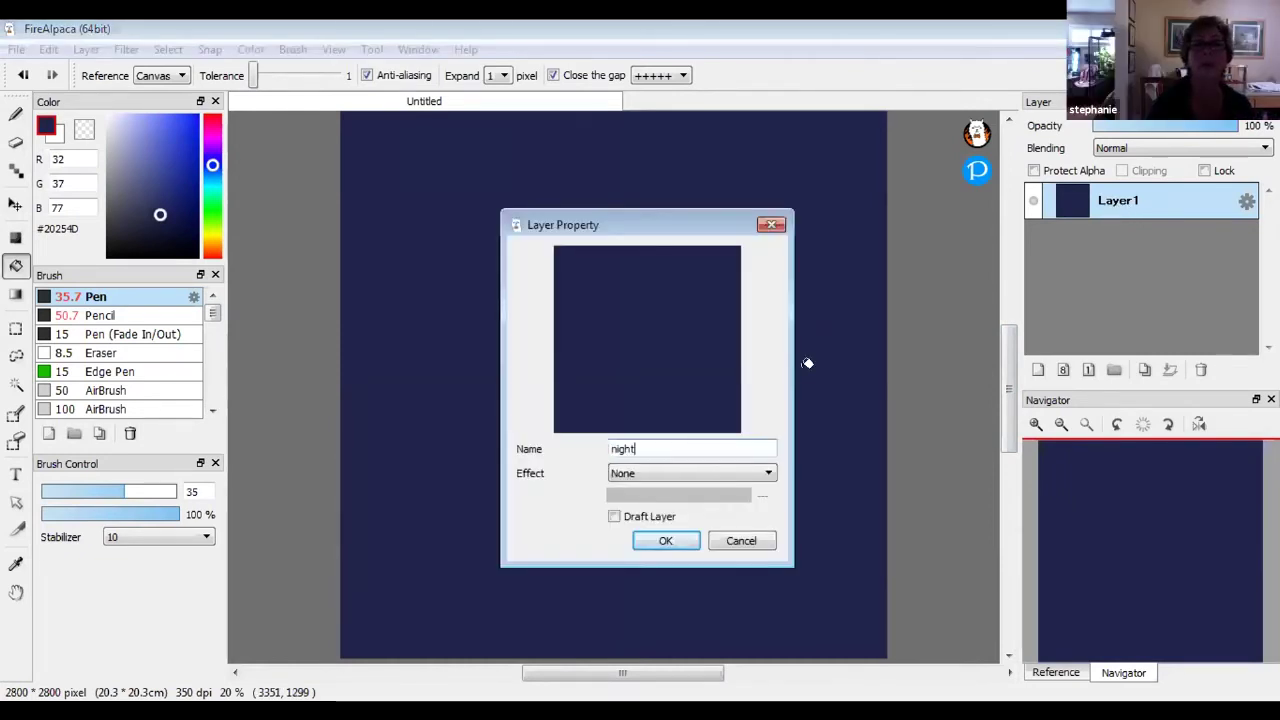
key(Return)
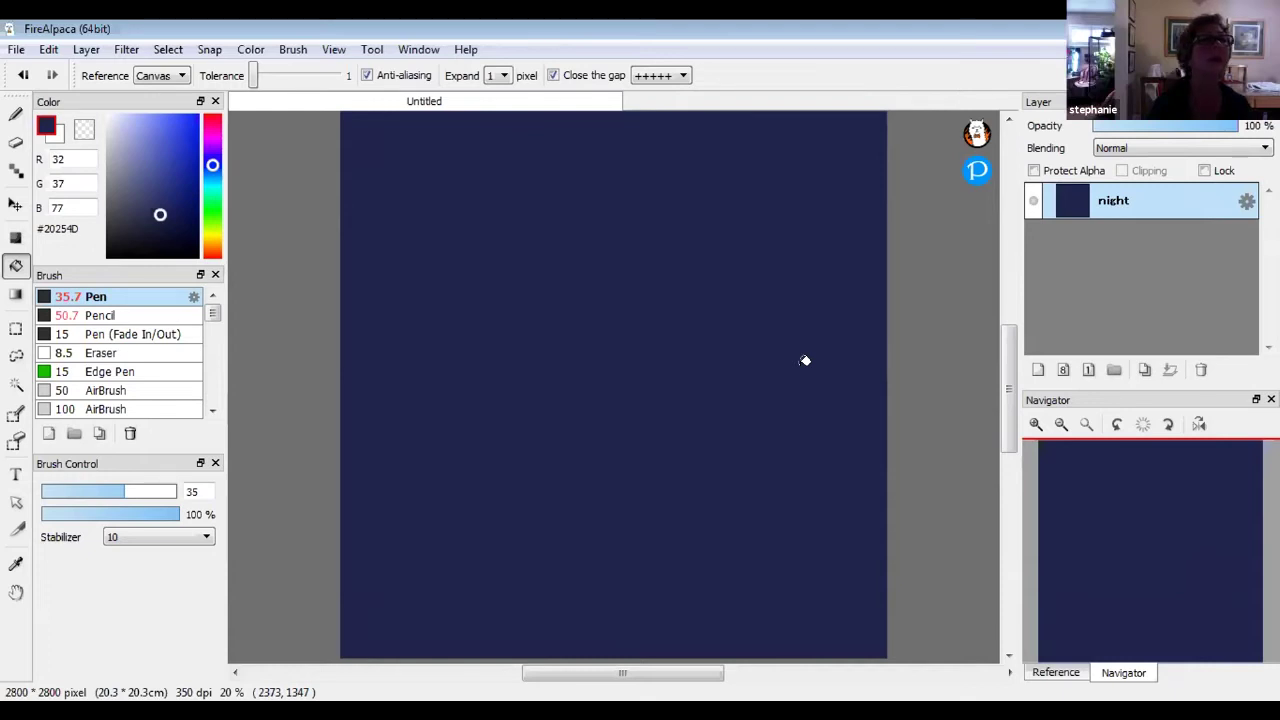
Add a new color layer above the night layer and name it sketch
click(1039, 370)
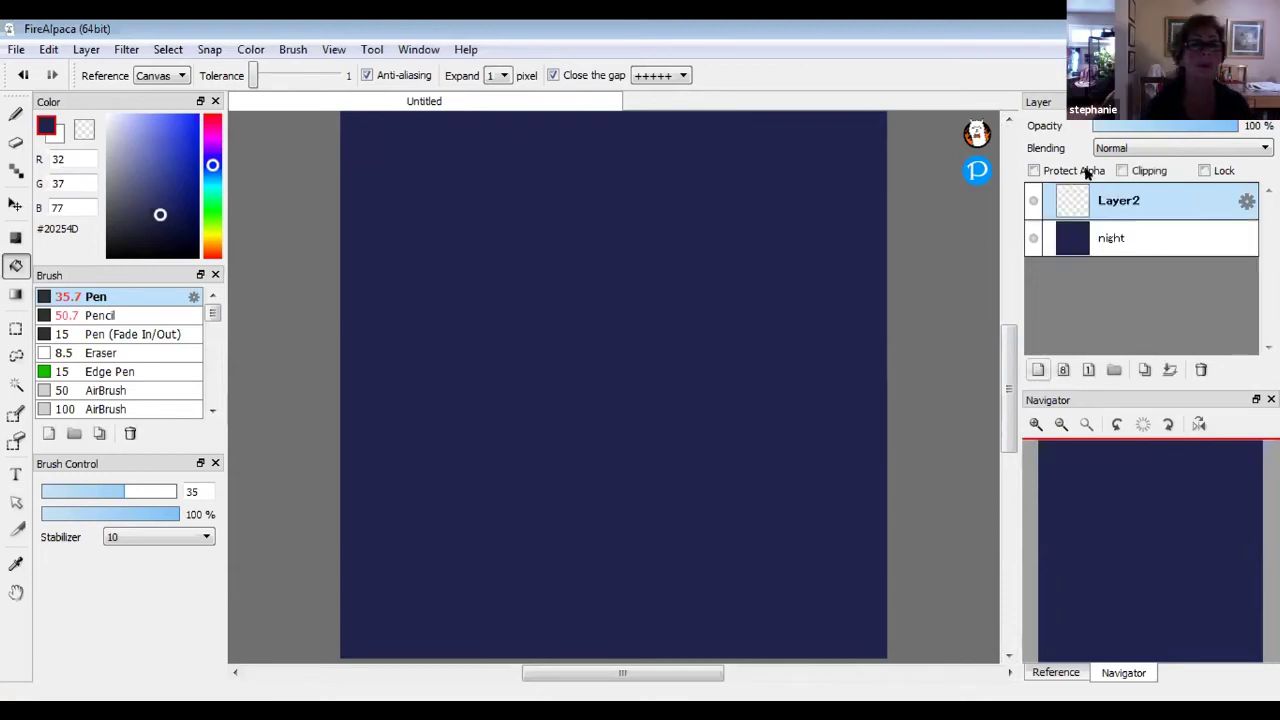
double_click(1119, 206)
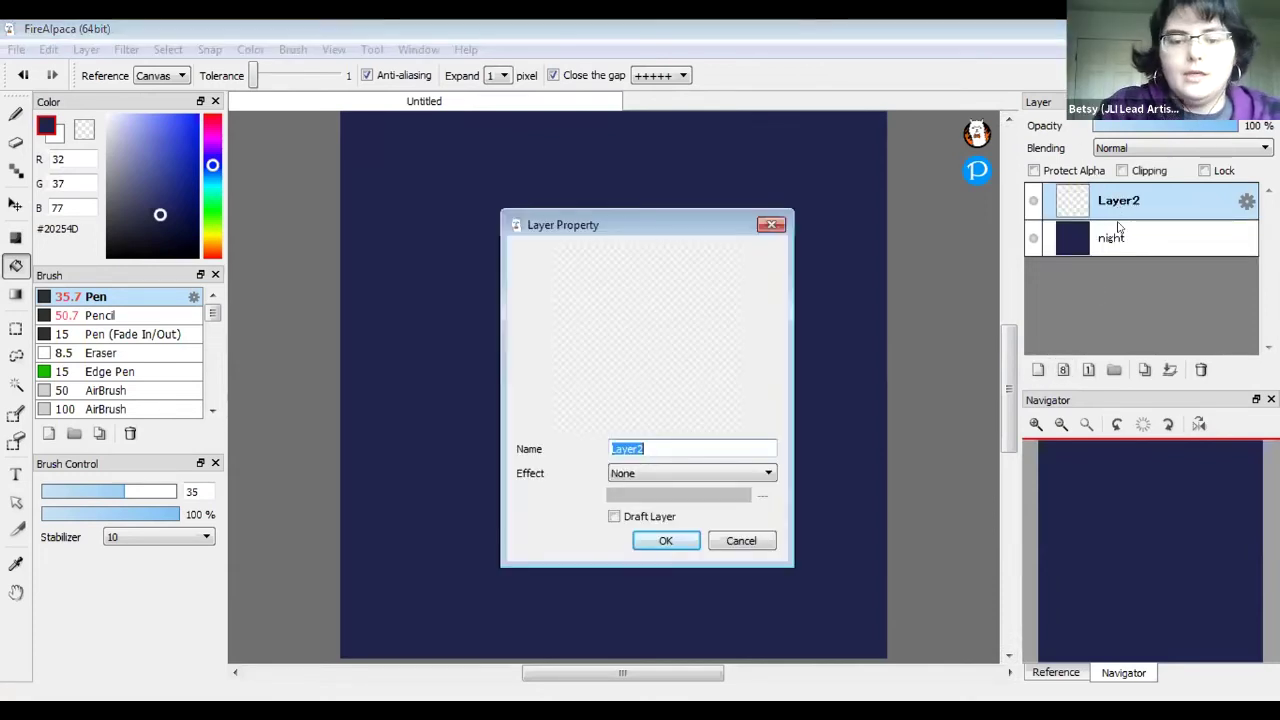
text(sketch)
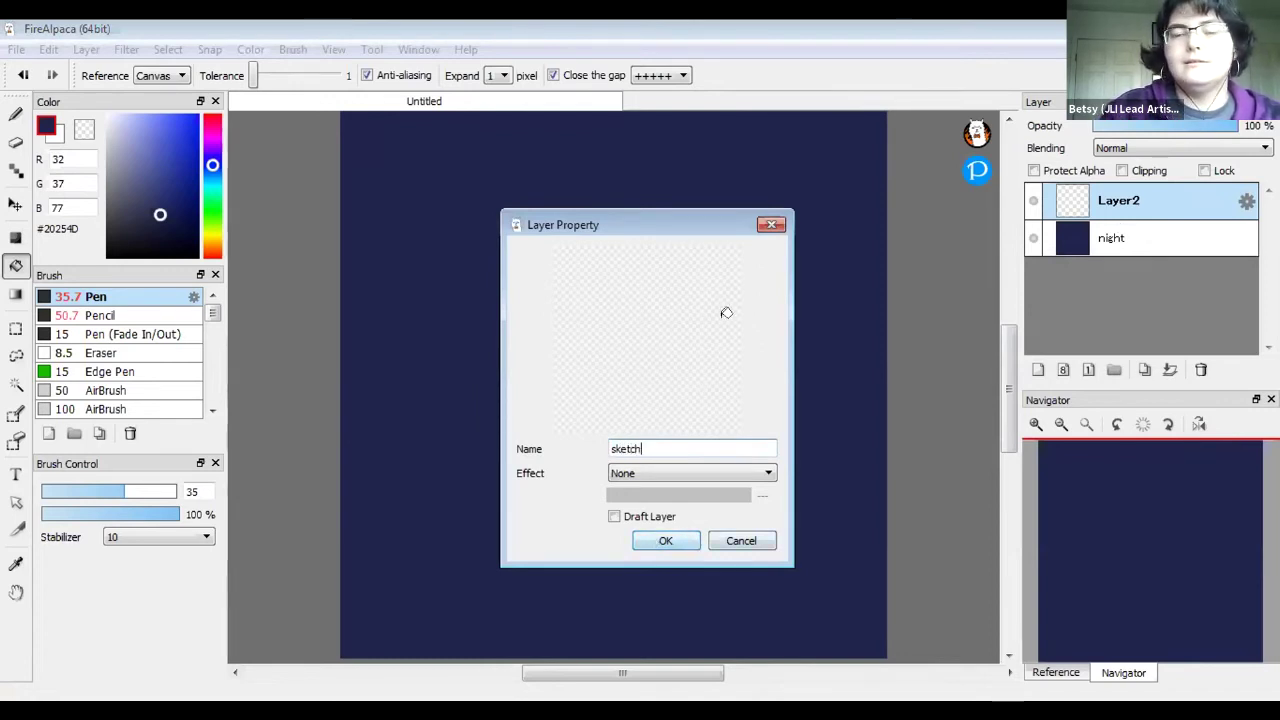
key(Return)
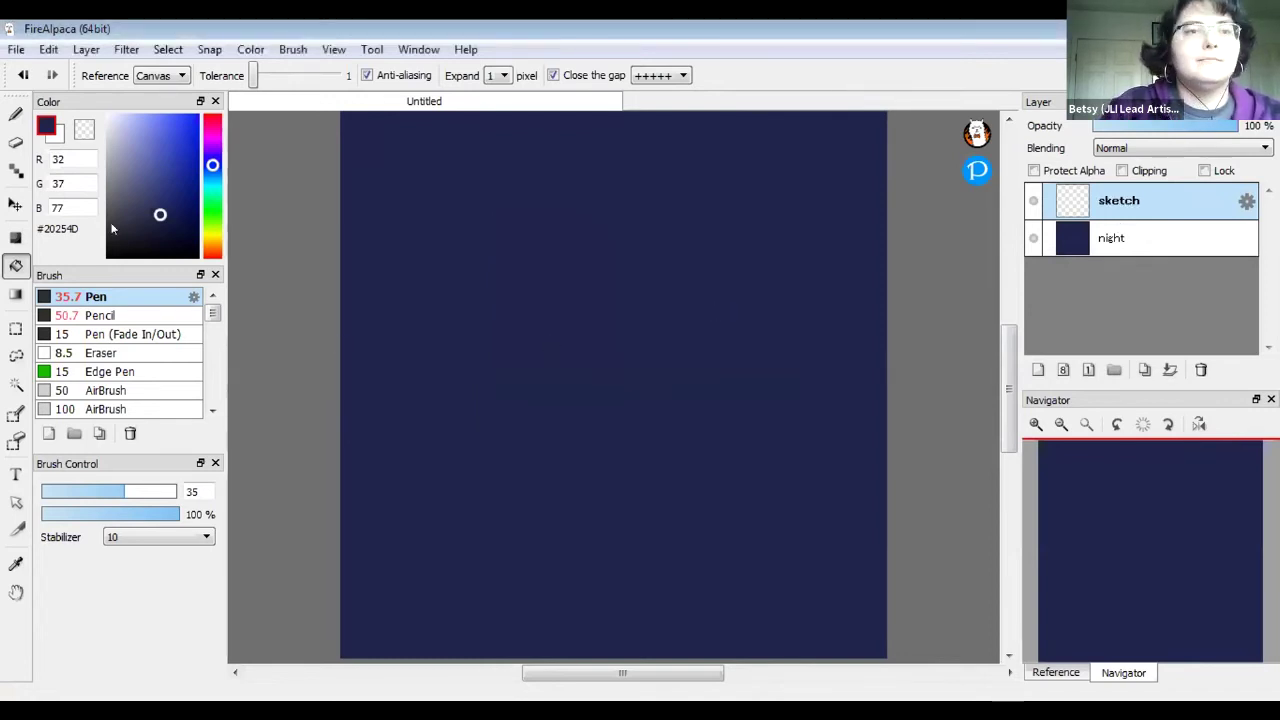
Sketch a candle's flame, wick and rounded rim in black with the Pencil on the sketch layer
click(157, 309)
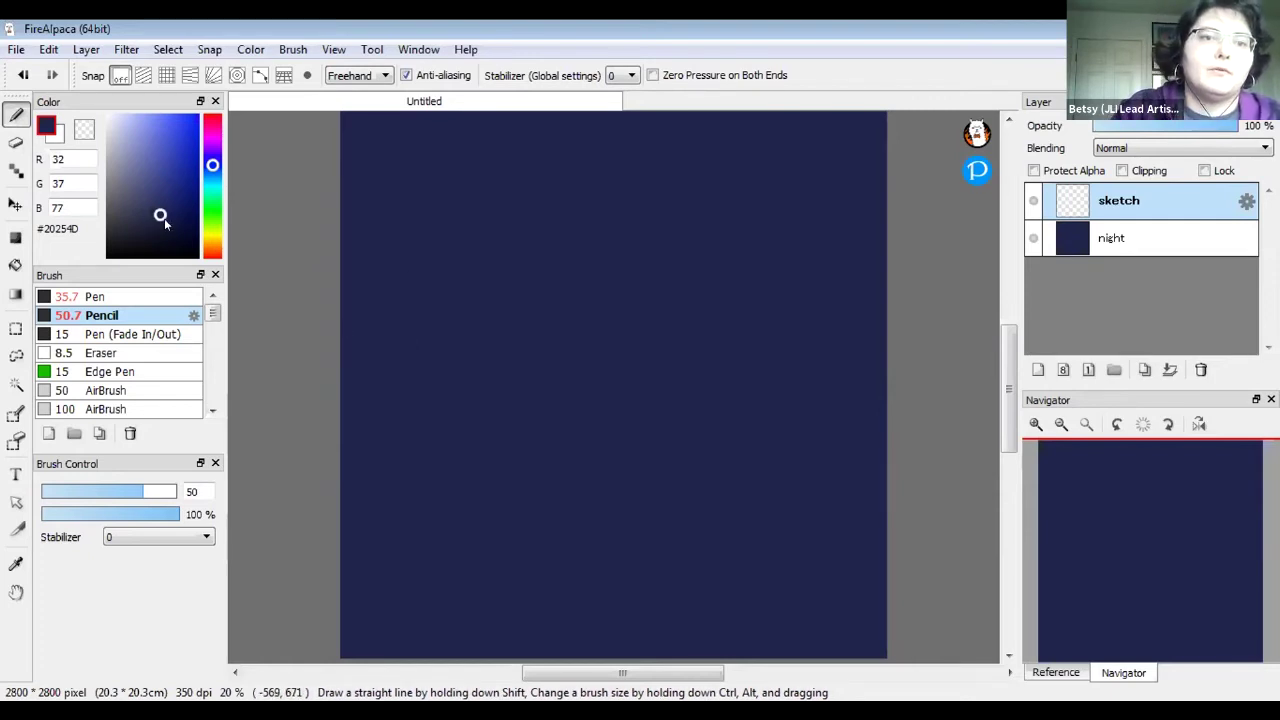
drag(152, 240, 141, 254)
alt+click(797, 231)
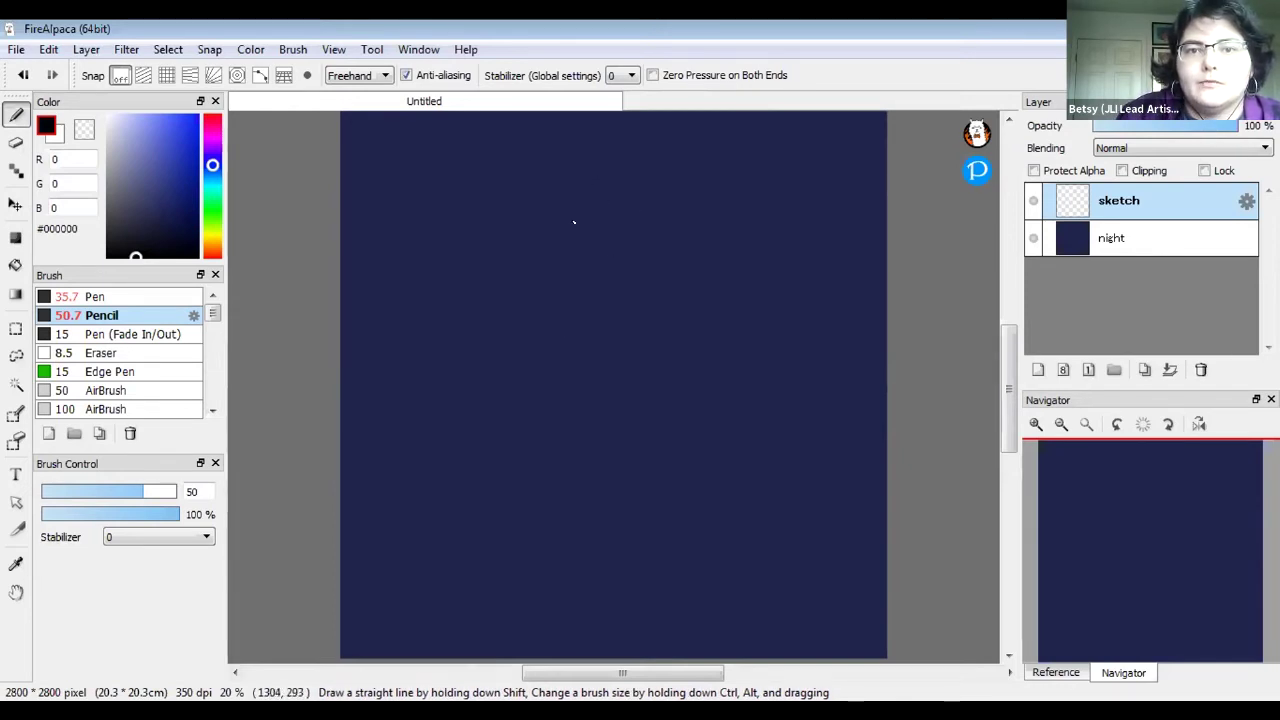
drag(546, 292, 568, 342)
mouse_move(602, 184)
mouse_down()
mouse_move(648, 270)
mouse_move(628, 348)
mouse_move(598, 394)
mouse_move(660, 392)
mouse_move(675, 422)
mouse_up()
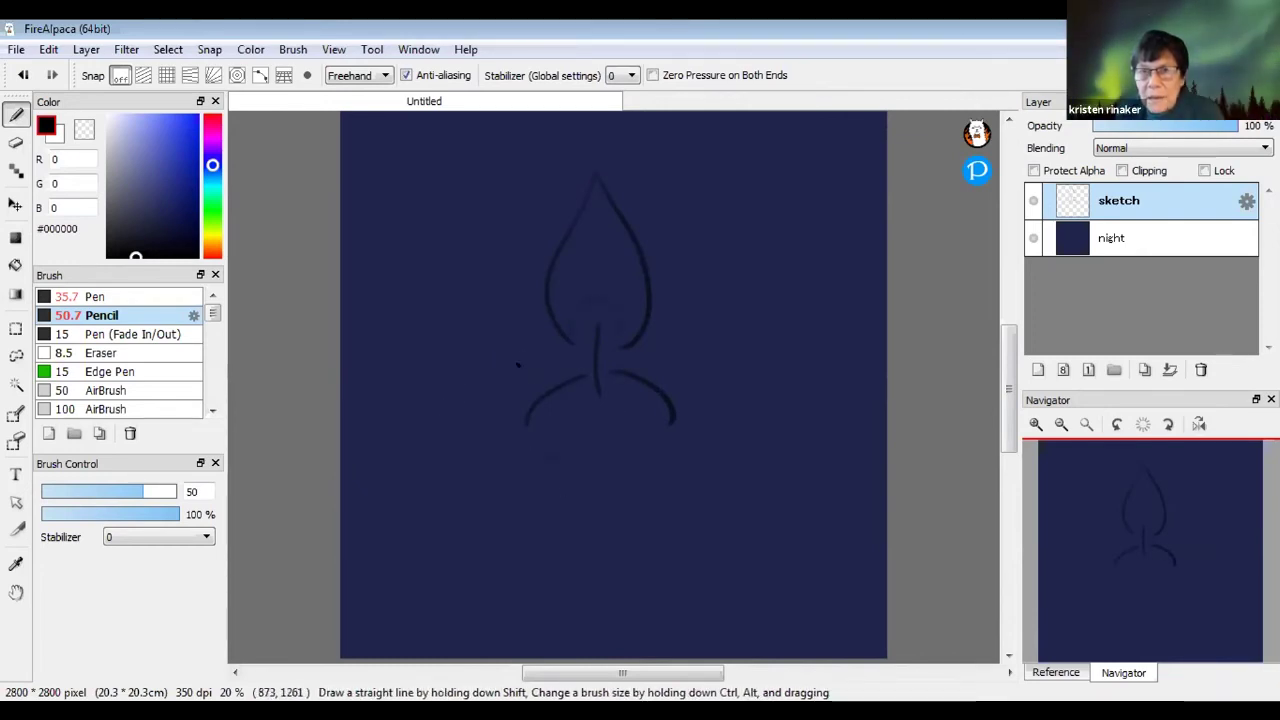
Scribble two black Pencil test patches of varying pressure below the wick, and undo them
mouse_move(452, 470)
mouse_down()
mouse_move(486, 514)
mouse_move(498, 500)
mouse_move(572, 535)
mouse_move(552, 594)
mouse_up()
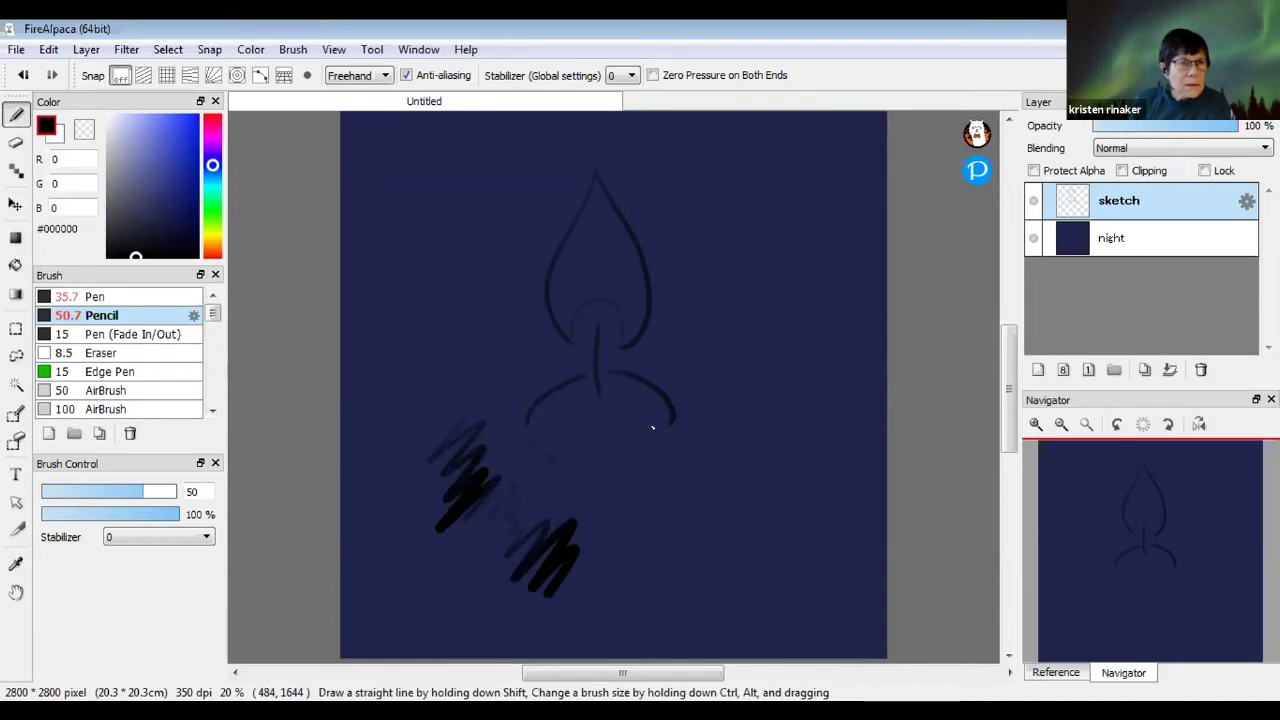
key(ctrl+z)
key(ctrl+z)
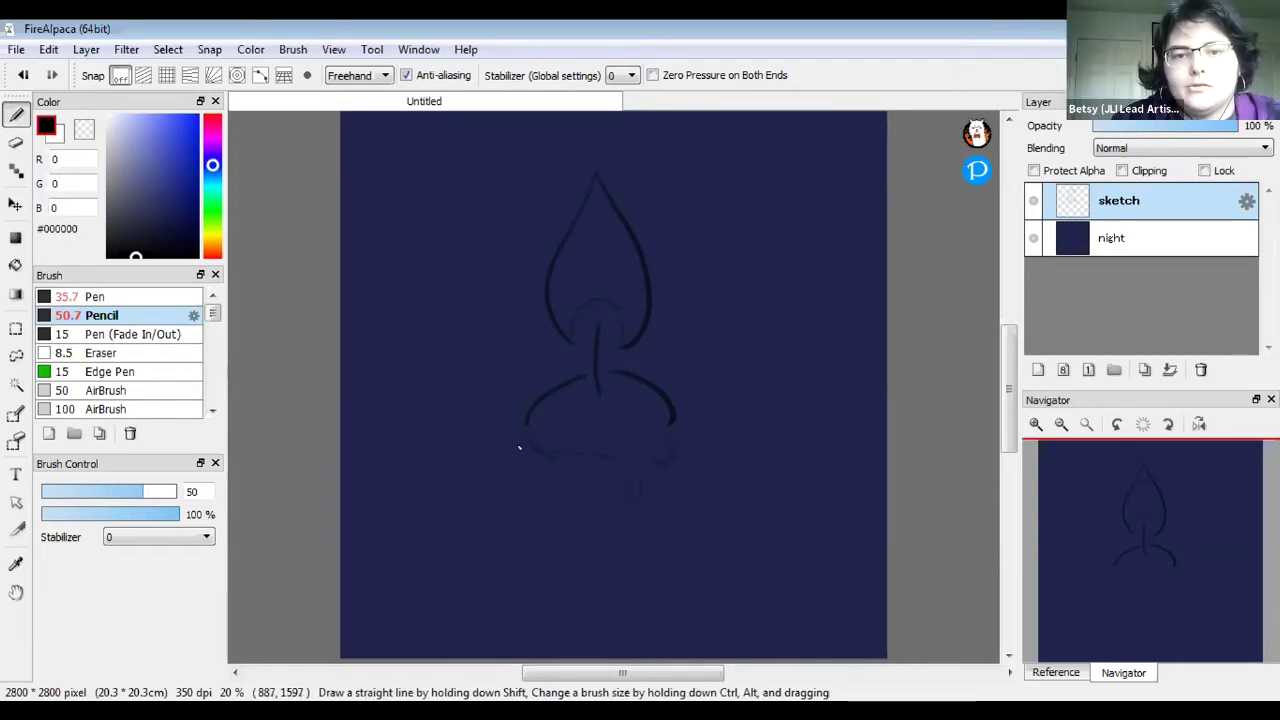
Sketch the candle's two long sides from the rim down to the canvas's lower edge
drag(522, 430, 540, 655)
drag(680, 457, 680, 631)
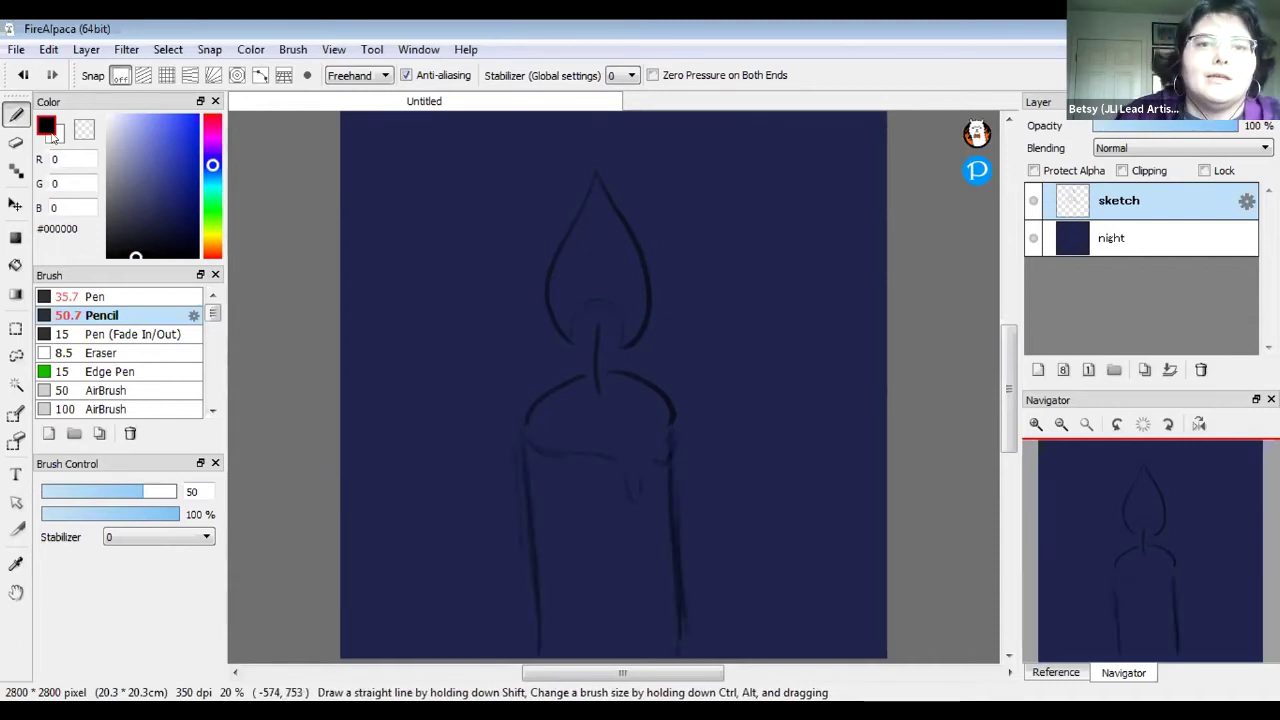
Try sketching a smaller candle in white beside the first one, and undo its strokes
key(x)
mouse_move(738, 194)
mouse_down()
mouse_move(746, 325)
mouse_move(766, 326)
mouse_move(737, 392)
mouse_move(772, 460)
mouse_up()
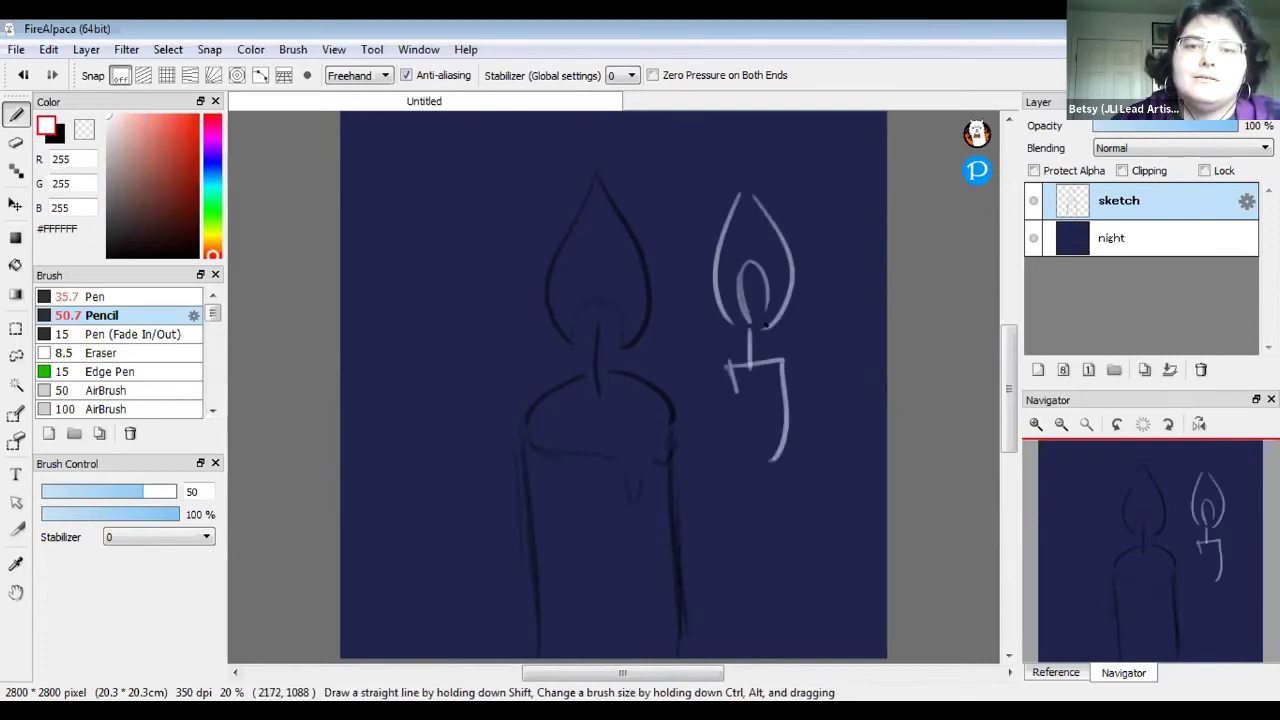
key(ctrl+z)
key(ctrl+z)
key(ctrl+z)
key(ctrl+z)
key(ctrl+z)
key(ctrl+z)
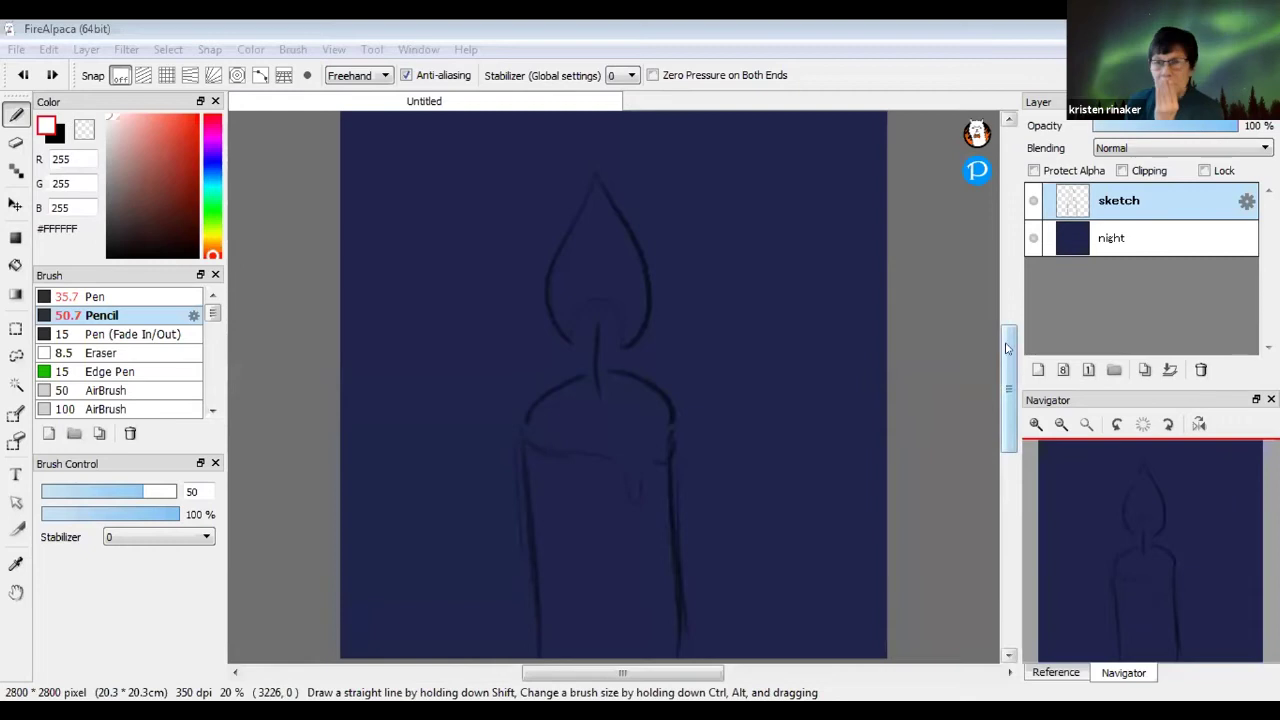
Add a new layer above the sketch layer and name it color
drag(1008, 370, 1008, 366)
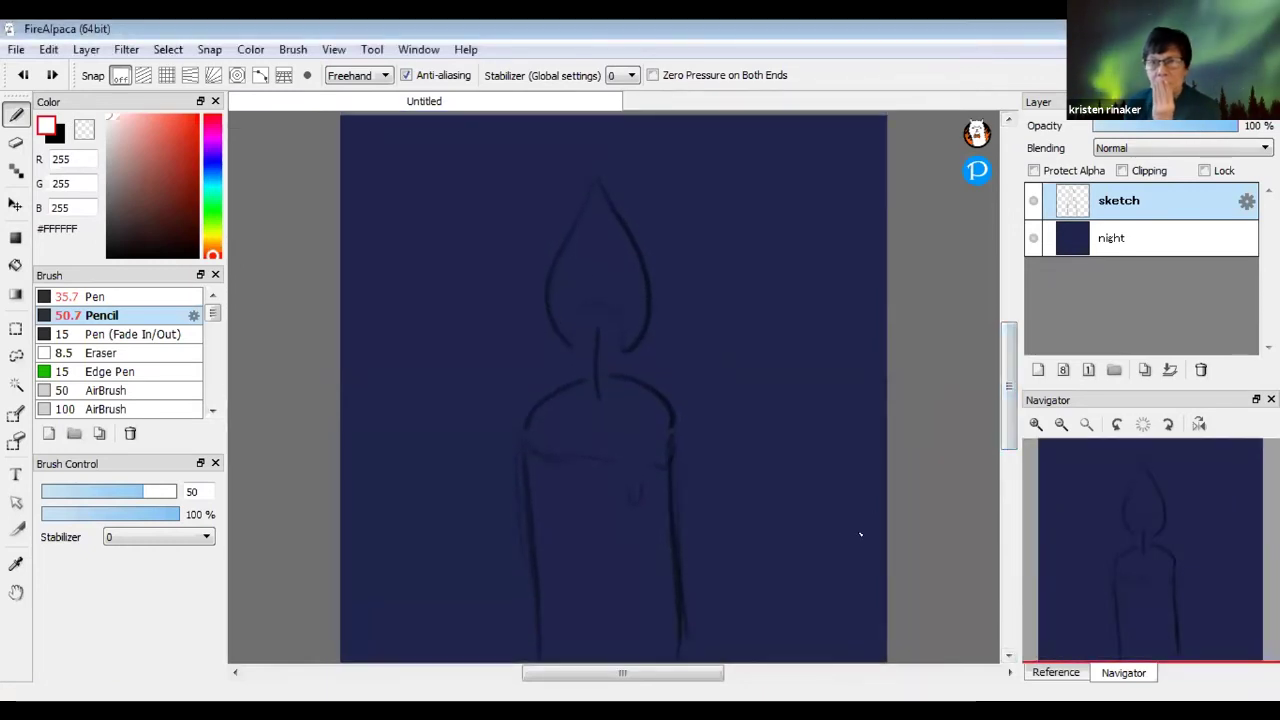
click(1038, 369)
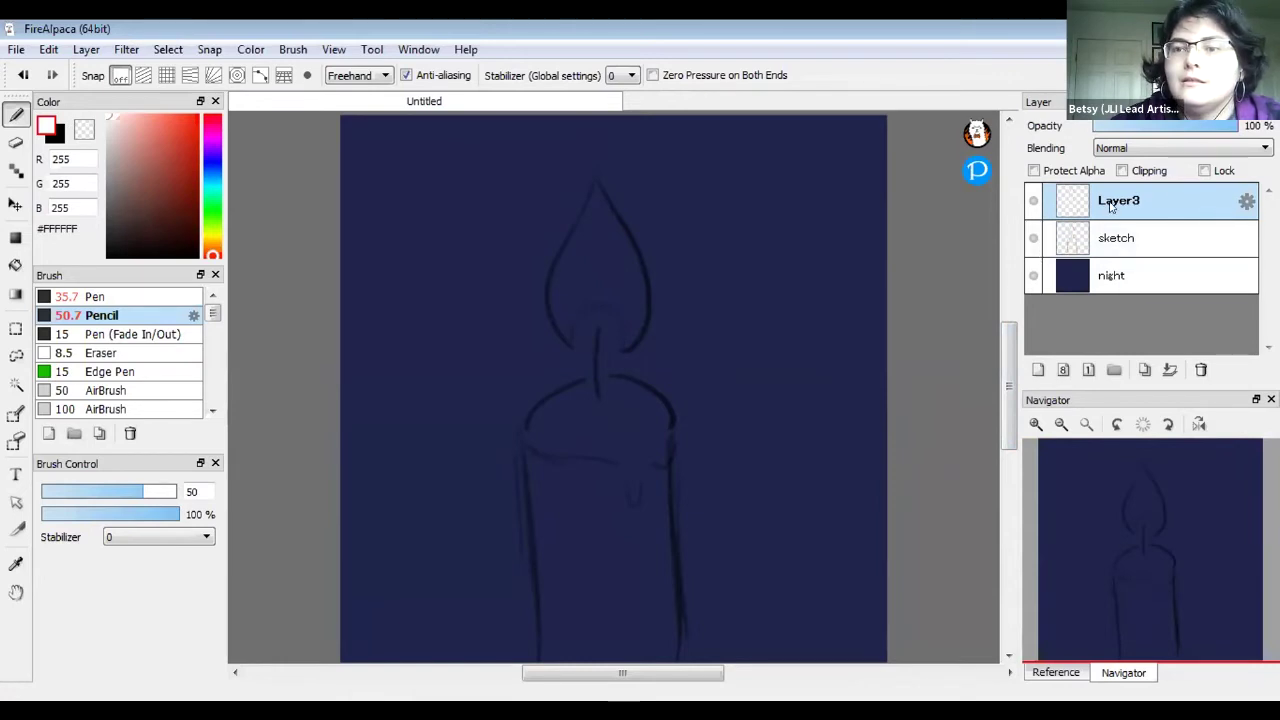
text(color)
key(Return)
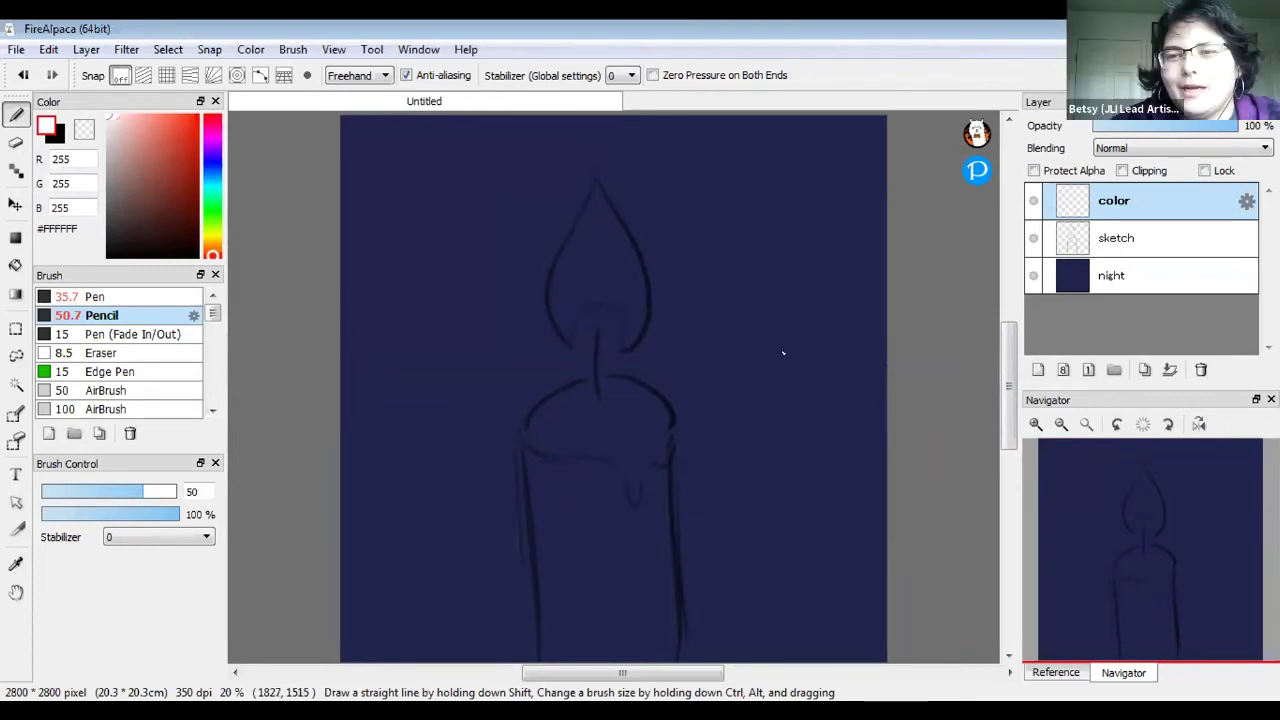
Choose the 35.7 Pen brush and set the drawing color to orange #ED951C
click(157, 298)
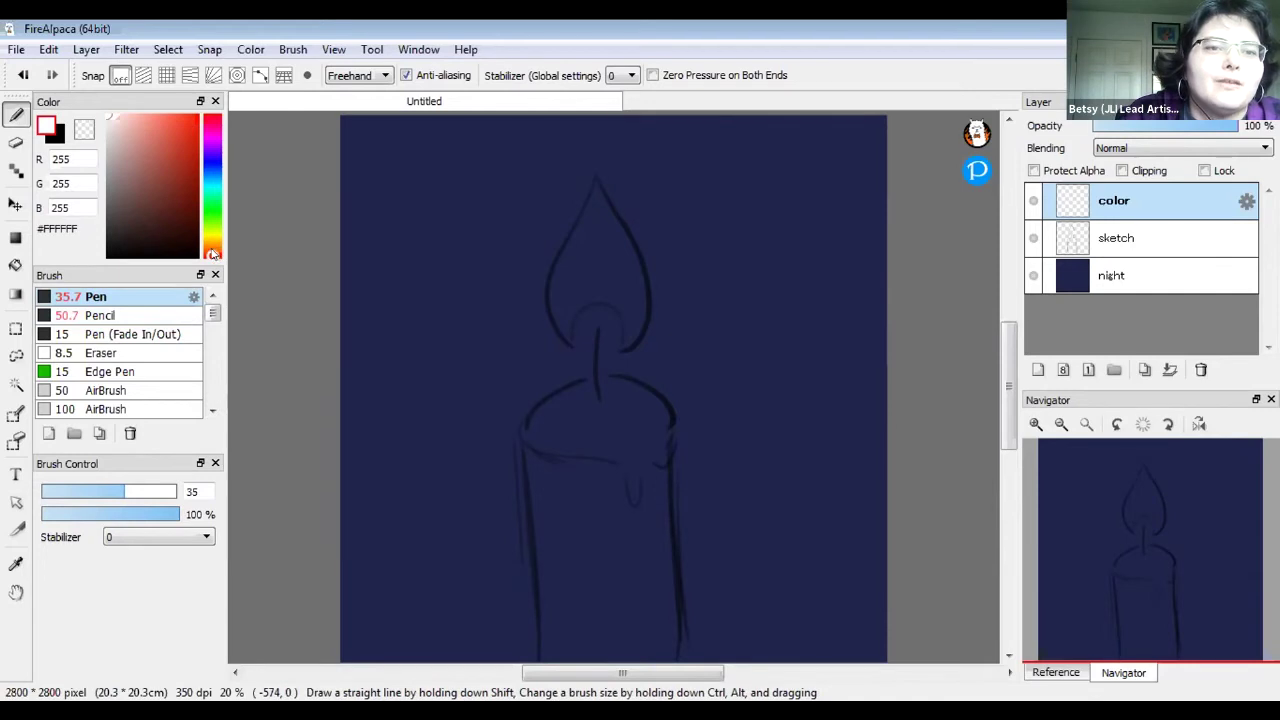
click(215, 238)
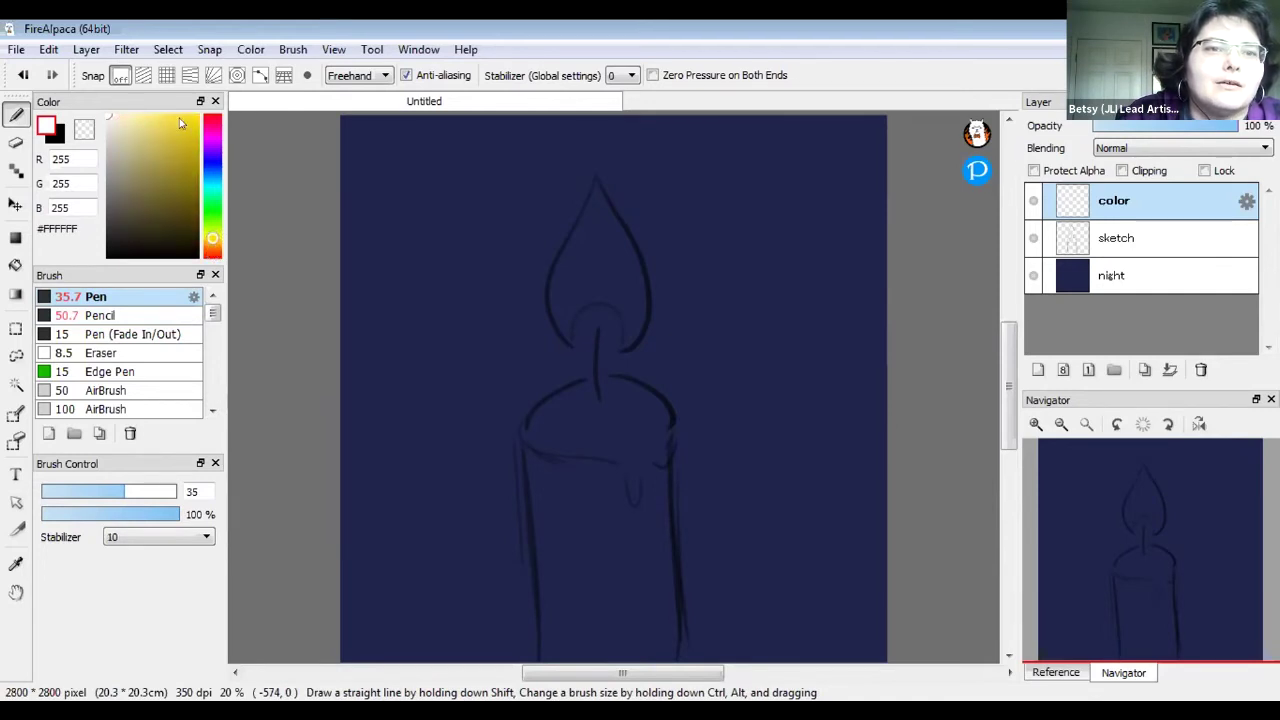
click(141, 127)
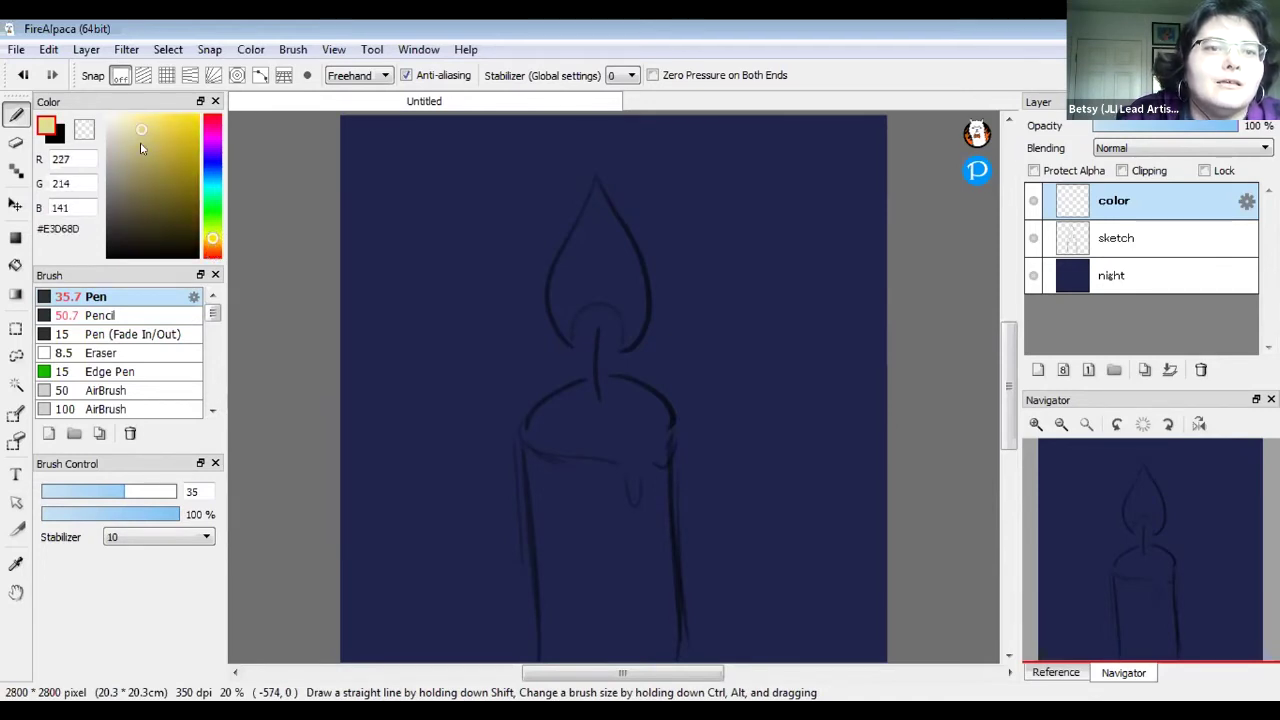
click(213, 235)
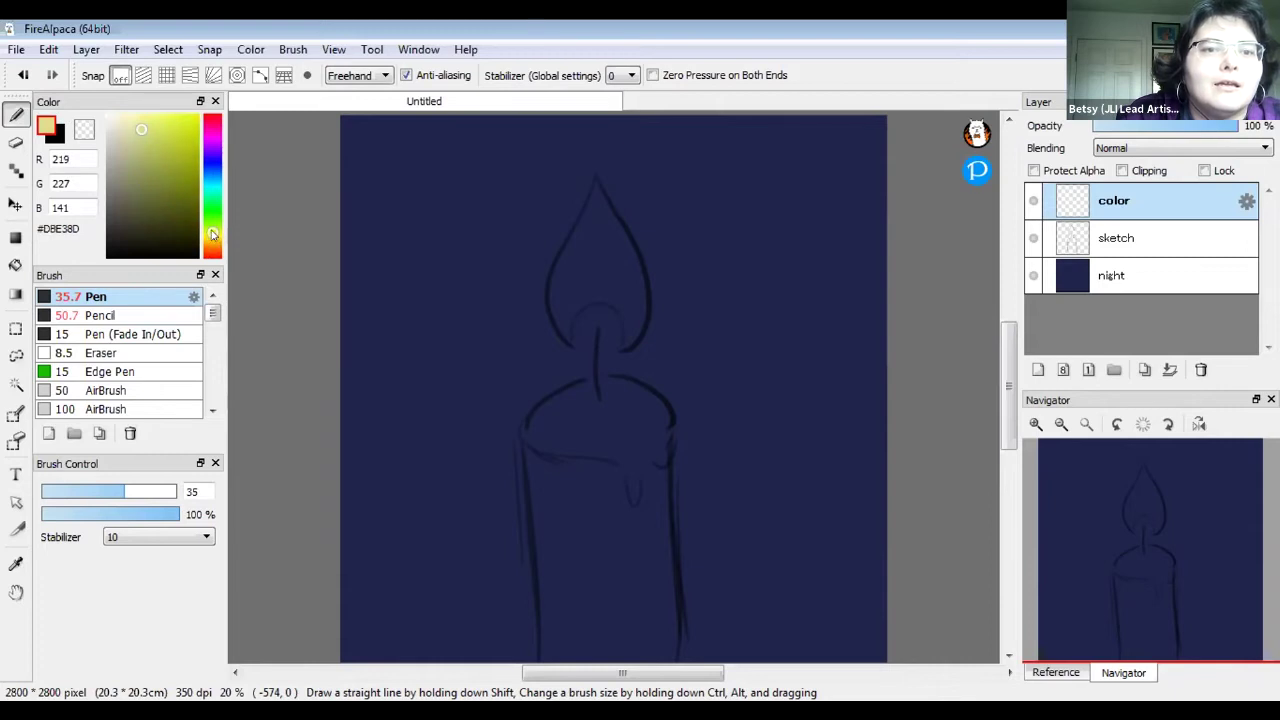
click(213, 244)
drag(169, 131, 185, 122)
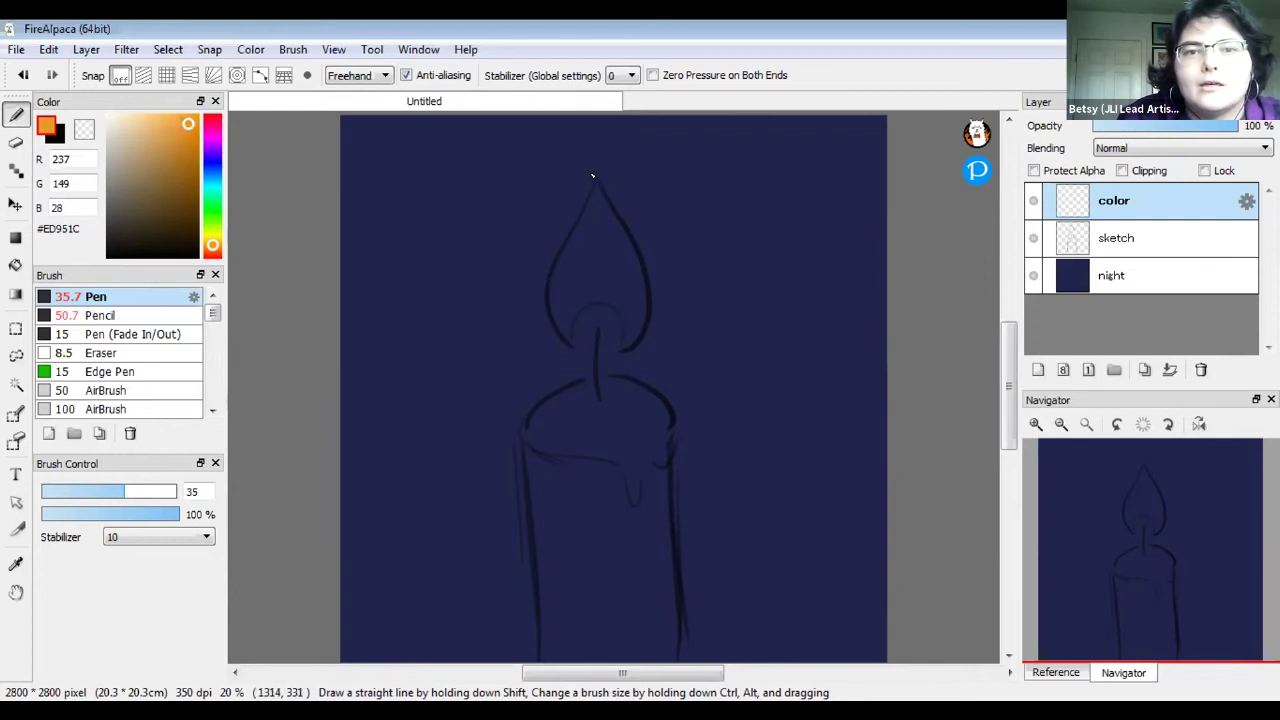
Outline the candle flame in orange on the color layer, fill it with the Bucket tool and return to the Brush tool
mouse_move(592, 176)
mouse_down()
mouse_move(544, 295)
mouse_move(570, 343)
mouse_up()
mouse_move(592, 176)
mouse_down()
mouse_move(640, 262)
mouse_move(641, 323)
mouse_move(636, 337)
mouse_move(564, 343)
mouse_move(625, 347)
mouse_up()
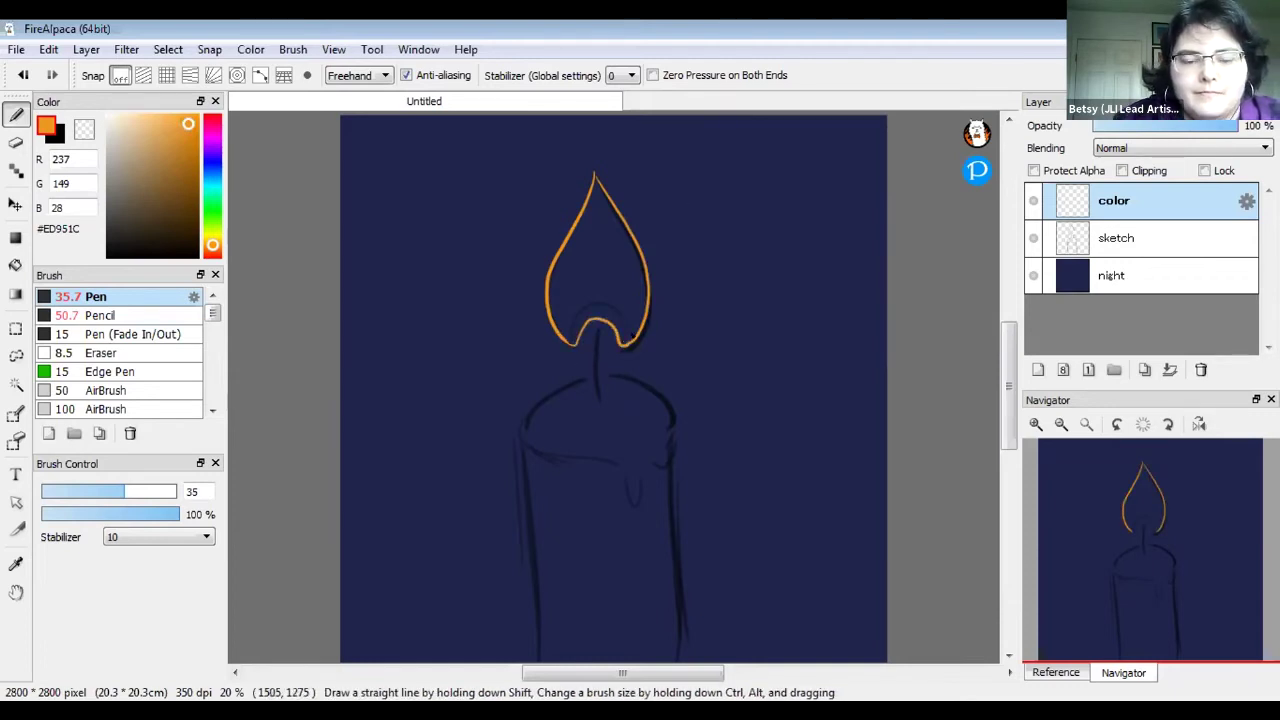
key(g)
scroll(171, 80, down, 1)
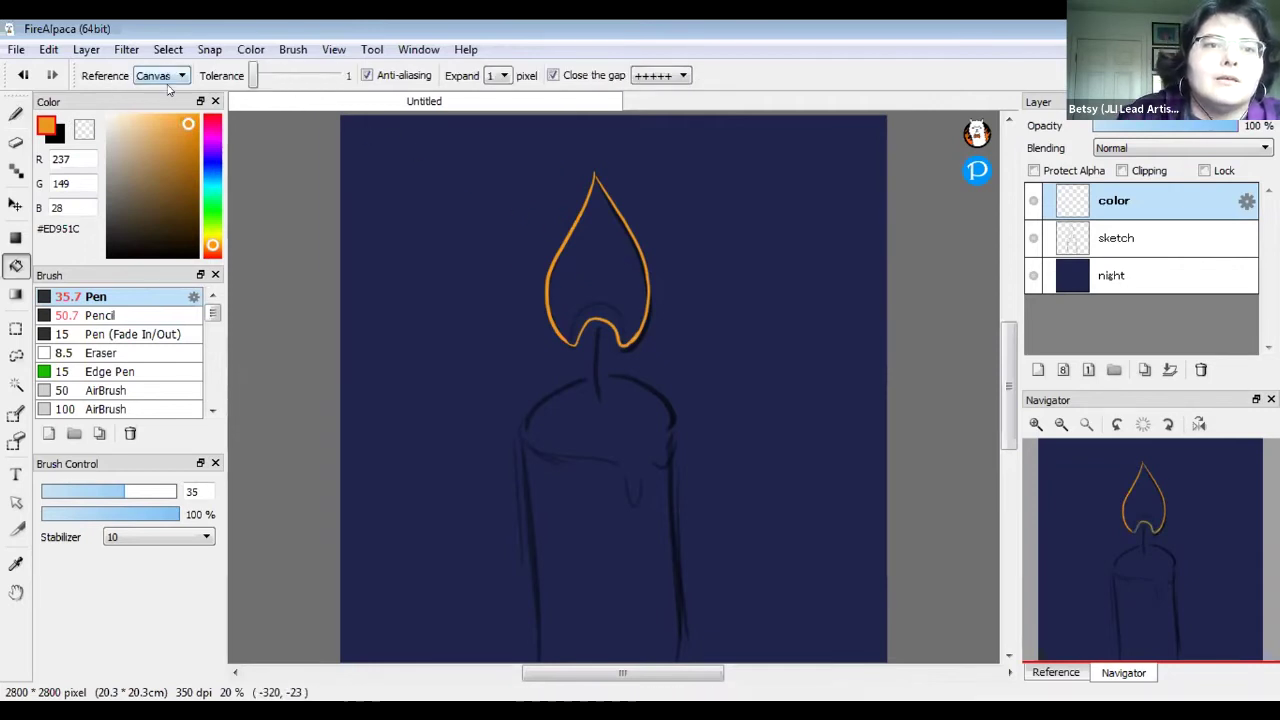
click(614, 252)
key(b)
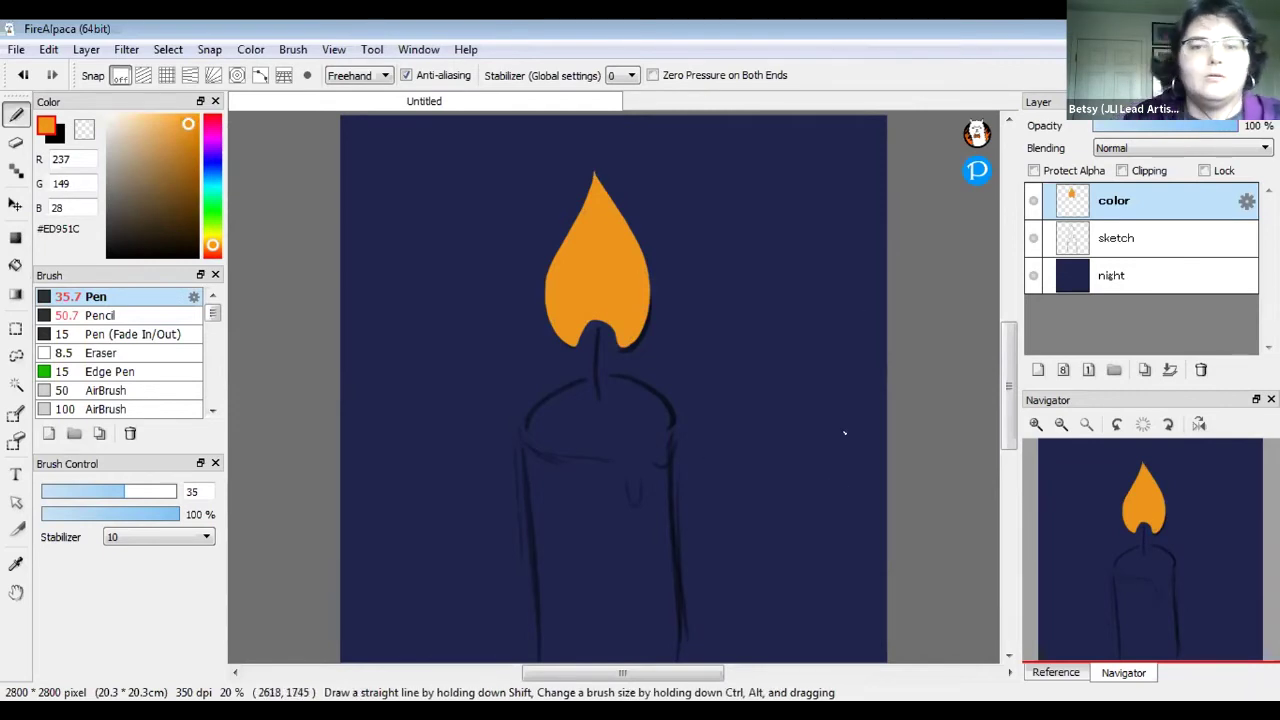
Lower the sketch layer's opacity to 40 % and touch up the flame's lower right edge
click(1175, 236)
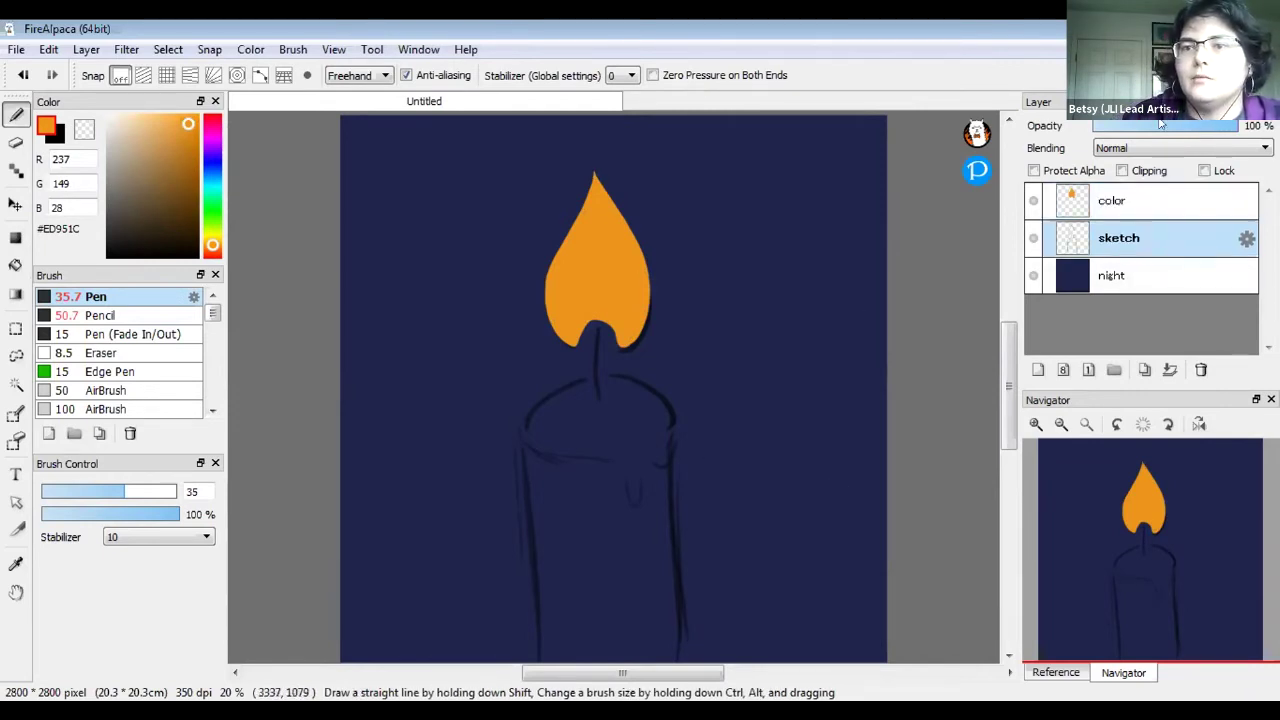
drag(1148, 122, 1160, 122)
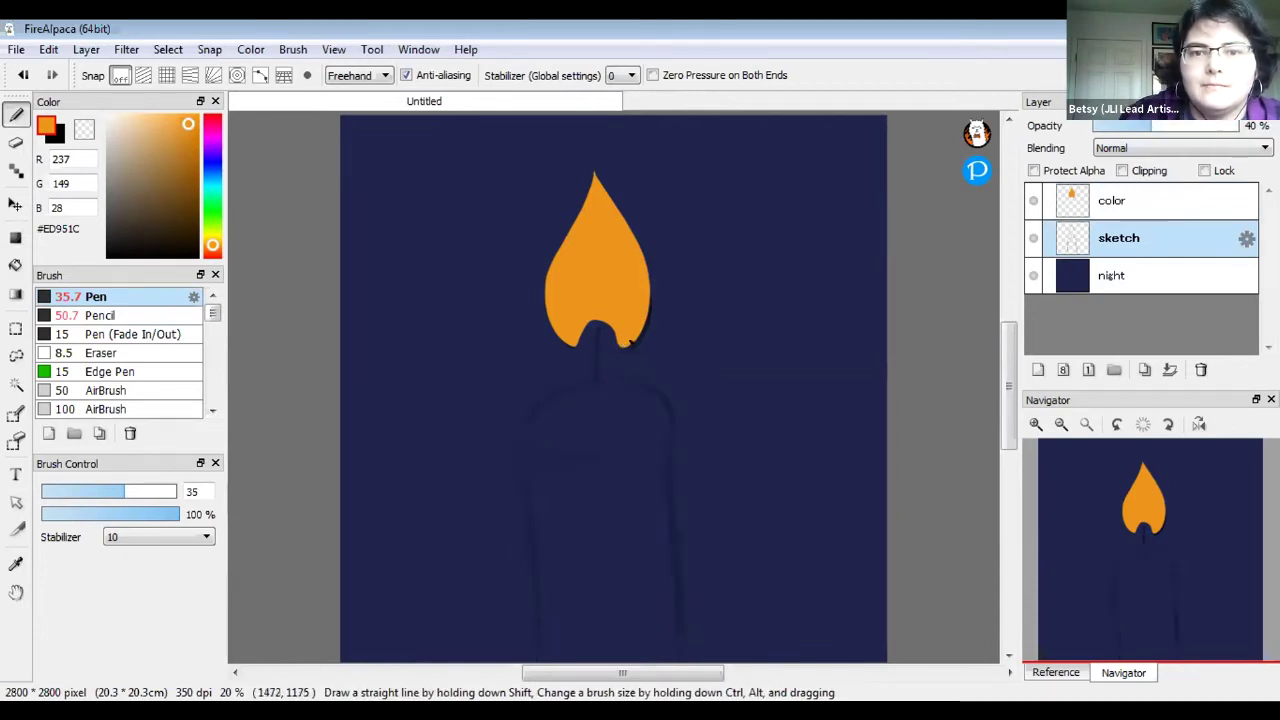
drag(631, 343, 638, 338)
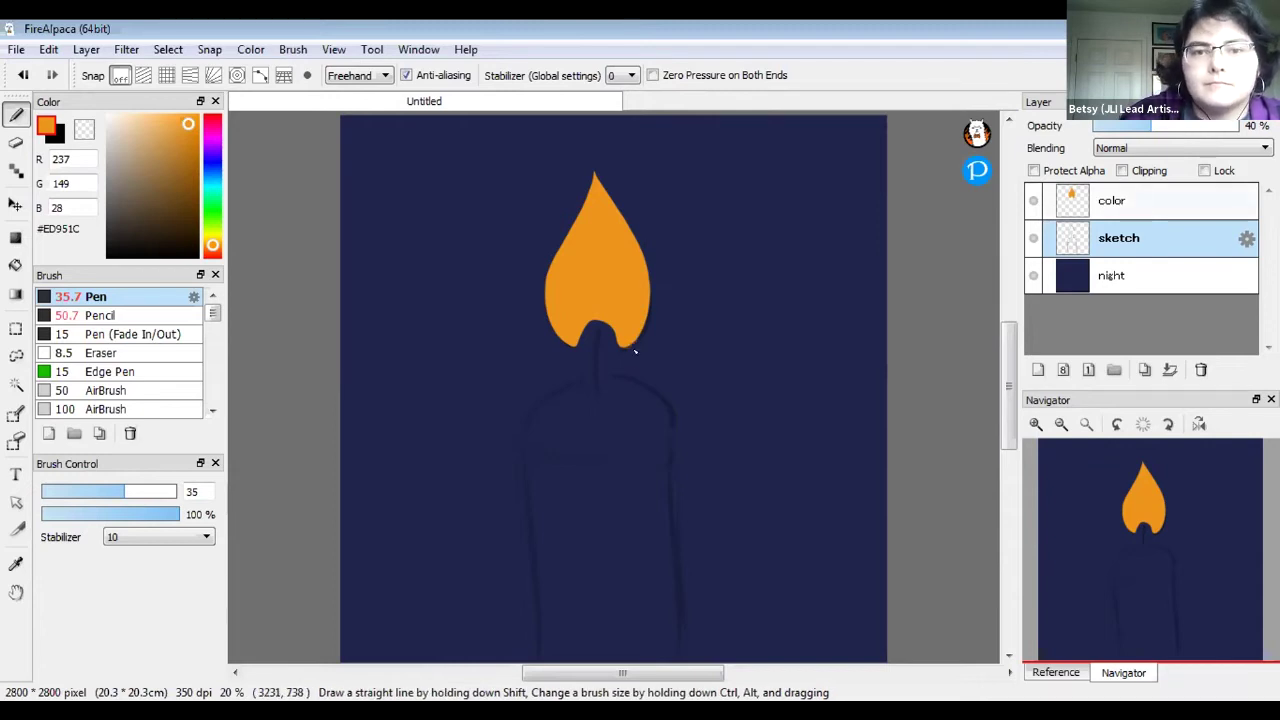
Outline the candle body in purple #672C62 on the color layer, fill it with the Bucket tool and return to the Brush tool
key(alt+bracketright)
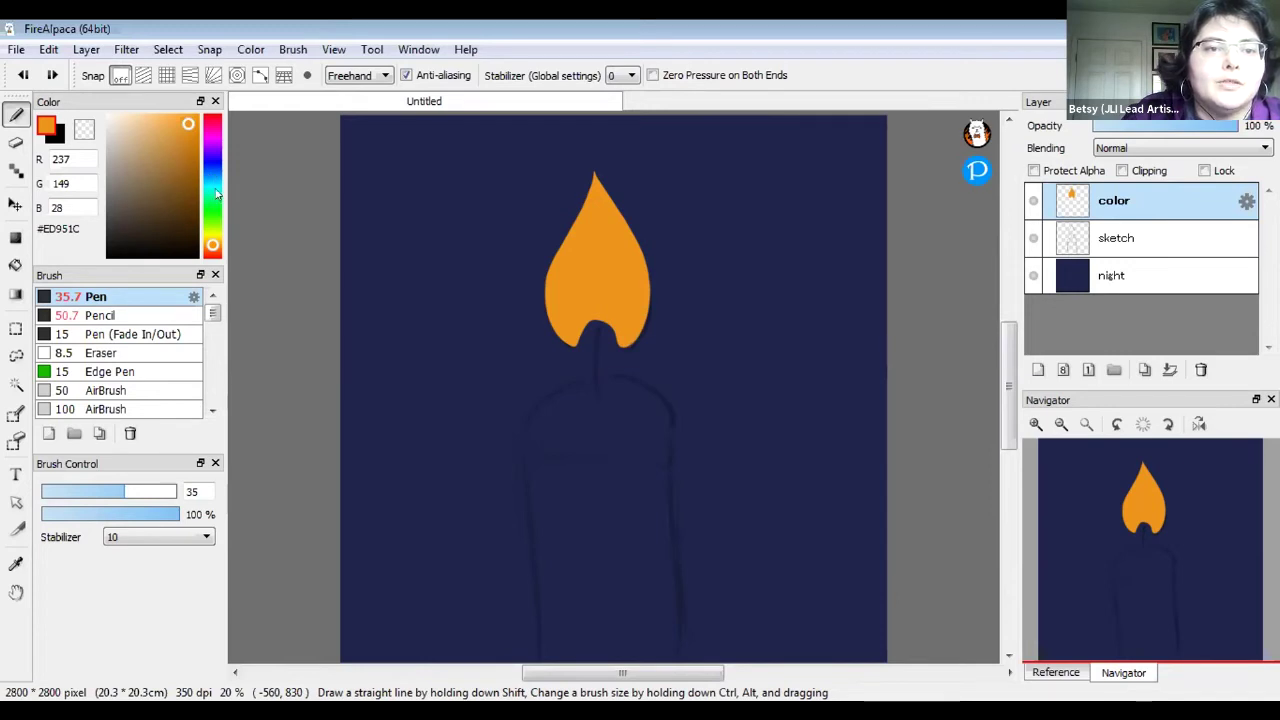
mouse_move(216, 180)
mouse_down()
mouse_move(214, 212)
mouse_move(212, 135)
mouse_move(176, 138)
mouse_move(175, 192)
mouse_move(138, 205)
mouse_move(180, 197)
mouse_move(159, 200)
mouse_up()
mouse_move(616, 373)
mouse_down()
mouse_move(550, 388)
mouse_move(517, 418)
mouse_move(530, 660)
mouse_up()
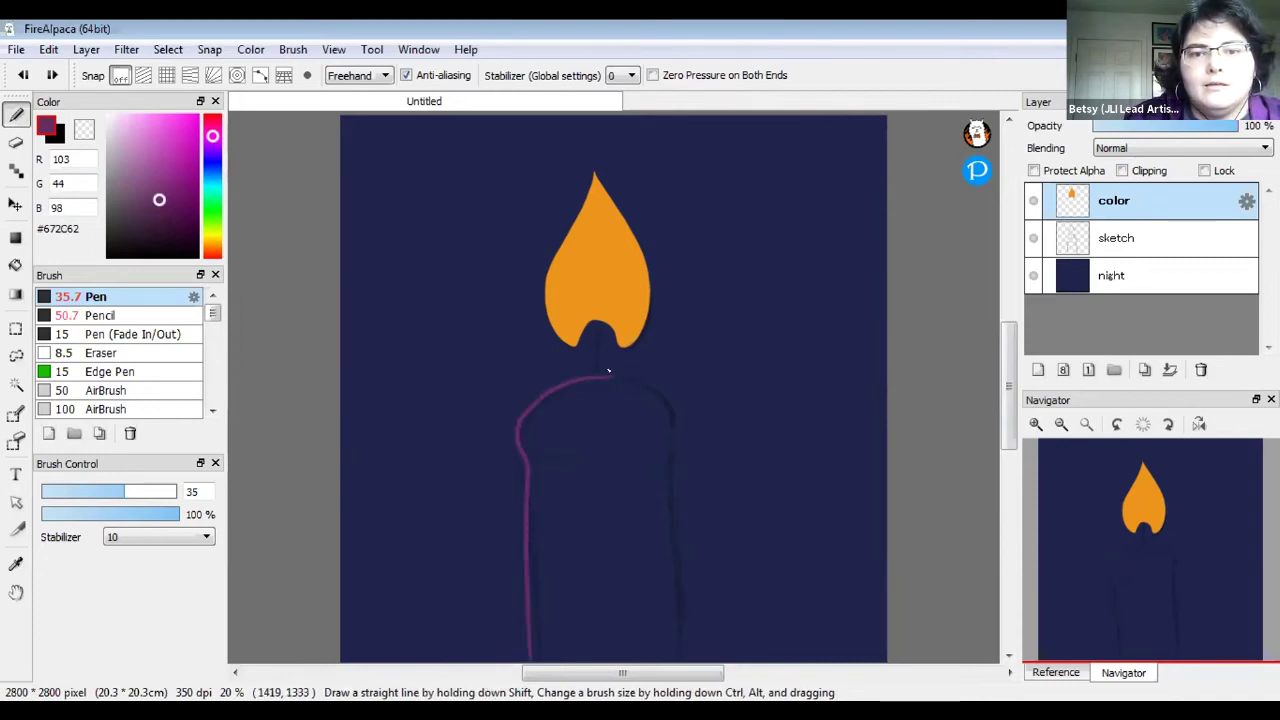
mouse_move(614, 377)
mouse_down()
mouse_move(670, 400)
mouse_move(678, 428)
mouse_move(692, 660)
mouse_up()
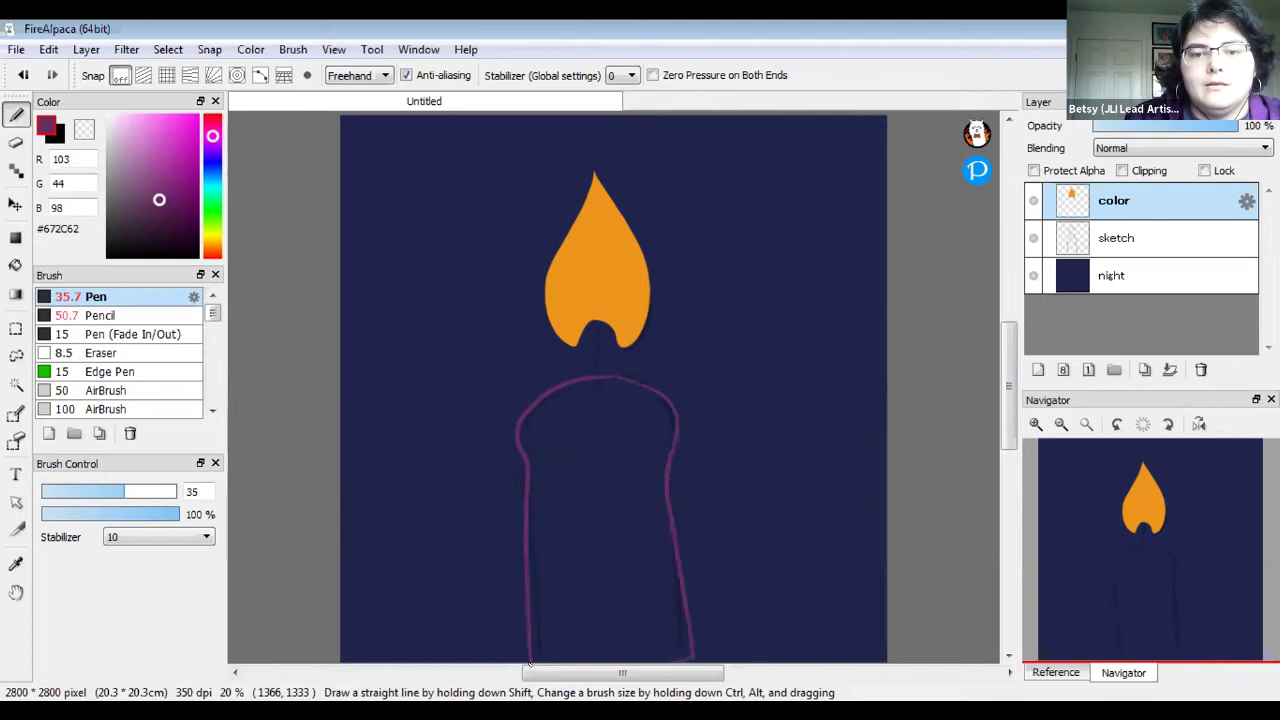
key(g)
click(611, 500)
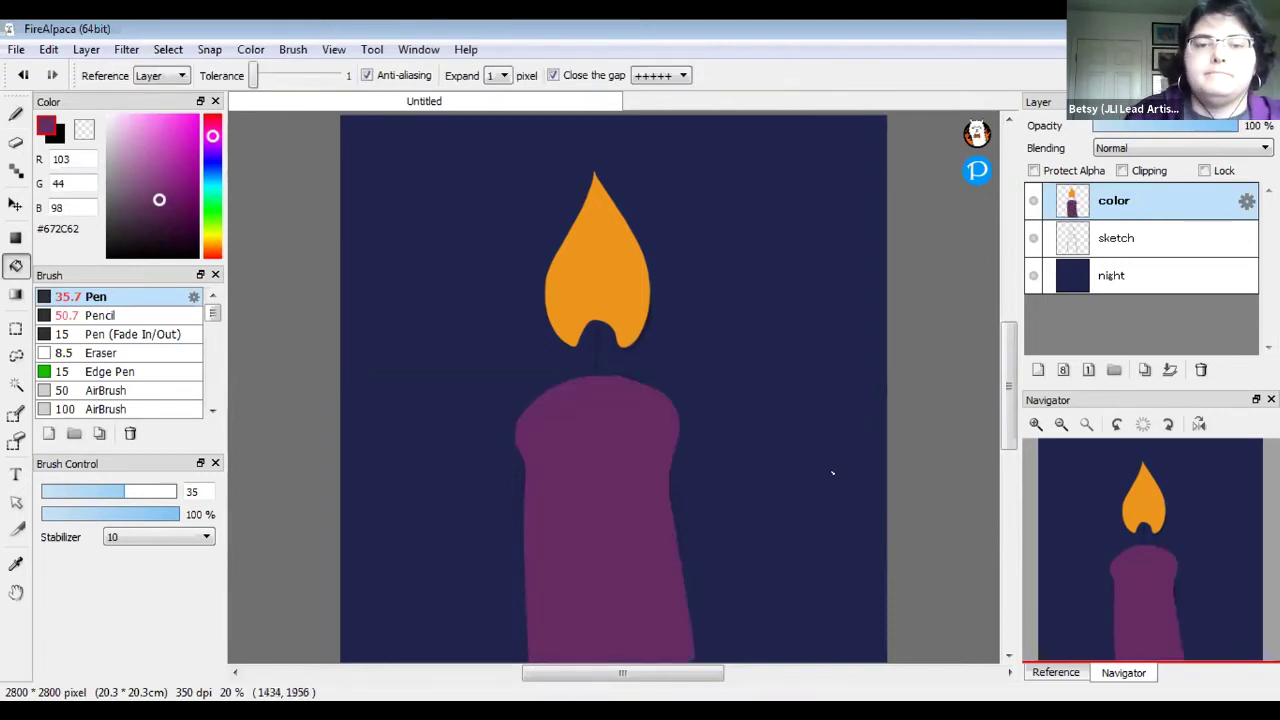
key(b)
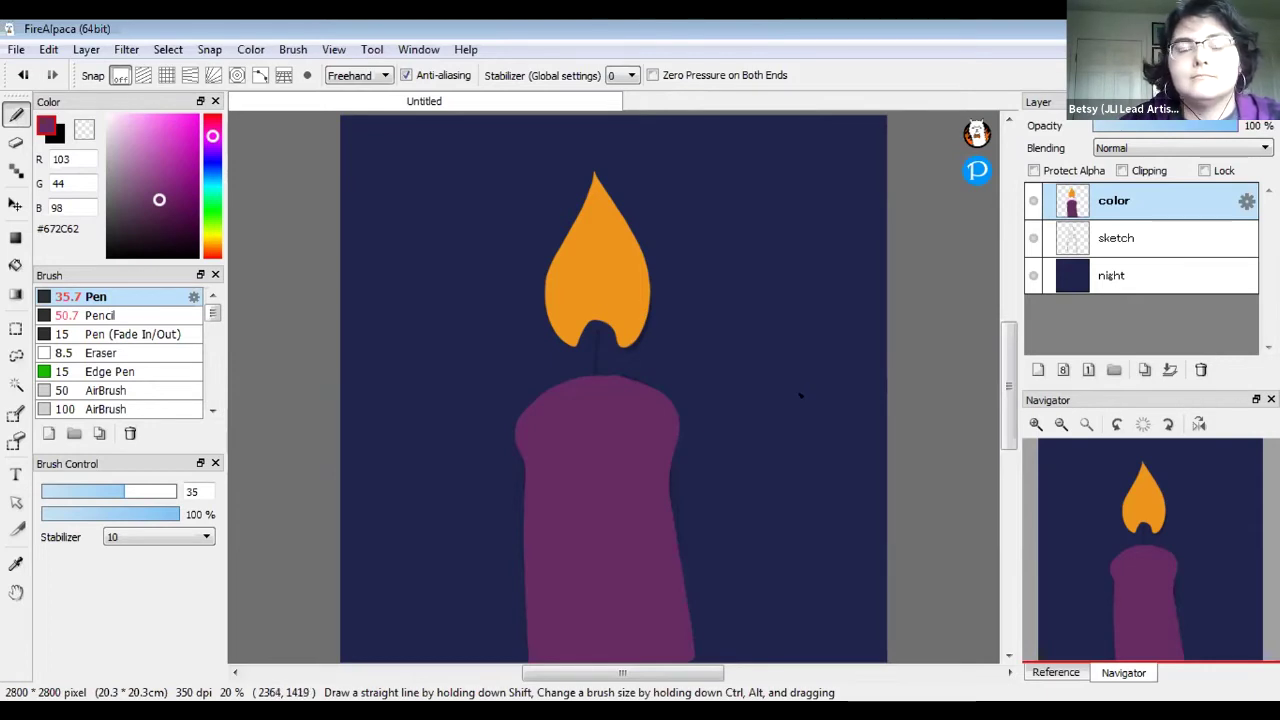
Hide the sketch layer and turn on Protect Alpha for the color layer
click(1033, 238)
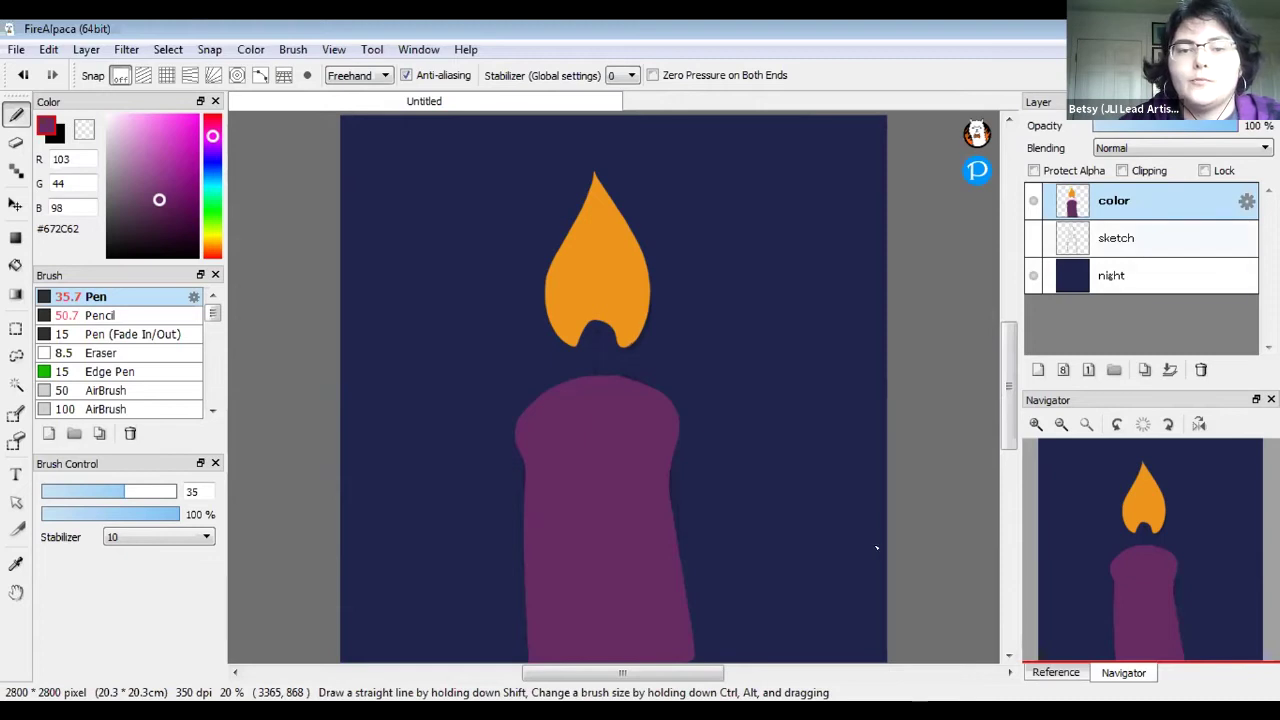
scroll(1012, 402, down, 2)
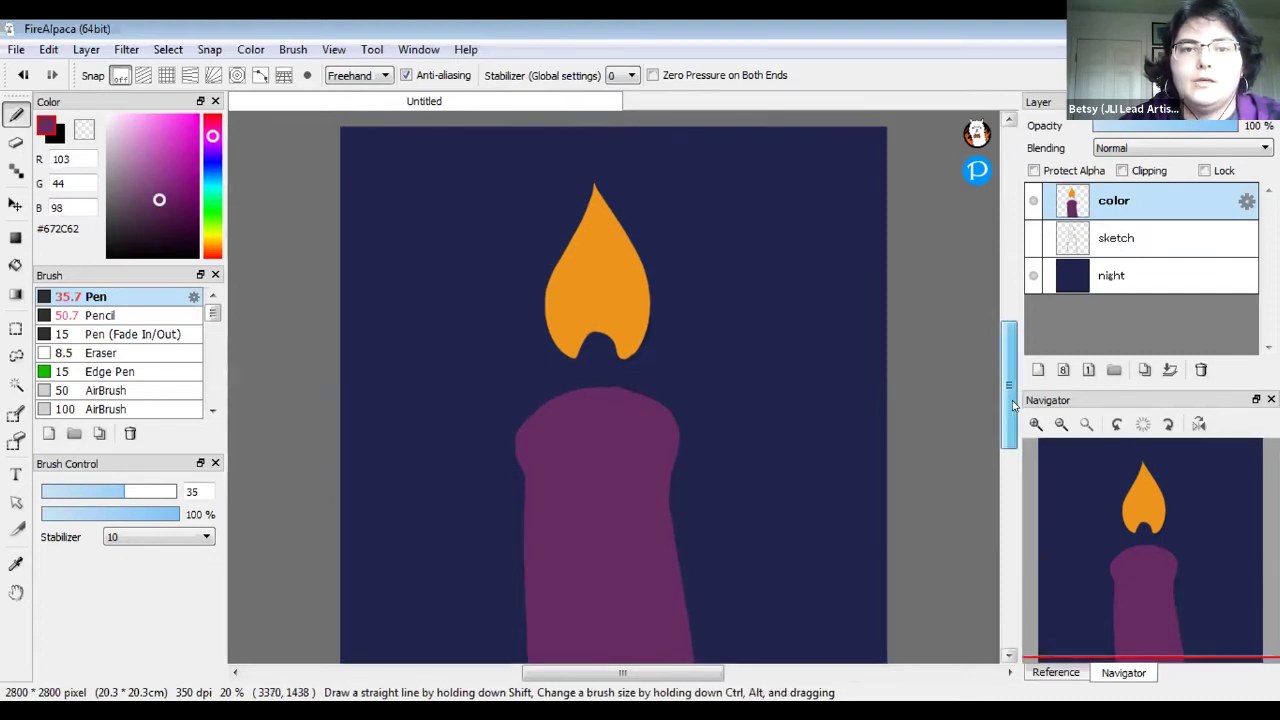
scroll(1012, 395, up, 3)
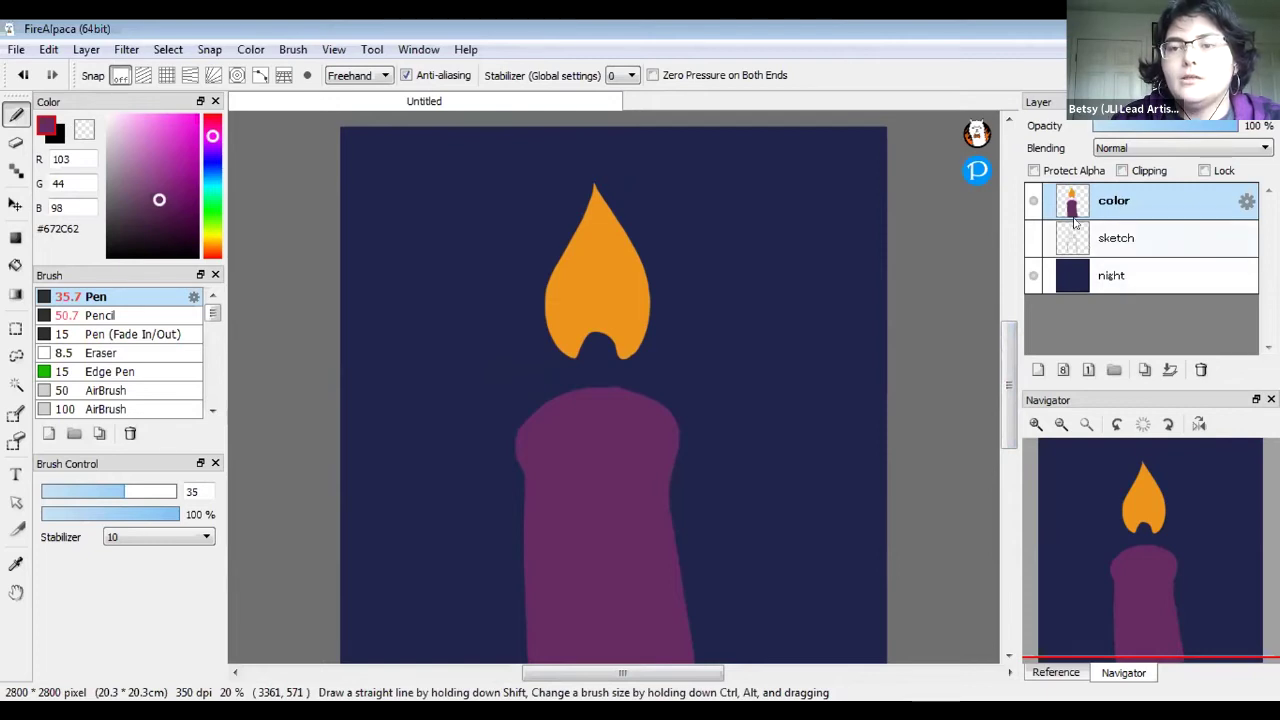
key(ctrl+shift+a)
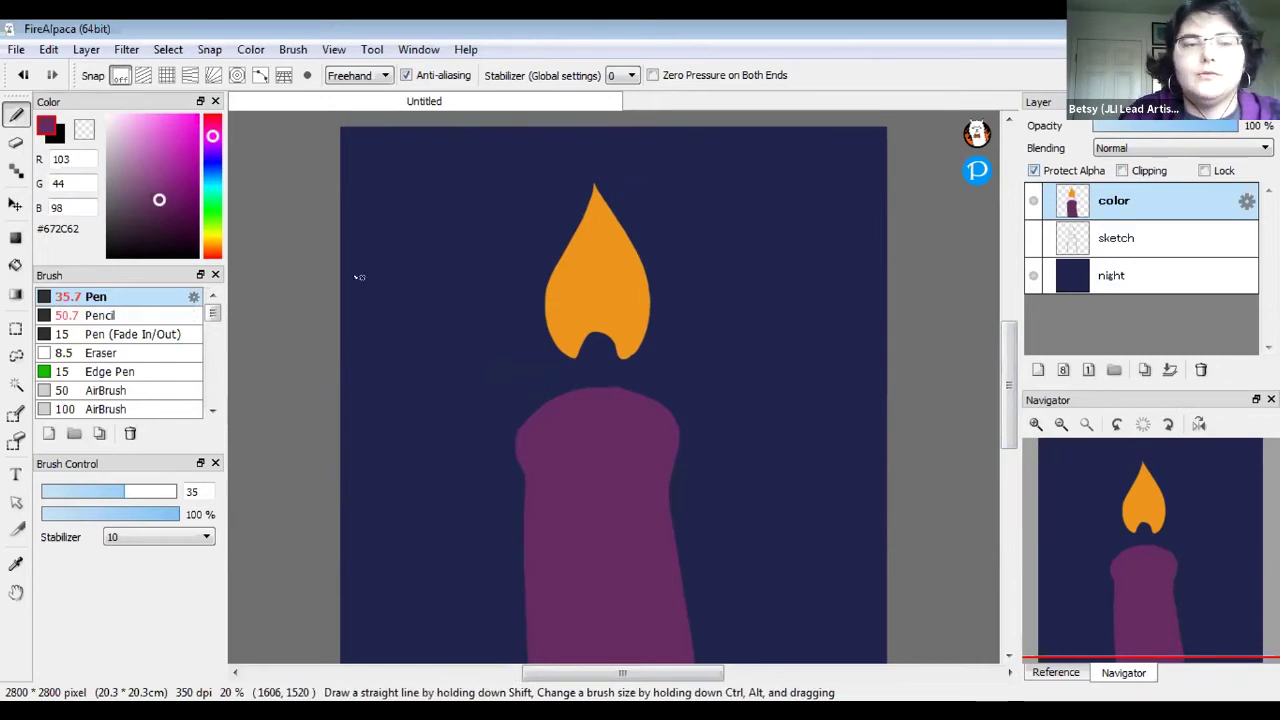
Test the protected color layer by scribbling bright cyan #00FFE6 Pen strokes across the candle body
click(212, 189)
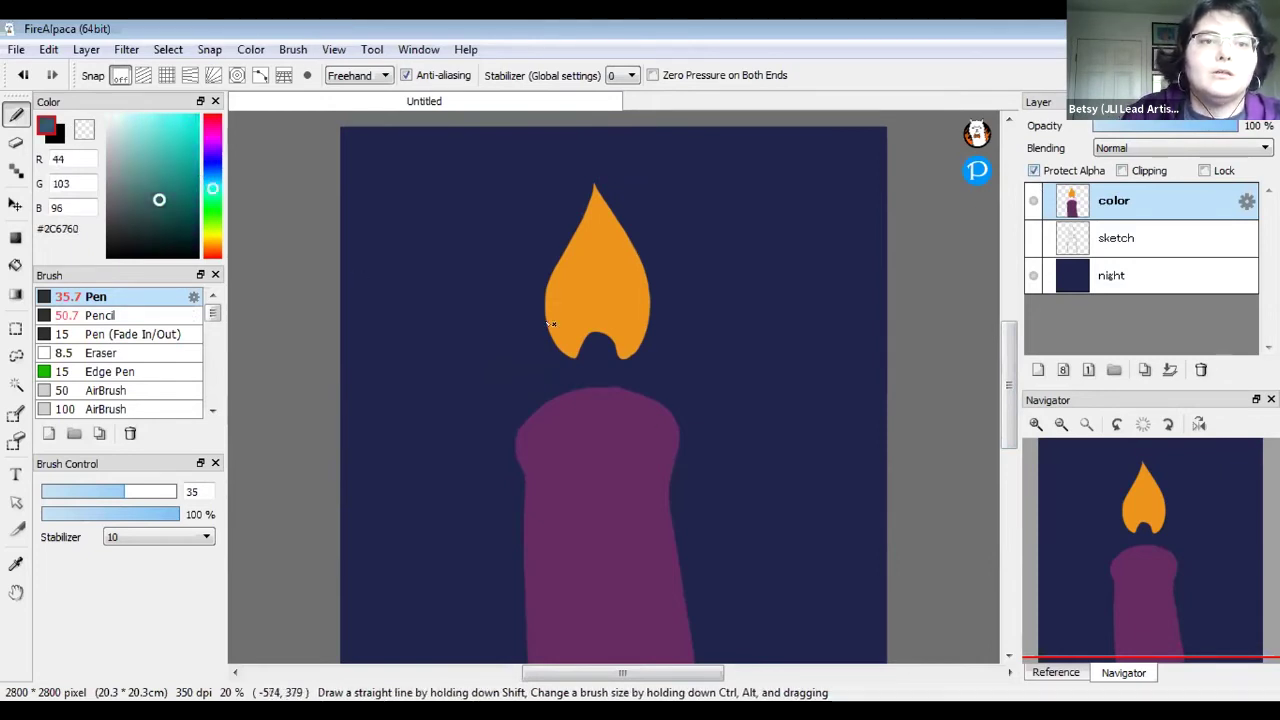
click(197, 117)
mouse_move(525, 473)
mouse_down()
mouse_move(676, 423)
mouse_move(525, 490)
mouse_up()
drag(676, 460, 525, 512)
mouse_move(670, 488)
mouse_down()
mouse_move(525, 538)
mouse_move(525, 558)
mouse_up()
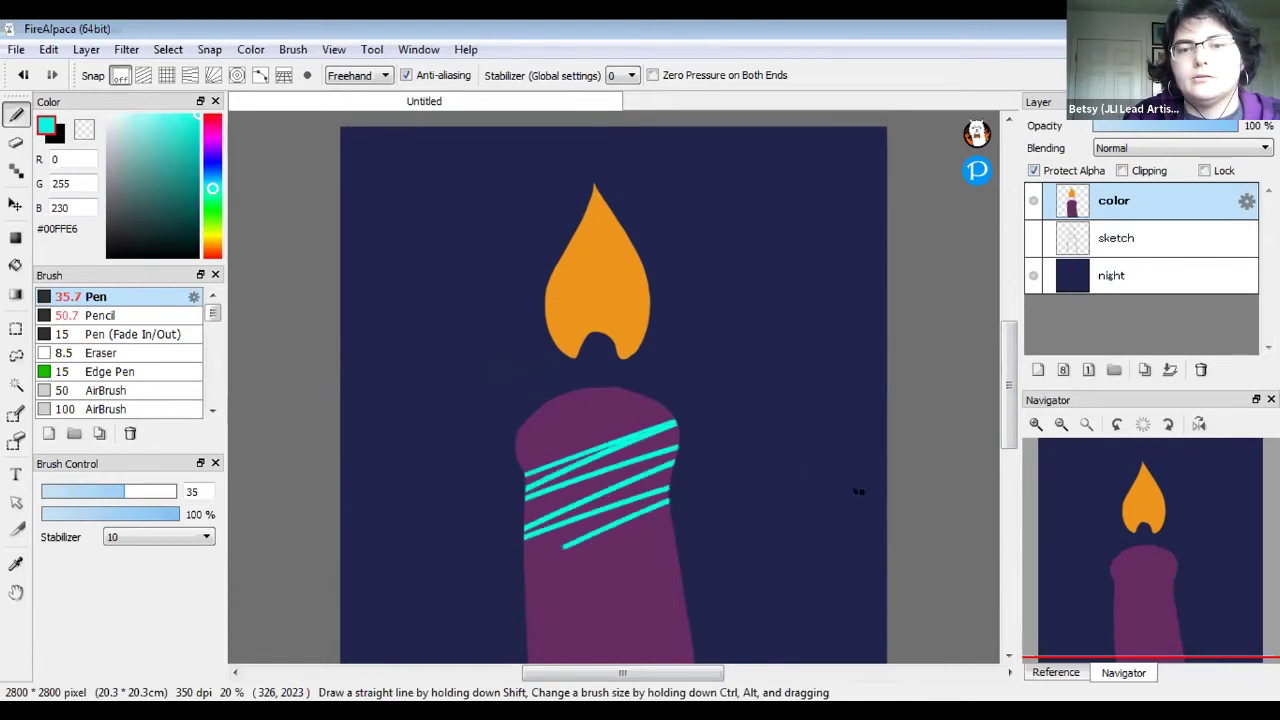
drag(672, 533, 525, 576)
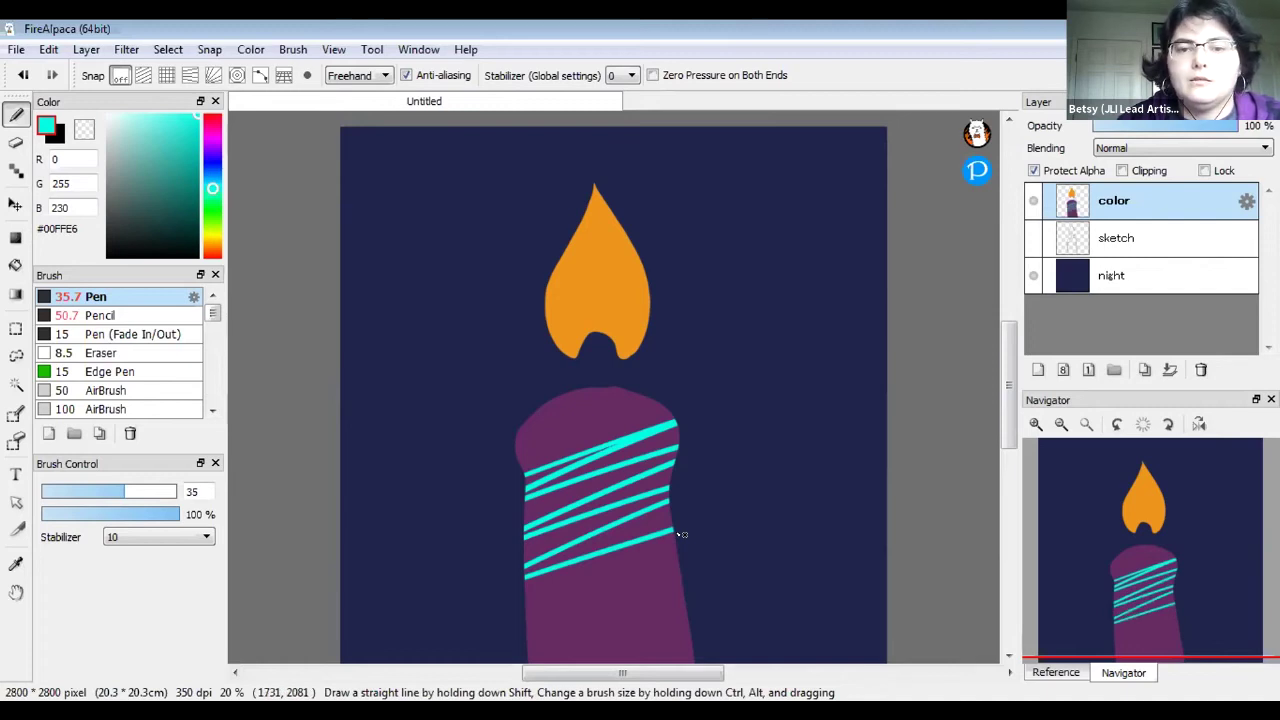
Undo all the cyan test strokes on the candle body
key(ctrl+z)
key(ctrl+z)
key(ctrl+z)
key(ctrl+z)
key(ctrl+z)
key(ctrl+z)
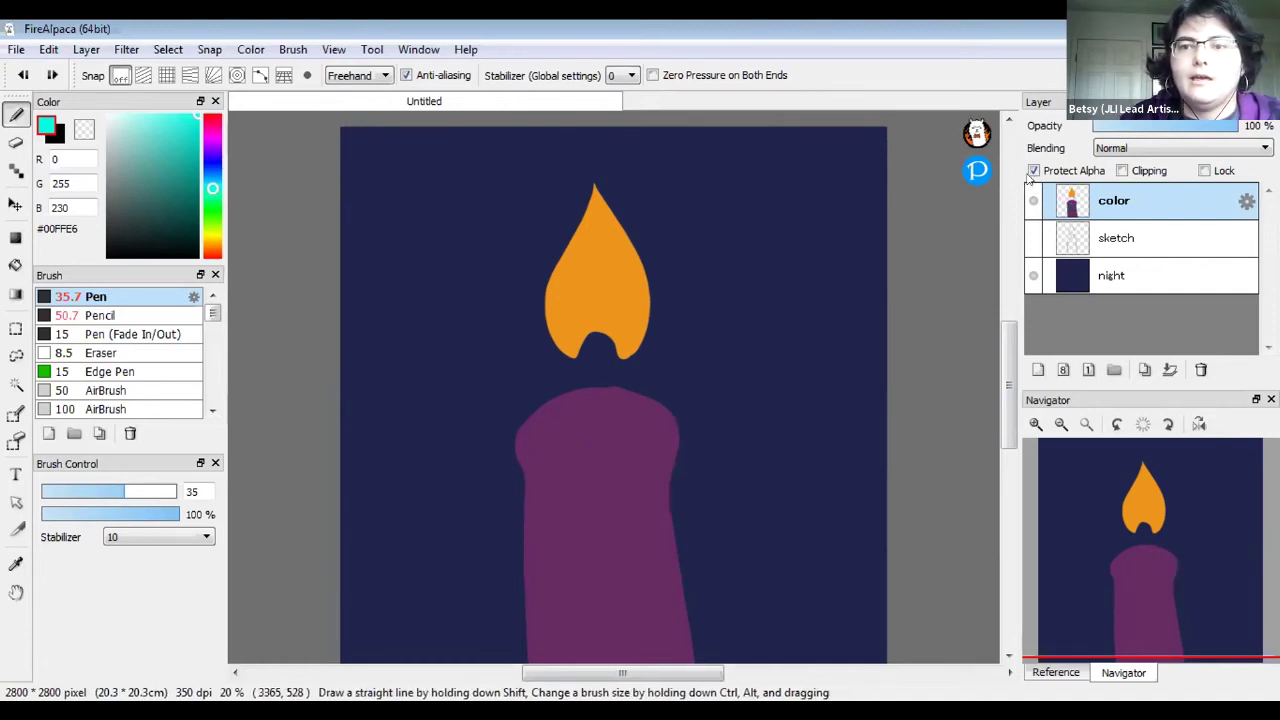
Try a cyan zigzag across the candle with Protect Alpha off, undo it and turn Protect Alpha back on
mouse_move(440, 482)
mouse_down()
mouse_move(772, 366)
mouse_move(438, 548)
mouse_move(786, 420)
mouse_move(753, 493)
mouse_up()
mouse_move(800, 532)
mouse_down()
mouse_move(760, 548)
mouse_move(796, 535)
mouse_up()
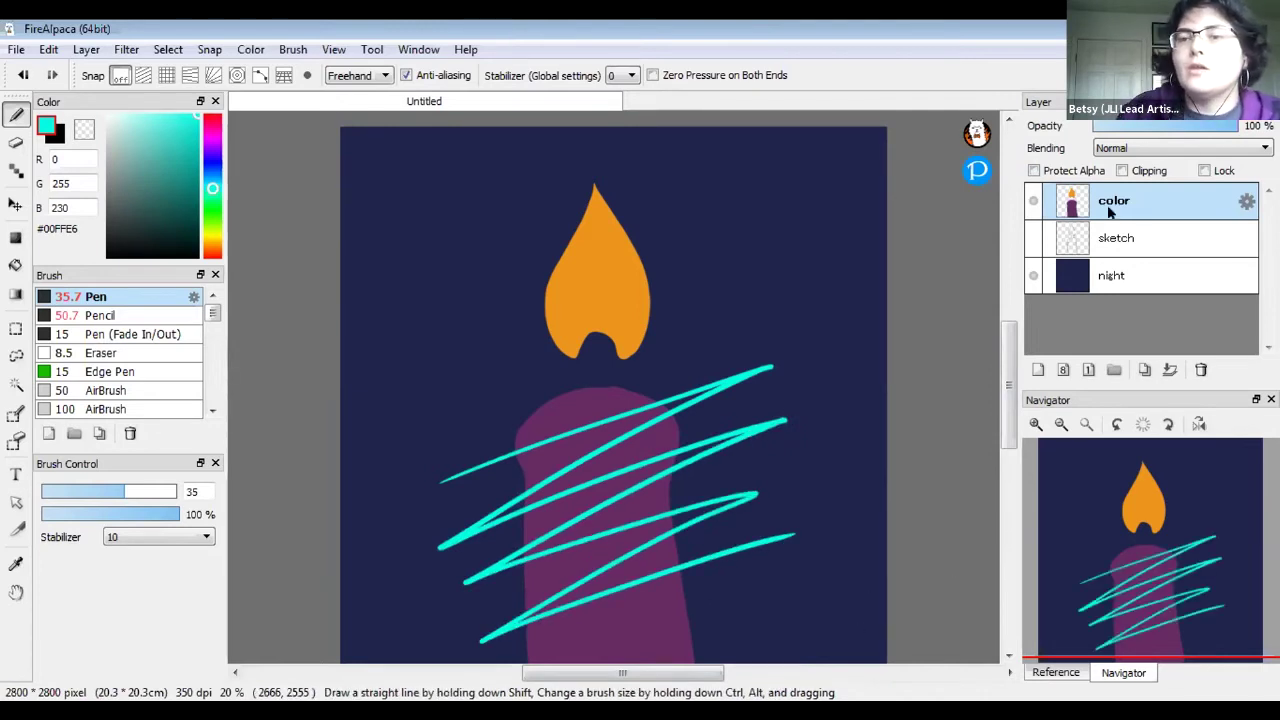
key(ctrl+z)
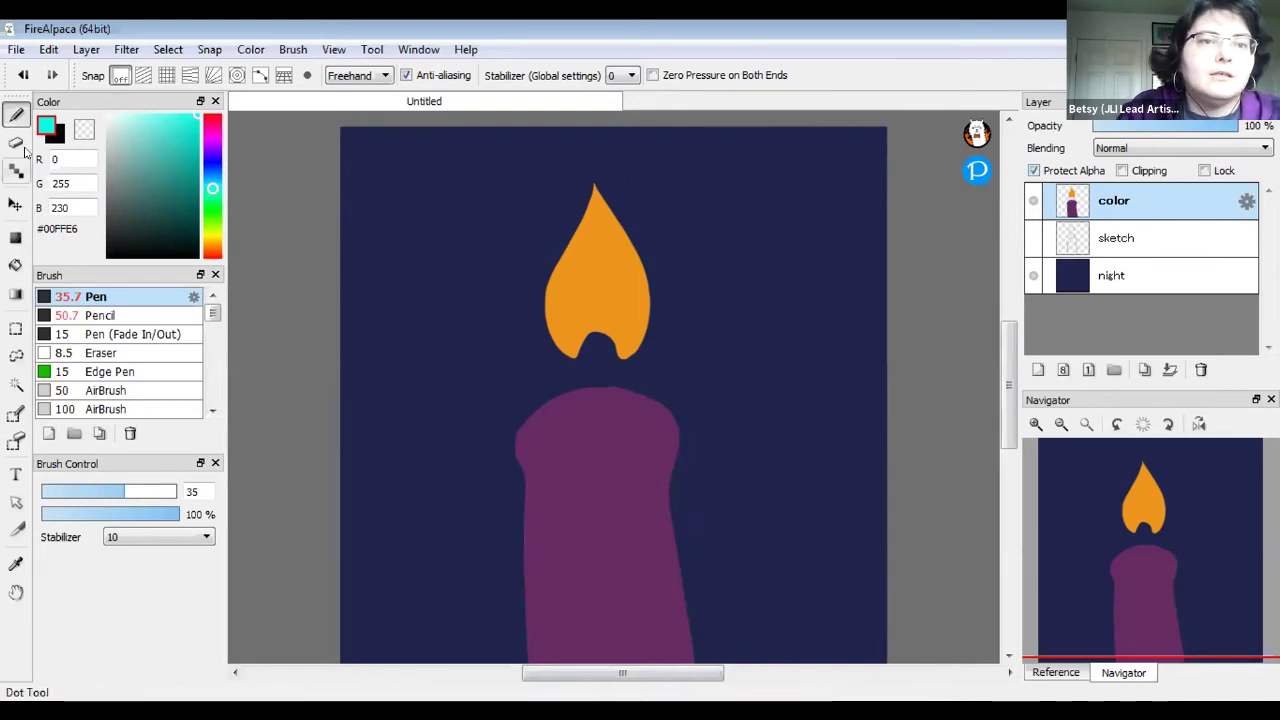
Make a rectangular selection around the candle body down to the canvas bottom, leaving the flame outside
click(16, 329)
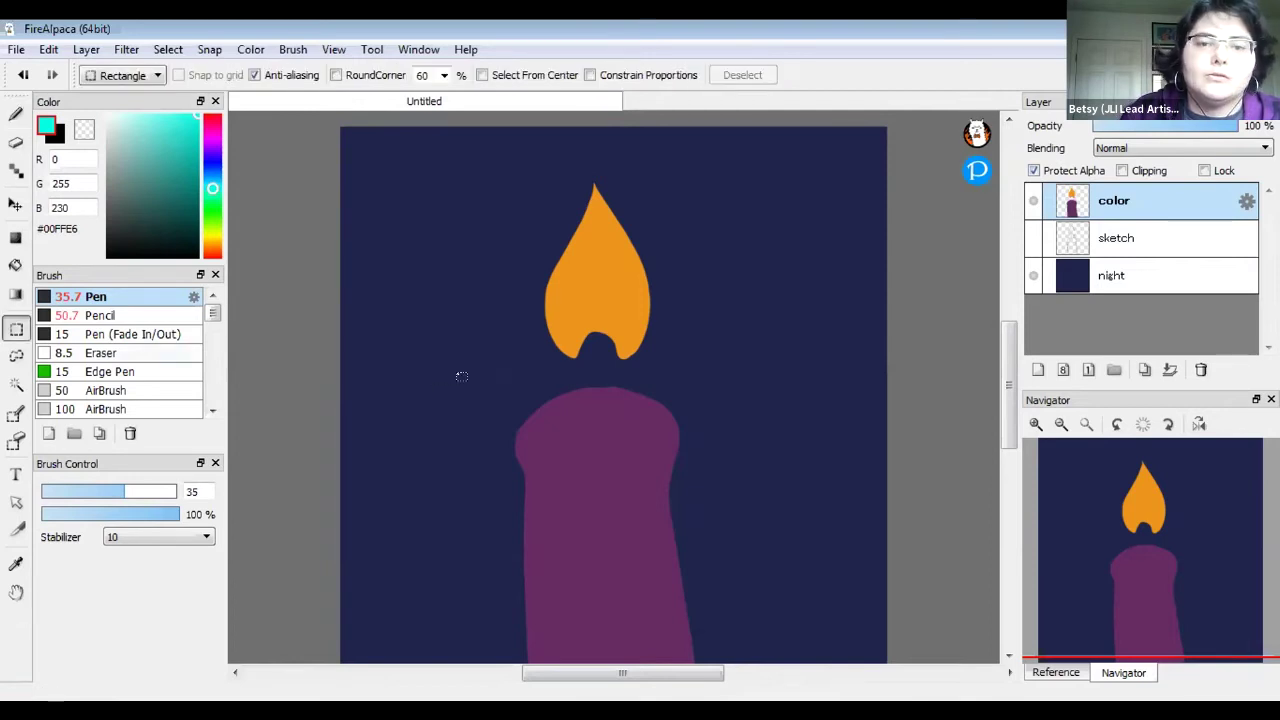
drag(449, 375, 661, 431)
drag(760, 628, 757, 668)
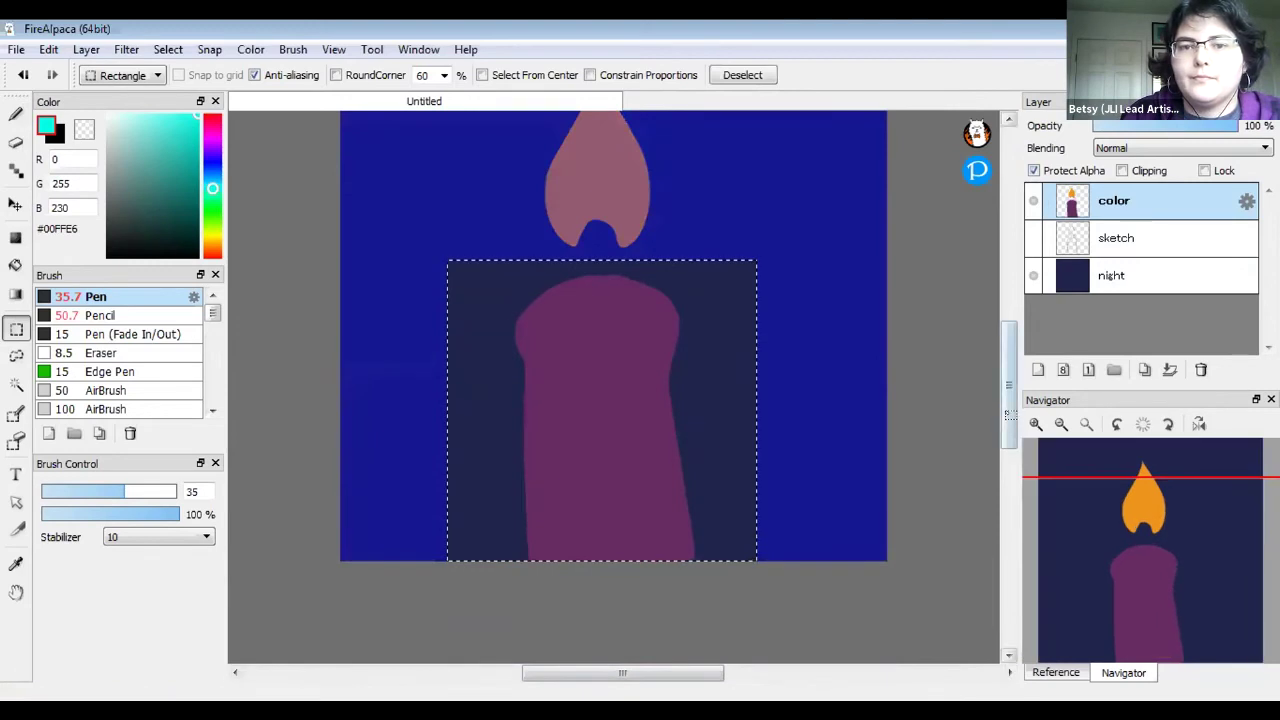
scroll(833, 176, up, 3)
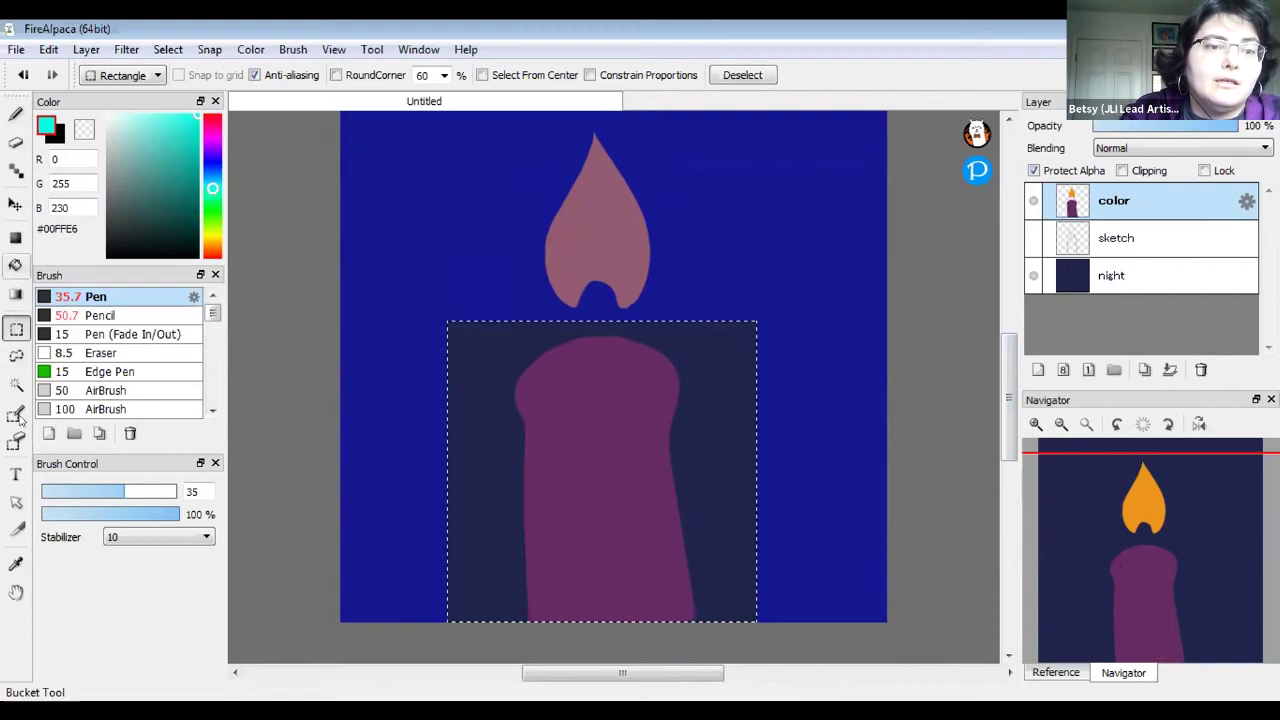
Sample the candle's purple with the Eyedropper and lighten it to pink #F19AC9
click(16, 565)
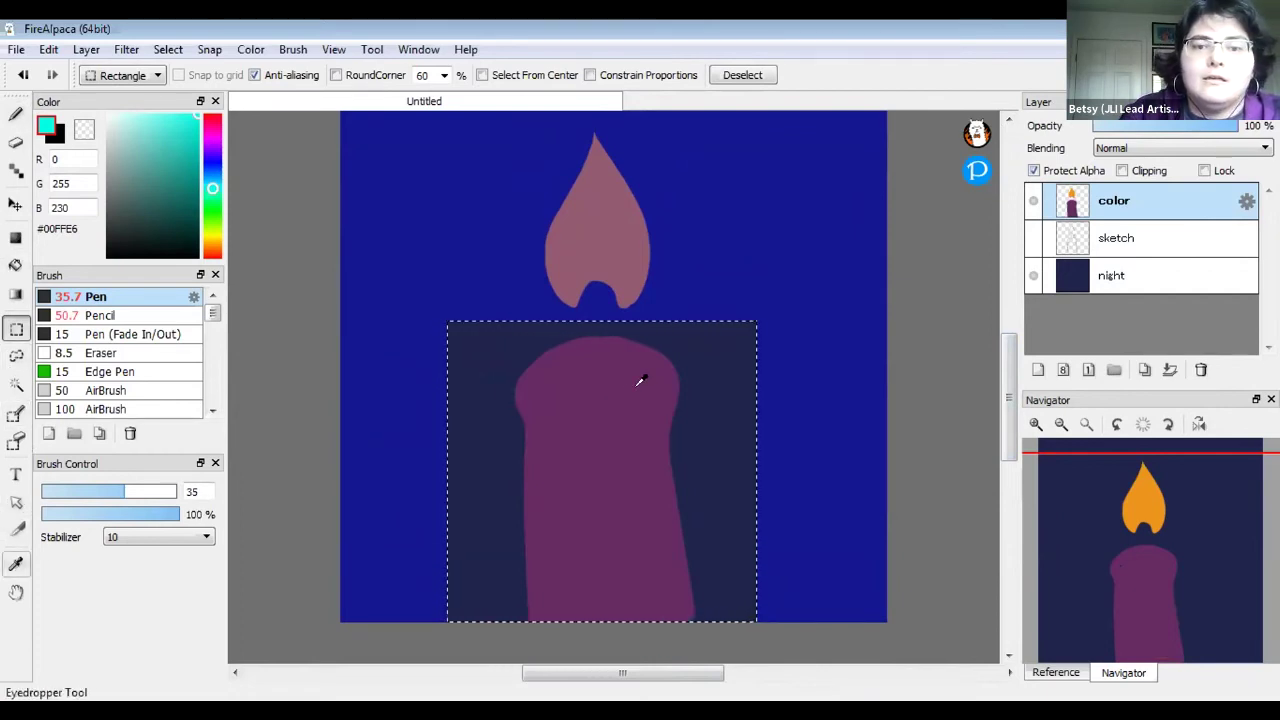
click(631, 381)
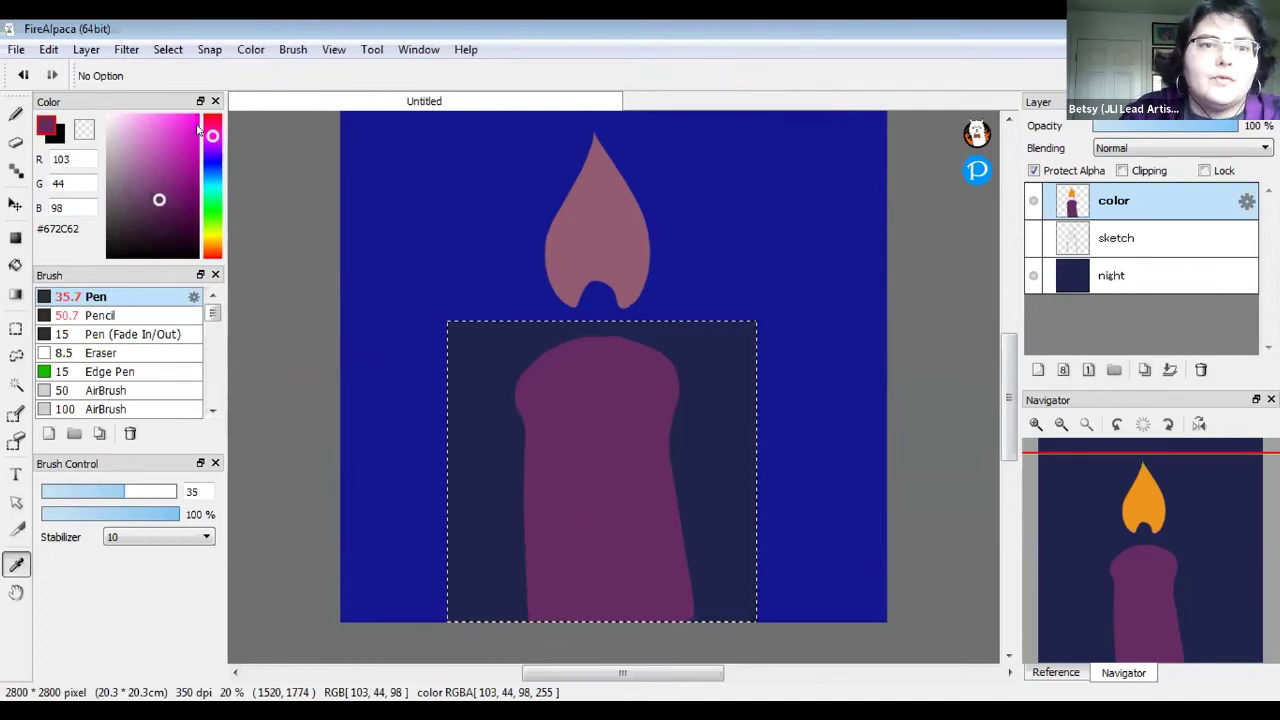
drag(156, 175, 139, 121)
drag(212, 135, 212, 127)
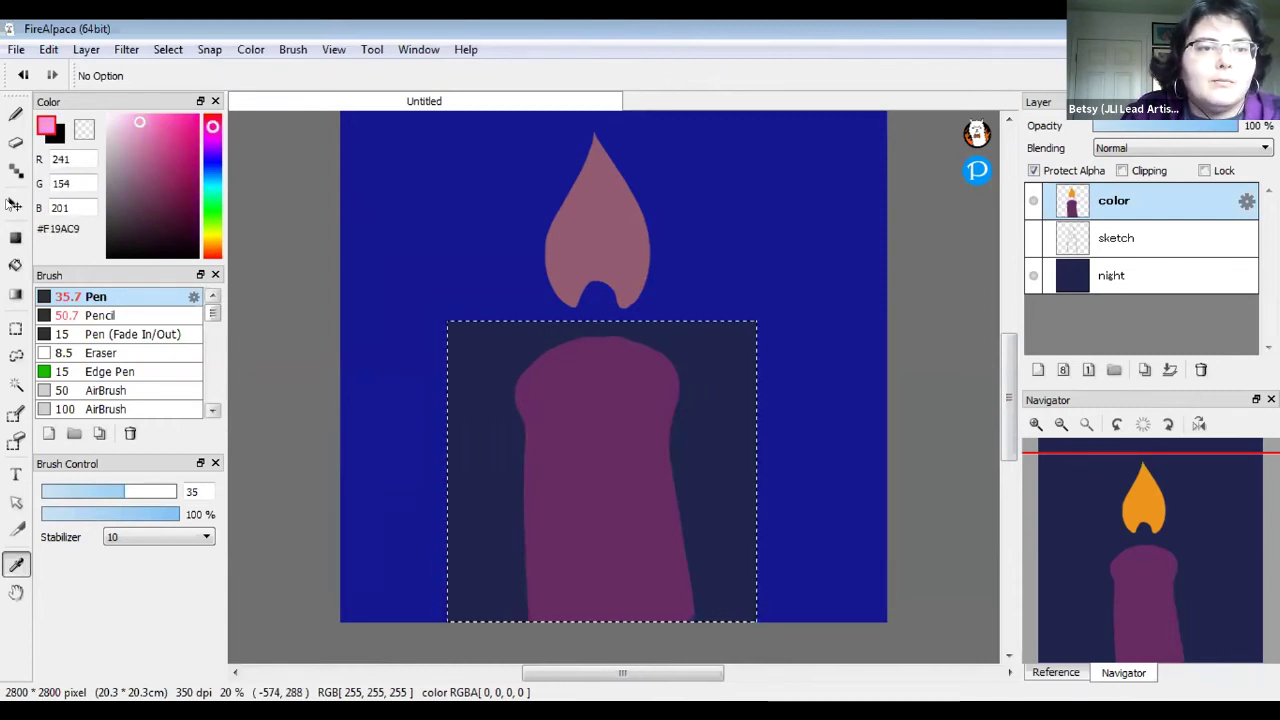
Choose the Gradient tool with type Transparent-Foreground and shape Linear
click(17, 295)
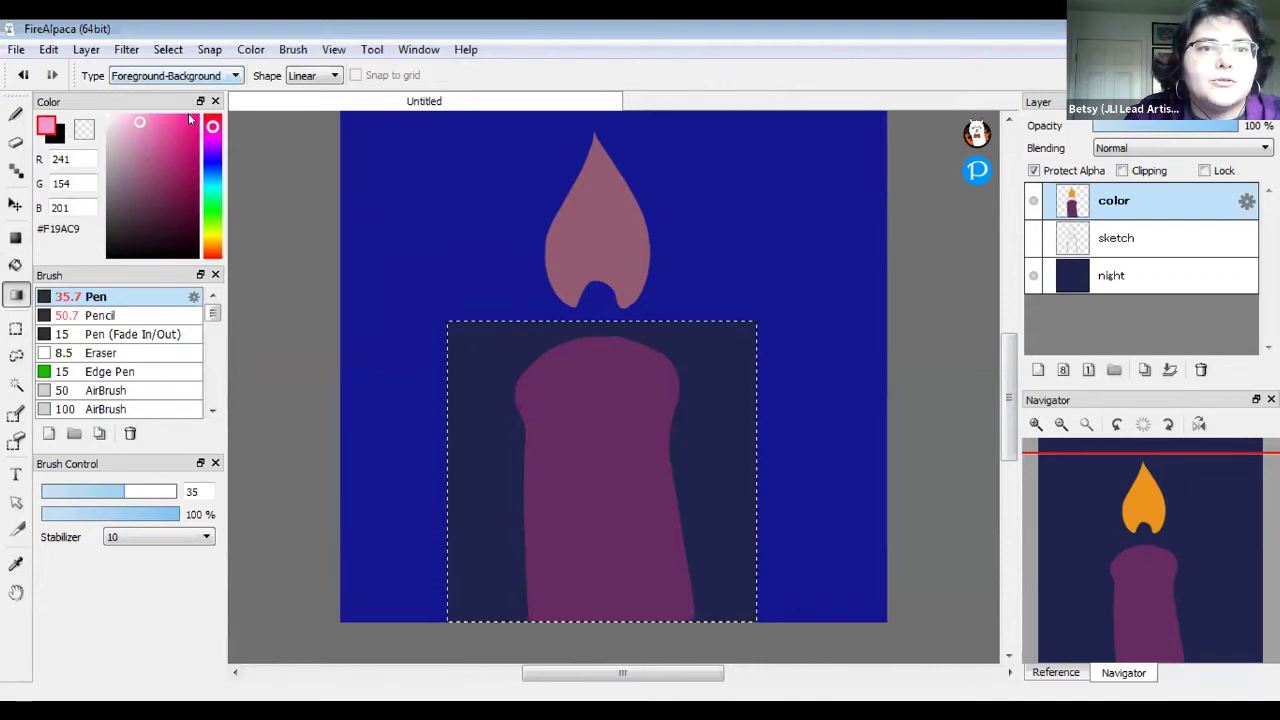
click(192, 76)
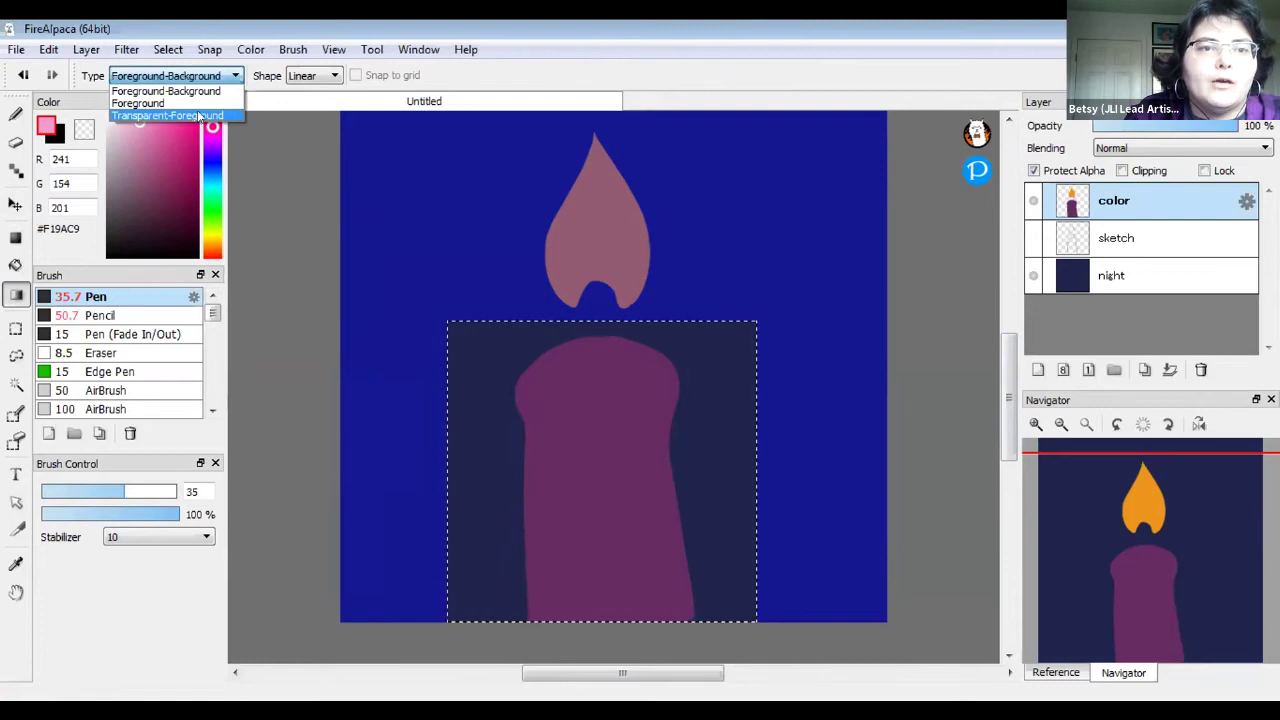
click(199, 116)
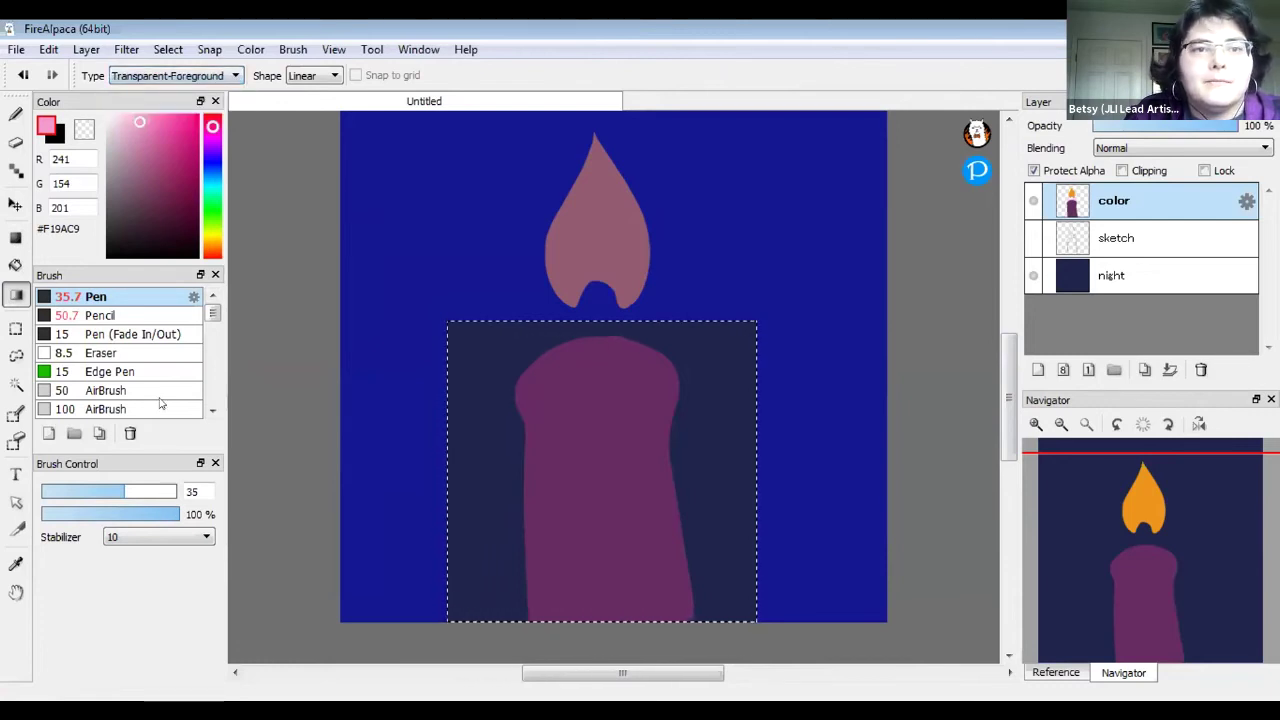
key(ctrl+d)
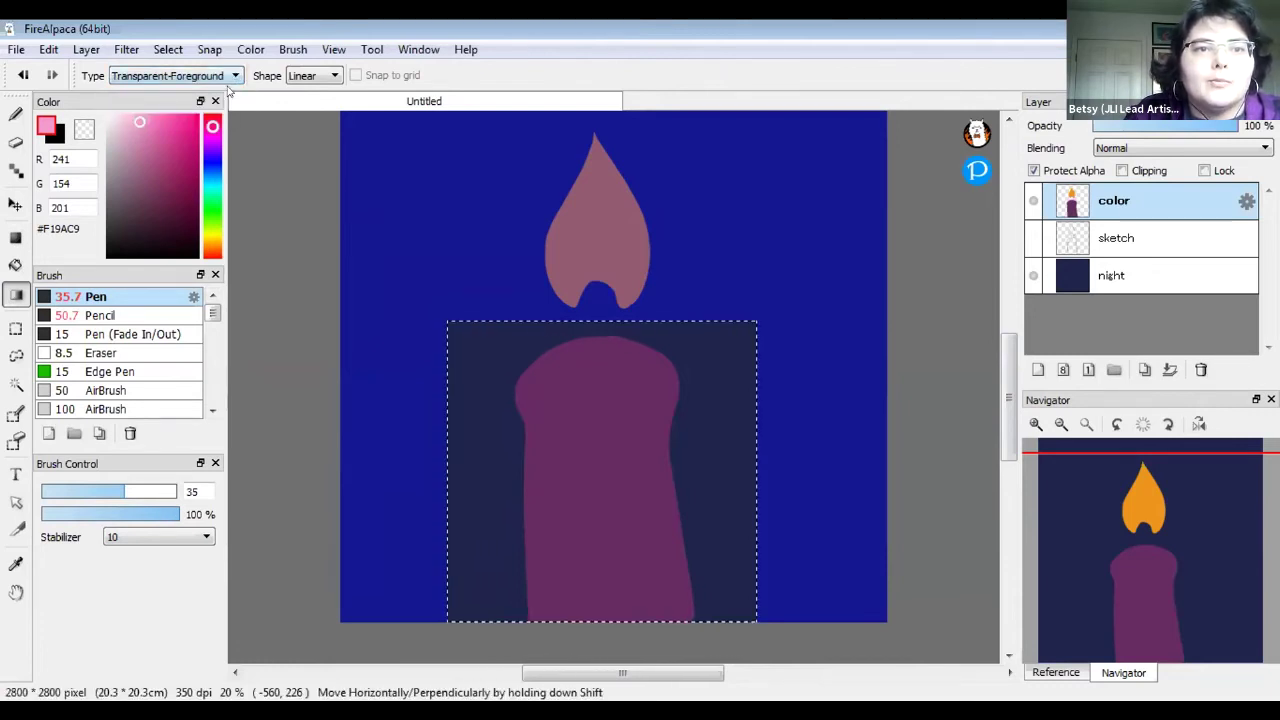
click(233, 77)
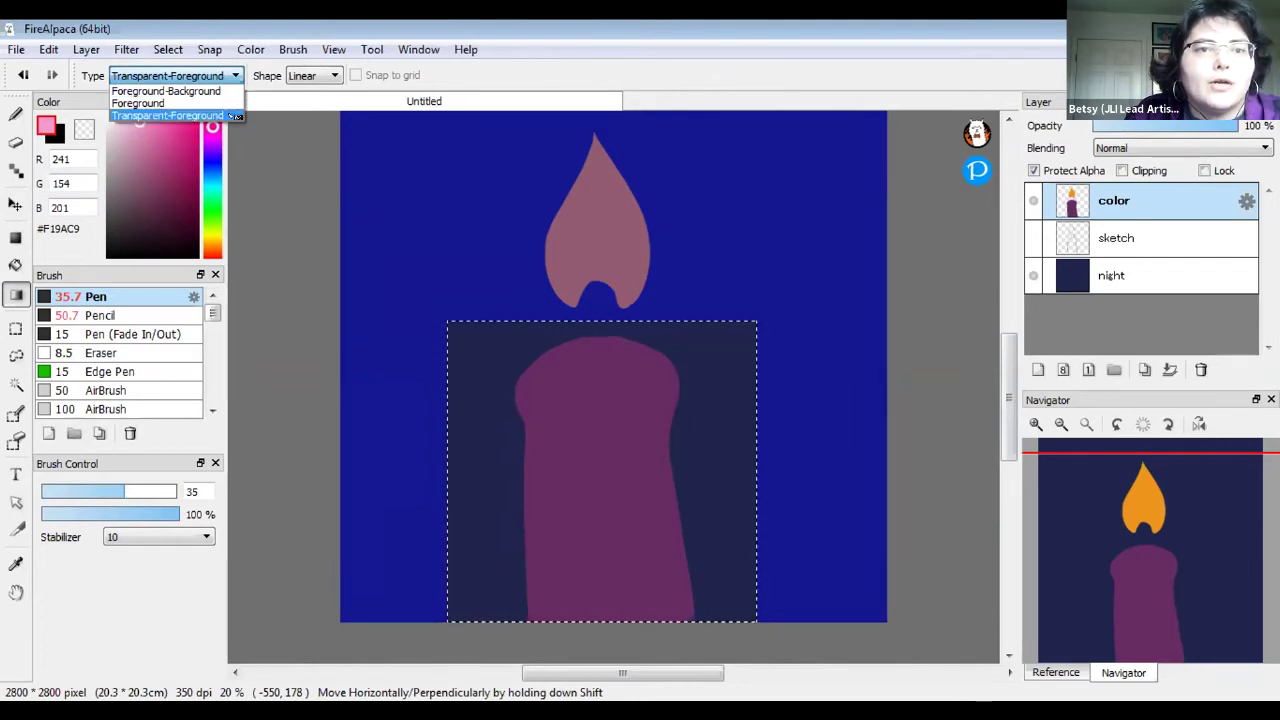
click(220, 523)
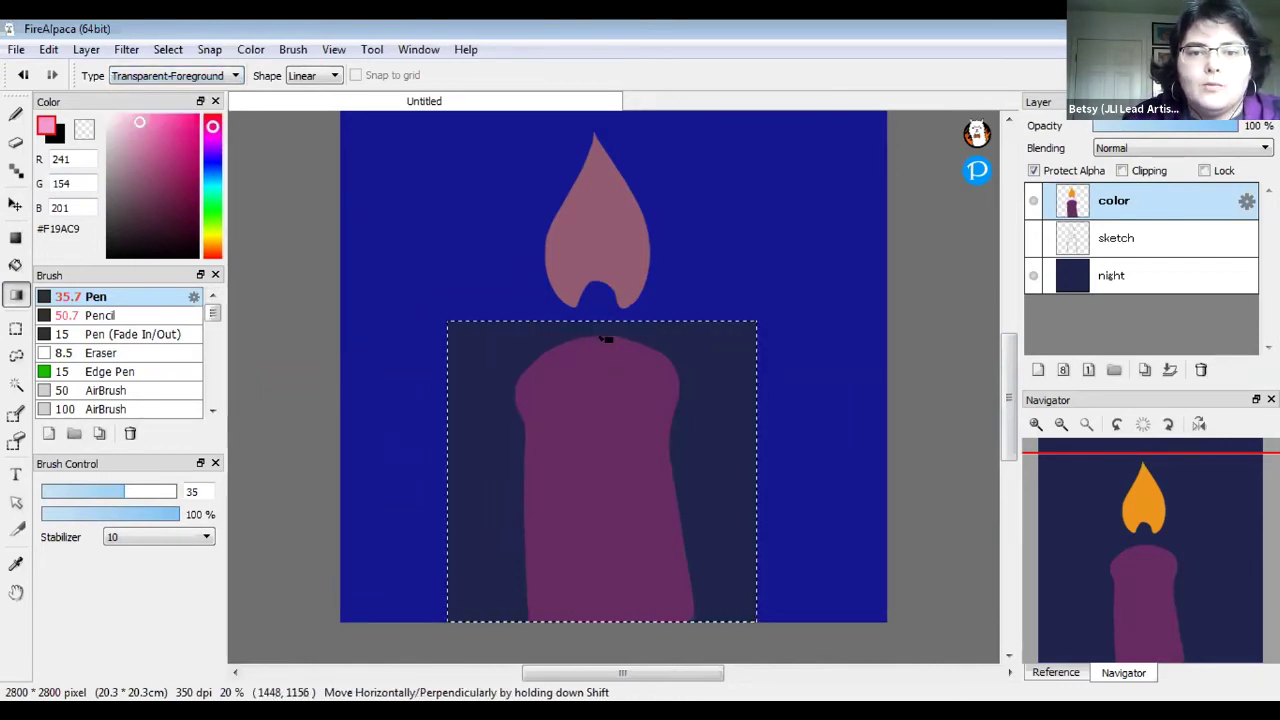
Try linear pink gradients from different start points and directions on the selected candle body, undoing each one
drag(603, 343, 612, 551)
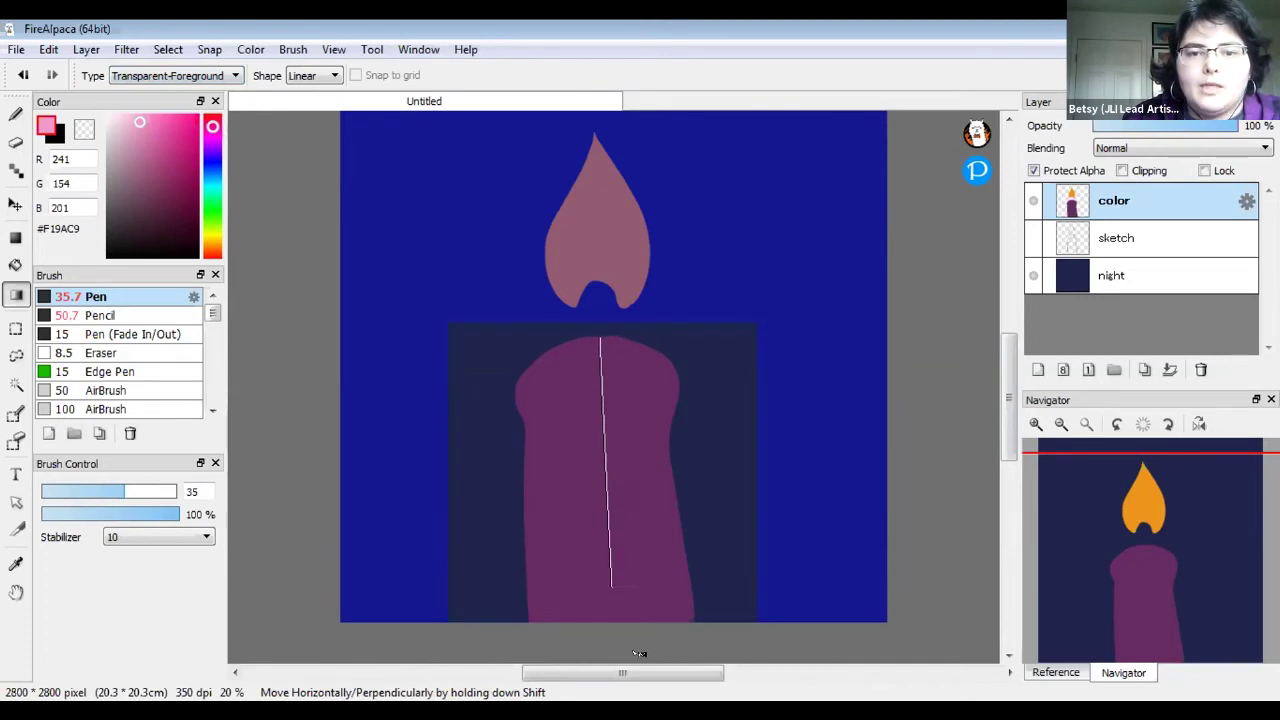
drag(638, 653, 623, 606)
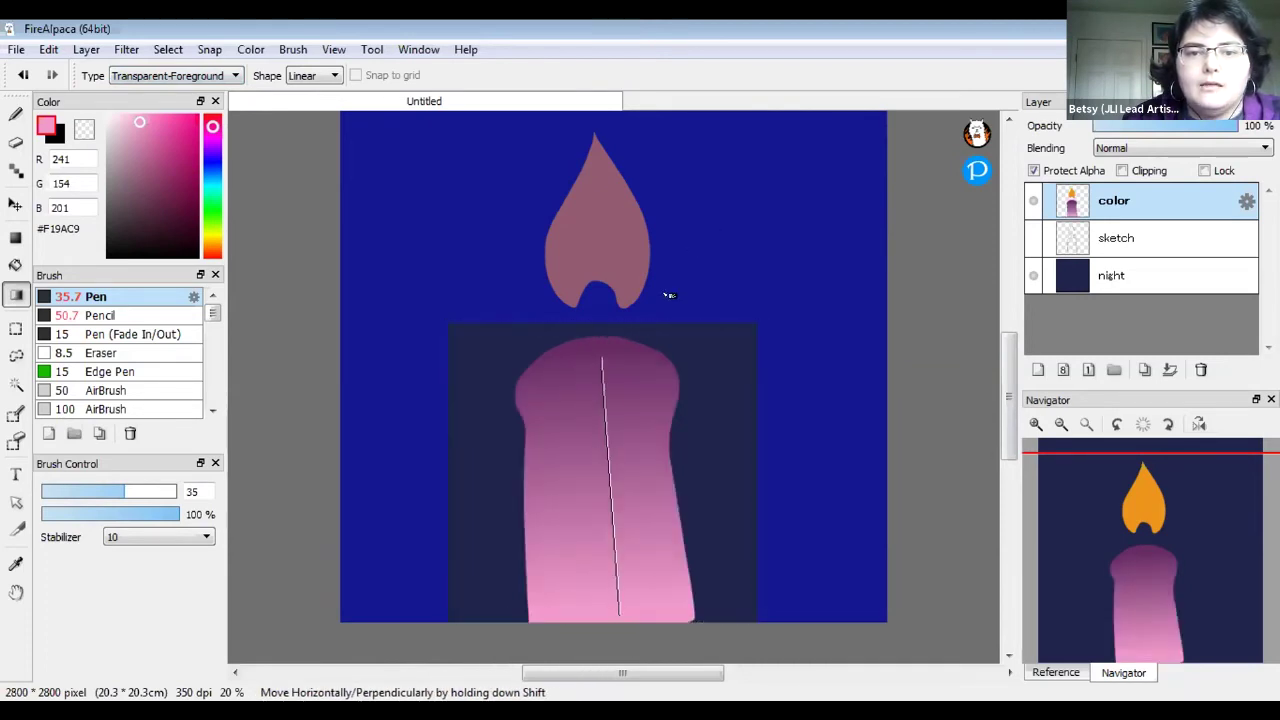
key(ctrl+z)
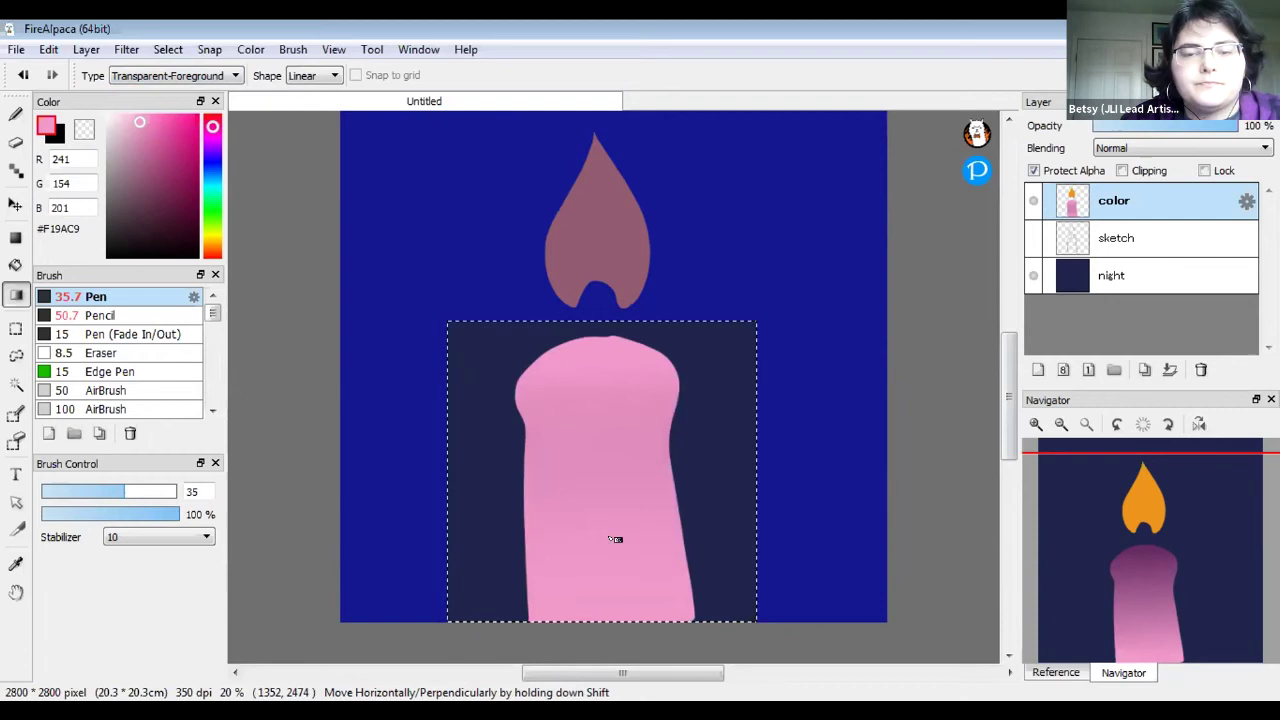
drag(600, 345, 629, 560)
click(628, 368)
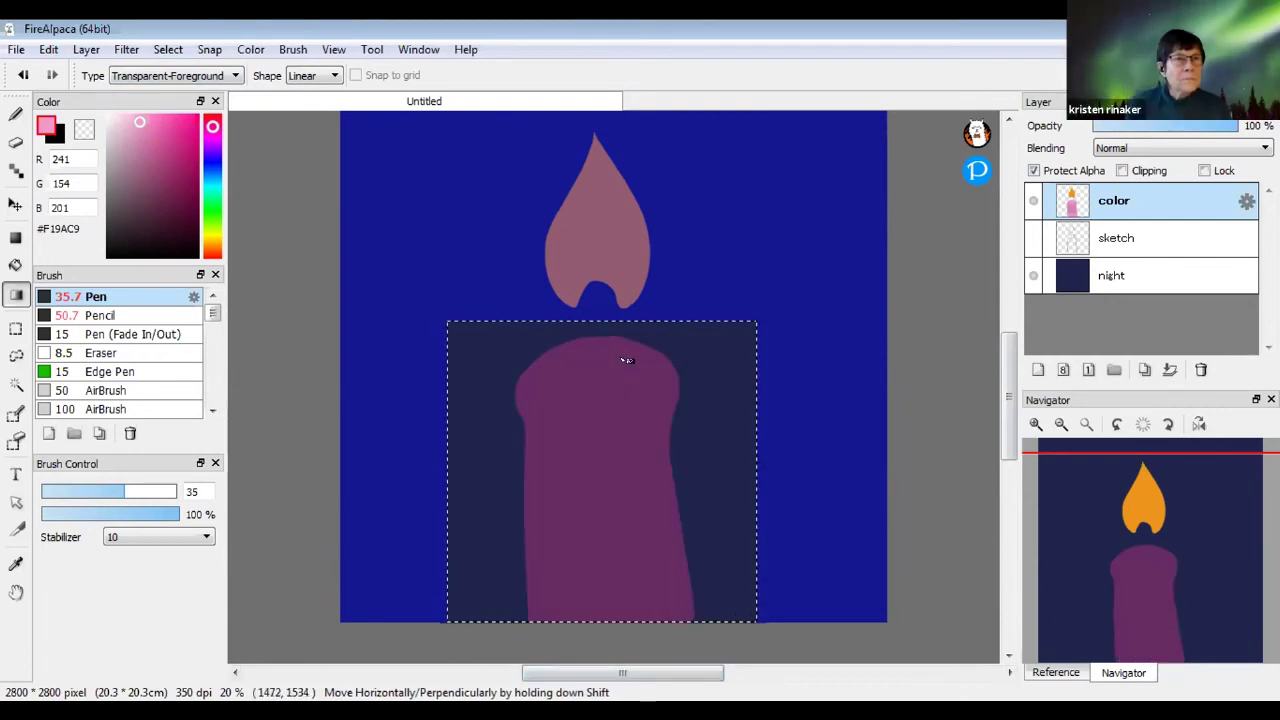
drag(594, 344, 703, 622)
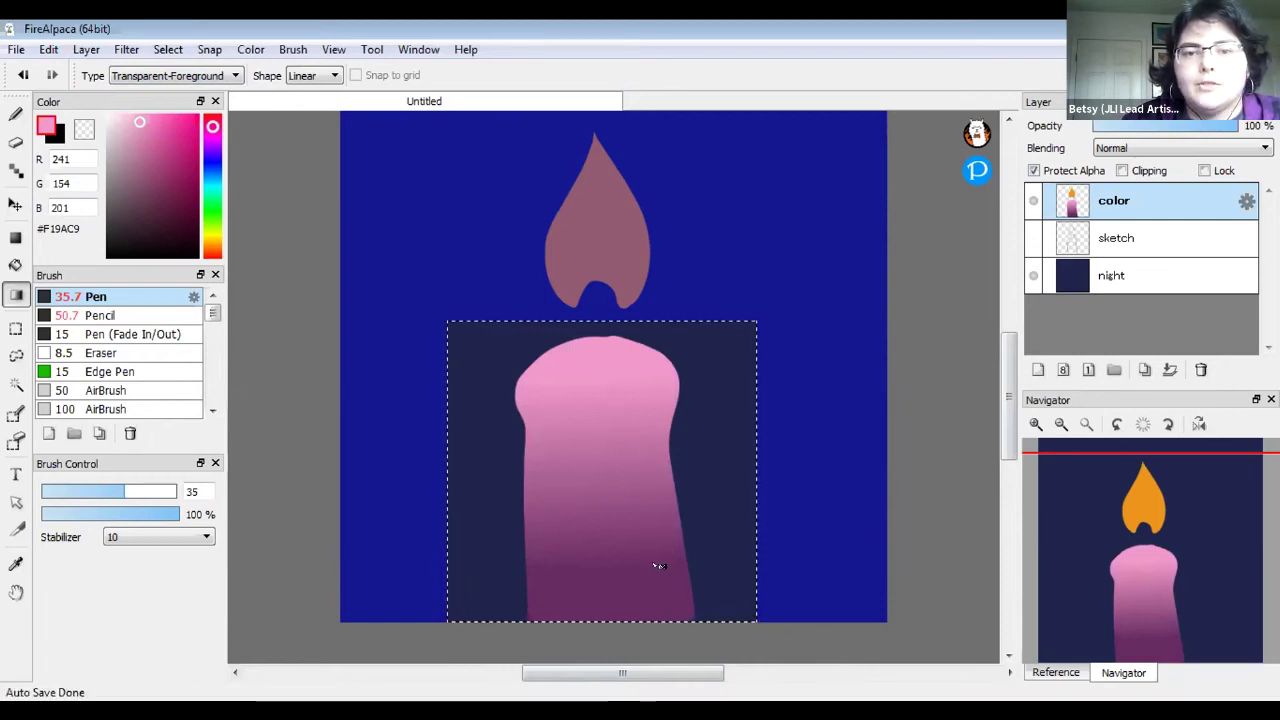
key(ctrl+z)
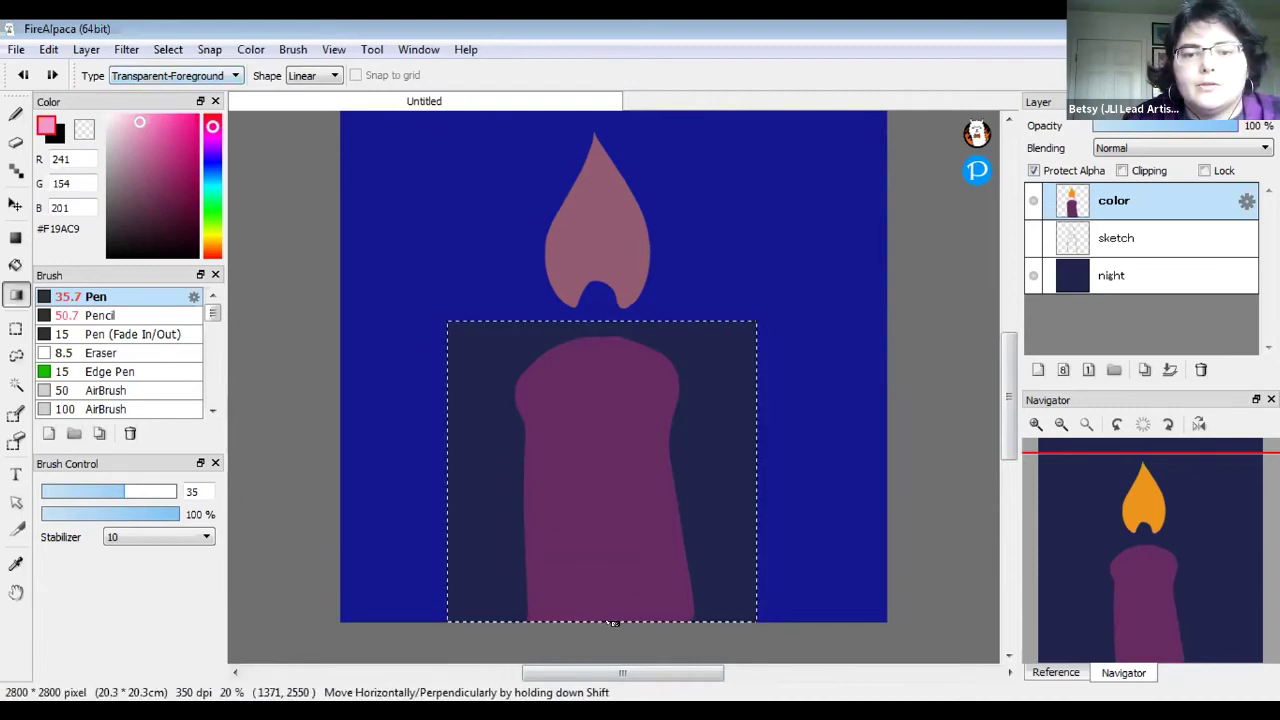
Apply a linear gradient on the candle body from purple at its base up to pink near its top, then clear the selection
drag(607, 620, 670, 462)
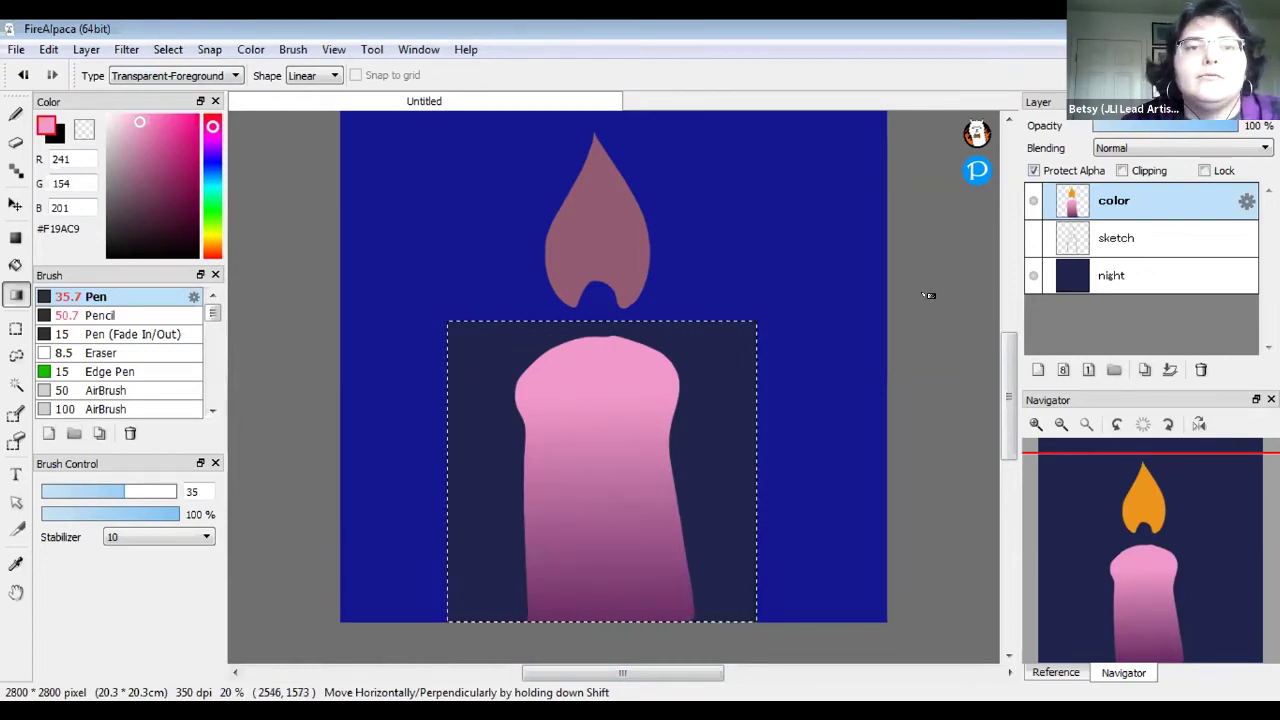
key(ctrl+d)
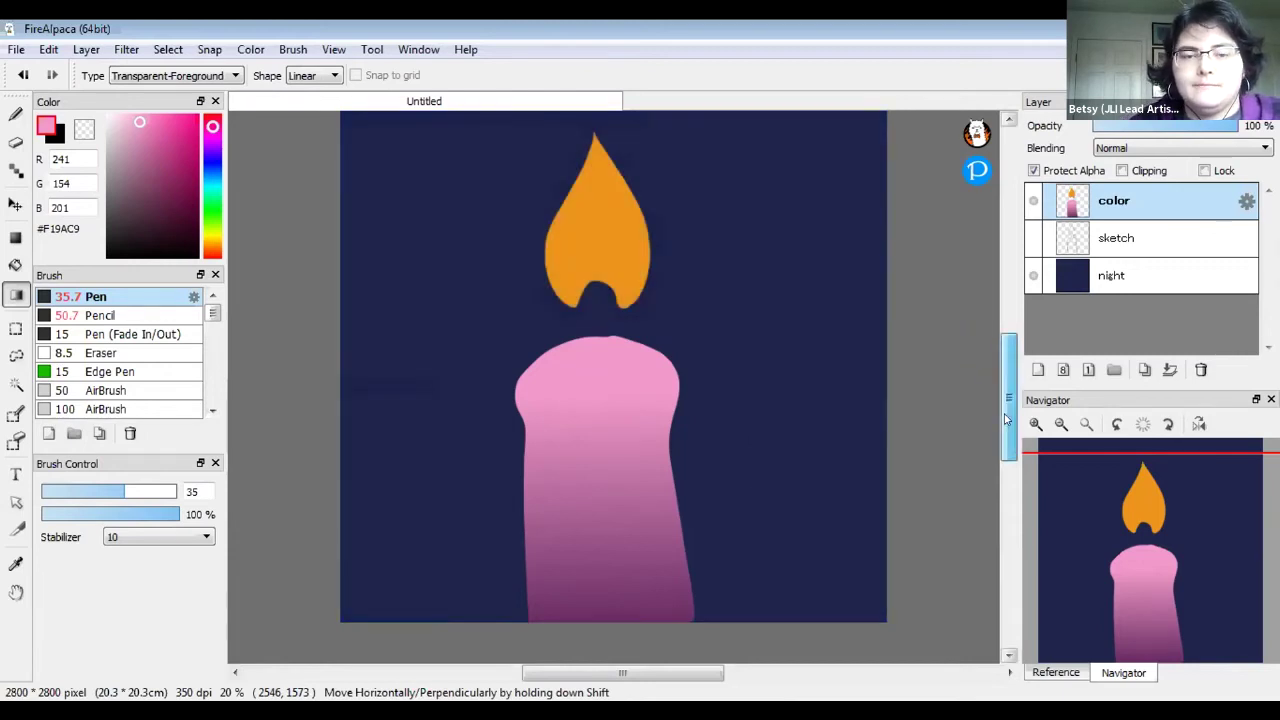
Undo the candle body's pink gradient, then redo it and clear the restored selection
scroll(608, 608, up, 2)
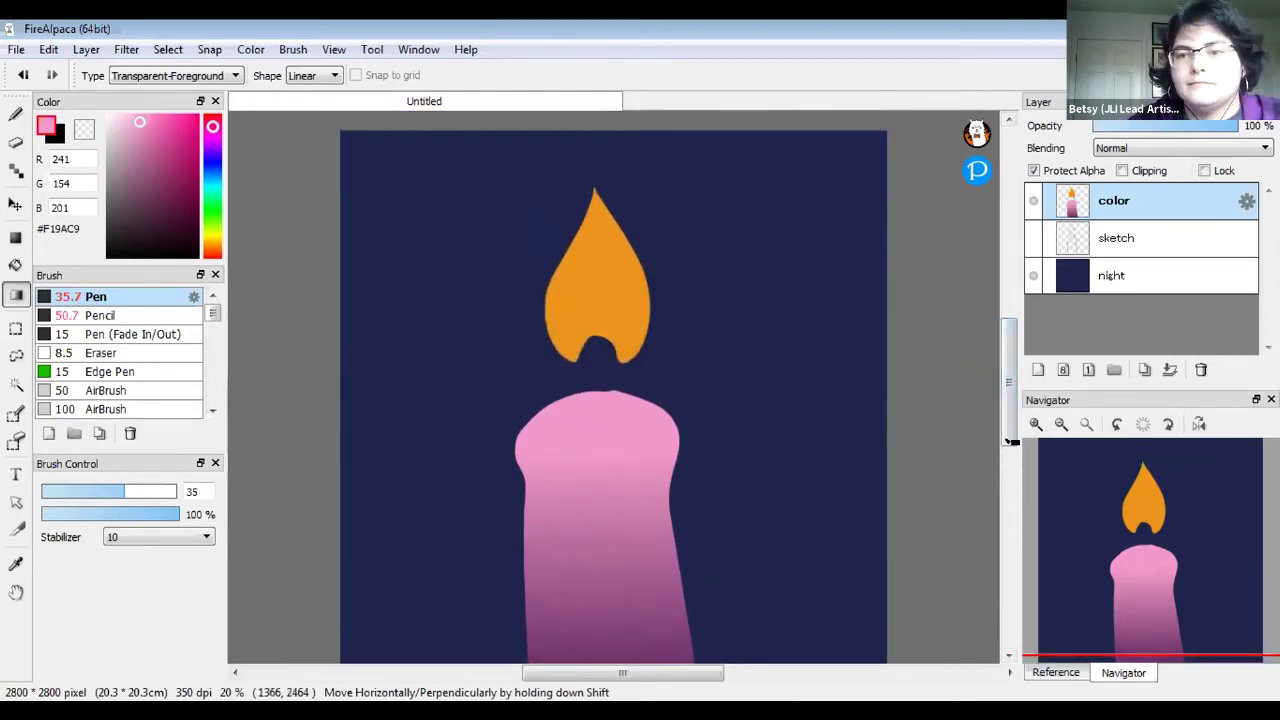
drag(1010, 410, 1010, 416)
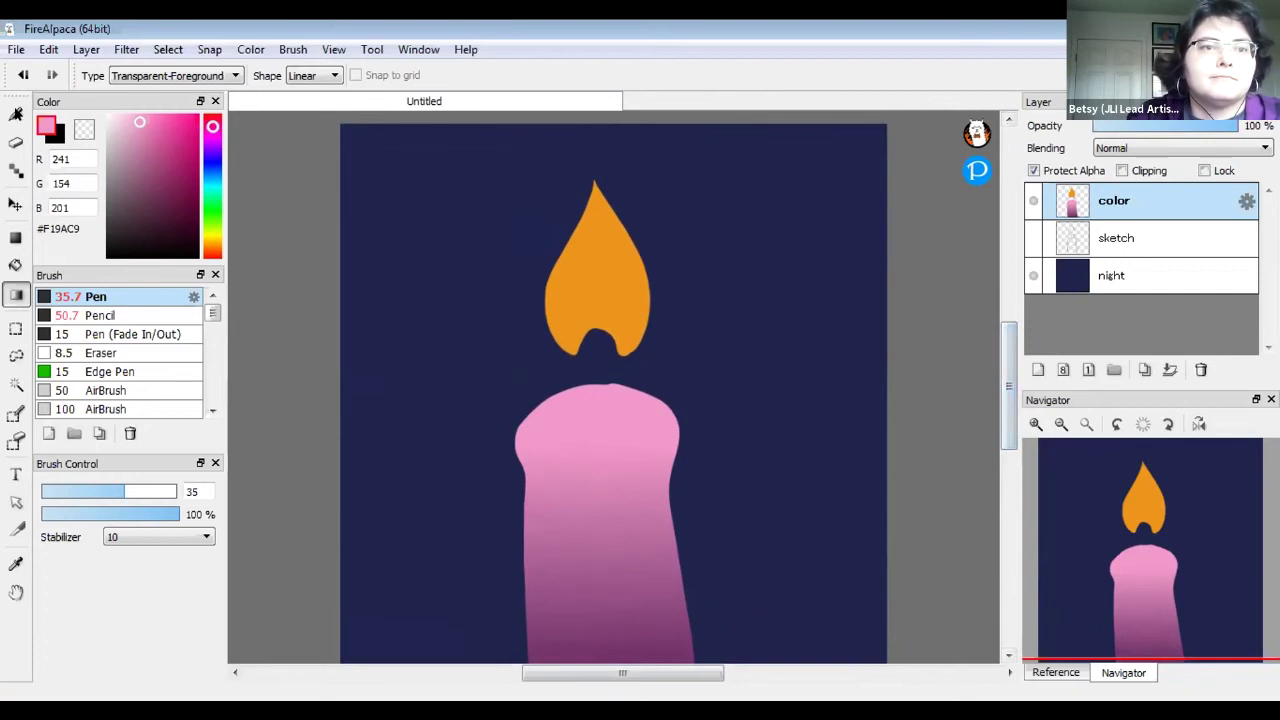
click(15, 114)
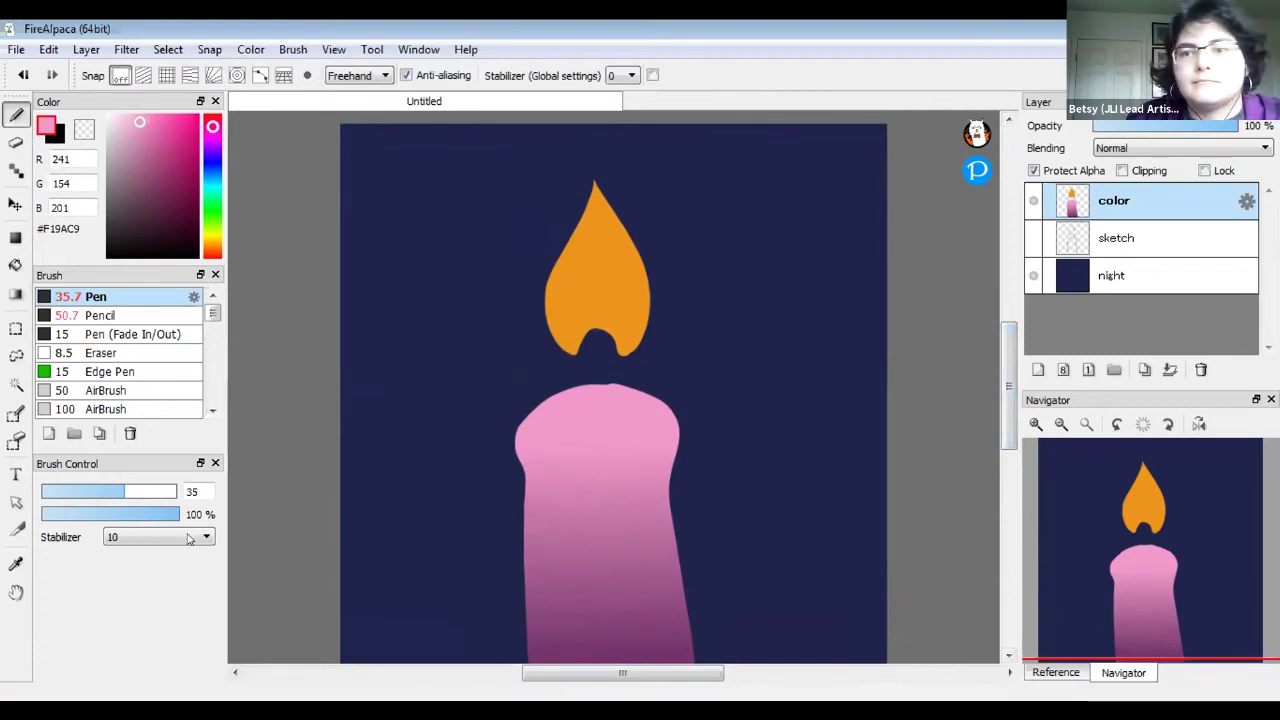
key(x)
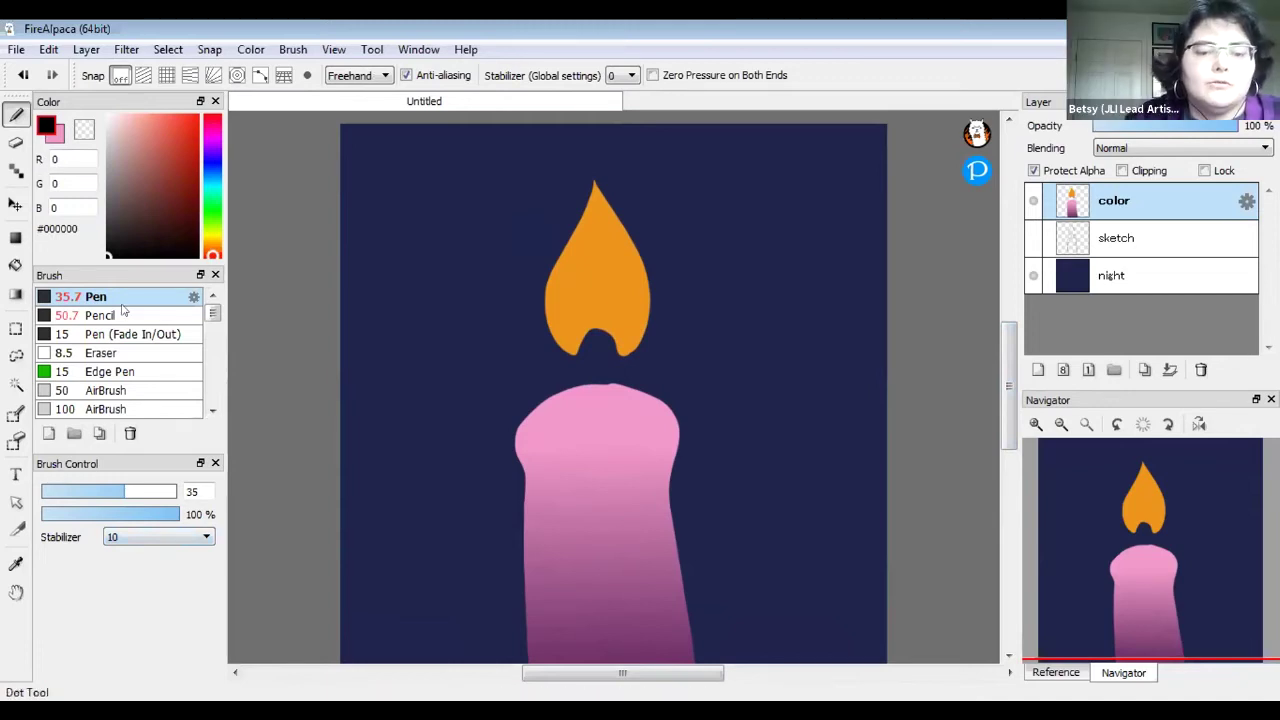
key(ctrl+z)
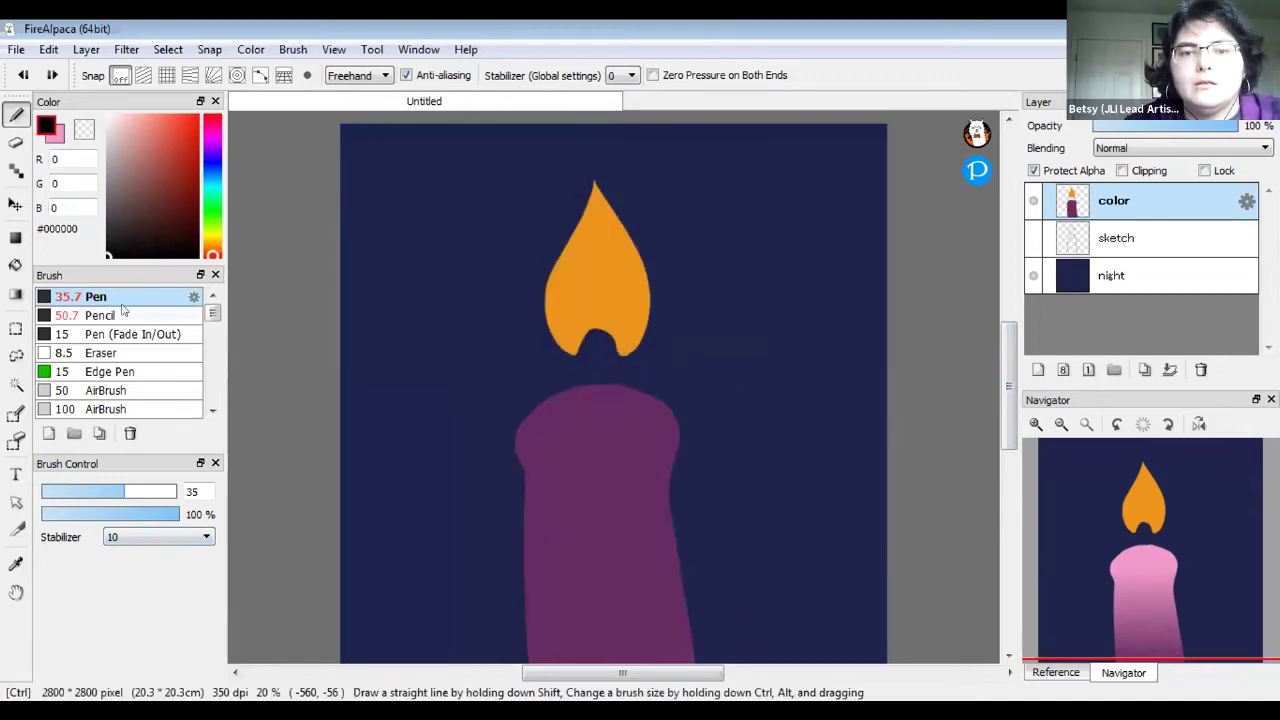
scroll(1008, 390, down, 1)
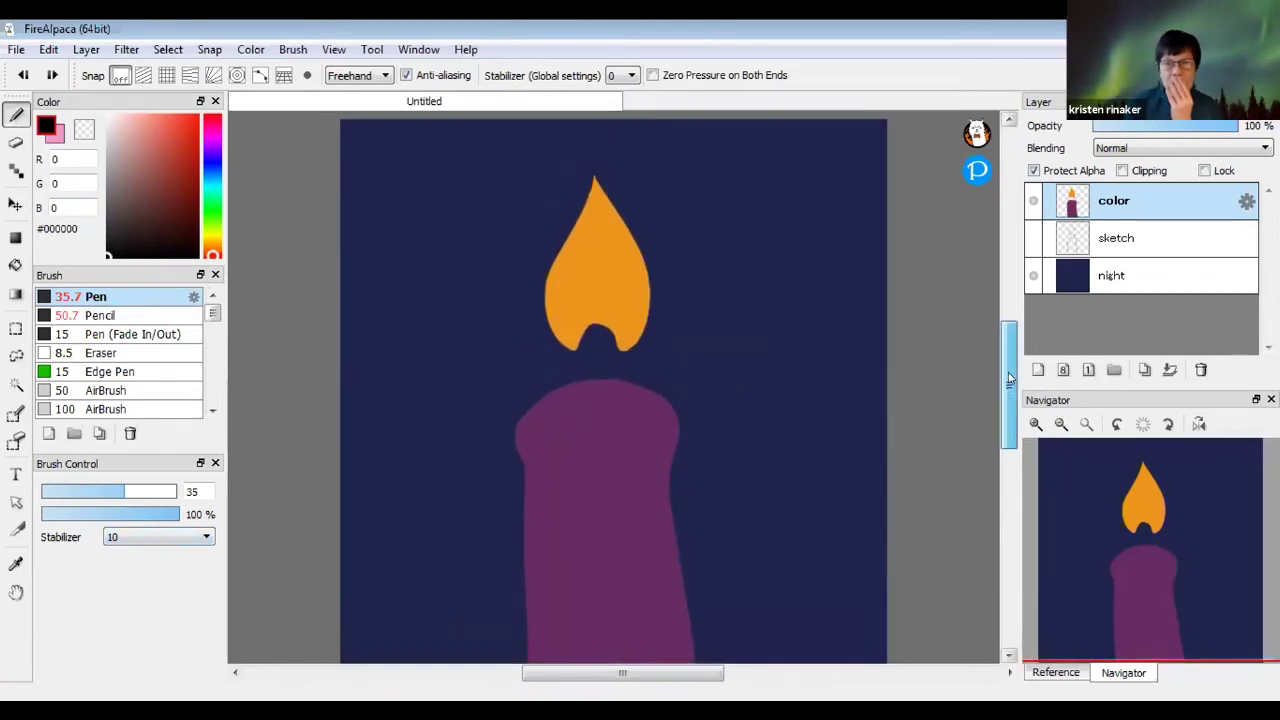
scroll(1008, 387, down, 1)
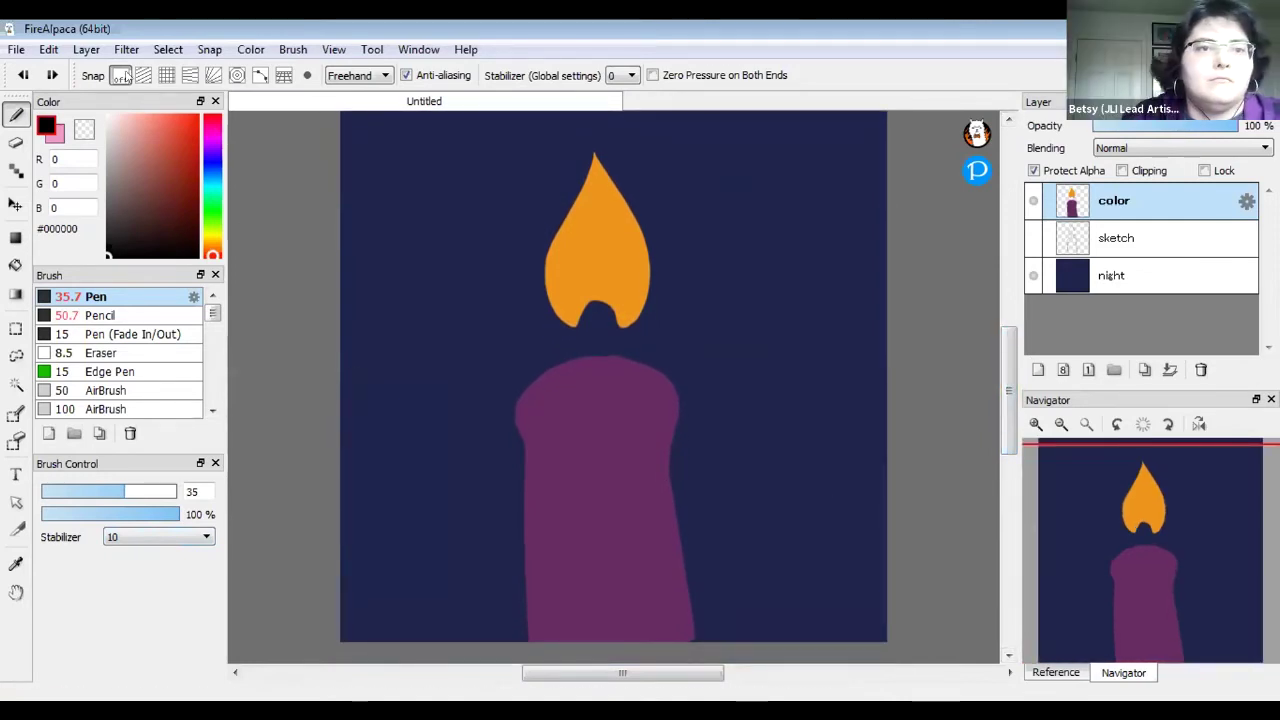
click(52, 75)
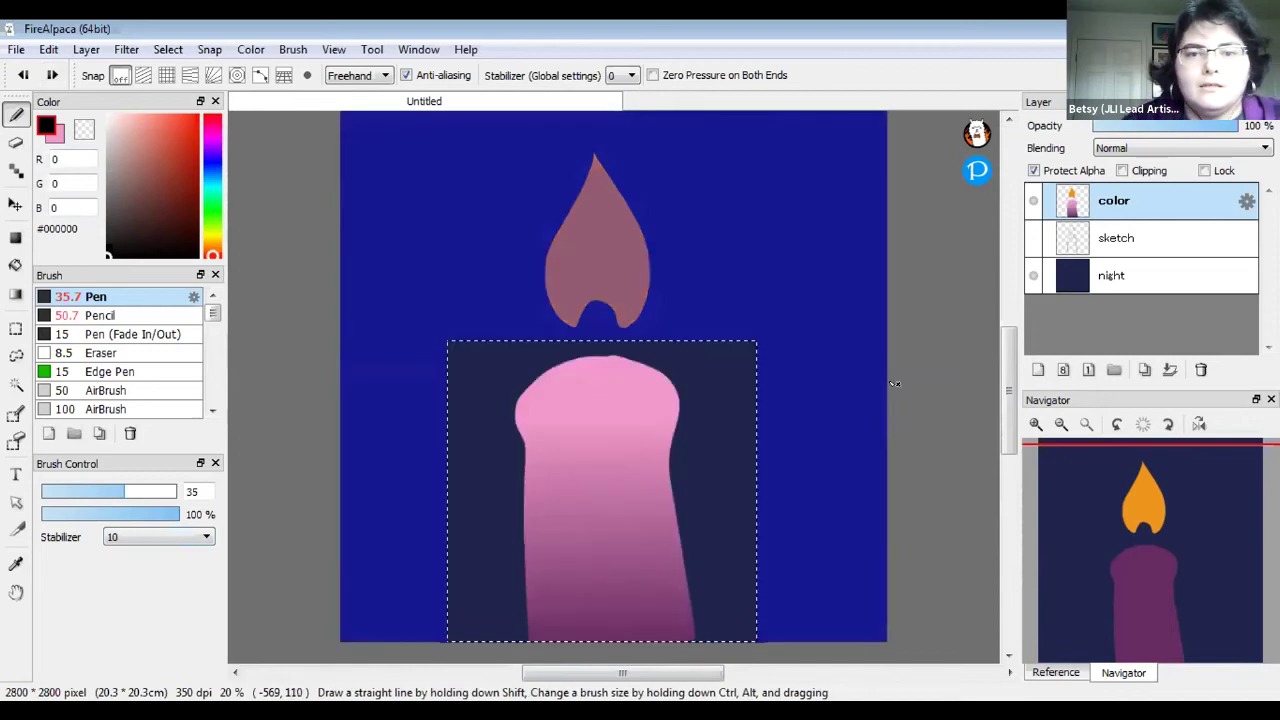
key(ctrl+d)
key(e)
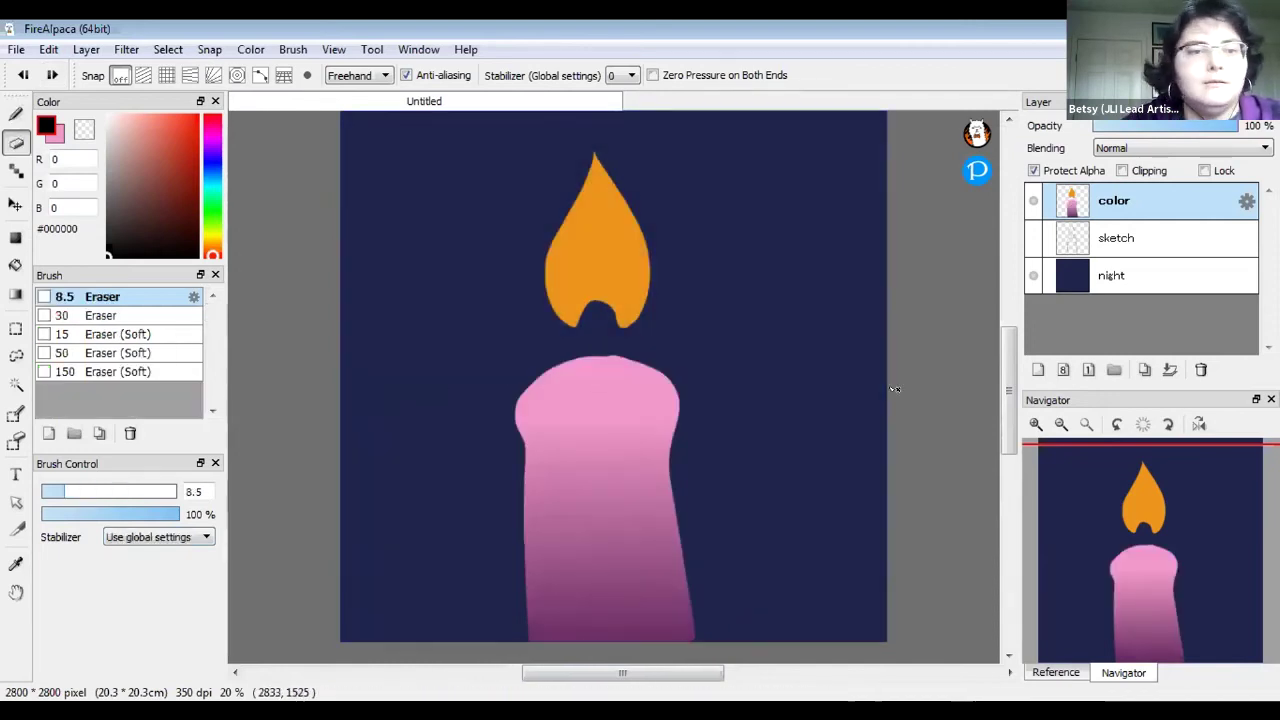
scroll(1010, 372, up, 1)
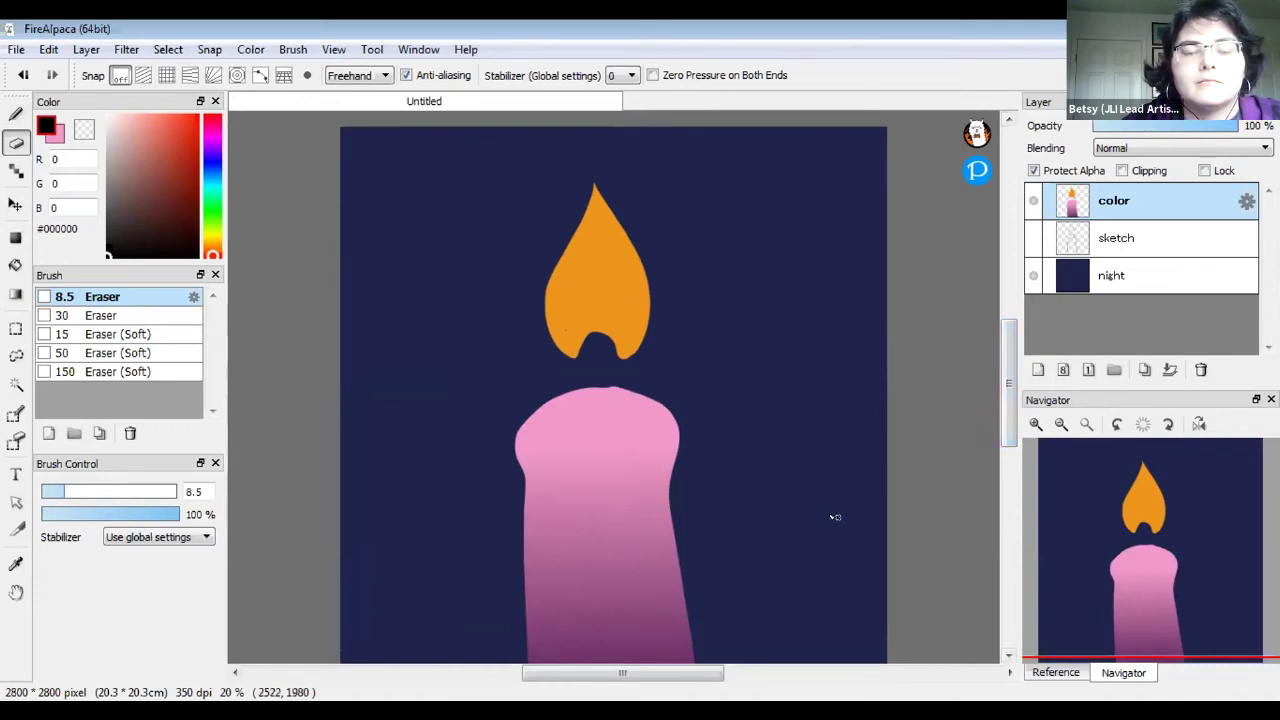
Choose the size 50 AirBrush as the painting brush
click(15, 114)
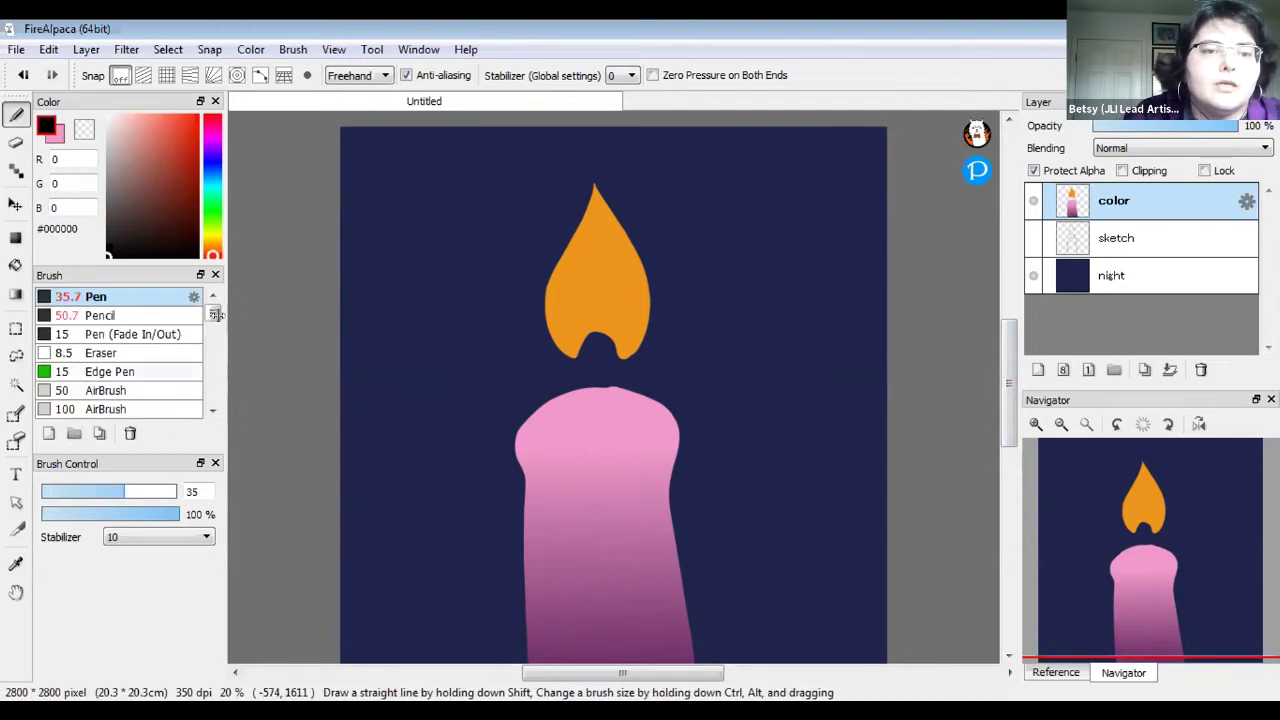
scroll(212, 313, down, 2)
scroll(212, 313, up, 2)
scroll(157, 358, down, 1)
click(128, 353)
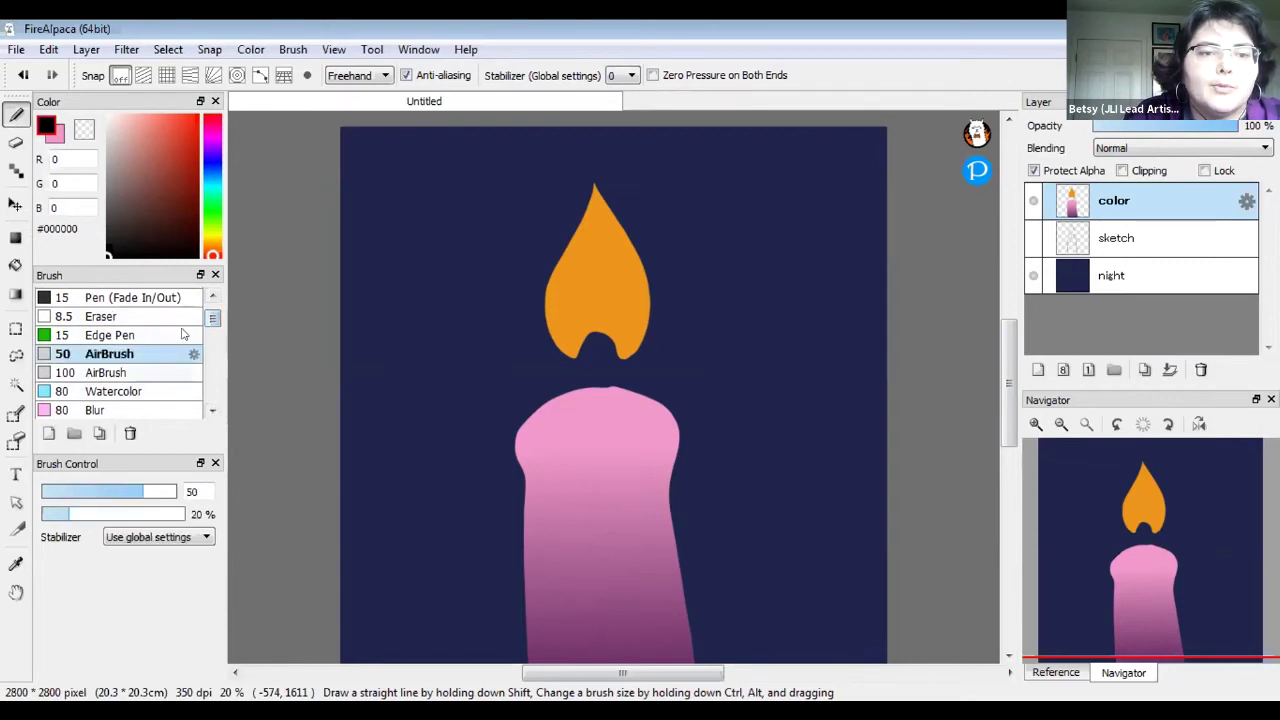
scroll(127, 300, up, 2)
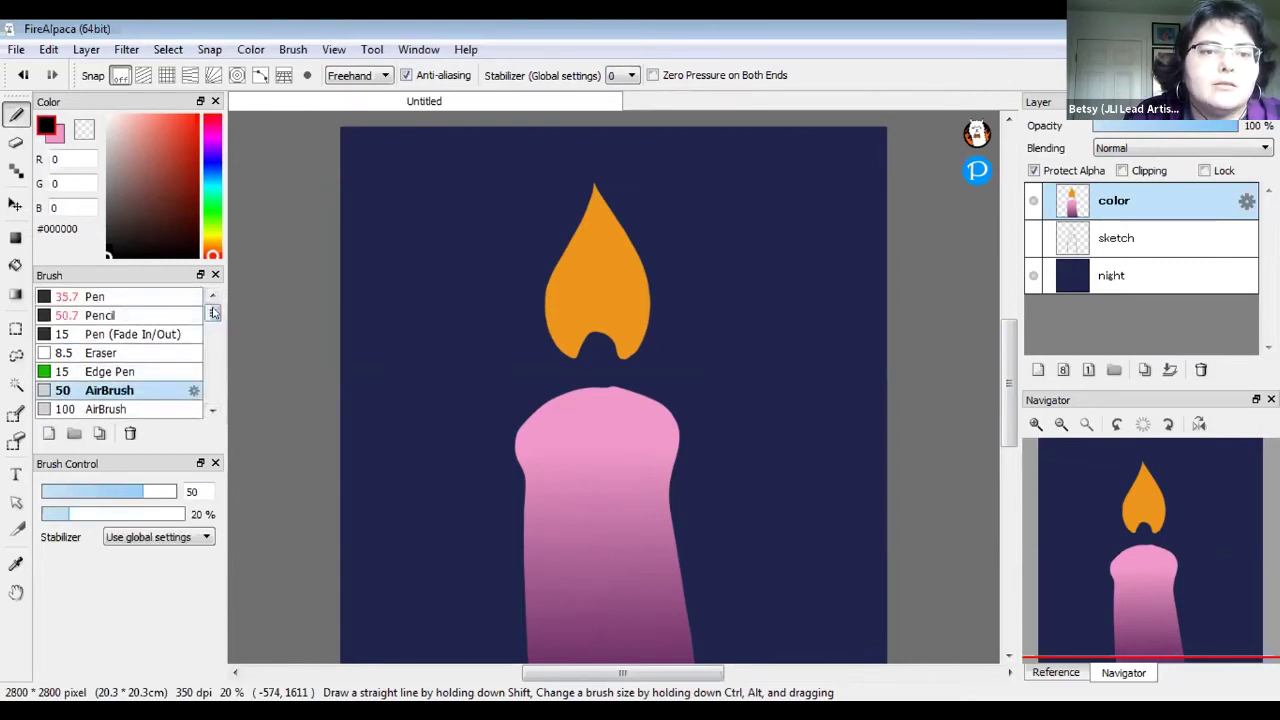
scroll(212, 313, down, 2)
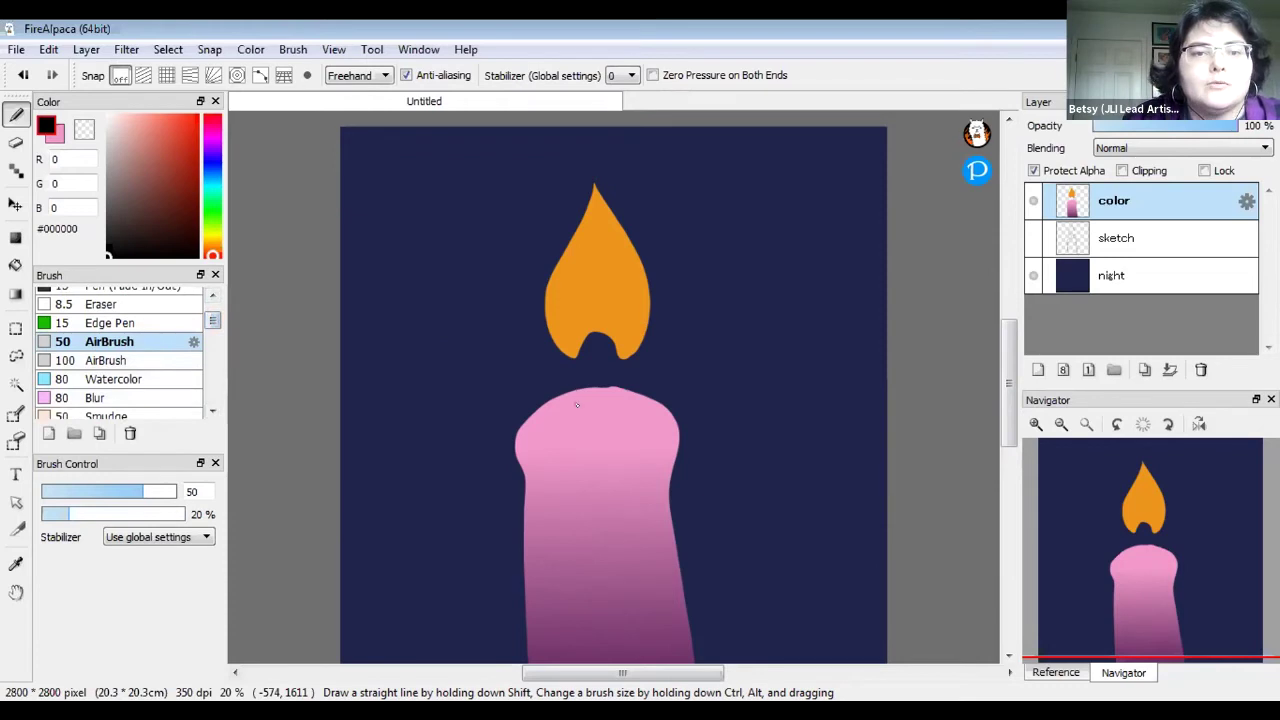
Try airbrushing a small ring in red #D43F2C in the middle of the flame, then undo it
click(180, 137)
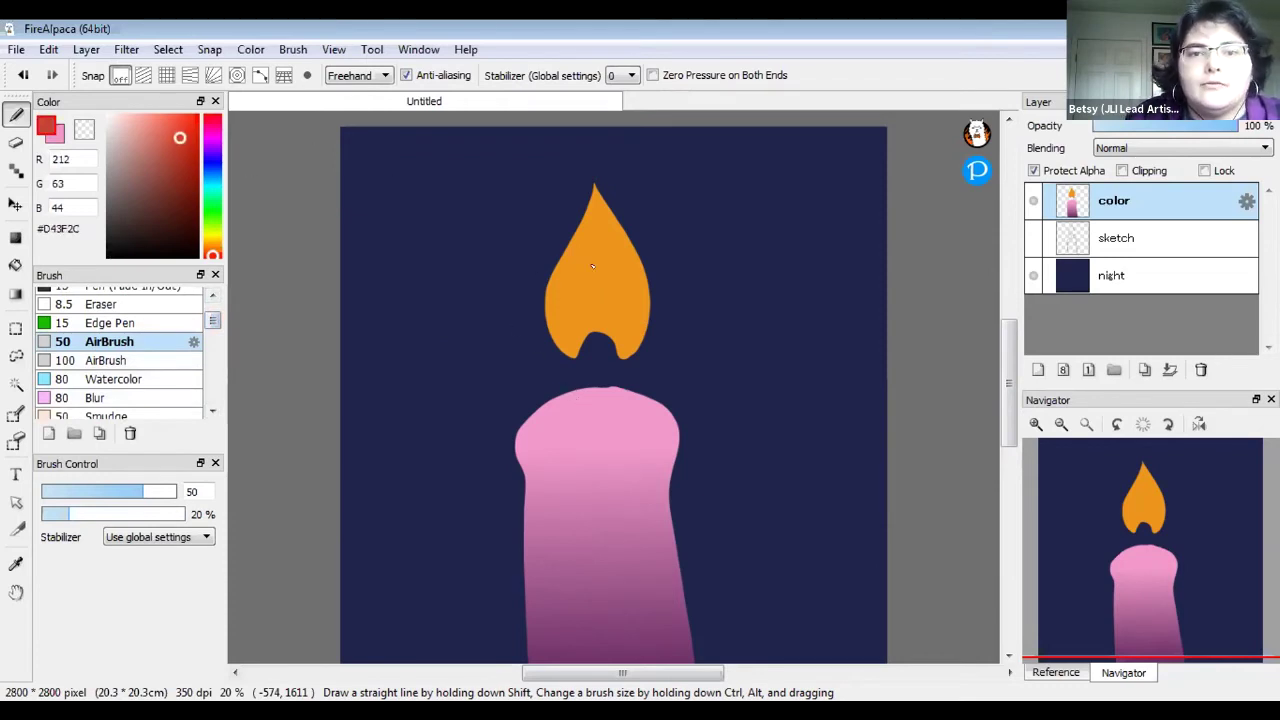
drag(600, 272, 604, 280)
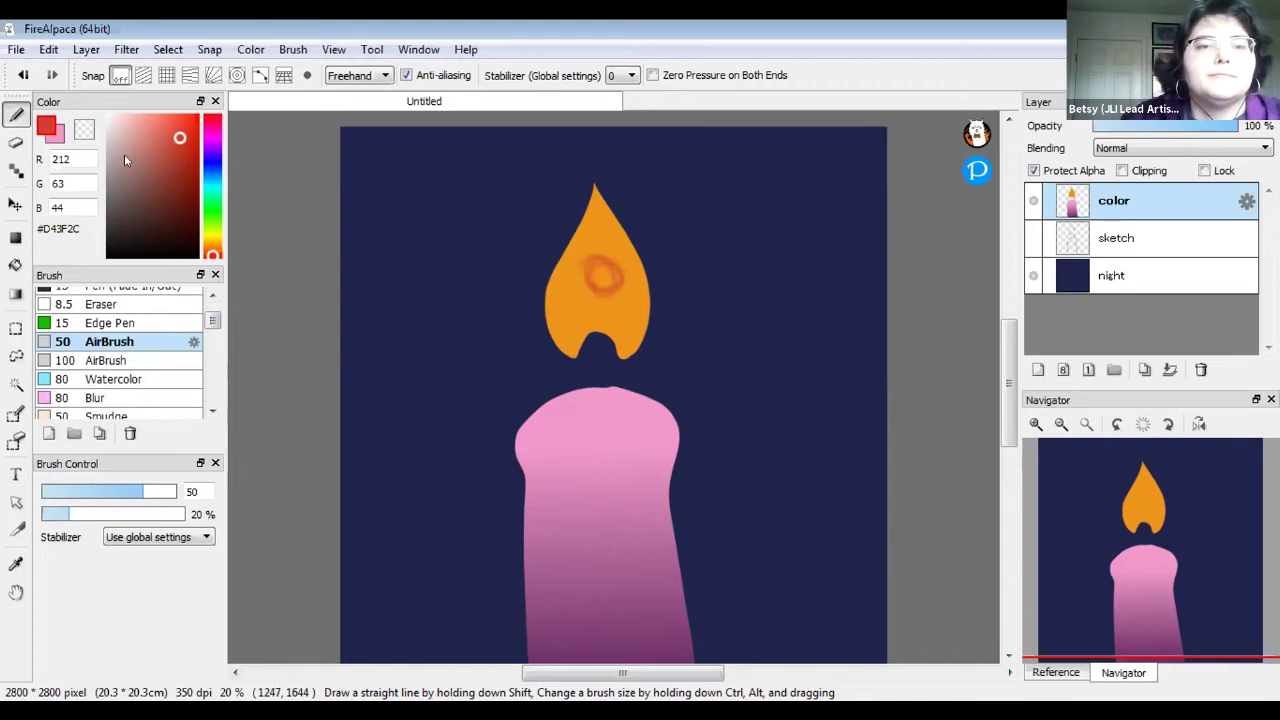
key(ctrl+z)
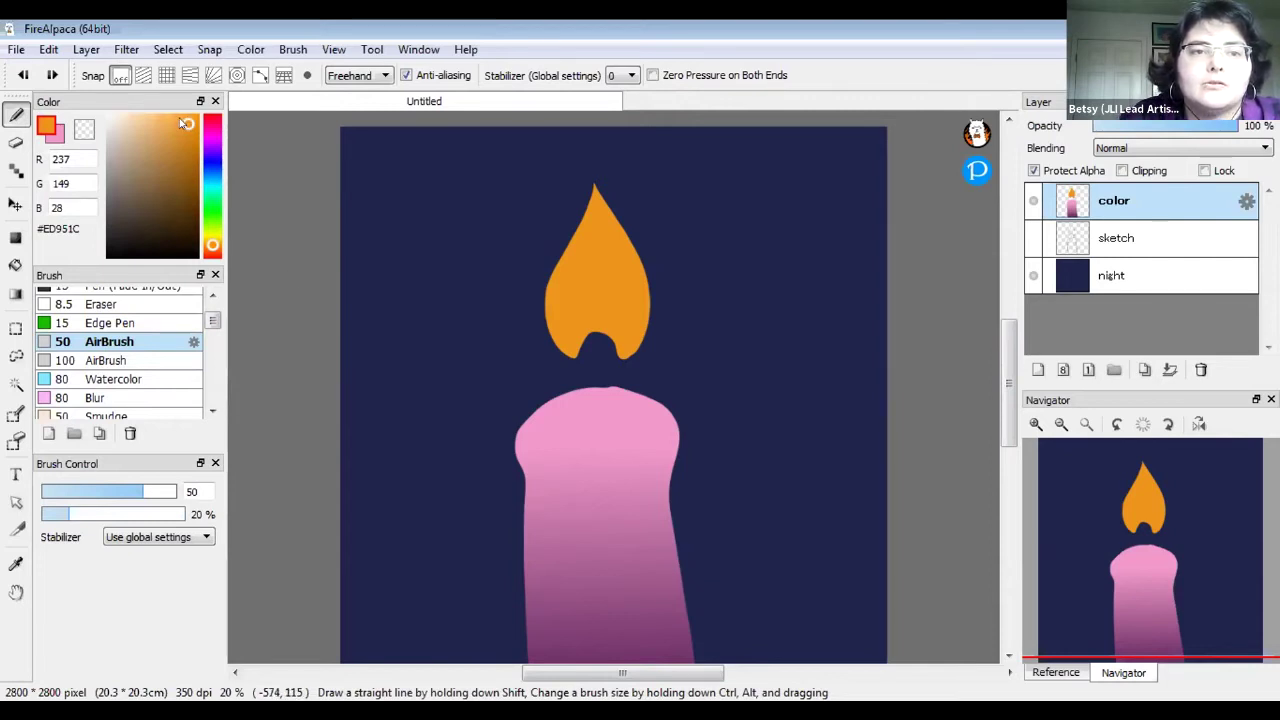
Airbrush the flame's interior with light orange #ECB05E at brush size 159, leaving the darker orange around the edge
drag(172, 125, 157, 122)
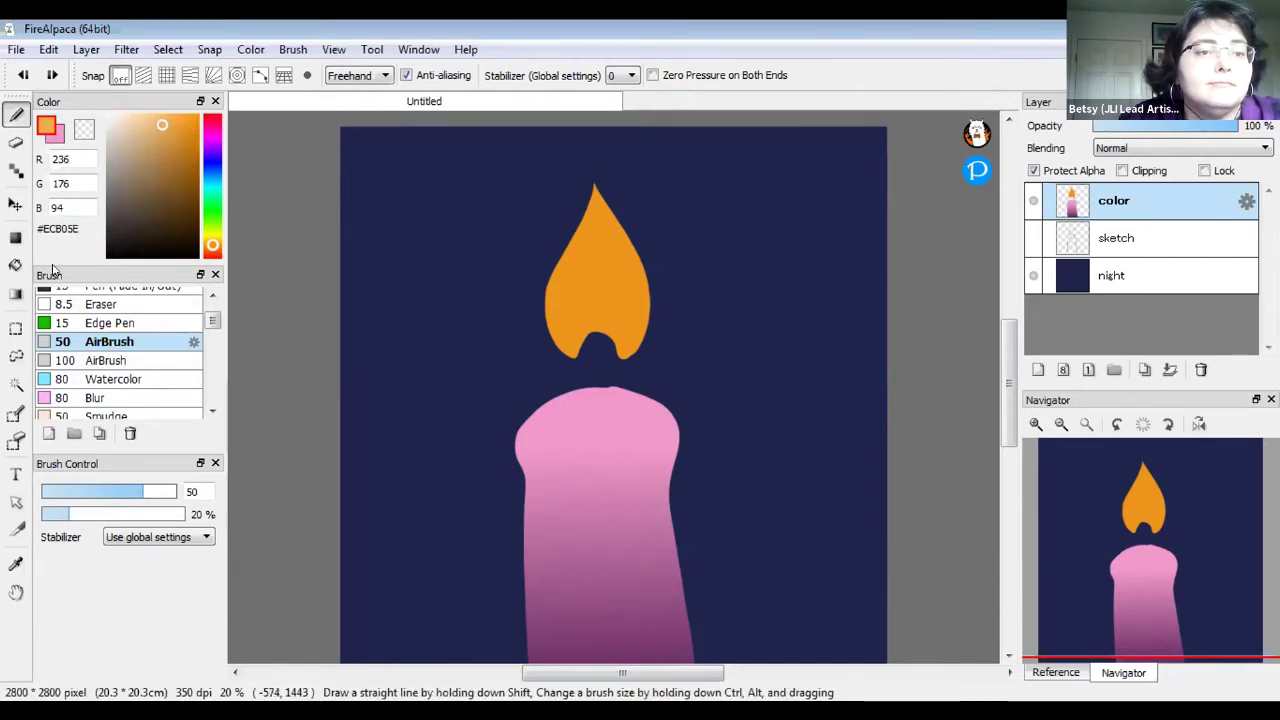
drag(146, 493, 310, 448)
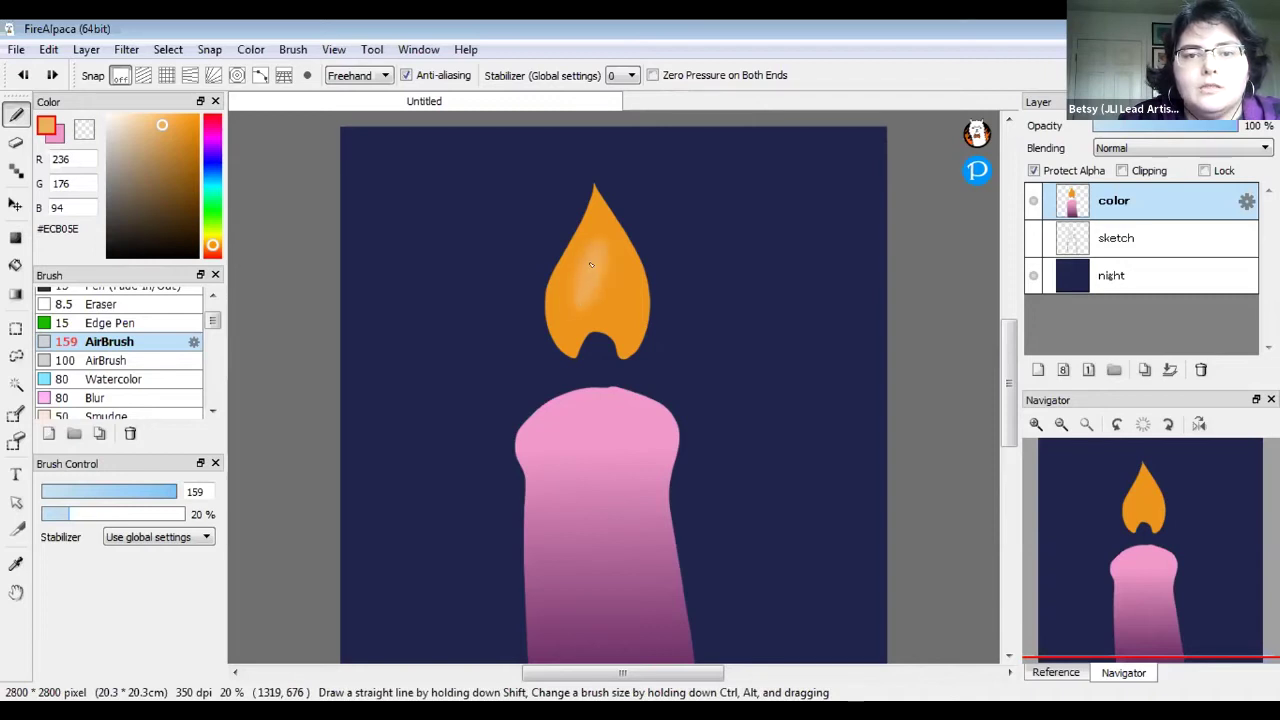
mouse_move(604, 277)
mouse_down()
mouse_move(614, 300)
mouse_move(595, 219)
mouse_up()
drag(617, 262, 576, 295)
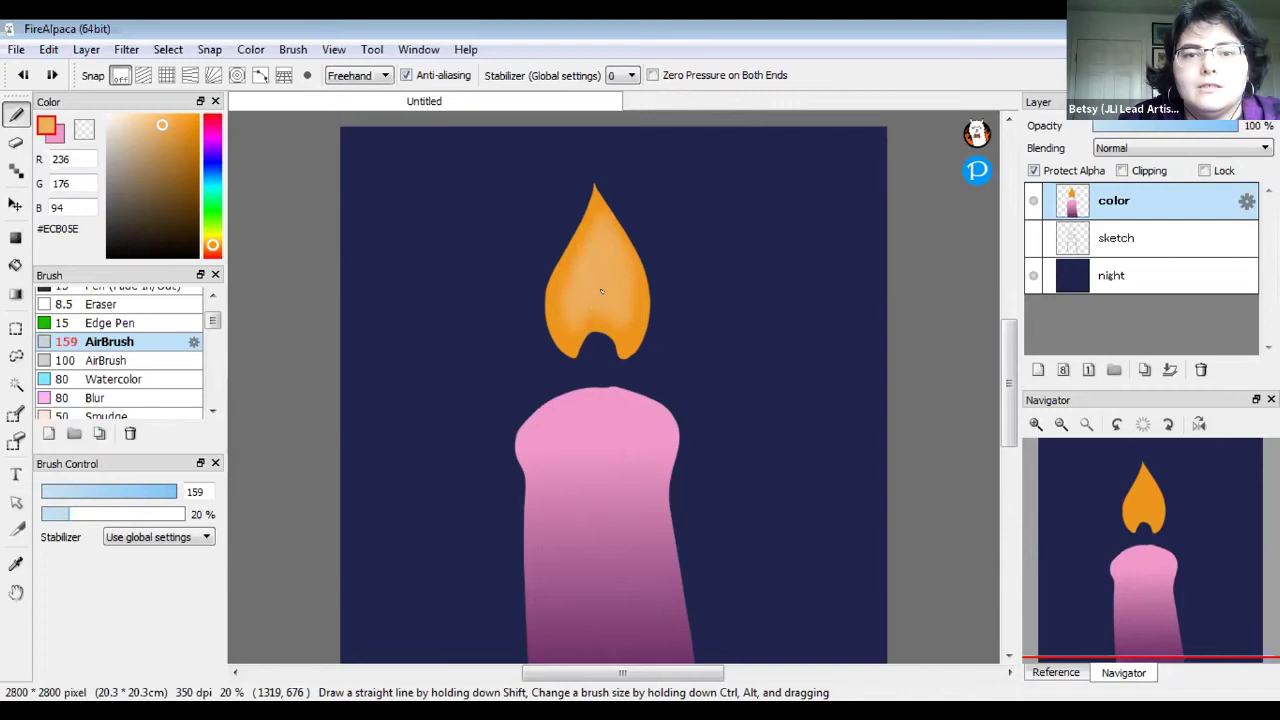
drag(624, 308, 595, 321)
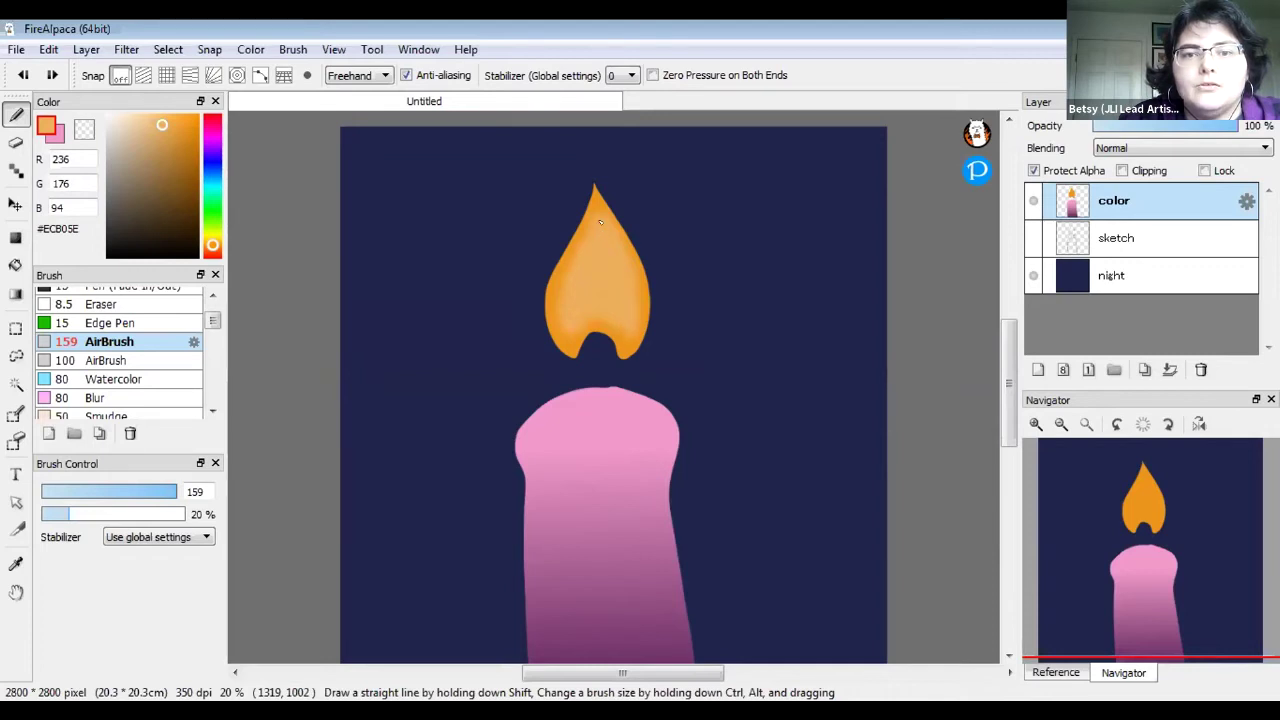
Airbrush a smaller yellow #F1D355 area inside the flame, raising the brush opacity to 100%
click(1036, 424)
scroll(650, 300, up, 2)
scroll(523, 220, up, 3)
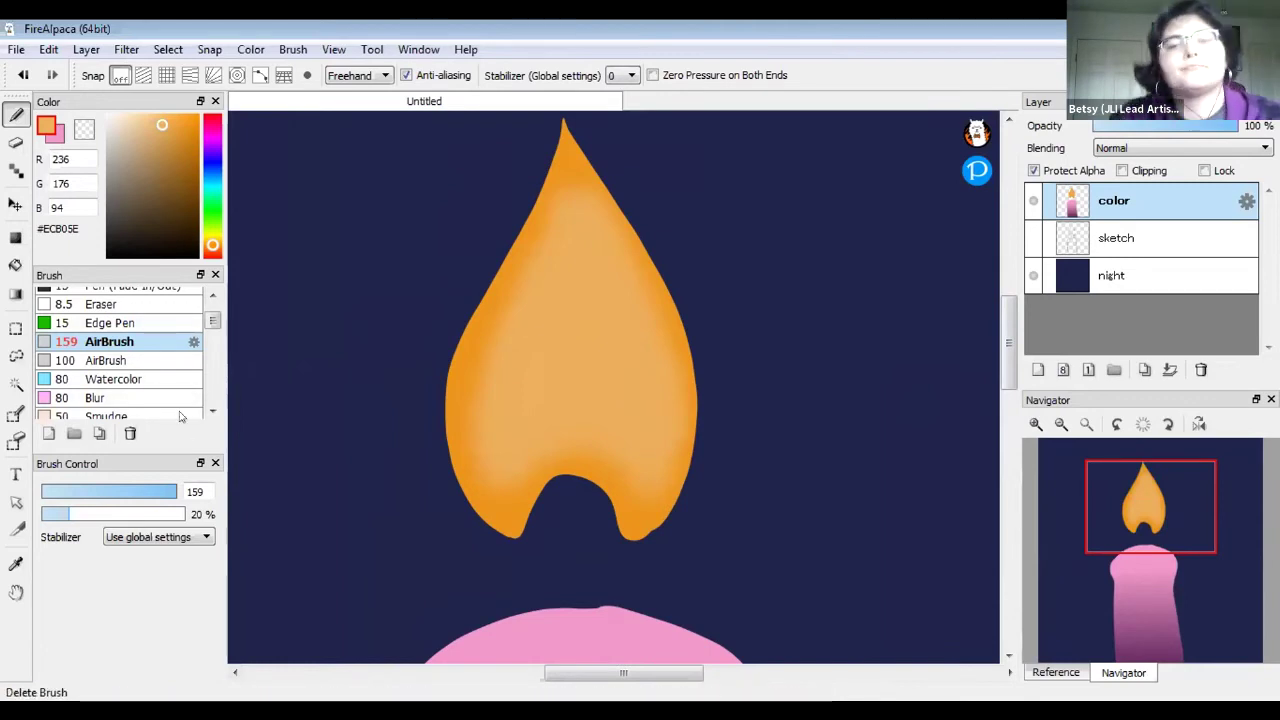
click(212, 243)
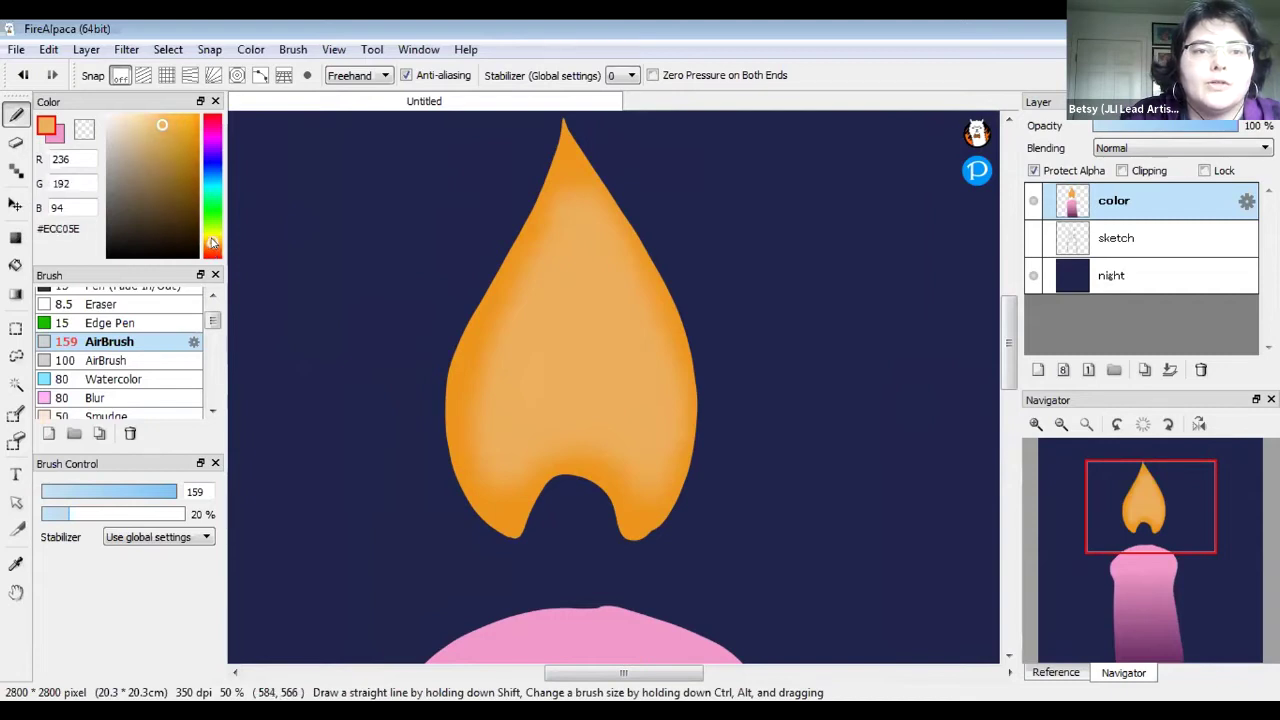
drag(181, 128, 178, 122)
click(212, 241)
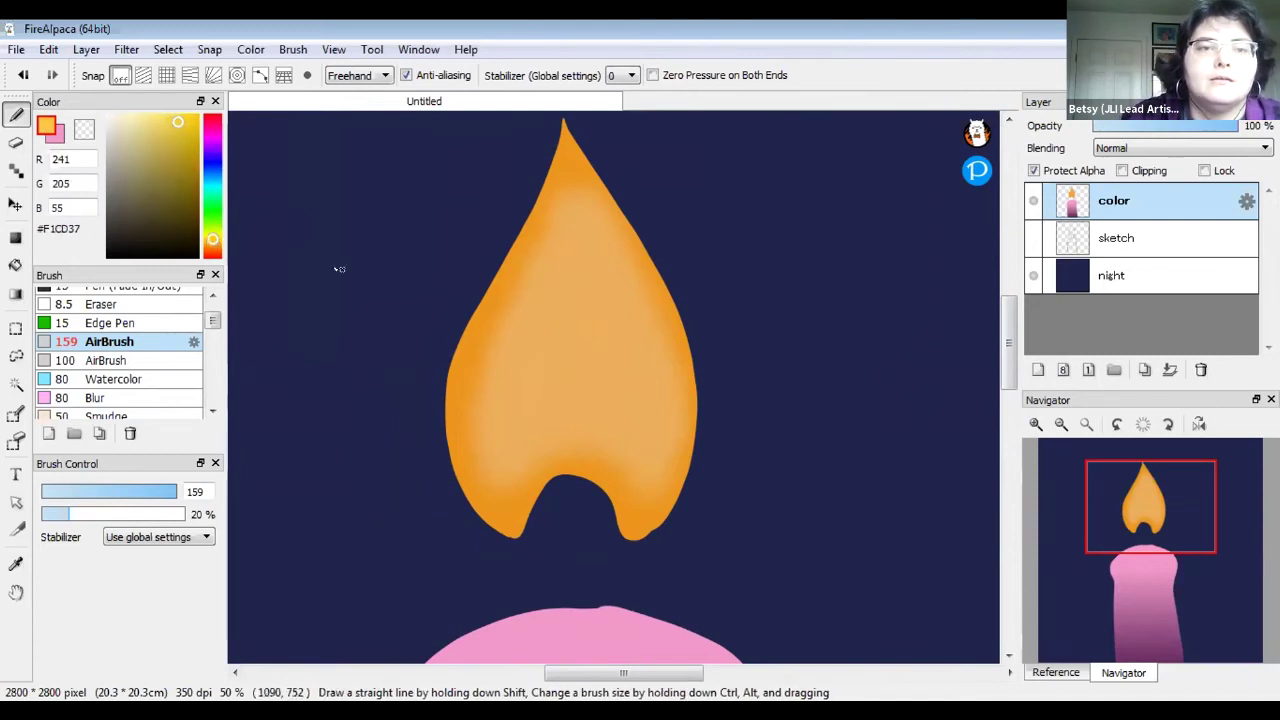
drag(163, 122, 166, 122)
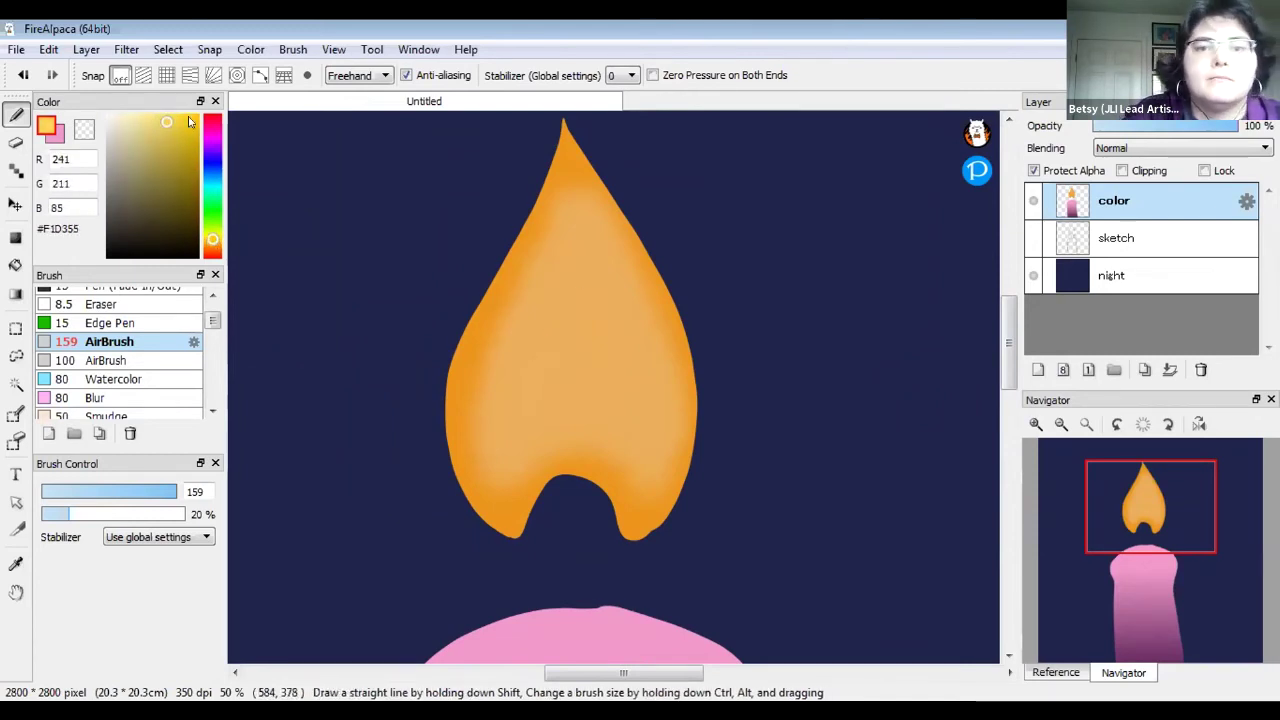
mouse_move(572, 262)
mouse_down()
mouse_move(533, 386)
mouse_move(571, 278)
mouse_up()
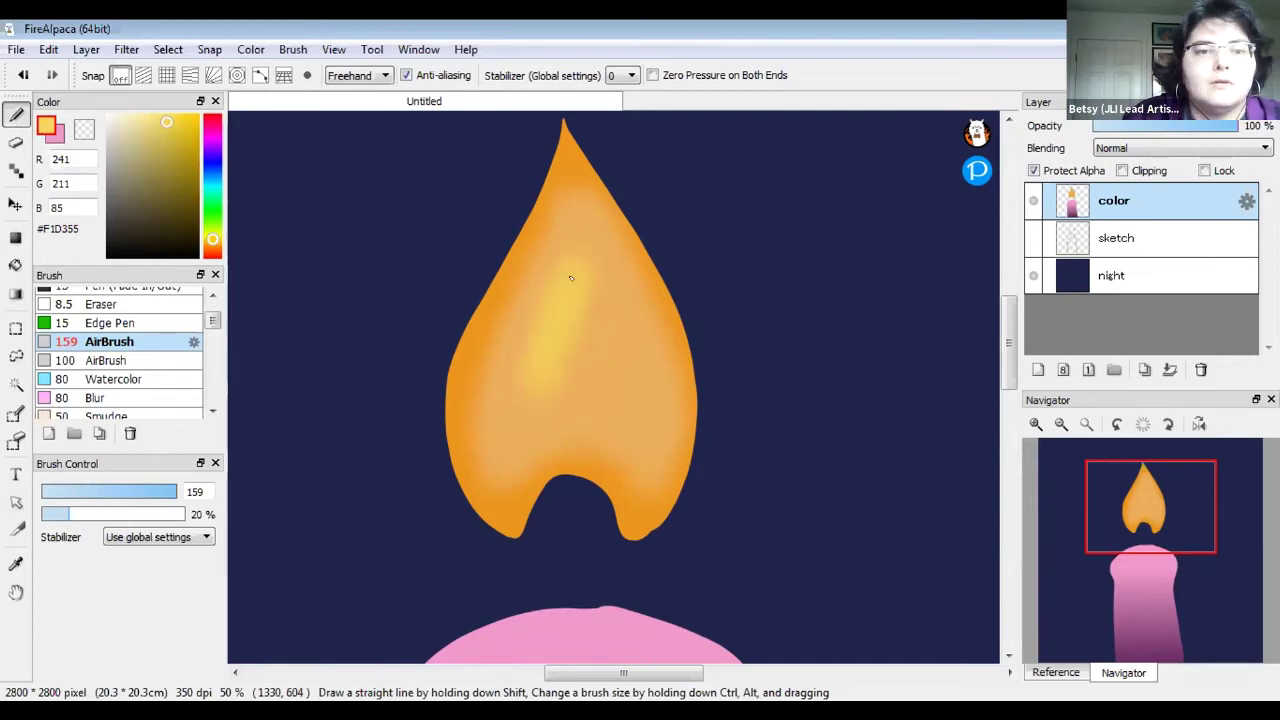
drag(170, 513, 184, 513)
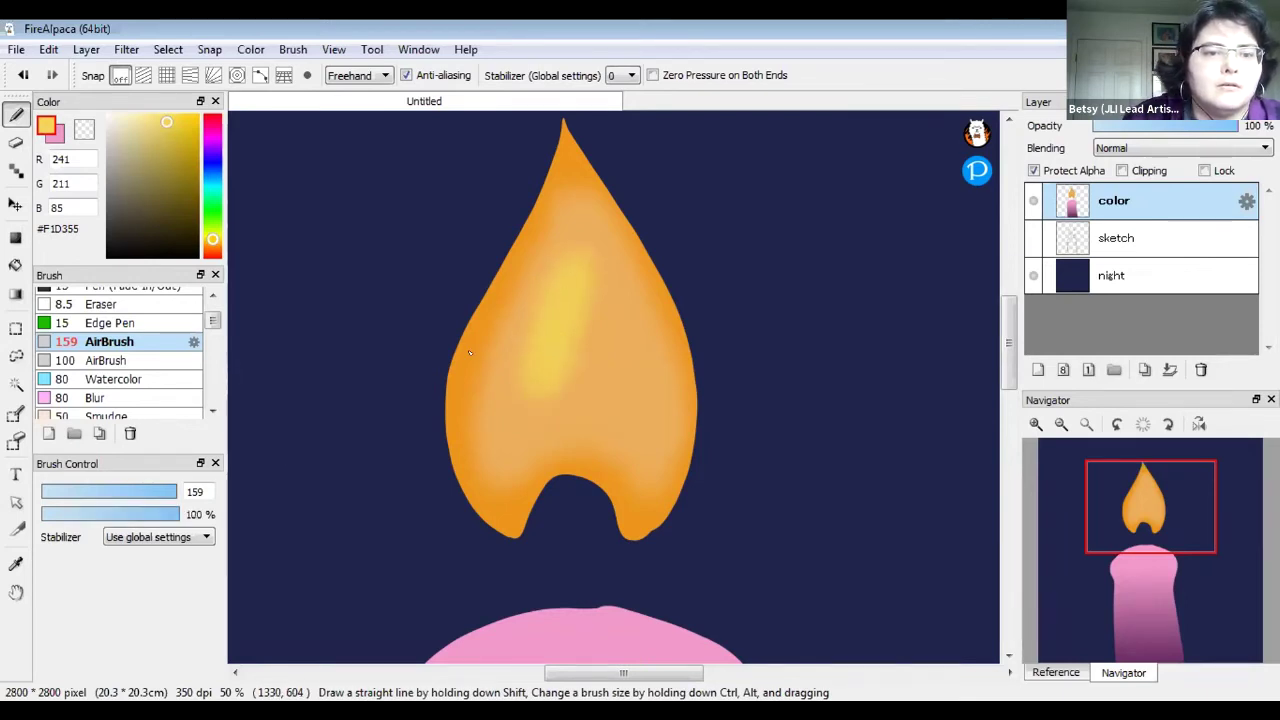
mouse_move(558, 258)
mouse_down()
mouse_move(520, 396)
mouse_move(552, 410)
mouse_move(615, 337)
mouse_up()
drag(641, 445, 645, 411)
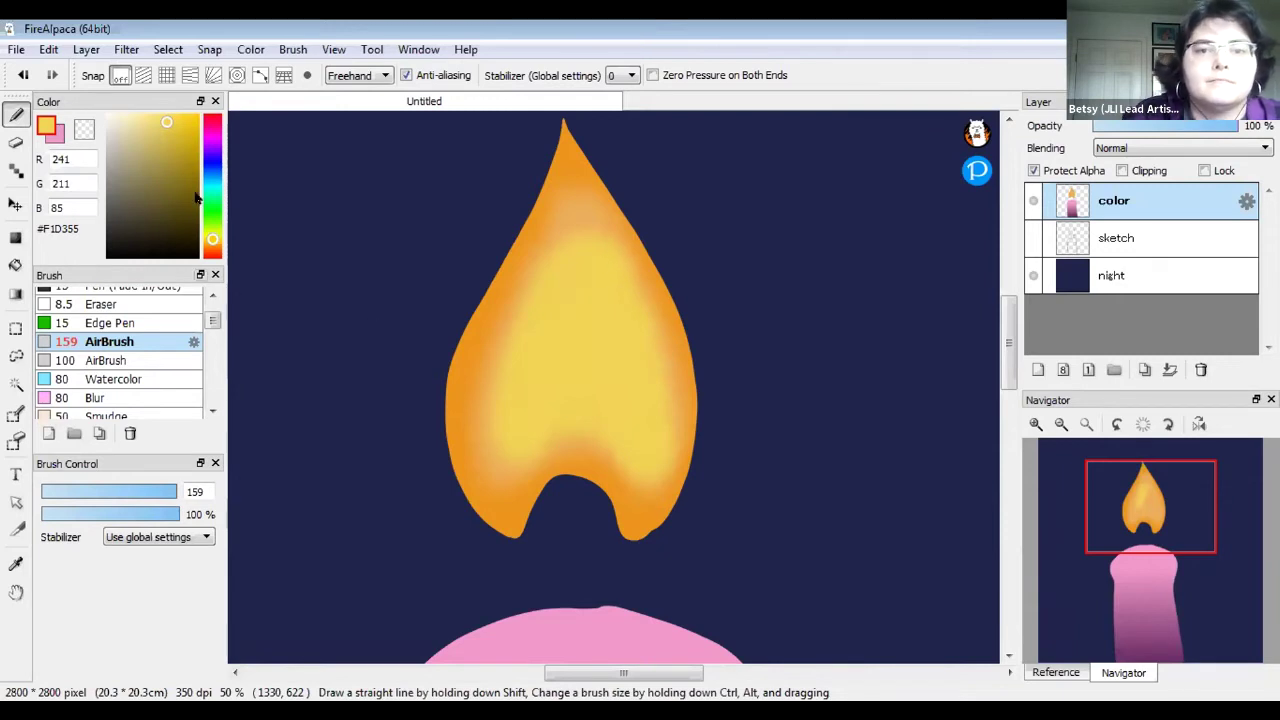
Airbrush the flame's core with pale yellow #F1DE8E and its very center with near-white #FFFBEE and #FBFAF9
drag(155, 119, 144, 121)
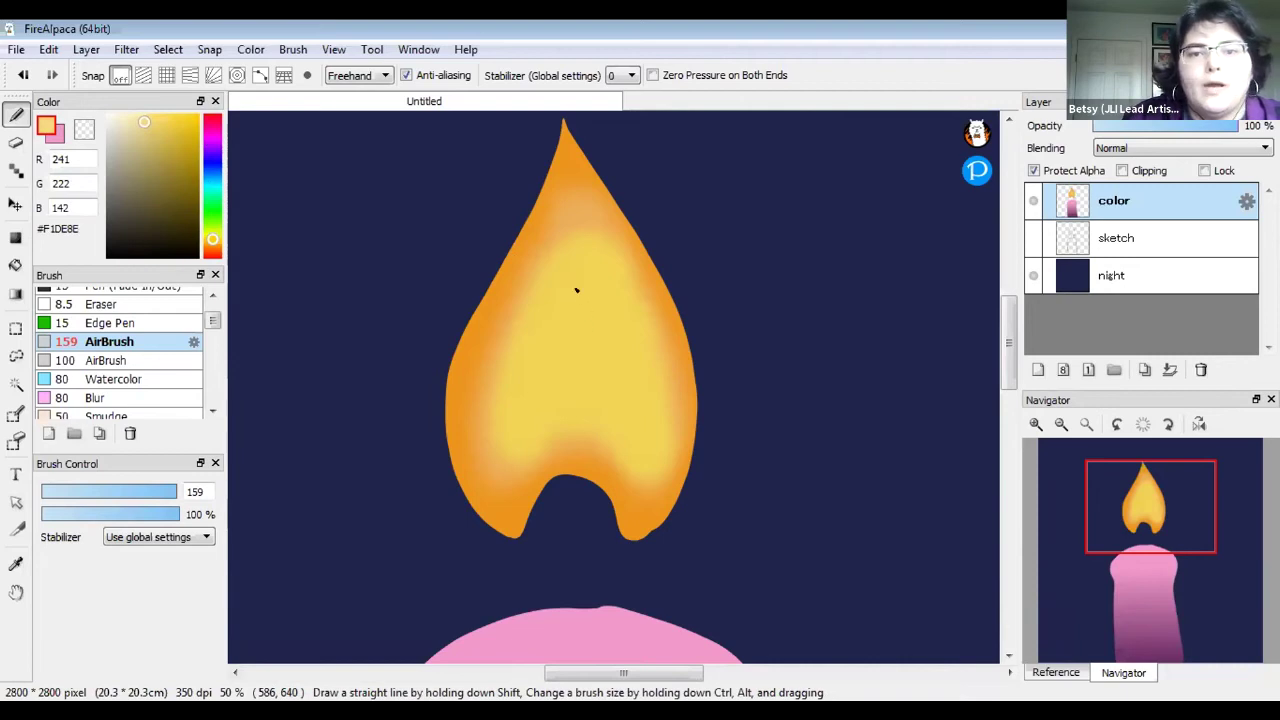
mouse_move(560, 388)
mouse_down()
mouse_move(564, 323)
mouse_move(610, 402)
mouse_up()
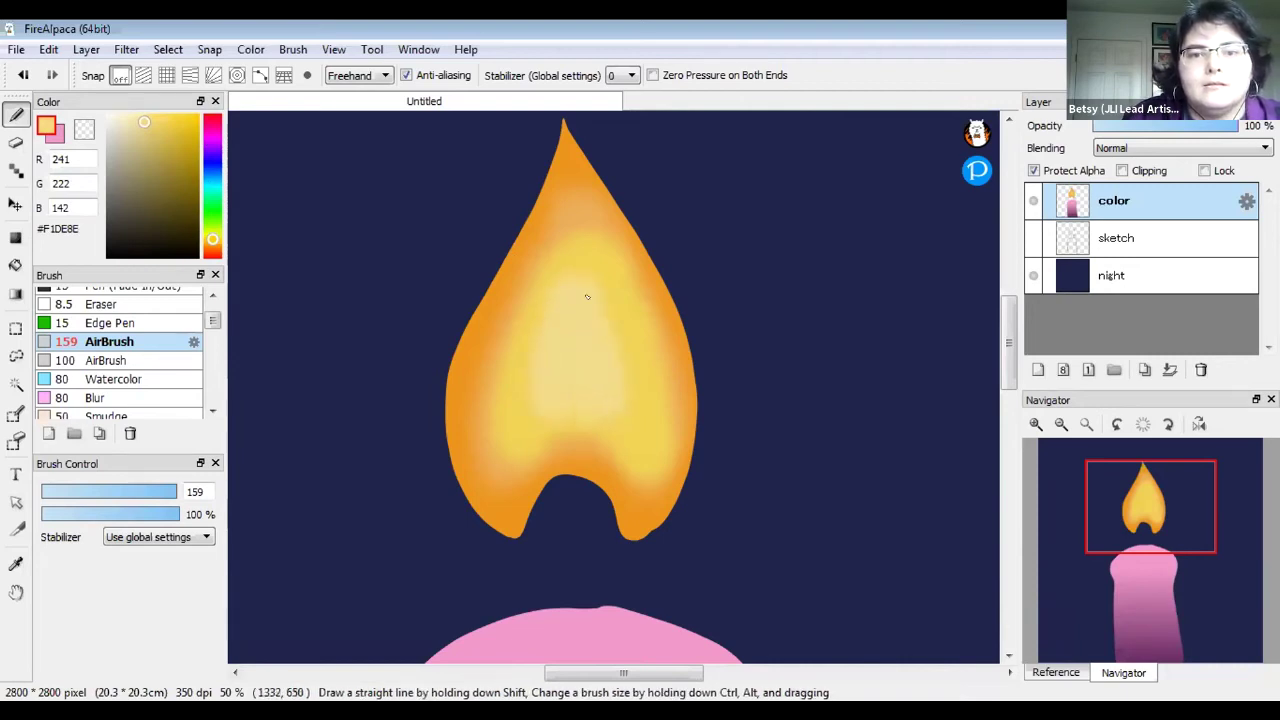
drag(115, 121, 112, 116)
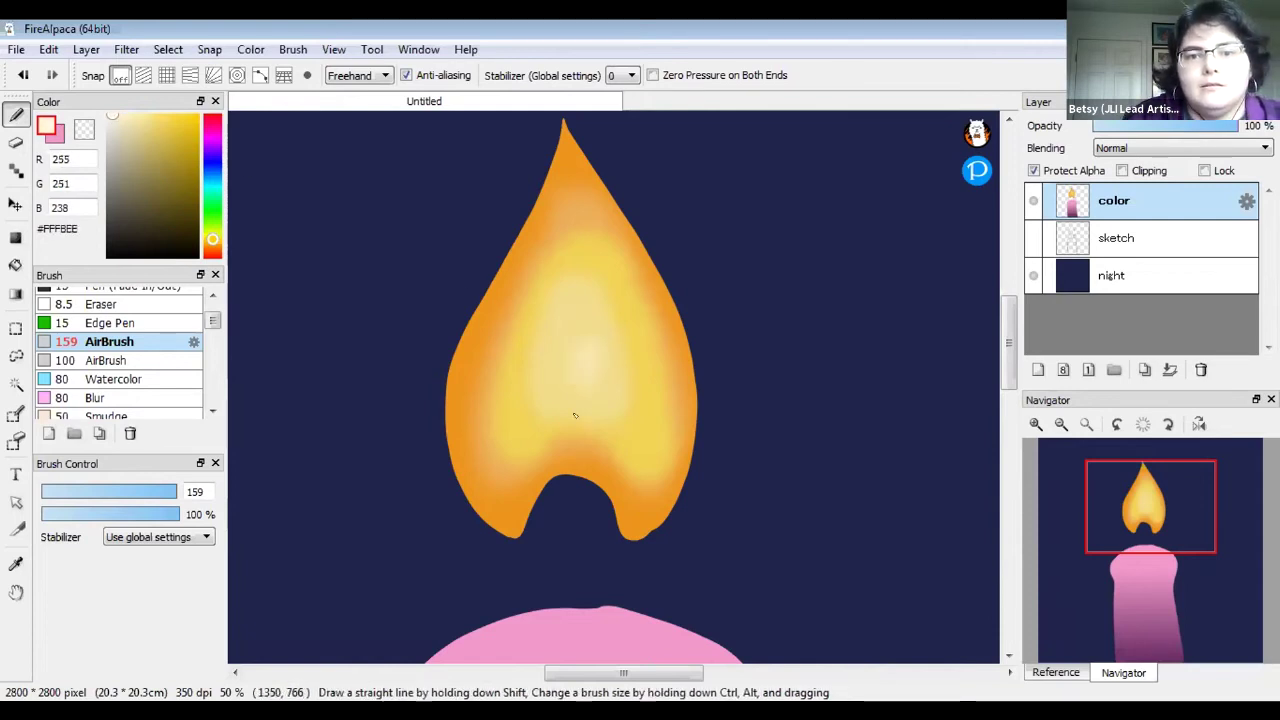
drag(580, 328, 587, 418)
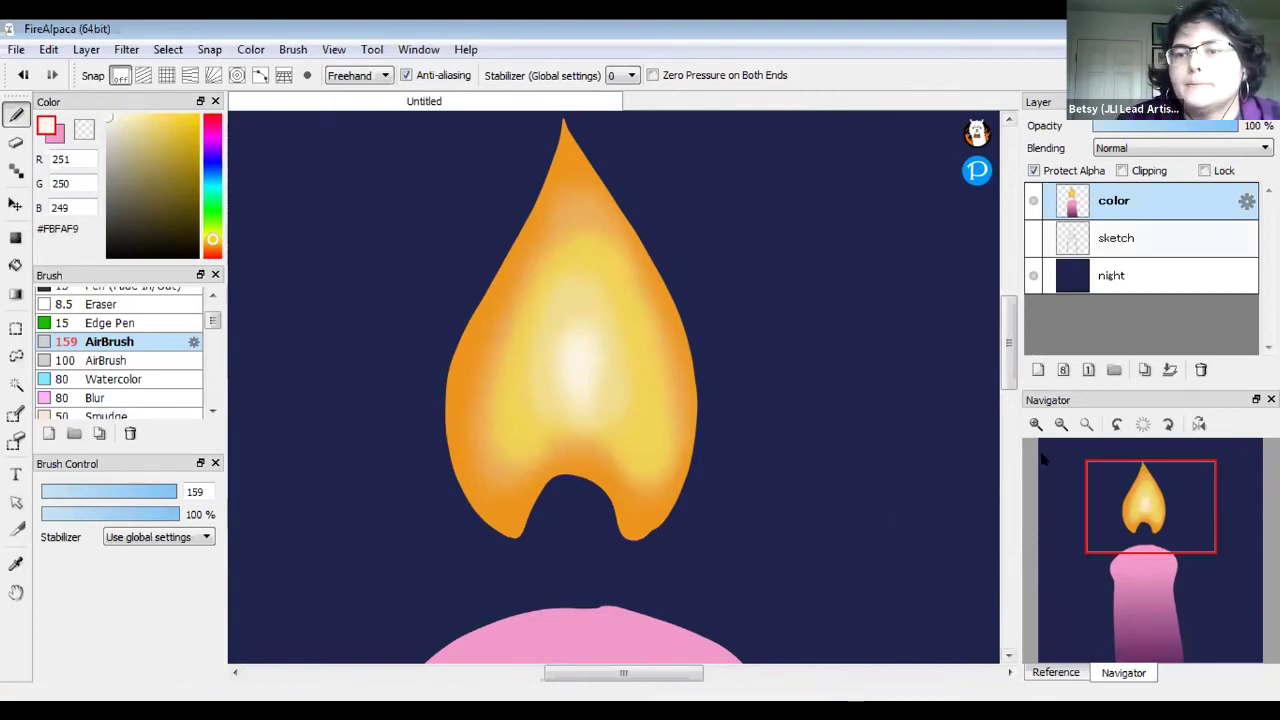
click(1061, 424)
scroll(636, 278, down, 3)
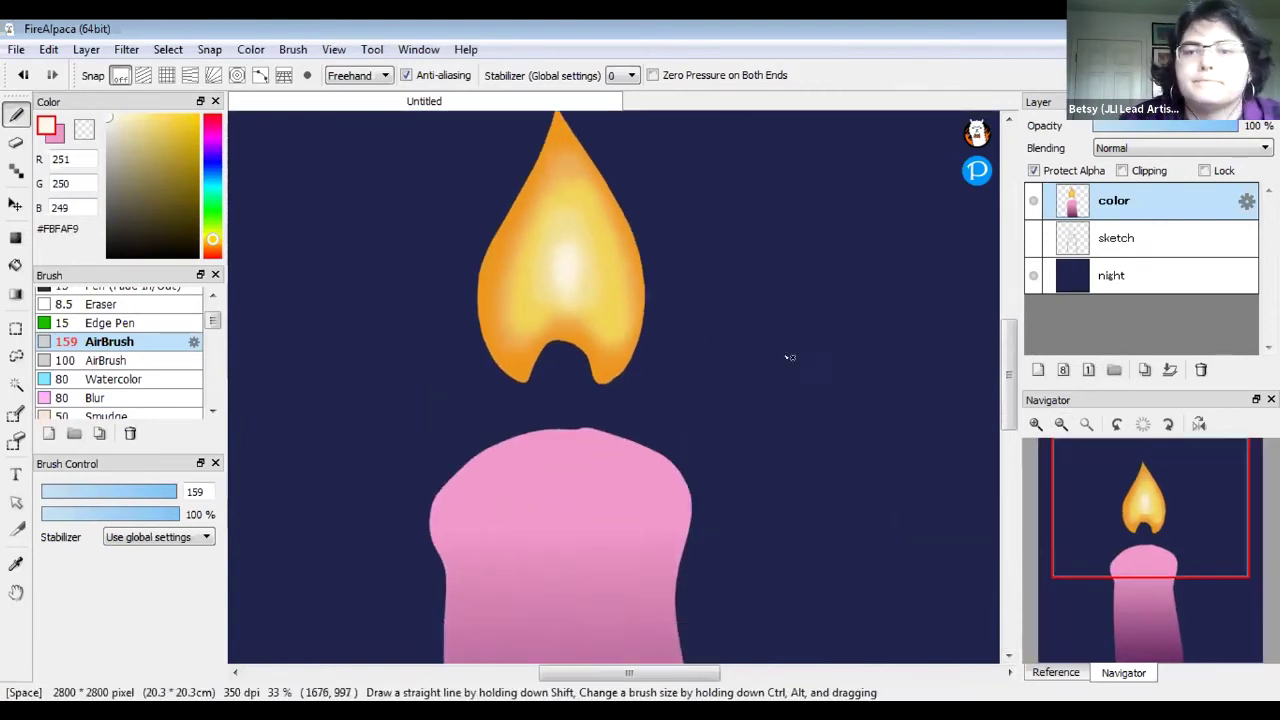
scroll(695, 458, up, 1)
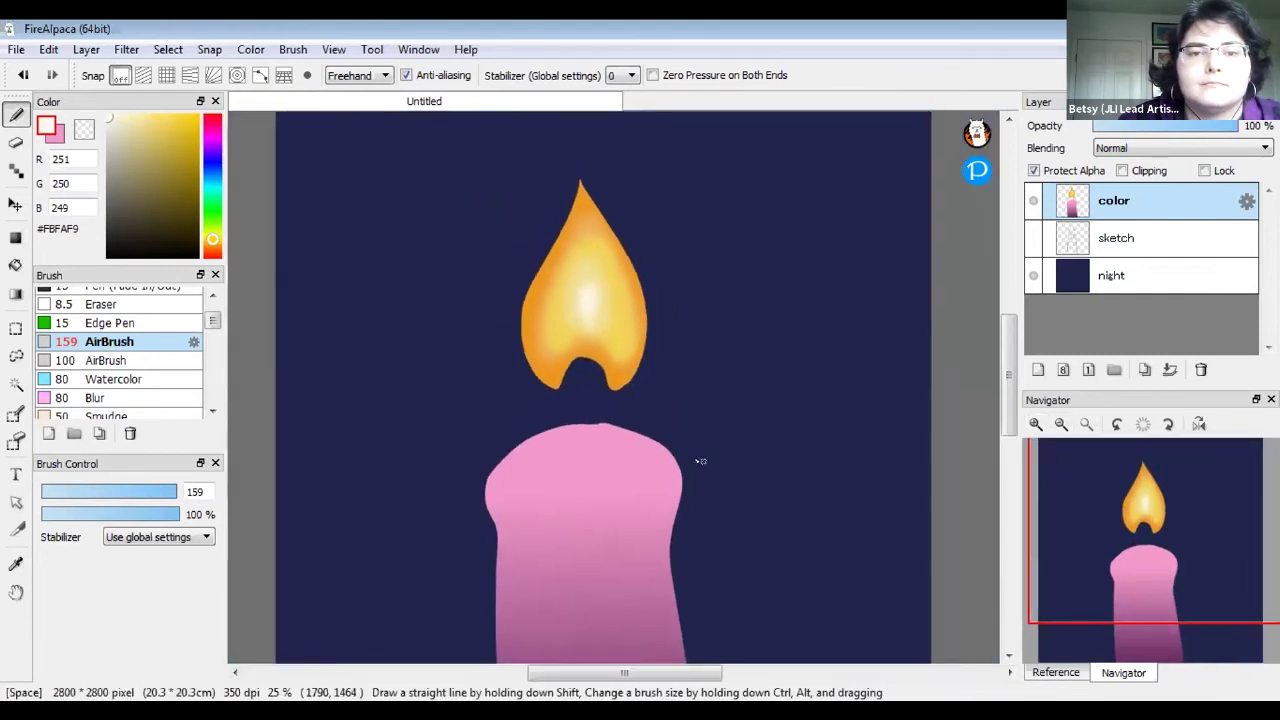
scroll(860, 400, down, 1)
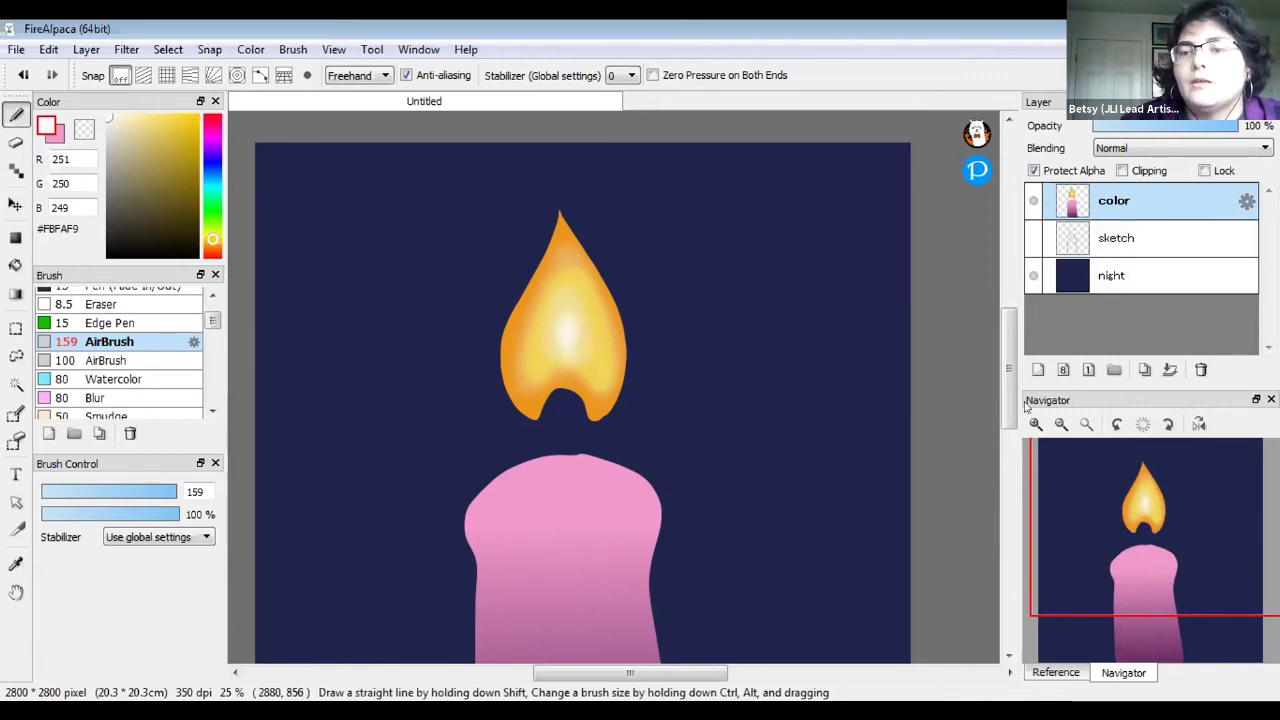
Add a new layer directly beneath the color layer and name it glow
click(1038, 372)
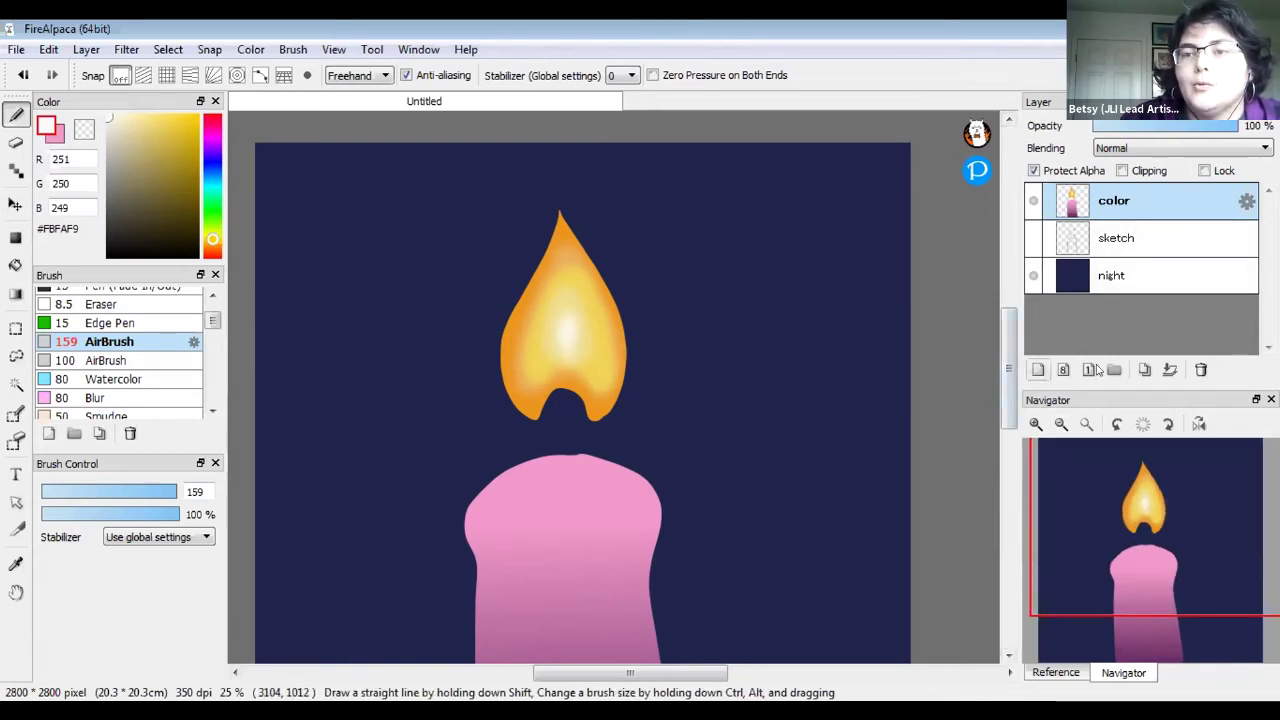
drag(1142, 243, 1109, 244)
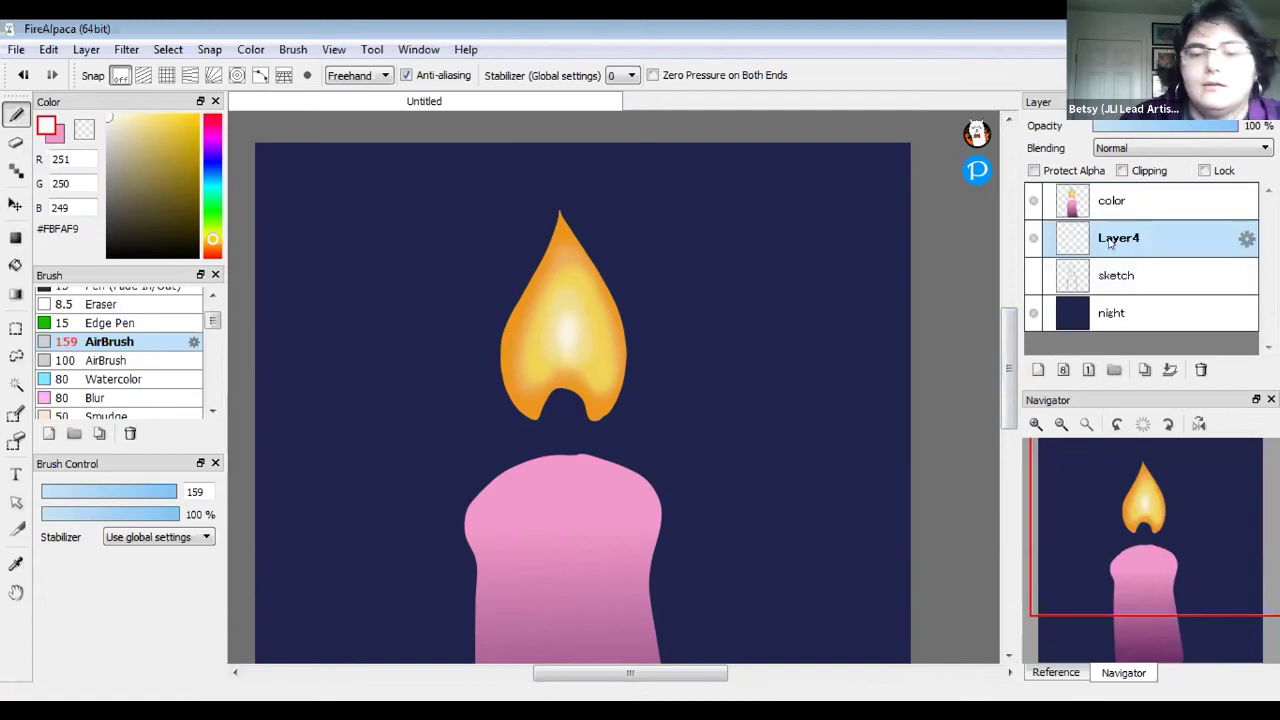
double_click(1109, 241)
text(glow)
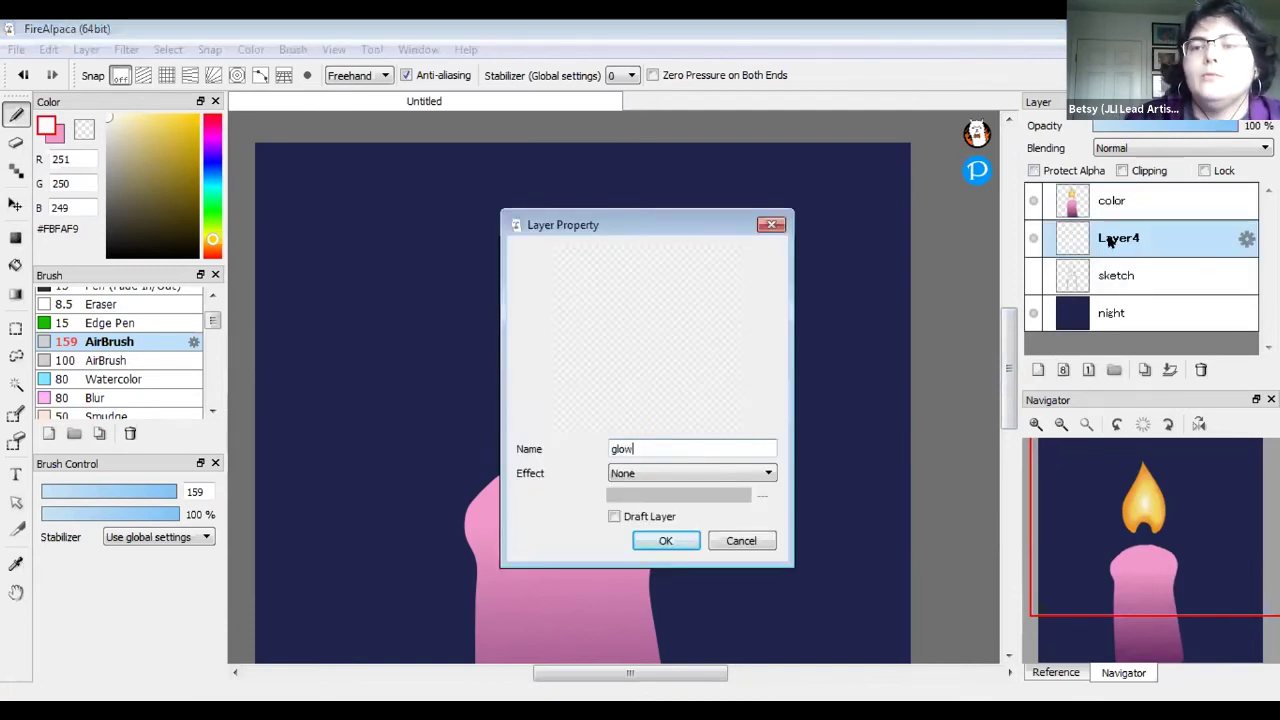
key(Return)
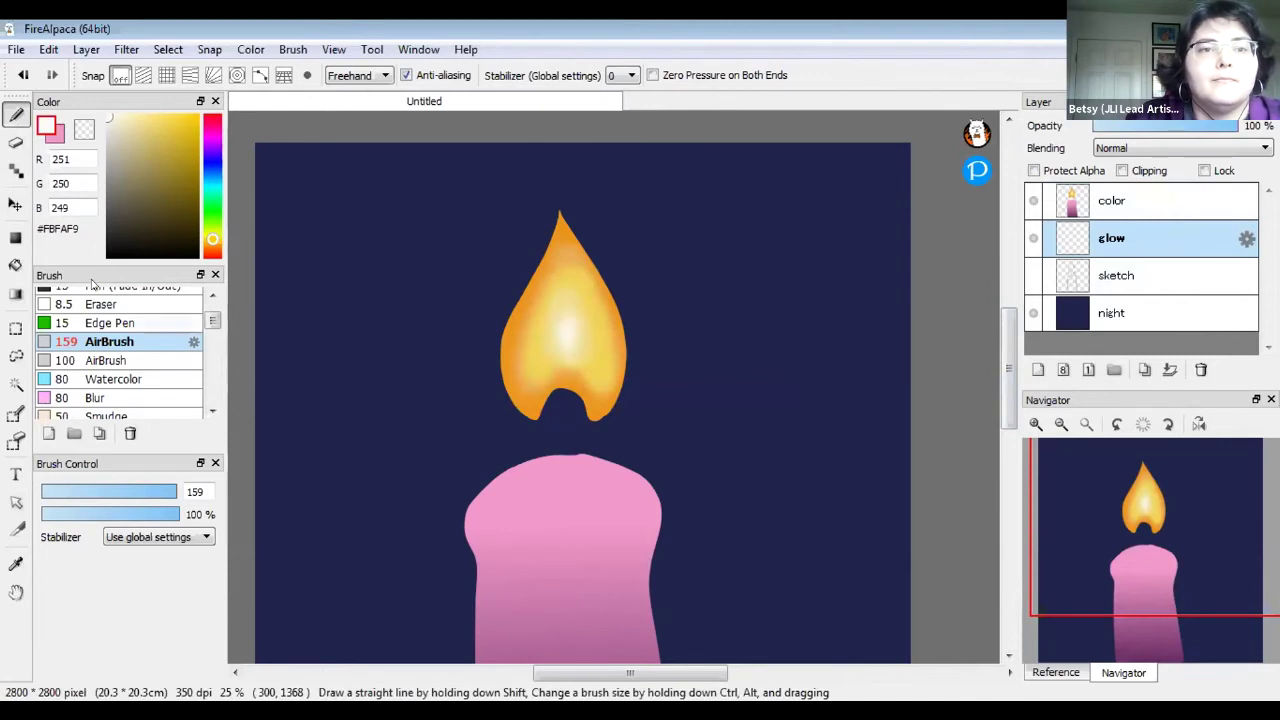
Set up the Gradient tool as Foreground-Background and Circular, with muted red #7D4141 as foreground and the night background's dark blue as background color
click(16, 292)
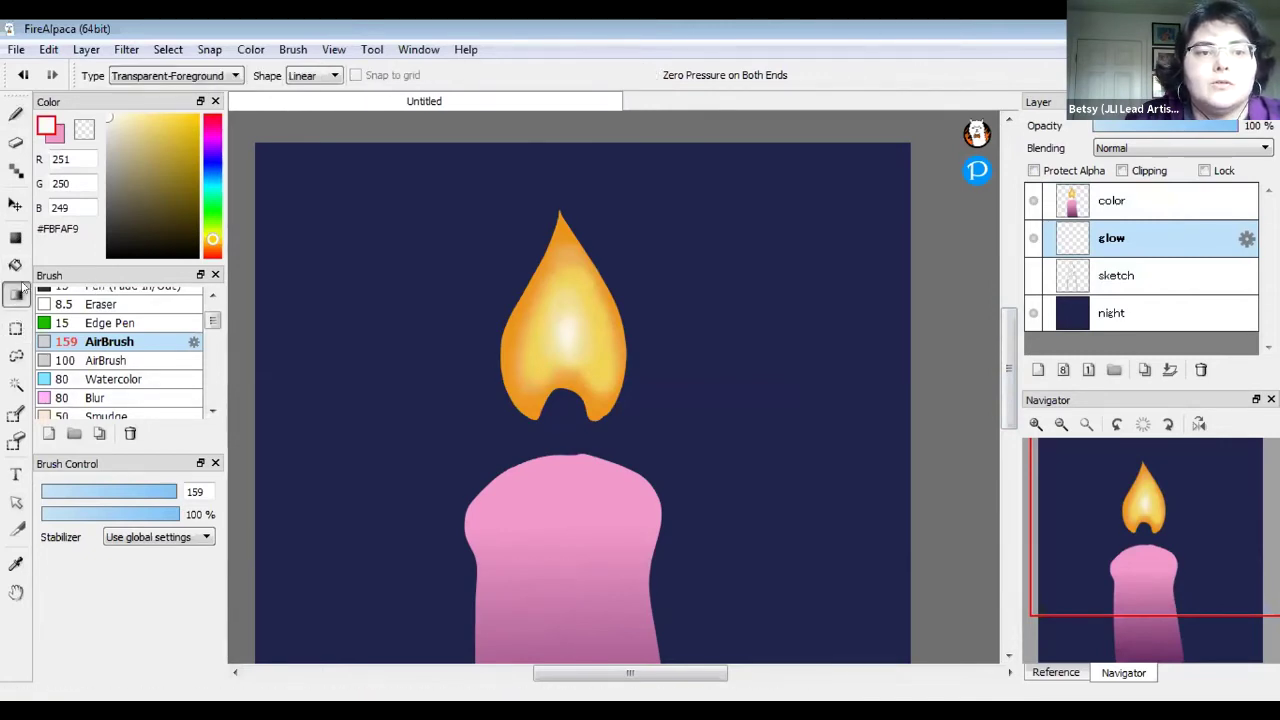
click(227, 74)
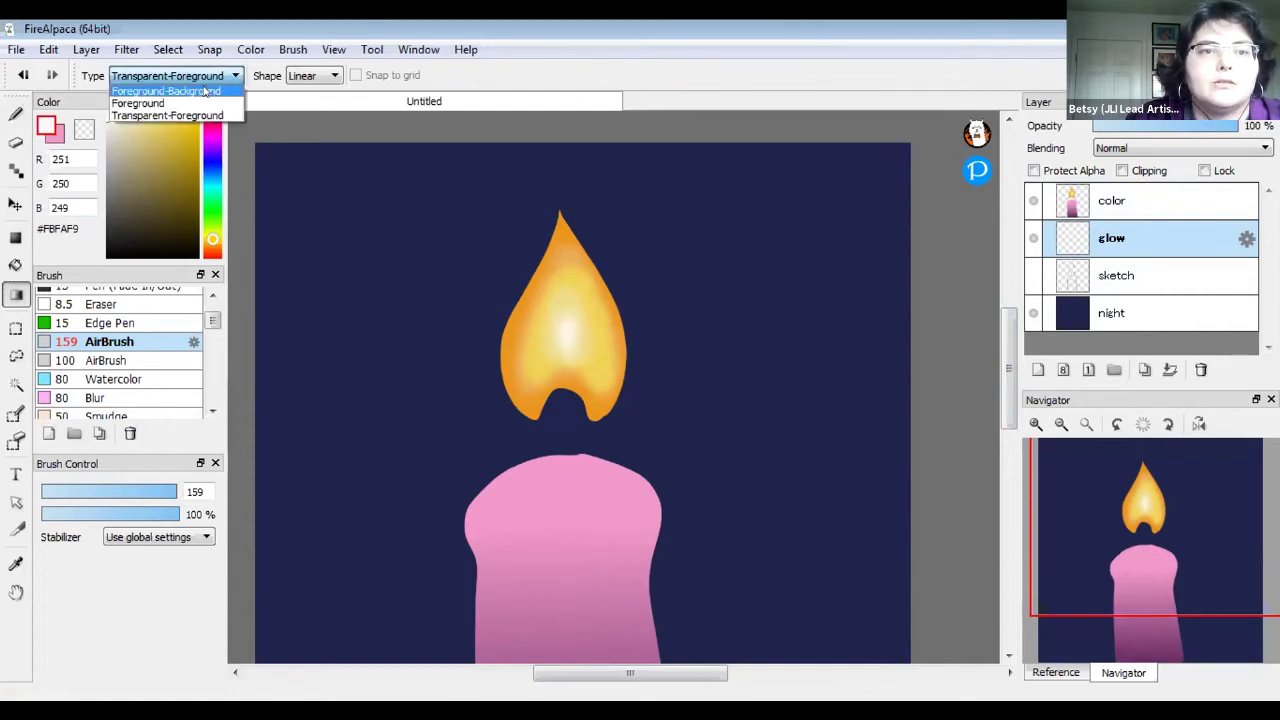
click(202, 91)
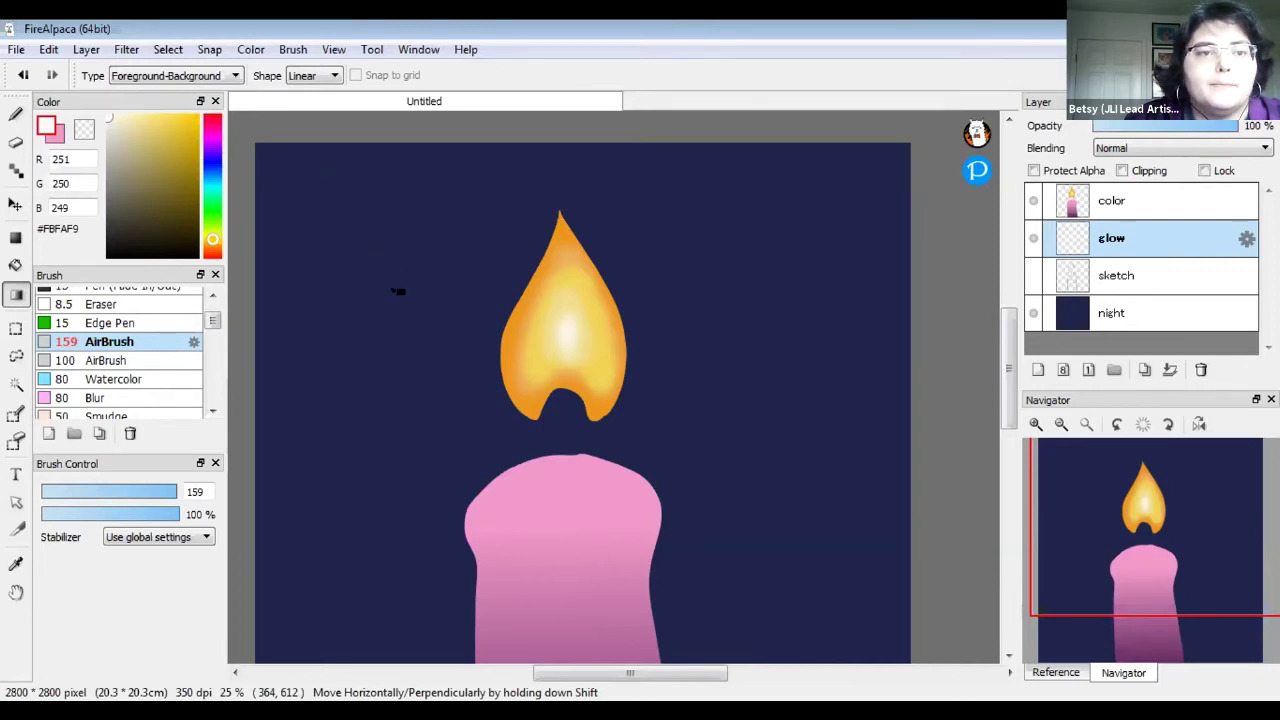
alt+click(340, 226)
click(58, 140)
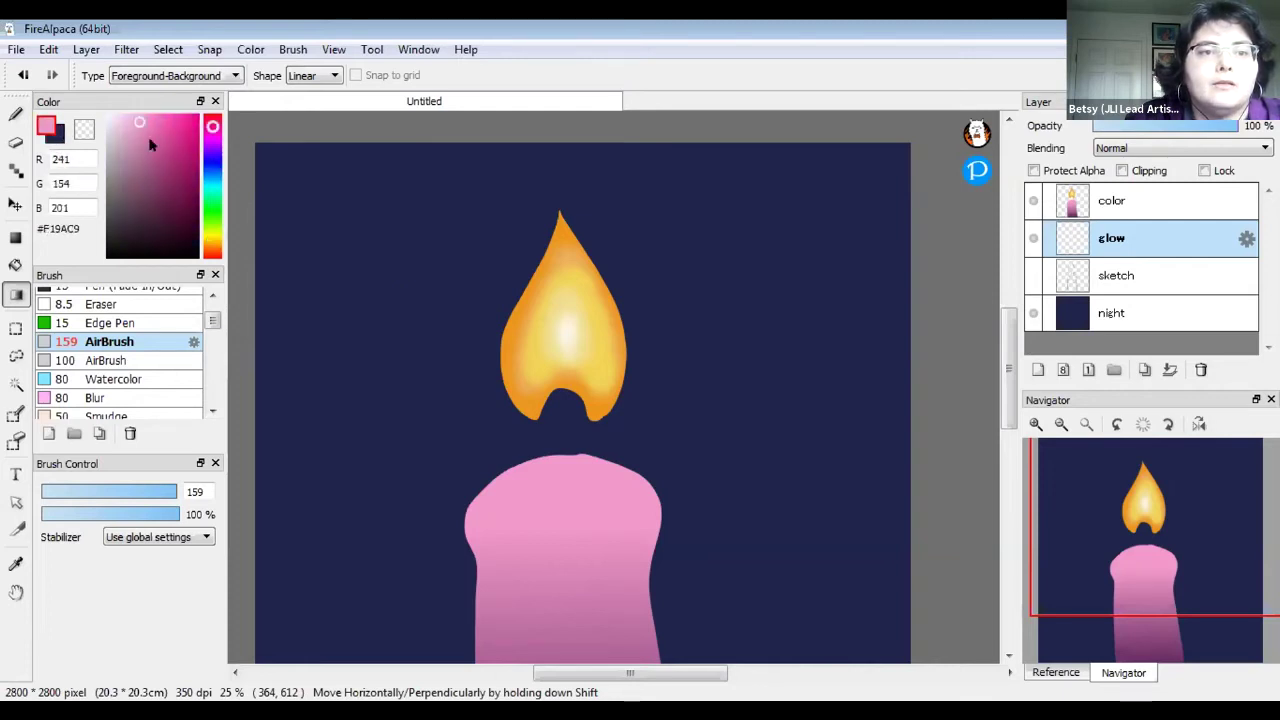
drag(213, 128, 212, 116)
drag(136, 159, 150, 188)
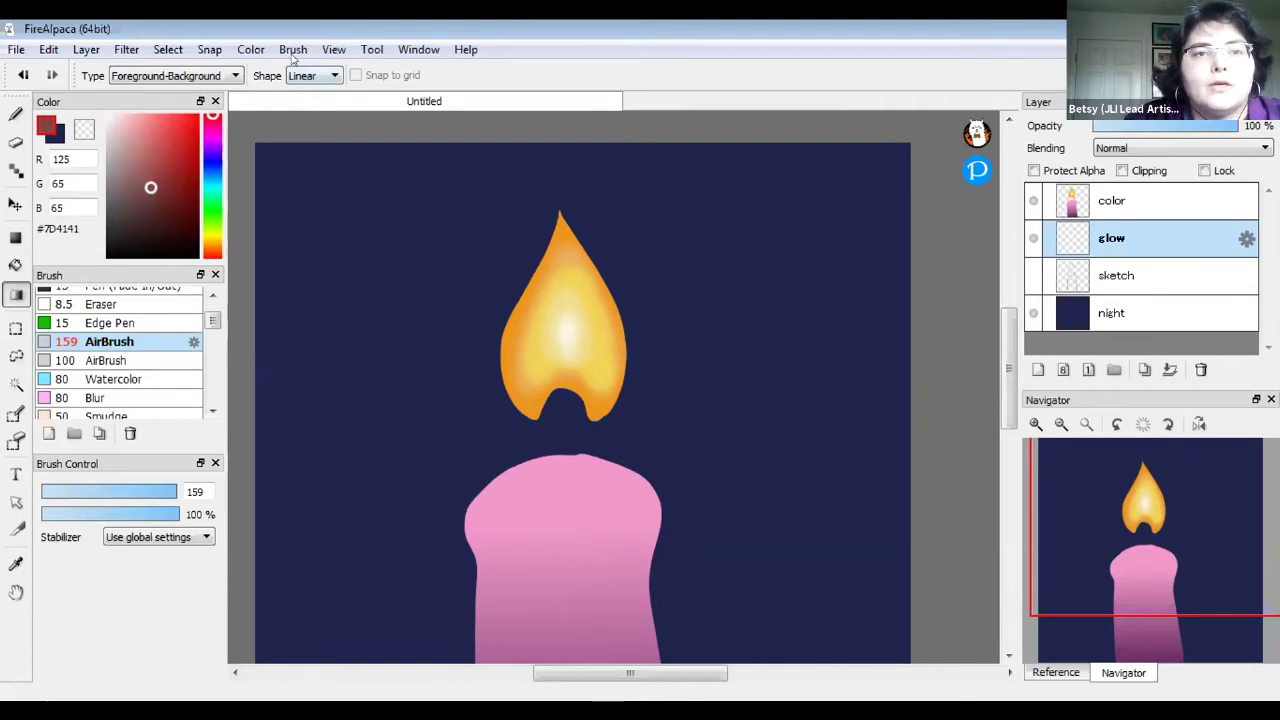
click(335, 77)
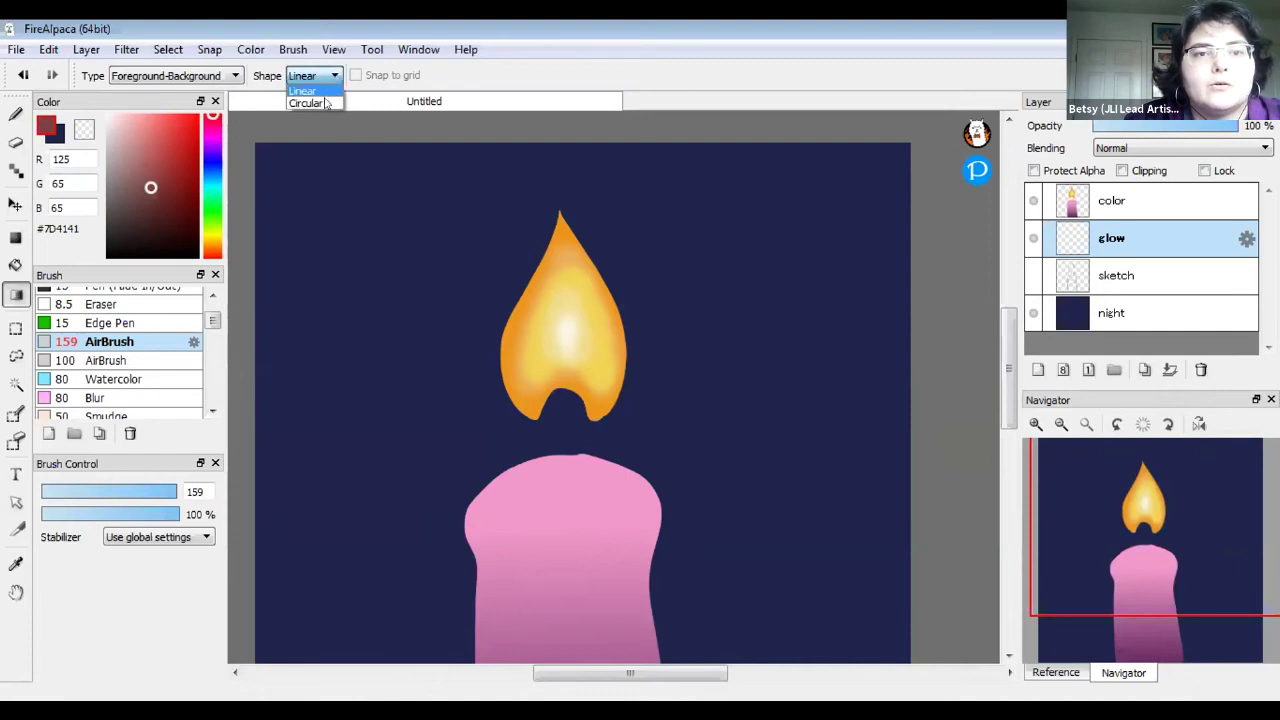
click(330, 104)
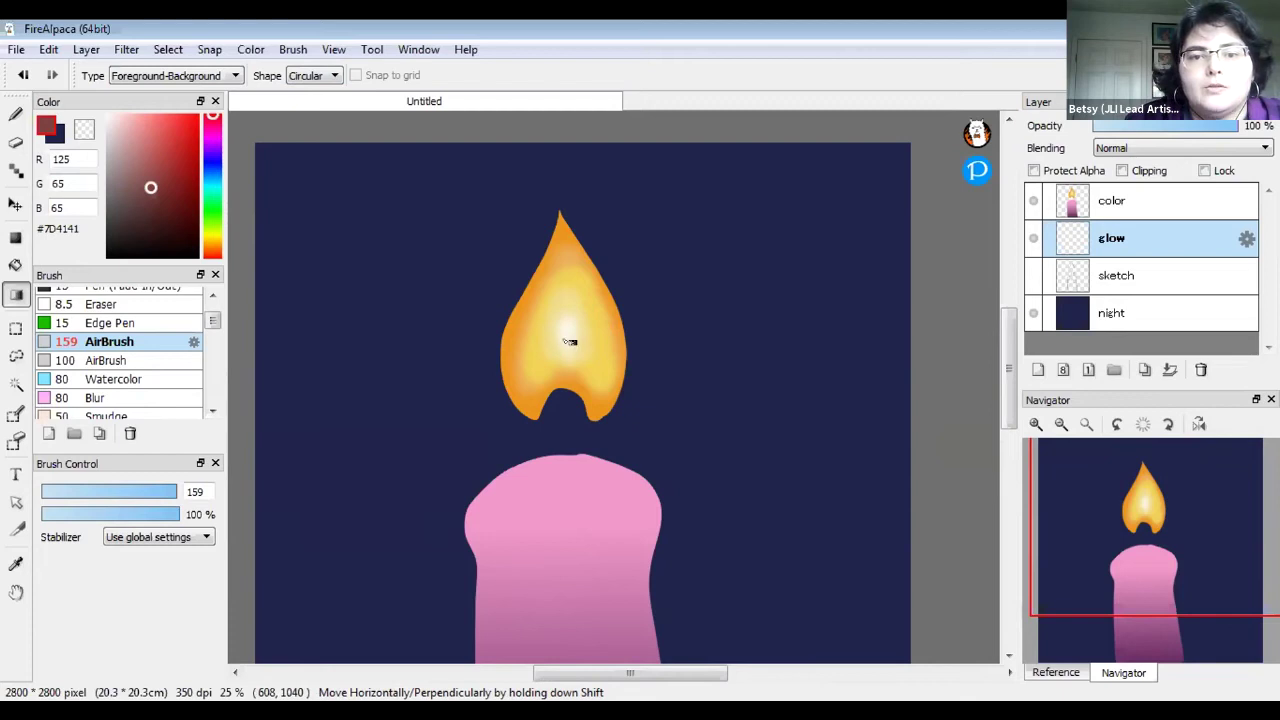
Try circular glow gradients of different sizes centered on the flame, then undo them
drag(568, 339, 642, 297)
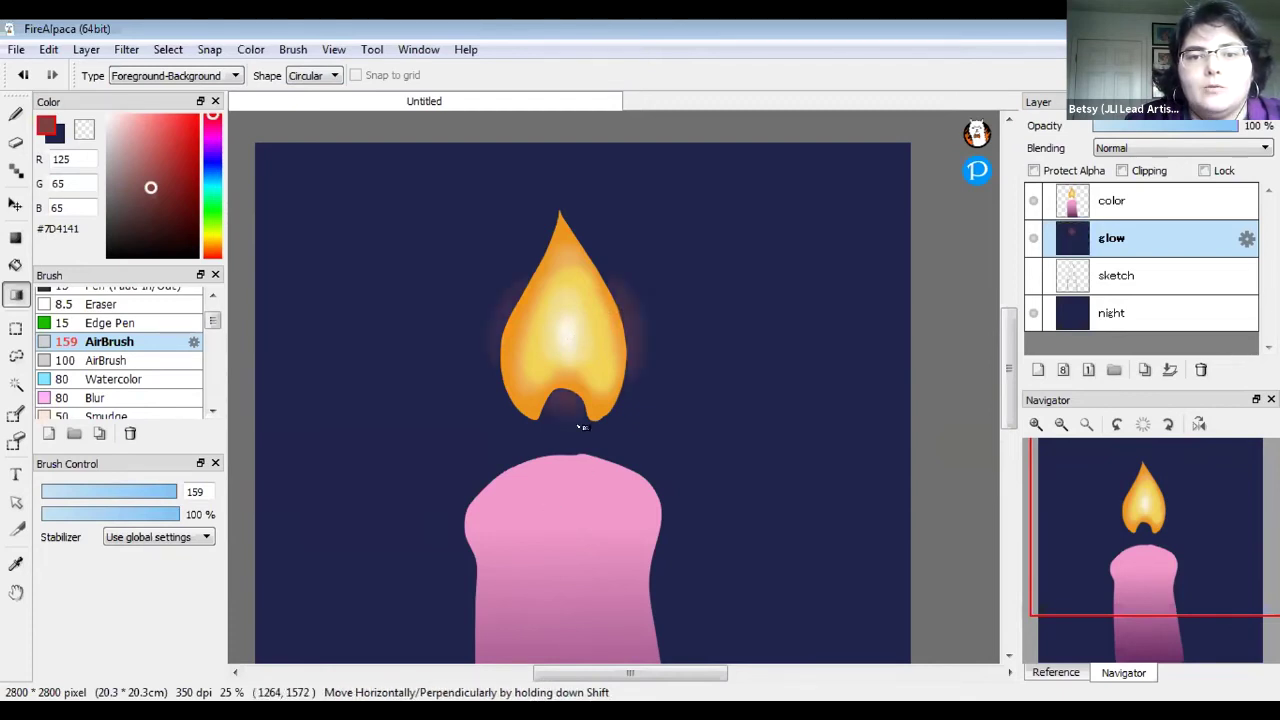
drag(566, 346, 634, 266)
key(ctrl+z)
drag(571, 334, 702, 256)
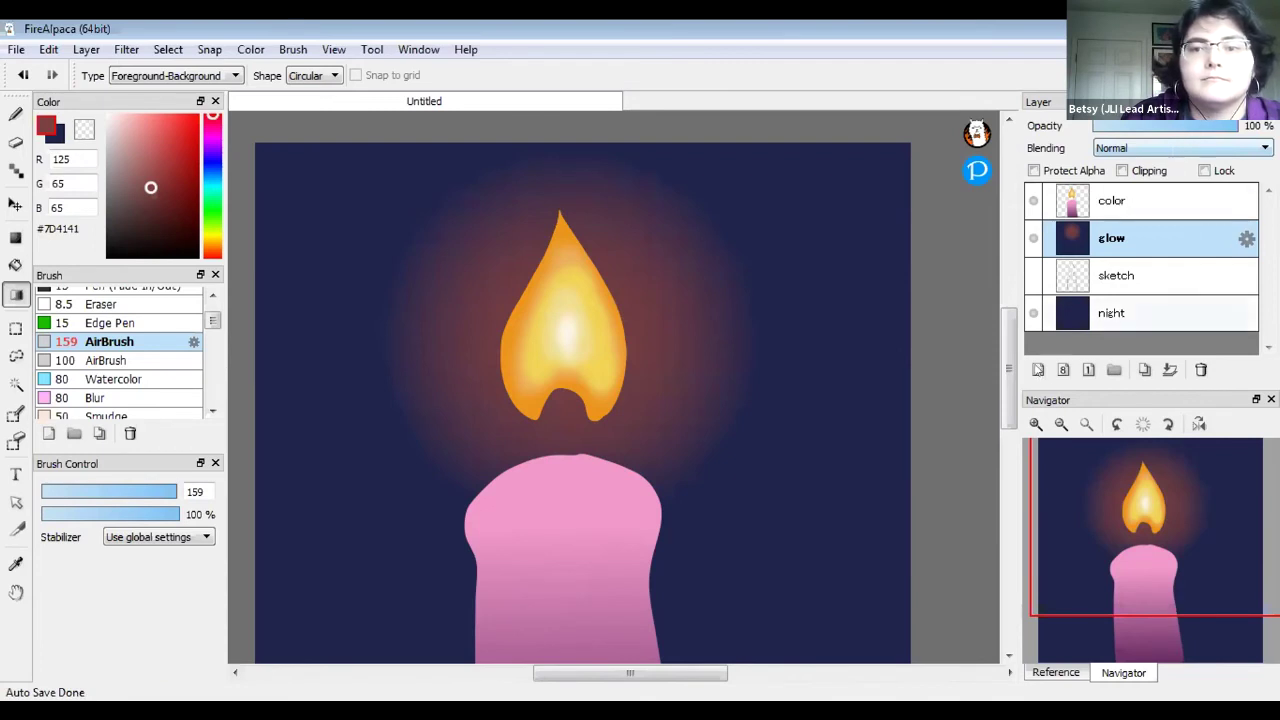
drag(1008, 365, 1008, 347)
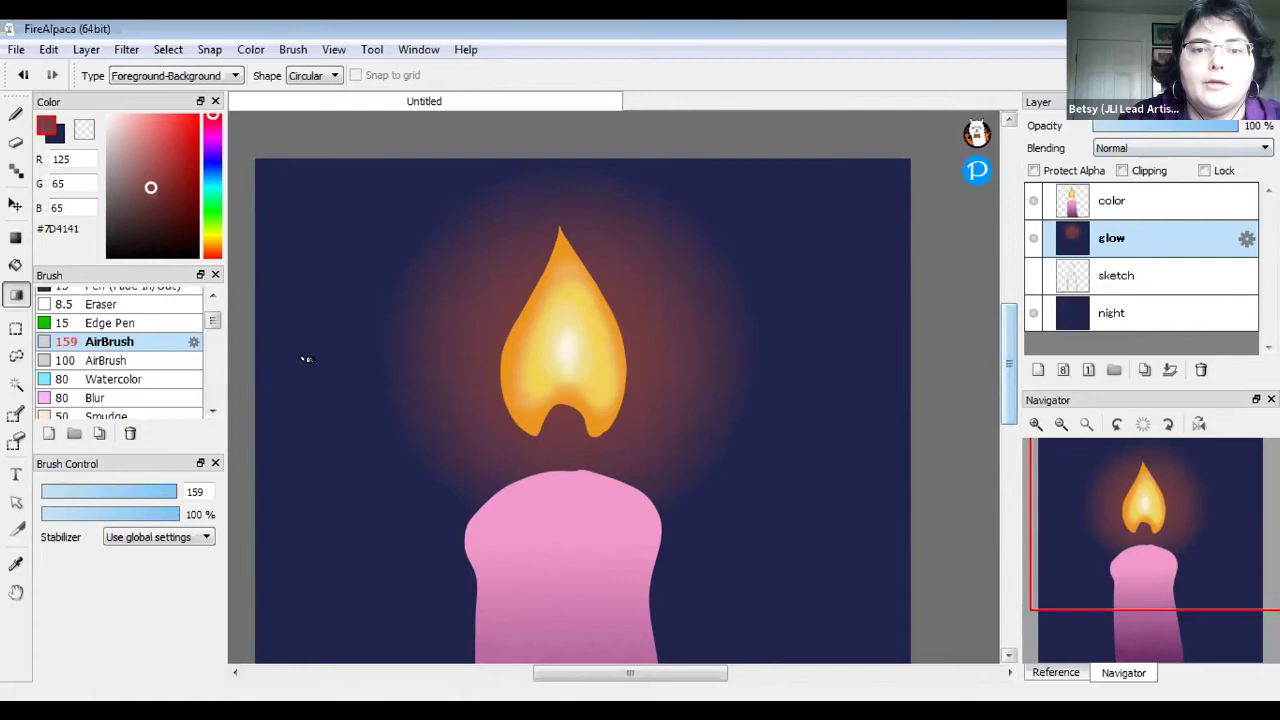
key(ctrl+z)
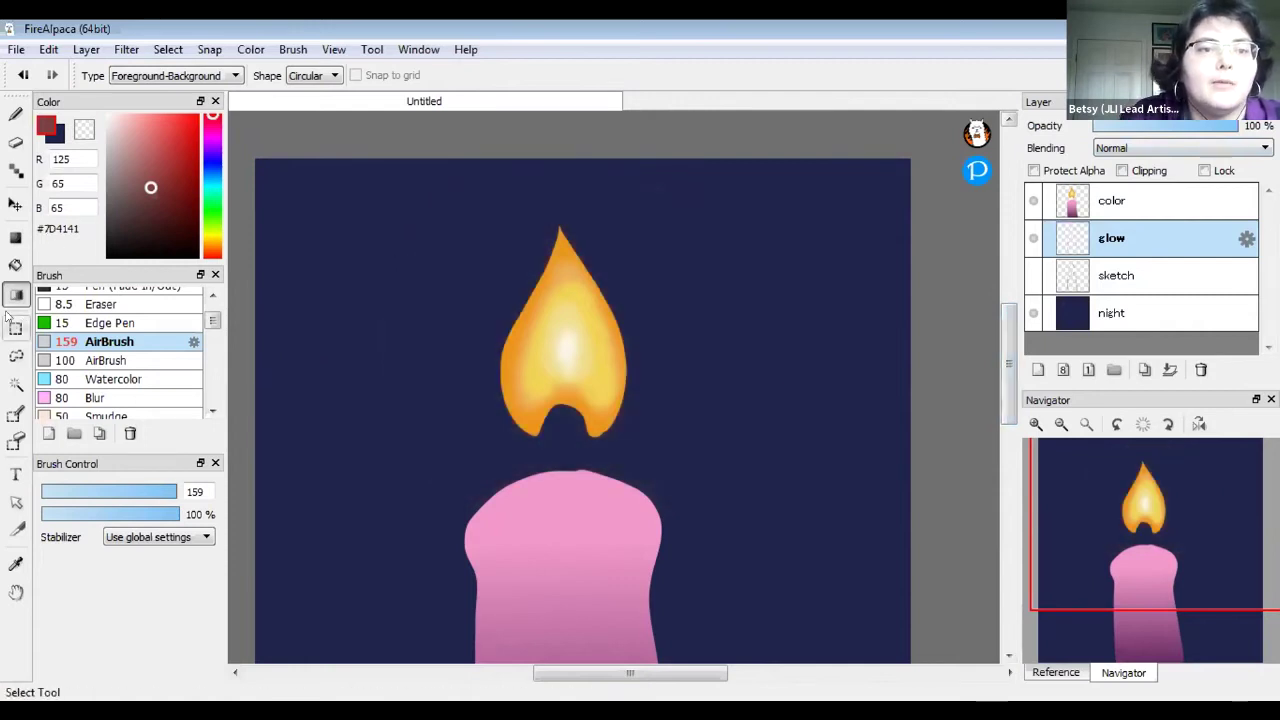
click(218, 76)
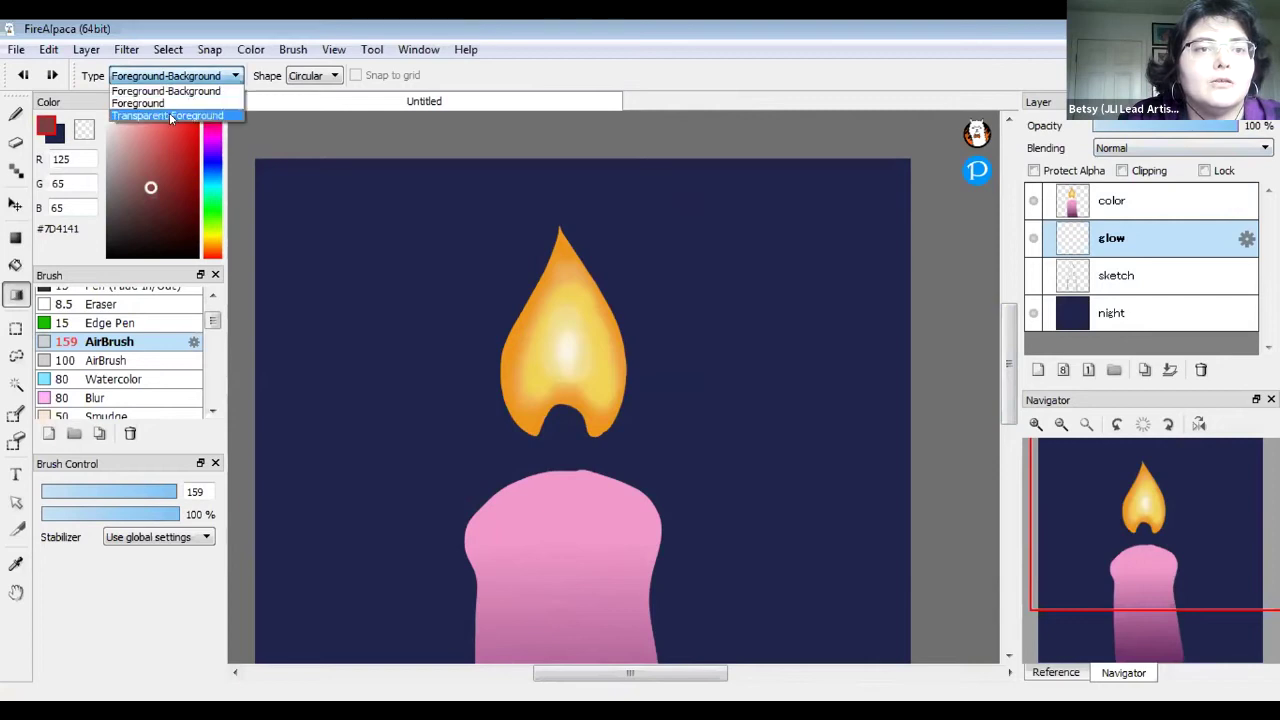
click(172, 115)
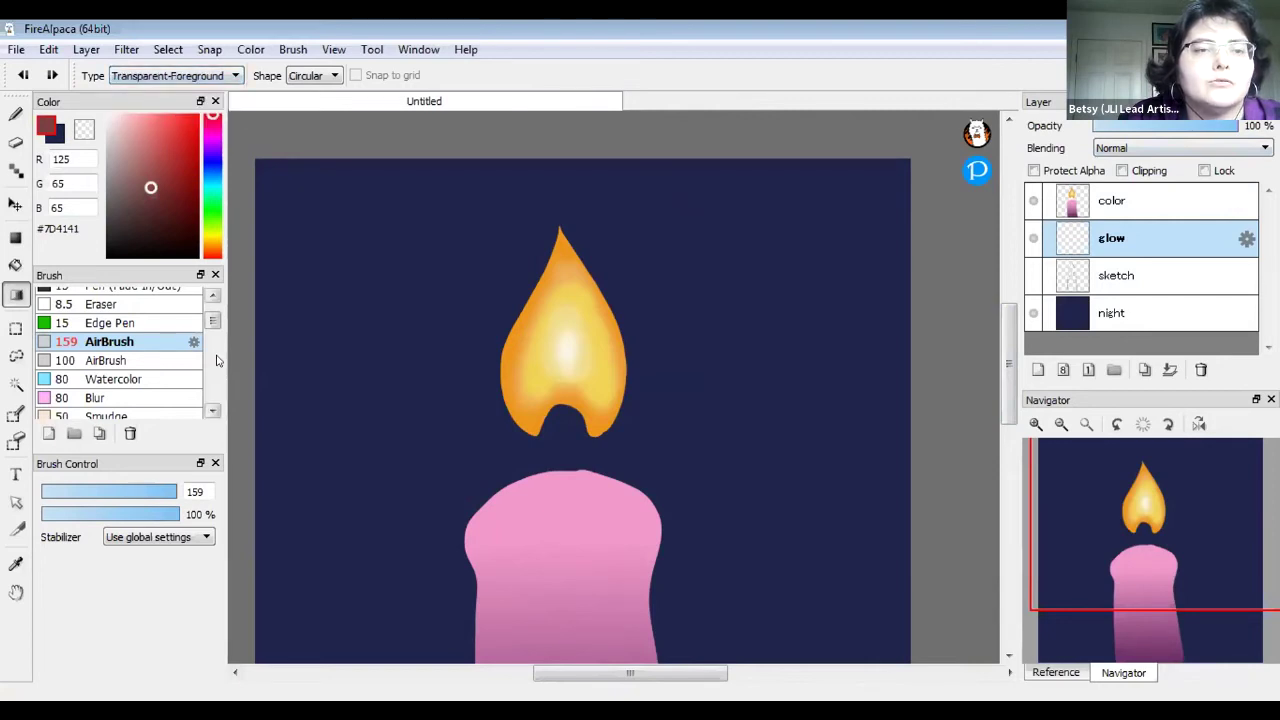
key(Up)
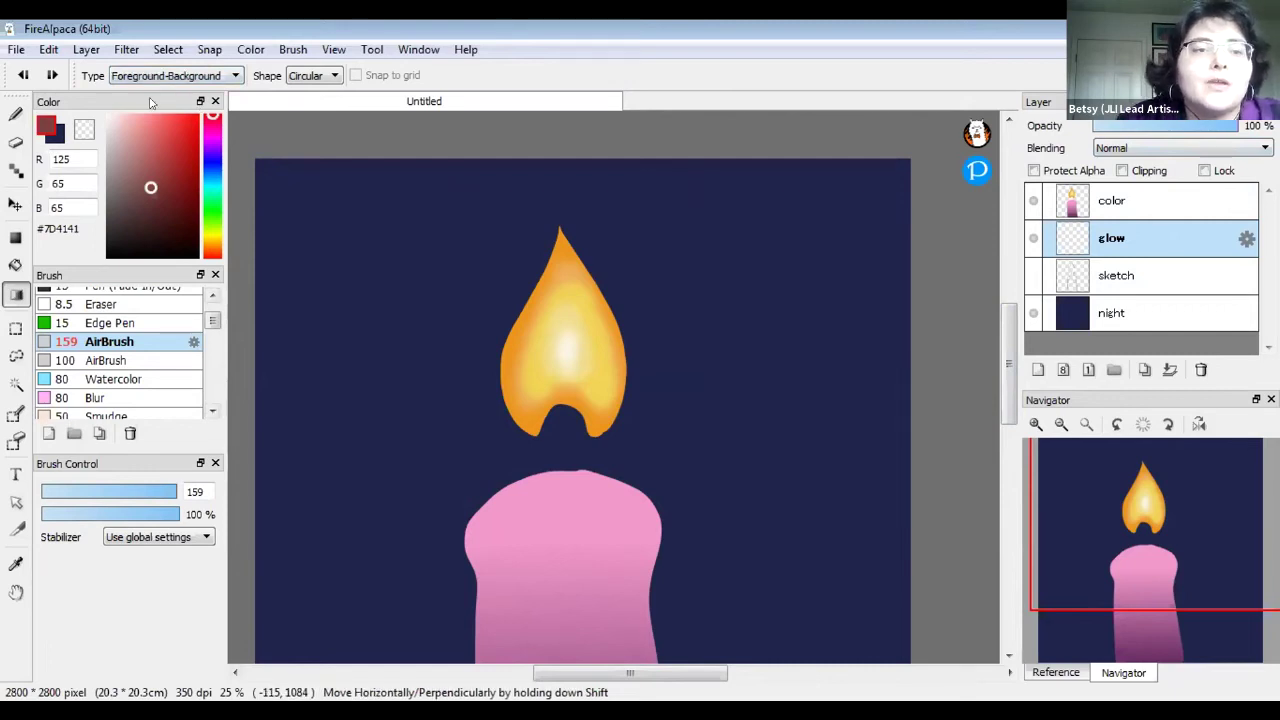
click(321, 100)
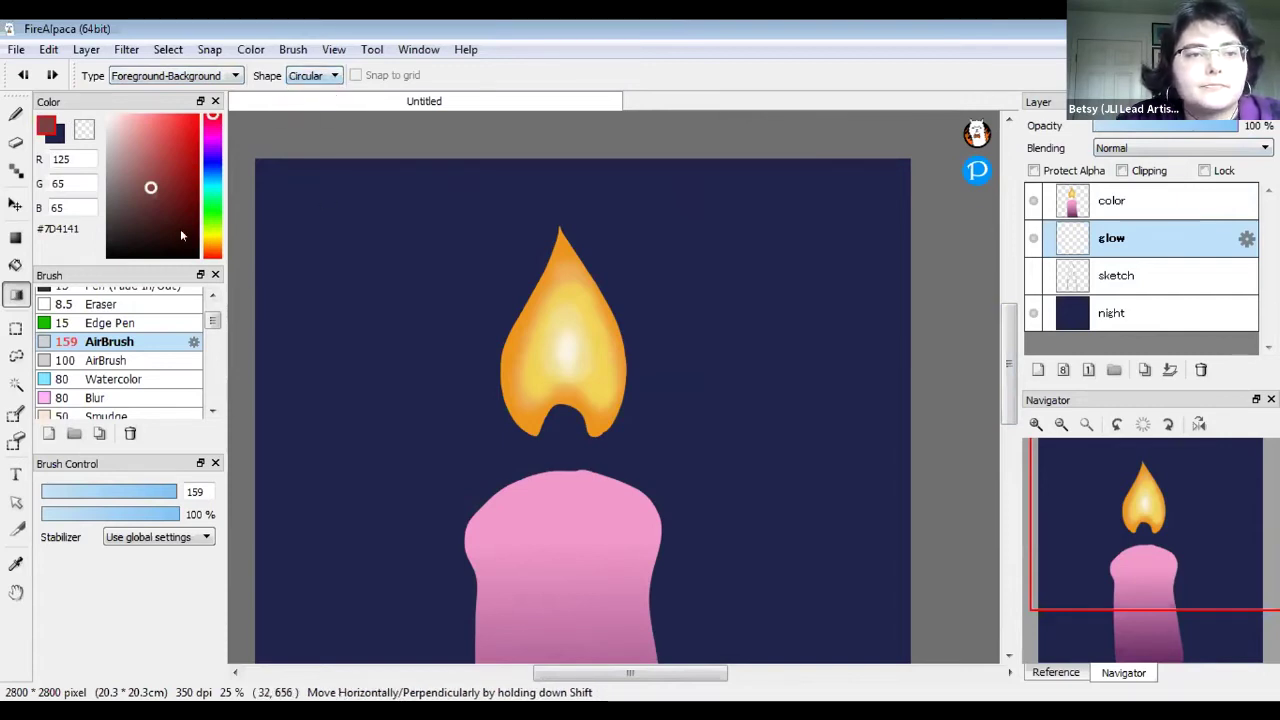
Draw a circular gradient from dark red #8A2B2B to dark blue #20254D, centered on the flame and reaching the candle's top
drag(152, 188, 170, 180)
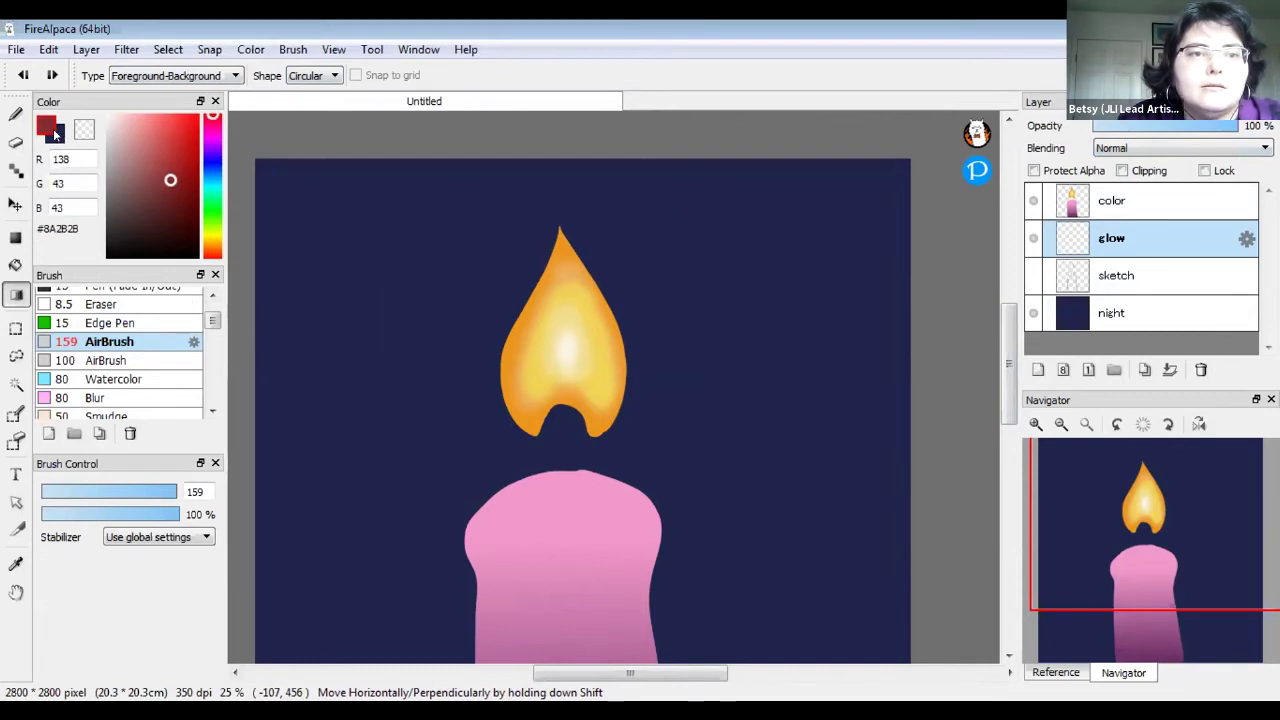
key(x)
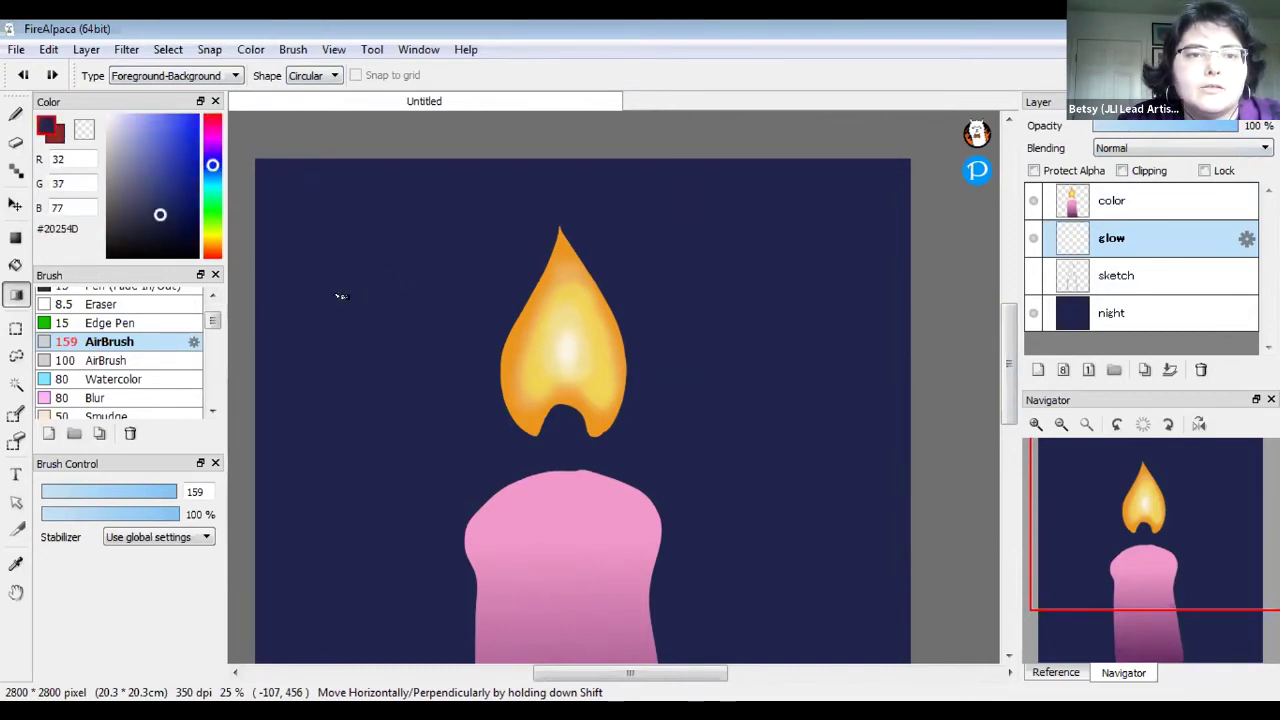
key(x)
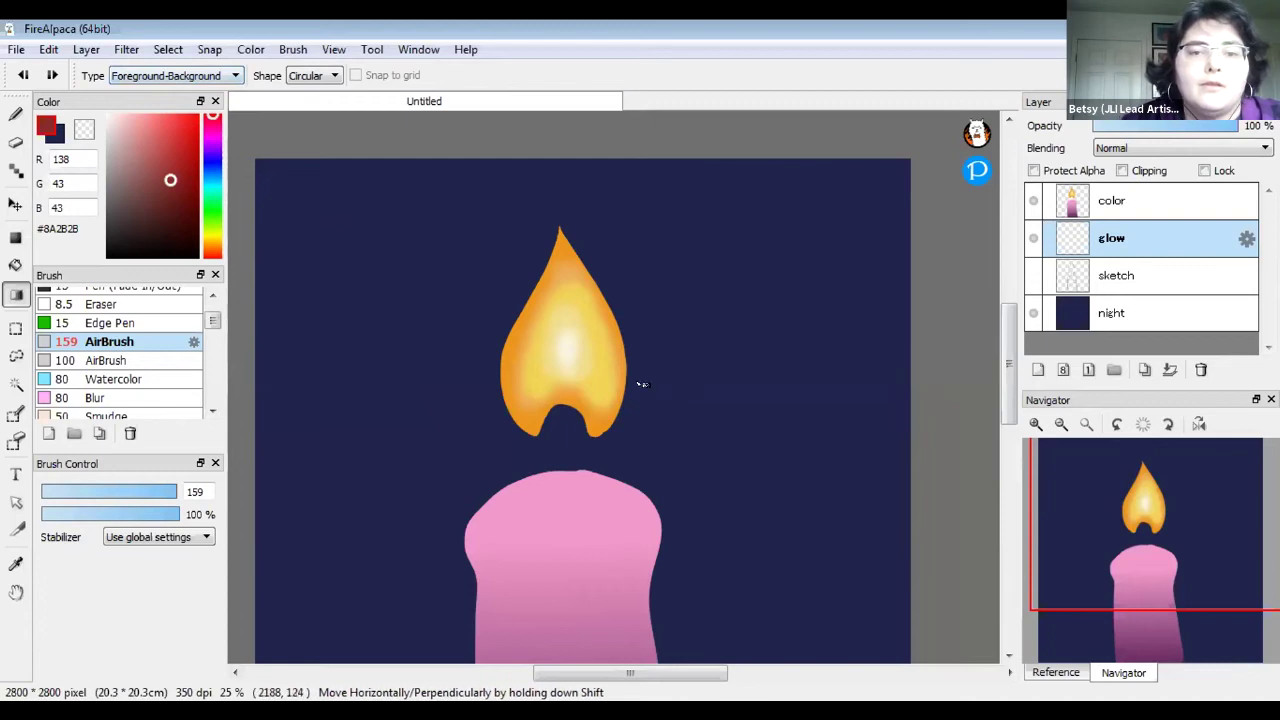
click(566, 350)
key(shift)
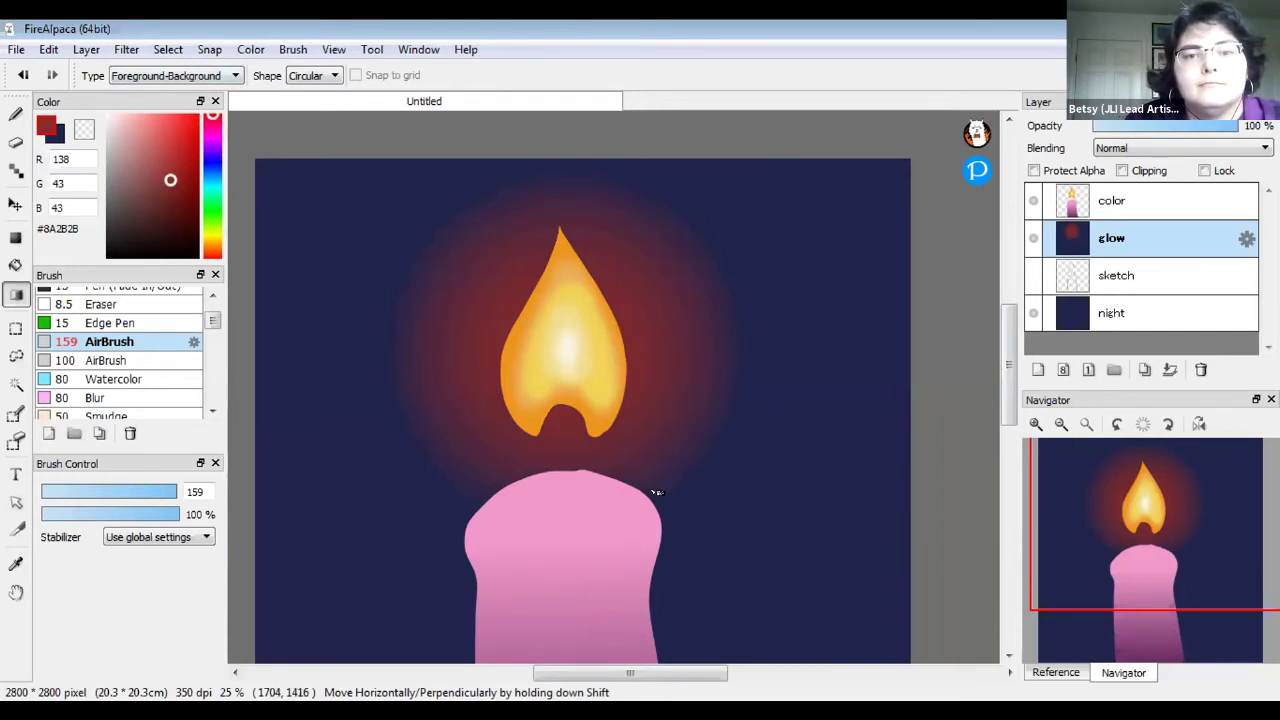
Switch to the Pen brush in black #000000 at size 15
key(b)
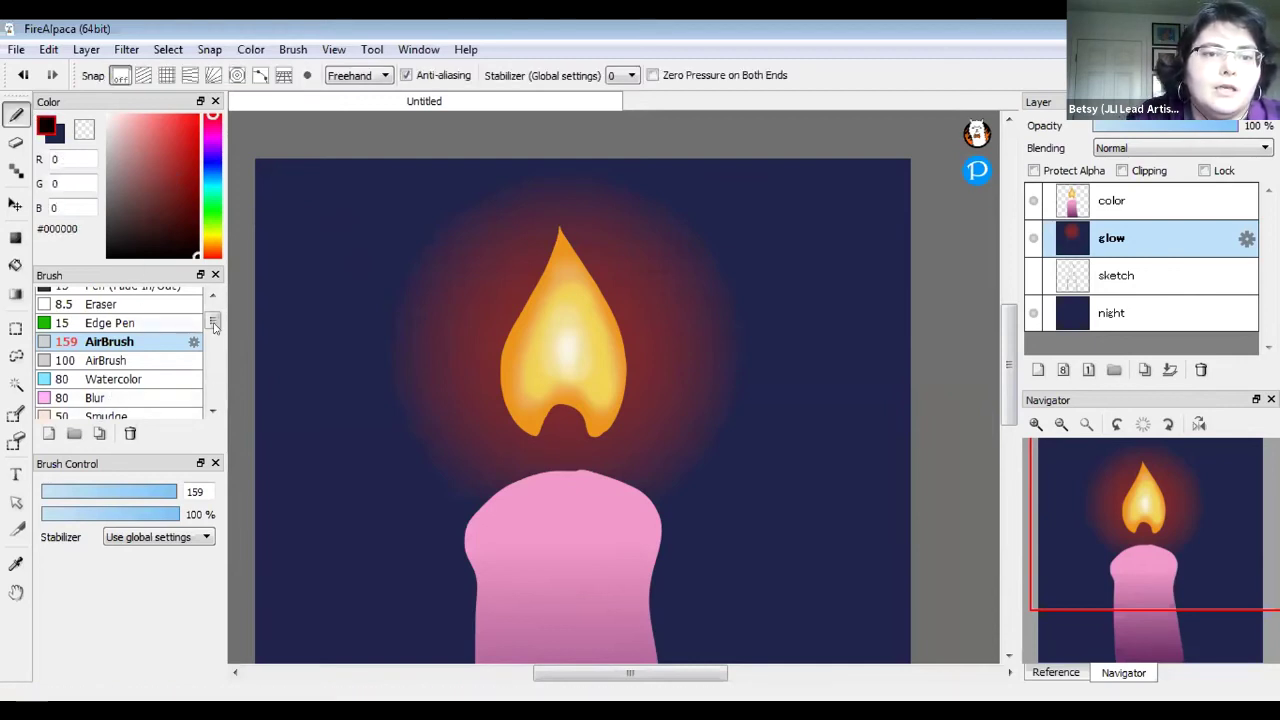
scroll(167, 318, up, 3)
click(158, 296)
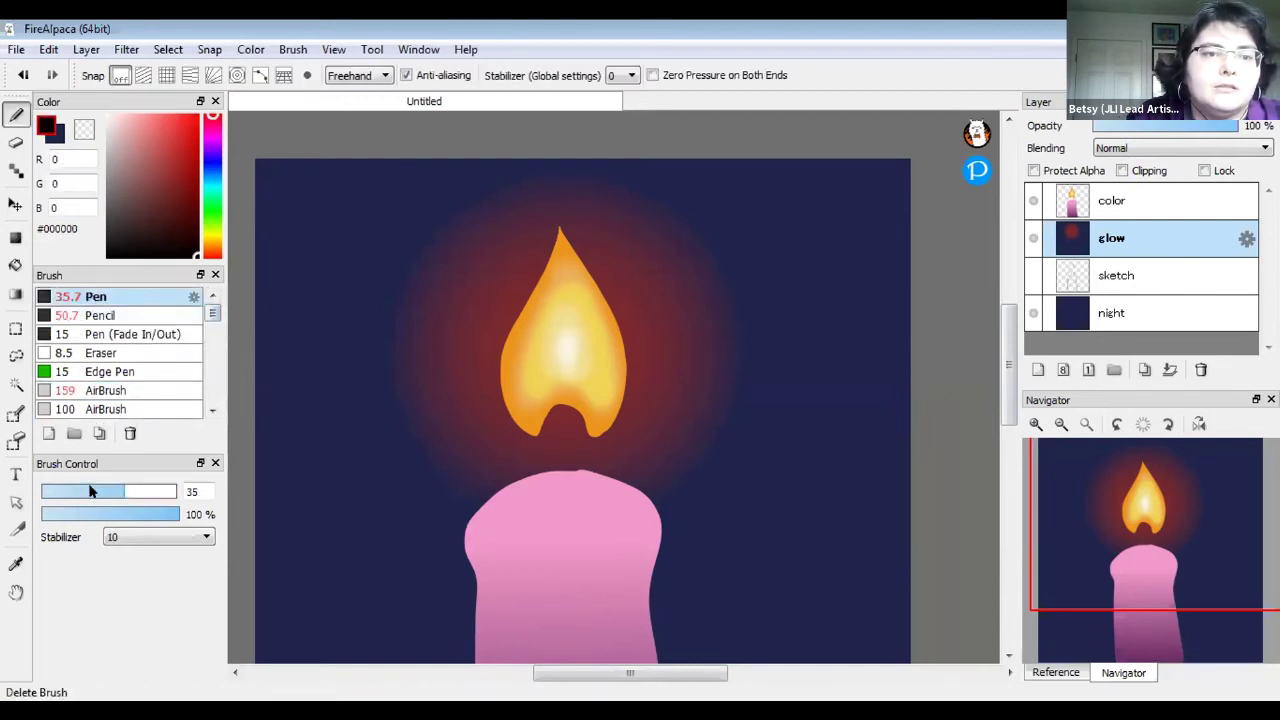
Try drawing the wick on the glow layer and on the alpha-protected color layer, undoing each attempt
drag(588, 397, 561, 391)
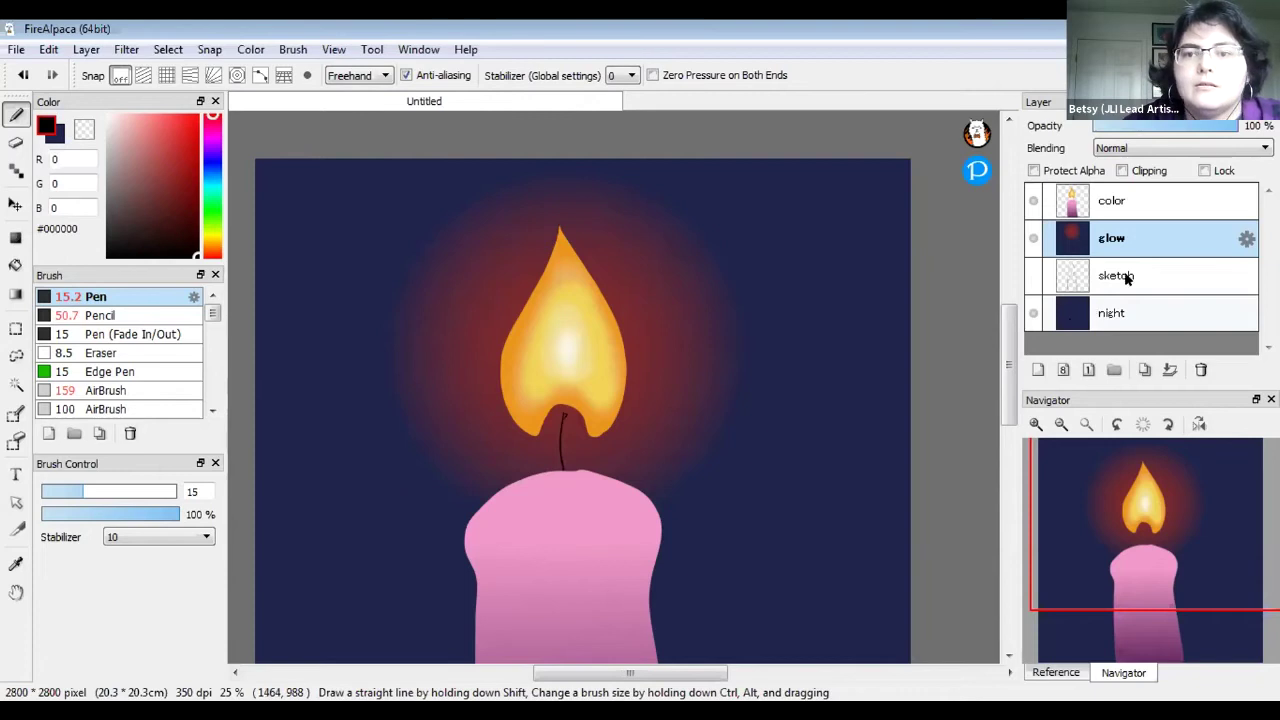
key(ctrl+z)
key(ctrl+z)
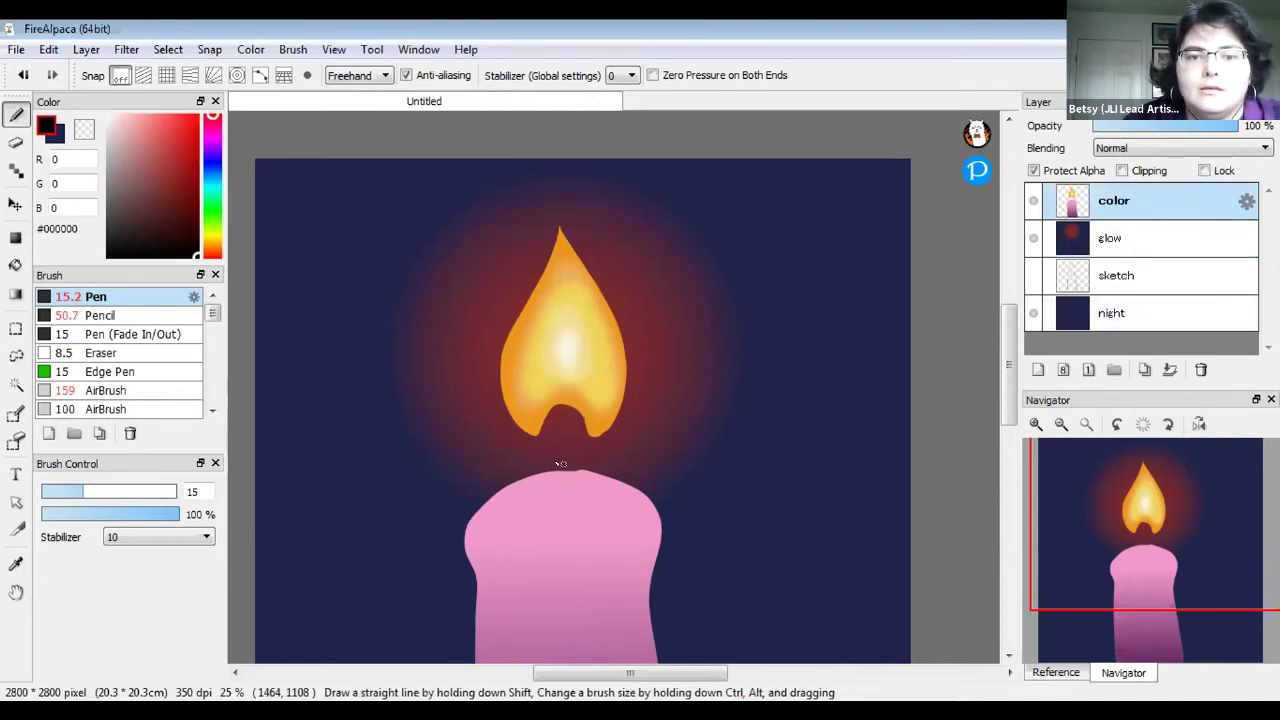
drag(559, 471, 562, 503)
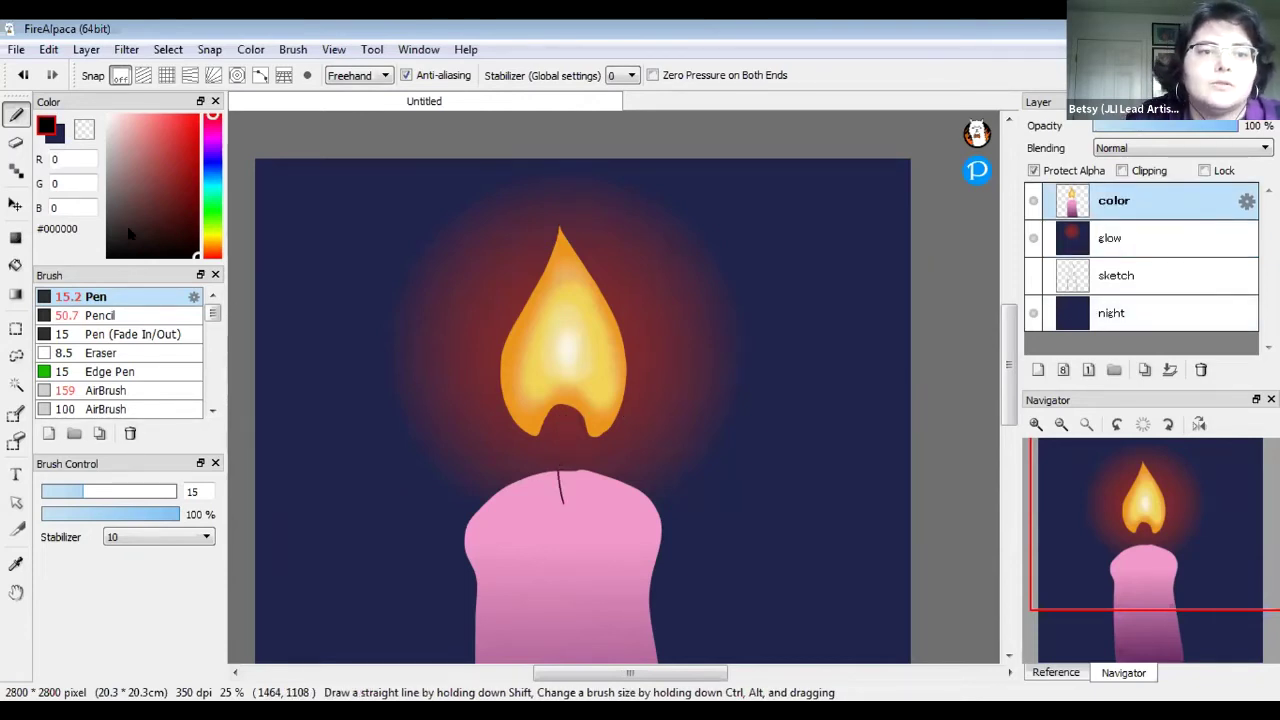
key(ctrl+z)
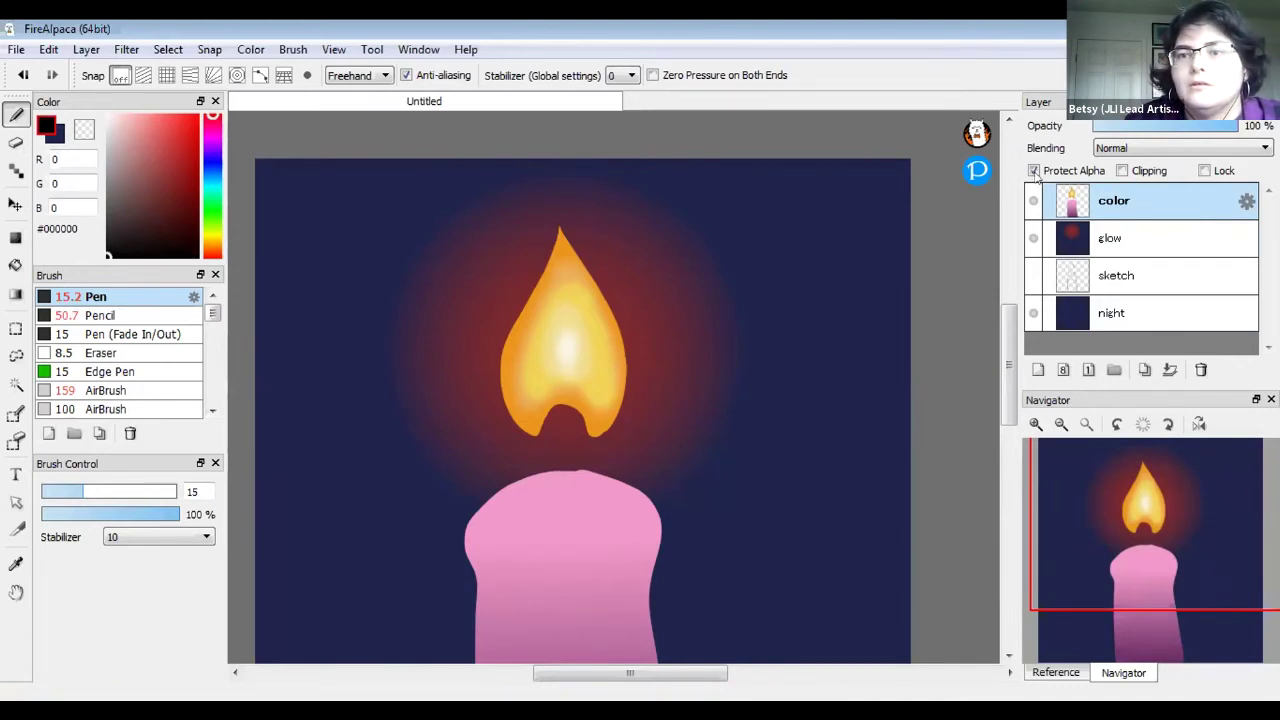
Turn off Protect Alpha on the color layer, outline a thin curved wick from candle top into the flame's notch, and fill it black
click(1034, 171)
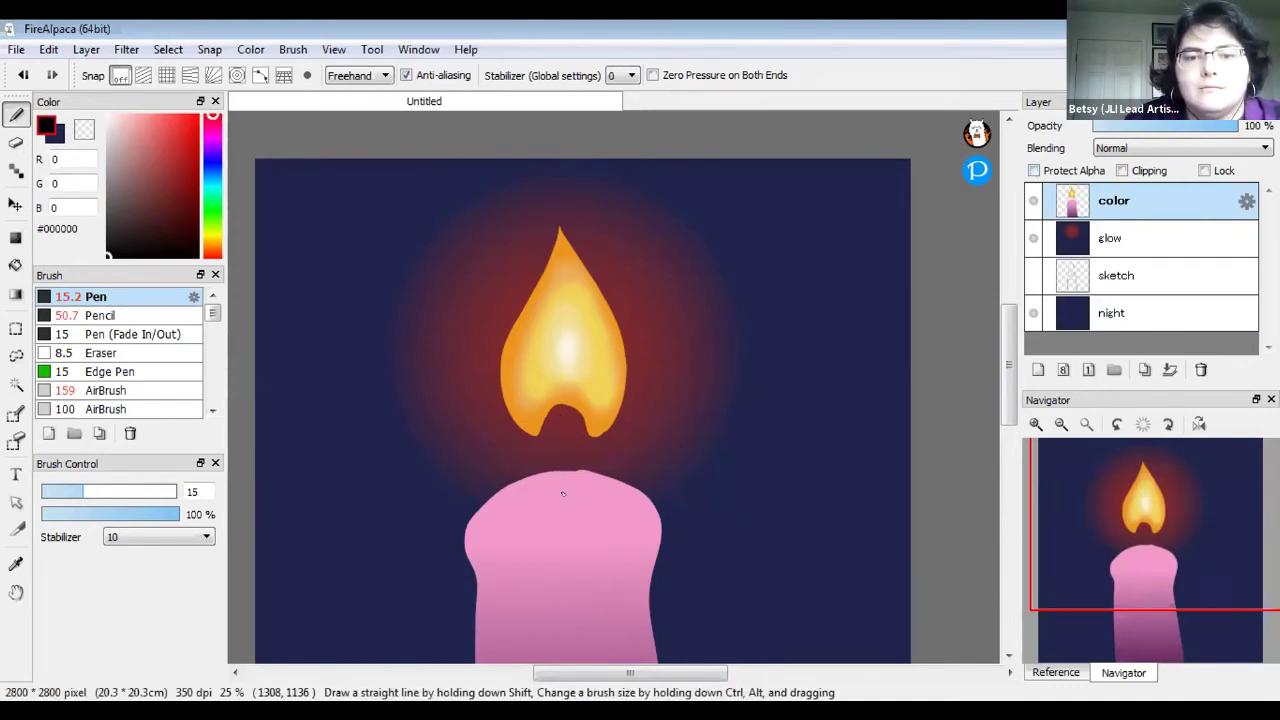
drag(558, 420, 565, 497)
drag(560, 423, 572, 488)
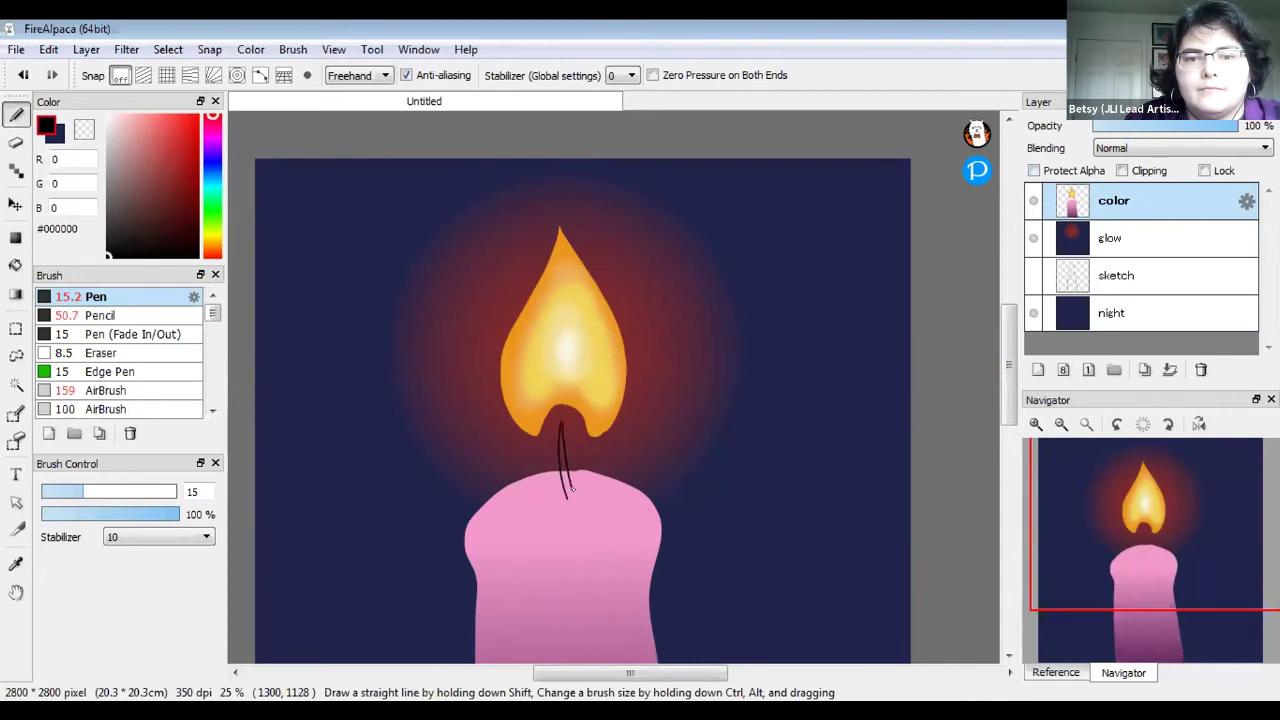
key(g)
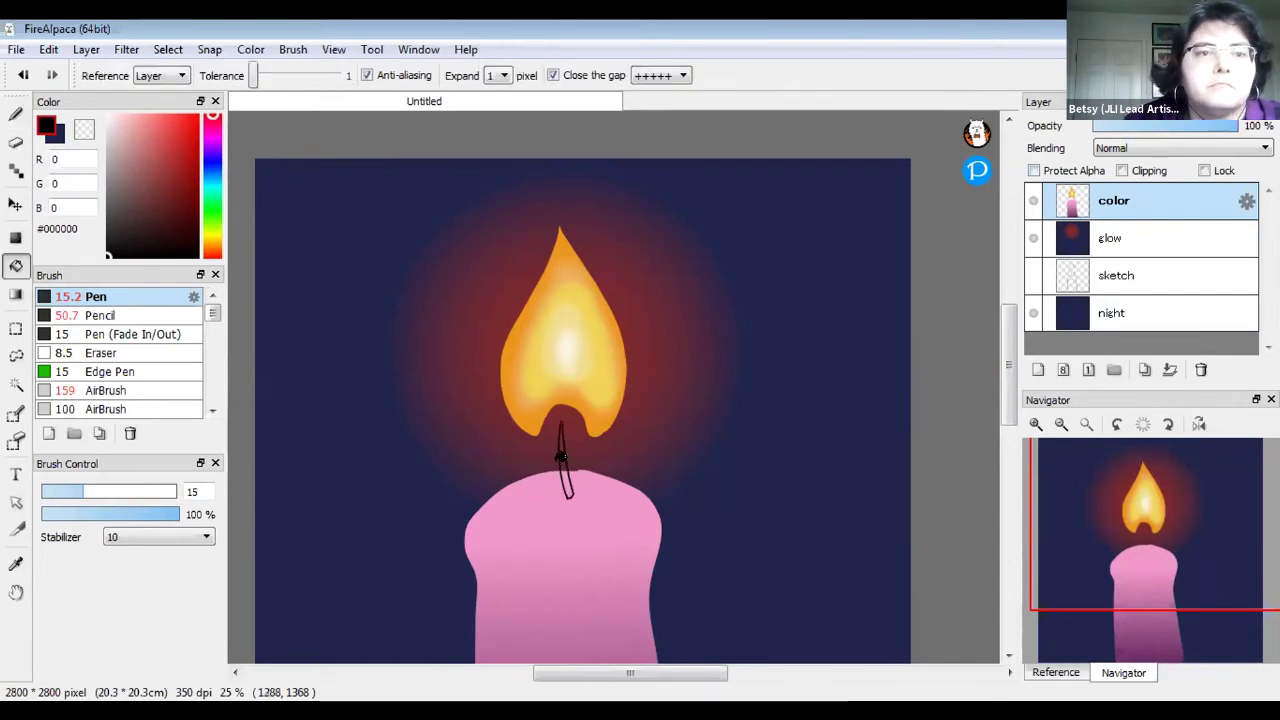
click(565, 465)
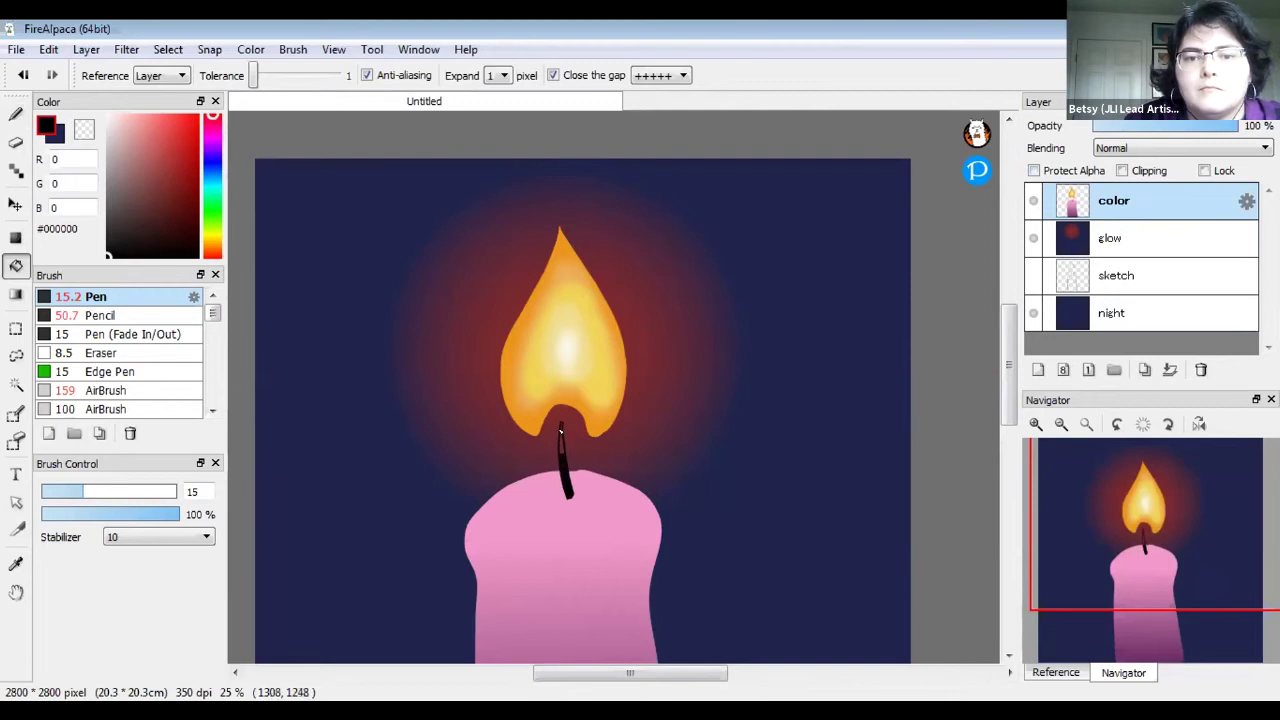
key(b)
Select the whole flame with the Lasso tool, leaving a margin around it and following its bottom notch to exclude the wick
drag(686, 514, 670, 460)
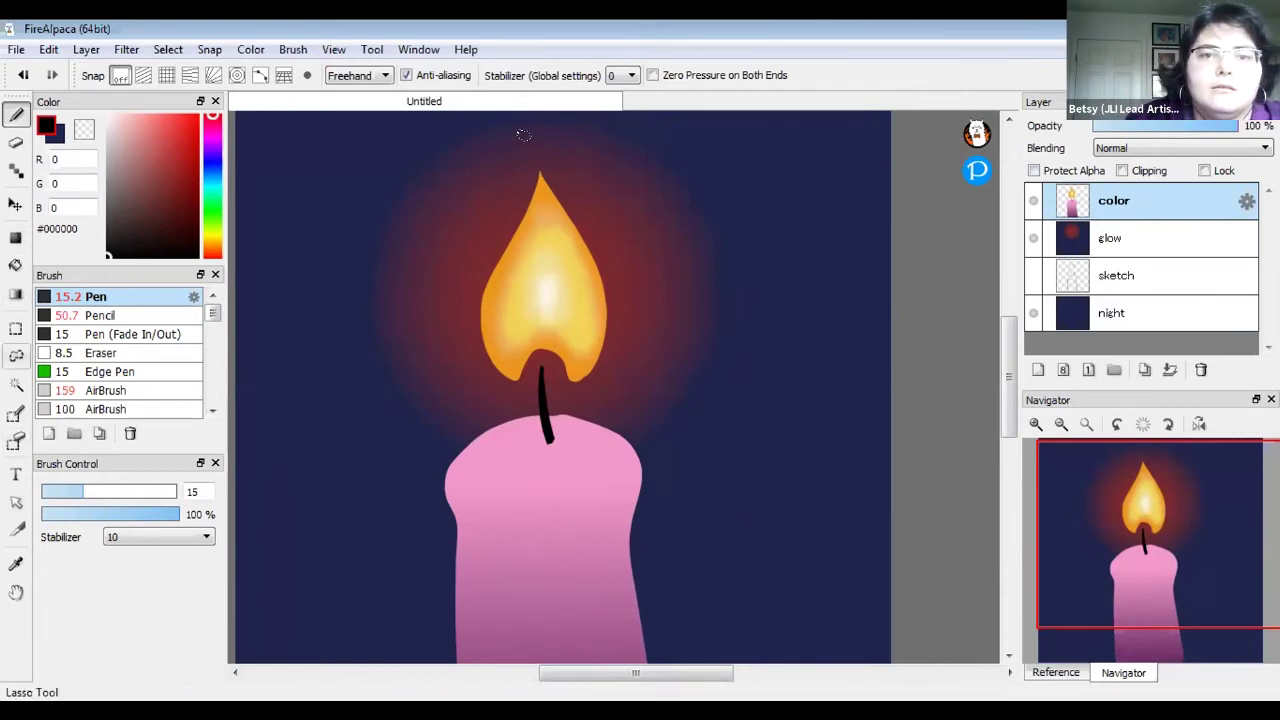
click(16, 356)
mouse_move(540, 148)
mouse_down()
mouse_move(447, 345)
mouse_move(495, 390)
mouse_move(650, 262)
mouse_move(540, 150)
mouse_up()
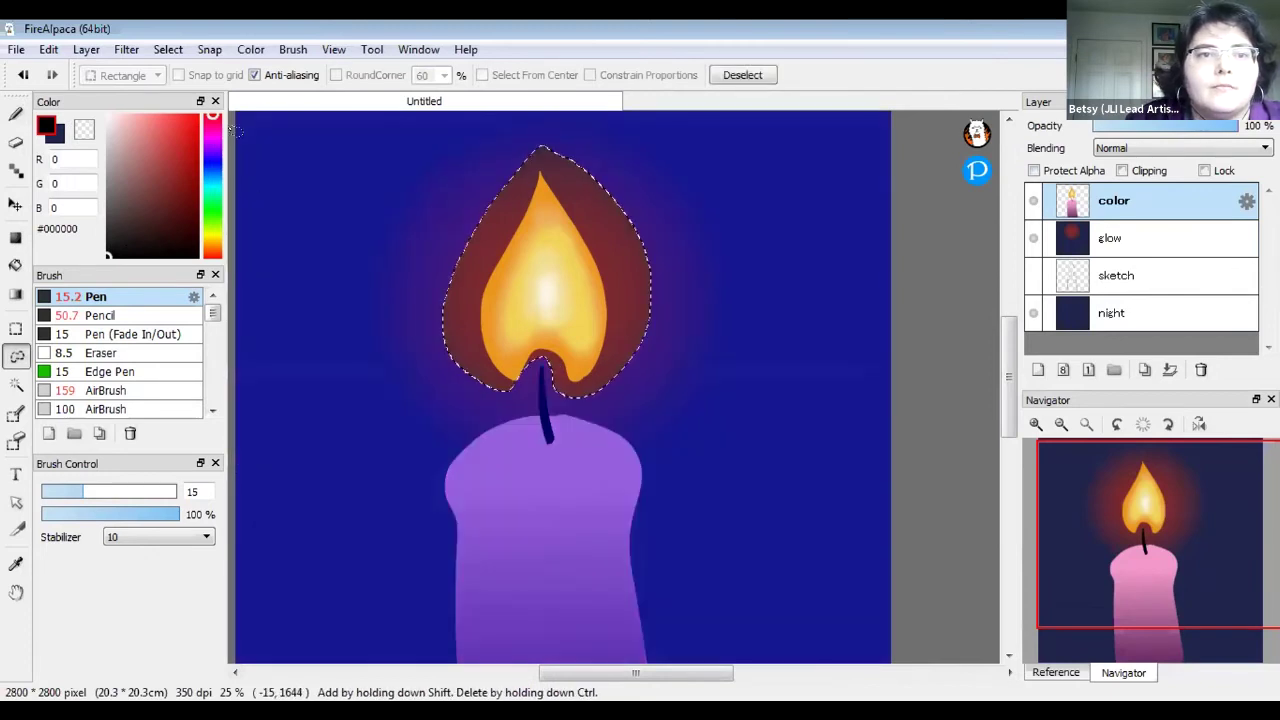
Soften the selected flame on the color layer with a Gaussian Blur of 8.22 and clear the selection
click(126, 49)
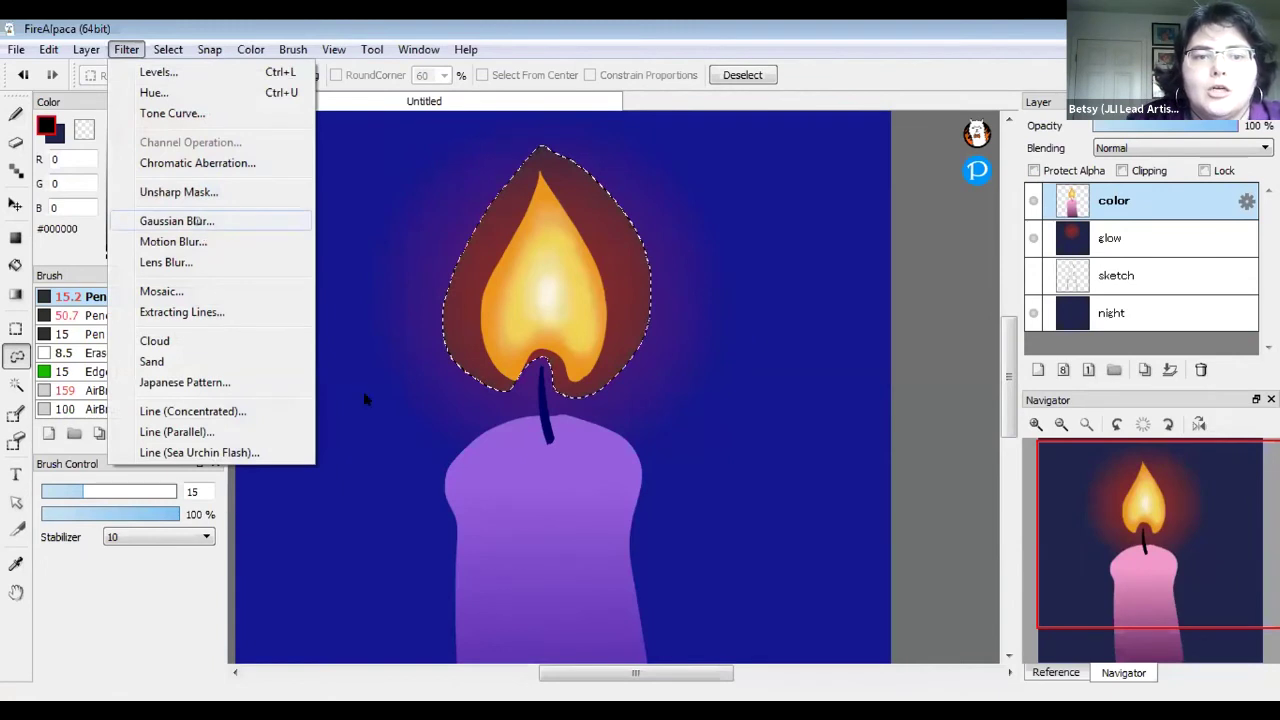
key(Return)
drag(363, 394, 426, 393)
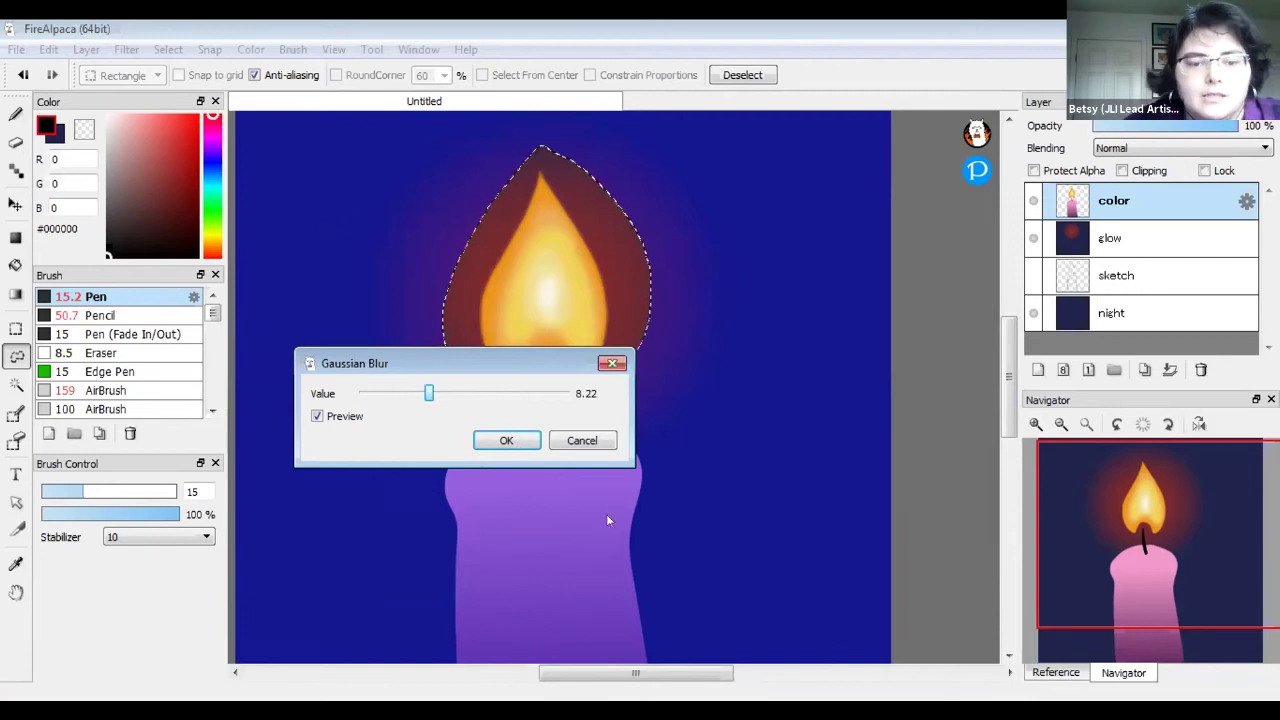
click(506, 440)
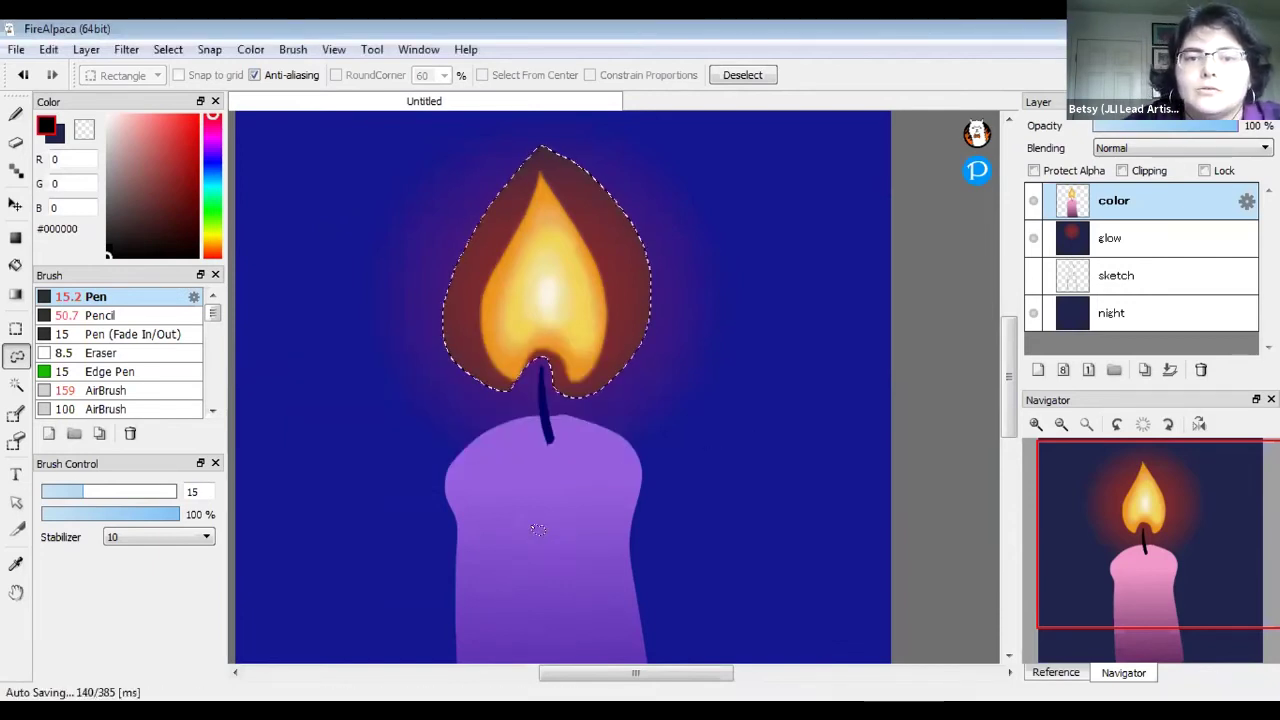
key(ctrl+d)
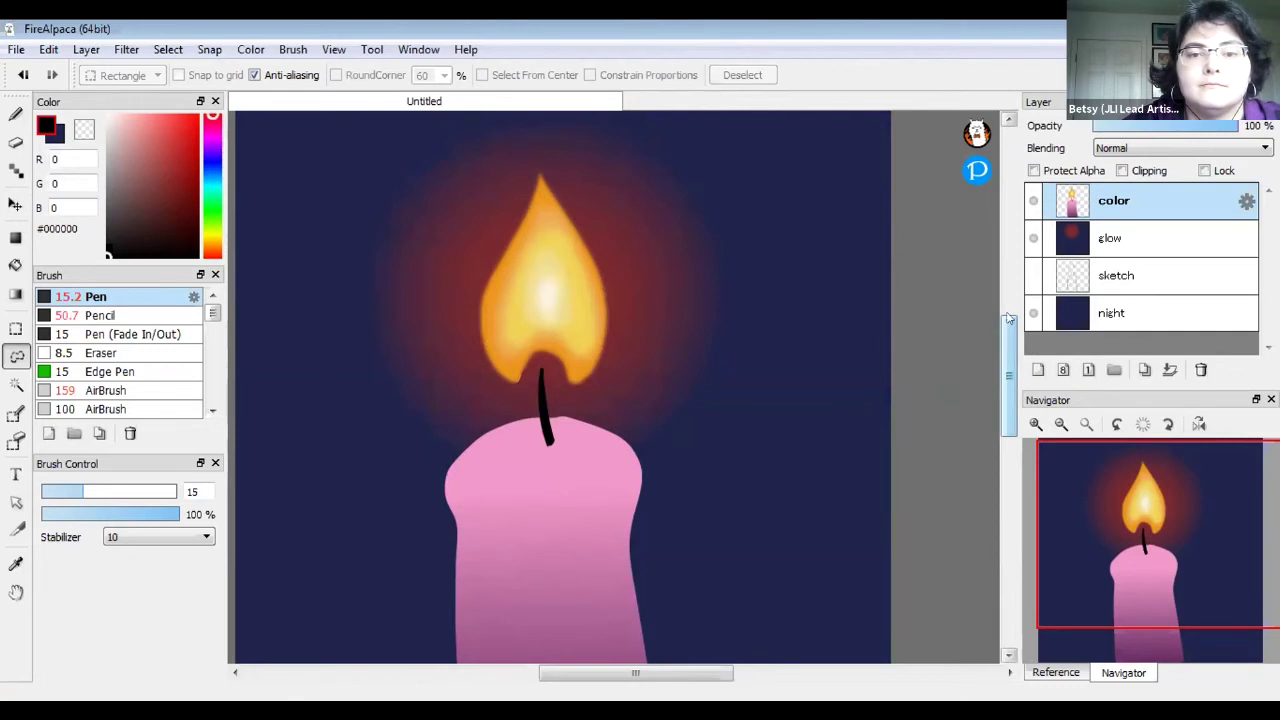
scroll(1008, 370, down, 2)
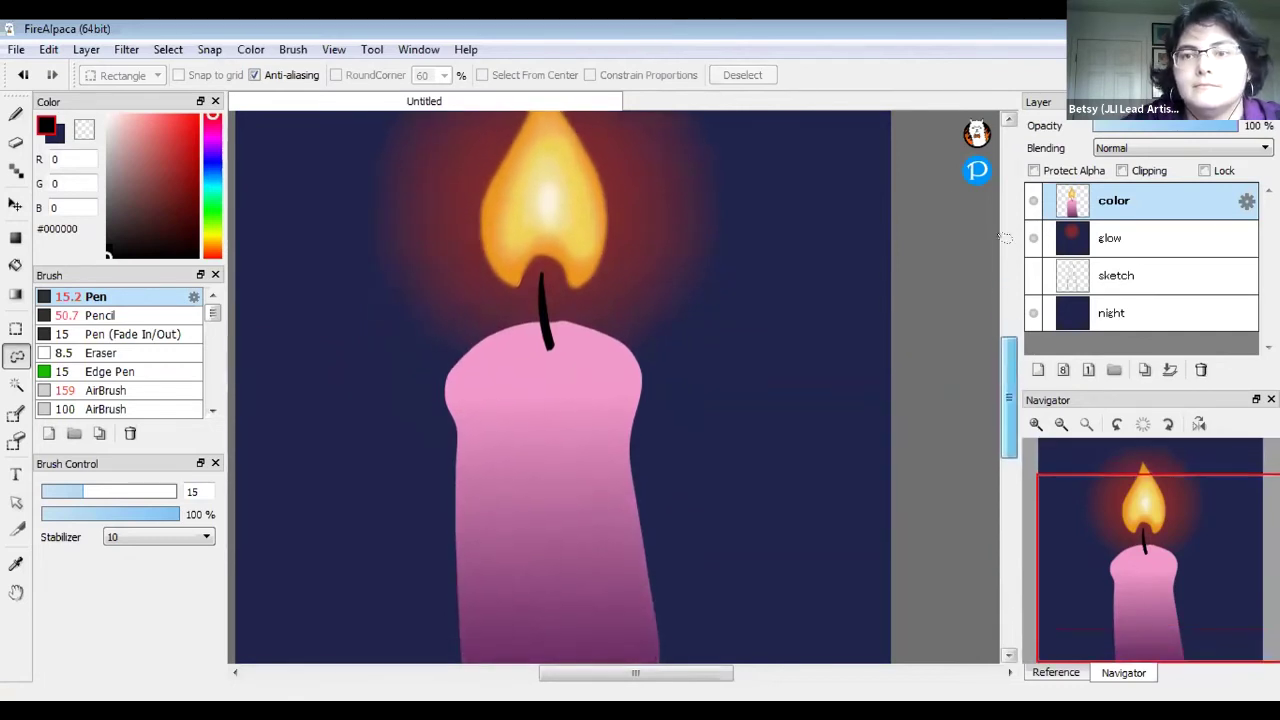
click(1061, 424)
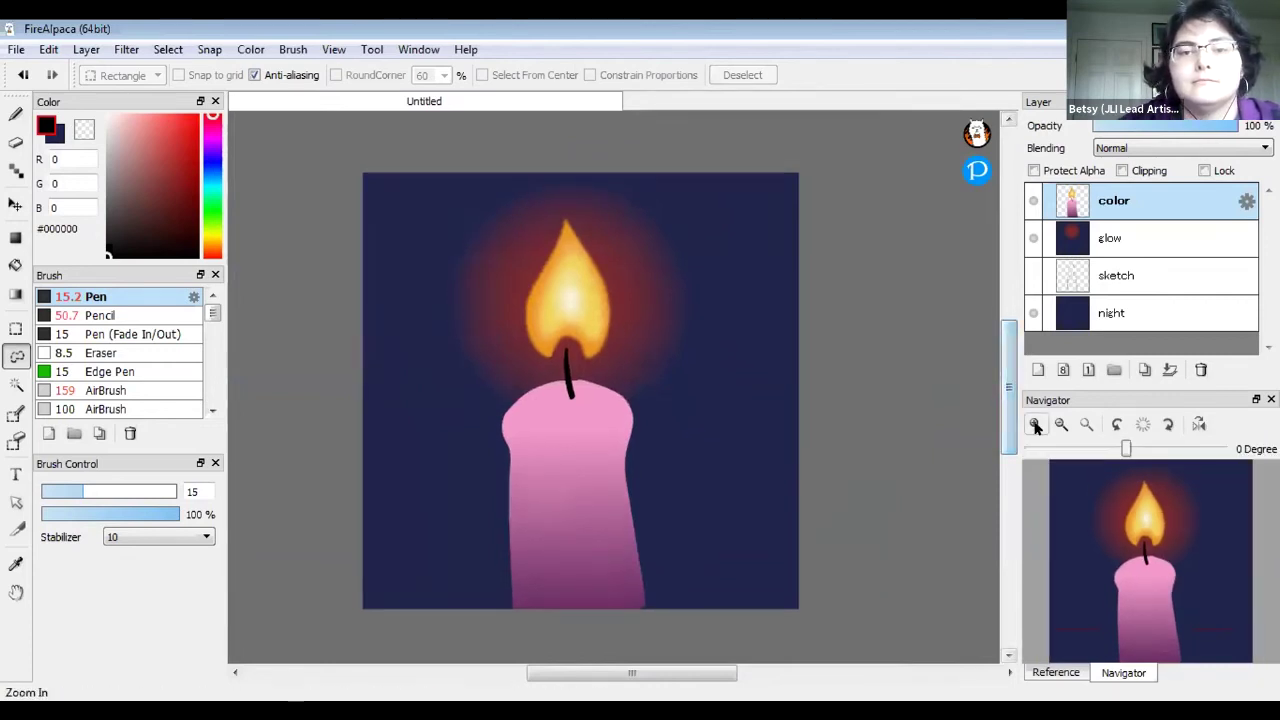
click(1036, 426)
scroll(997, 522, down, 1)
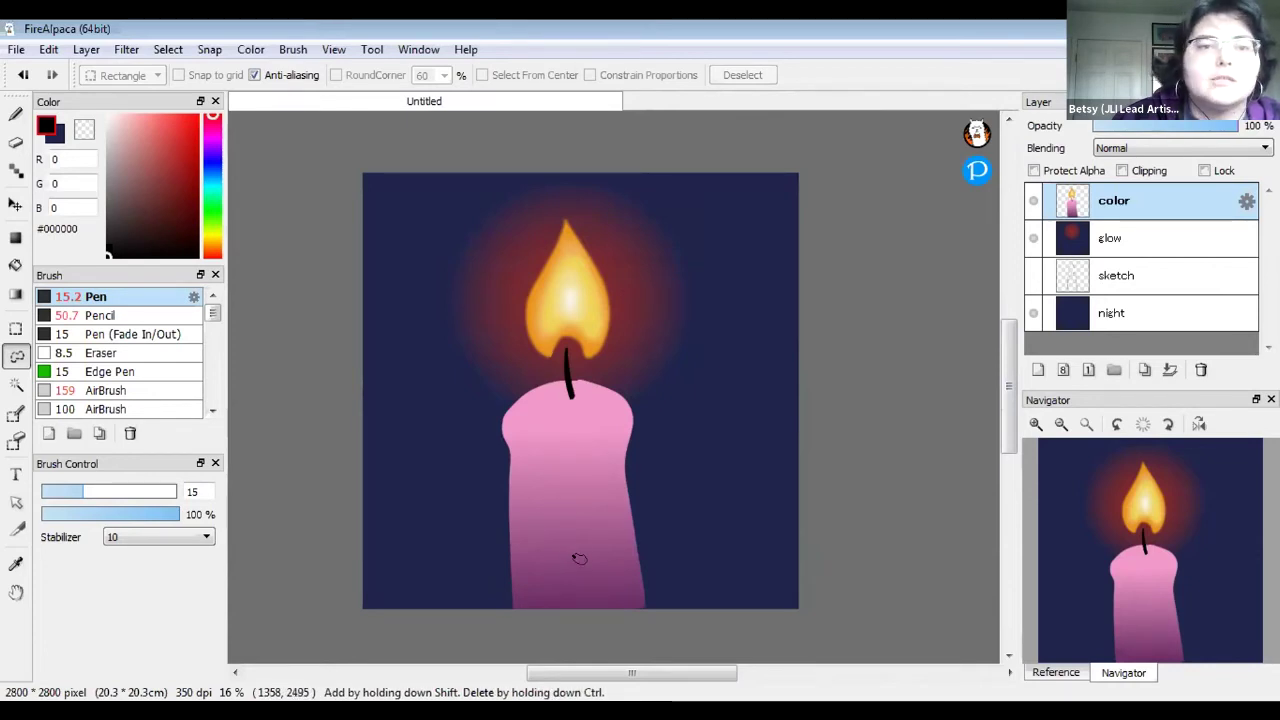
Create a new 8 × 8 inch image at 350 dpi with a colour initial layer
click(16, 49)
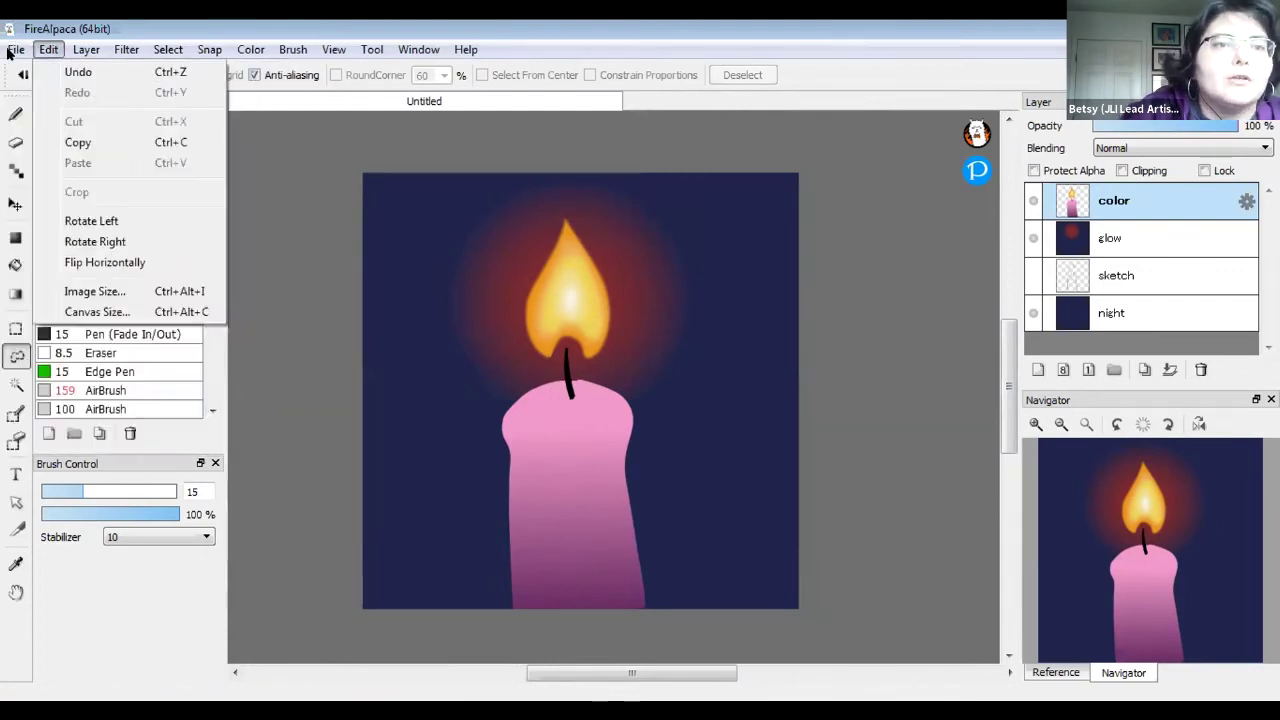
click(63, 70)
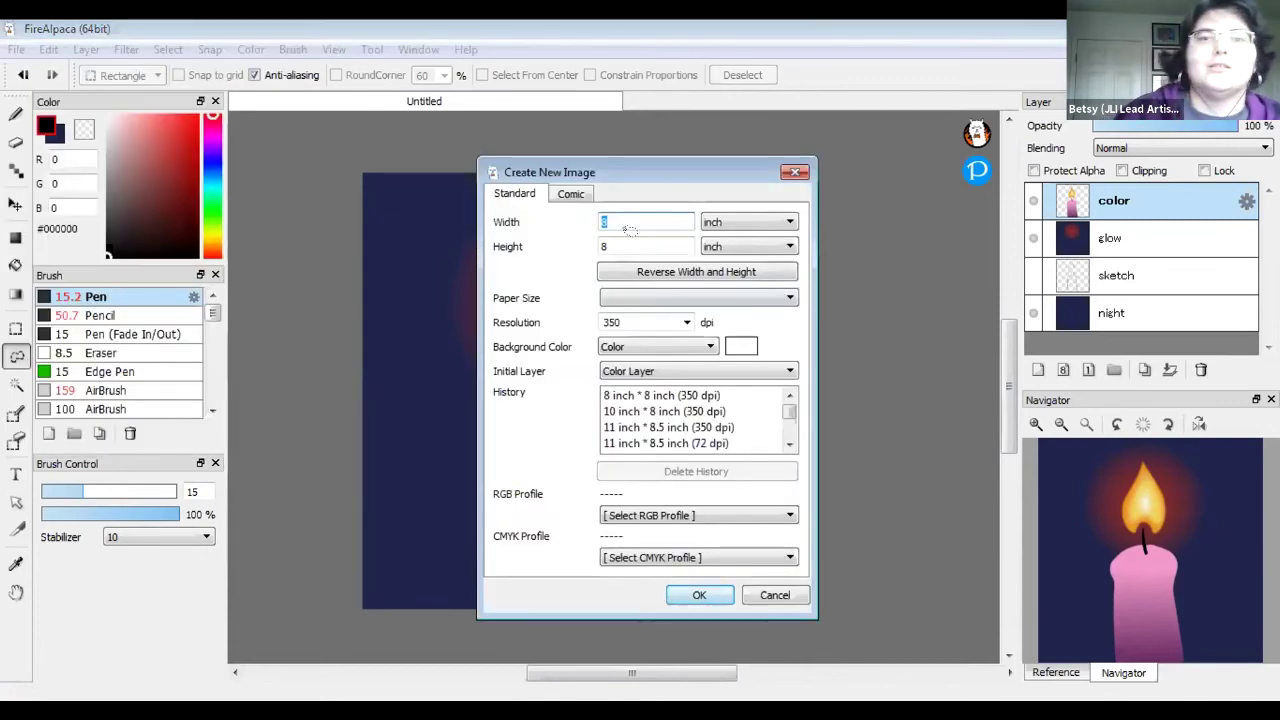
key(Return)
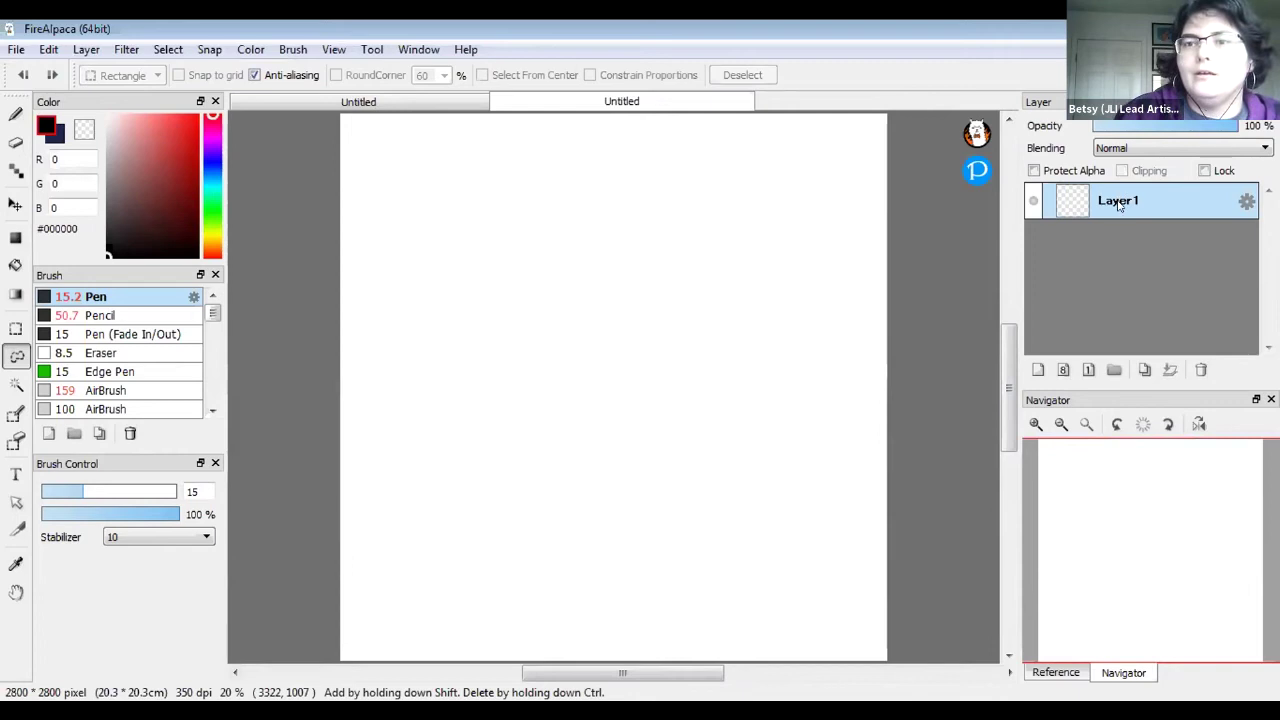
Rename the new image's only layer "sketch"
key(ctrl+shift+p)
text(sketch)
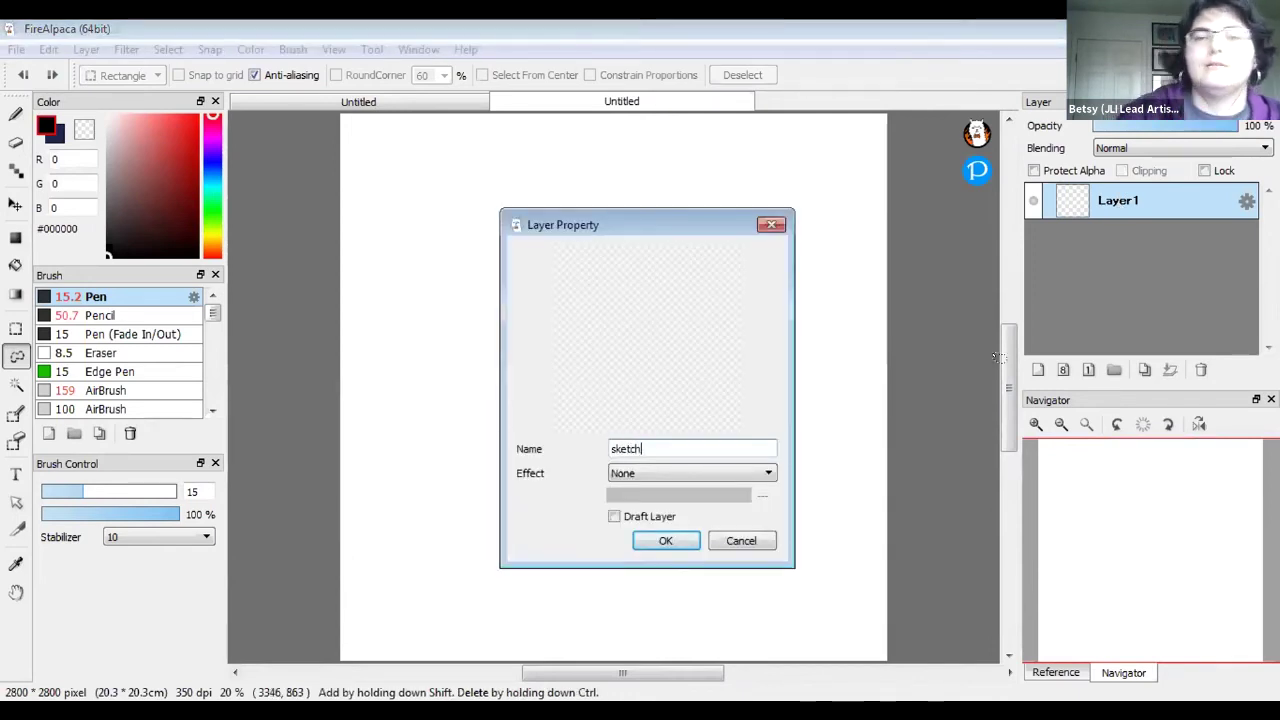
key(Return)
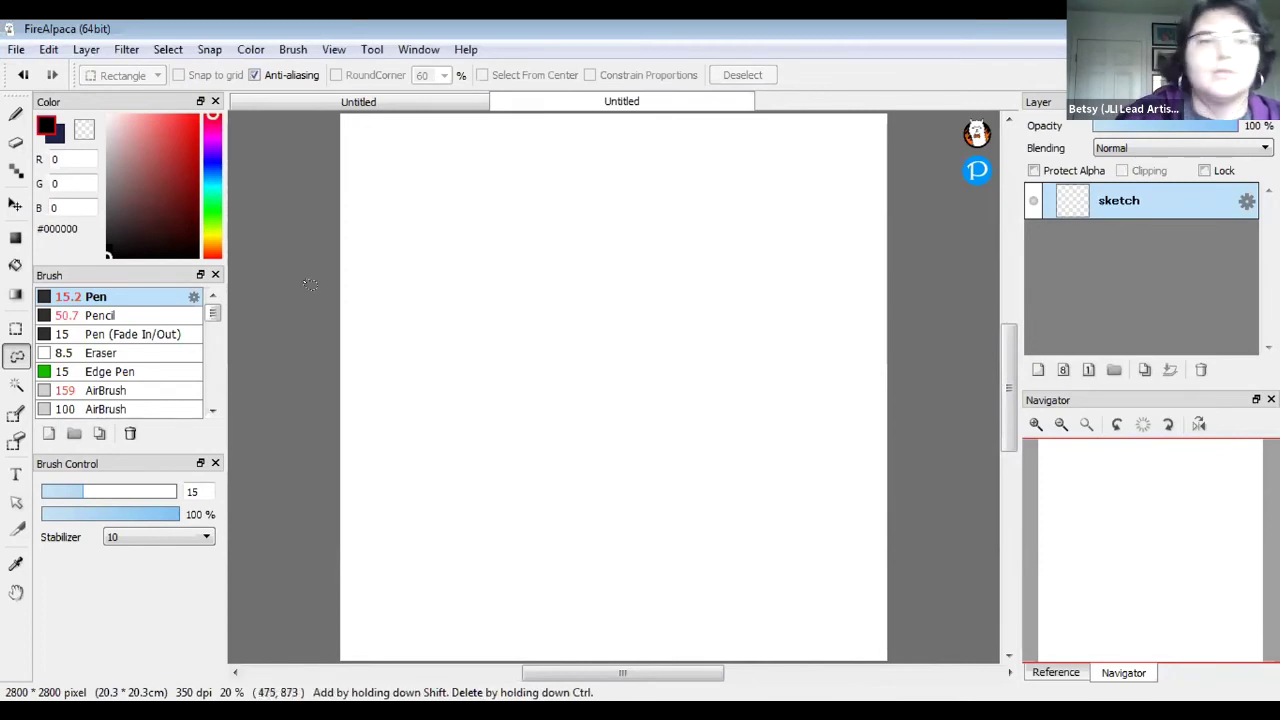
Choose the Pencil brush with the pink colour #EF2984 and set its size to 12.8
click(140, 315)
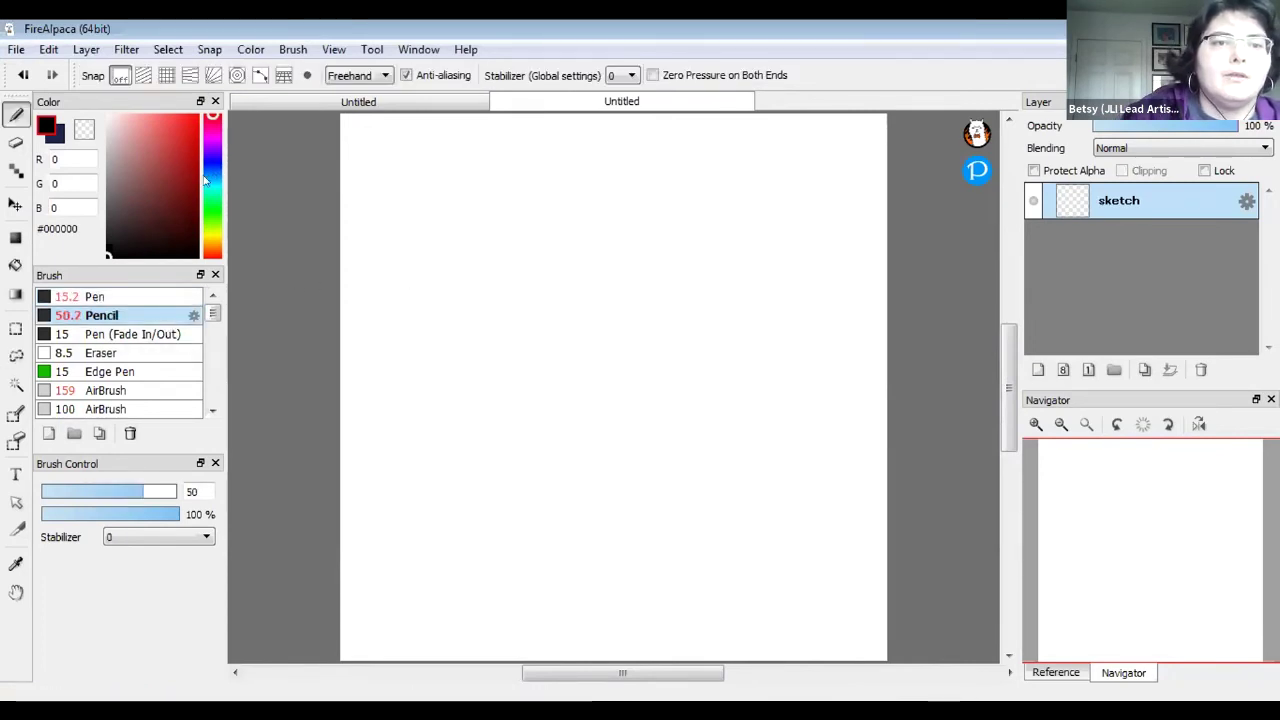
click(212, 124)
click(183, 122)
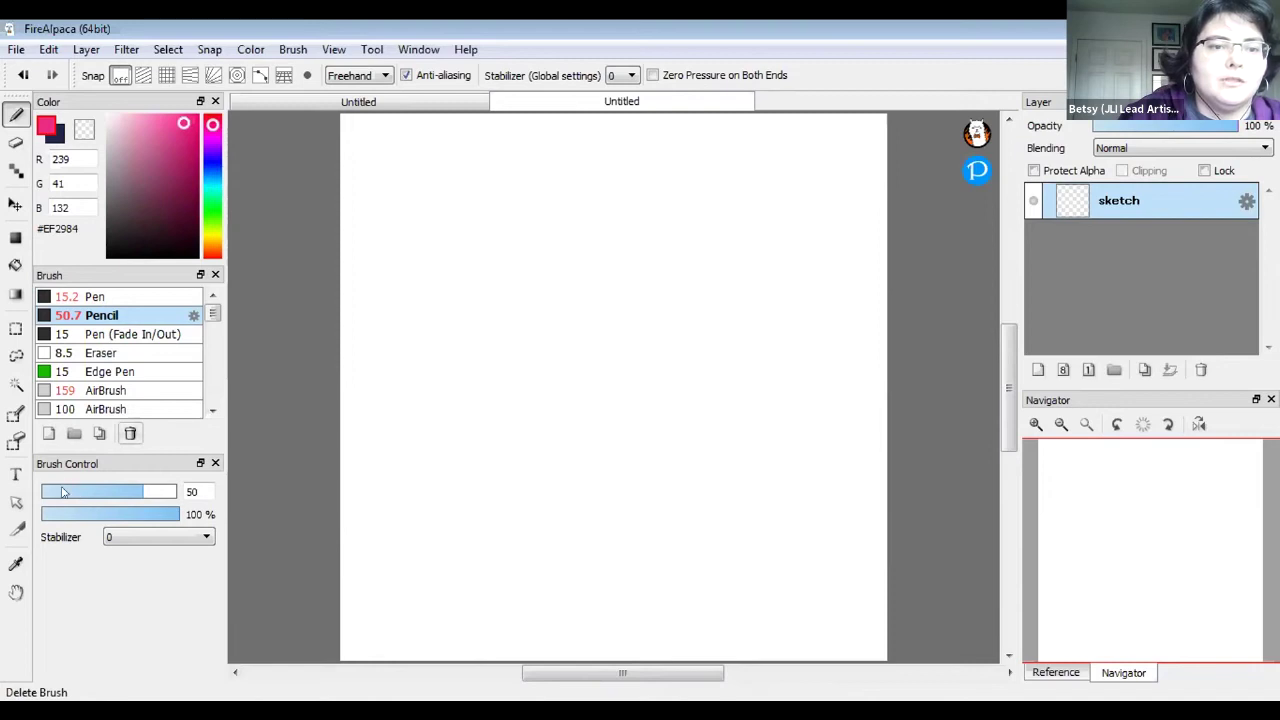
drag(78, 492, 100, 493)
Sketch the fish's curved teardrop body near the canvas centre, rounded at the head and tapering up toward the tail
drag(450, 329, 559, 338)
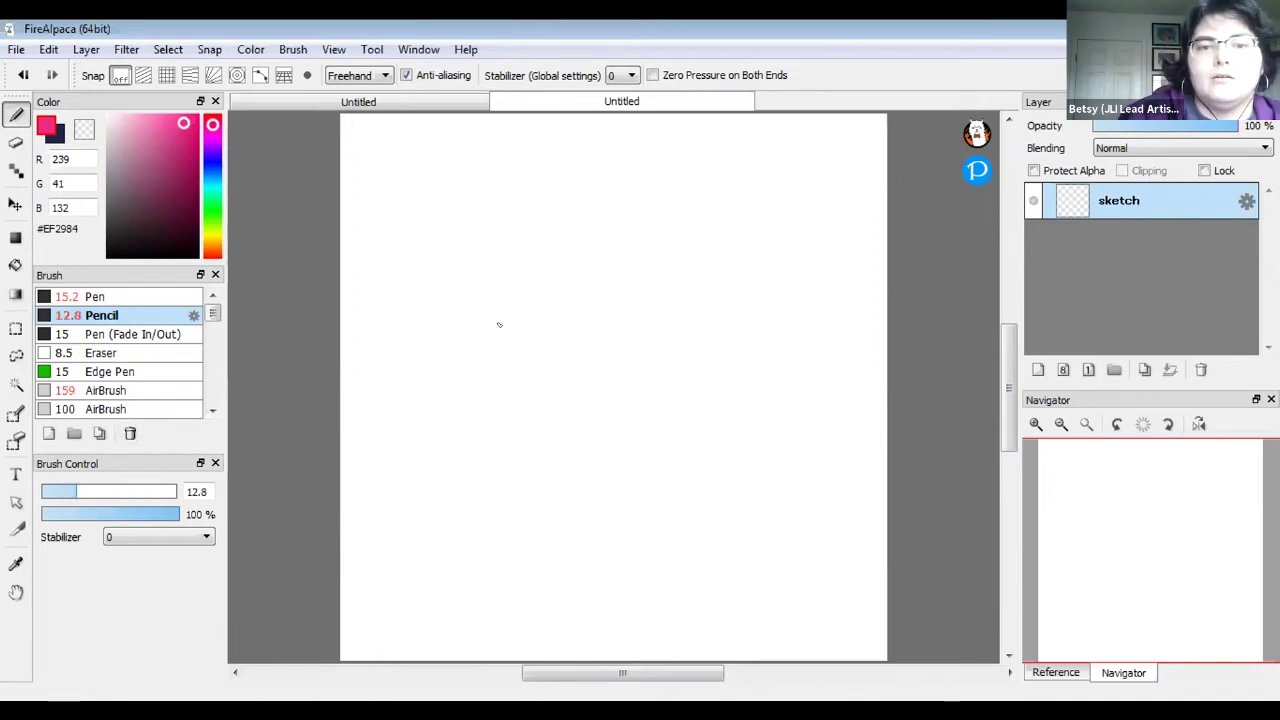
drag(497, 345, 650, 238)
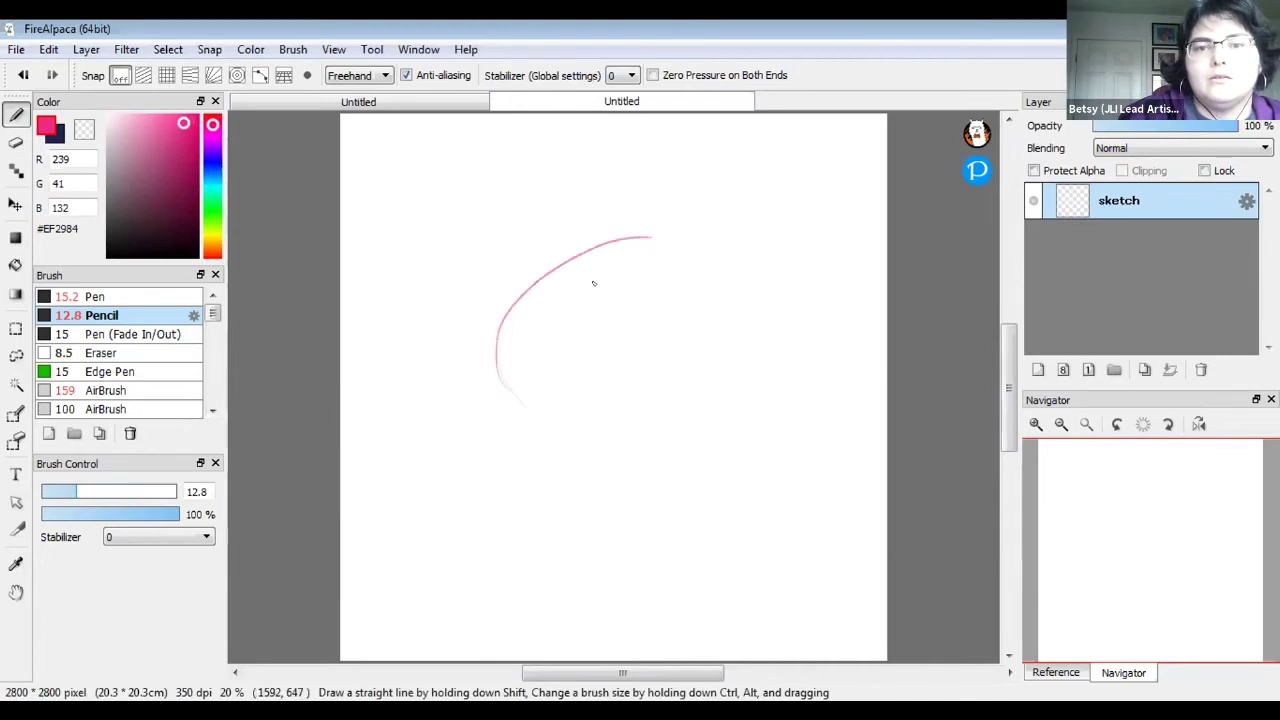
mouse_move(495, 338)
mouse_down()
mouse_move(551, 423)
mouse_move(605, 441)
mouse_up()
mouse_move(650, 238)
mouse_down()
mouse_move(600, 329)
mouse_move(638, 396)
mouse_move(580, 443)
mouse_up()
drag(602, 338, 642, 400)
drag(499, 372, 528, 418)
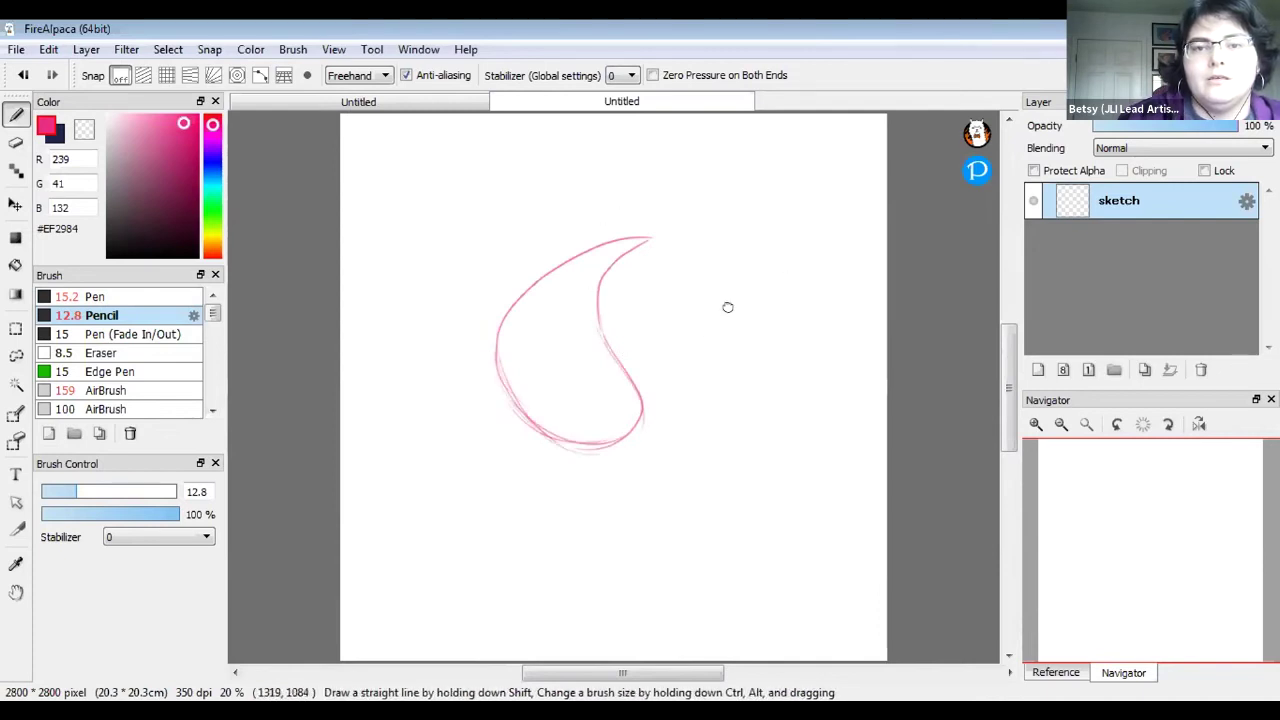
Sketch a large, wavy two-lobed tail fin extending up and right from the narrow end of the fish's body
drag(711, 343, 667, 393)
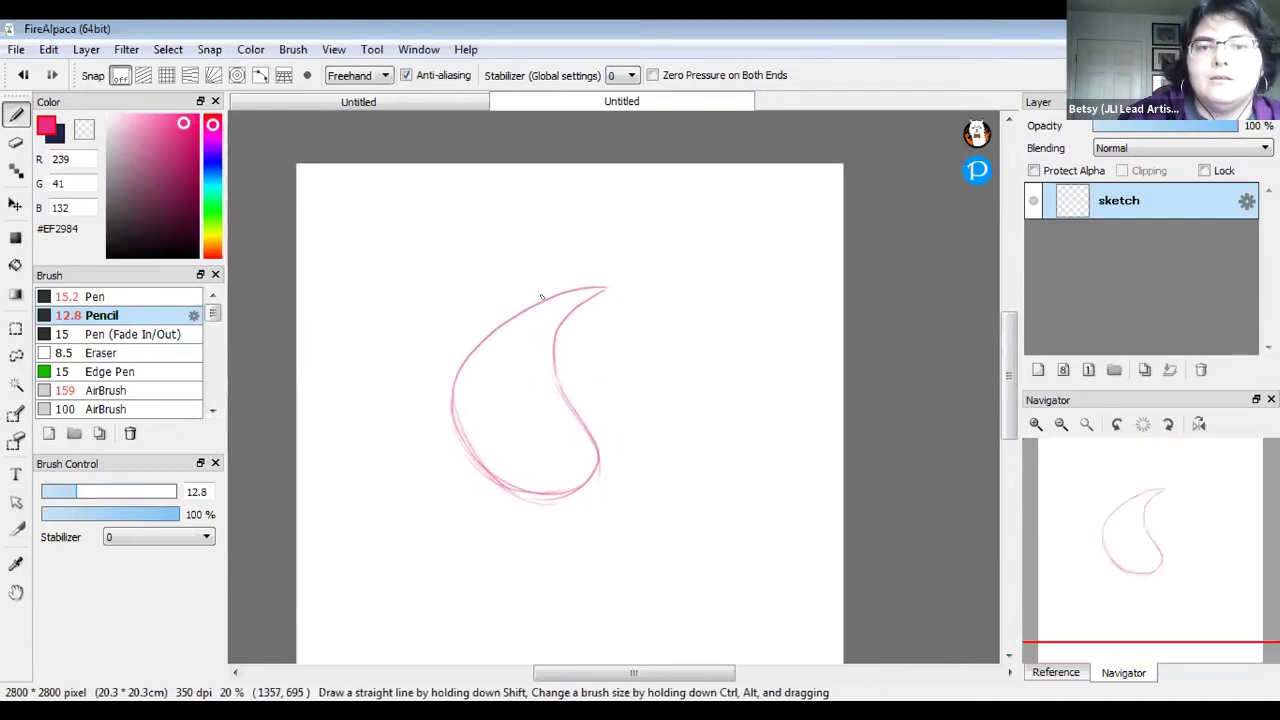
mouse_move(568, 276)
mouse_down()
mouse_move(654, 184)
mouse_move(776, 212)
mouse_up()
drag(781, 256, 712, 297)
drag(715, 320, 695, 370)
drag(595, 316, 722, 348)
drag(778, 258, 722, 328)
mouse_move(716, 268)
mouse_down()
mouse_move(660, 186)
mouse_move(547, 311)
mouse_up()
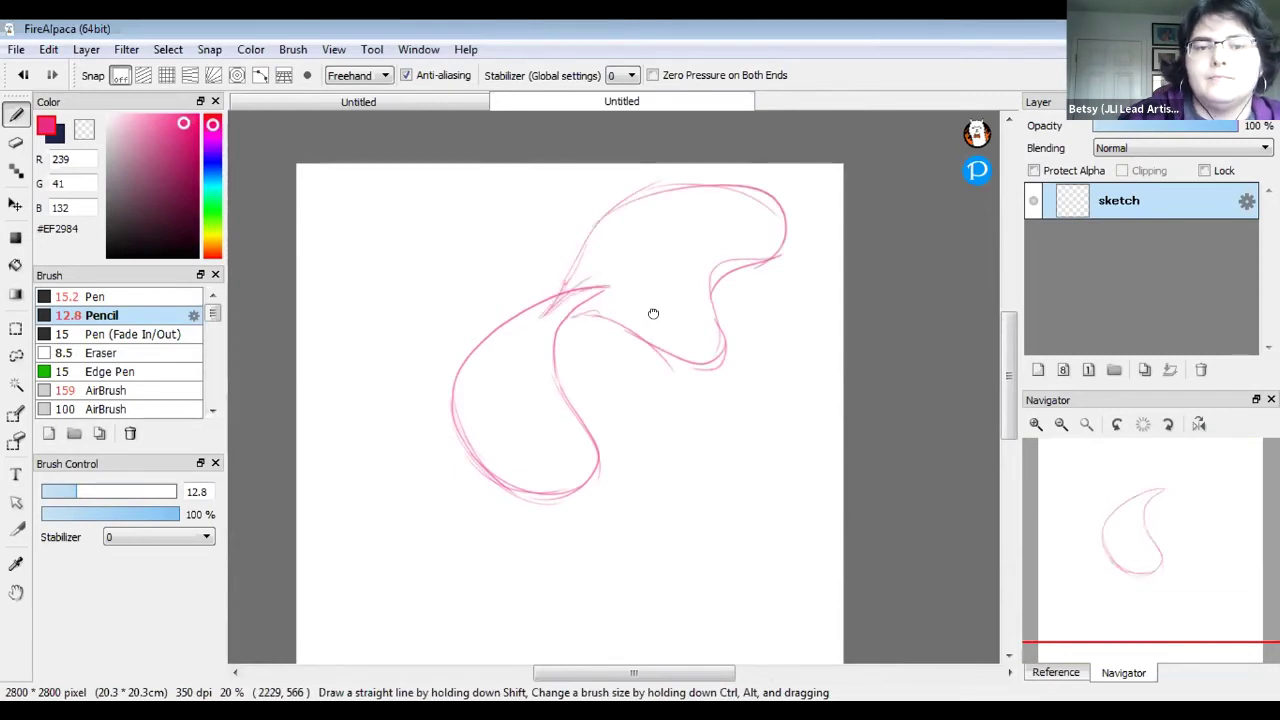
Sketch a long fin on the left of the body, a small fin on the right and an oval eye
drag(460, 475, 475, 383)
drag(360, 348, 505, 392)
mouse_move(426, 326)
mouse_down()
mouse_move(466, 368)
mouse_move(502, 376)
mouse_up()
mouse_move(617, 313)
mouse_down()
mouse_move(632, 276)
mouse_move(590, 294)
mouse_up()
drag(619, 345, 630, 286)
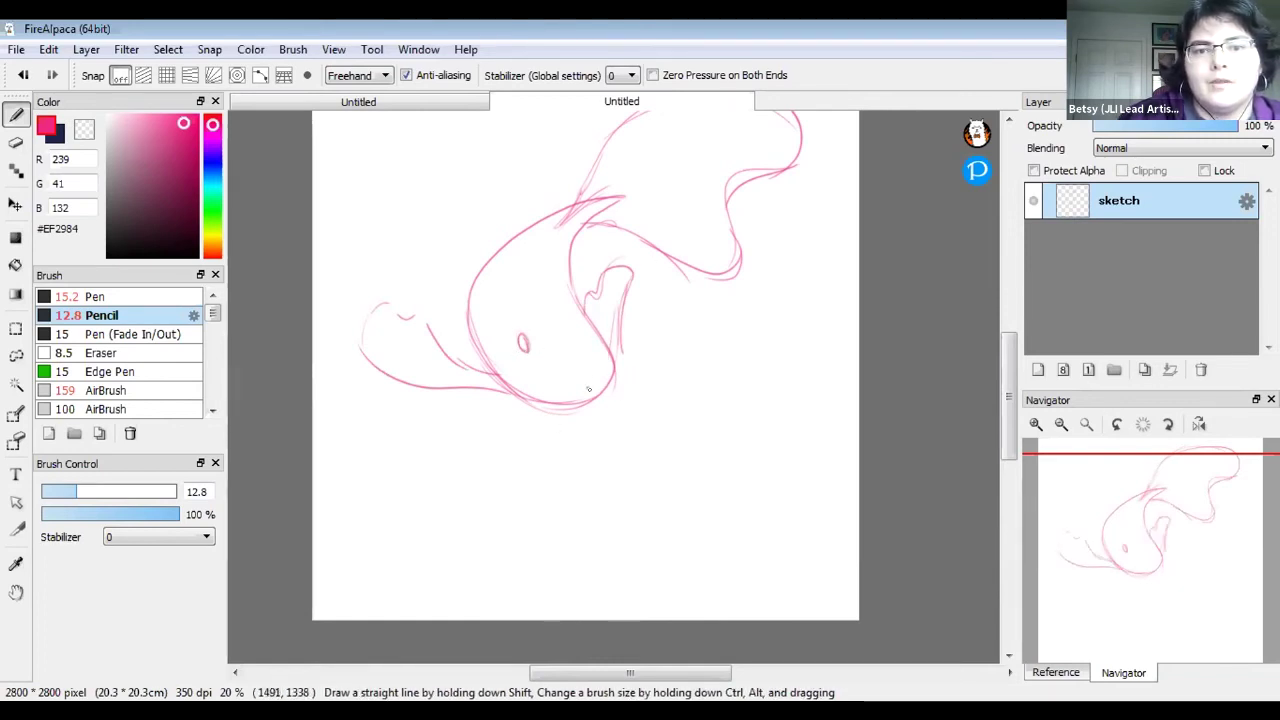
Try an oval mouth, undo it, and sketch a short mouth line plus a curved gill line beside the eye
drag(590, 398, 564, 400)
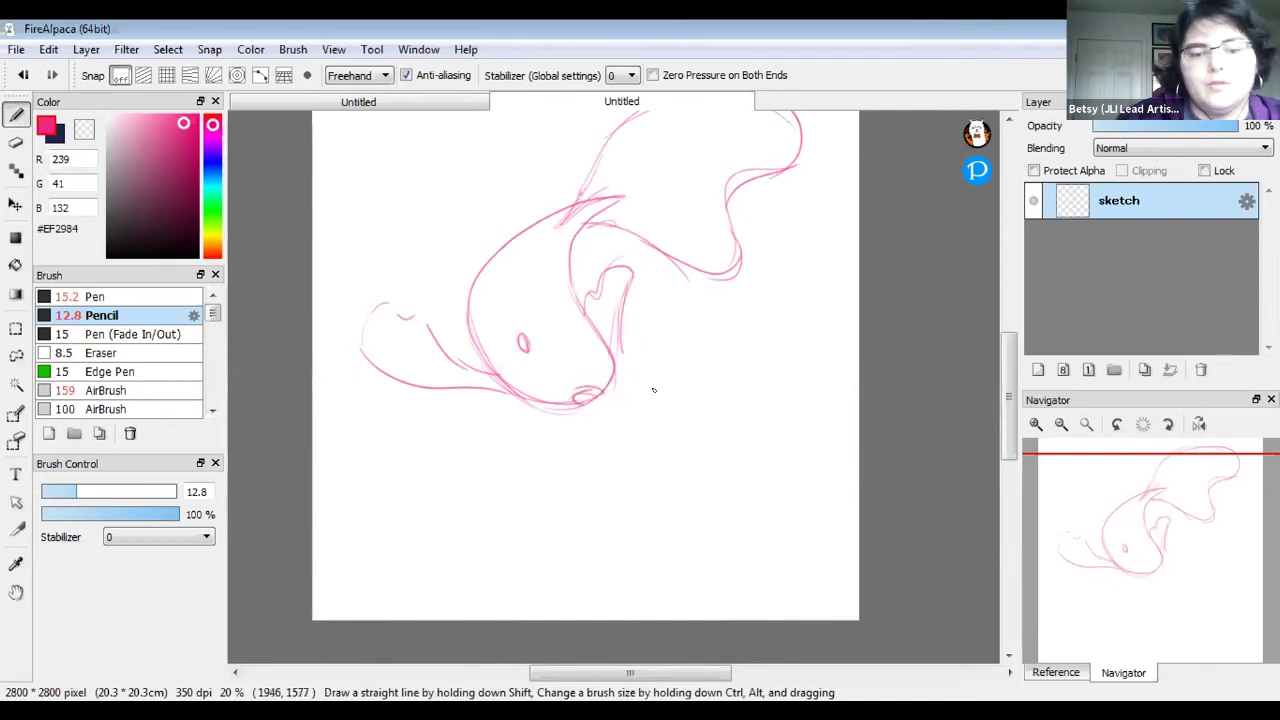
key(ctrl+z)
drag(575, 388, 600, 386)
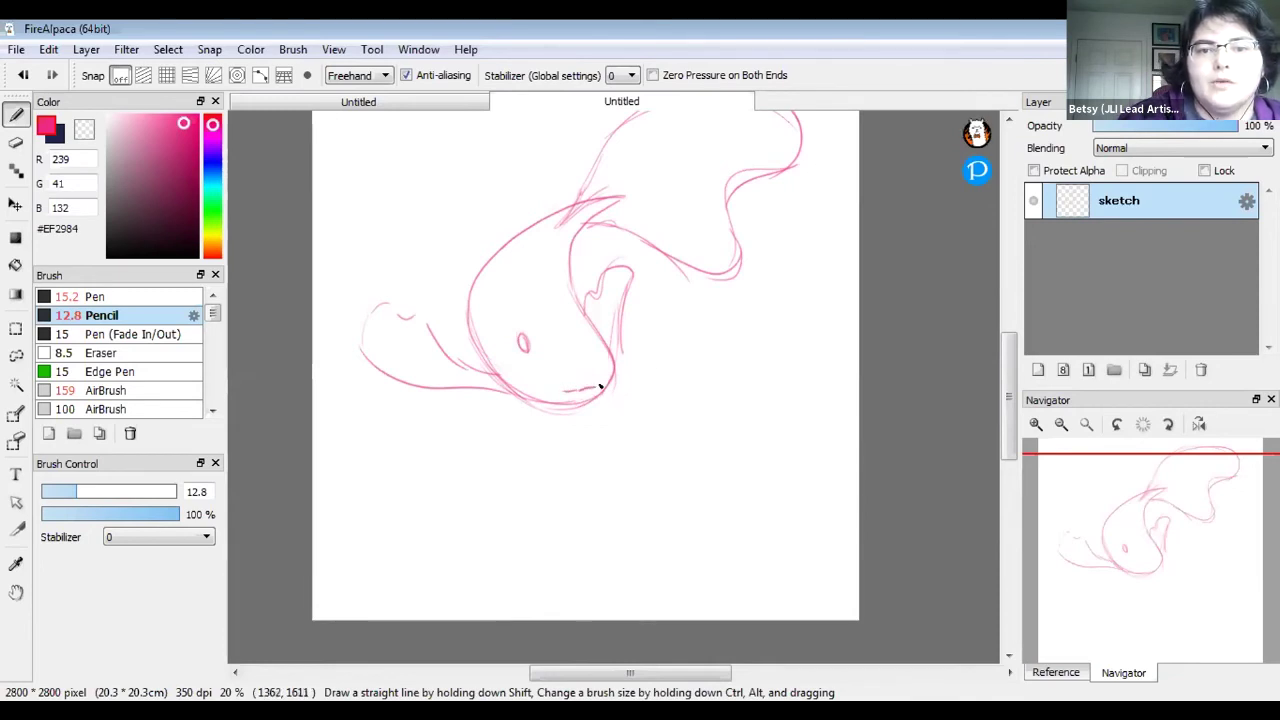
drag(507, 306, 492, 345)
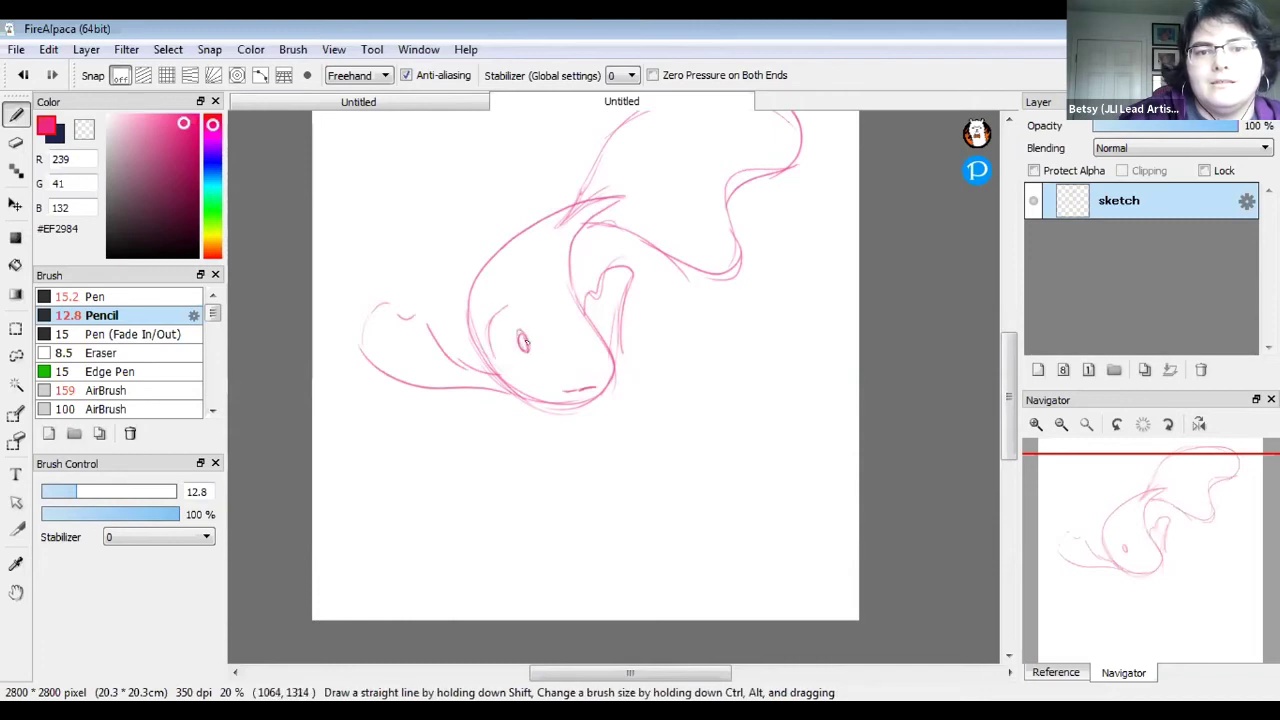
Reshape the fish's head with a straighter, more pointed front edge and erase the overlapping mouth lines using the transparent colour
drag(585, 311, 605, 382)
mouse_move(608, 334)
mouse_down()
mouse_move(573, 397)
mouse_move(502, 394)
mouse_move(601, 398)
mouse_move(561, 402)
mouse_move(599, 326)
mouse_move(593, 311)
mouse_move(606, 386)
mouse_up()
click(84, 128)
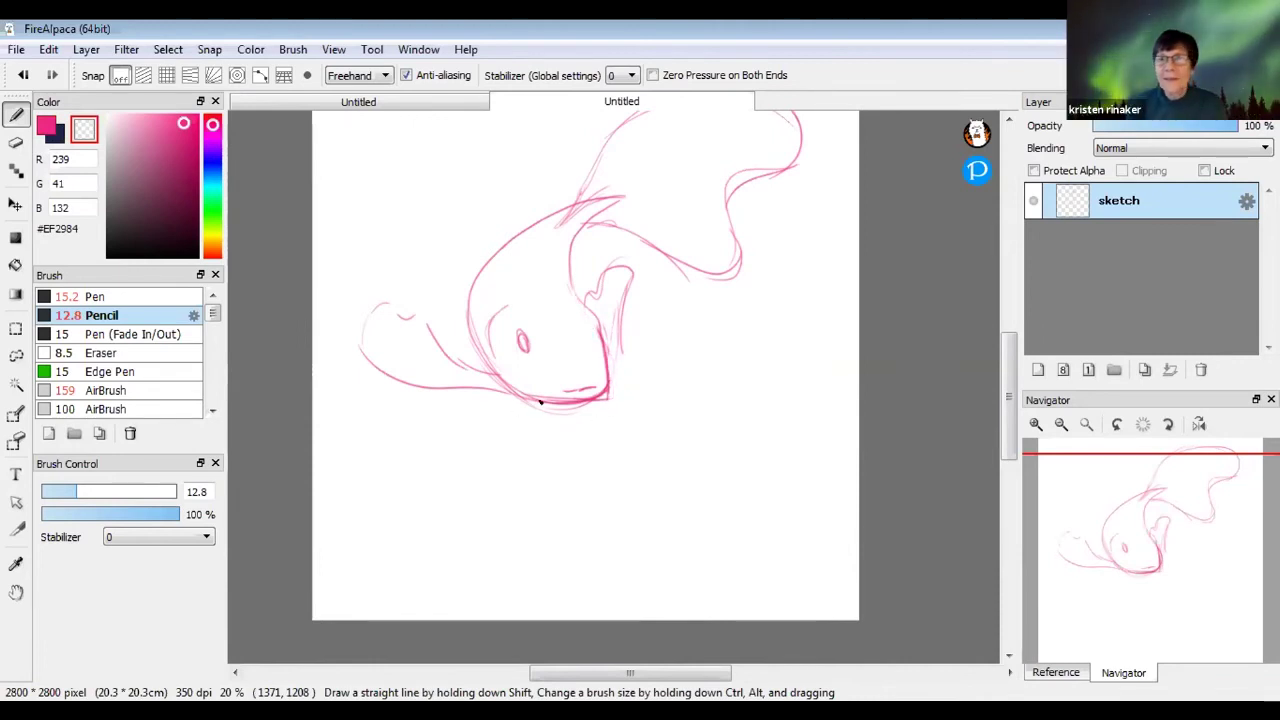
drag(606, 388, 590, 397)
key(ctrl+z)
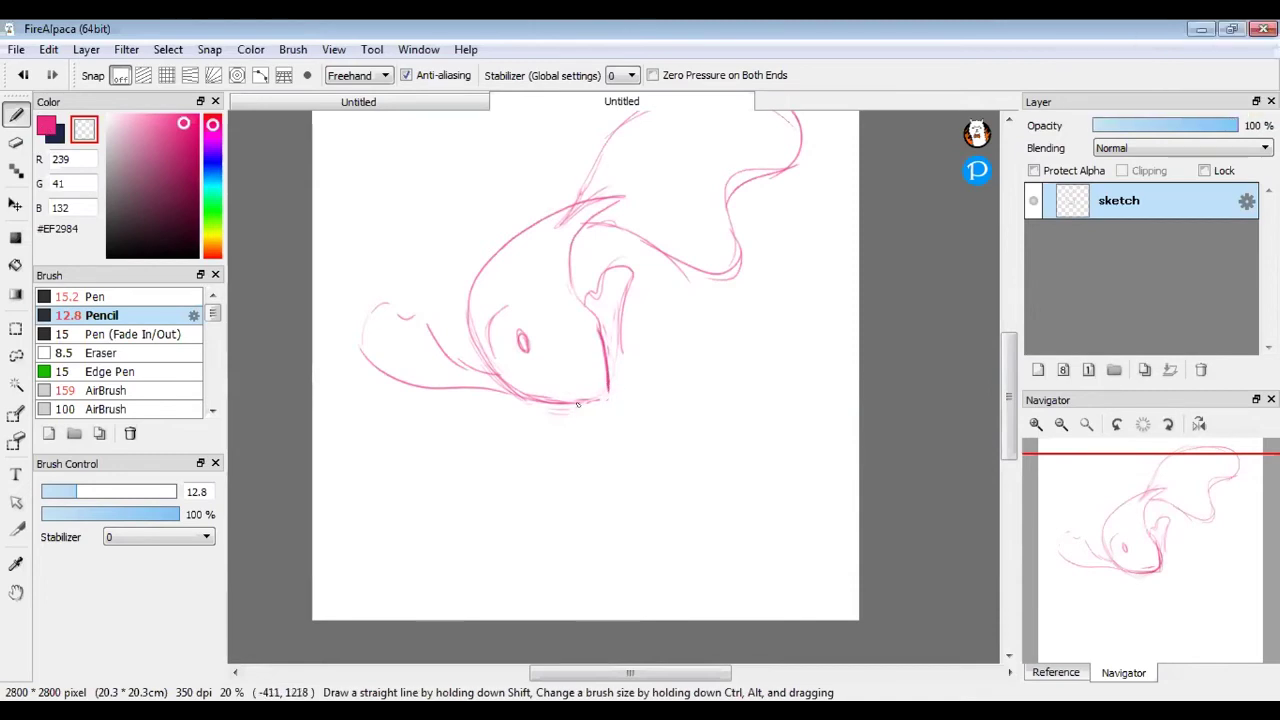
mouse_move(541, 403)
mouse_down()
mouse_move(609, 390)
mouse_move(526, 421)
mouse_up()
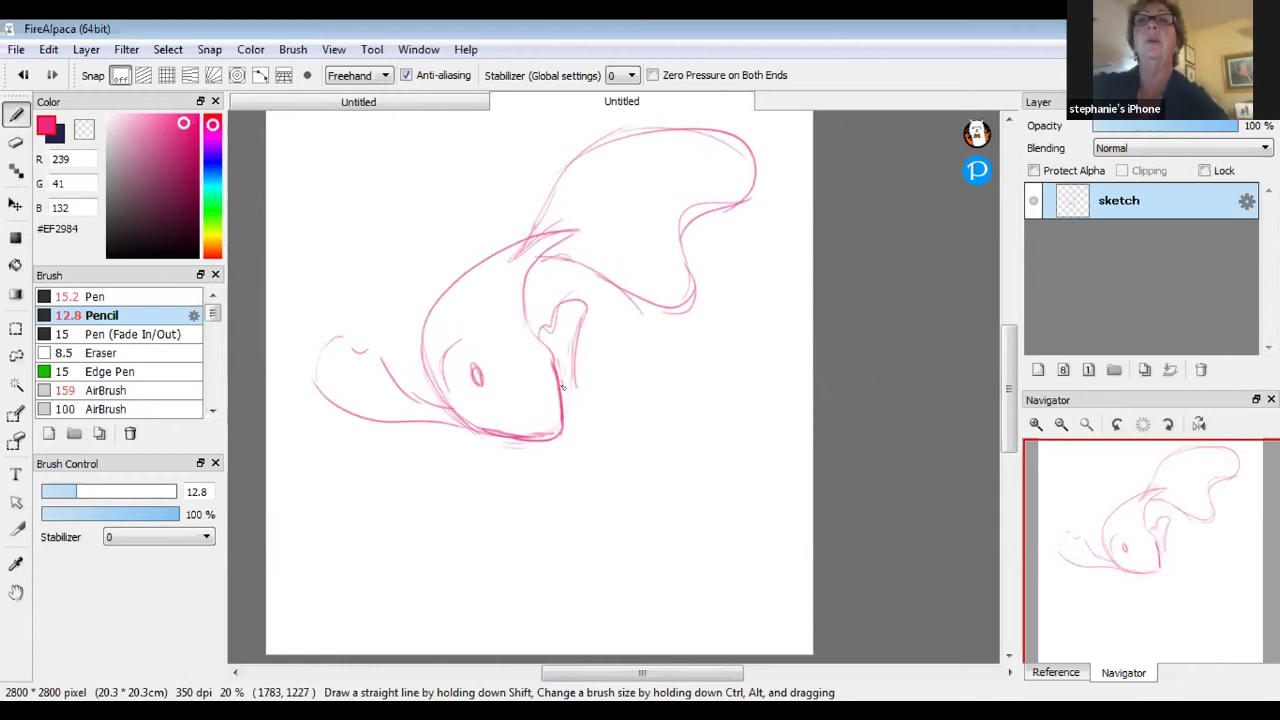
Redraw the small right fin's outer edge, erase its stray line, and sketch a pointed fin on the fish's back
drag(584, 302, 576, 386)
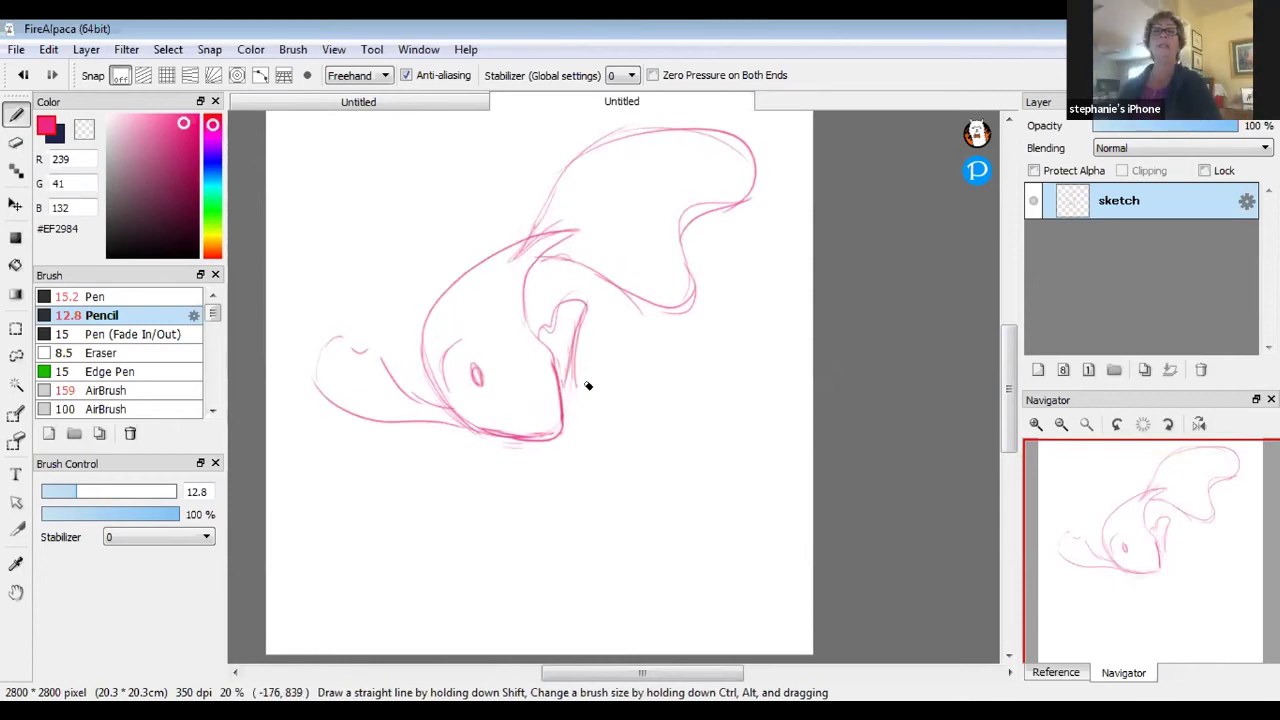
key(e)
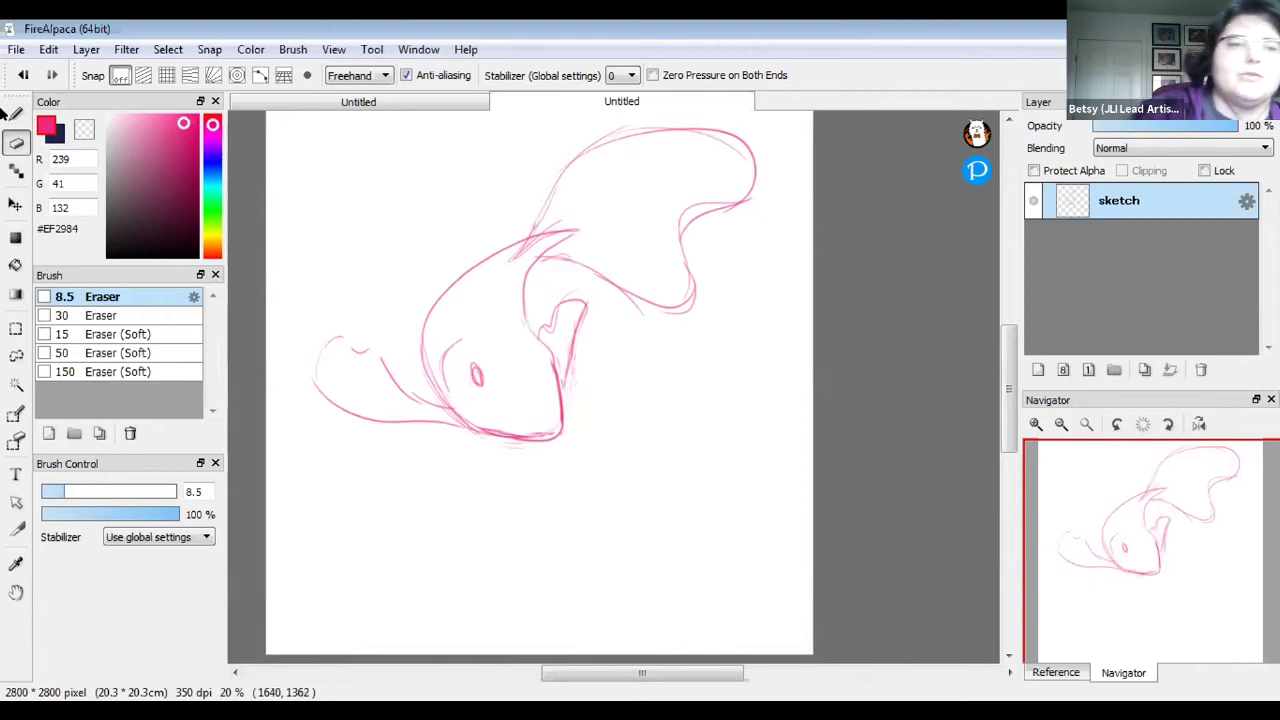
key(b)
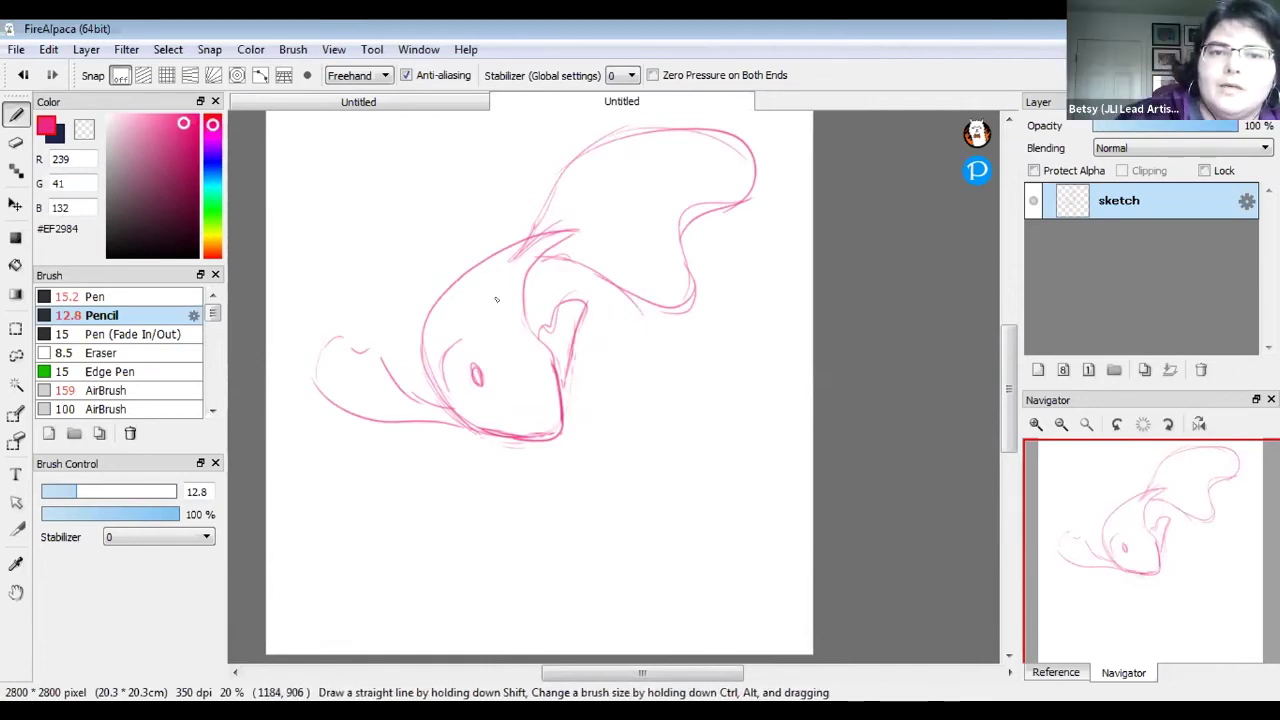
drag(470, 238, 492, 314)
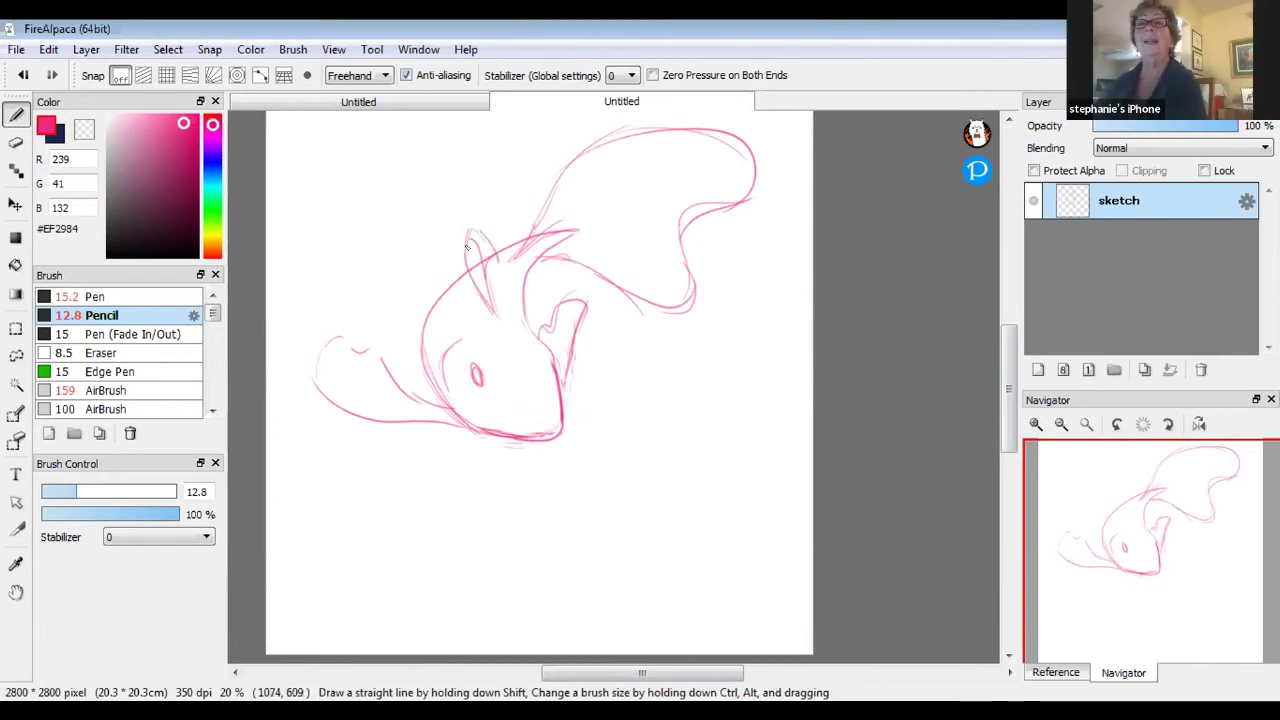
Compare the candle image with its color layer hidden and shown, and return to the fish sketch
key(ctrl+Tab)
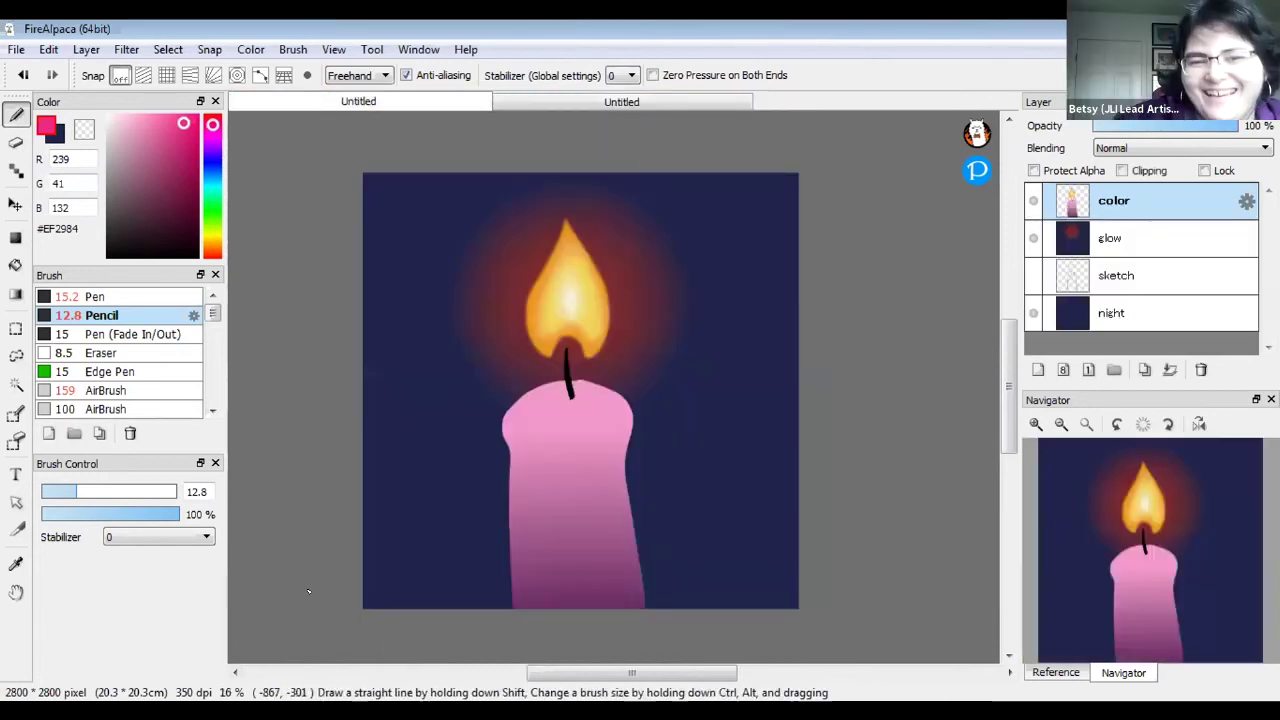
click(1034, 202)
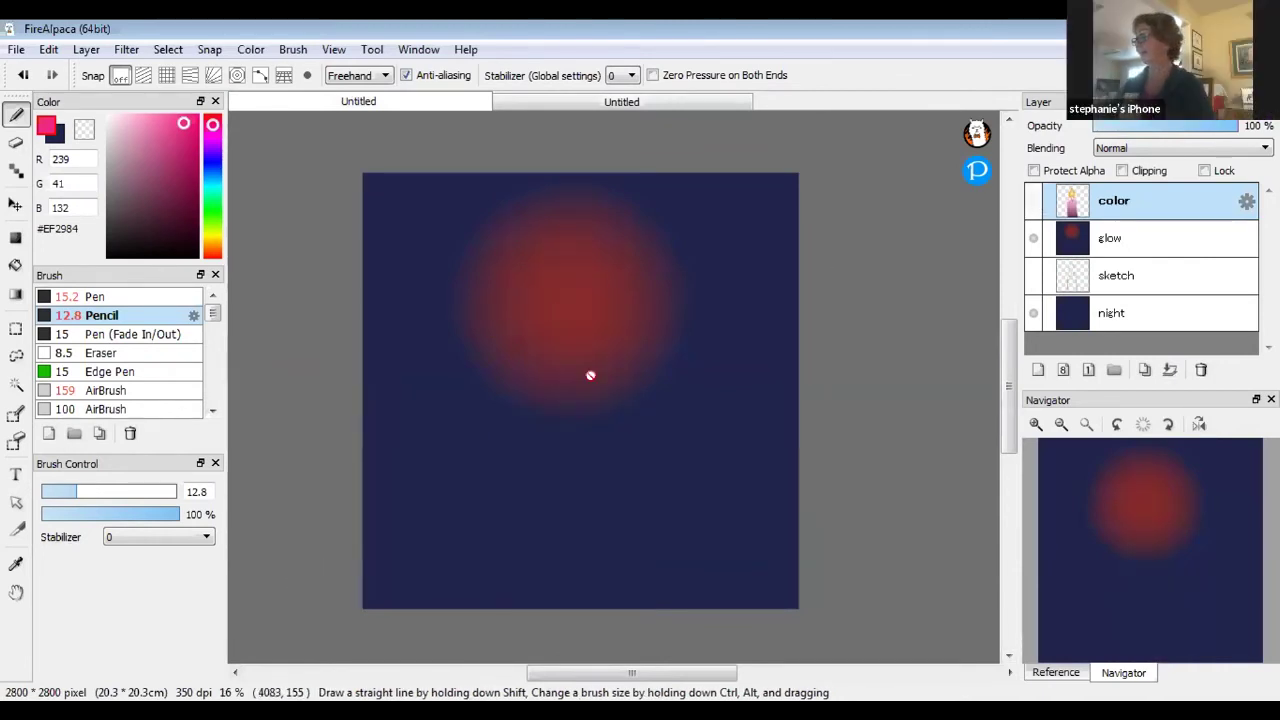
click(1034, 201)
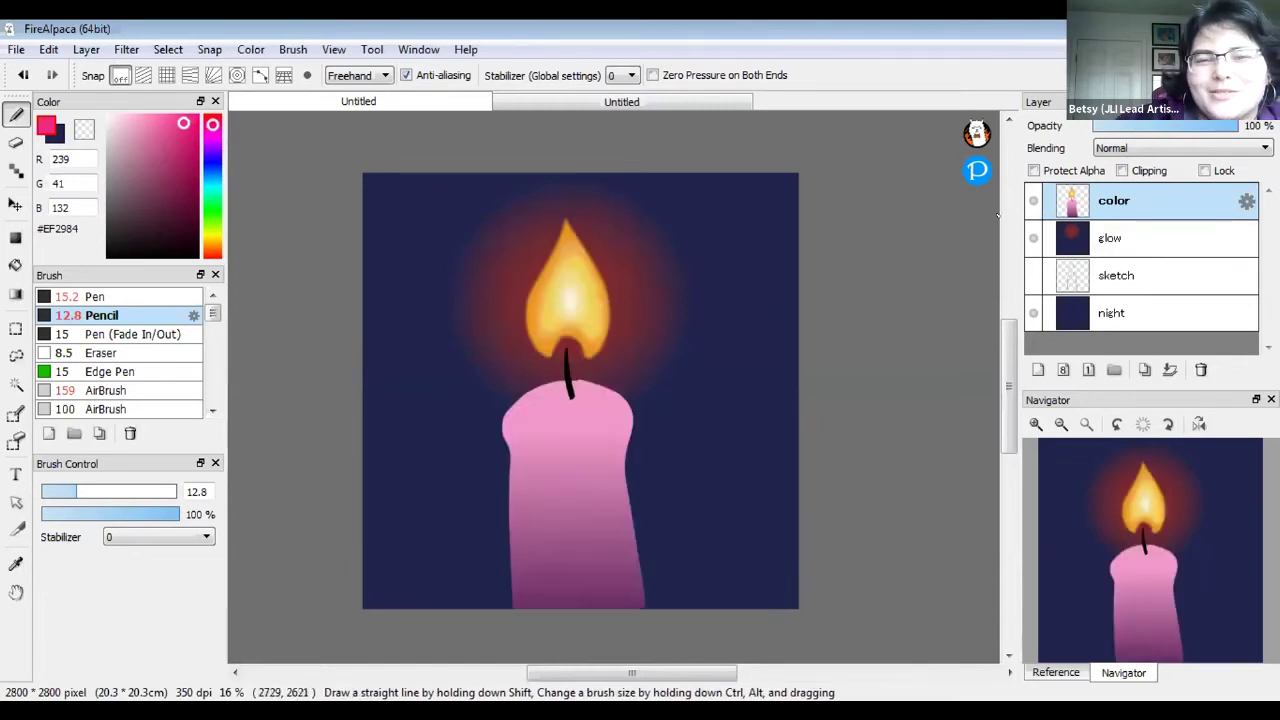
click(1034, 201)
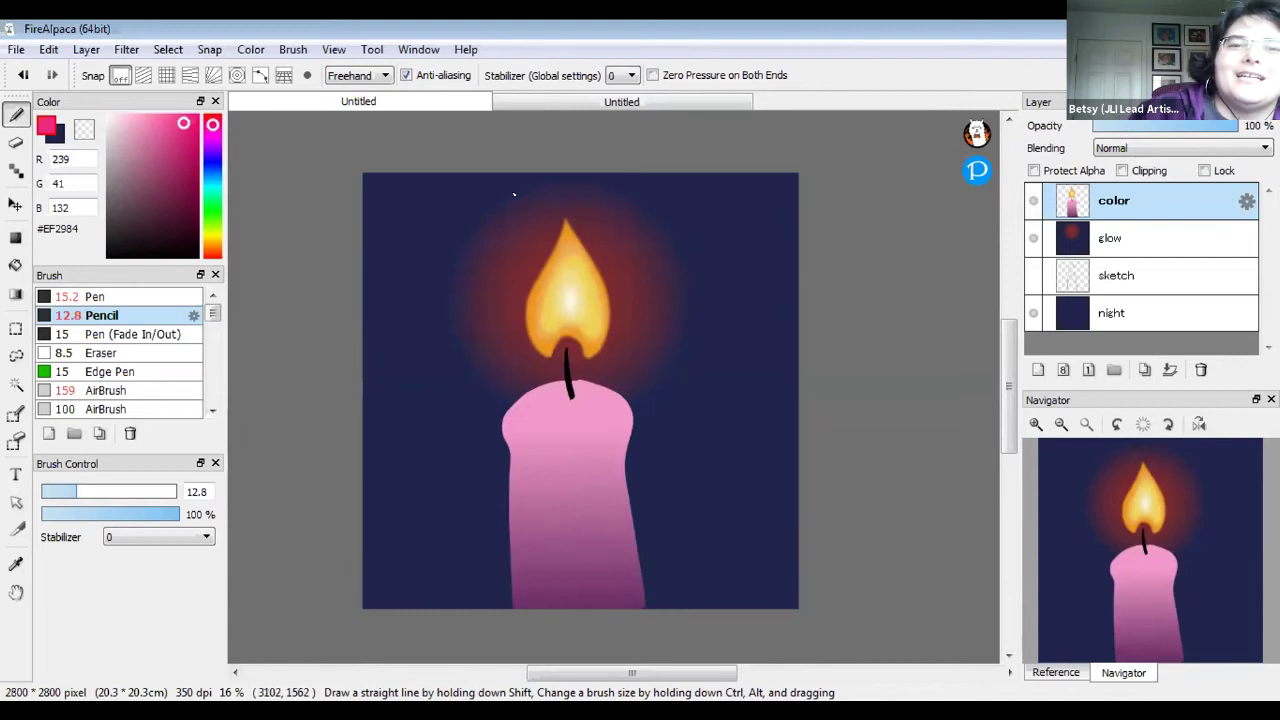
click(545, 101)
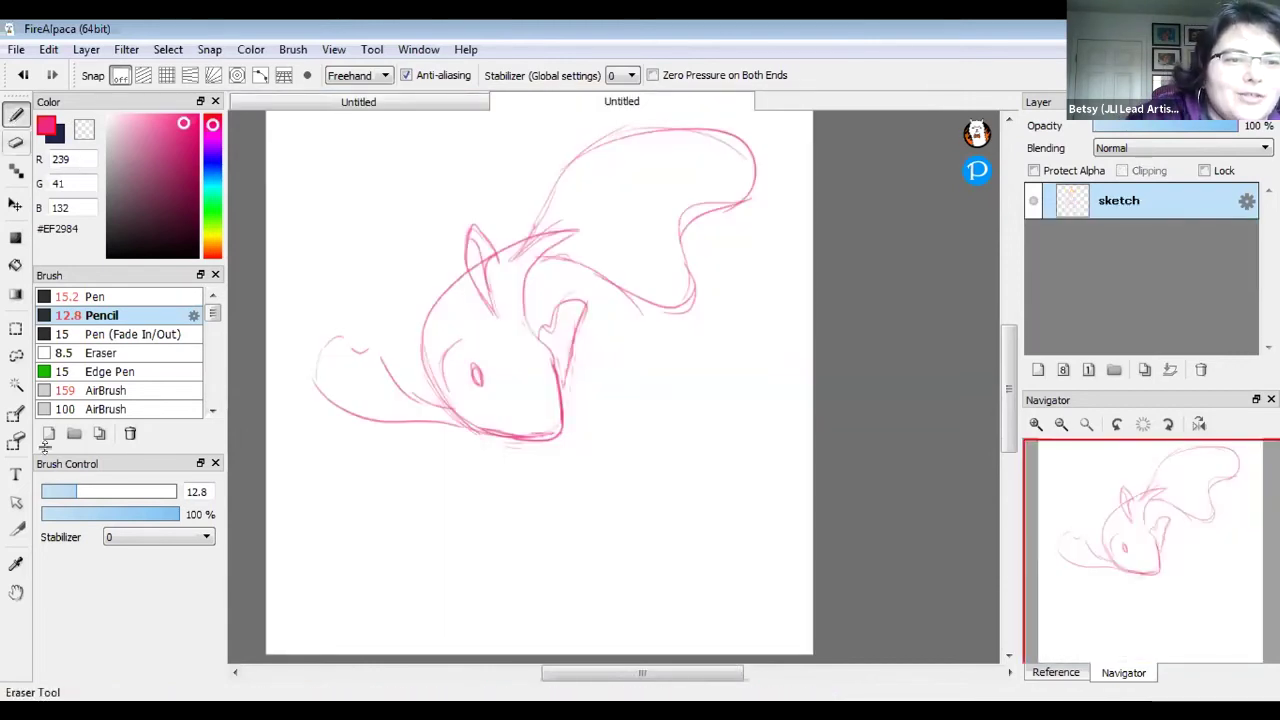
Move the whole fish sketch slightly down on the canvas
click(15, 204)
mouse_move(560, 380)
mouse_down()
mouse_move(549, 420)
mouse_move(566, 442)
mouse_up()
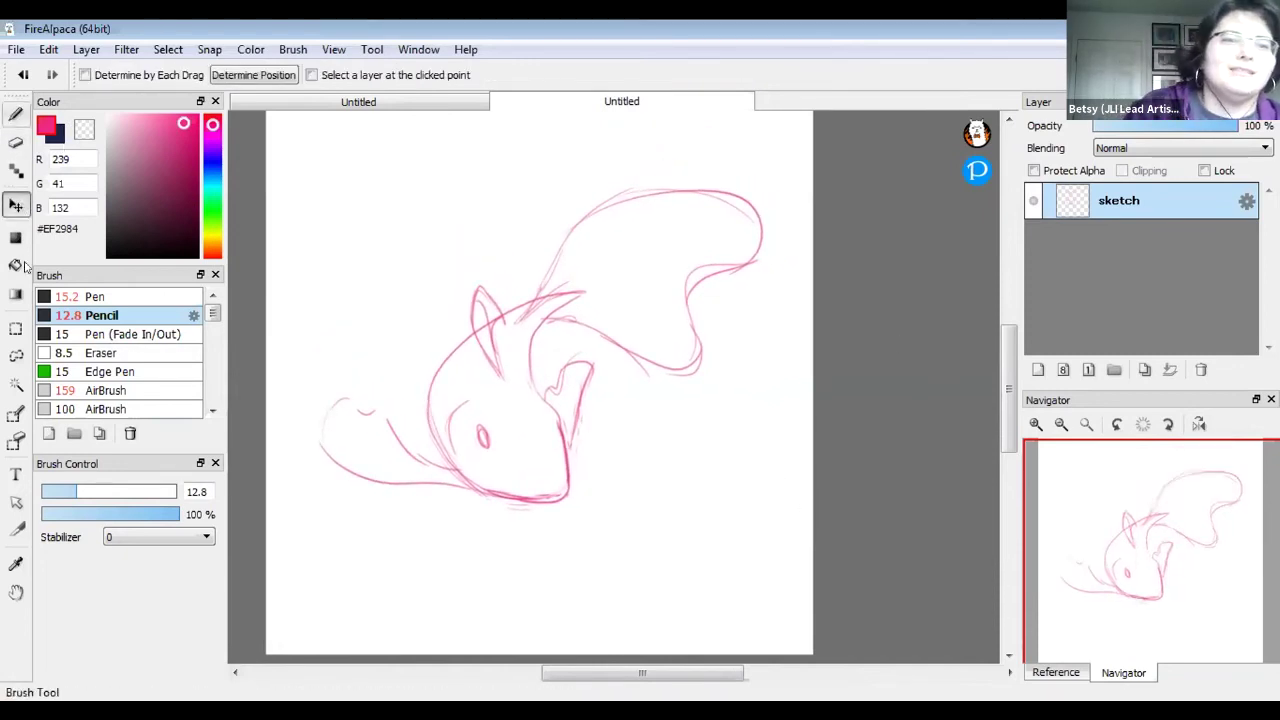
Lasso the fish's left fin and its small right fin in turn, and move each one up and slightly left
click(15, 355)
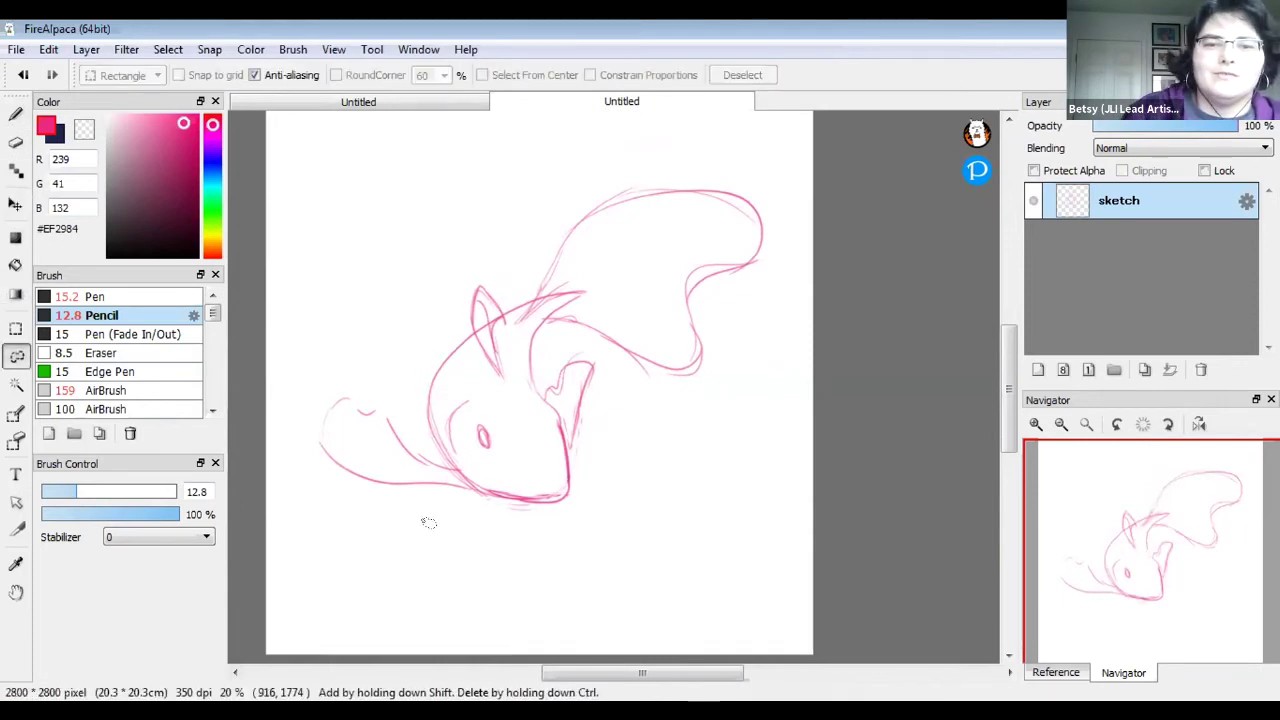
mouse_move(403, 393)
mouse_down()
mouse_move(391, 519)
mouse_move(349, 355)
mouse_move(340, 405)
mouse_up()
click(14, 206)
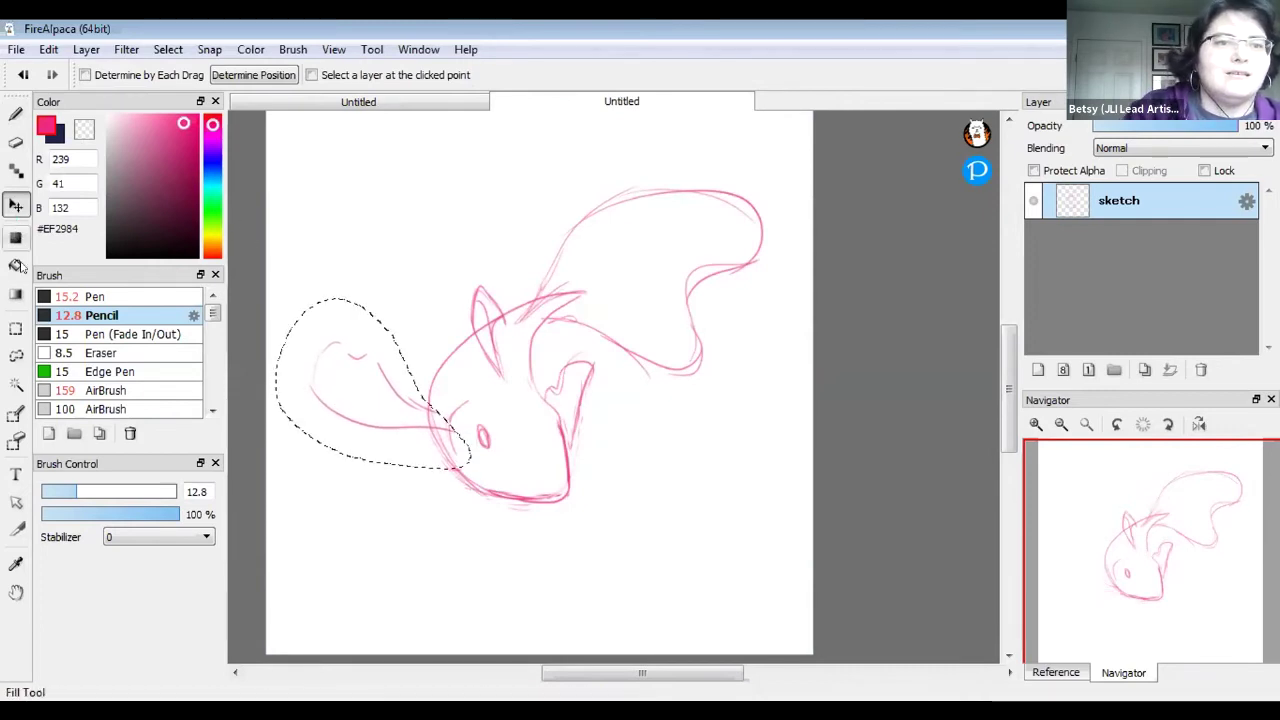
click(16, 355)
mouse_move(561, 404)
mouse_down()
mouse_move(572, 446)
mouse_move(592, 432)
mouse_move(607, 376)
mouse_move(555, 360)
mouse_move(566, 378)
mouse_up()
click(14, 205)
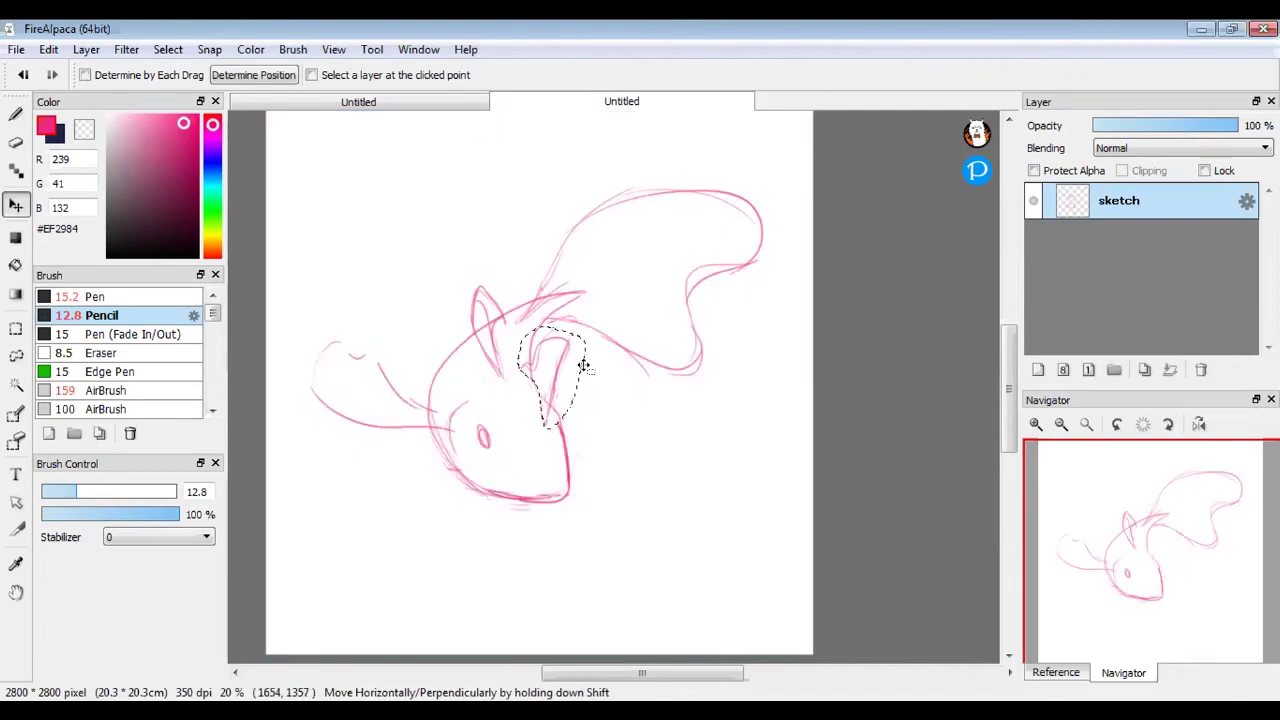
Deselect the fin, set the Eraser size to about 24, and erase stray lines around the fins and body
key(e)
key(ctrl+d)
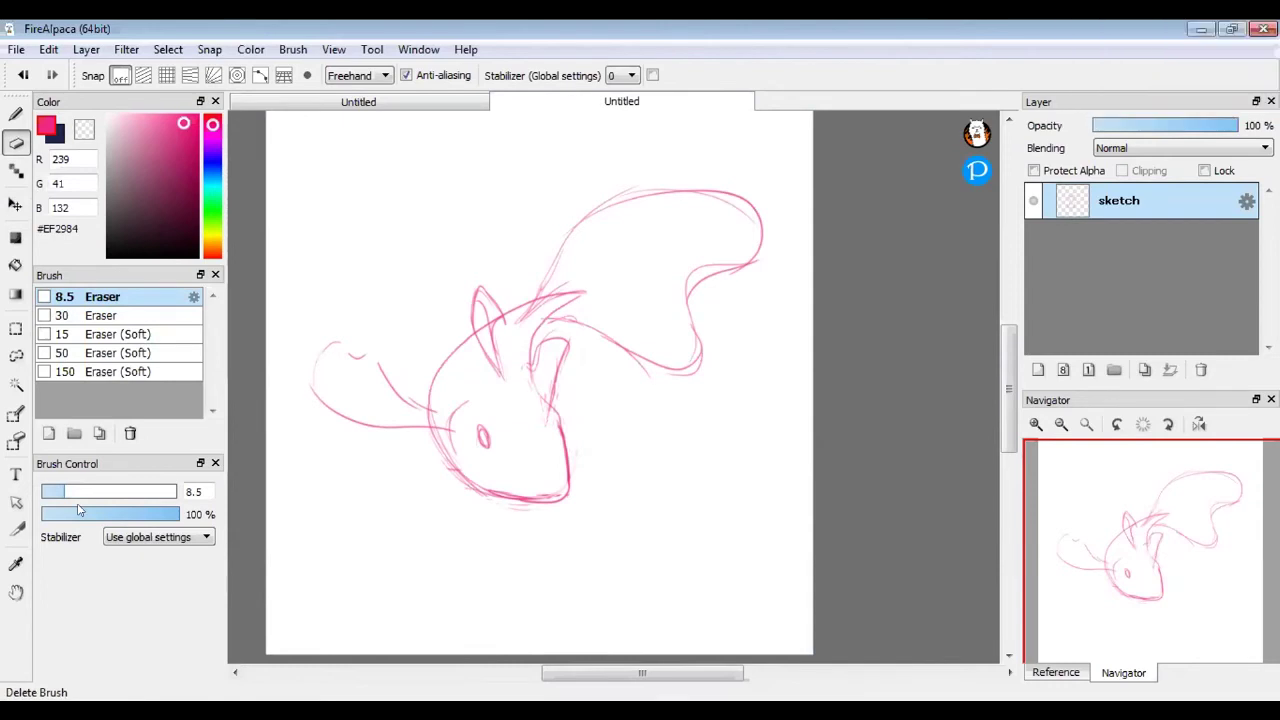
click(106, 491)
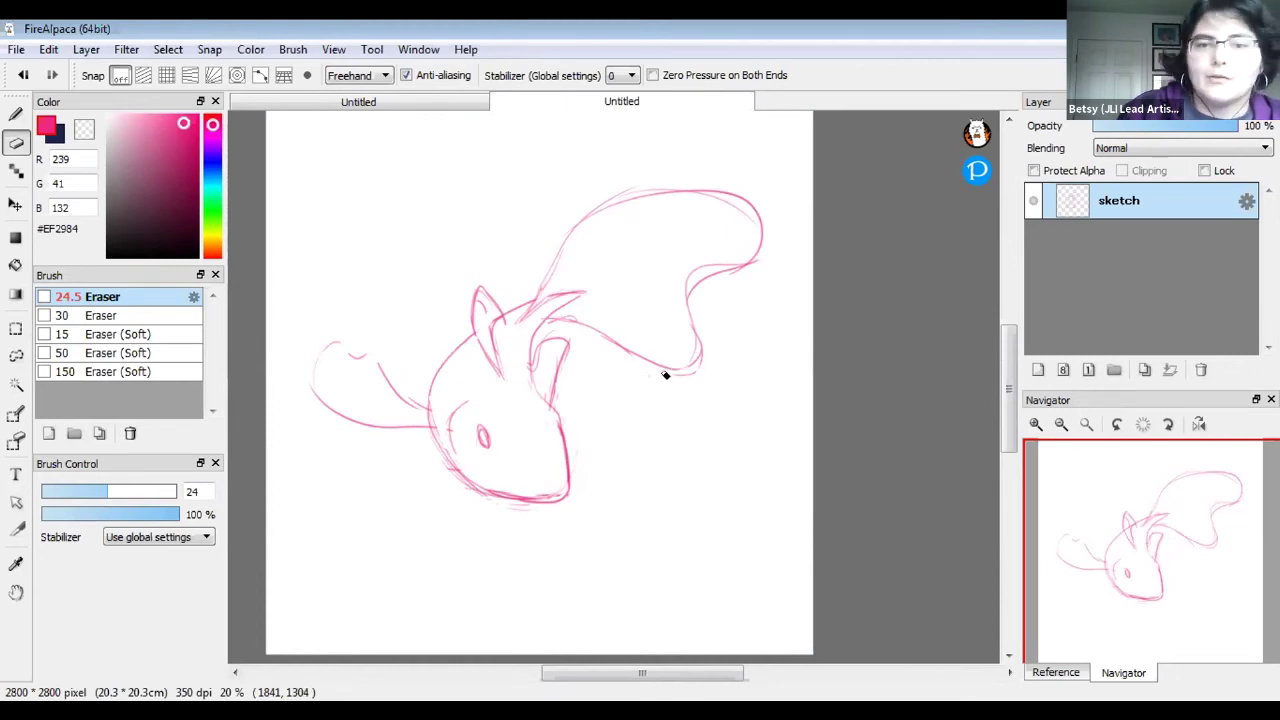
Redraw the tail's lower tip and reinforce the outline and base of the fish's left fin with the Pencil
click(17, 117)
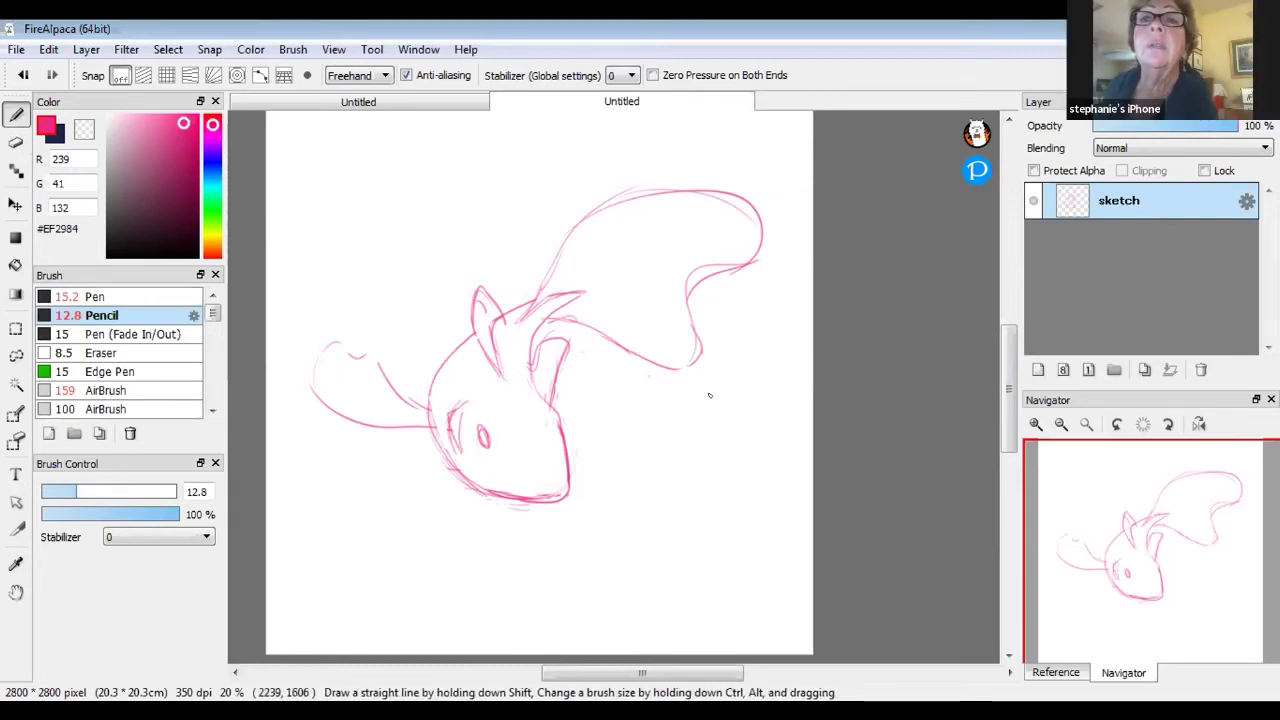
drag(662, 374, 700, 345)
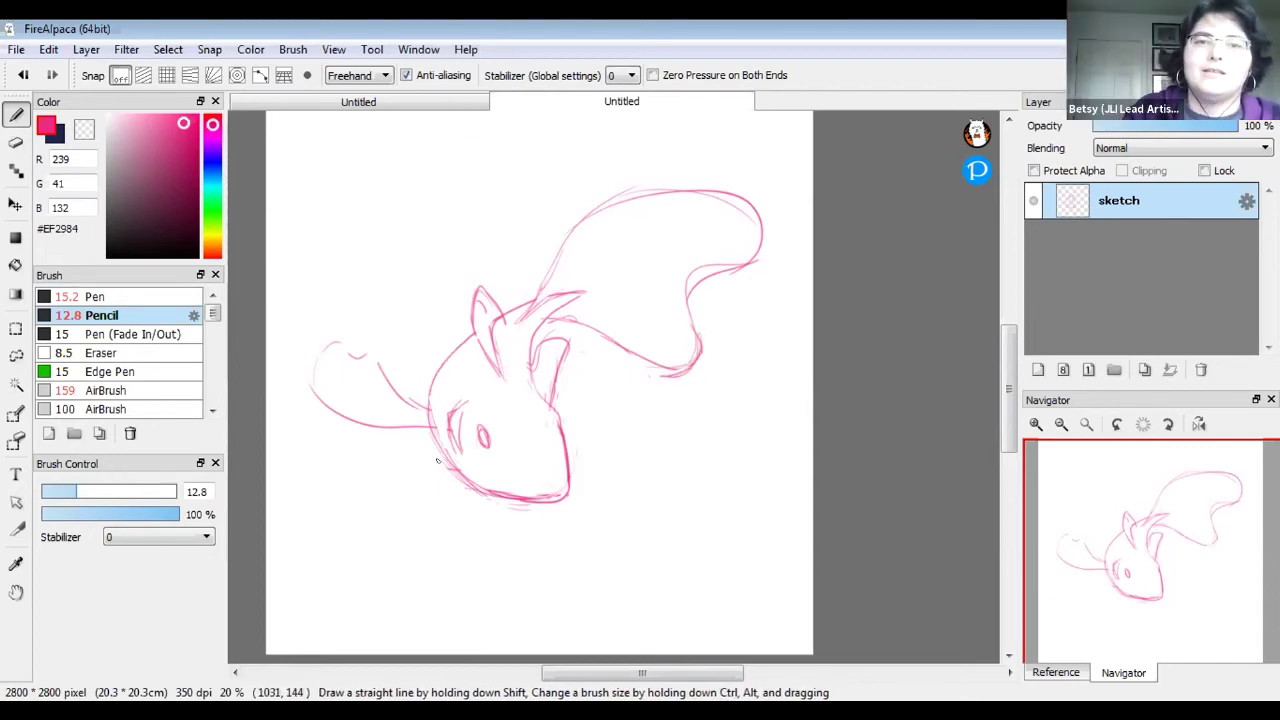
key(ctrl+Tab)
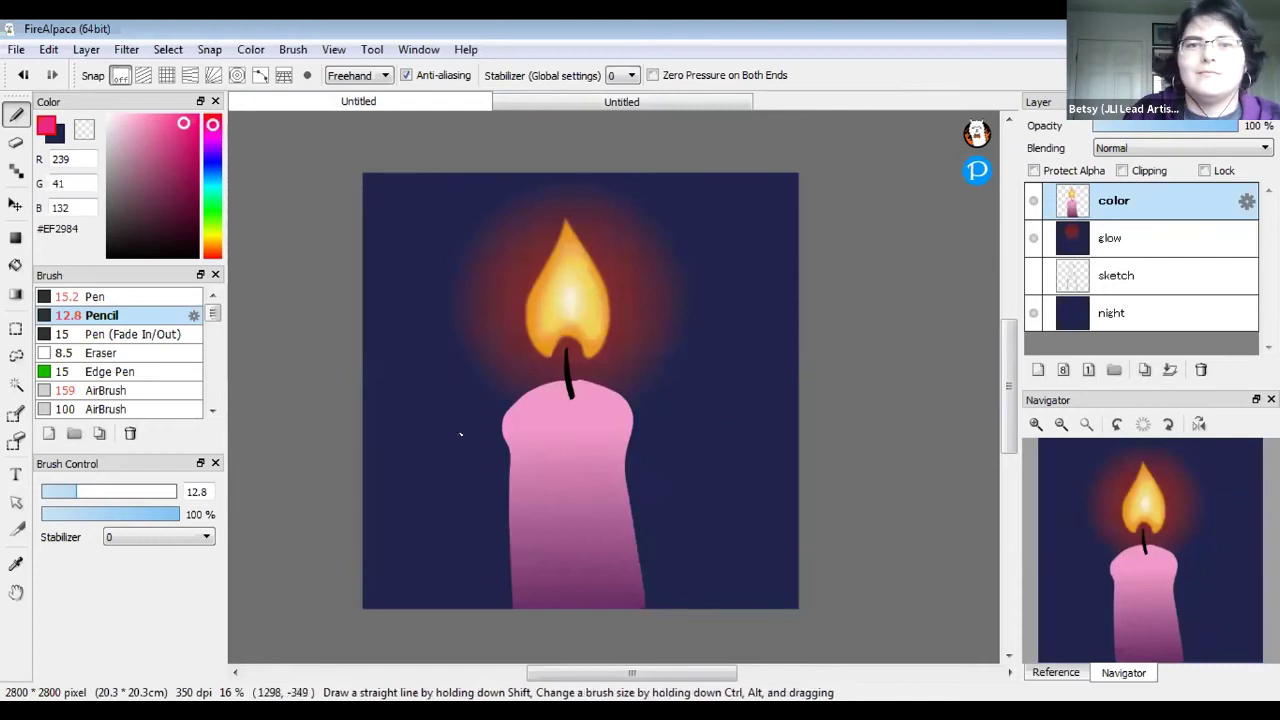
key(ctrl+Tab)
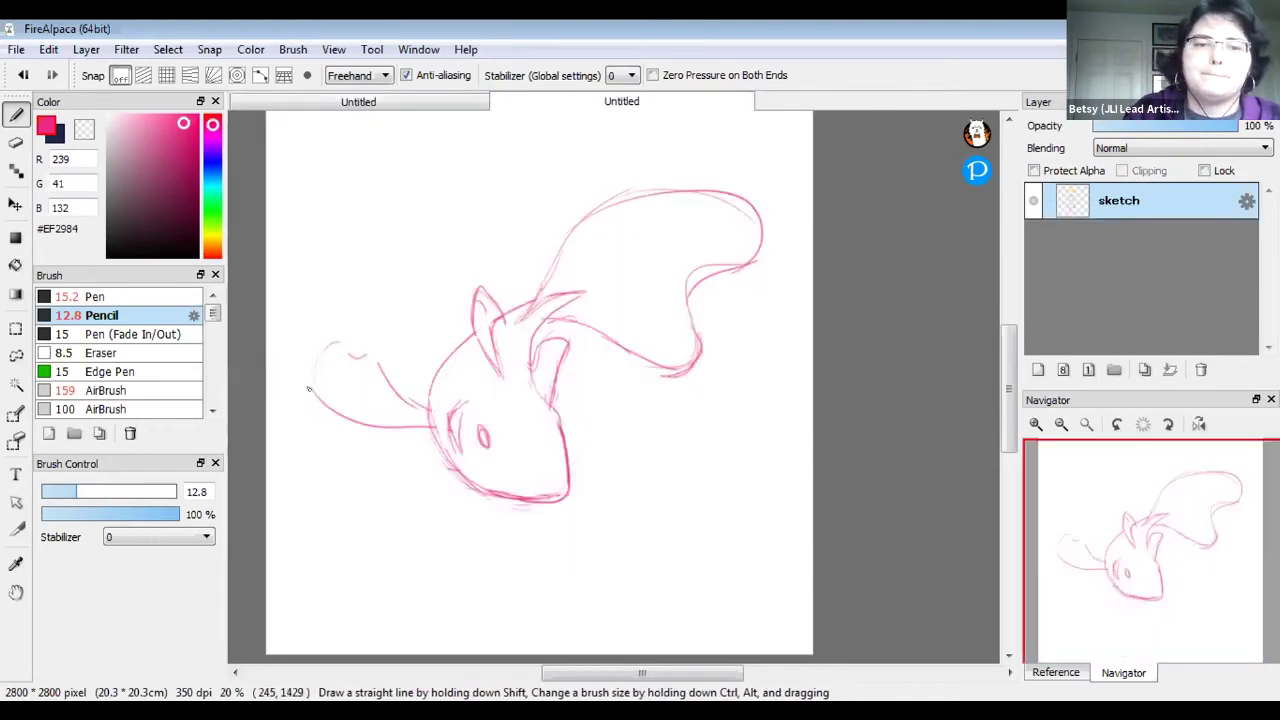
mouse_move(309, 371)
mouse_down()
mouse_move(353, 369)
mouse_move(340, 340)
mouse_up()
drag(385, 402, 425, 418)
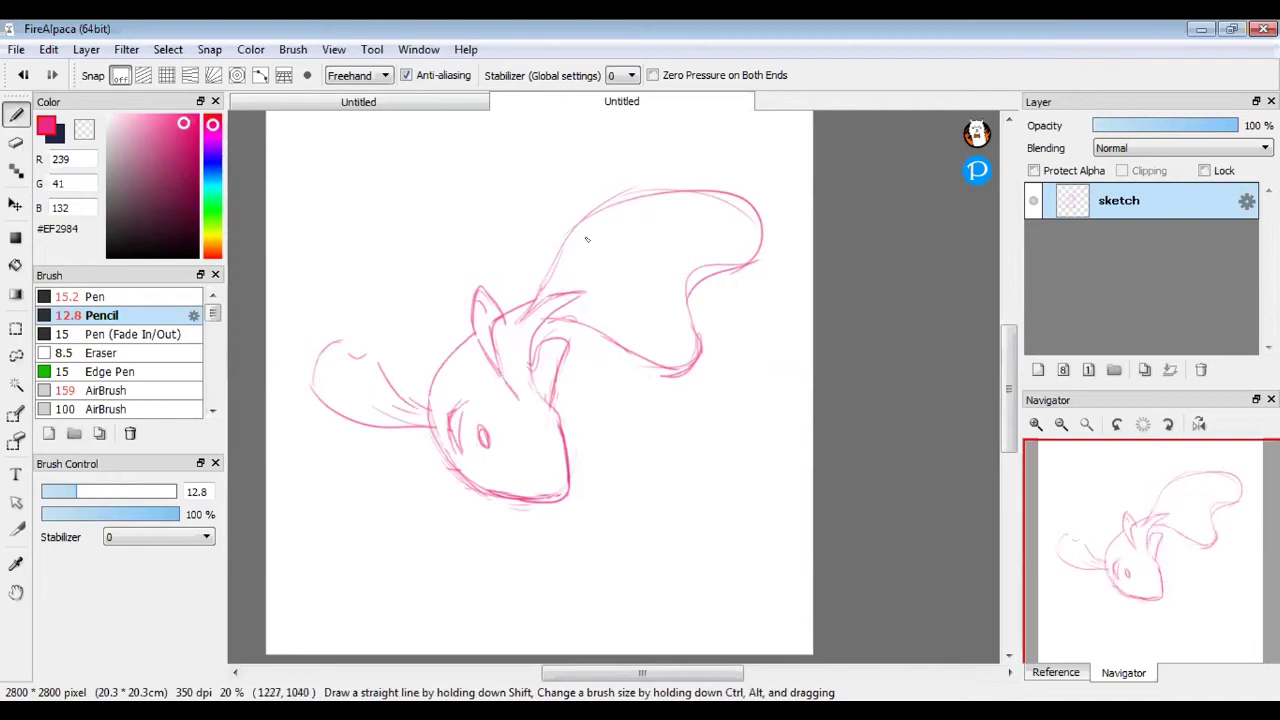
Erase the pointed top of the small fin on the fish's back and redraw the fin shorter in pencil
key(e)
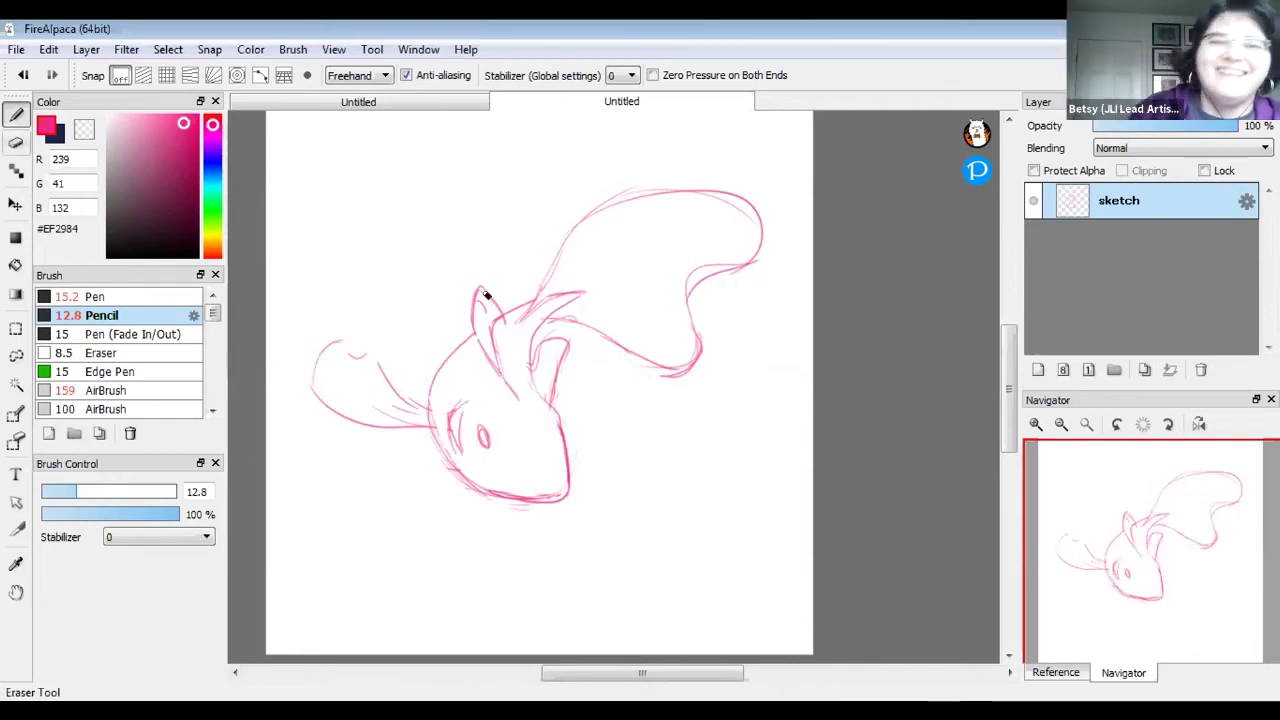
drag(474, 310, 502, 310)
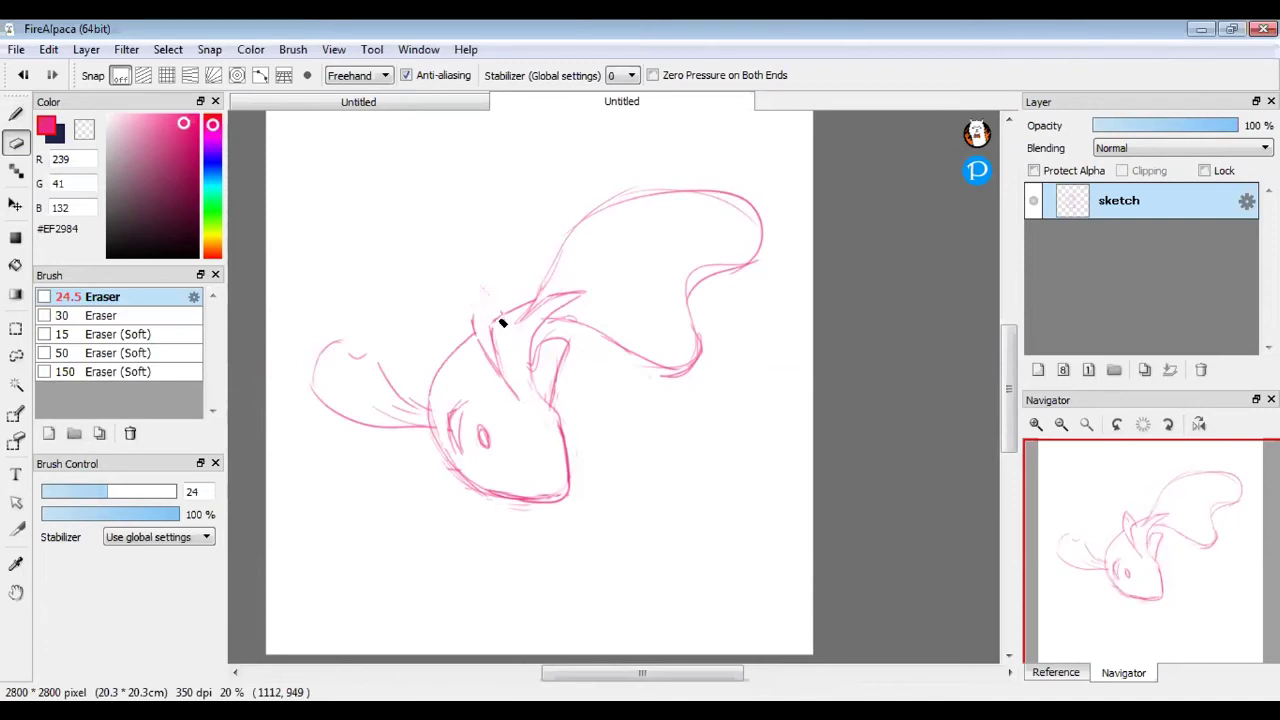
key(b)
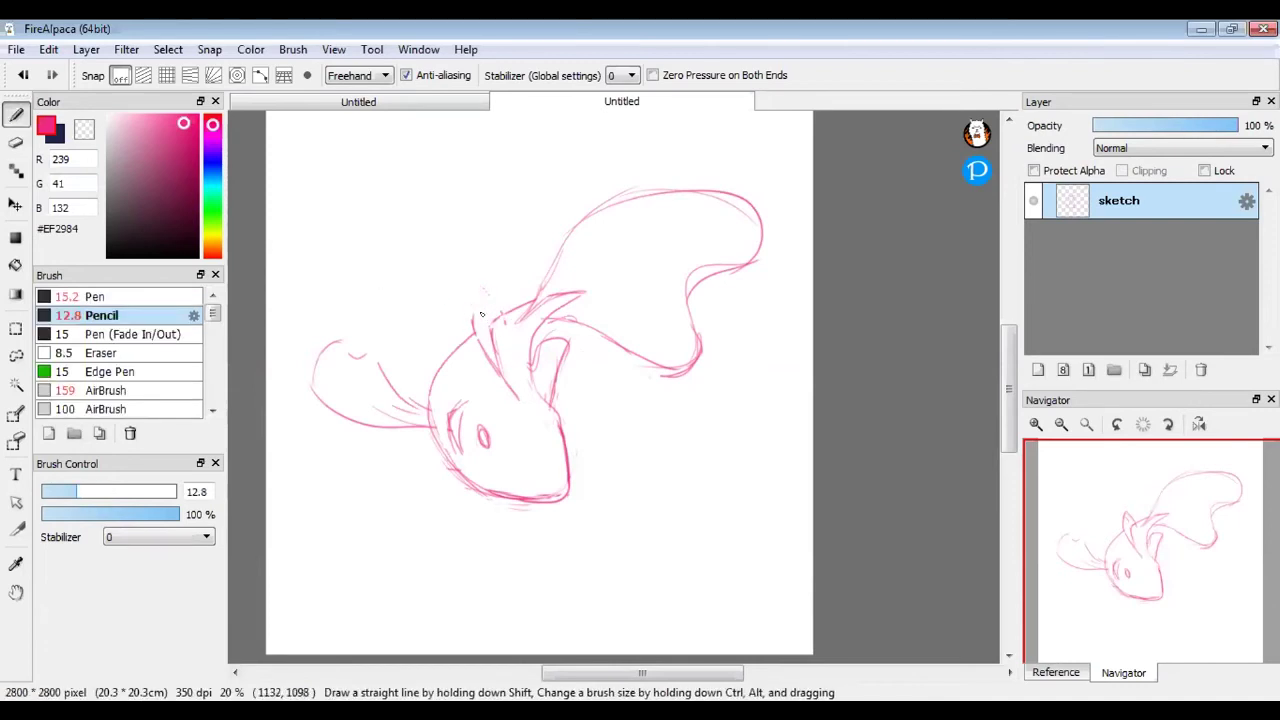
drag(493, 325, 510, 384)
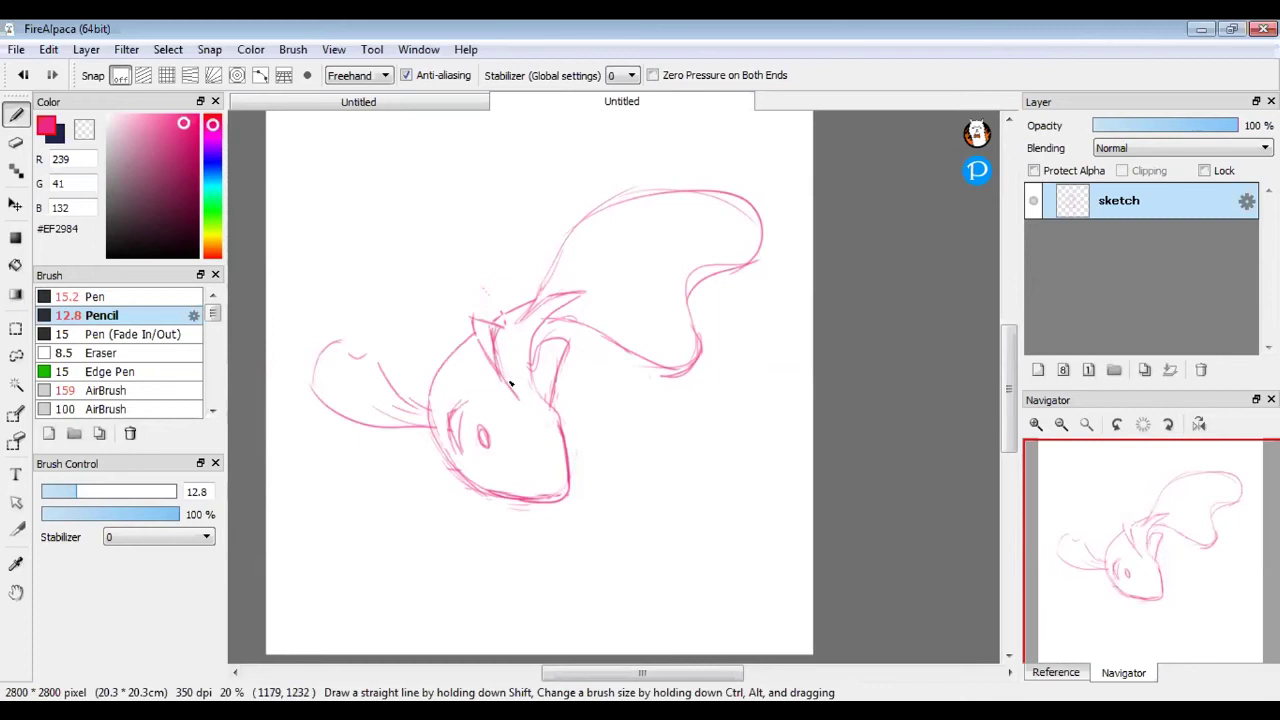
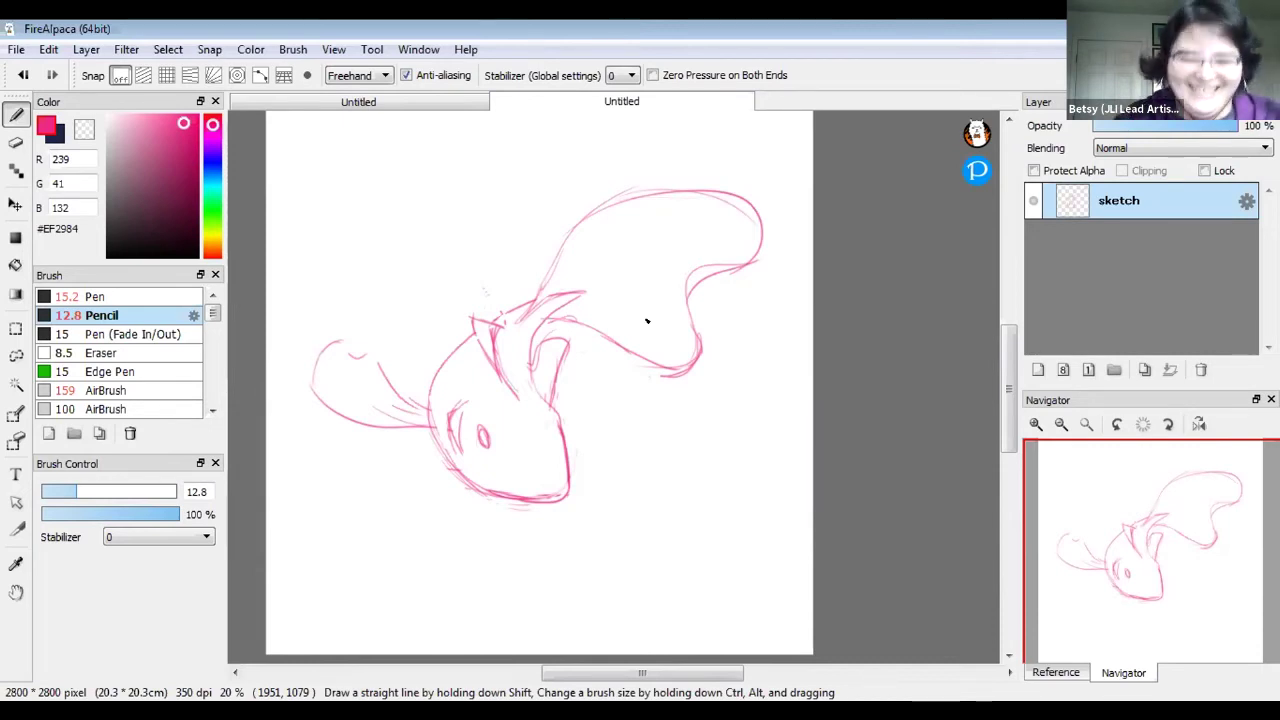
Sketch ray lines inside the fish's left fin and rework the outer edge of its small right fin
drag(382, 392, 351, 355)
drag(394, 400, 362, 350)
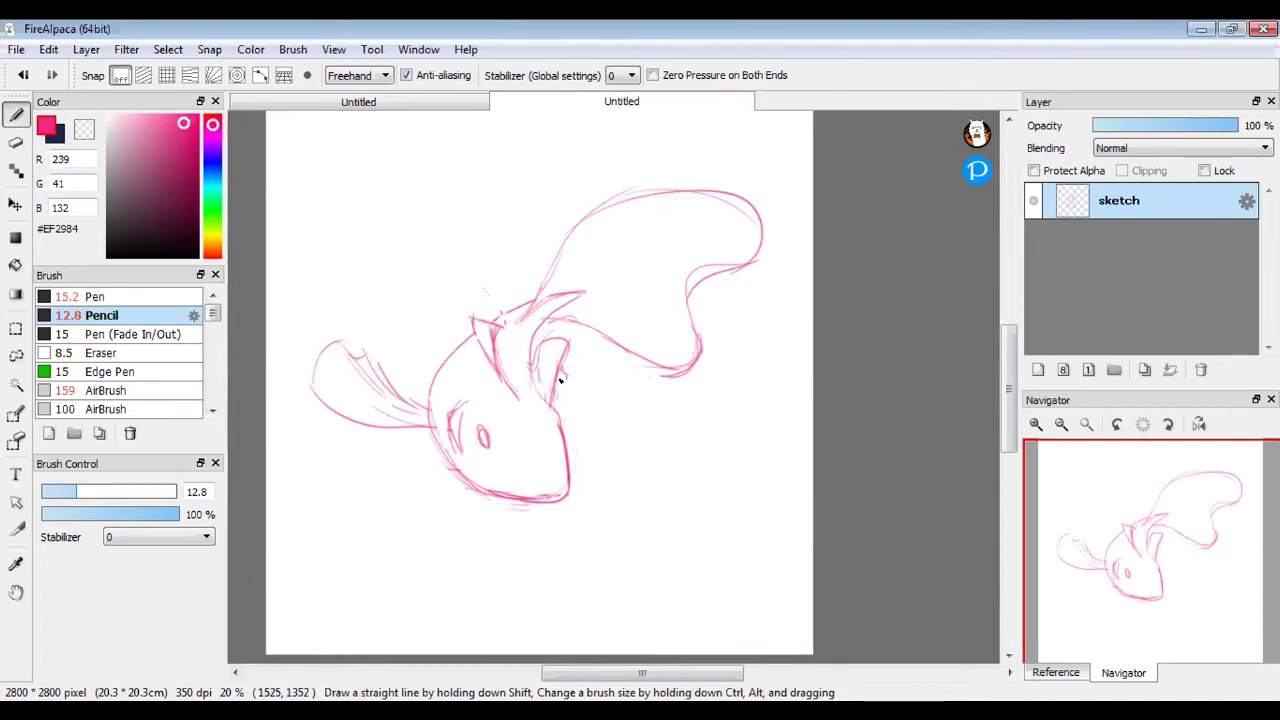
mouse_move(560, 430)
mouse_down()
mouse_move(528, 329)
mouse_move(560, 310)
mouse_up()
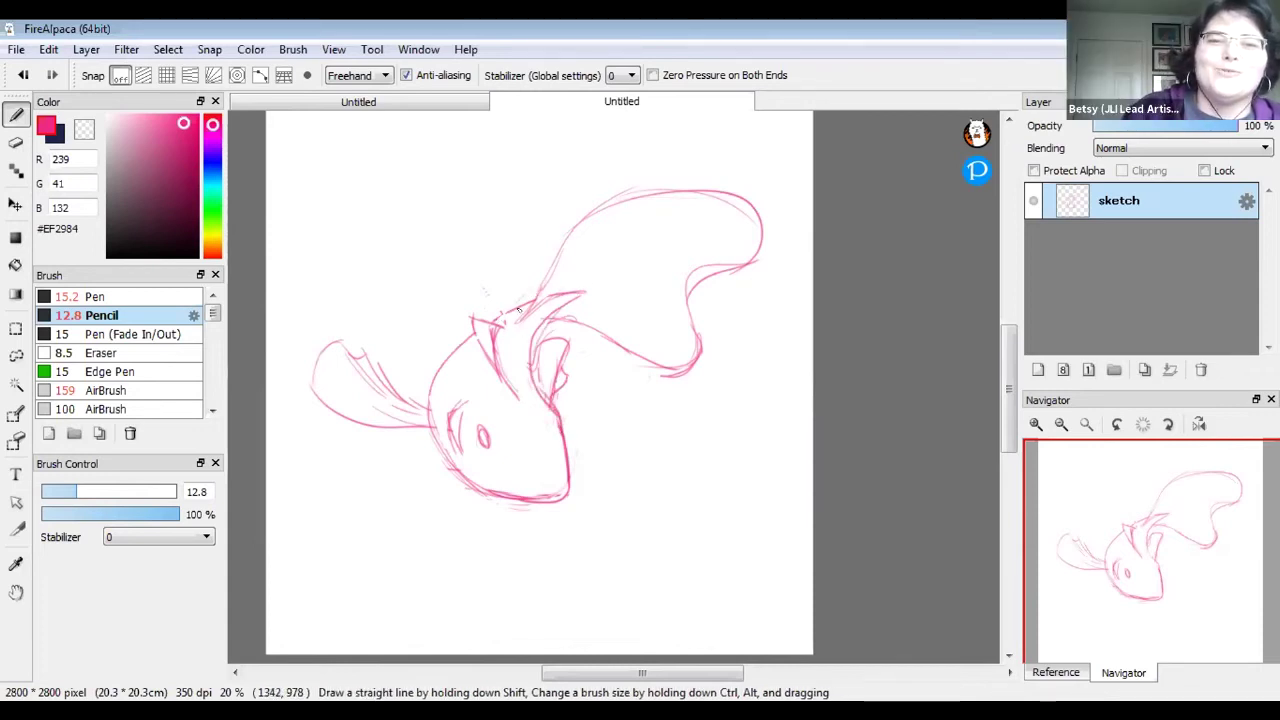
Redraw the upper edge of the tail slightly further in and erase parts of the old outer line
drag(548, 282, 633, 208)
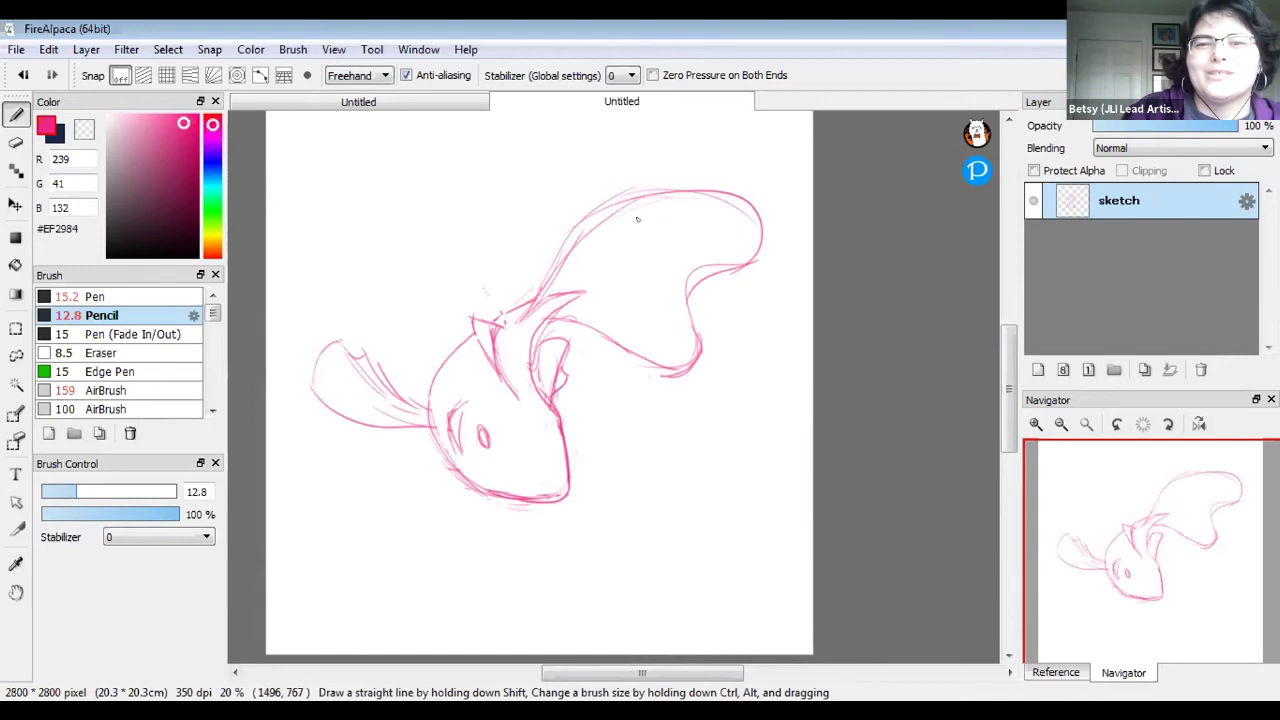
click(14, 143)
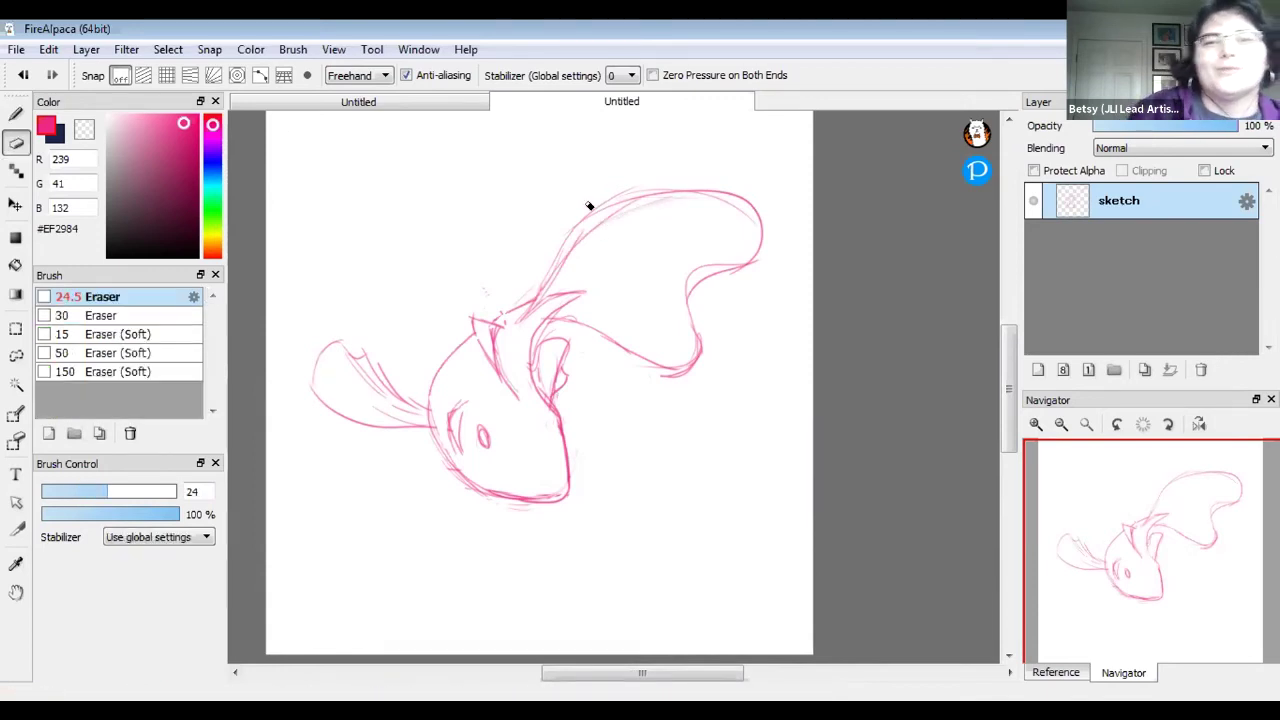
drag(549, 239, 669, 171)
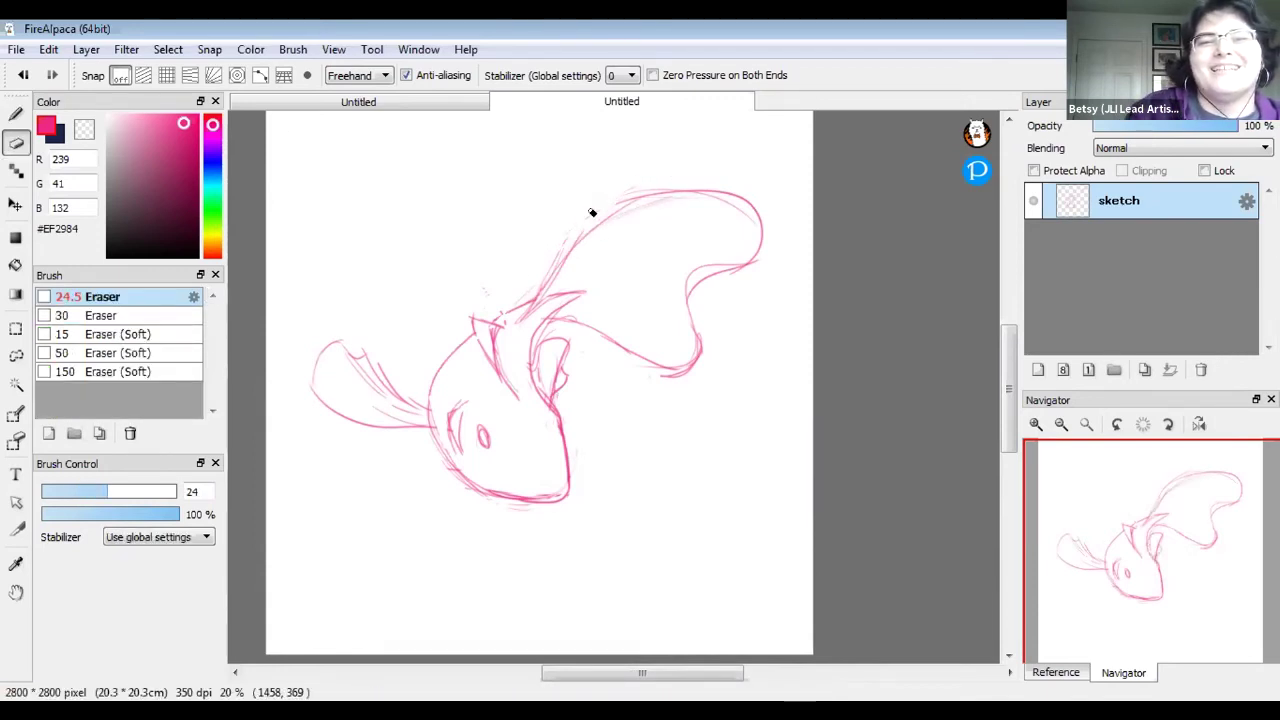
Erase the inner lines of the small fin on the fish's back
click(18, 116)
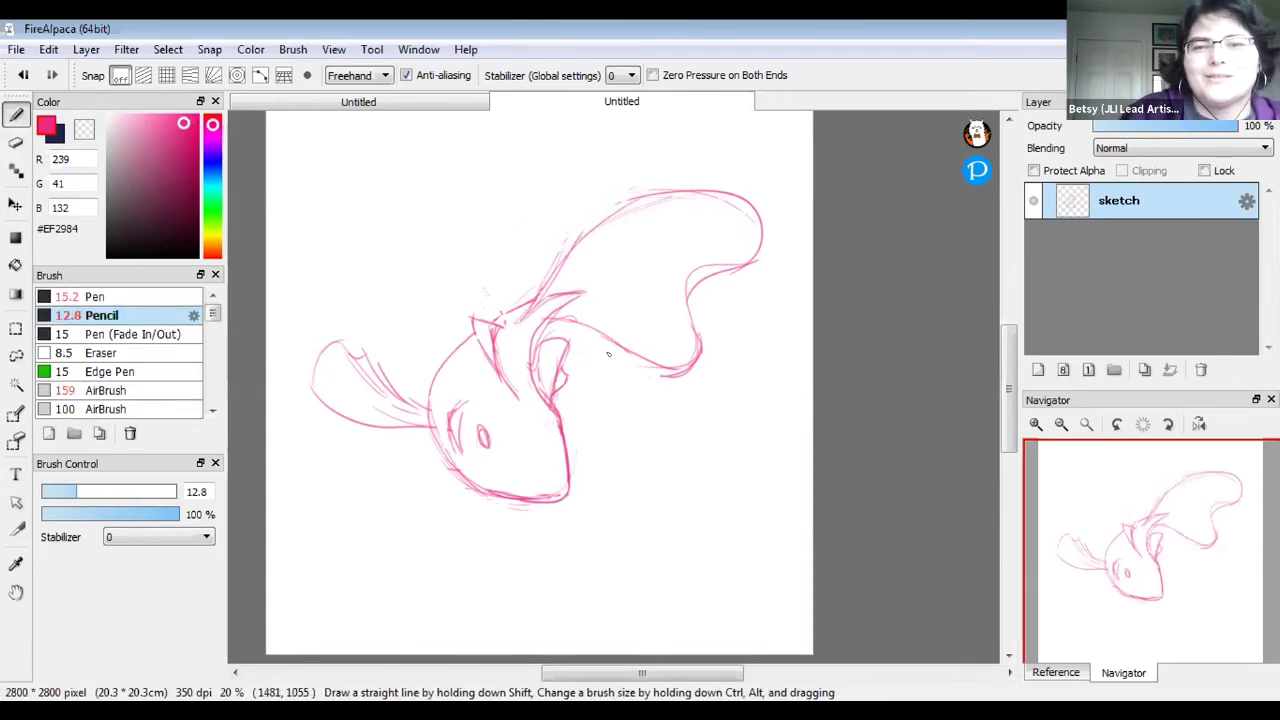
drag(1012, 393, 1026, 343)
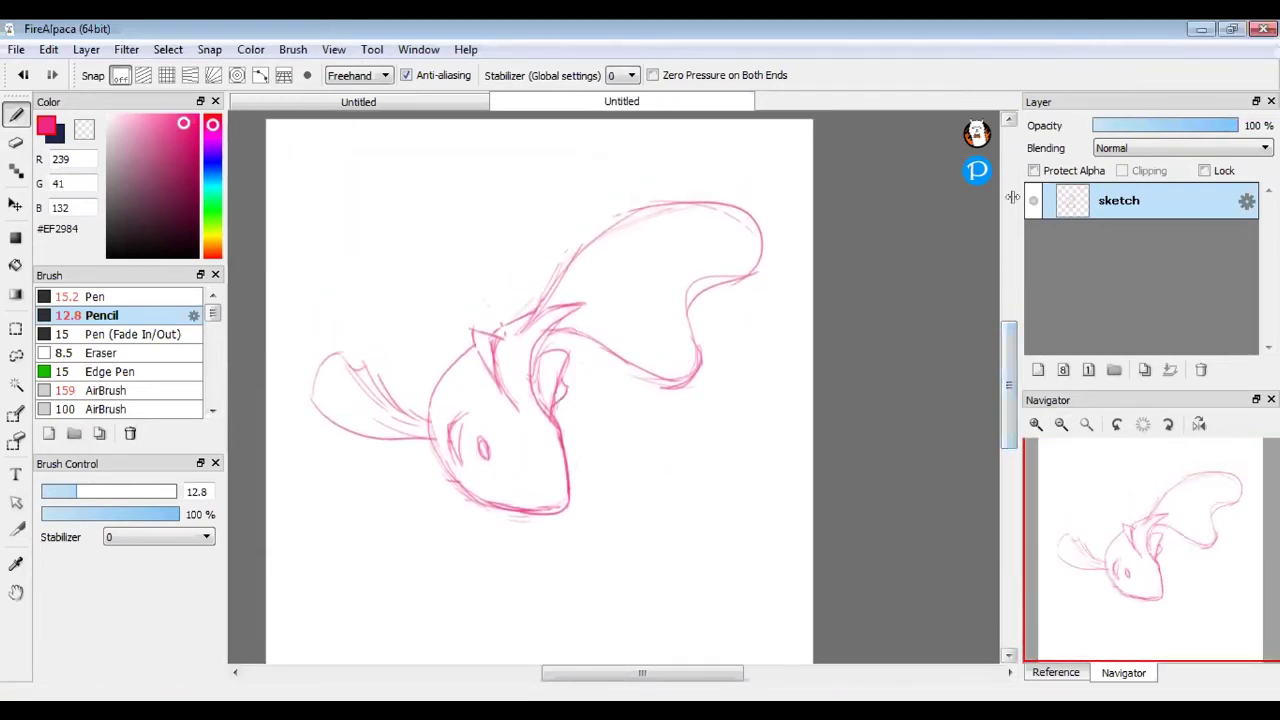
scroll(654, 466, up, 1)
scroll(718, 471, up, 1)
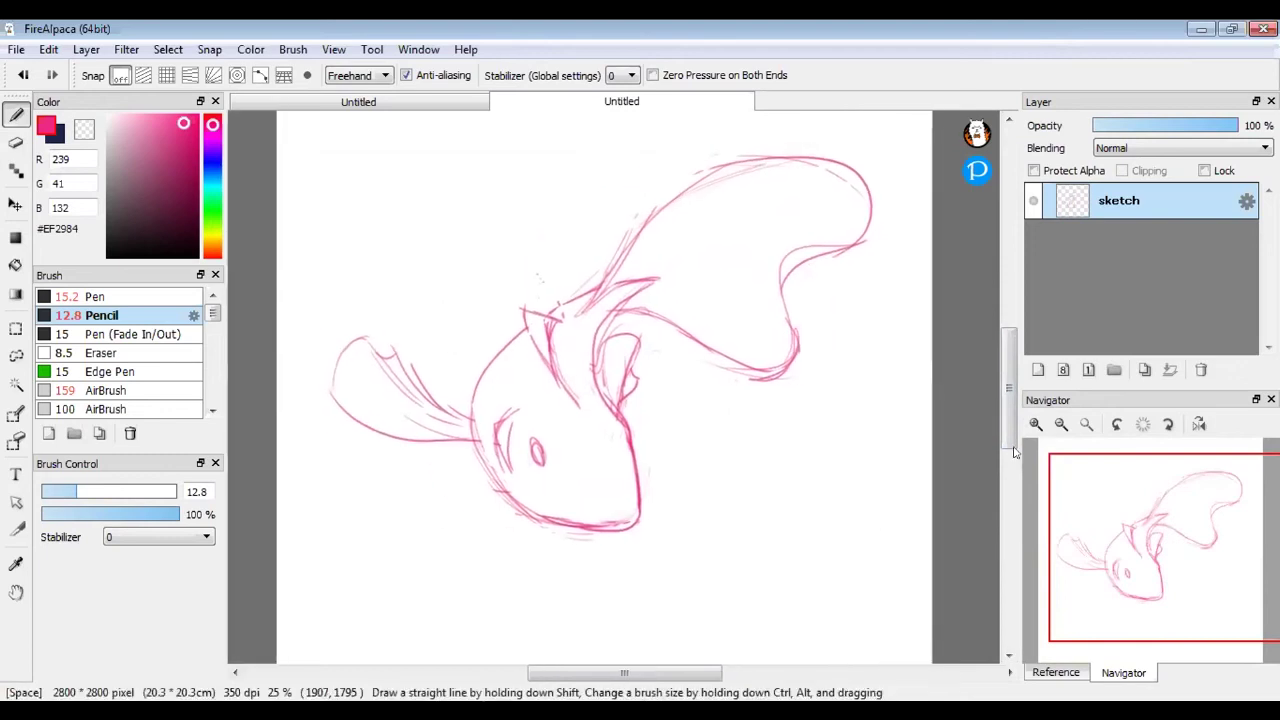
scroll(731, 480, up, 1)
drag(726, 525, 731, 555)
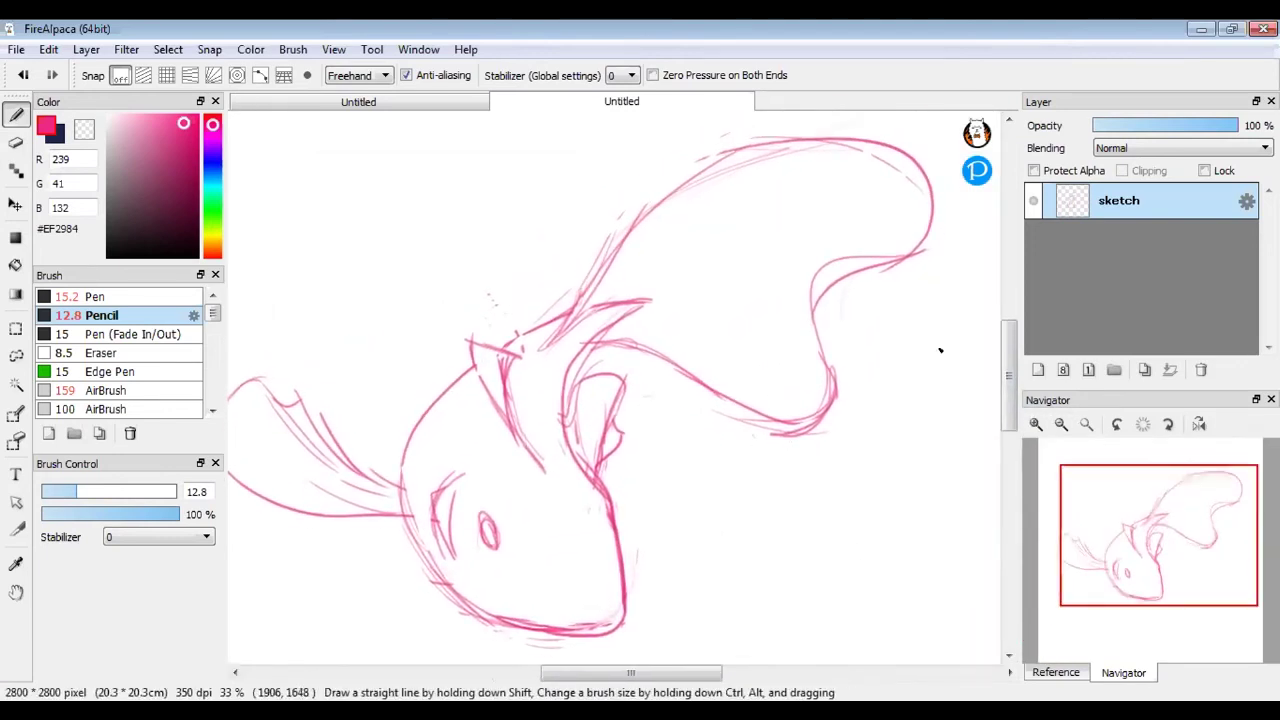
scroll(793, 440, down, 1)
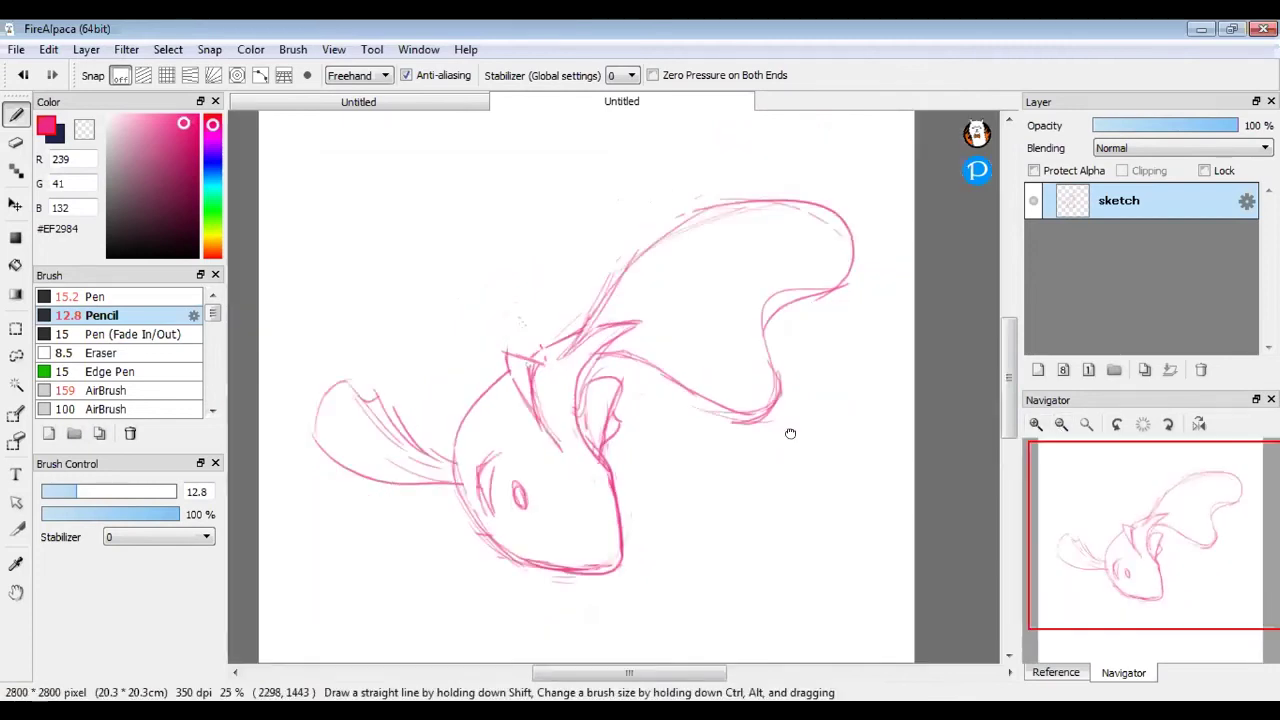
drag(914, 348, 922, 352)
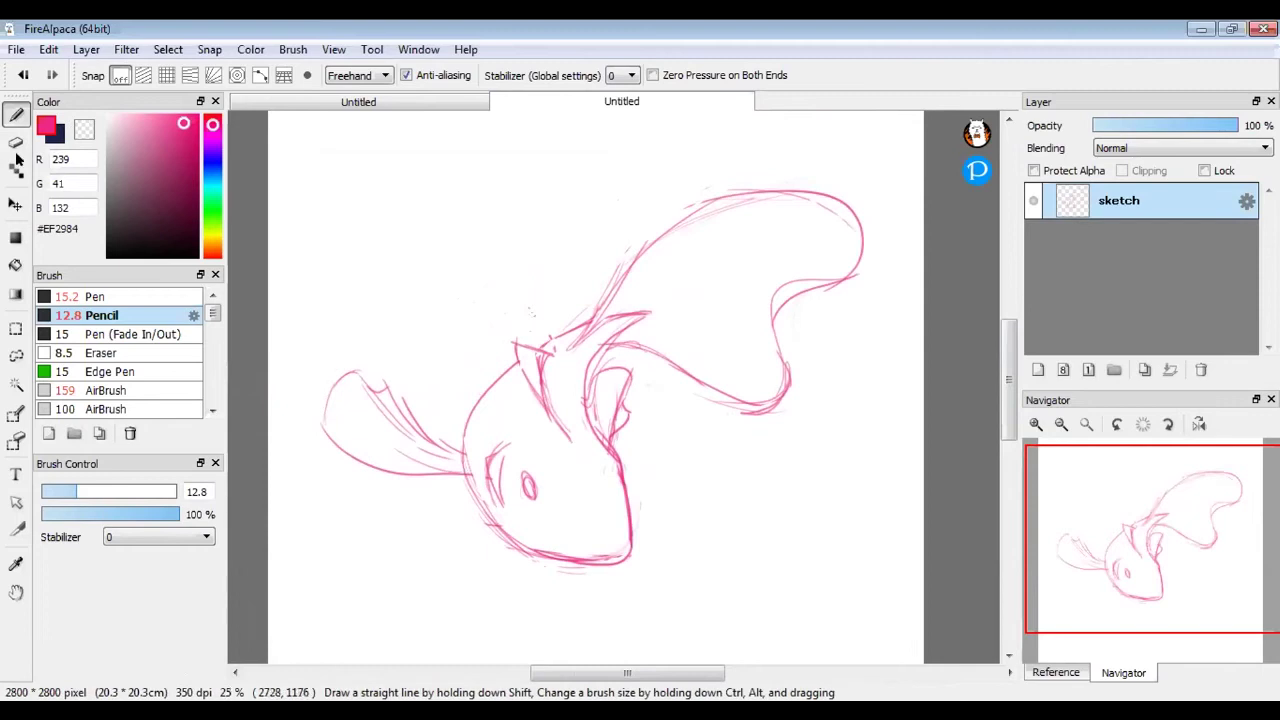
key(e)
mouse_move(558, 407)
mouse_down()
mouse_move(529, 351)
mouse_move(543, 346)
mouse_move(520, 343)
mouse_move(549, 328)
mouse_up()
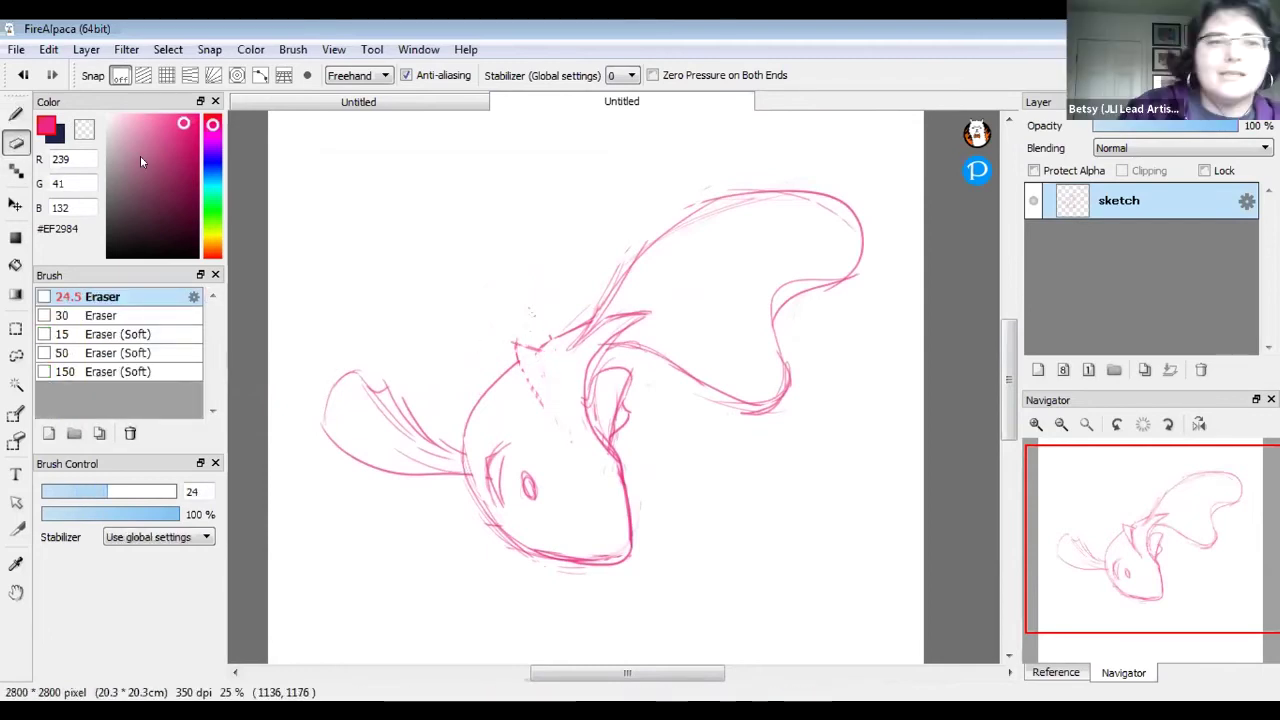
Try redrawing the small back fin as a narrow pointed spike with the Pencil
key(b)
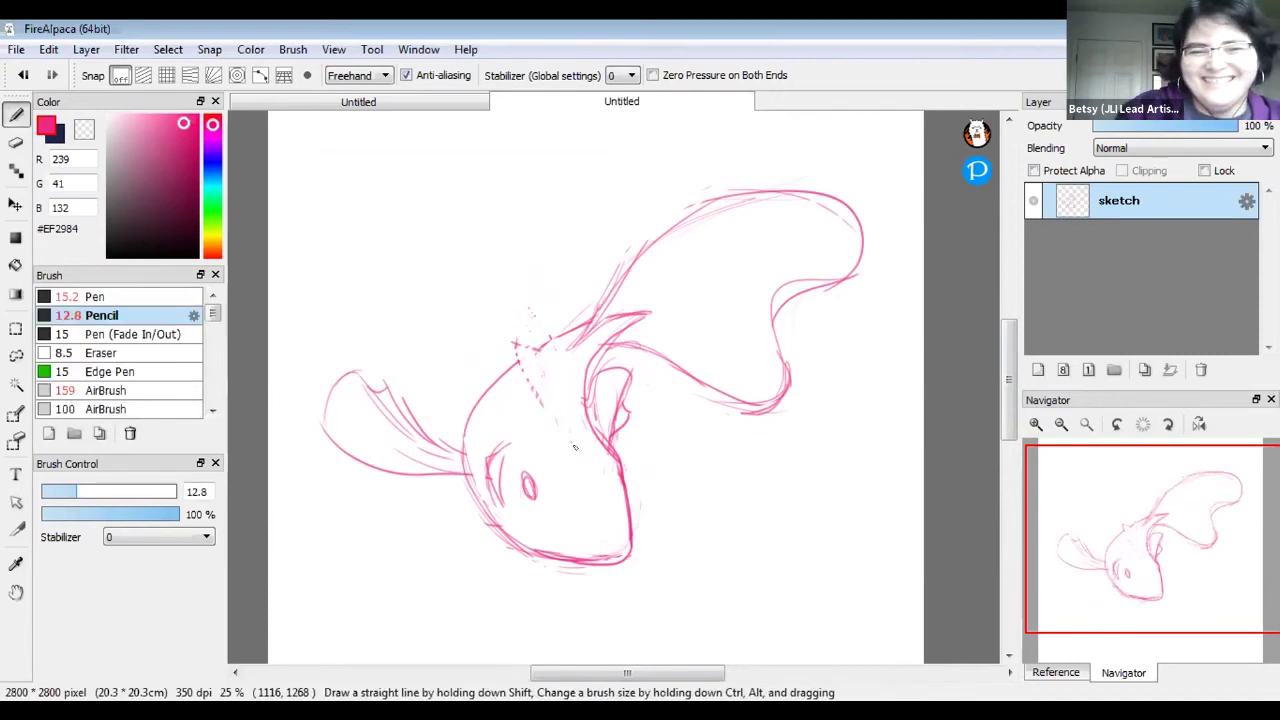
mouse_move(565, 388)
mouse_down()
mouse_move(556, 334)
mouse_move(562, 400)
mouse_up()
drag(548, 352, 568, 430)
drag(570, 375, 574, 430)
drag(548, 330, 560, 414)
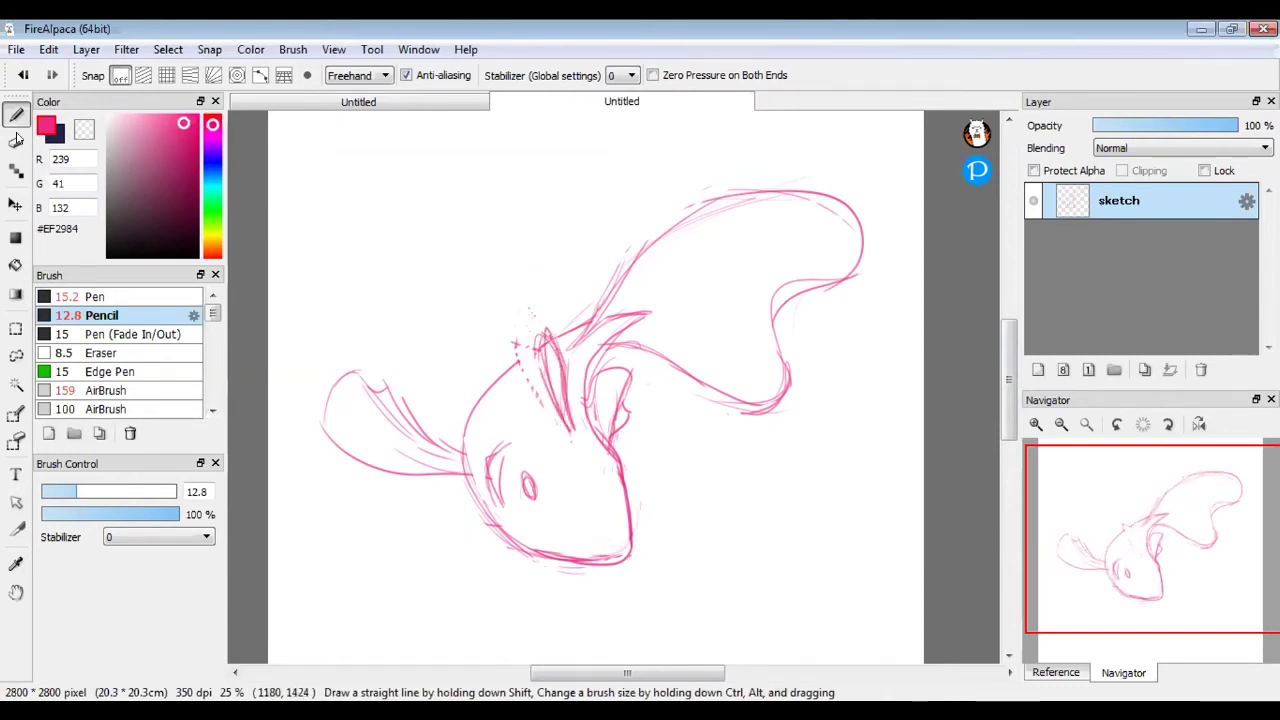
Erase the spike-shaped back fin along with the remaining old fin lines
key(e)
mouse_move(561, 363)
mouse_down()
mouse_move(545, 366)
mouse_move(563, 337)
mouse_move(540, 363)
mouse_move(563, 369)
mouse_move(531, 394)
mouse_up()
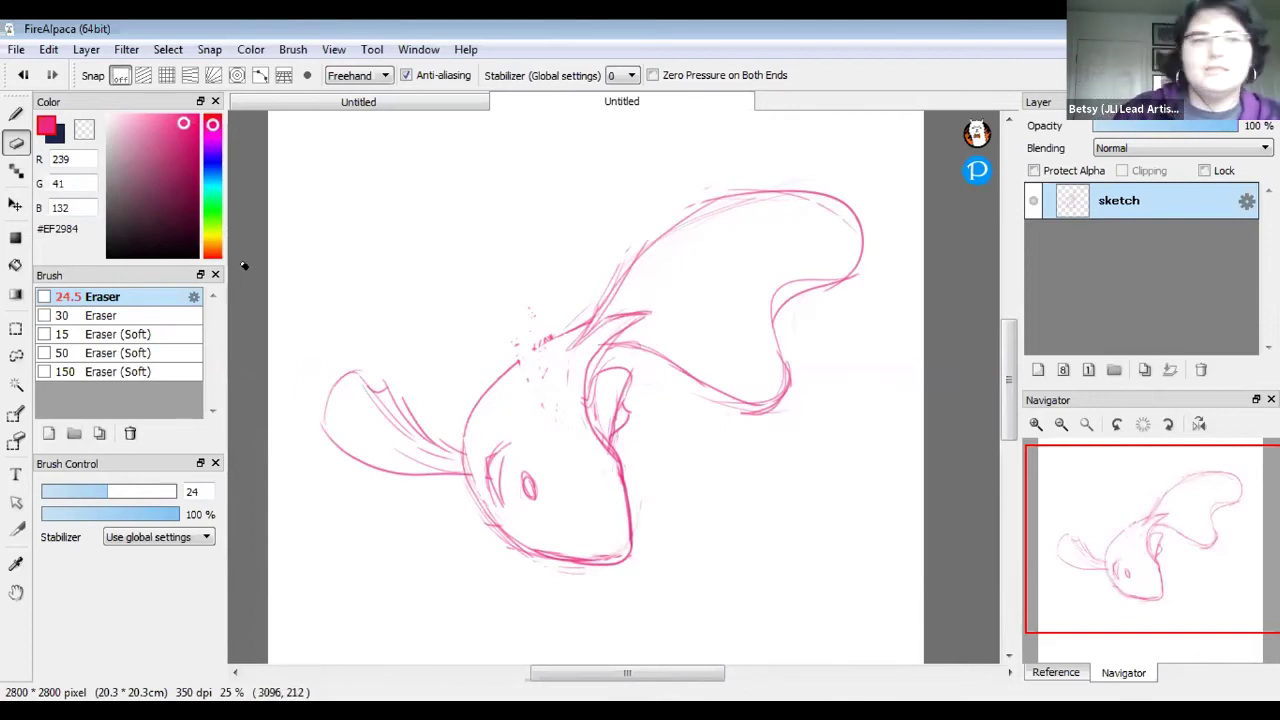
Add a new layer above the sketch layer and name it "color"
key(b)
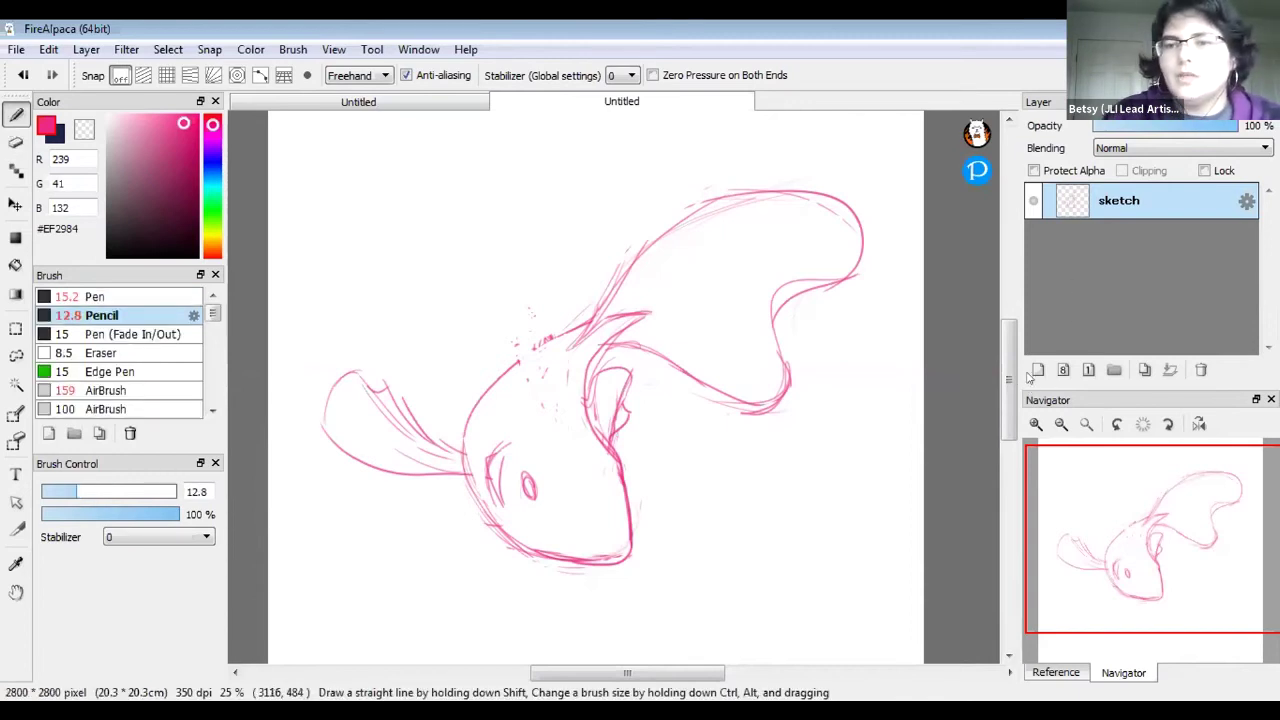
click(1037, 370)
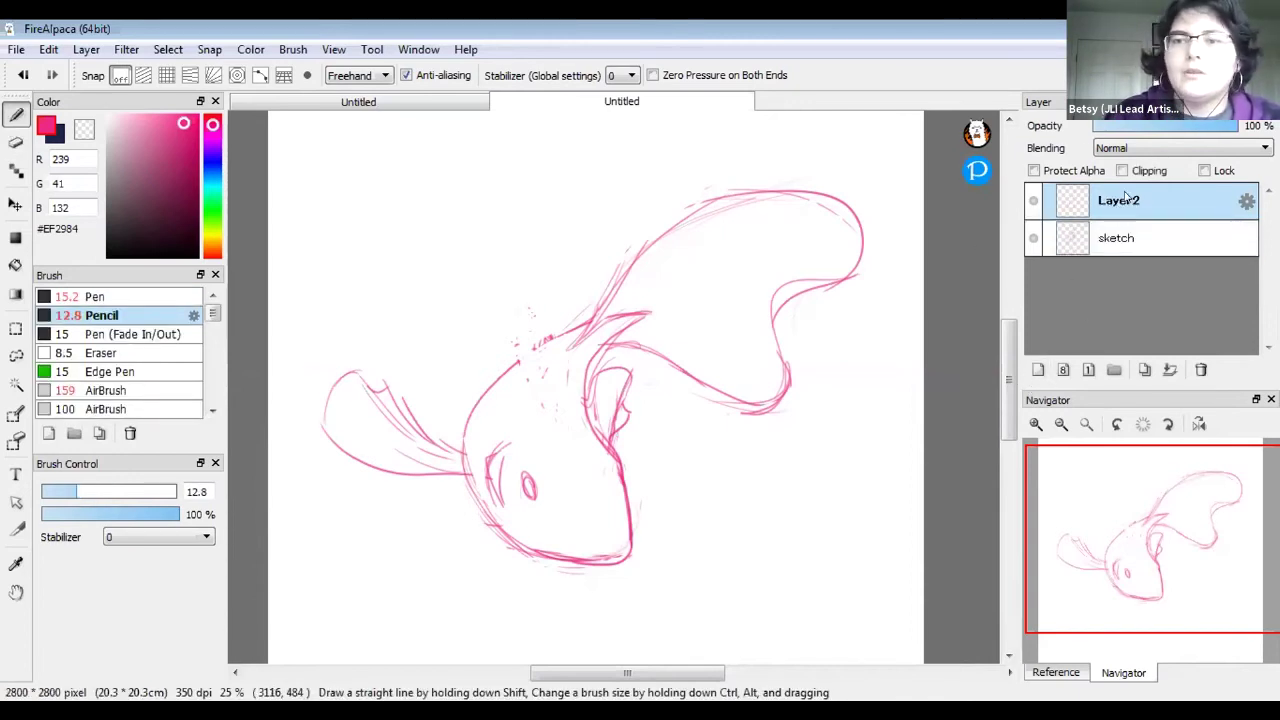
double_click(1124, 201)
text(color)
key(Return)
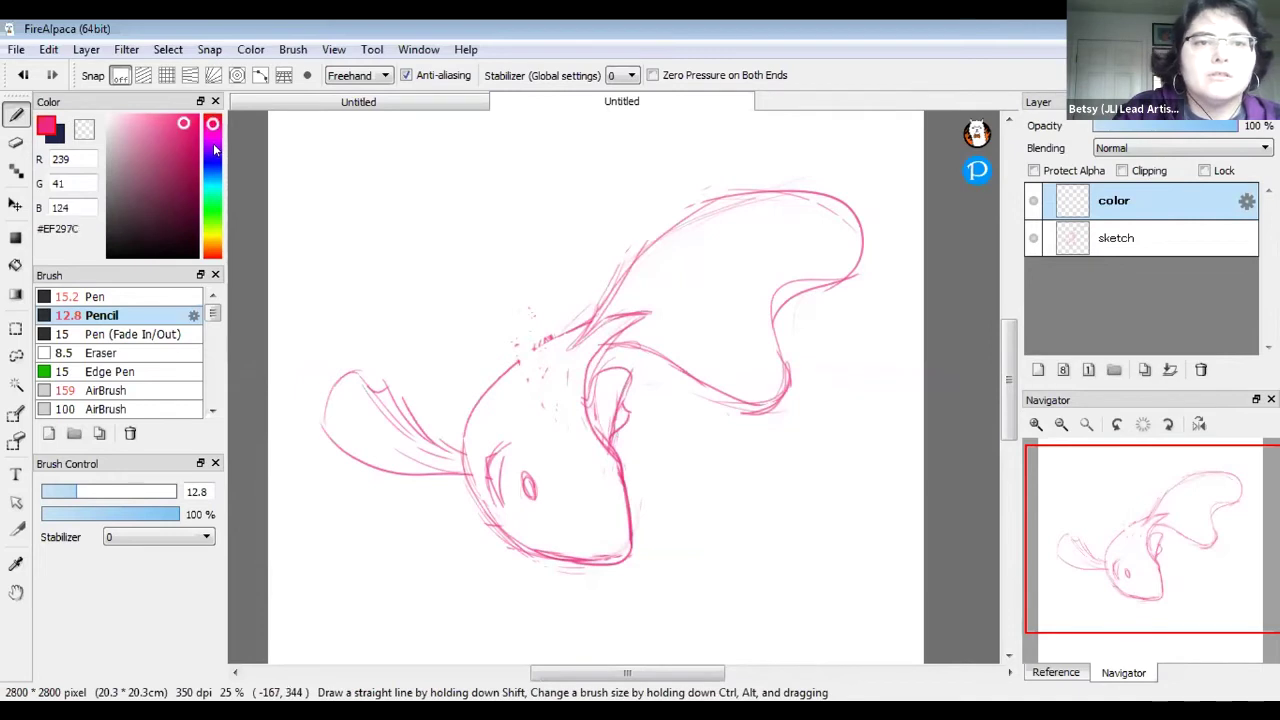
Set the drawing color to dark teal #2F7E72 and trace a closed outline of the fish's body with the Pencil
drag(216, 164, 221, 190)
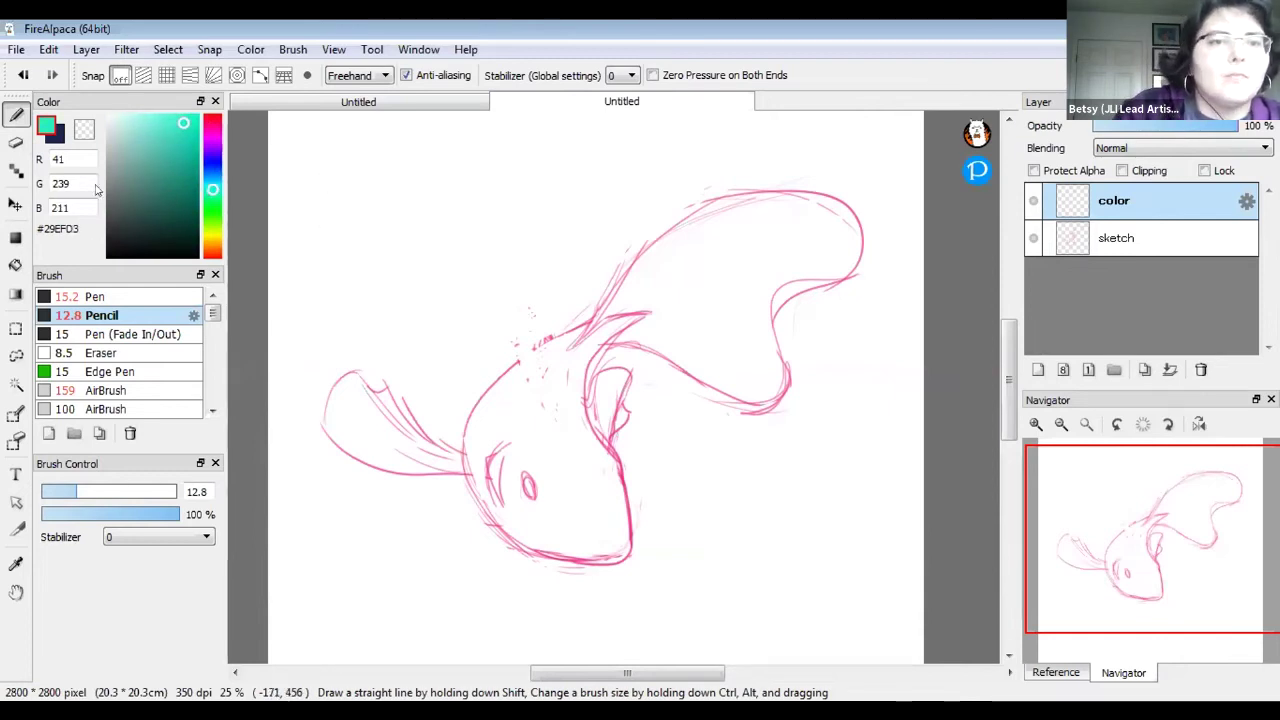
drag(165, 183, 160, 189)
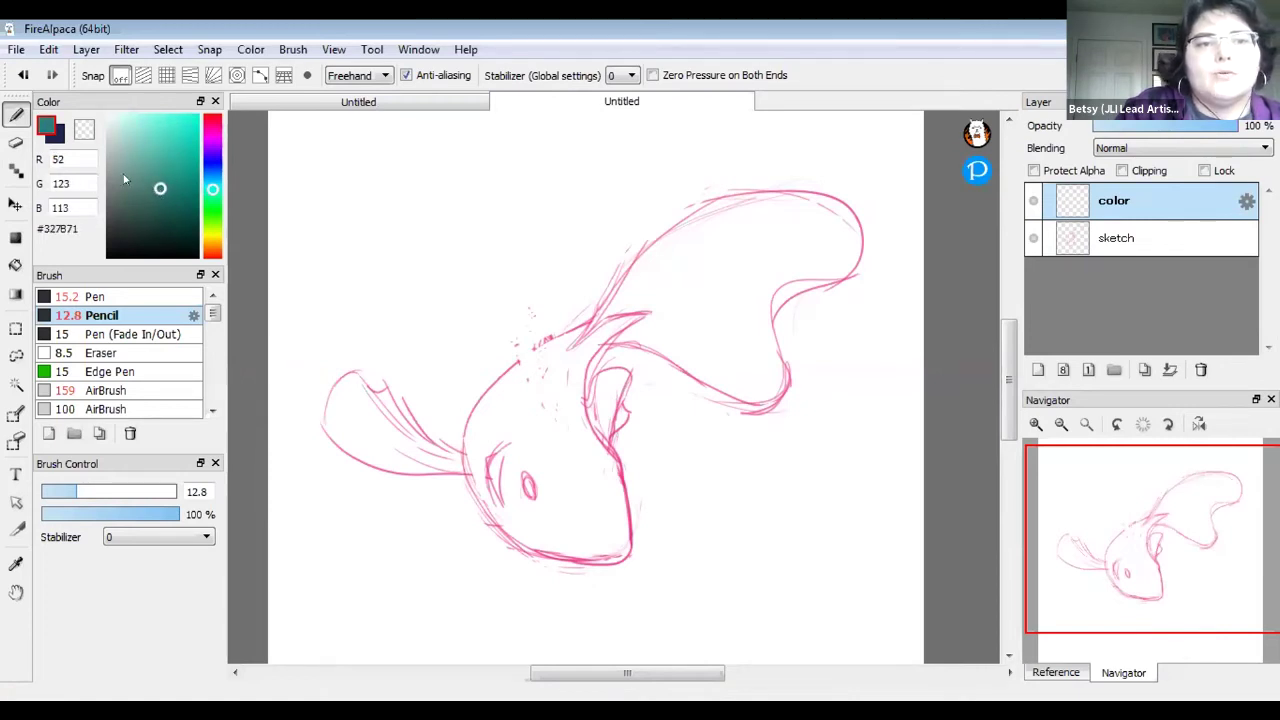
click(164, 188)
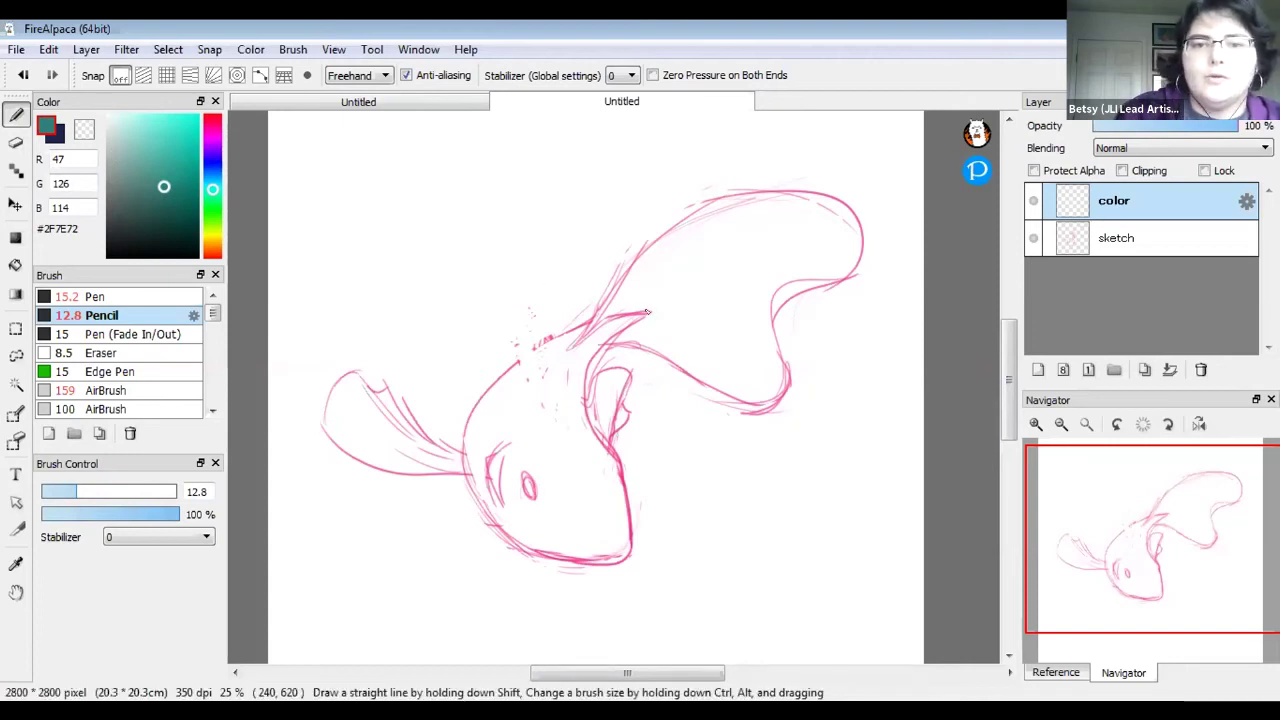
shift+click(480, 397)
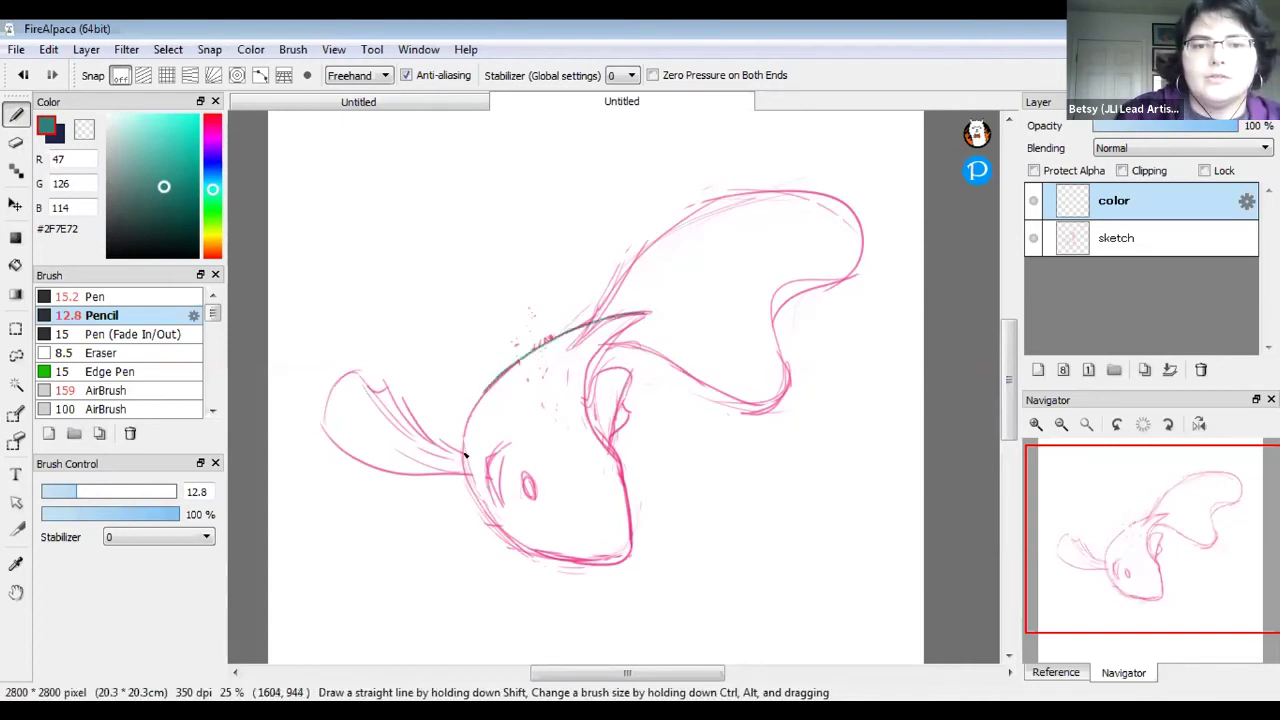
shift+click(511, 537)
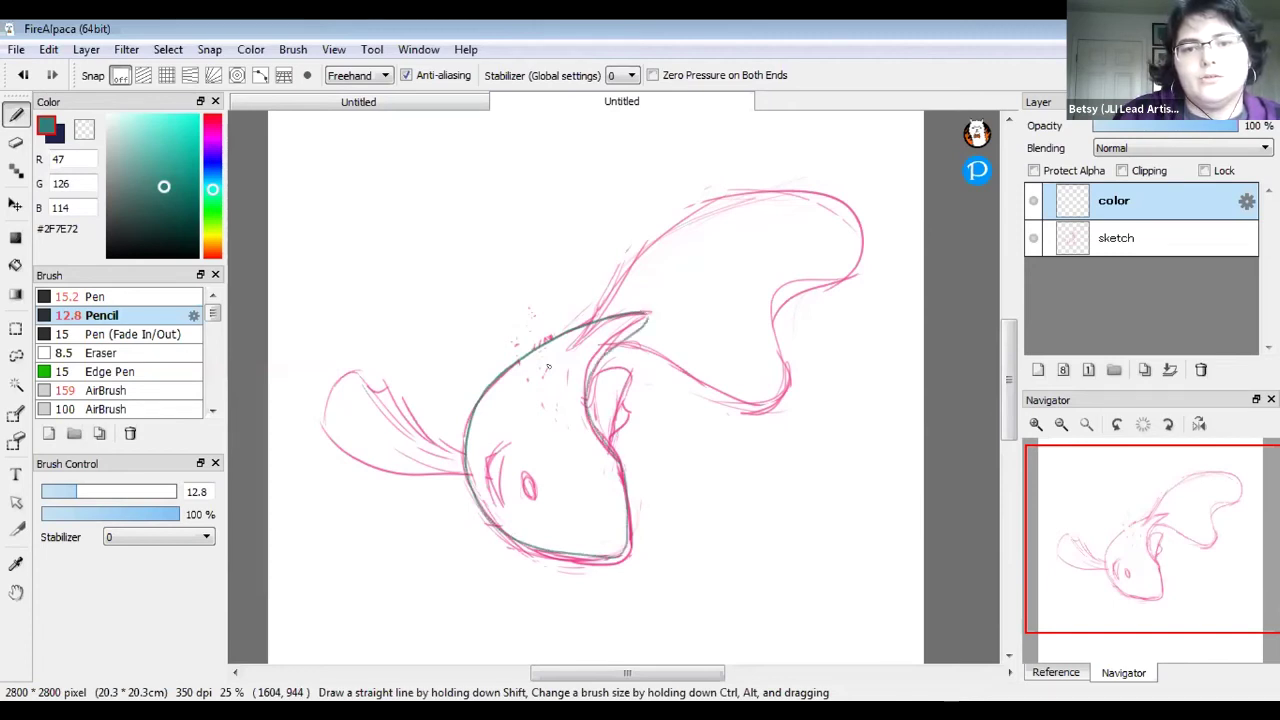
Fill the outlined fish body with the dark teal using the Bucket tool
key(g)
click(577, 405)
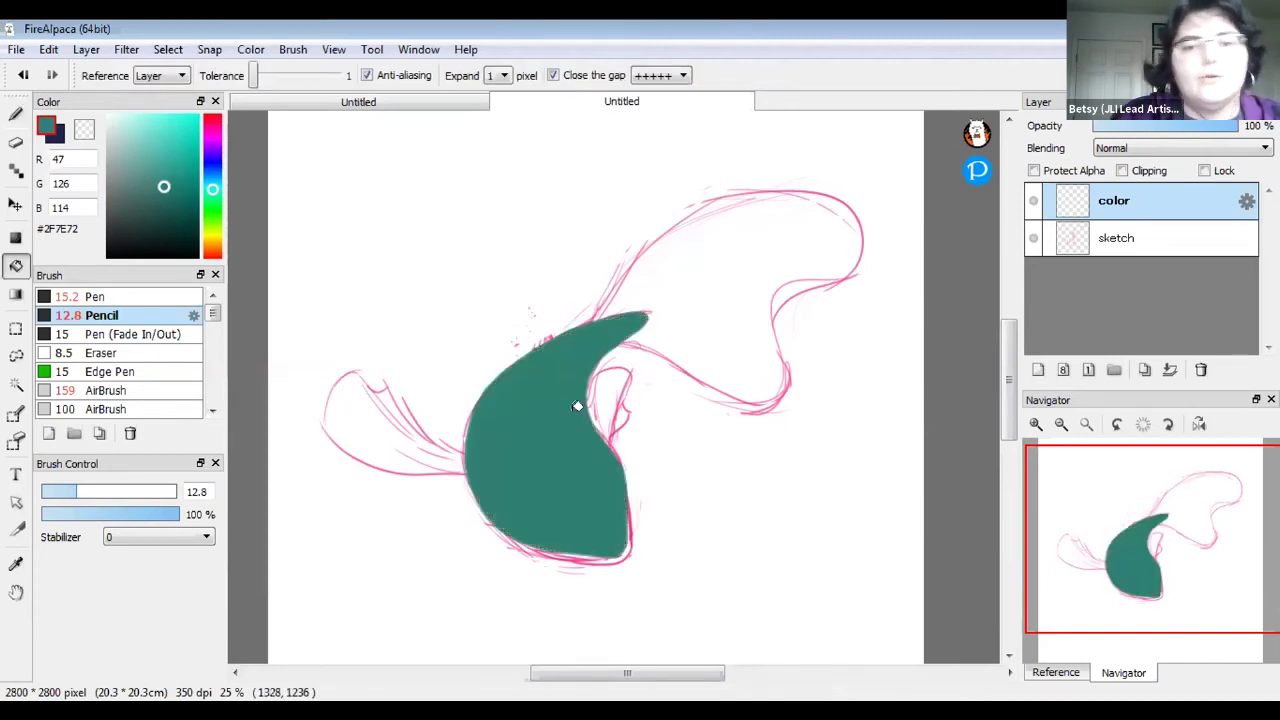
key(b)
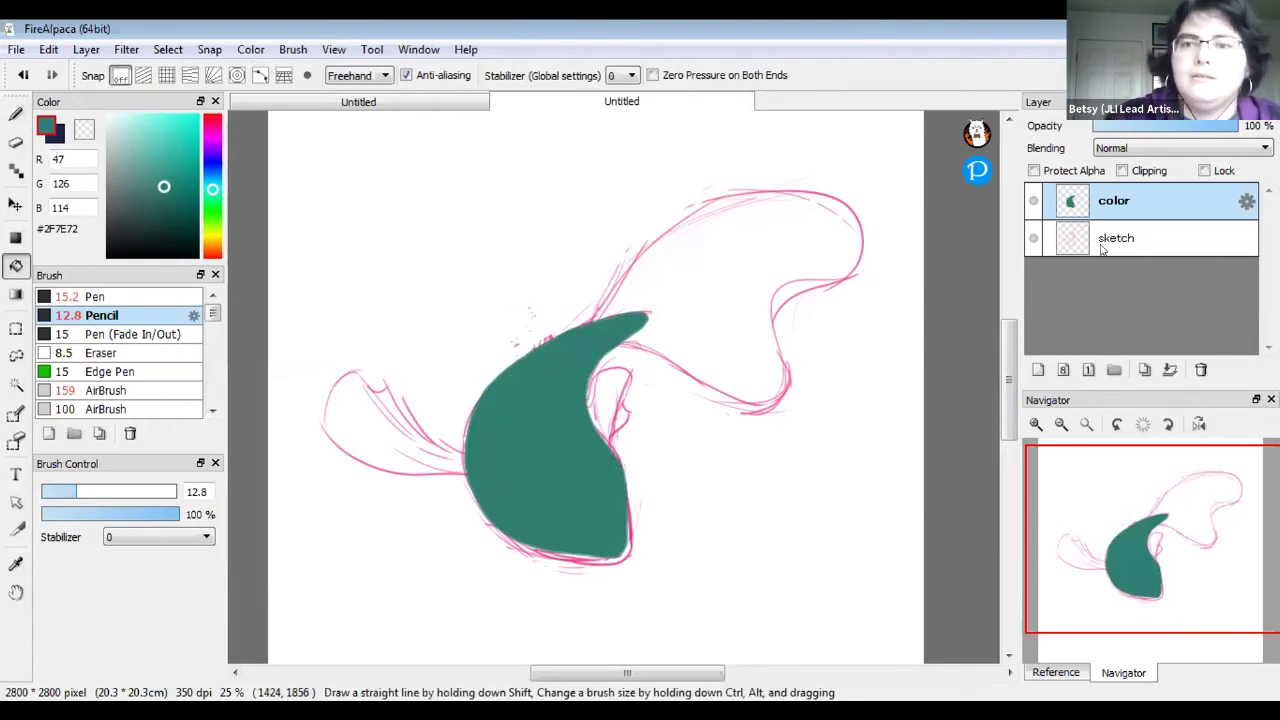
Move the sketch layer above the color layer and set its blending mode to Multiply
click(1130, 238)
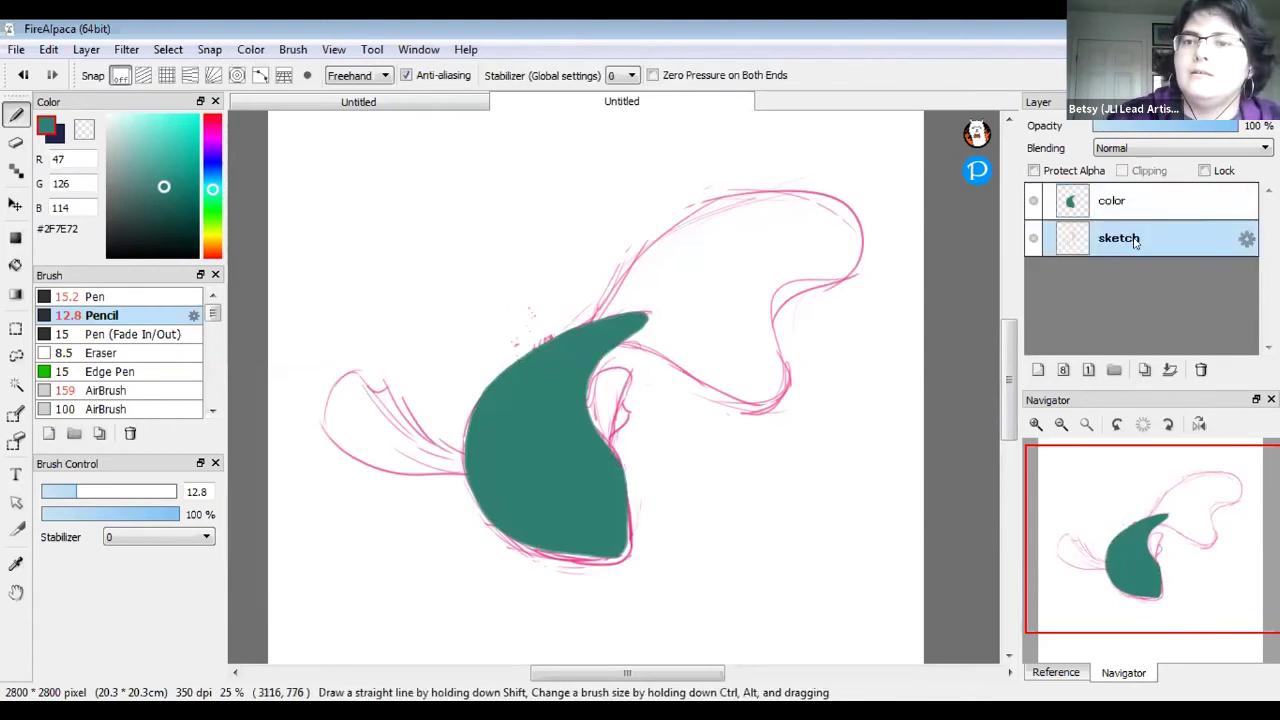
drag(1150, 238, 1155, 198)
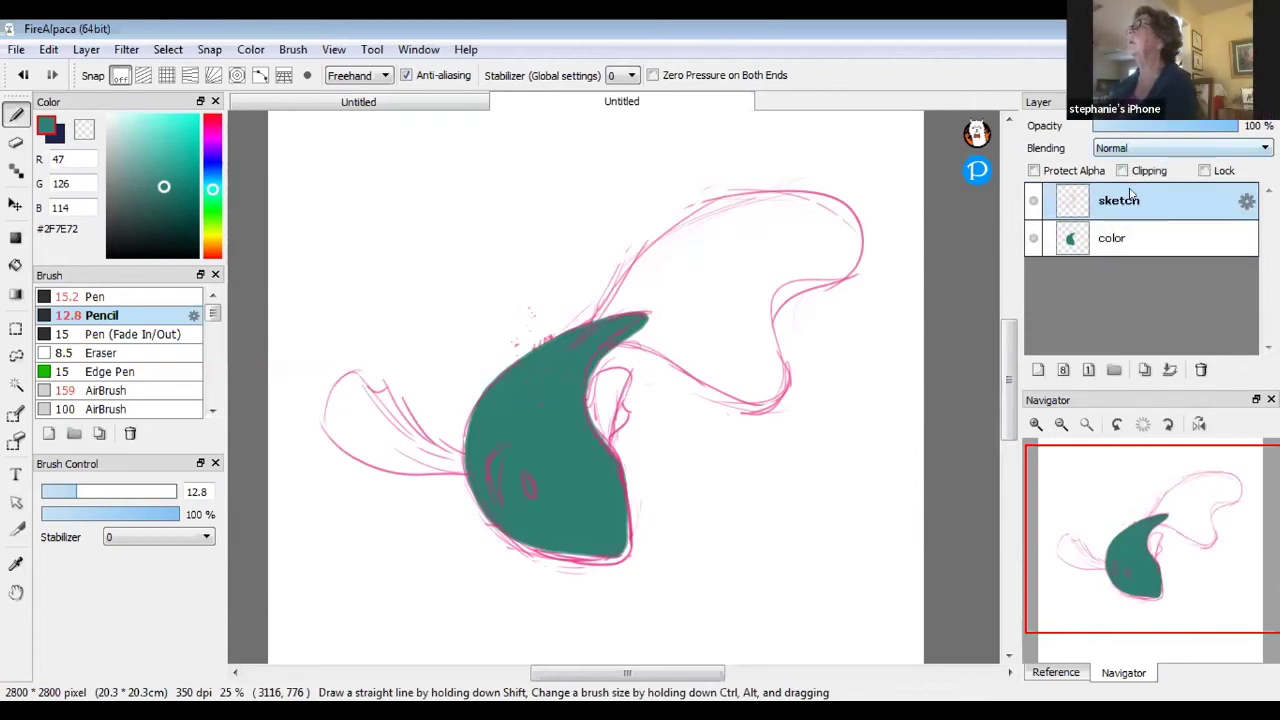
click(1160, 148)
click(1130, 175)
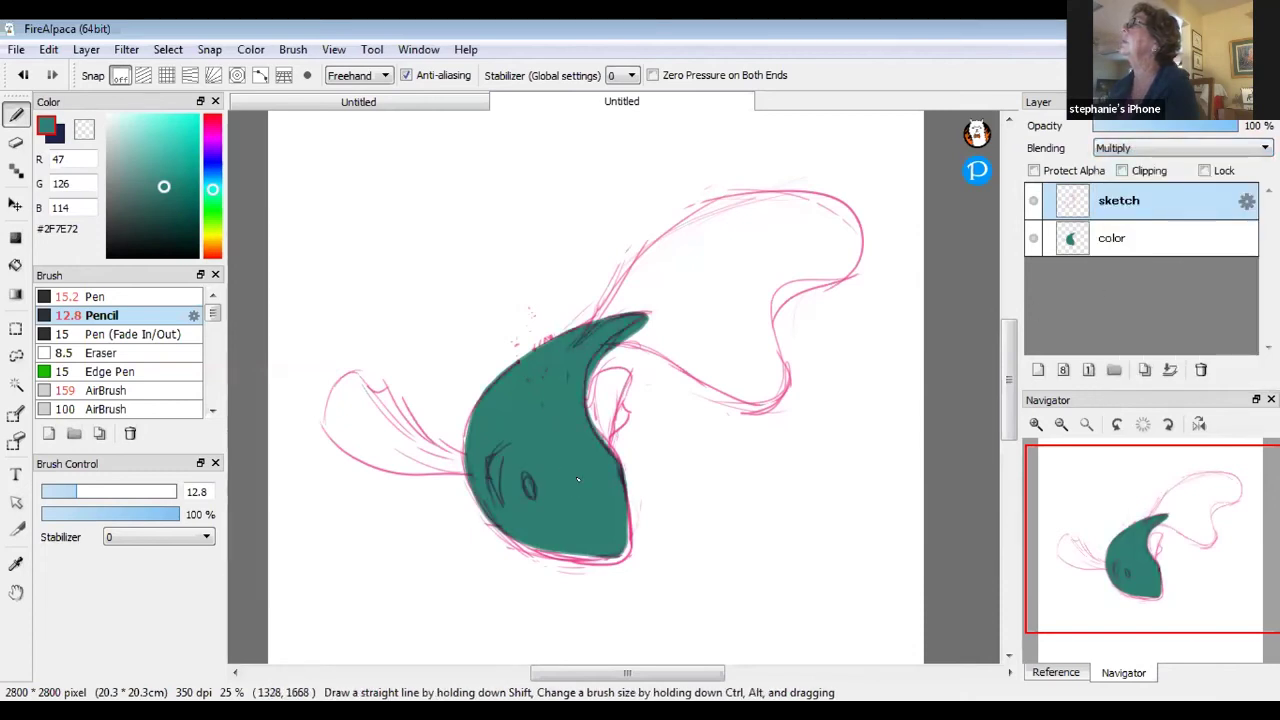
On the color layer, extend the body's bottom edge to the sketch line with dark teal strokes, enlarging the Pencil to about 33
mouse_move(66, 494)
mouse_down()
mouse_move(140, 494)
mouse_move(60, 496)
mouse_move(122, 500)
mouse_move(72, 505)
mouse_up()
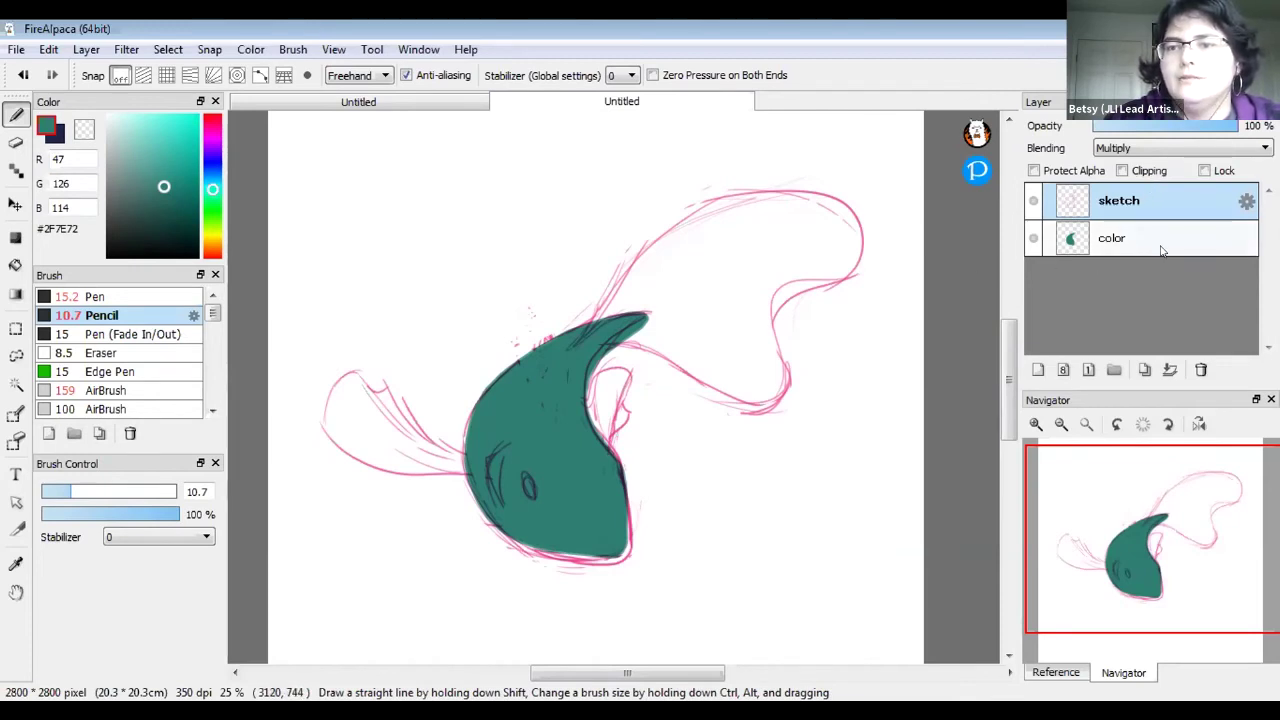
click(1120, 238)
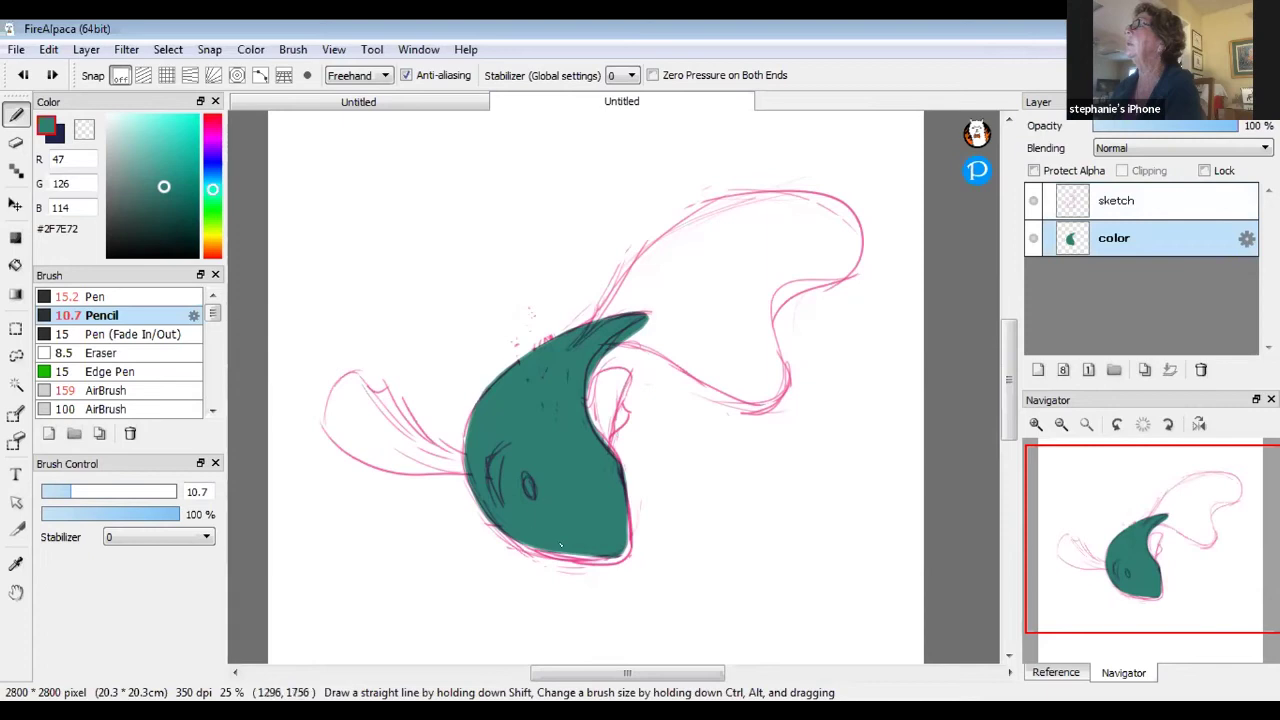
drag(540, 552, 574, 556)
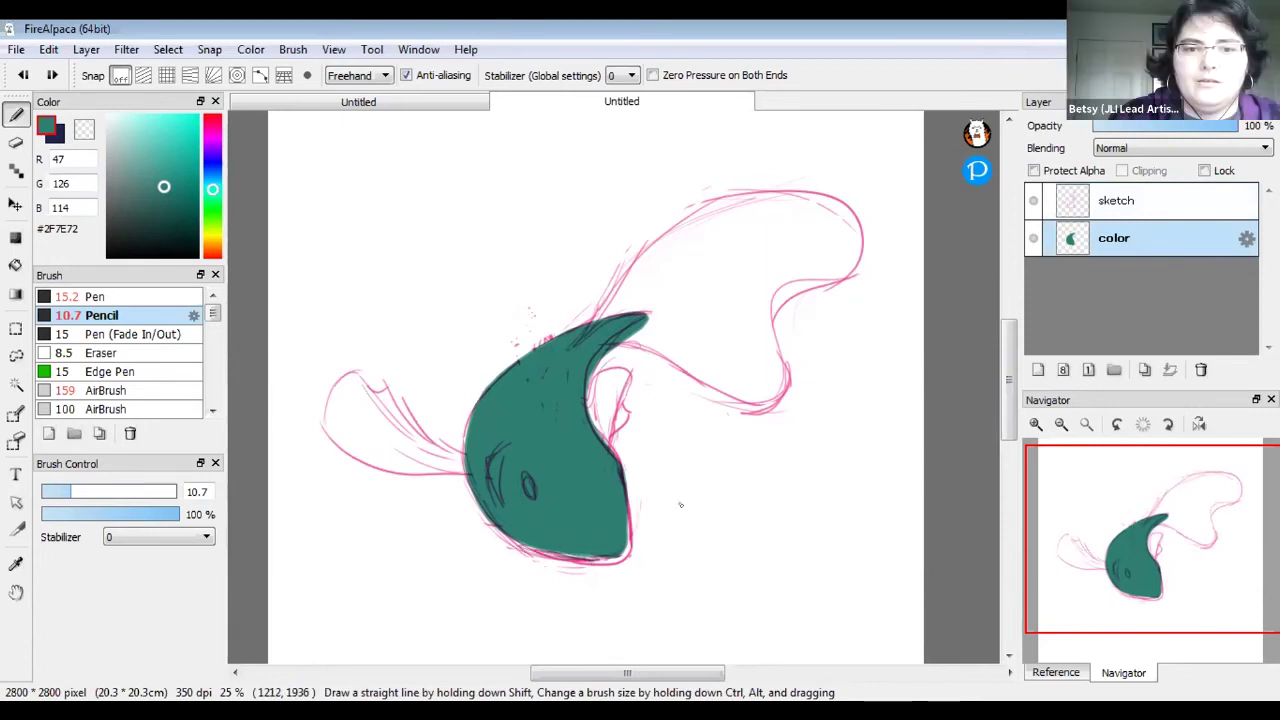
drag(66, 491, 121, 491)
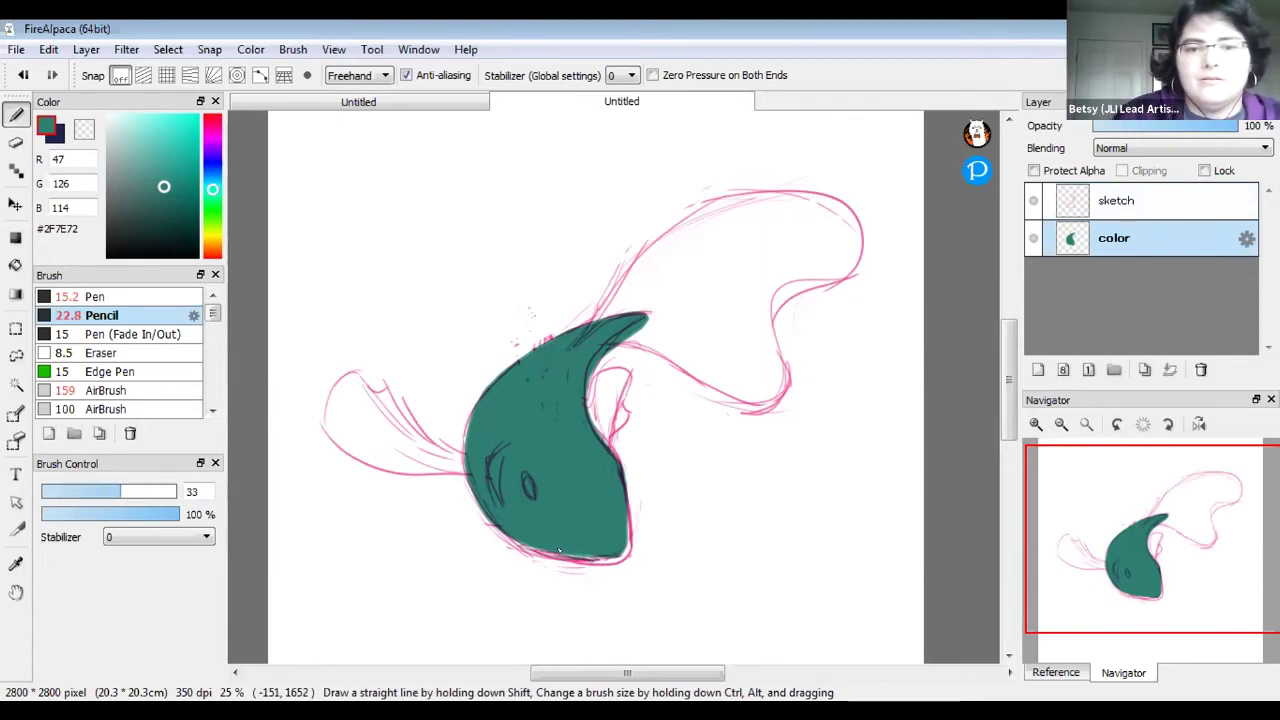
mouse_move(630, 552)
mouse_down()
mouse_move(552, 560)
mouse_move(490, 538)
mouse_up()
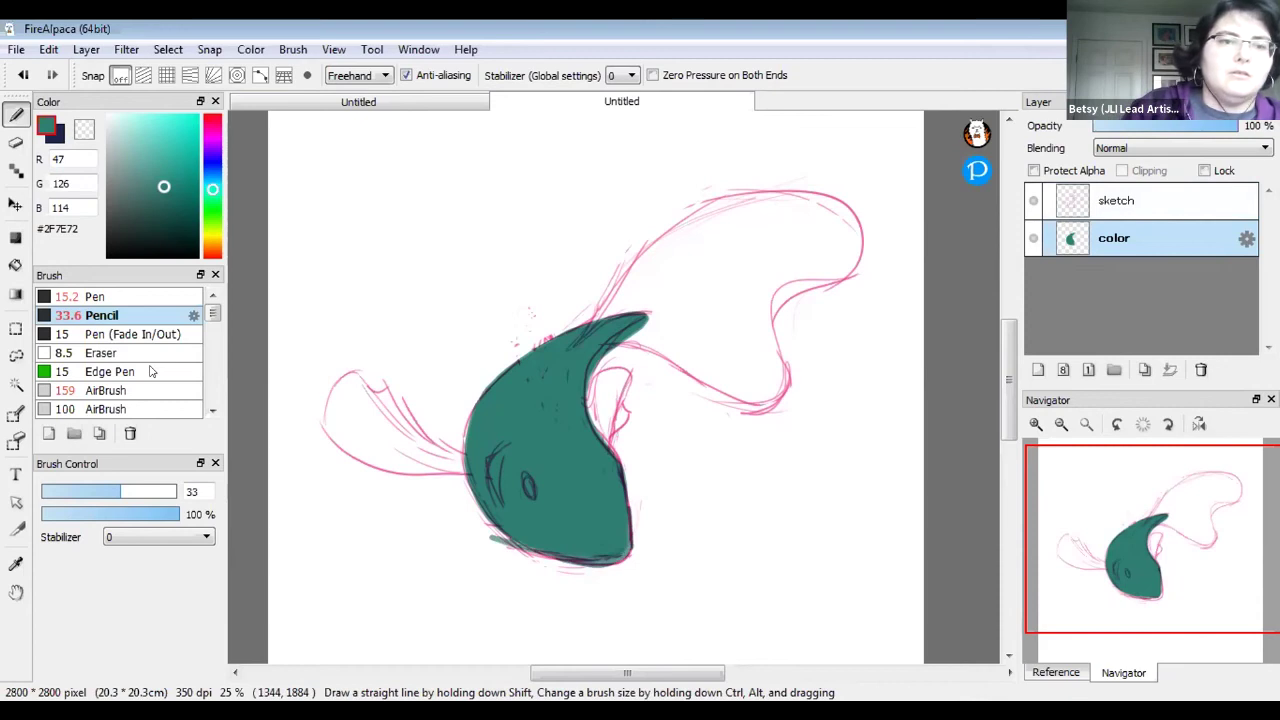
mouse_move(574, 556)
mouse_down()
mouse_move(518, 546)
mouse_move(574, 562)
mouse_move(617, 553)
mouse_up()
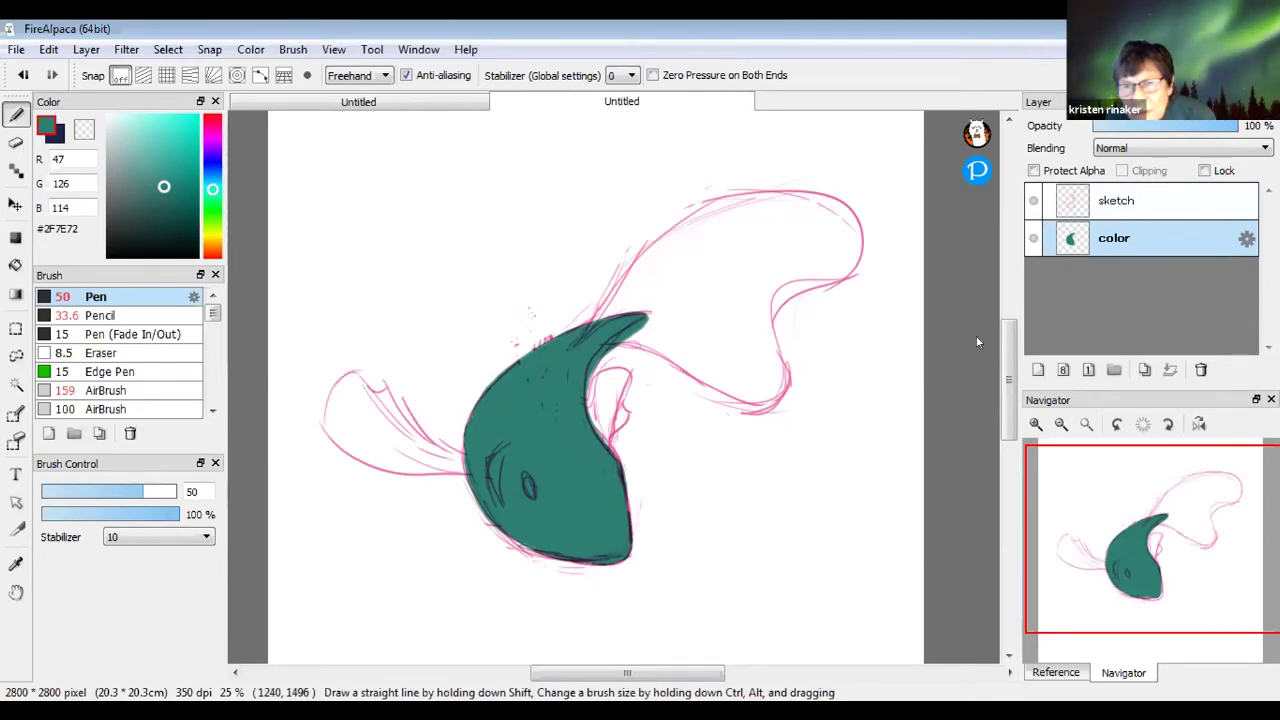
click(1035, 200)
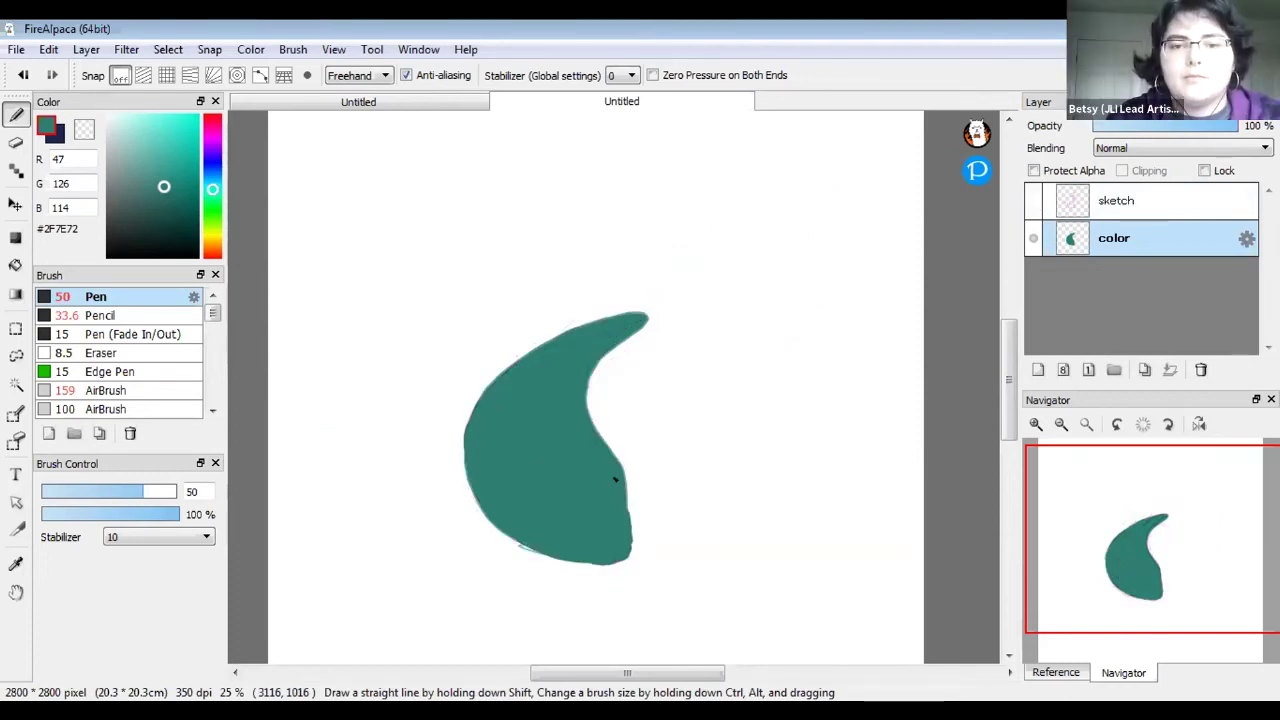
click(1033, 200)
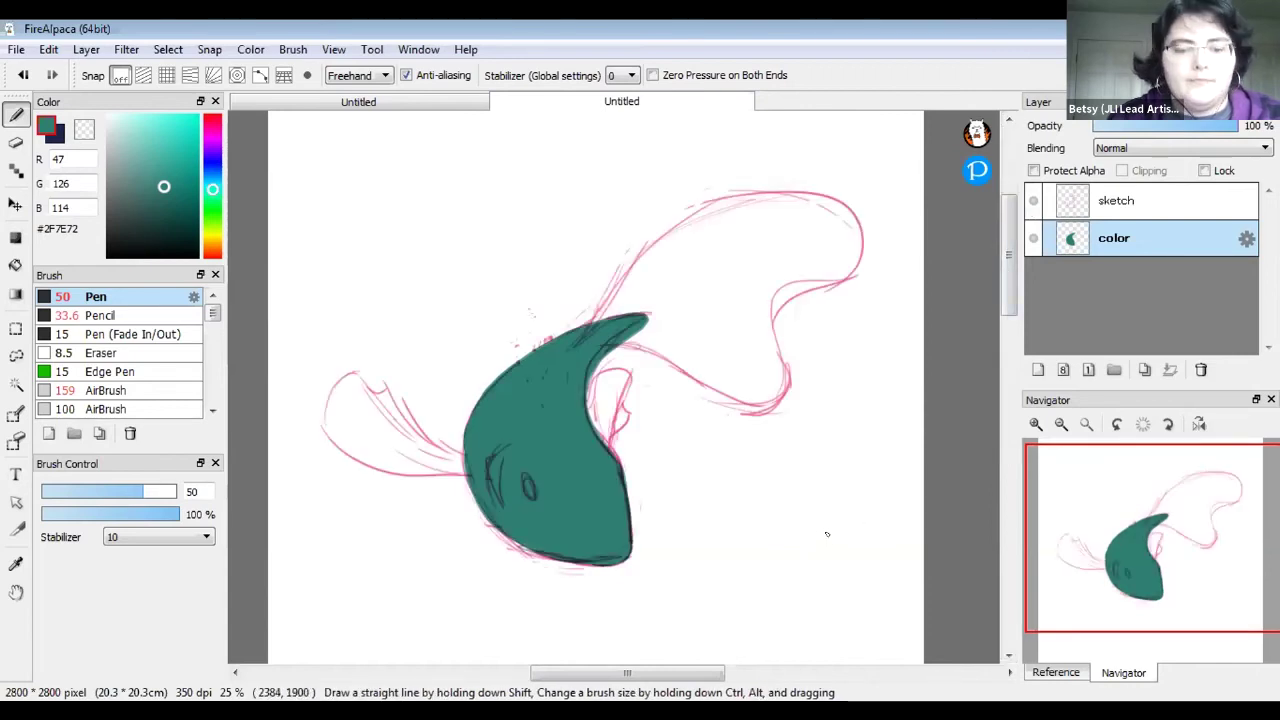
Set the color to light teal #60C1B3, outline the long fin left of the body with the size 50 Pen, and bucket-fill it
mouse_move(160, 167)
mouse_down()
mouse_move(144, 161)
mouse_move(153, 149)
mouse_up()
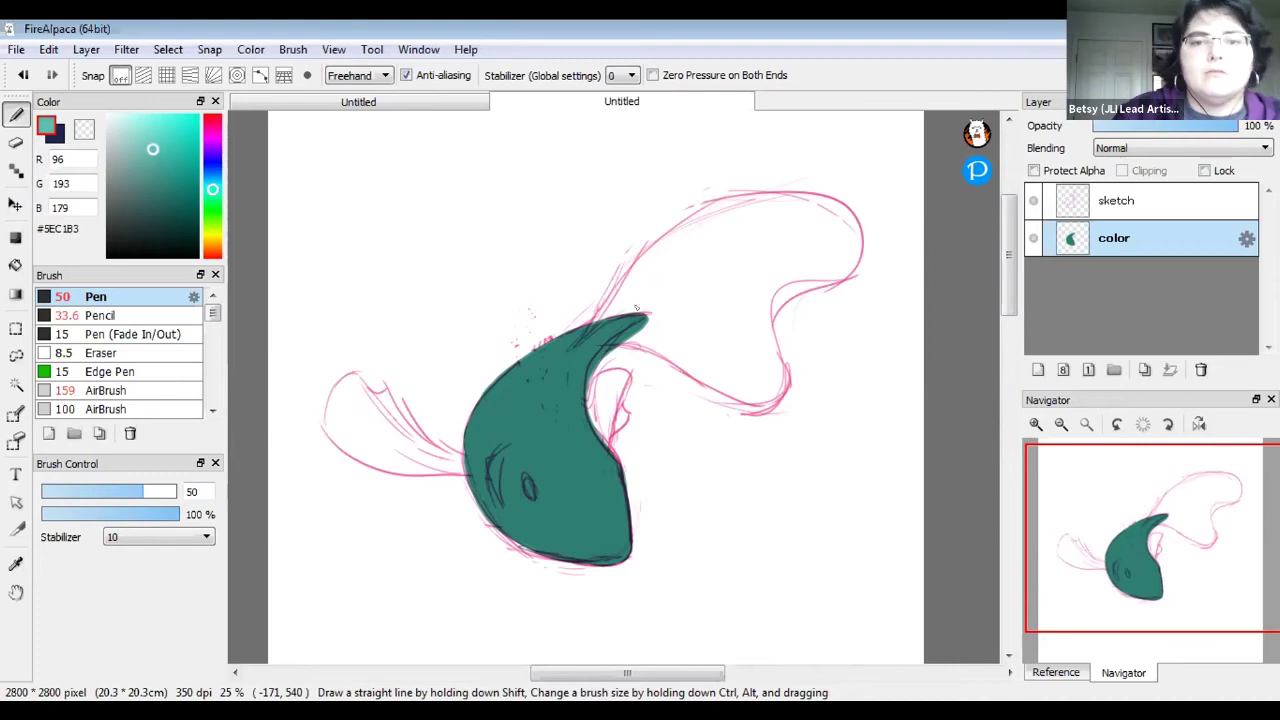
mouse_move(325, 410)
mouse_down()
mouse_move(367, 457)
mouse_move(452, 474)
mouse_up()
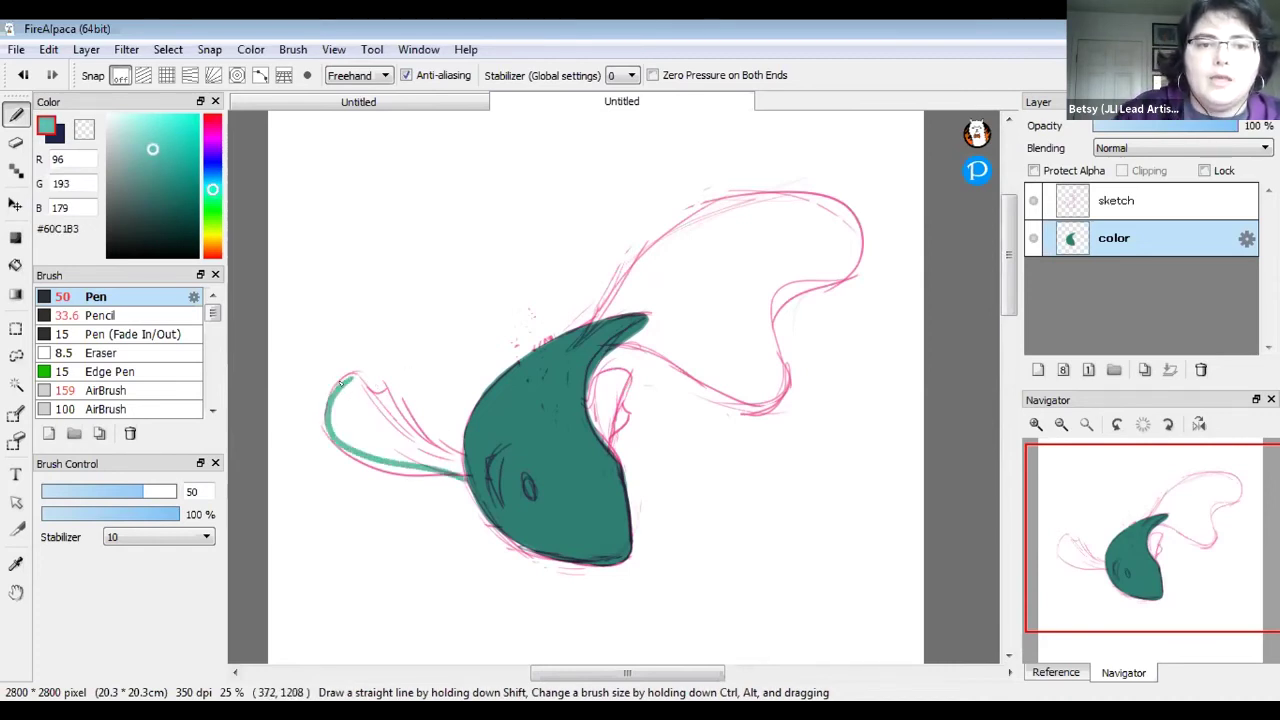
mouse_move(356, 378)
mouse_down()
mouse_move(460, 452)
mouse_move(458, 464)
mouse_up()
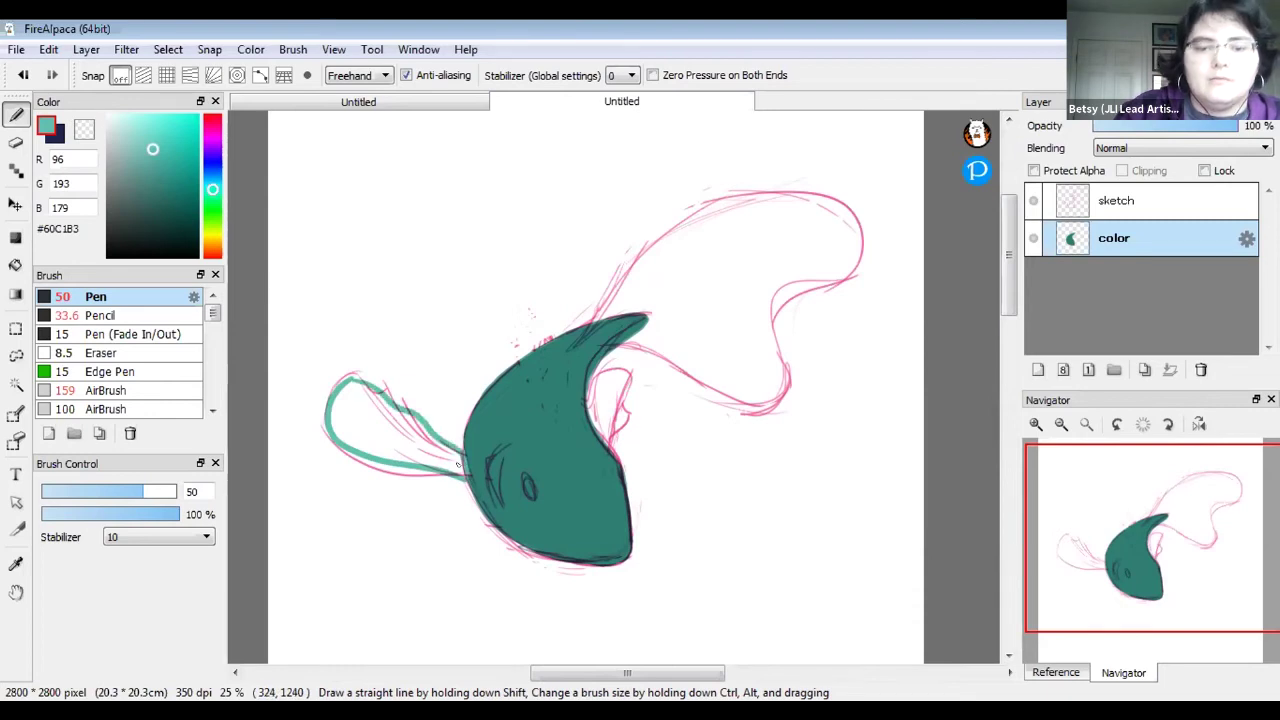
key(g)
click(374, 415)
key(b)
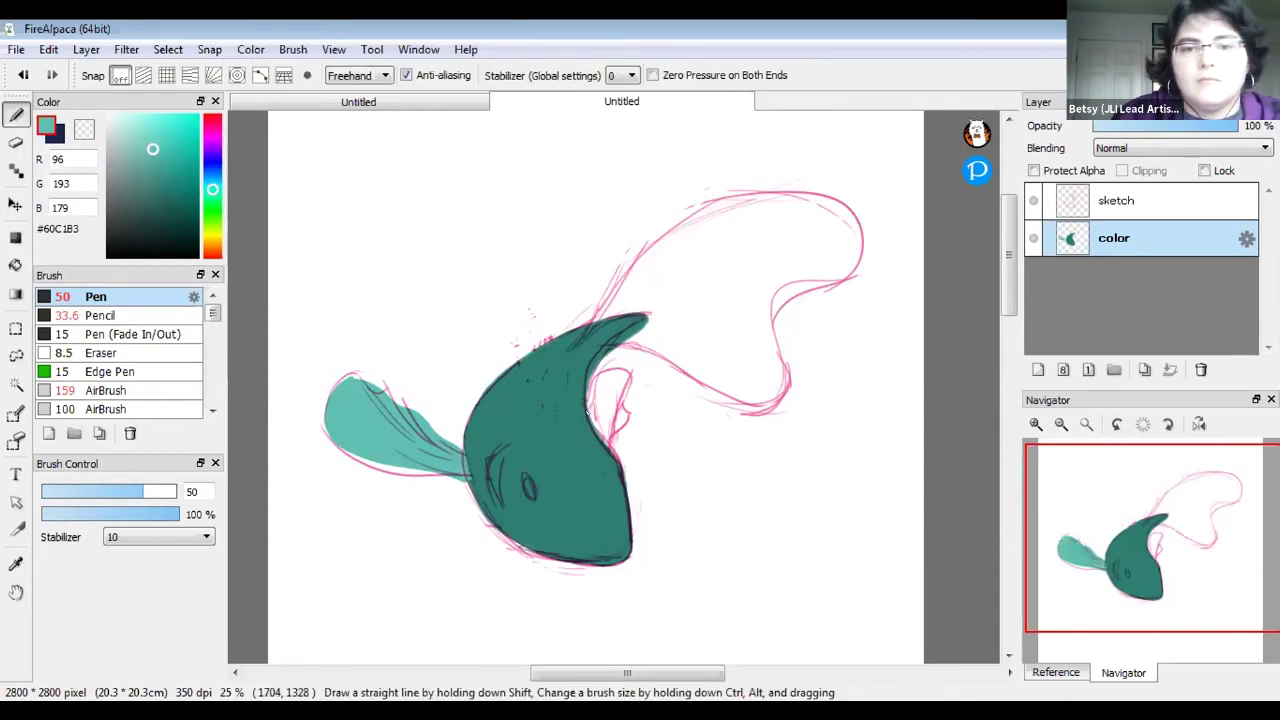
Outline the small fin in the body's inner curve with the light teal Pen and fill it with the Bucket tool
mouse_move(605, 377)
mouse_down()
mouse_move(592, 403)
mouse_move(620, 436)
mouse_move(596, 410)
mouse_up()
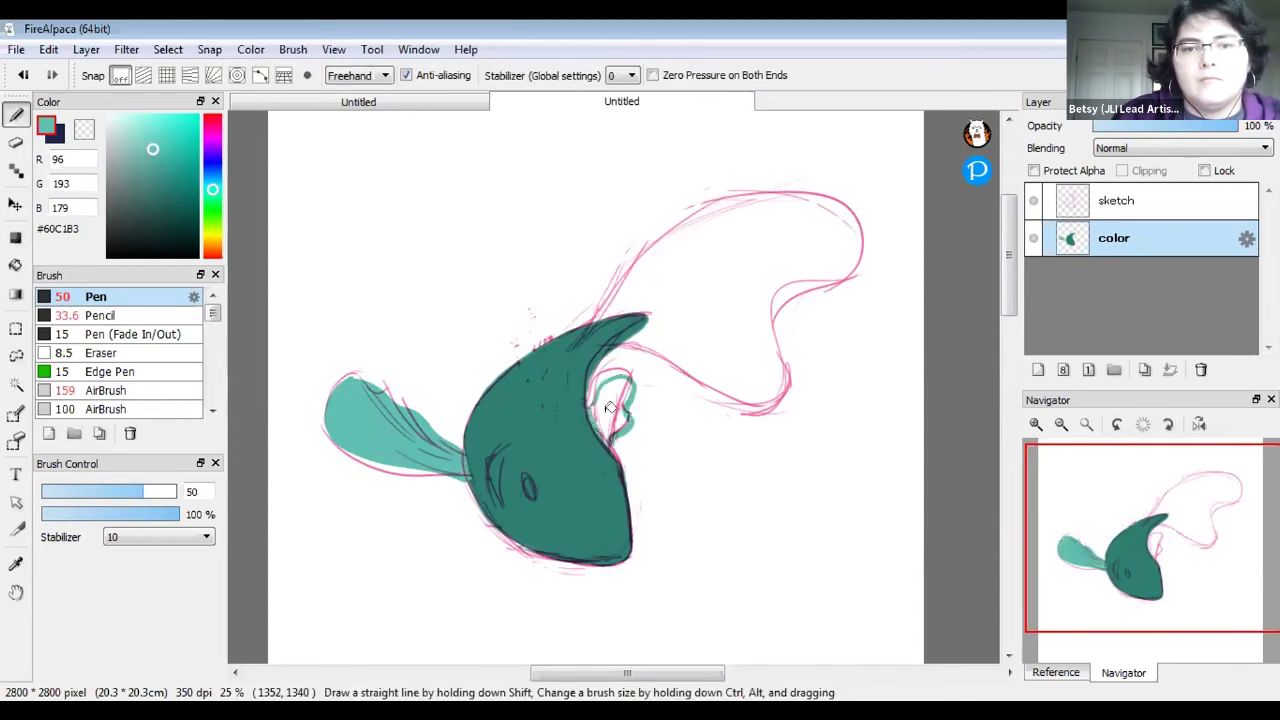
key(g)
click(608, 405)
key(b)
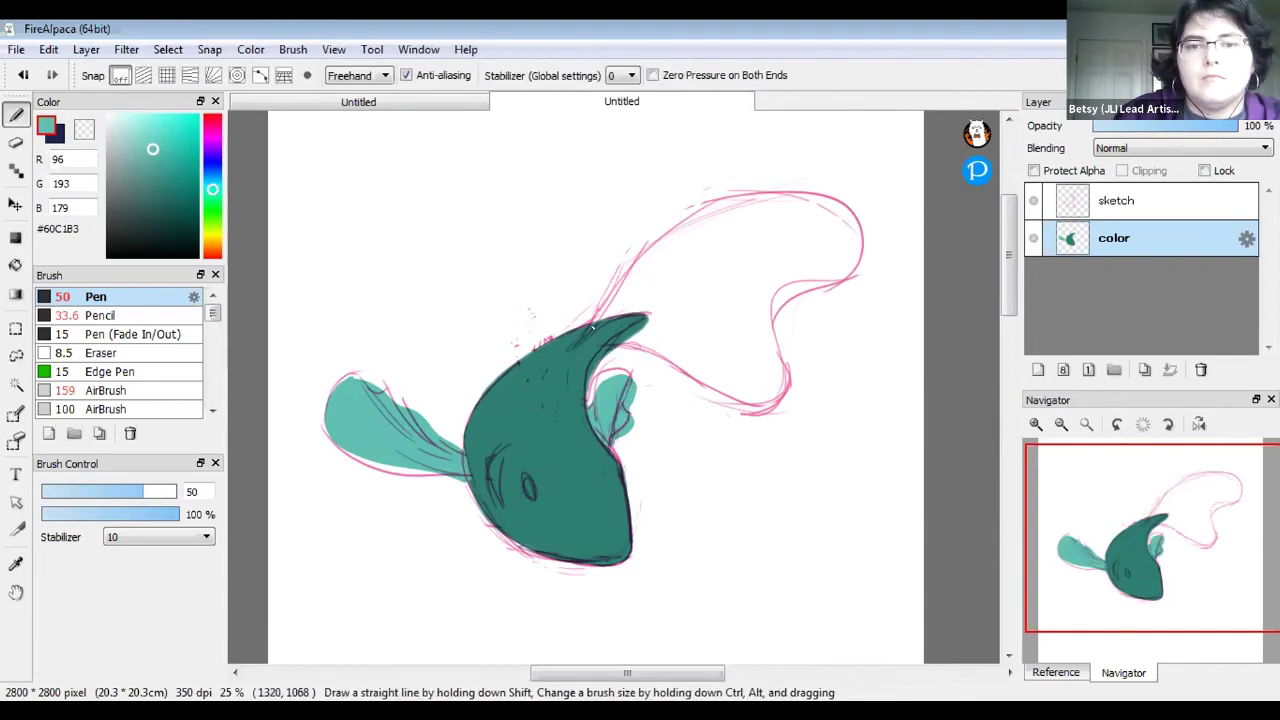
Trace the large flowing tail in light teal with the Pen and fill it with the Bucket tool
mouse_move(636, 345)
mouse_down()
mouse_move(758, 414)
mouse_move(850, 278)
mouse_move(622, 270)
mouse_up()
drag(590, 314, 572, 344)
key(g)
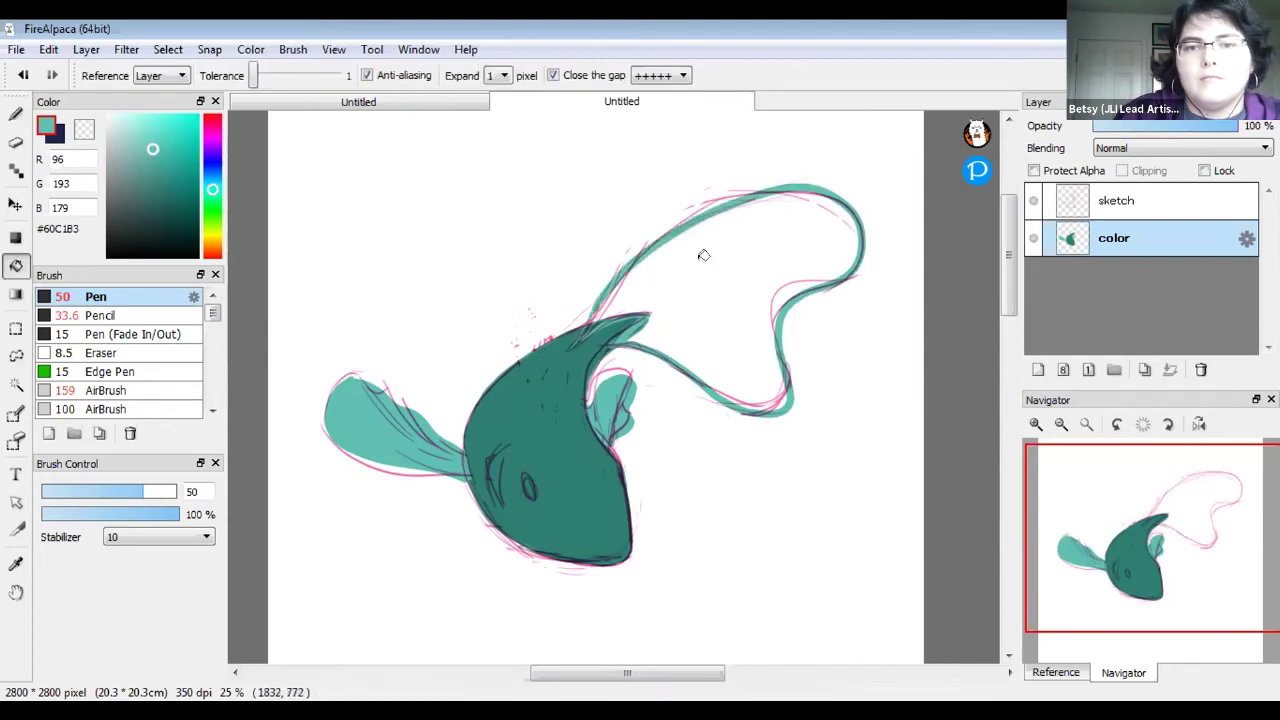
click(705, 256)
key(b)
Hide the sketch layer and smooth the body's lower edge and tail base with dark teal #2F7E72 sampled from the body
click(1033, 200)
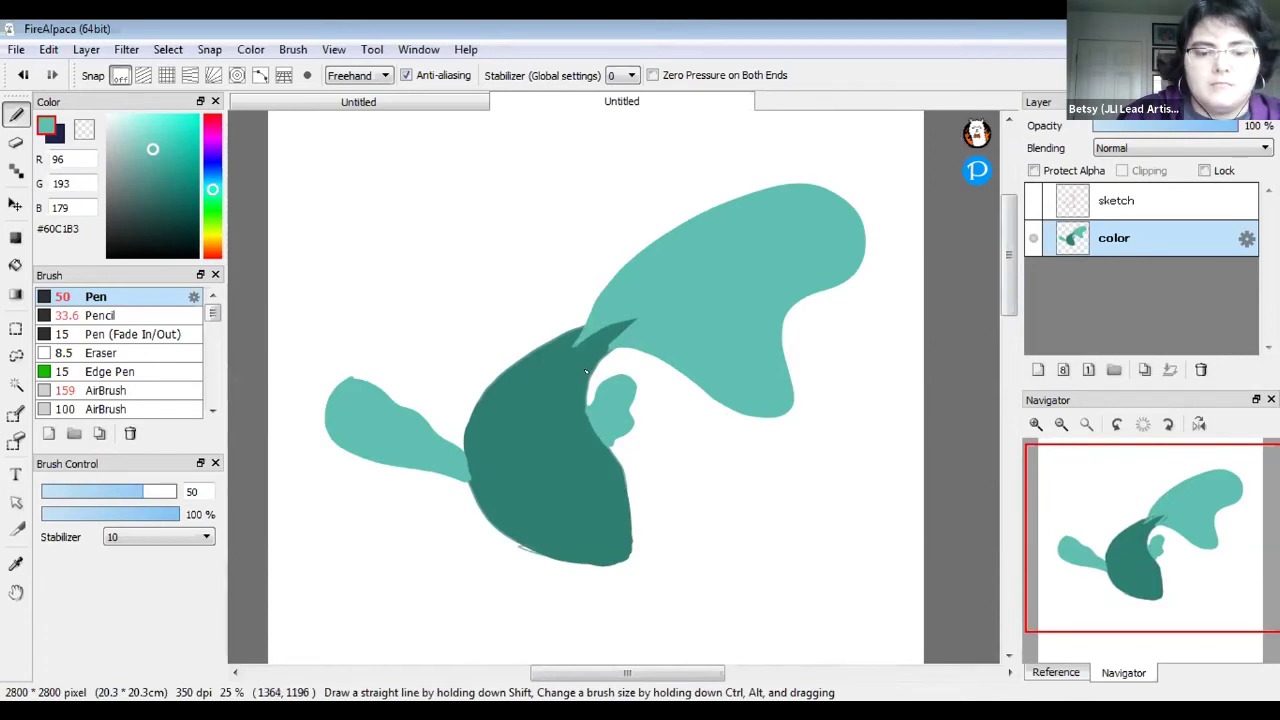
alt+click(590, 348)
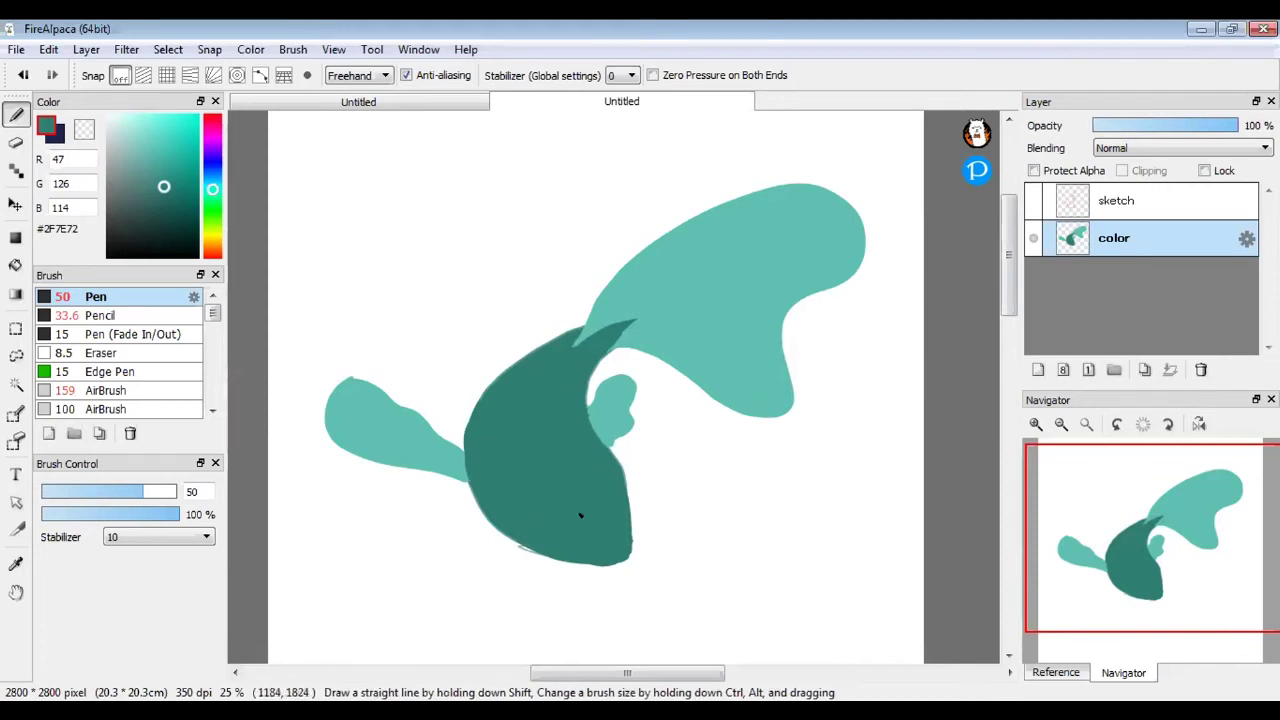
drag(466, 478, 535, 553)
mouse_move(485, 516)
mouse_down()
mouse_move(520, 522)
mouse_move(514, 540)
mouse_up()
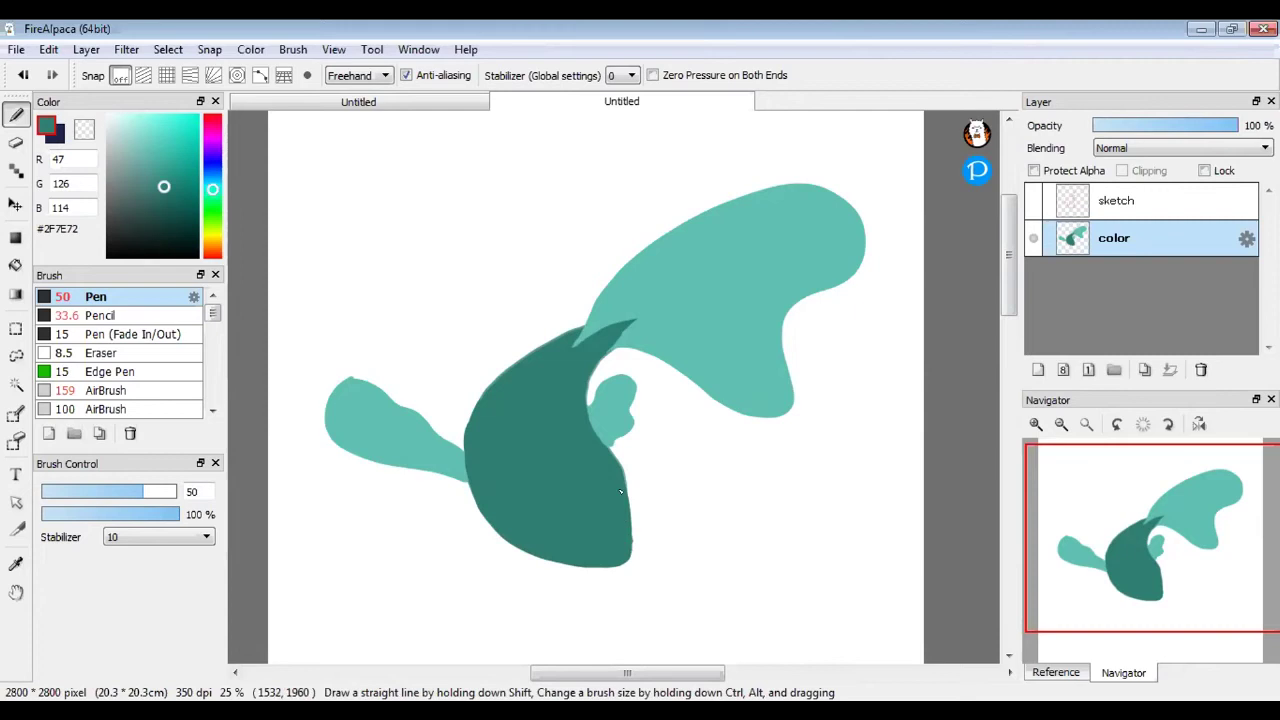
key(space)
drag(571, 451, 549, 451)
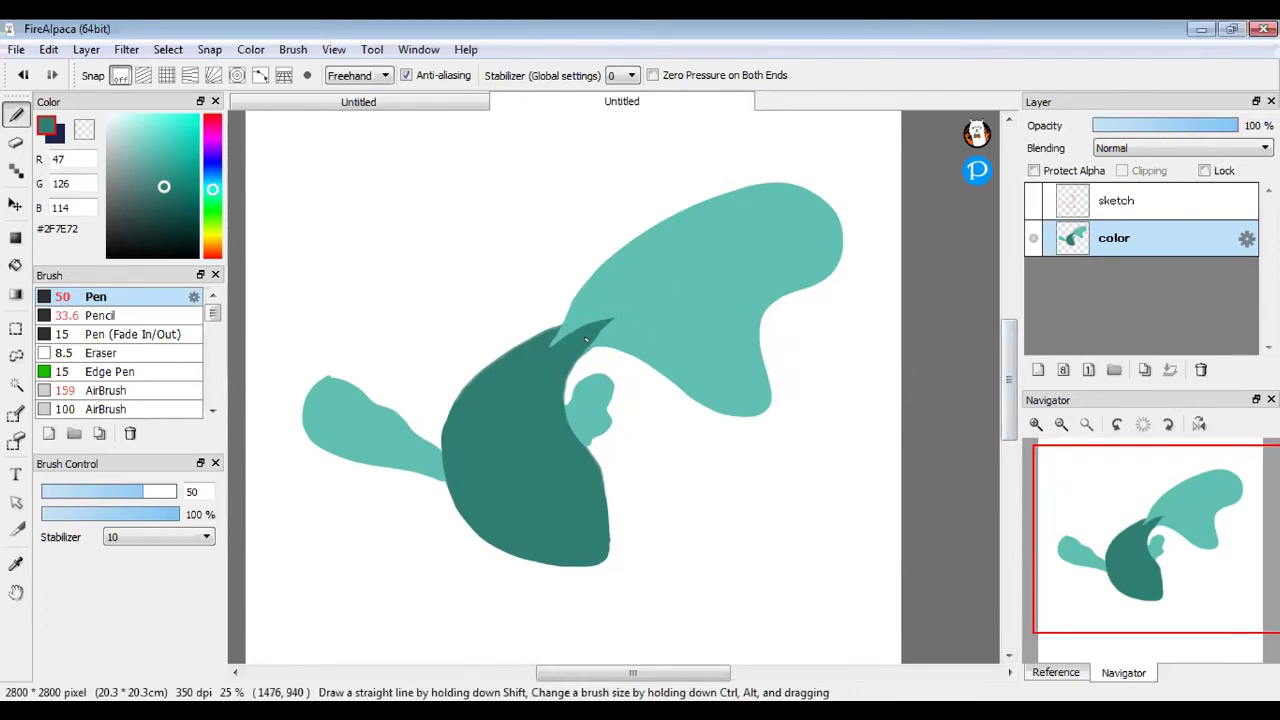
drag(603, 324, 578, 345)
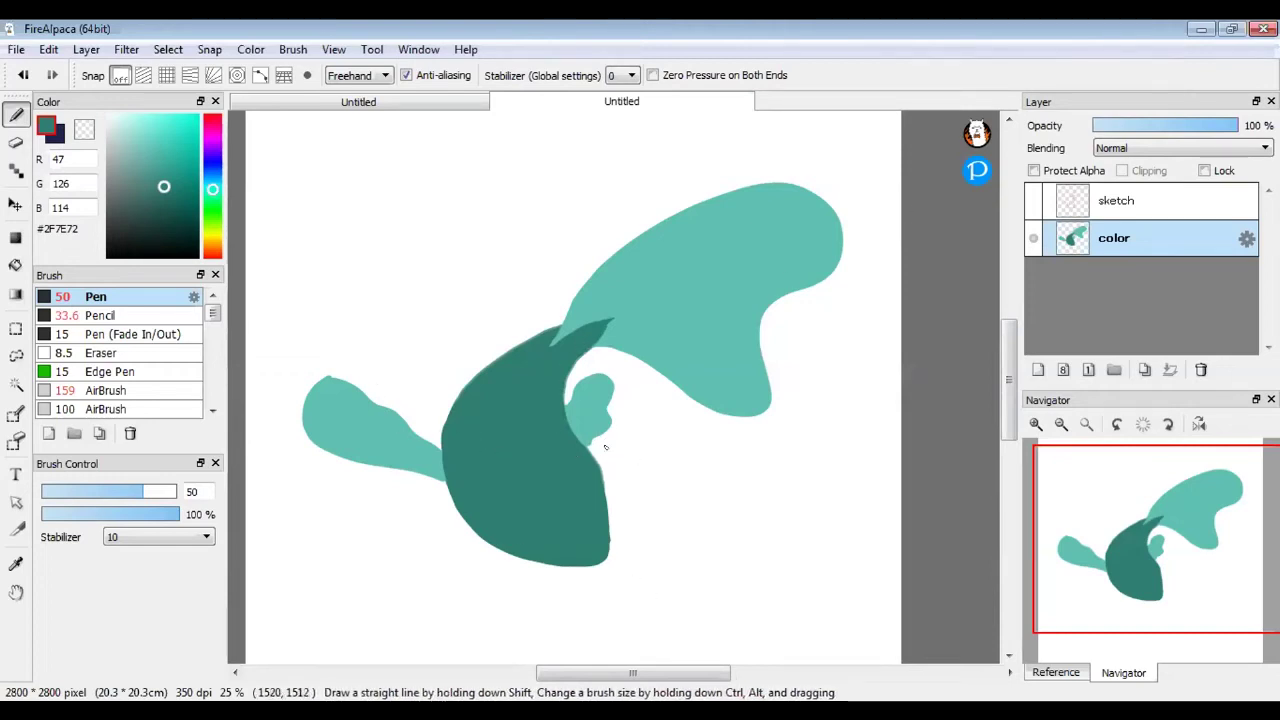
Trim the edges of the small inner fin using the Pen with transparent color, and sample the light teal
click(84, 128)
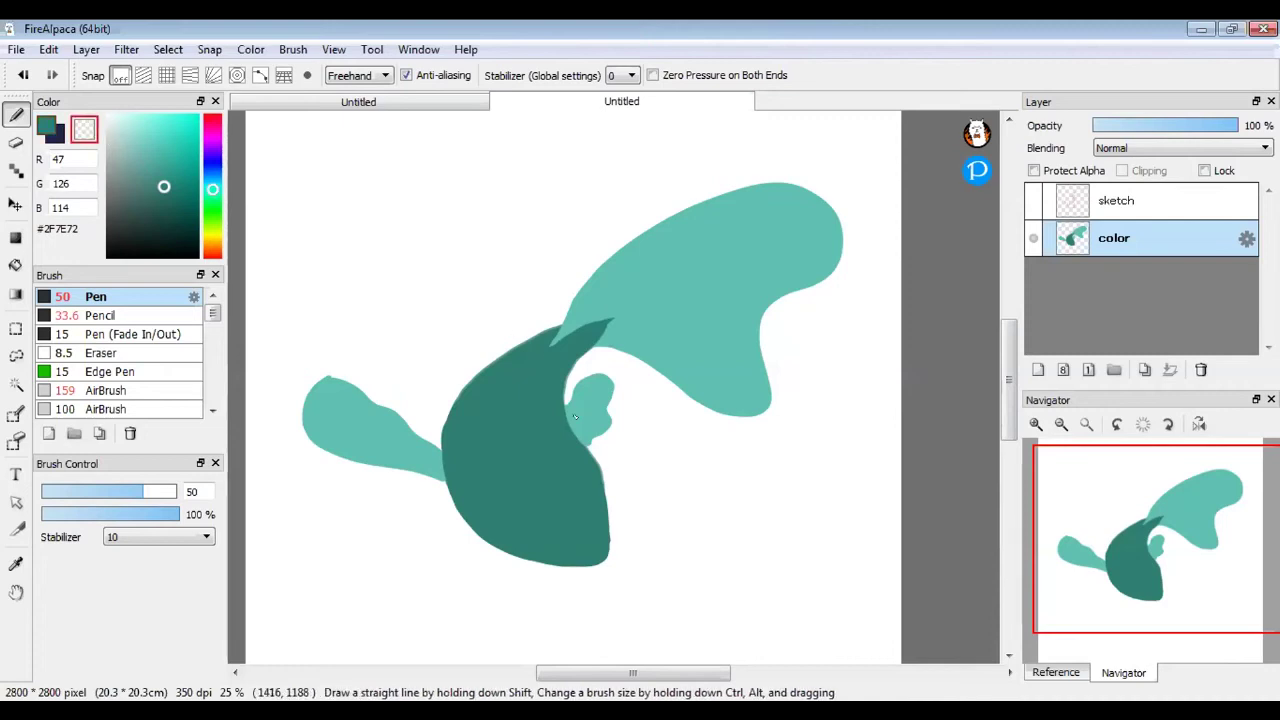
drag(587, 443, 631, 387)
alt+click(600, 390)
drag(743, 529, 757, 511)
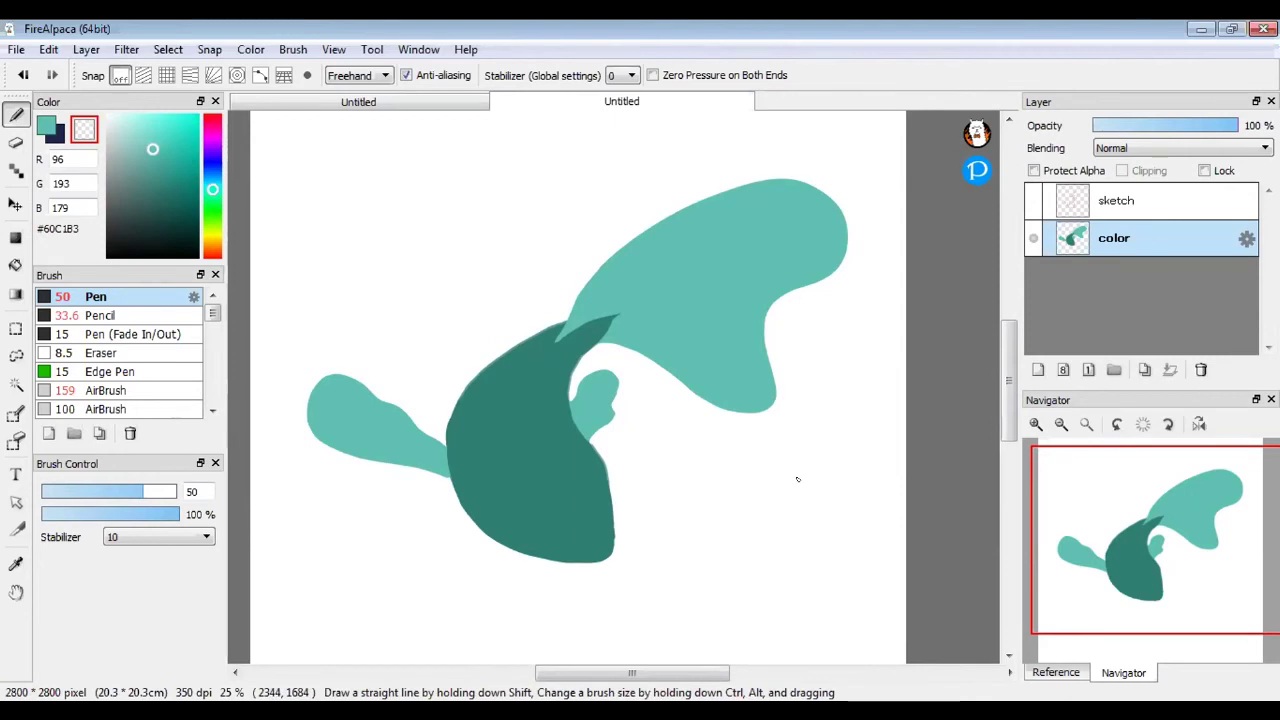
Sample the body's dark teal, switch back from transparent color, and smooth the upper back edge with the Pen
alt+click(509, 407)
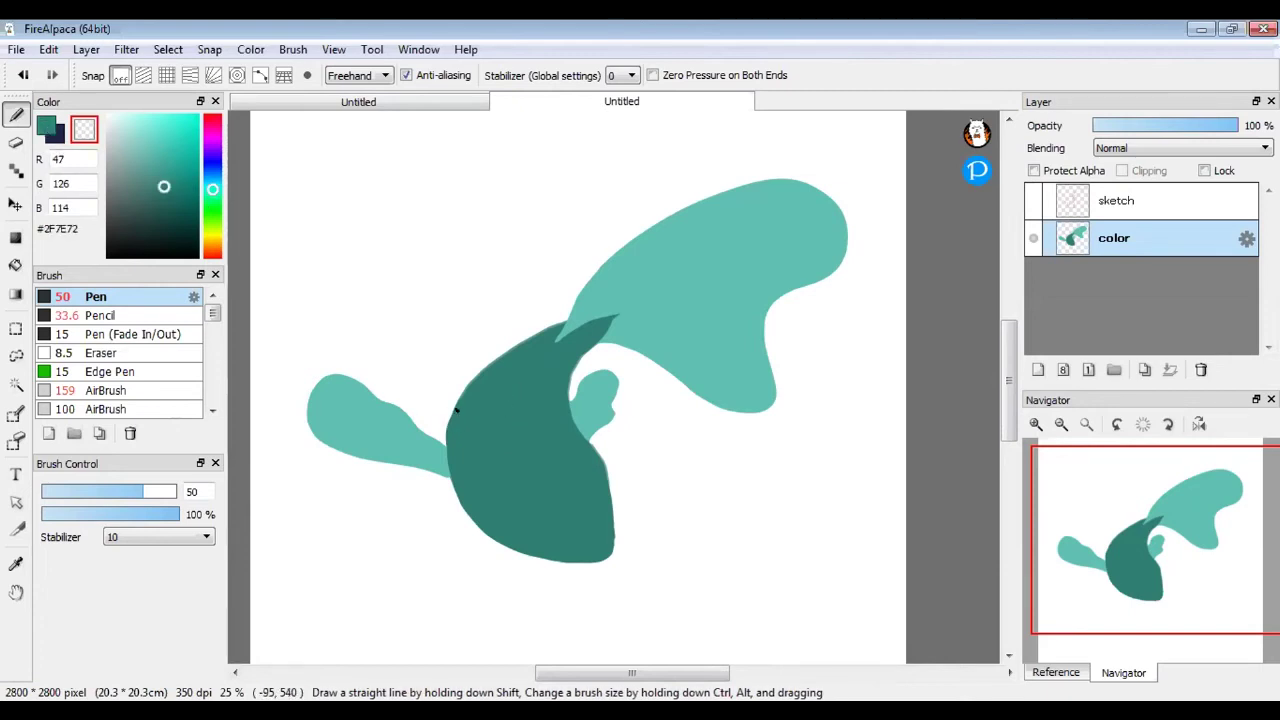
key(x)
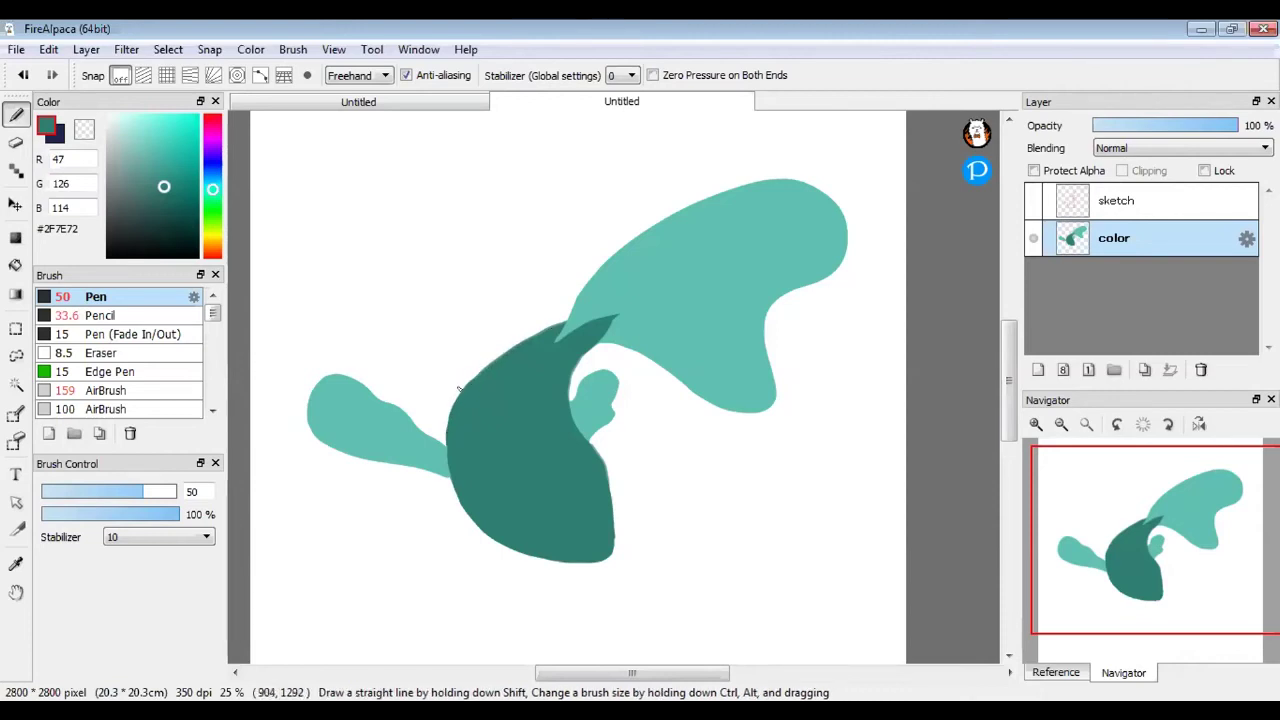
drag(471, 371, 551, 323)
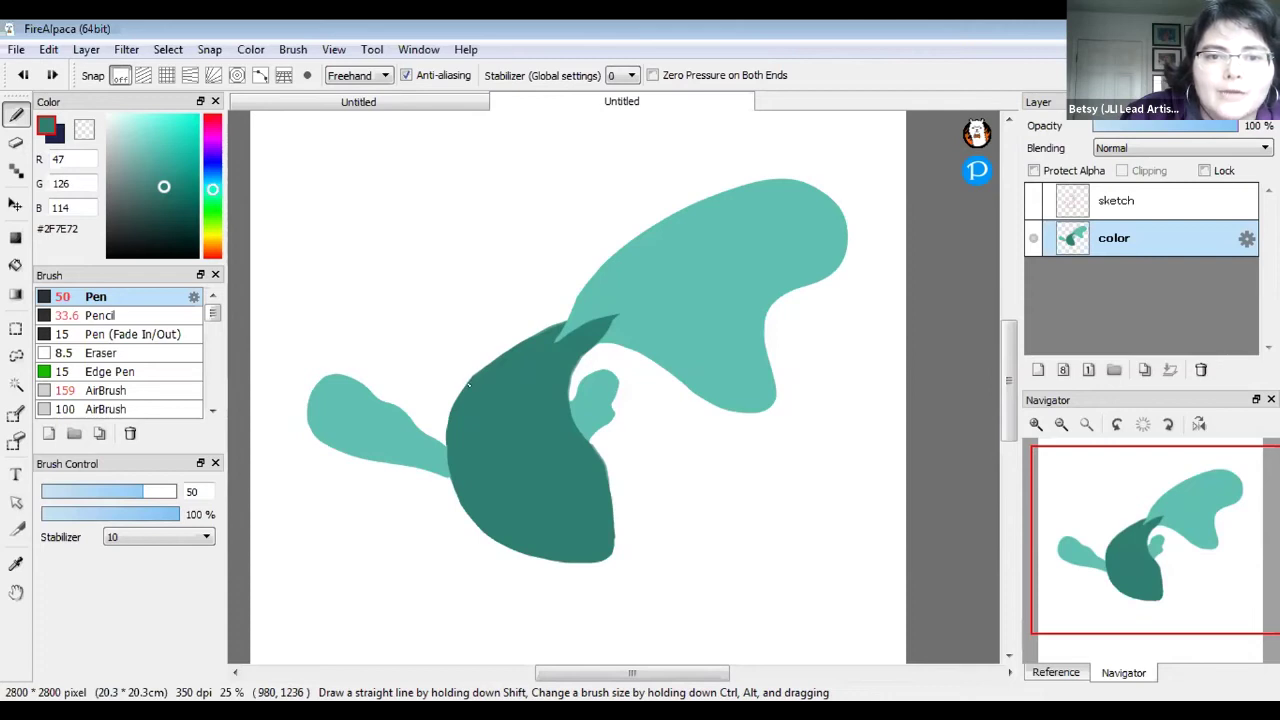
Smooth the body's inner curve beside the small fin and its edge down to the lower corner with dark teal Pen strokes
key(space)
drag(743, 449, 756, 443)
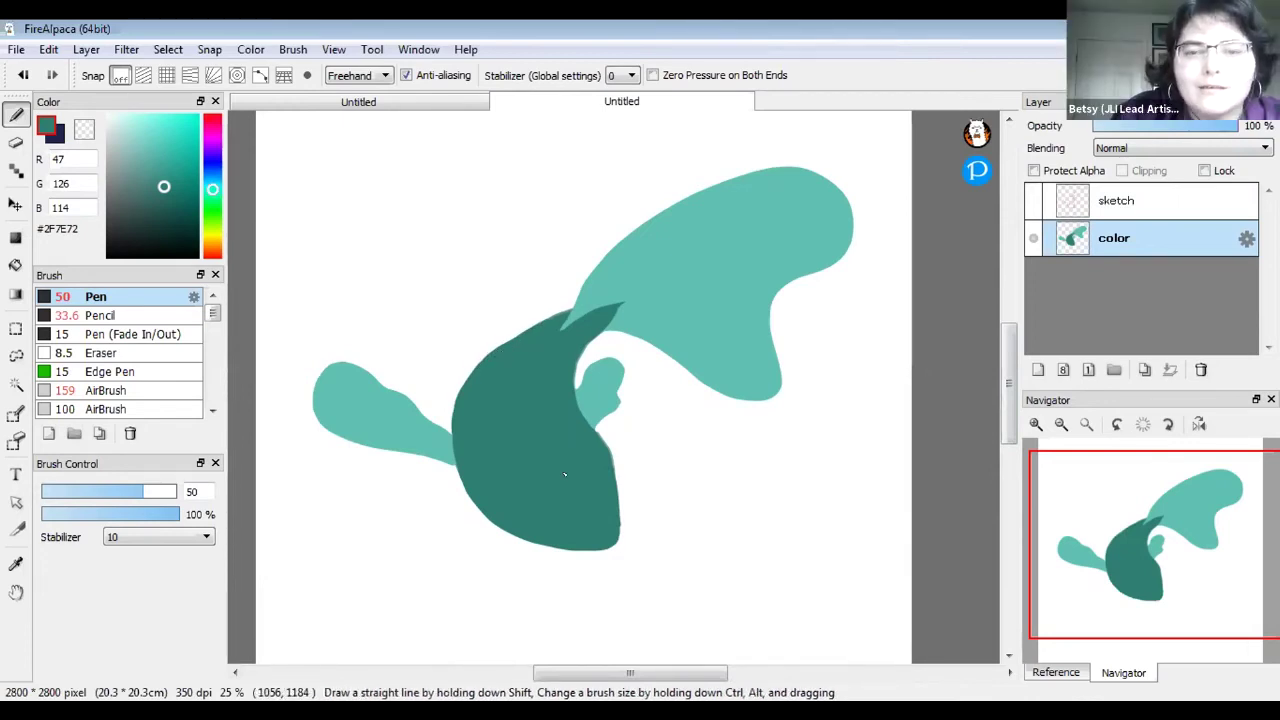
drag(477, 396, 469, 384)
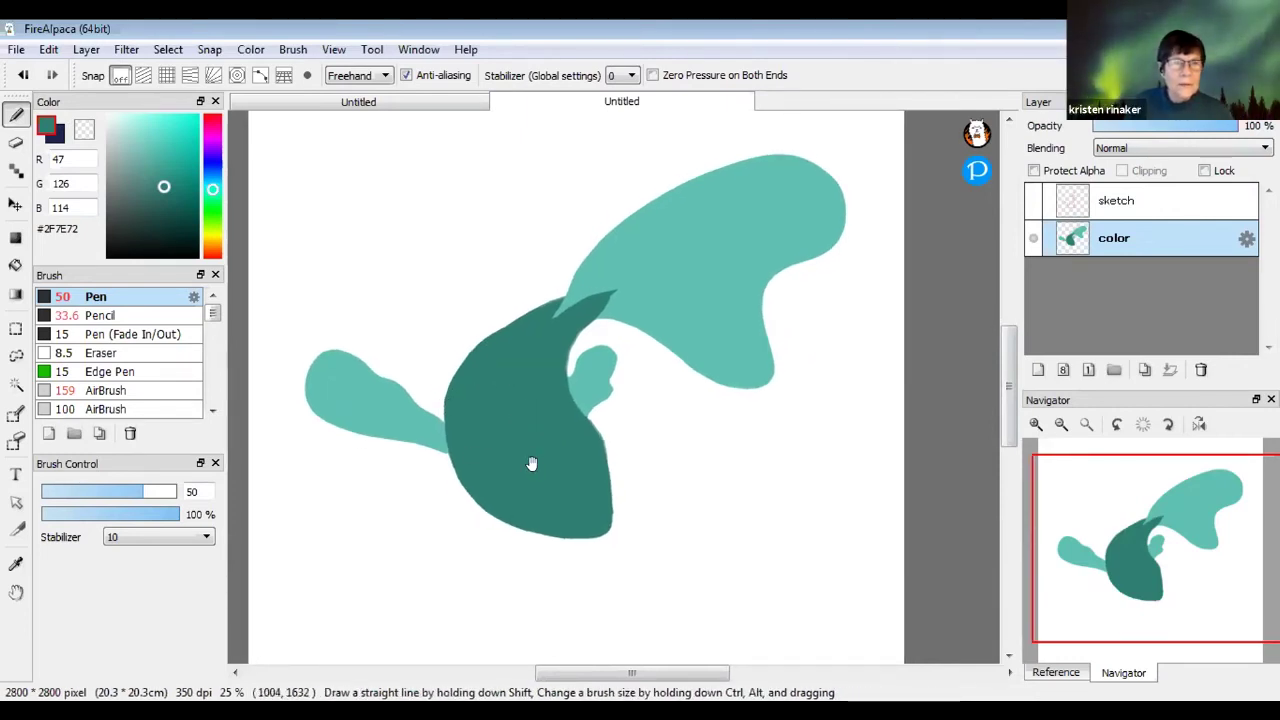
drag(517, 454, 551, 426)
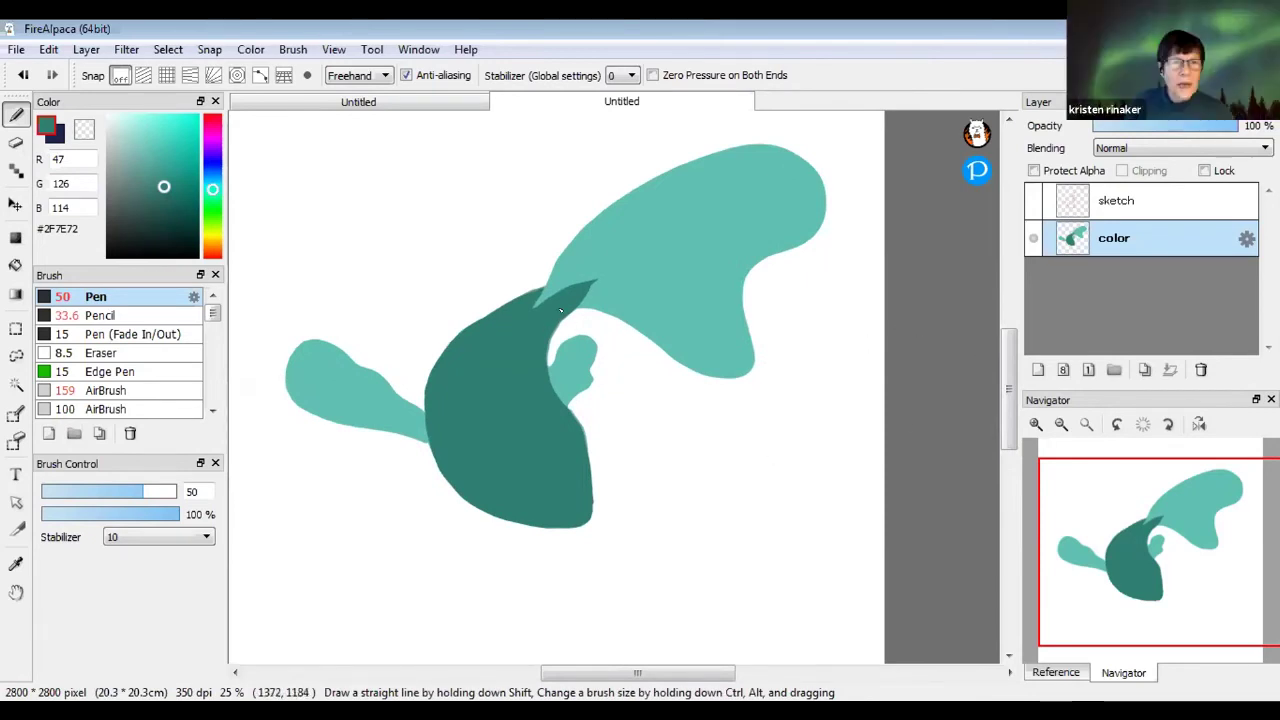
drag(550, 322, 563, 404)
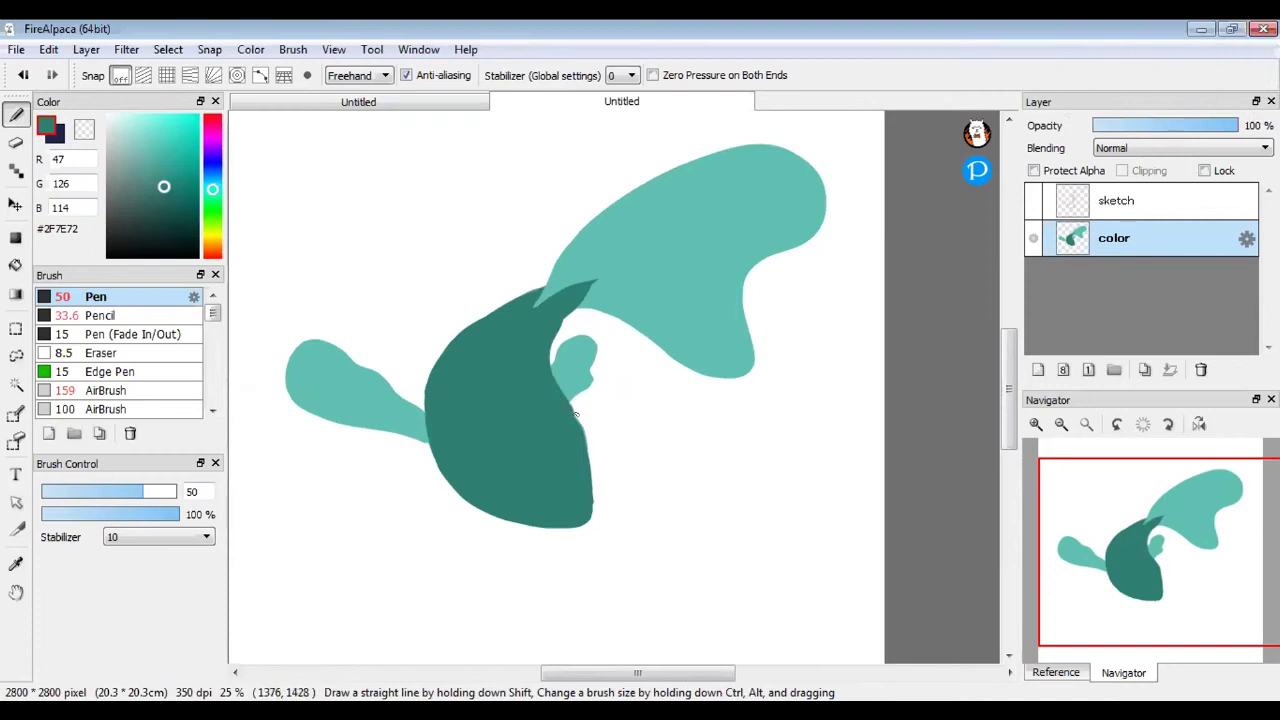
drag(587, 469, 586, 515)
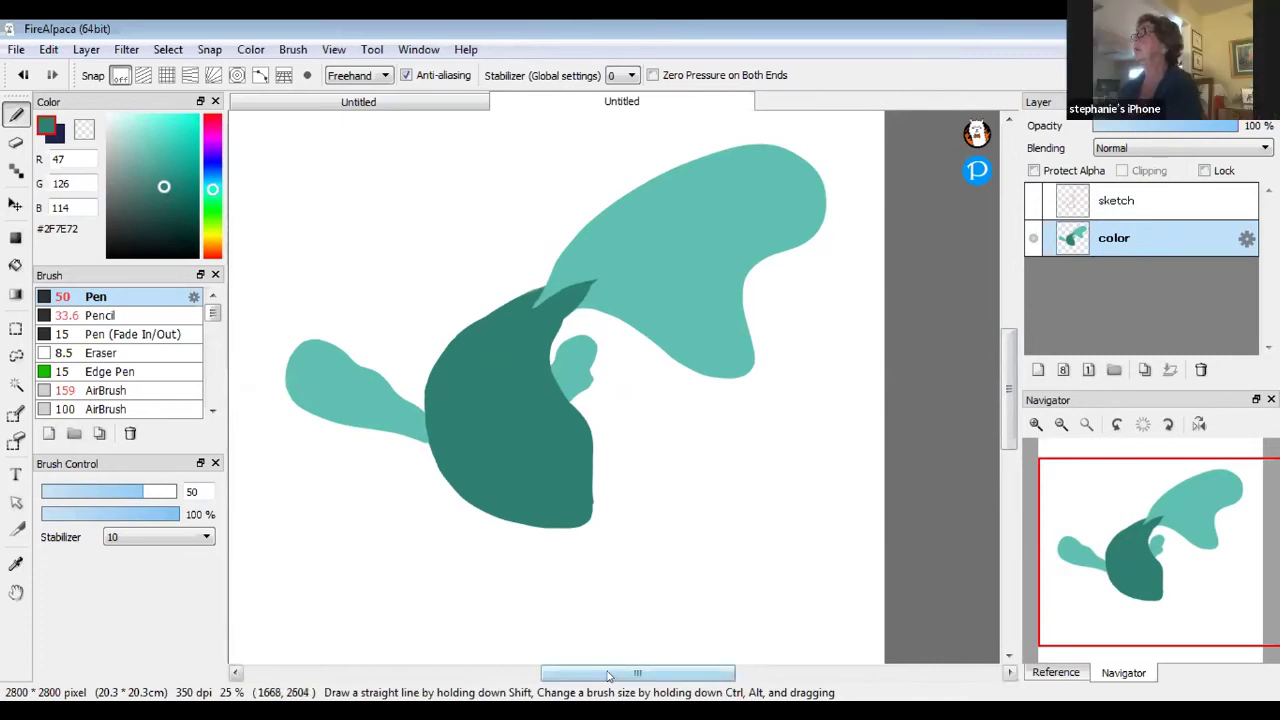
Toggle the sketch and color layers' visibility to compare them, and place a new layer beneath the color layer
drag(618, 672, 603, 672)
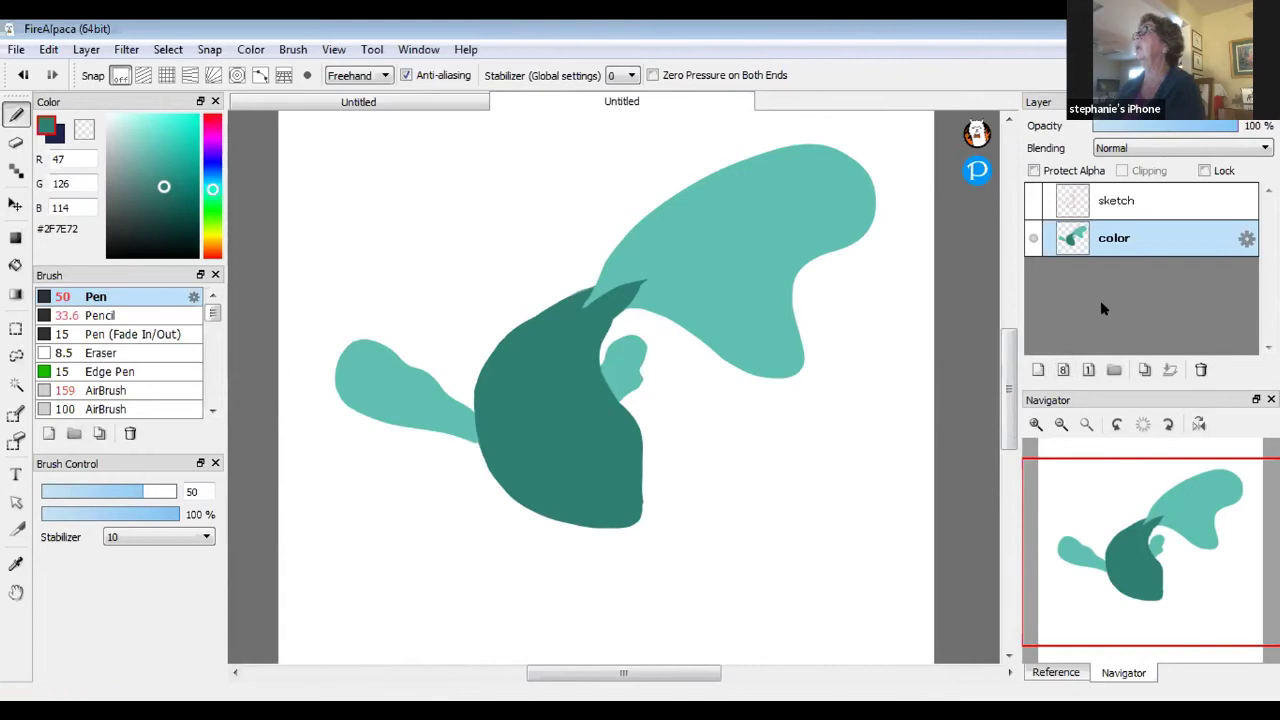
click(1033, 203)
click(1035, 200)
click(1033, 202)
click(1033, 202)
click(1033, 238)
click(1033, 238)
key(ctrl+shift+n)
drag(1147, 238, 1115, 281)
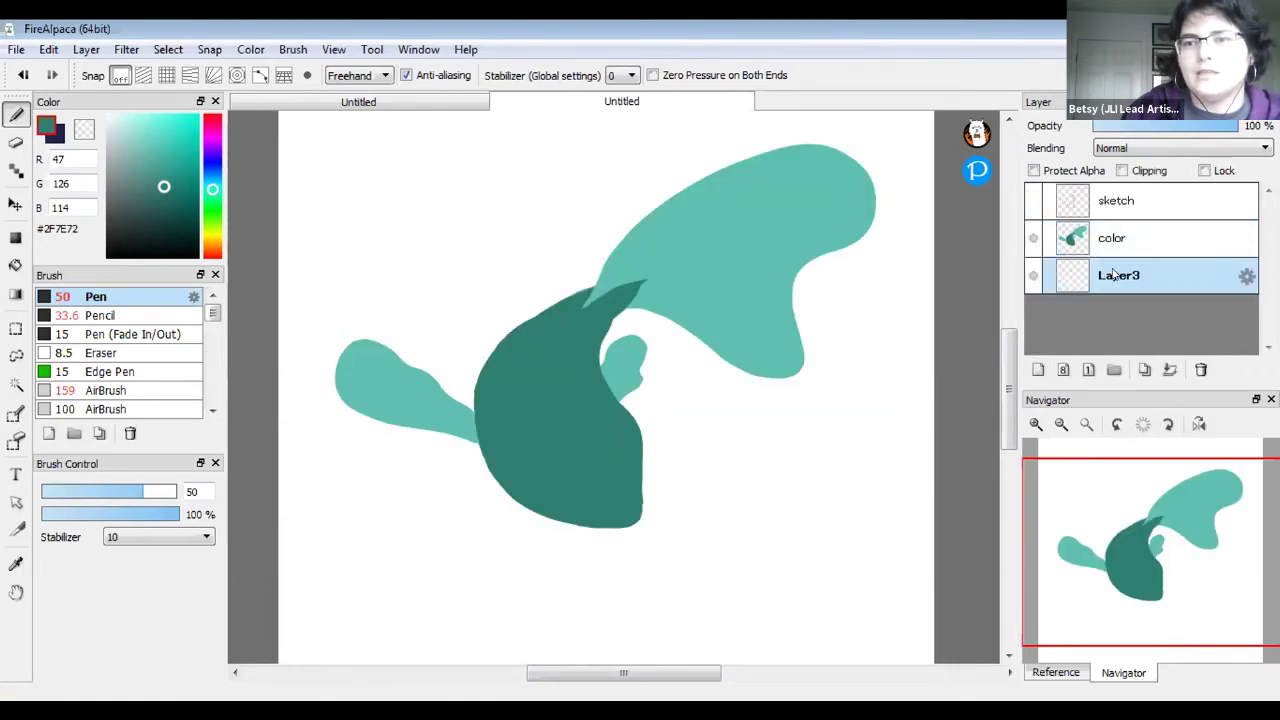
Rename the new layer beneath the color layer as paper
double_click(1115, 279)
text(paper)
key(Return)
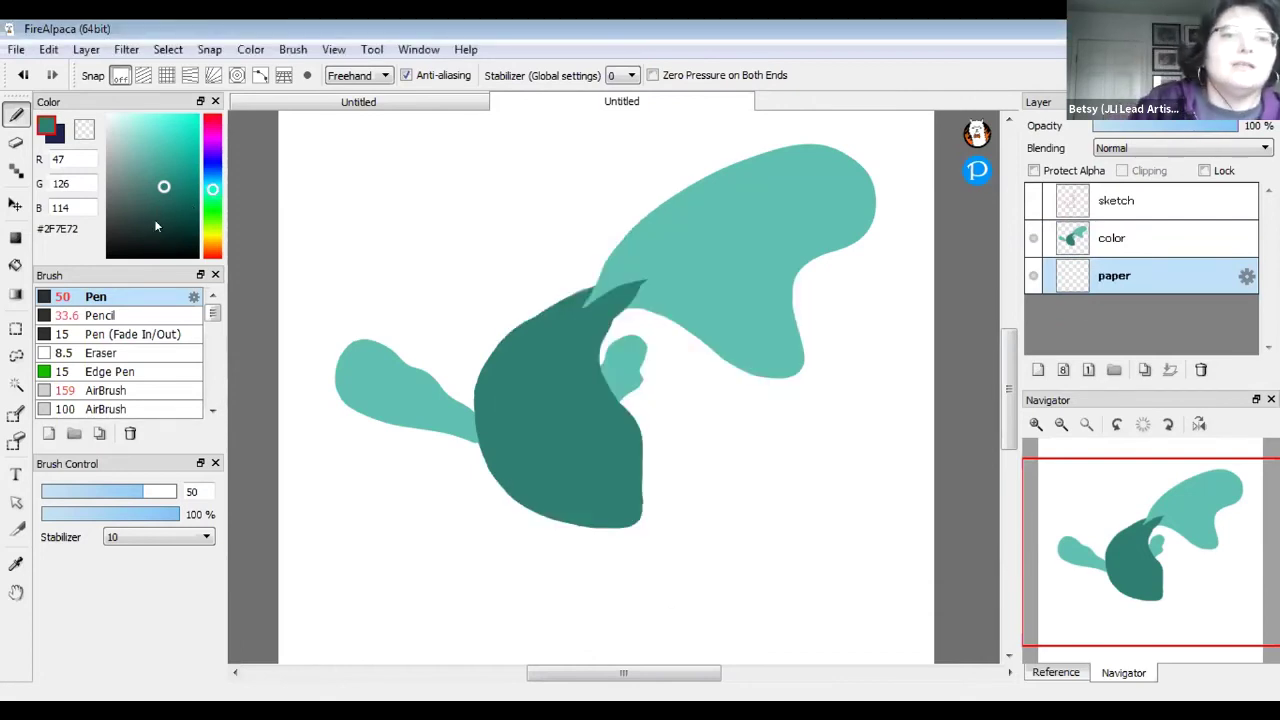
Change the color to dark navy #0C152A and activate the Bucket tool with Layer as its reference
drag(158, 232, 171, 234)
click(213, 179)
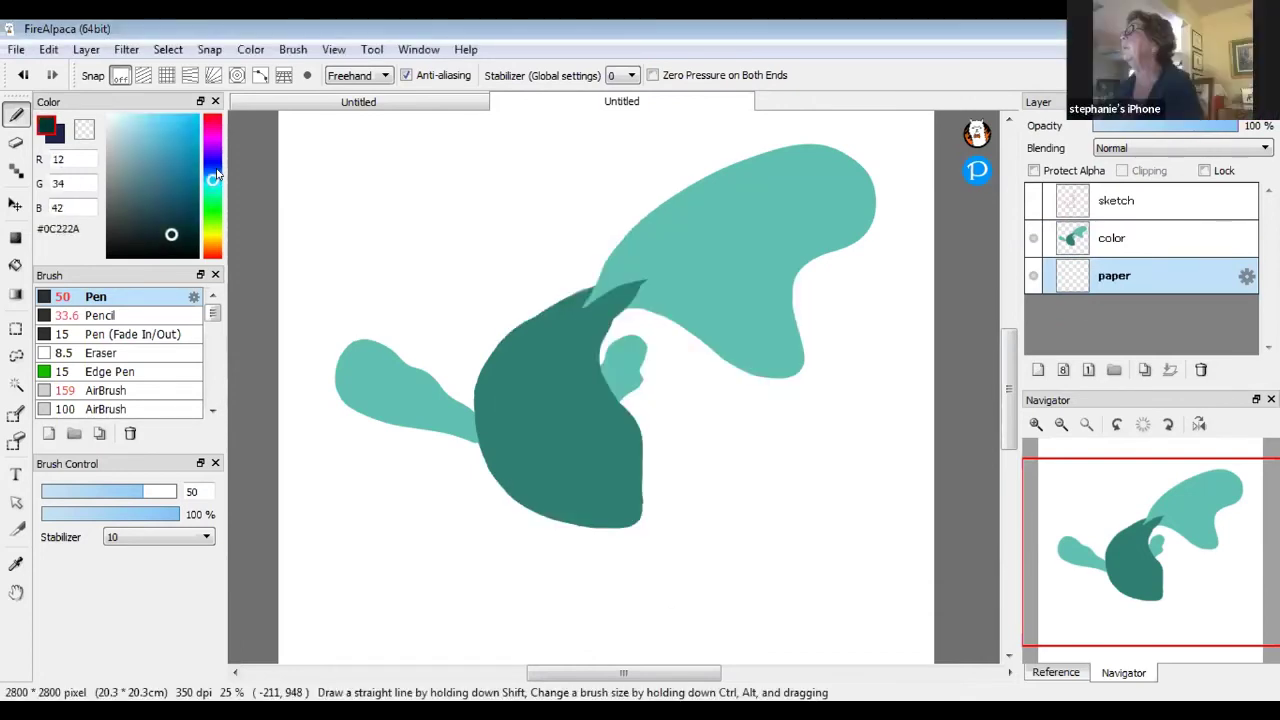
drag(217, 174, 213, 170)
click(15, 265)
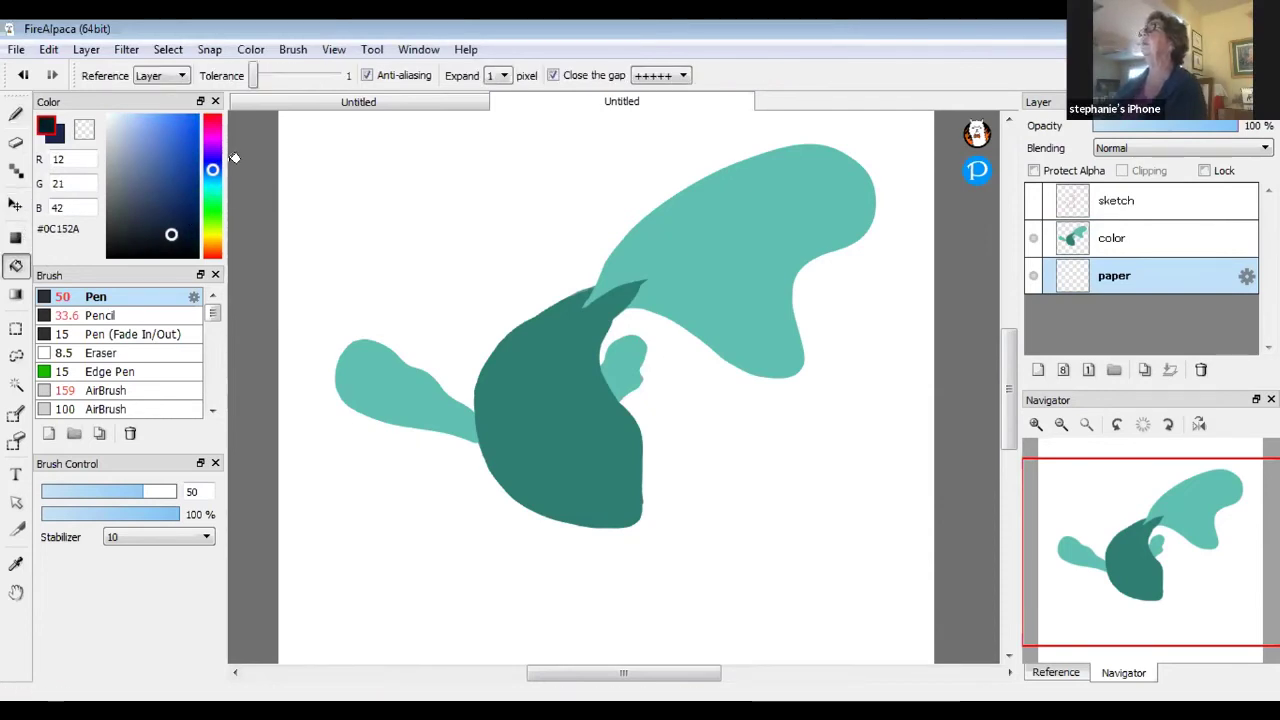
click(175, 75)
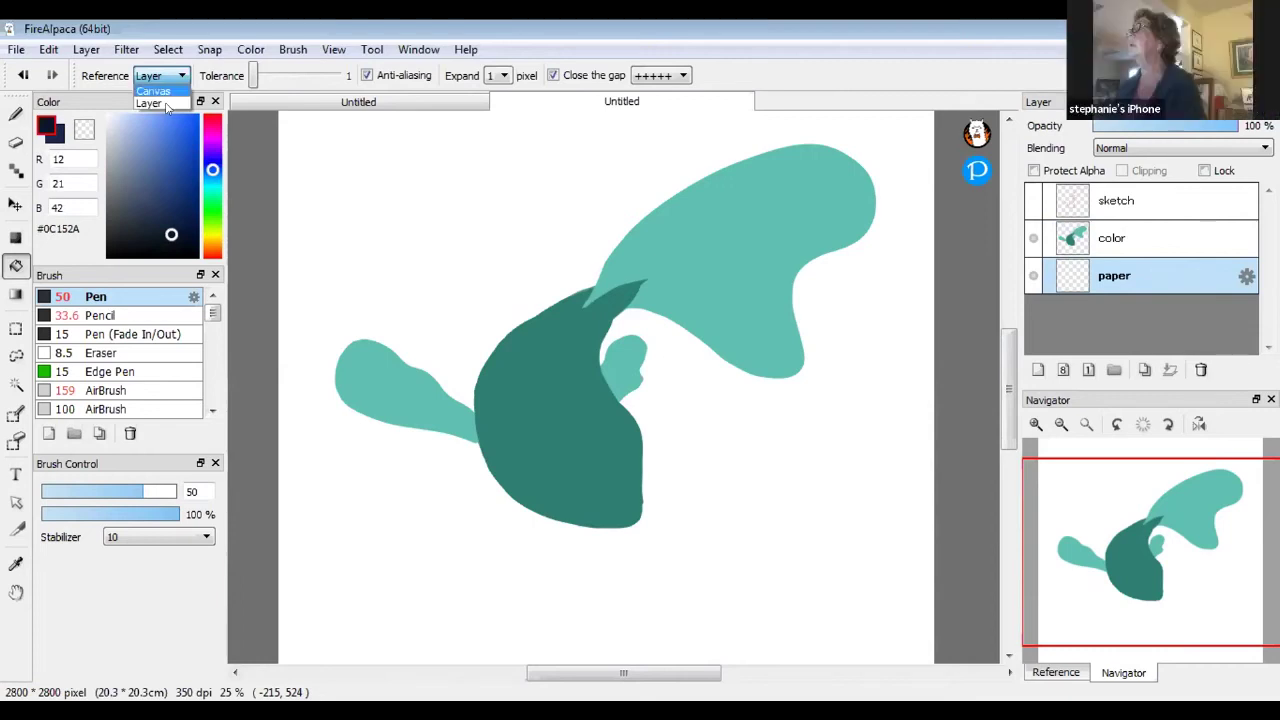
click(160, 116)
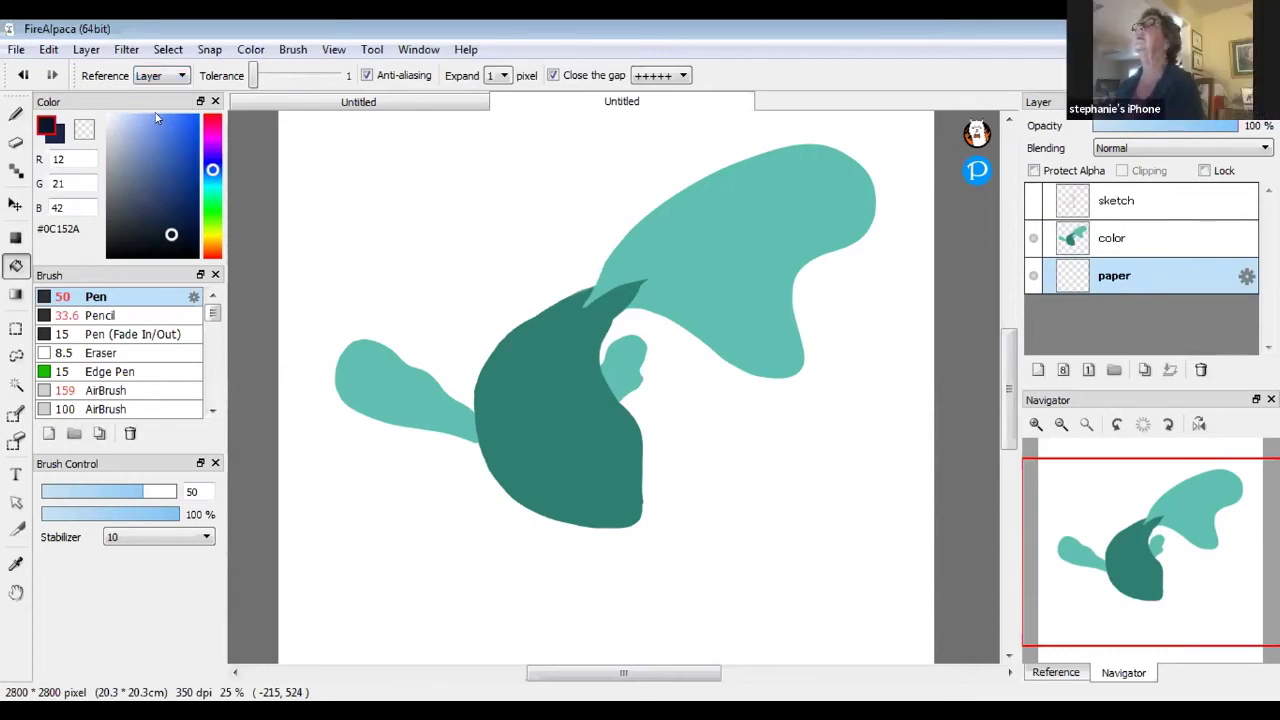
Draw an open navy circle on the paper layer with the Pen, and close its gap on a new layer above it
click(16, 114)
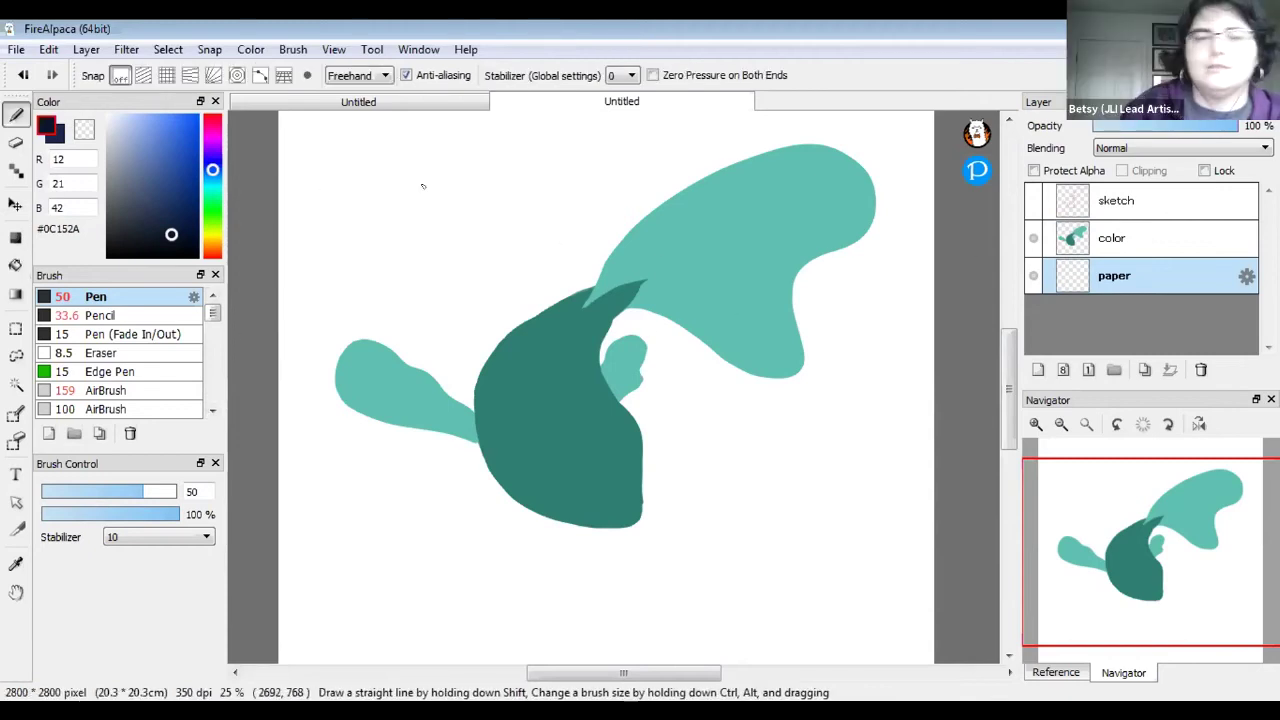
mouse_move(437, 163)
mouse_down()
mouse_move(462, 206)
mouse_move(355, 175)
mouse_move(418, 268)
mouse_move(455, 233)
mouse_up()
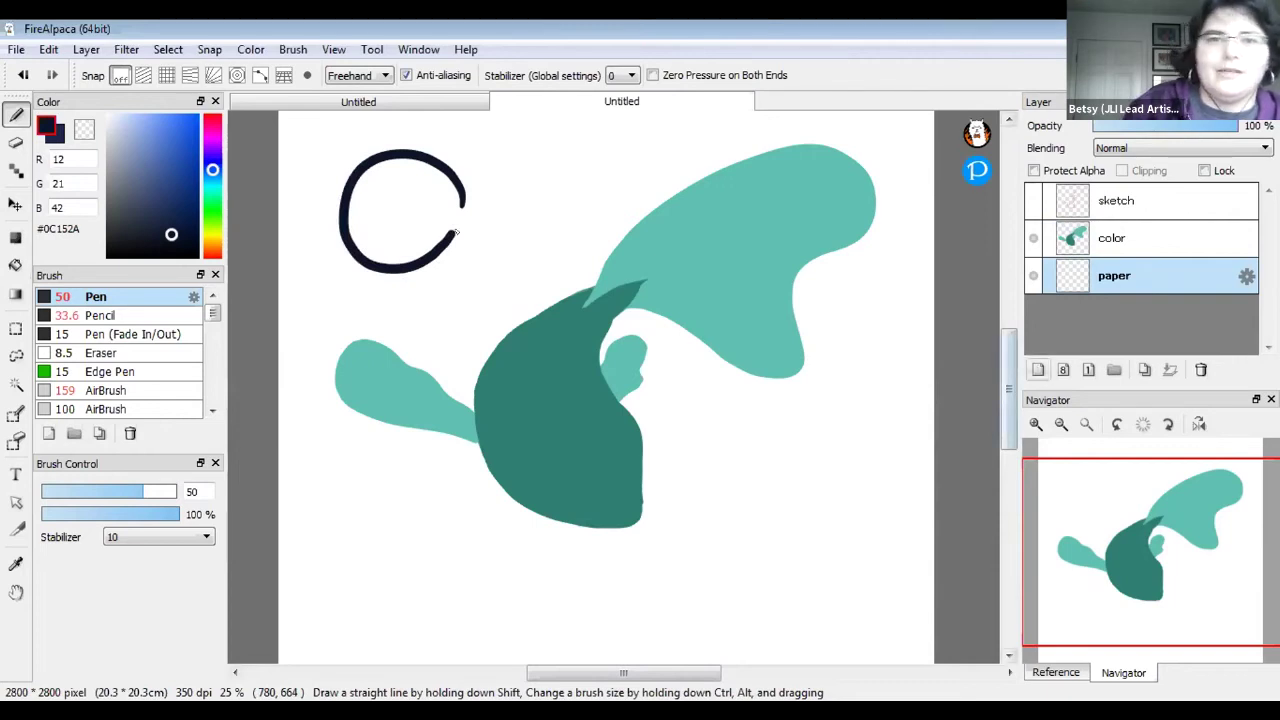
key(ctrl+shift+n)
drag(461, 188, 456, 234)
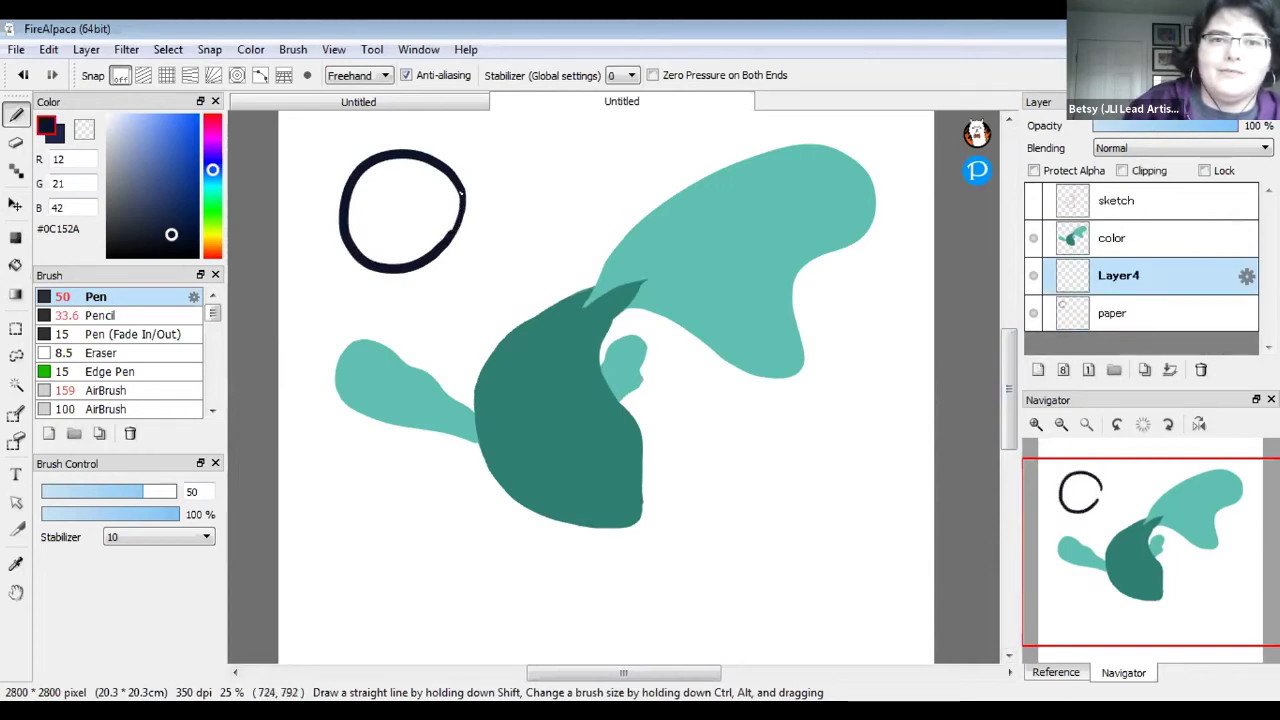
Try the layer-referenced Bucket fill on the added layer twice, undoing each fill, and toggle that layer's visibility
click(15, 265)
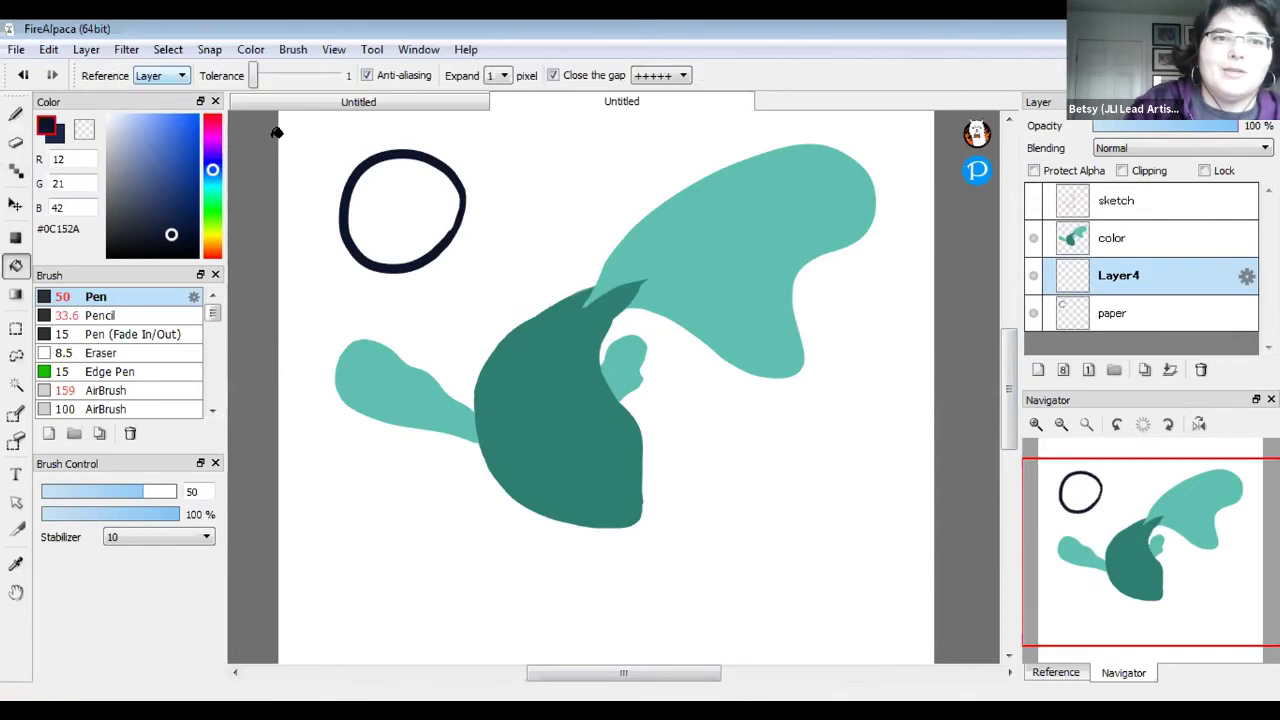
click(421, 180)
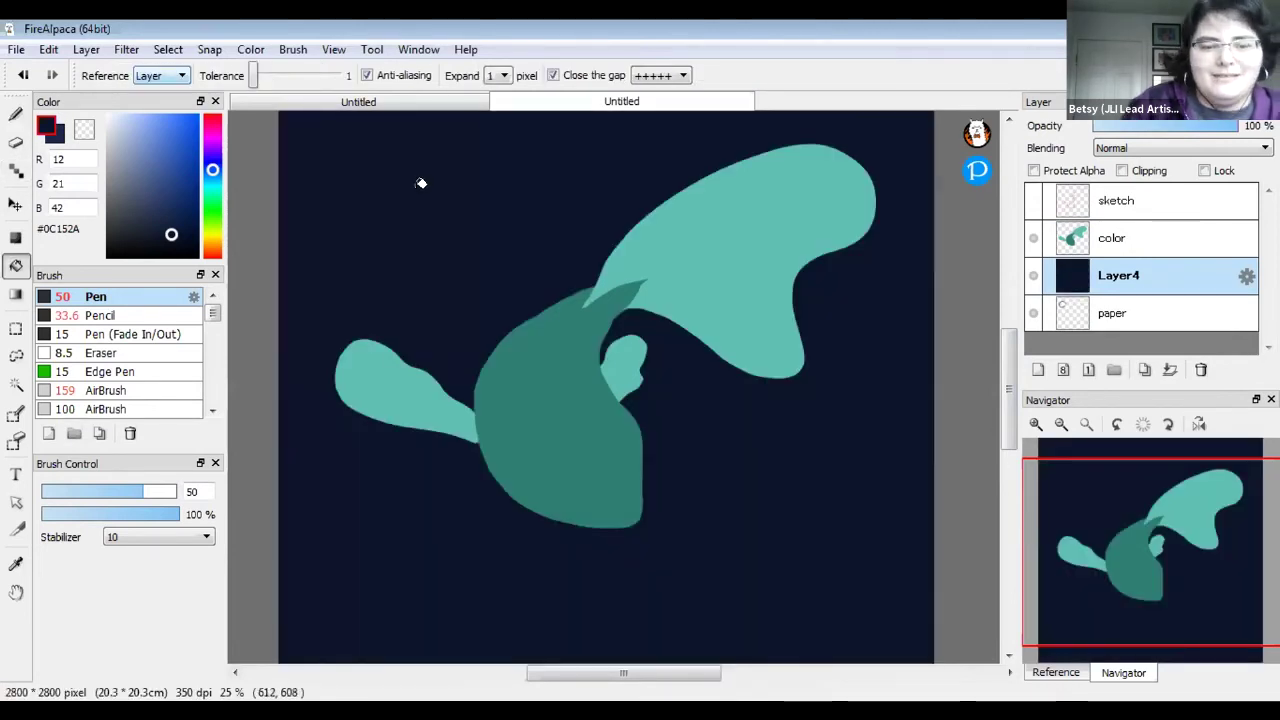
key(ctrl+z)
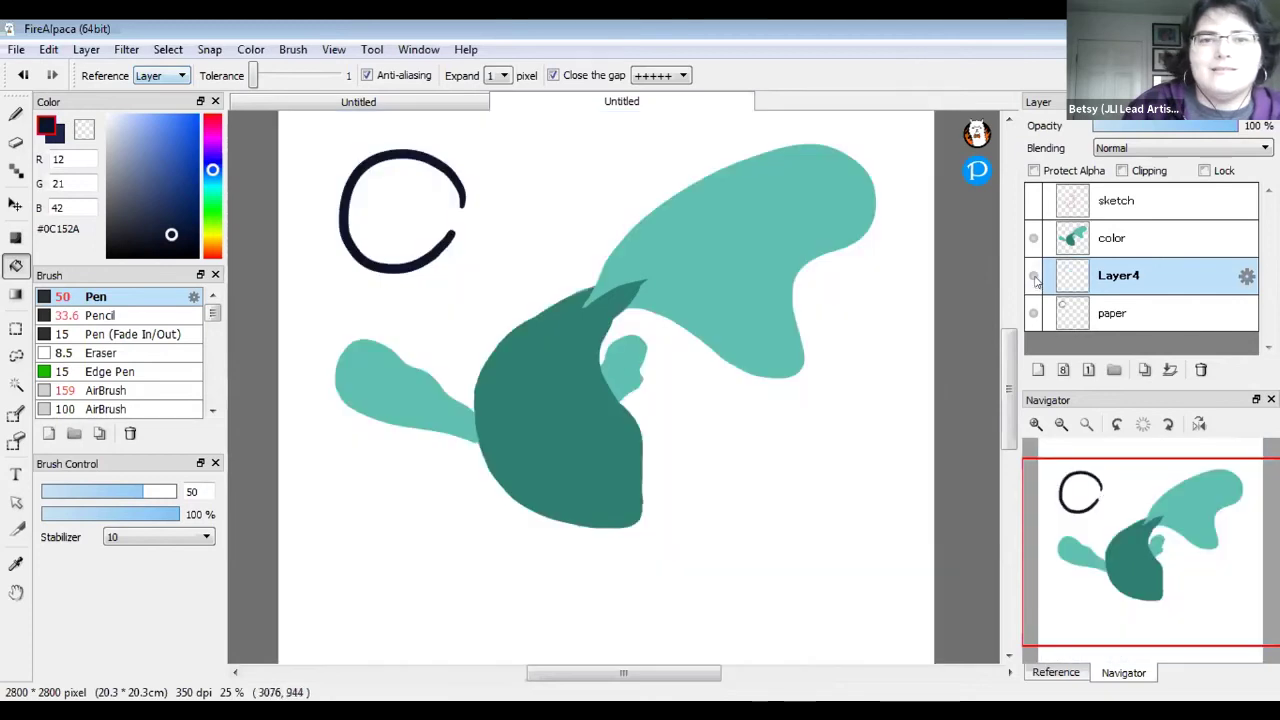
key(ctrl+z)
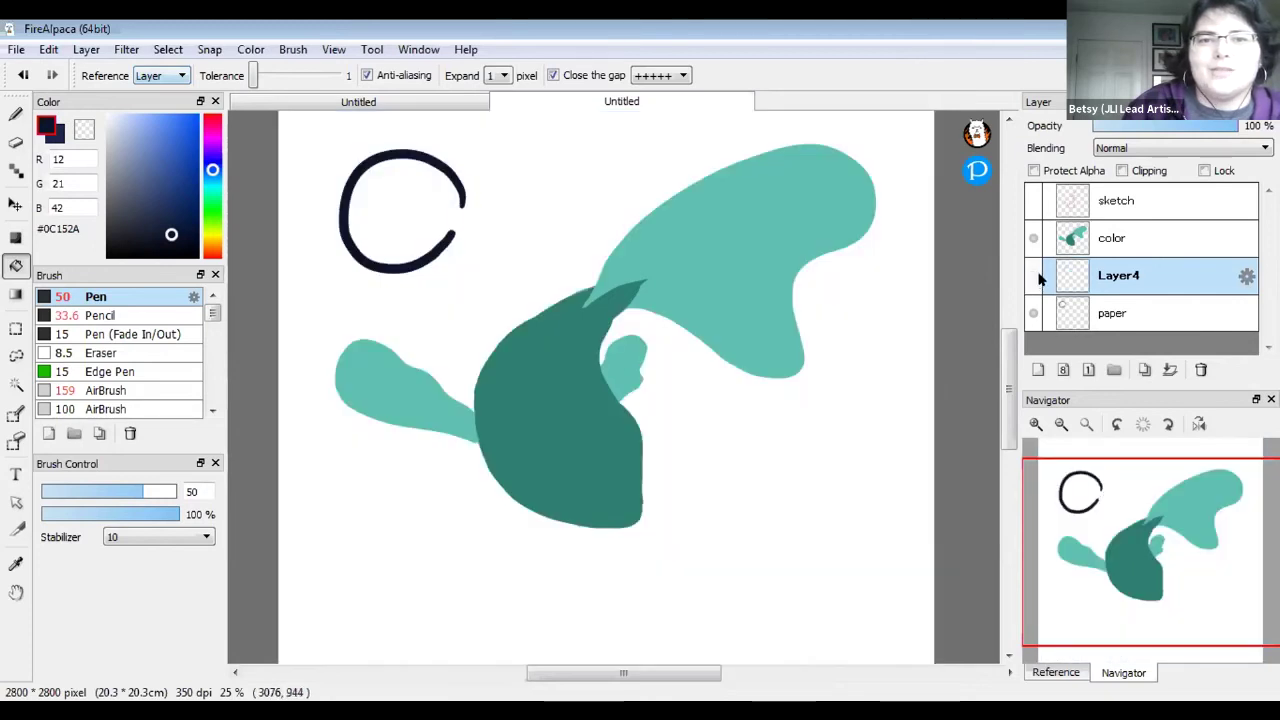
key(ctrl+y)
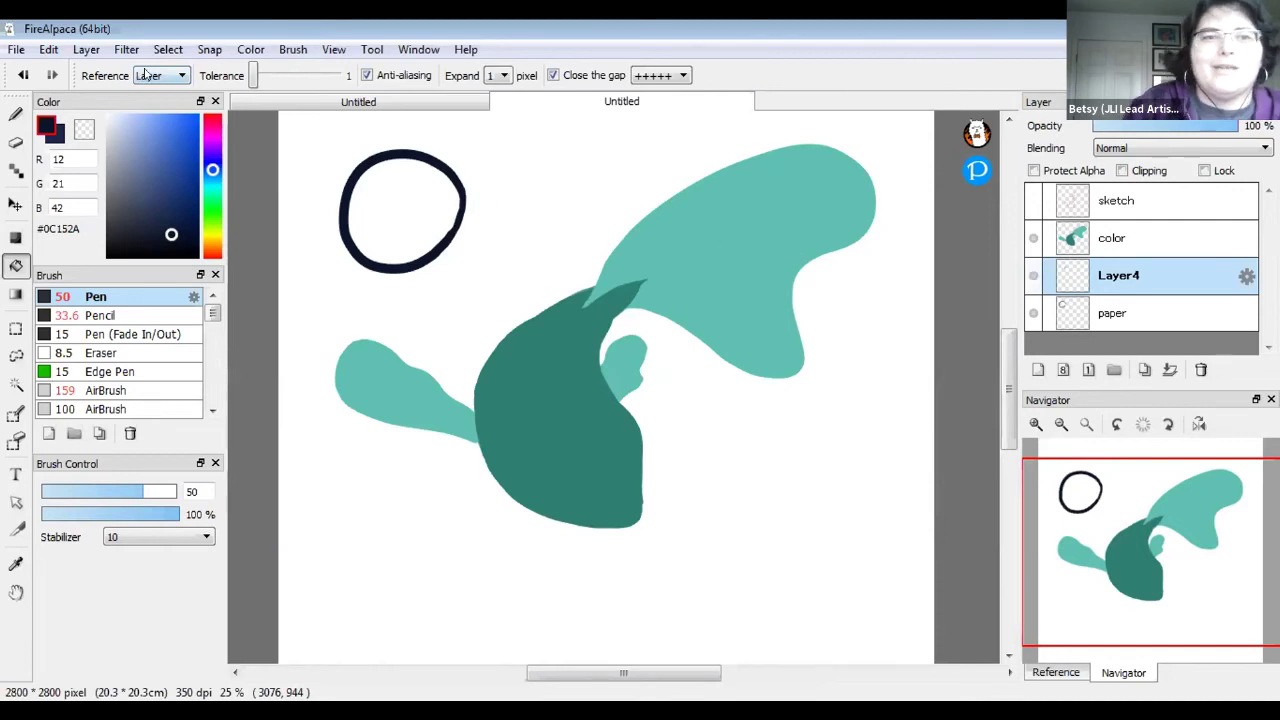
click(407, 437)
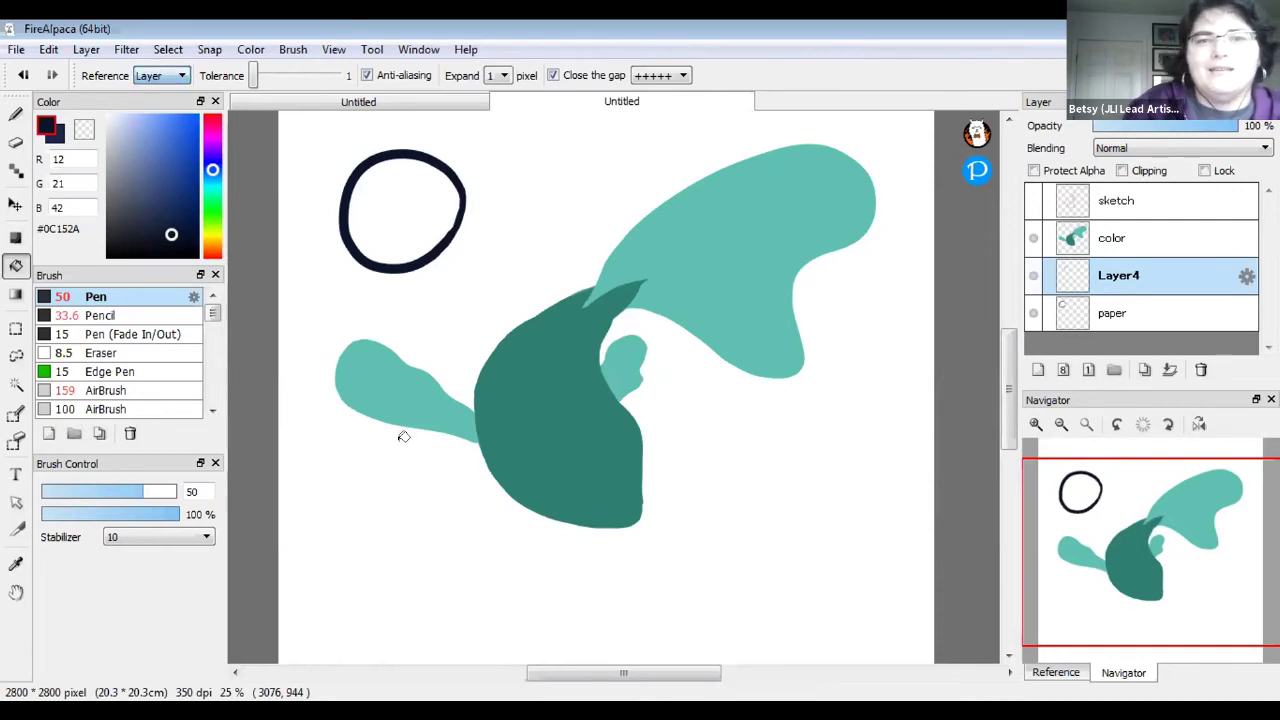
click(427, 492)
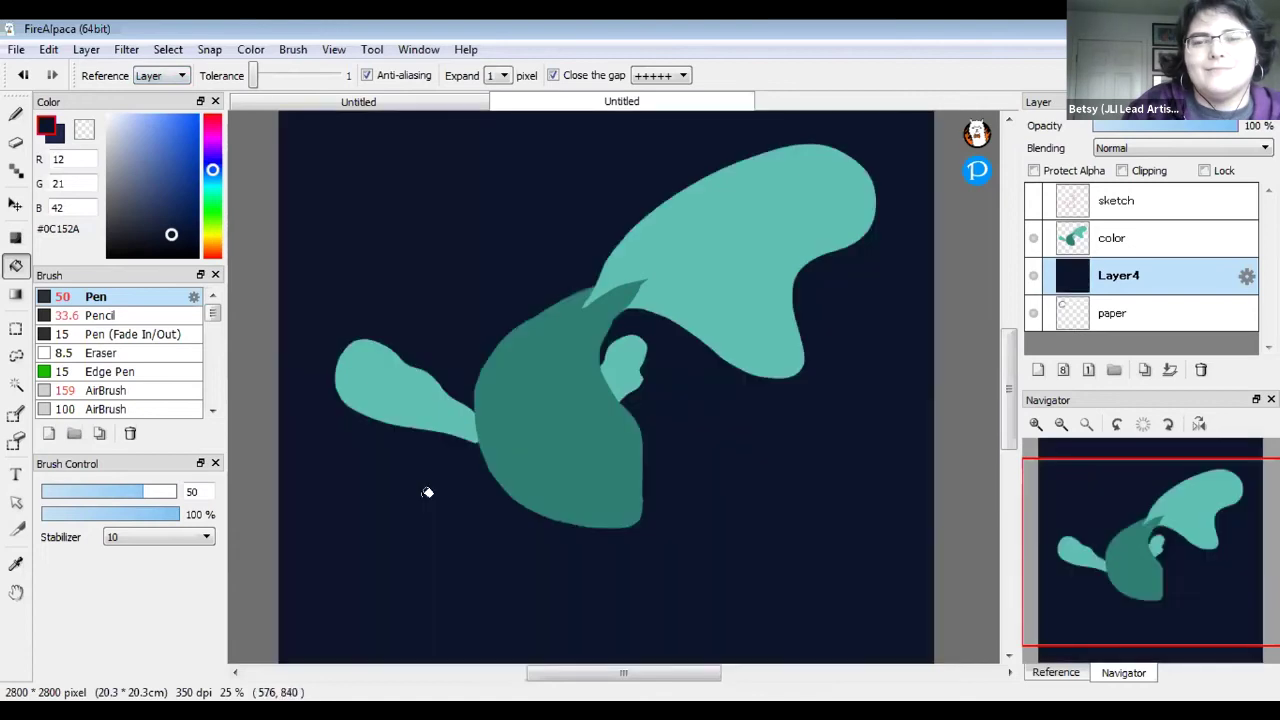
key(ctrl+z)
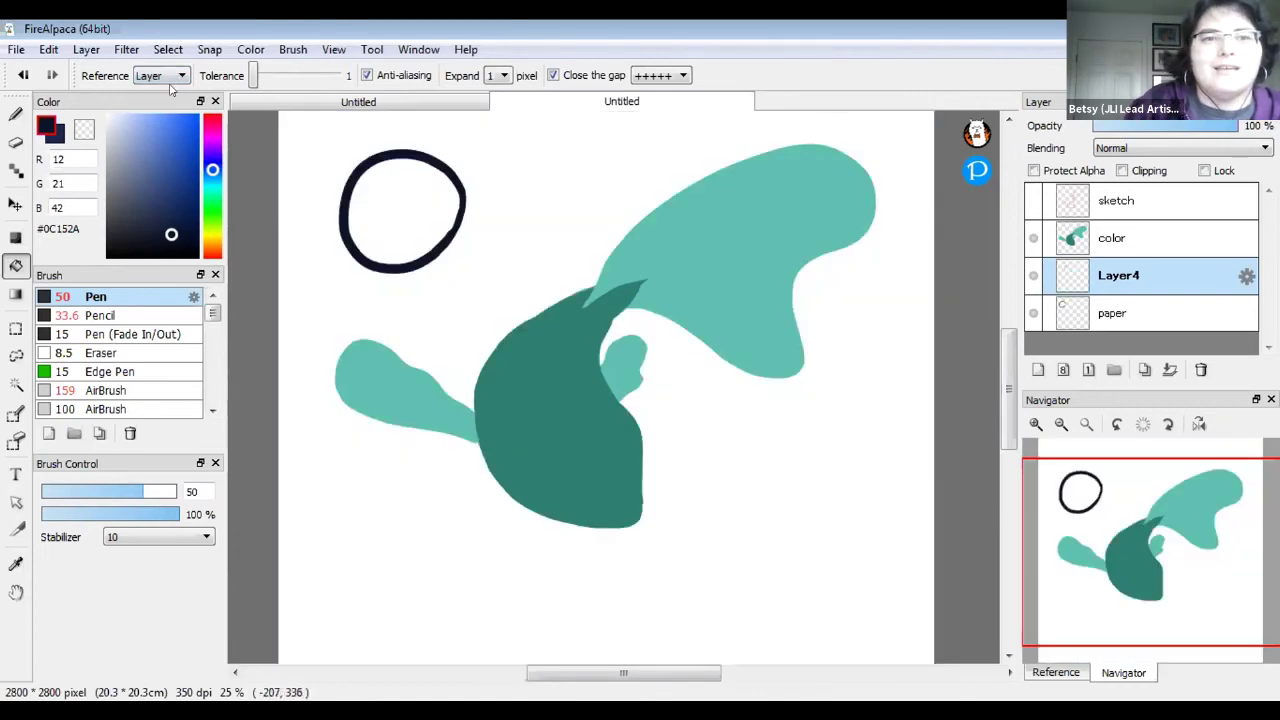
Try filling the circle with Canvas as the Bucket reference, undo the fill, and delete the added layer
click(406, 185)
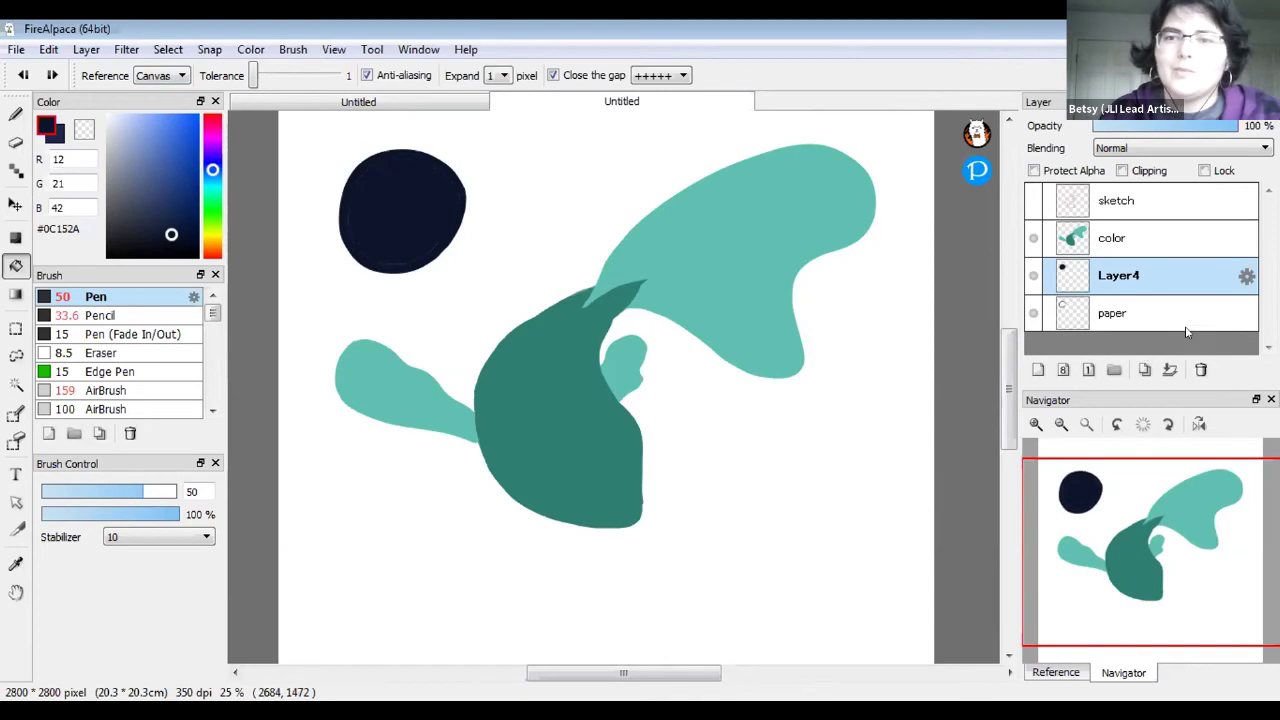
key(ctrl+z)
click(1201, 369)
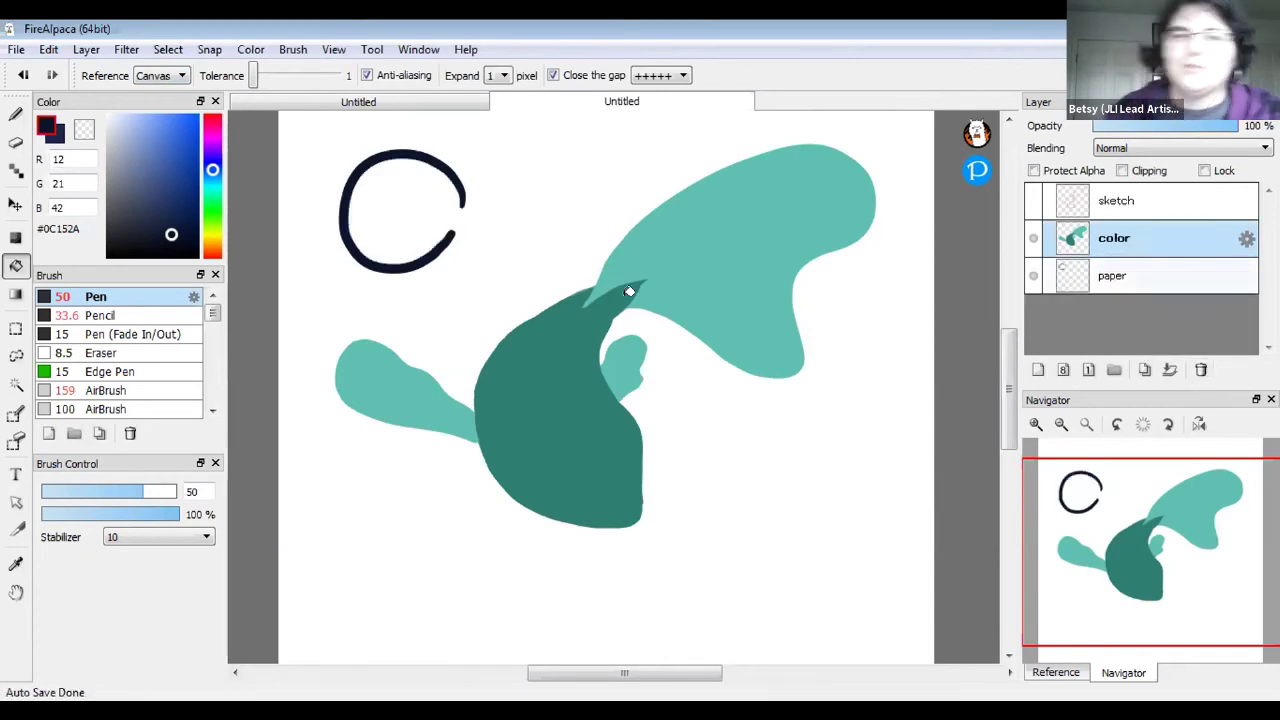
Fill the background around the fish on the paper layer with dark navy #0C152A using the Bucket
click(1113, 275)
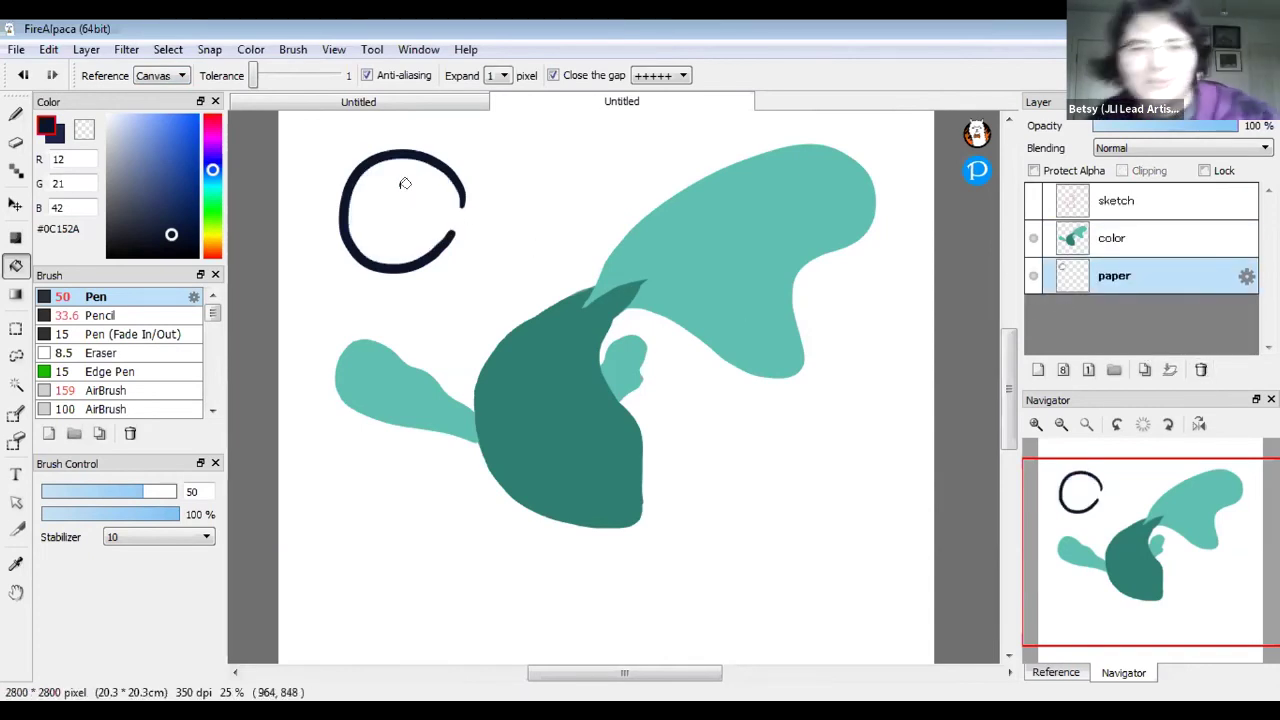
click(400, 186)
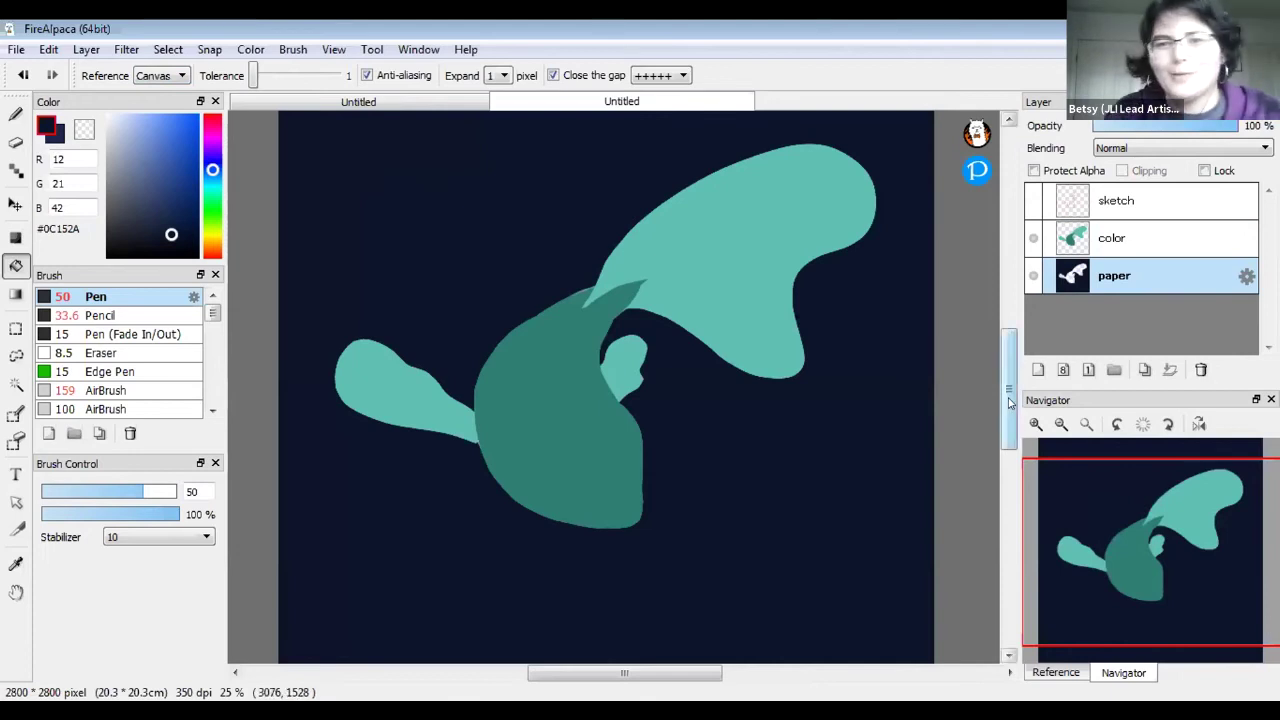
scroll(935, 555, up, 2)
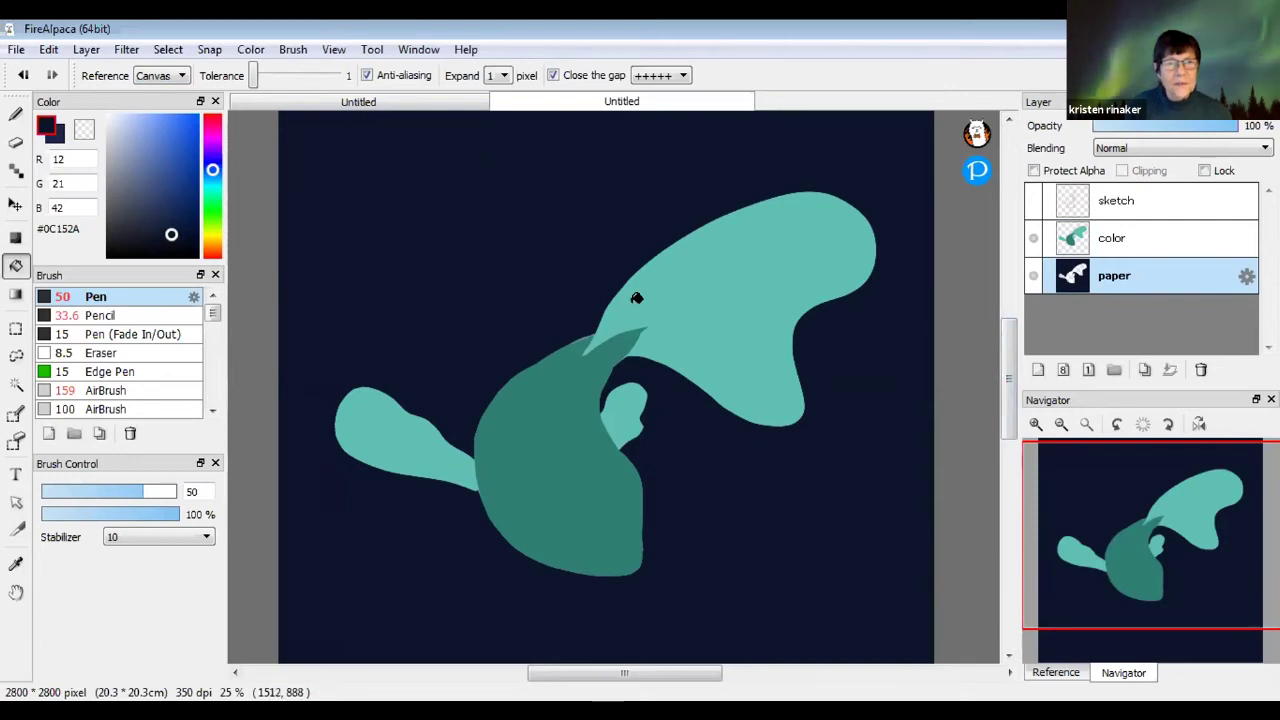
click(15, 113)
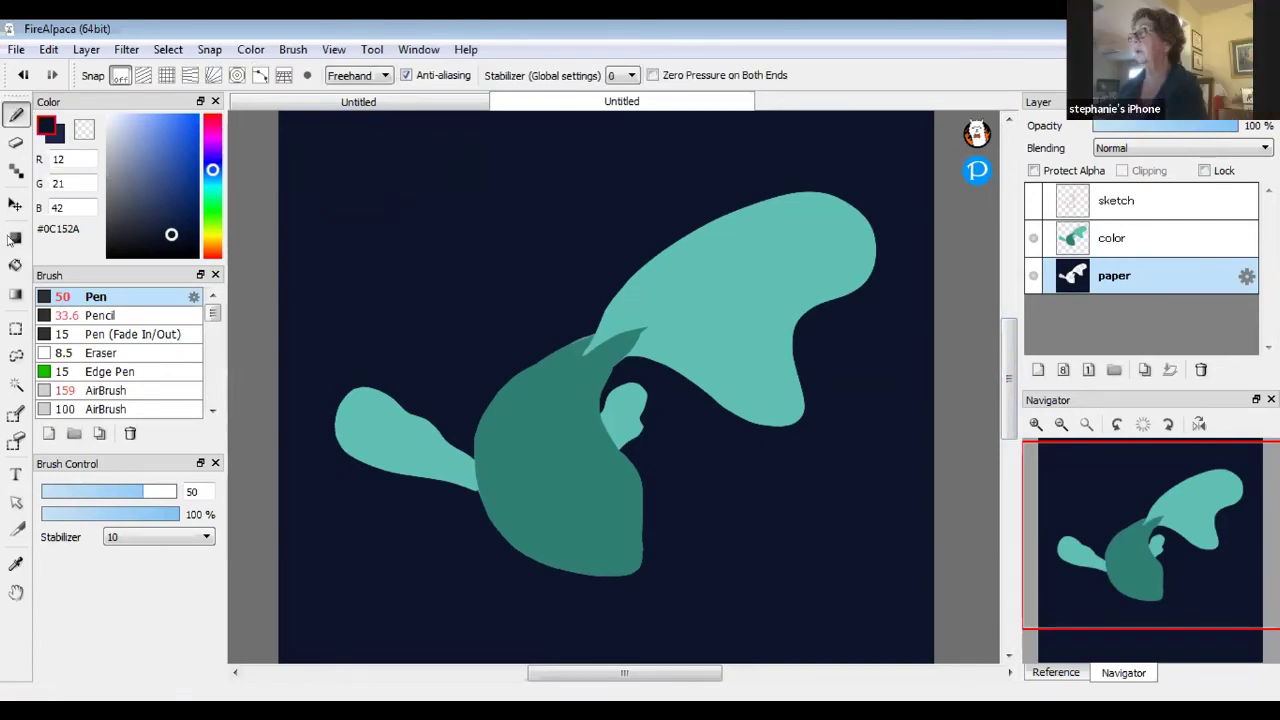
click(15, 265)
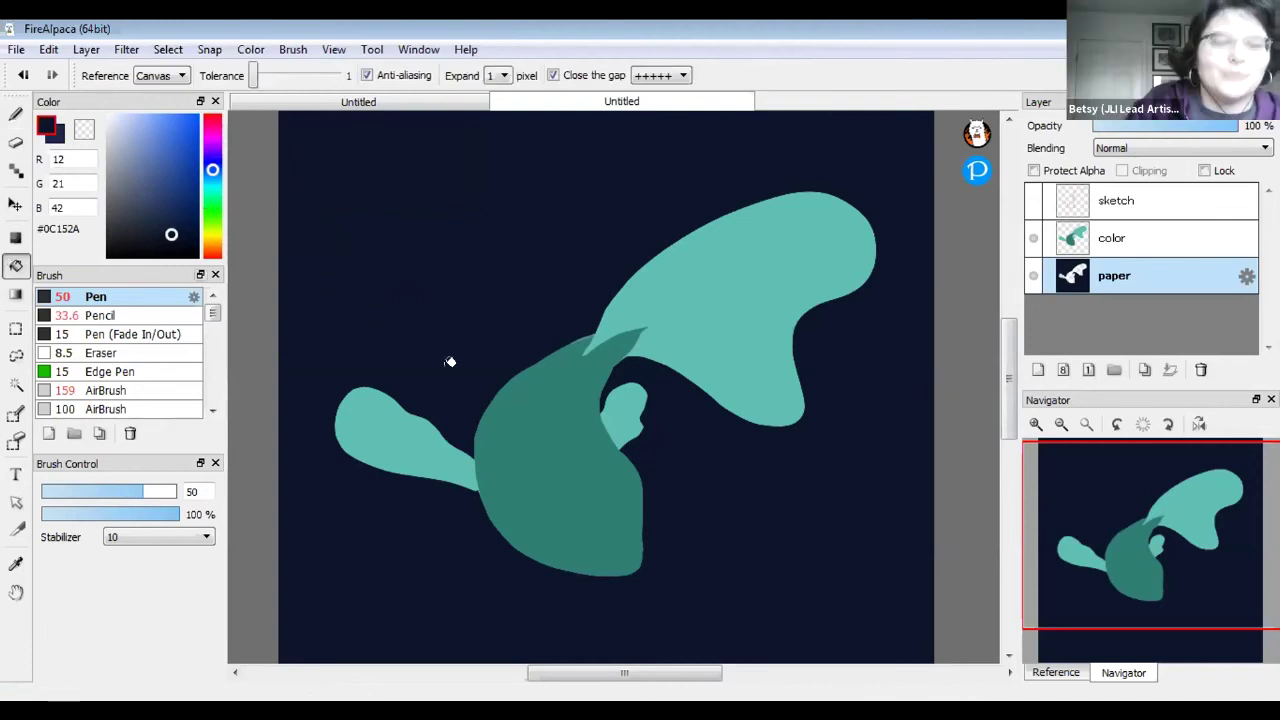
On the color layer, shade the inside of the fish's dark teal body with the 159-size AirBrush in lighter teal #35B2A0
click(164, 187)
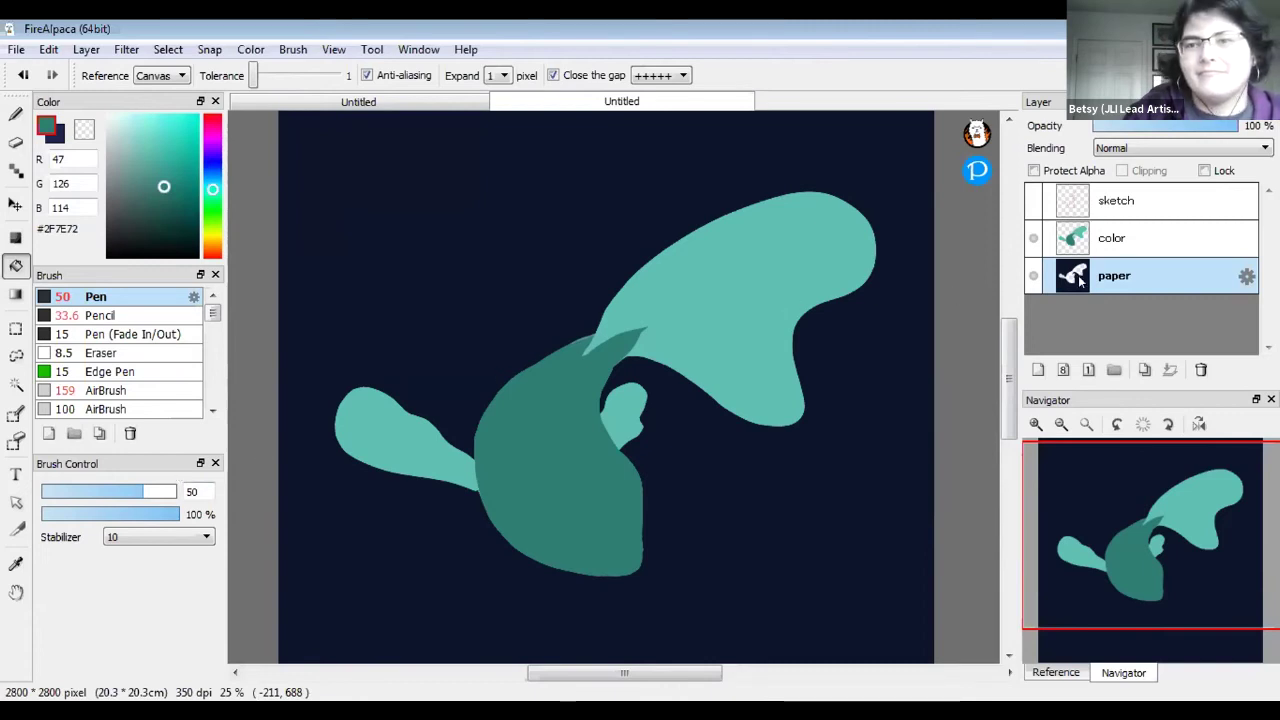
click(1110, 238)
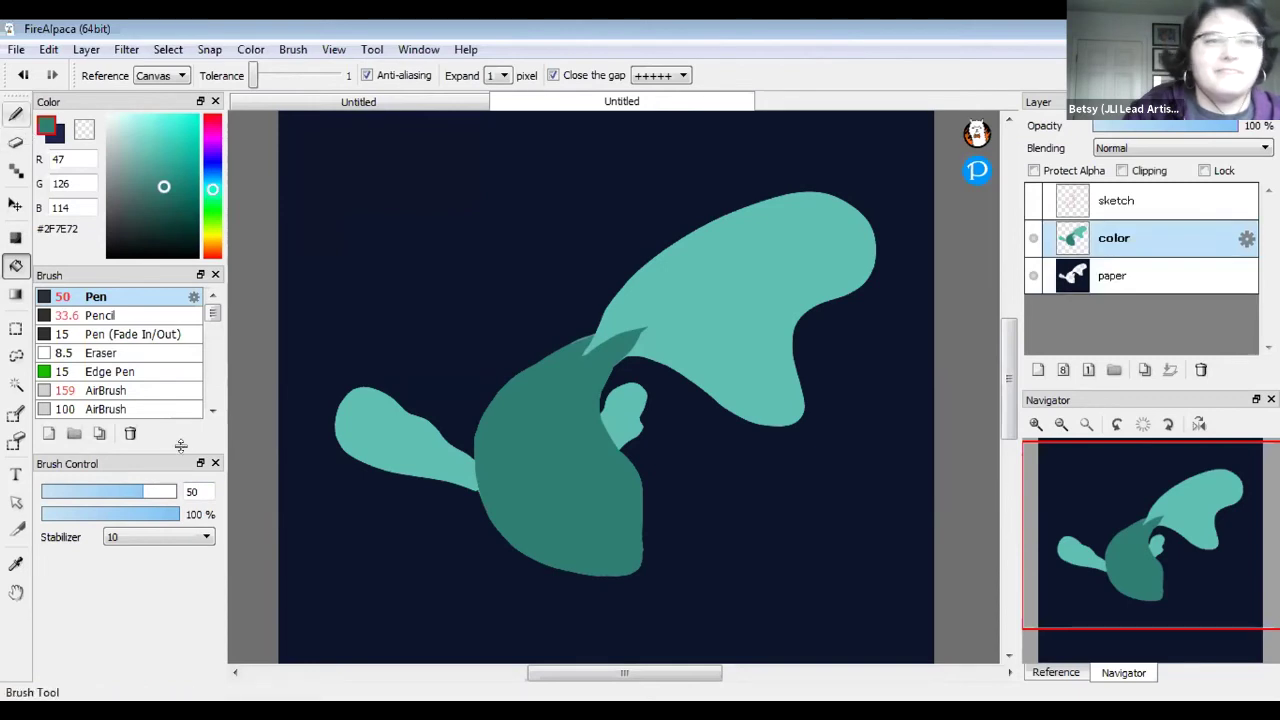
click(16, 113)
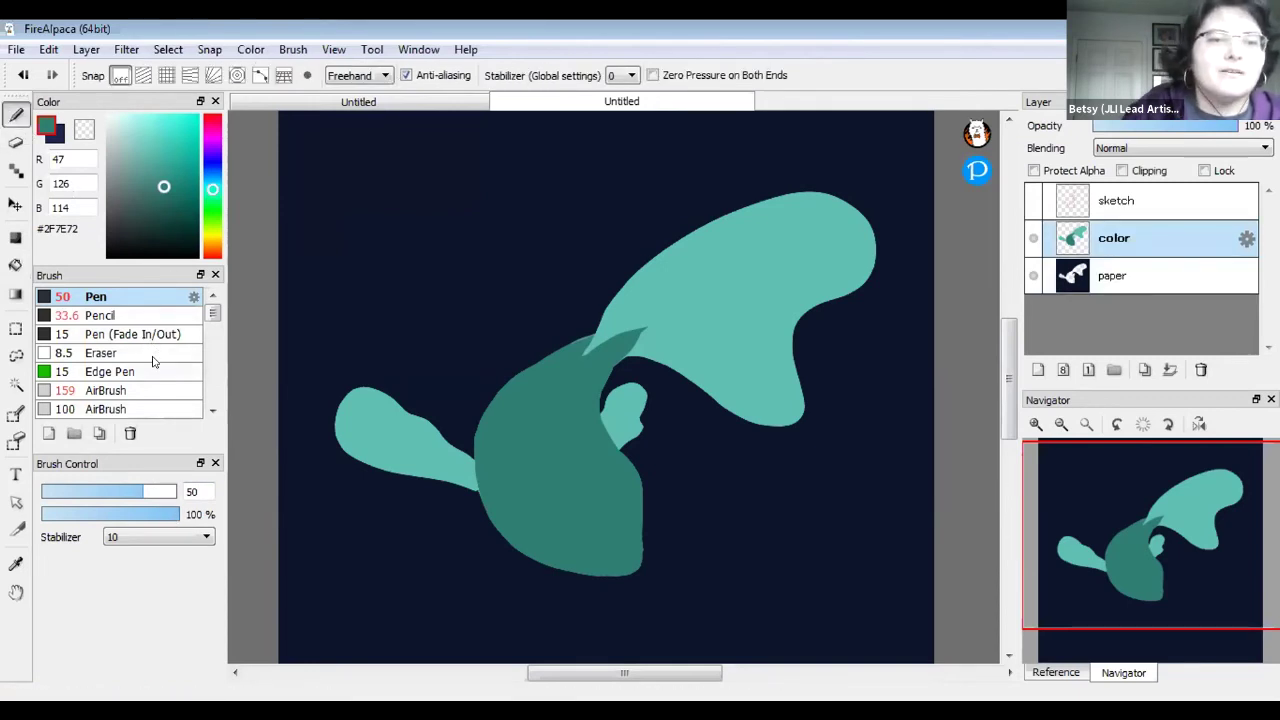
click(110, 390)
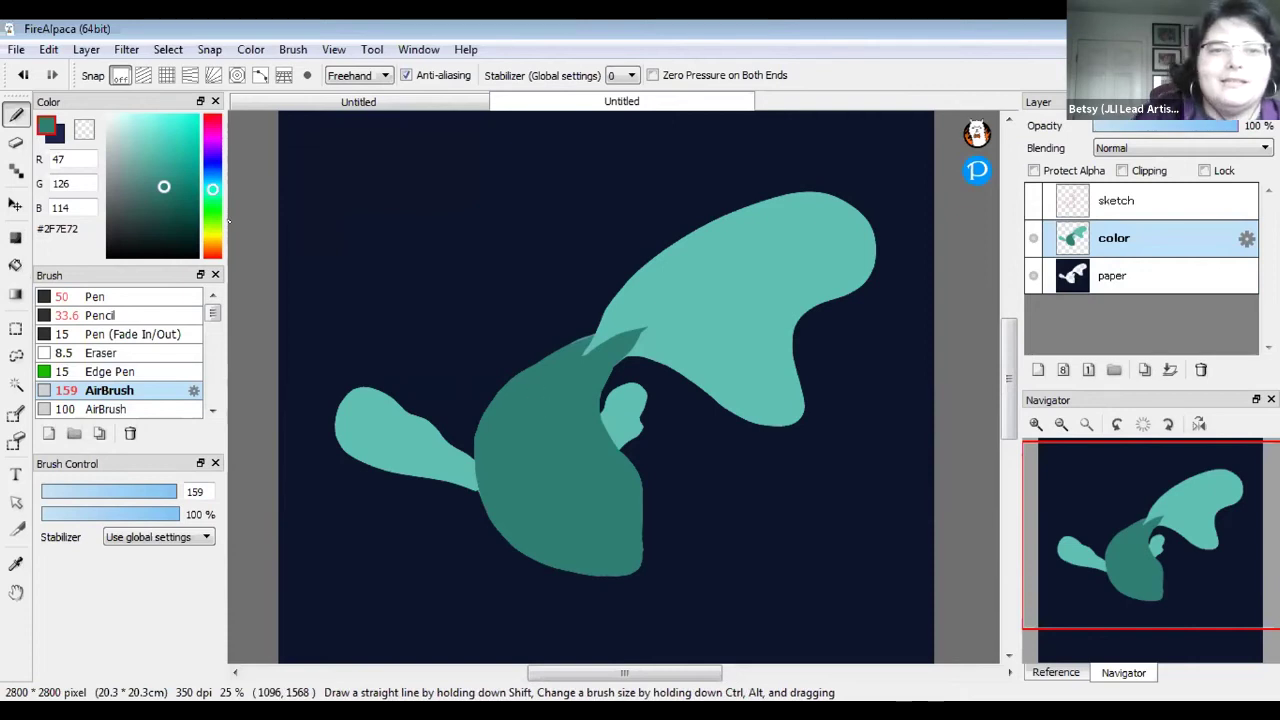
drag(164, 183, 171, 161)
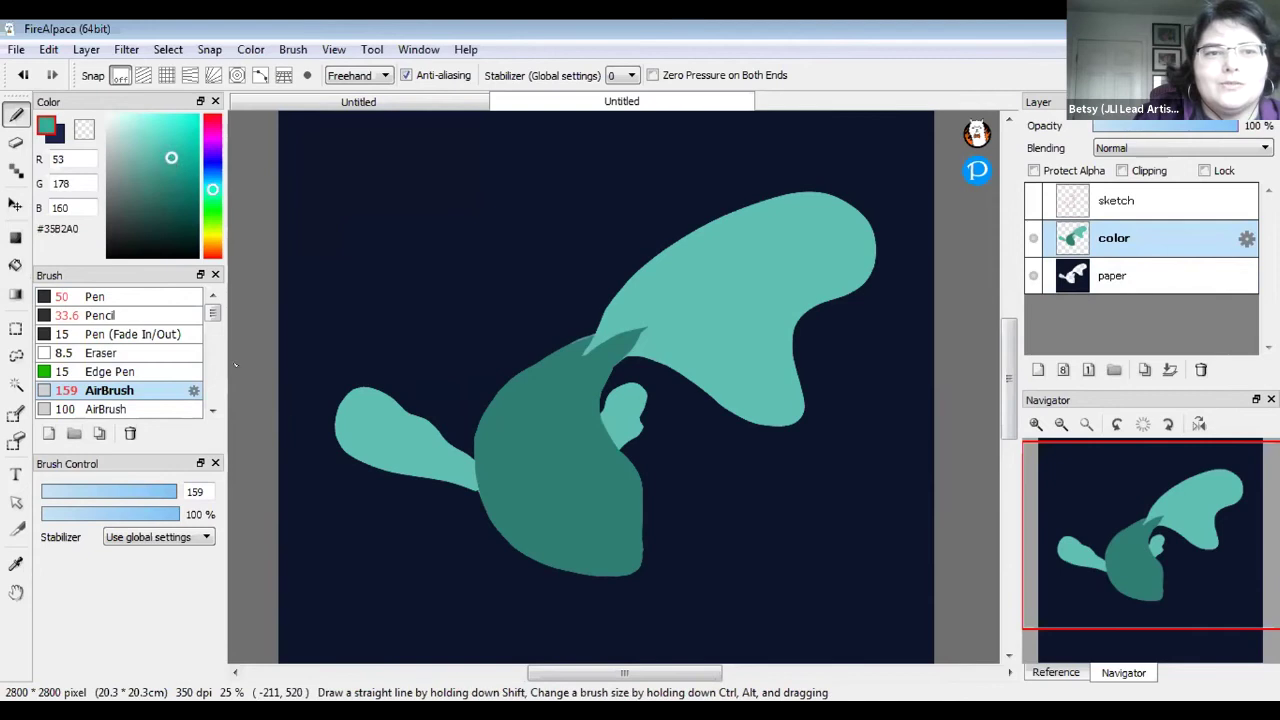
mouse_move(566, 366)
mouse_down()
mouse_move(518, 484)
mouse_move(528, 399)
mouse_move(519, 504)
mouse_move(512, 455)
mouse_move(540, 523)
mouse_move(528, 444)
mouse_move(545, 501)
mouse_move(544, 369)
mouse_move(591, 536)
mouse_move(547, 398)
mouse_move(559, 459)
mouse_move(604, 525)
mouse_move(561, 401)
mouse_move(620, 526)
mouse_move(571, 374)
mouse_move(595, 477)
mouse_move(580, 386)
mouse_up()
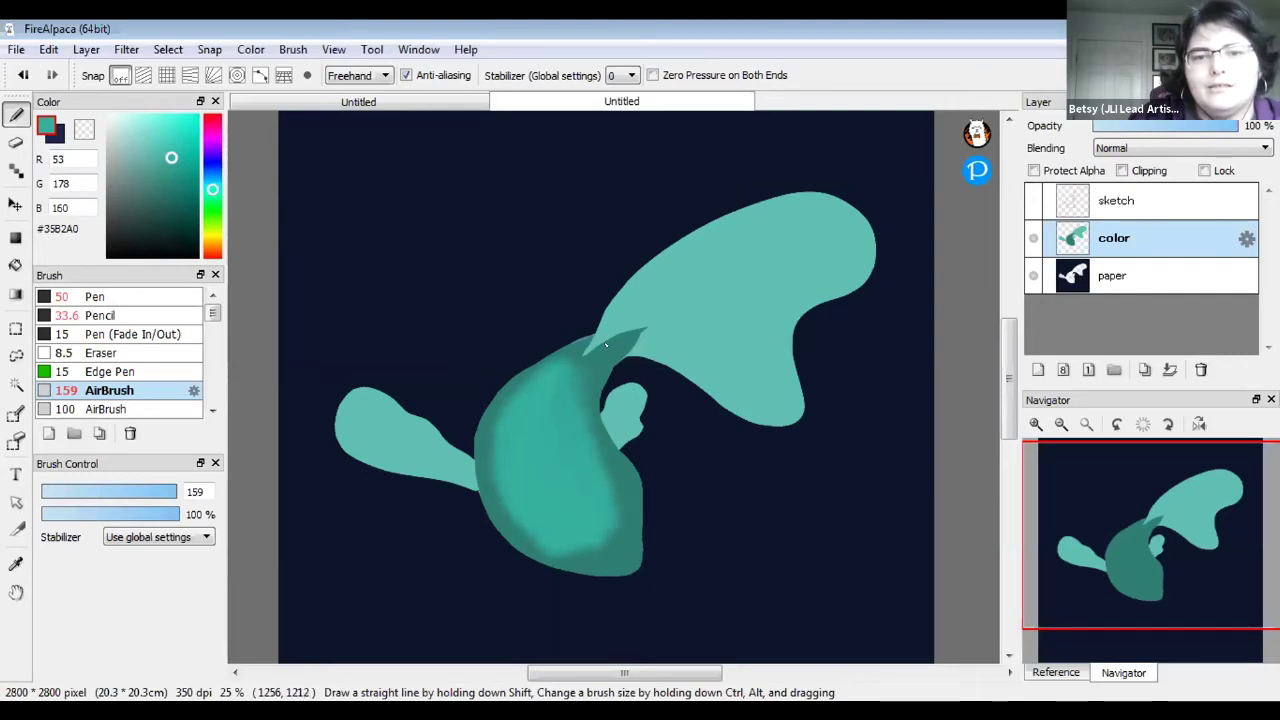
mouse_move(603, 553)
mouse_down()
mouse_move(616, 476)
mouse_move(623, 535)
mouse_move(609, 550)
mouse_move(591, 517)
mouse_up()
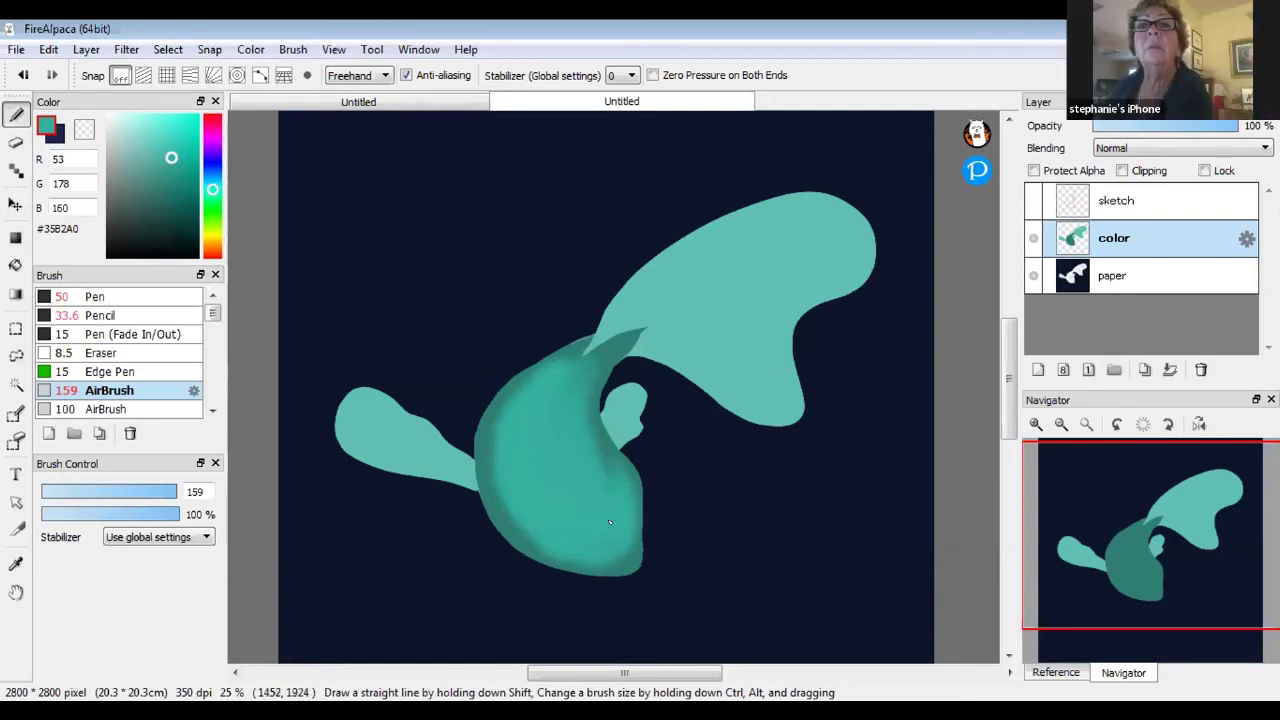
Change the color to brighter teal #20B5A0 and build up the body's inner highlight with the AirBrush
click(141, 315)
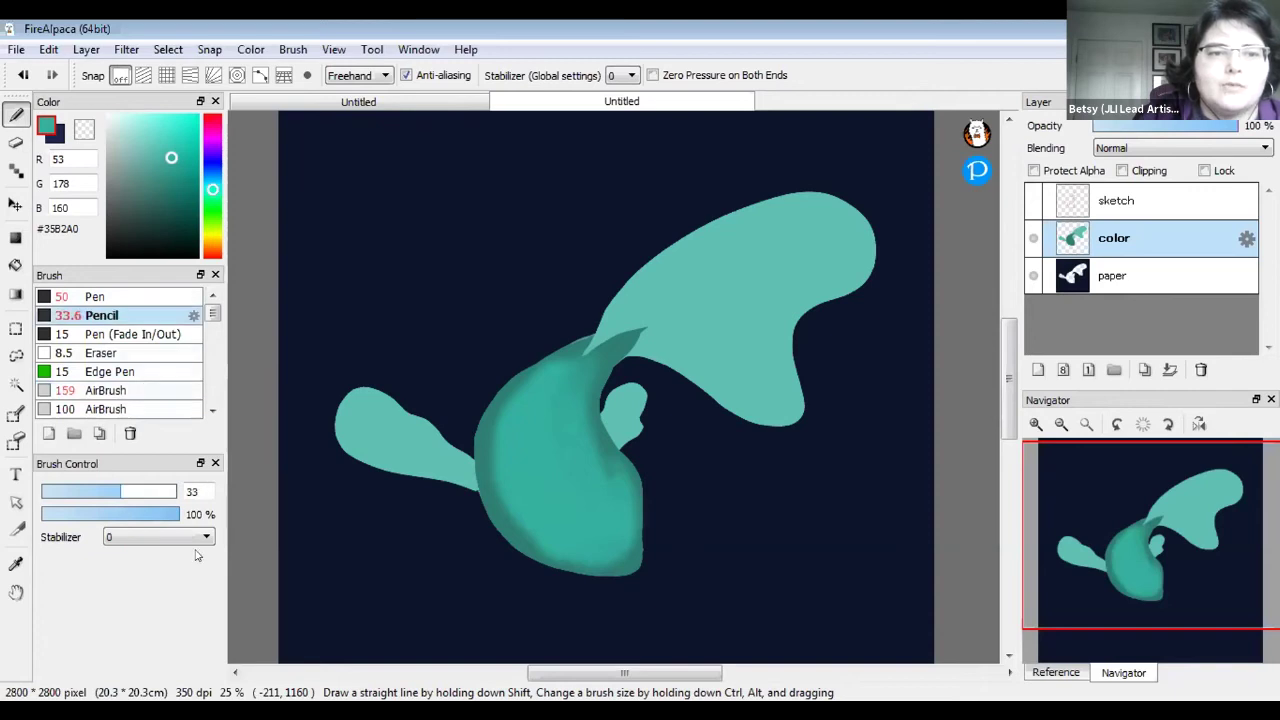
key(ctrl+z)
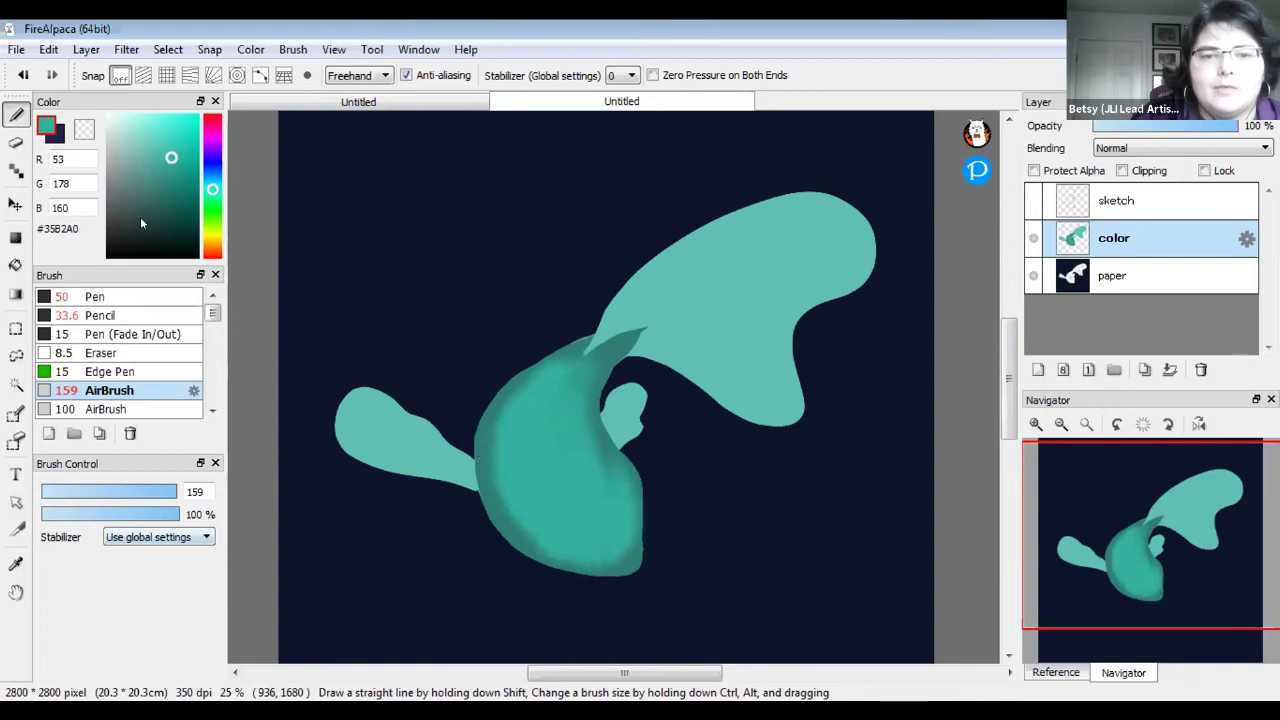
drag(157, 187, 162, 190)
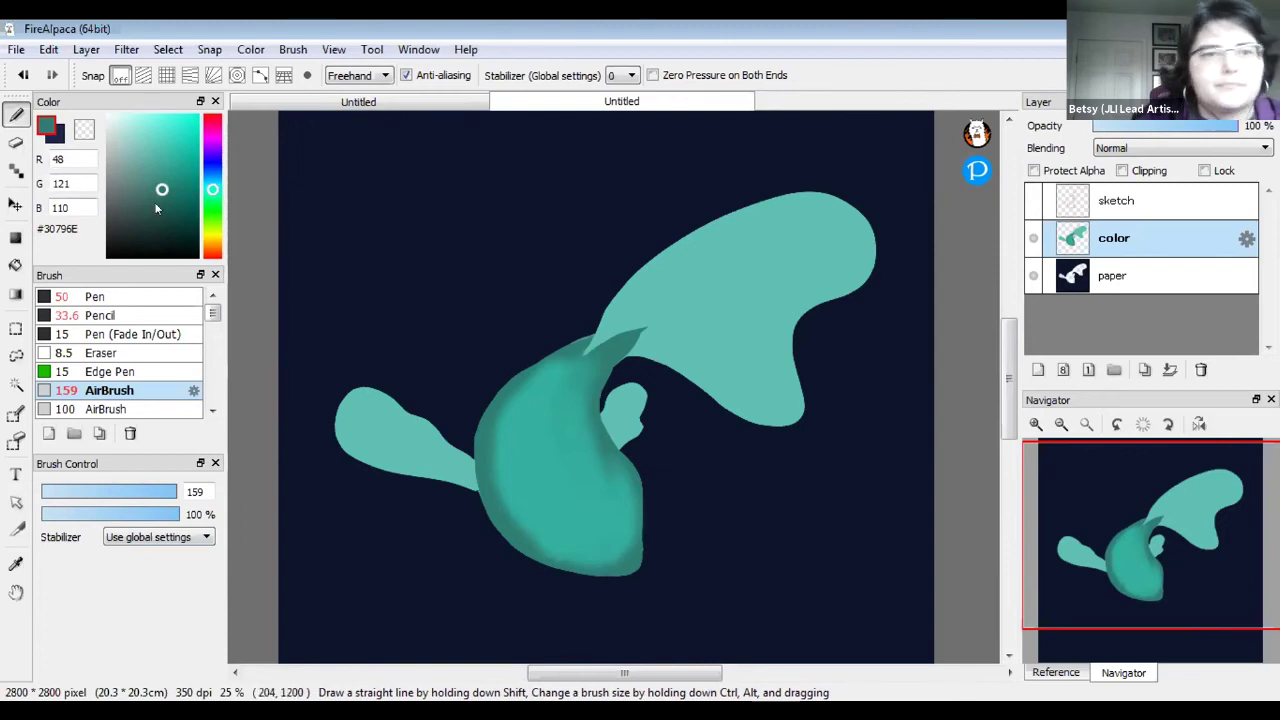
drag(180, 168, 181, 158)
click(182, 156)
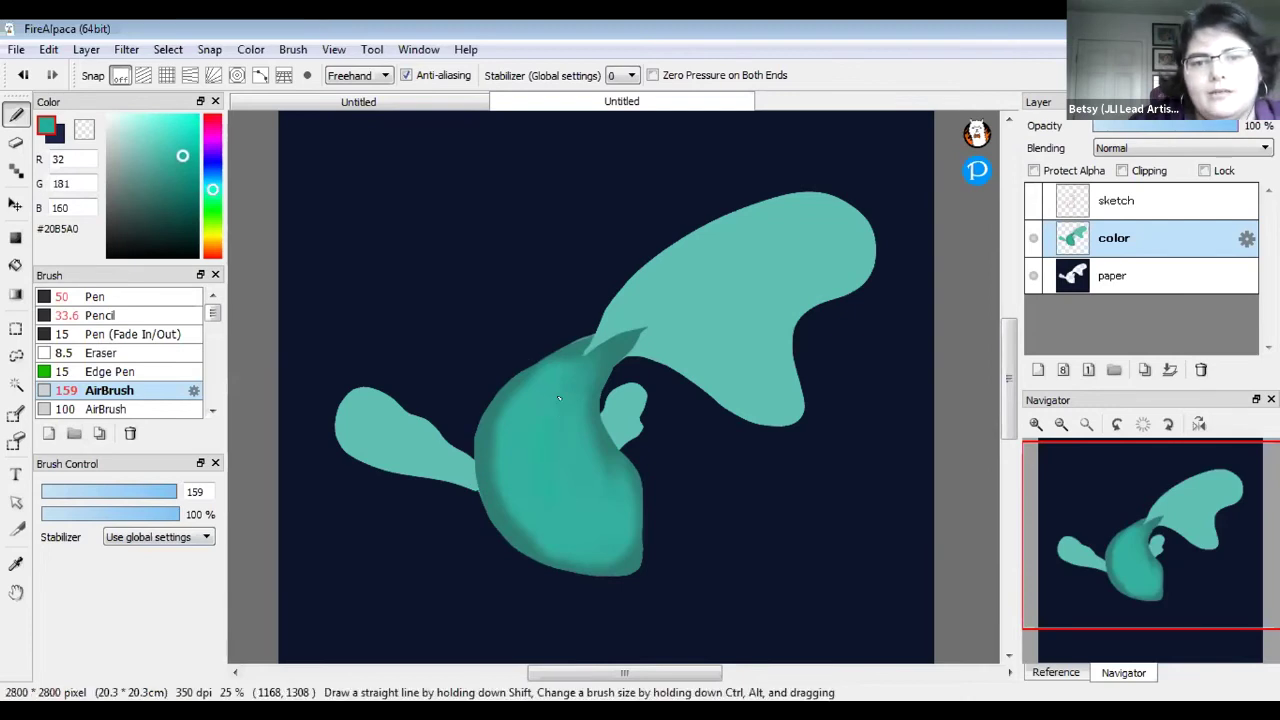
drag(604, 481, 604, 440)
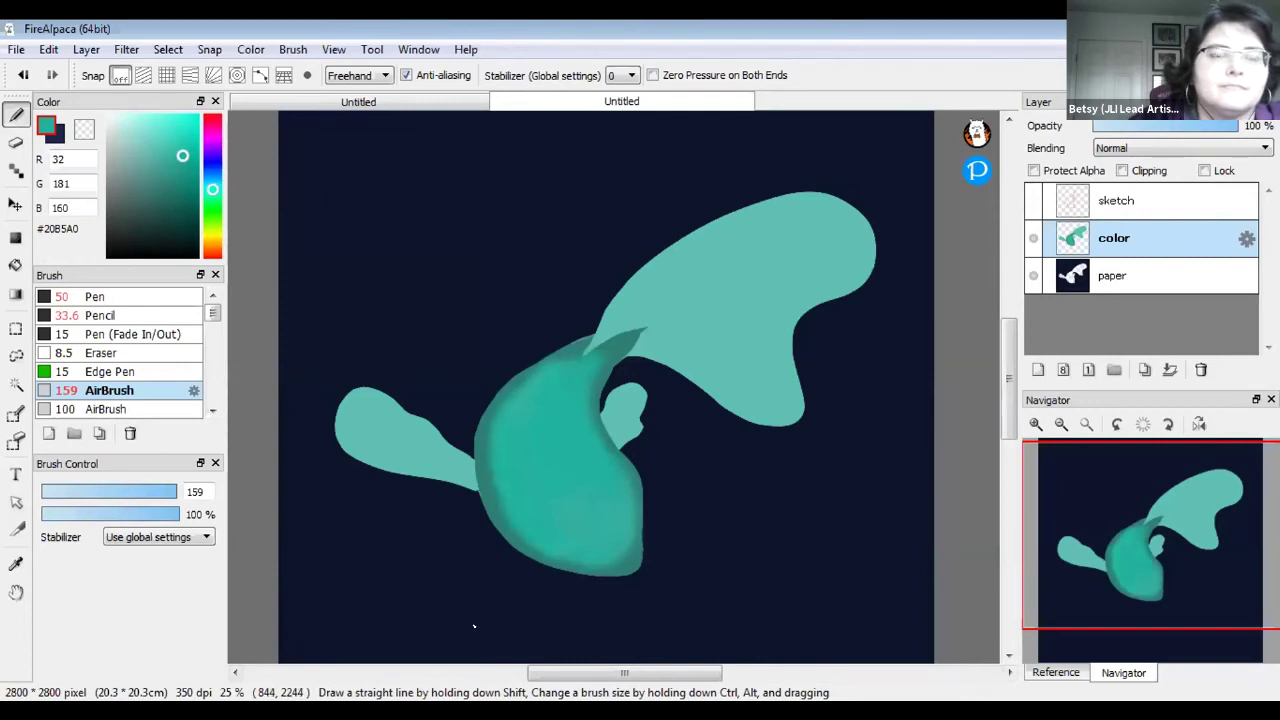
Brighten the middle of the fish's body with the 159-size AirBrush in #37E5CC and a narrower inner band in #50FFE6
drag(181, 153, 177, 128)
mouse_move(541, 400)
mouse_down()
mouse_move(526, 432)
mouse_move(547, 396)
mouse_move(534, 463)
mouse_move(545, 430)
mouse_move(561, 490)
mouse_move(571, 383)
mouse_move(572, 470)
mouse_move(594, 504)
mouse_move(575, 449)
mouse_move(557, 505)
mouse_move(590, 522)
mouse_move(593, 489)
mouse_move(595, 517)
mouse_move(607, 505)
mouse_move(572, 461)
mouse_move(564, 395)
mouse_move(578, 368)
mouse_move(556, 401)
mouse_move(565, 505)
mouse_move(526, 476)
mouse_move(600, 521)
mouse_up()
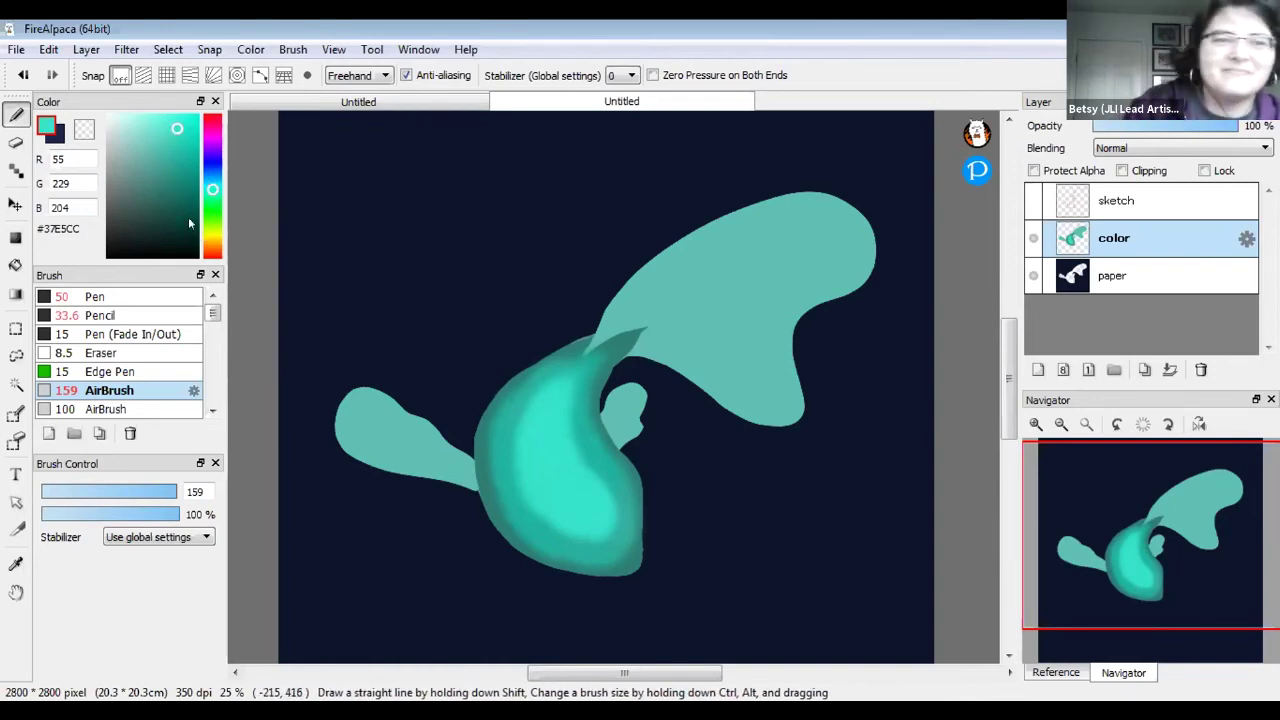
drag(175, 123, 168, 113)
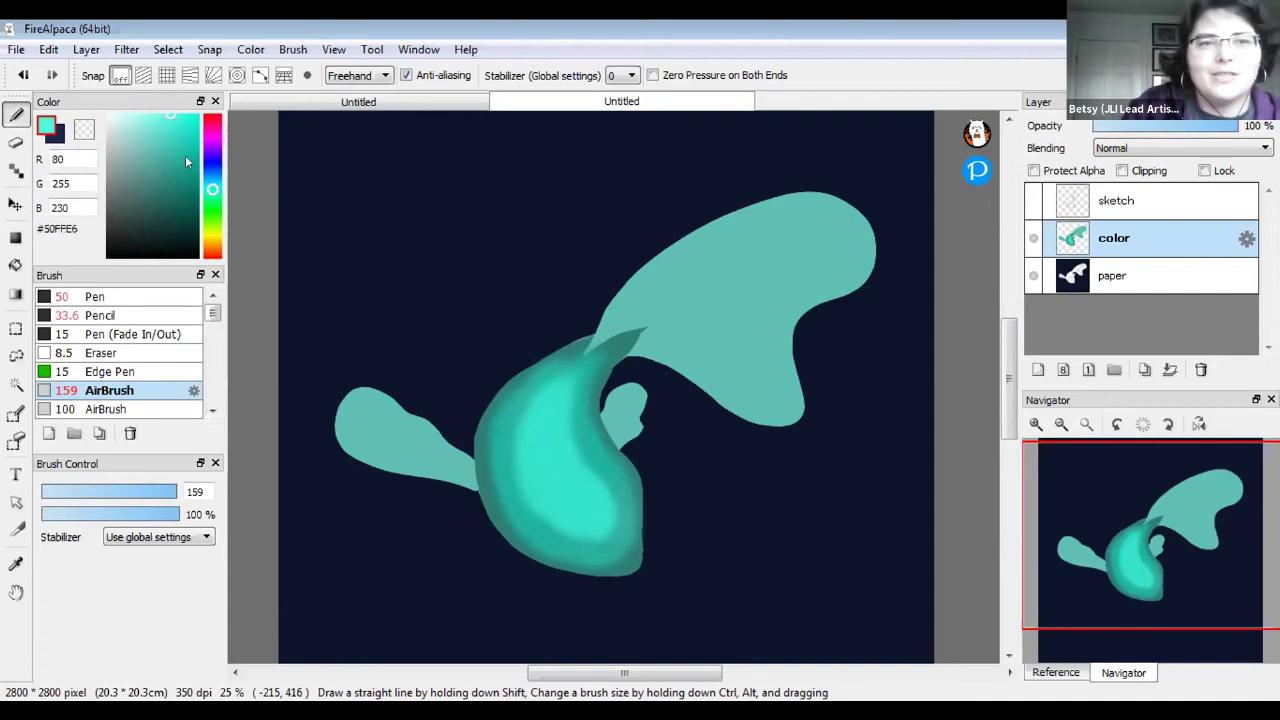
drag(553, 415, 593, 519)
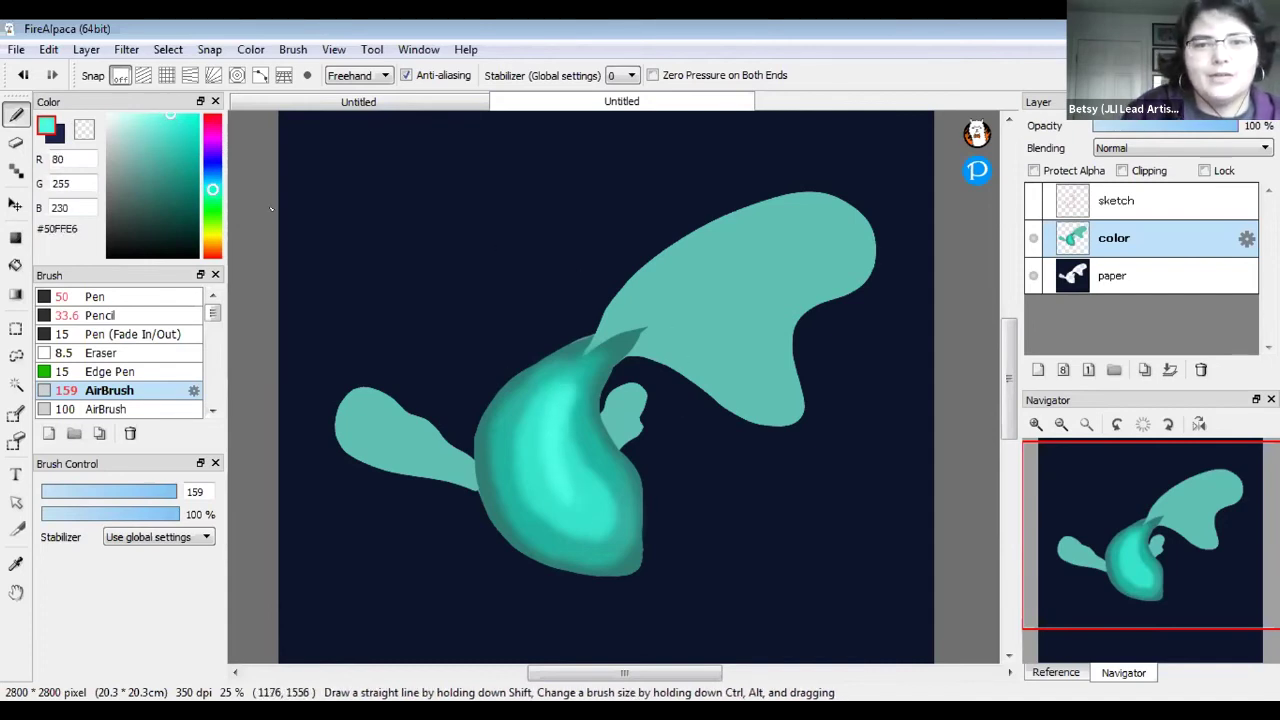
Airbrush the core highlight of the body in pale teal #A1FFF2 and near-white #EEFFFC
drag(160, 116, 139, 113)
mouse_move(557, 399)
mouse_down()
mouse_move(549, 458)
mouse_move(589, 492)
mouse_move(549, 414)
mouse_move(578, 477)
mouse_move(546, 446)
mouse_move(585, 480)
mouse_up()
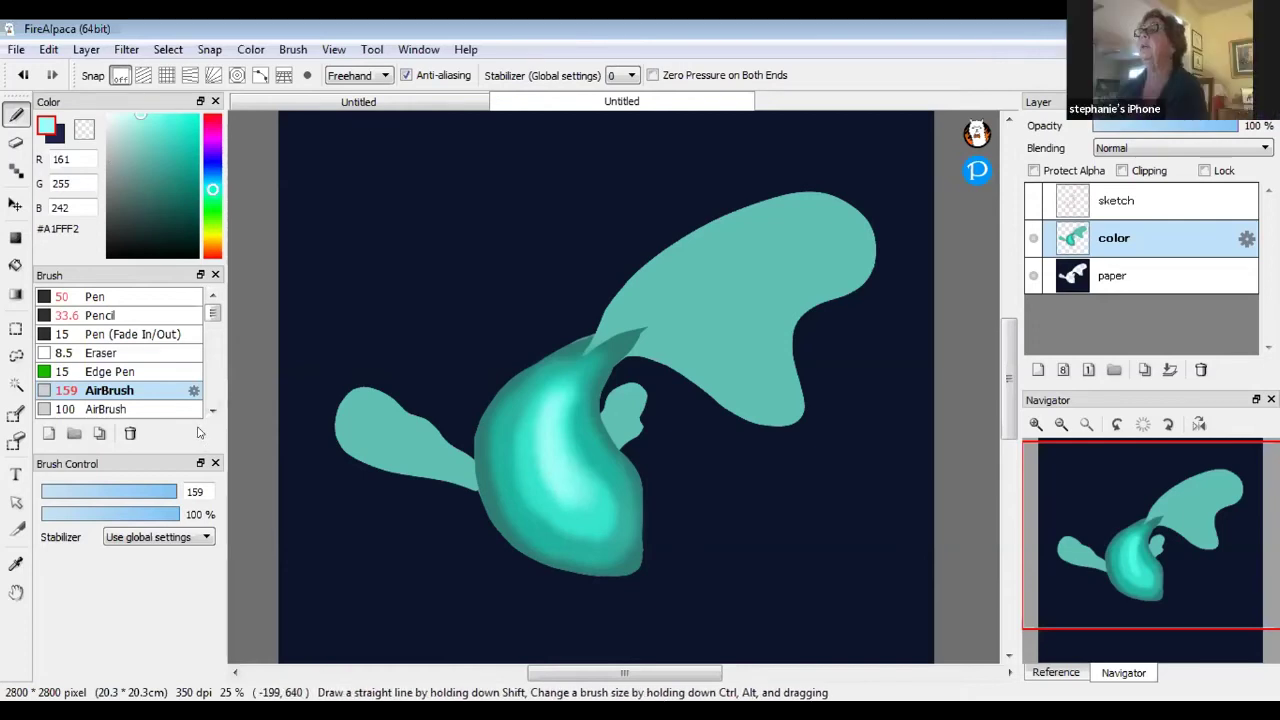
drag(141, 118, 112, 117)
drag(586, 458, 556, 502)
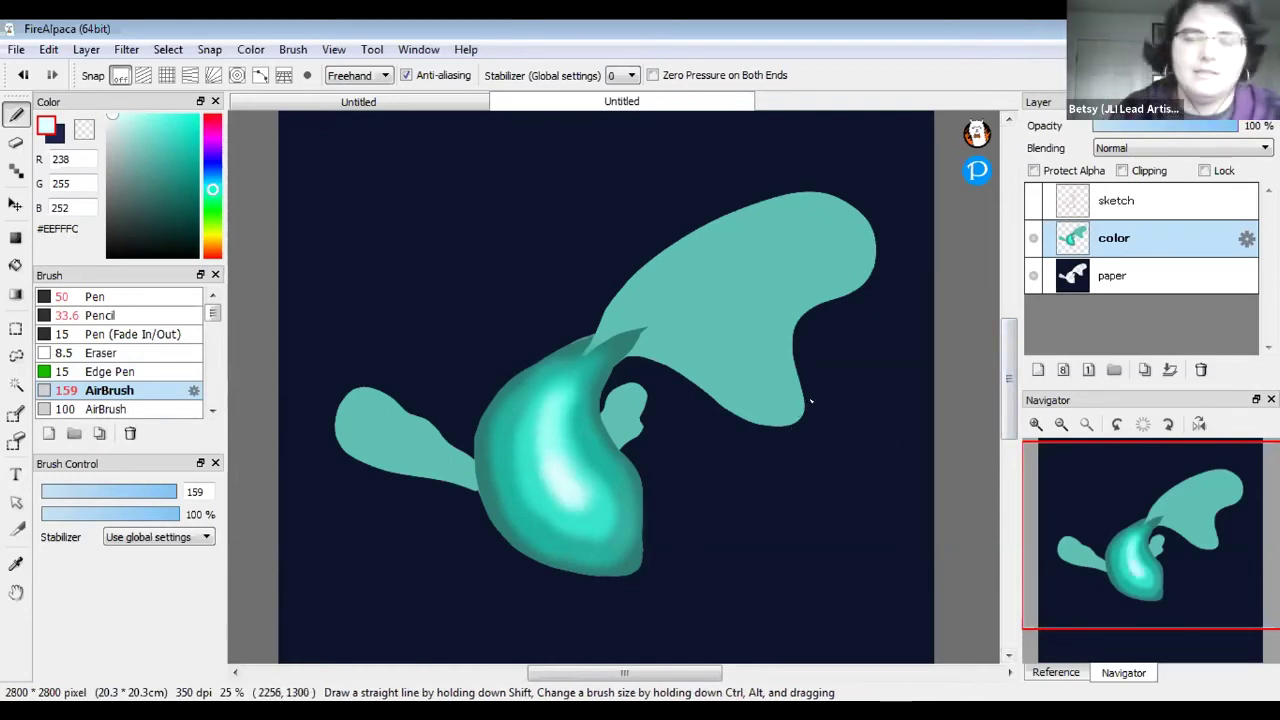
Fill the leftover white fish areas on the paper layer with navy #0C152A, using the Bucket with its reference set to Layer
click(1034, 238)
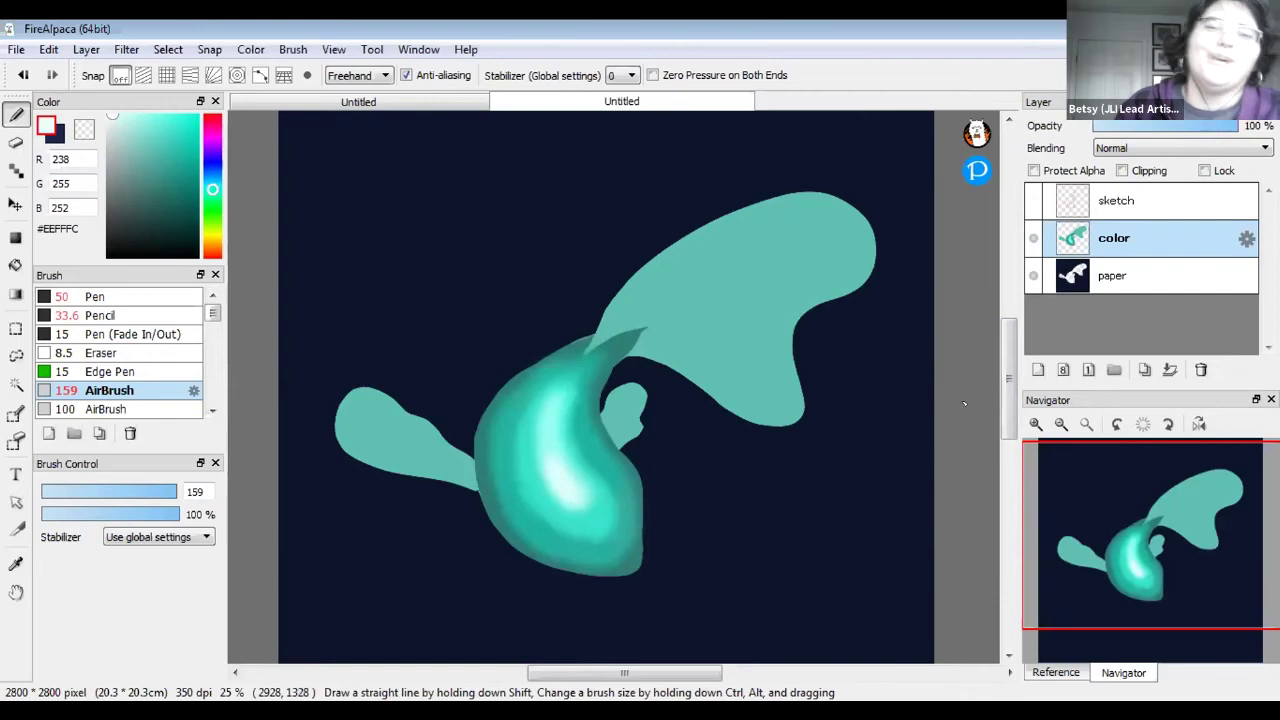
click(1032, 239)
click(1032, 239)
click(1109, 283)
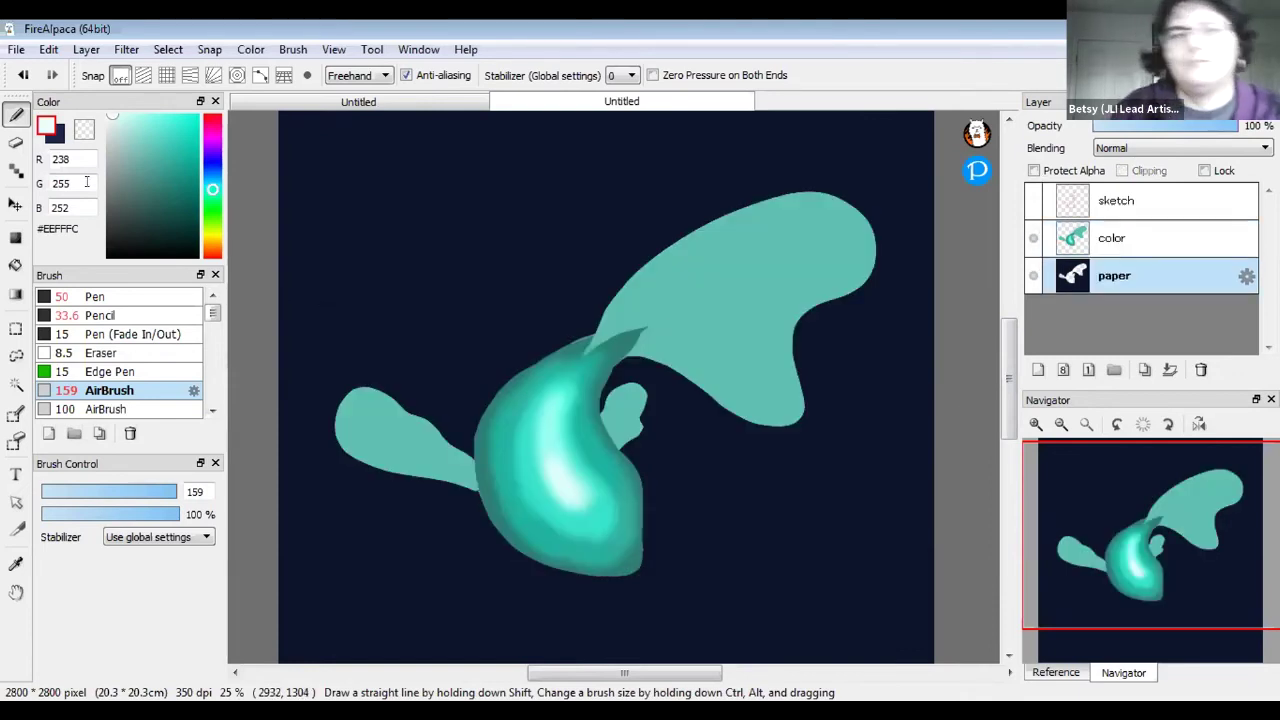
click(15, 264)
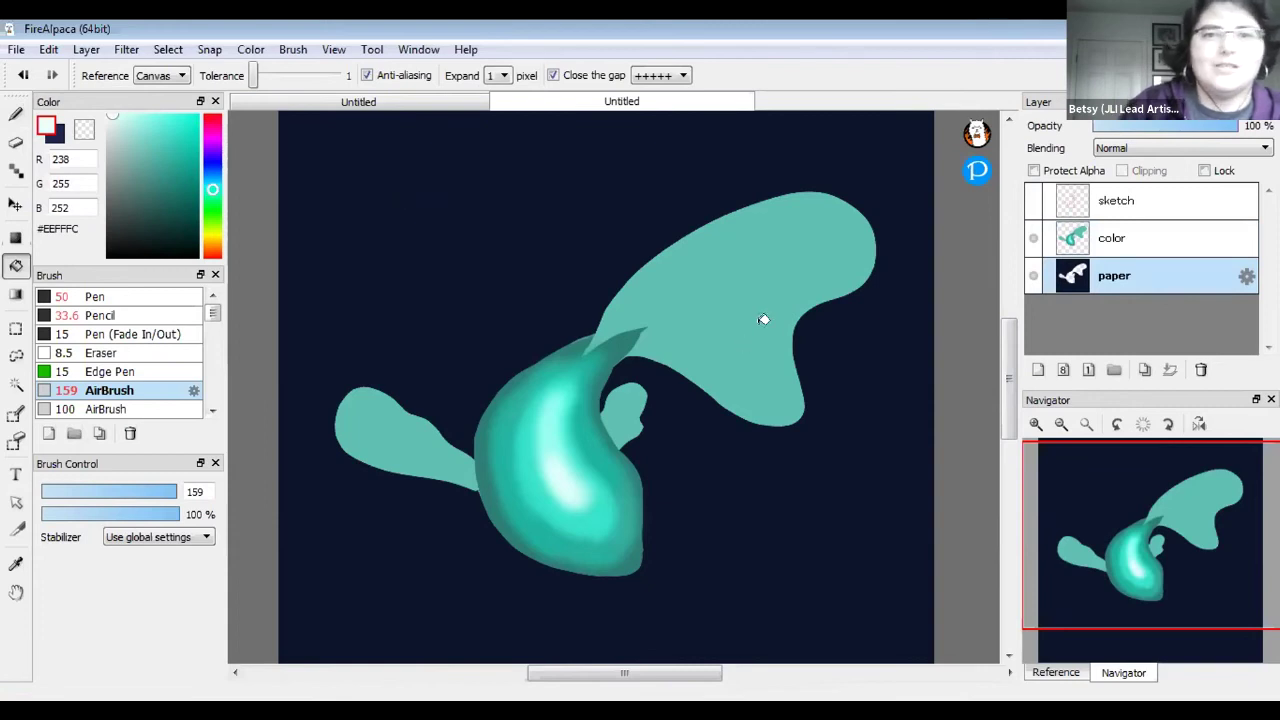
alt+click(750, 278)
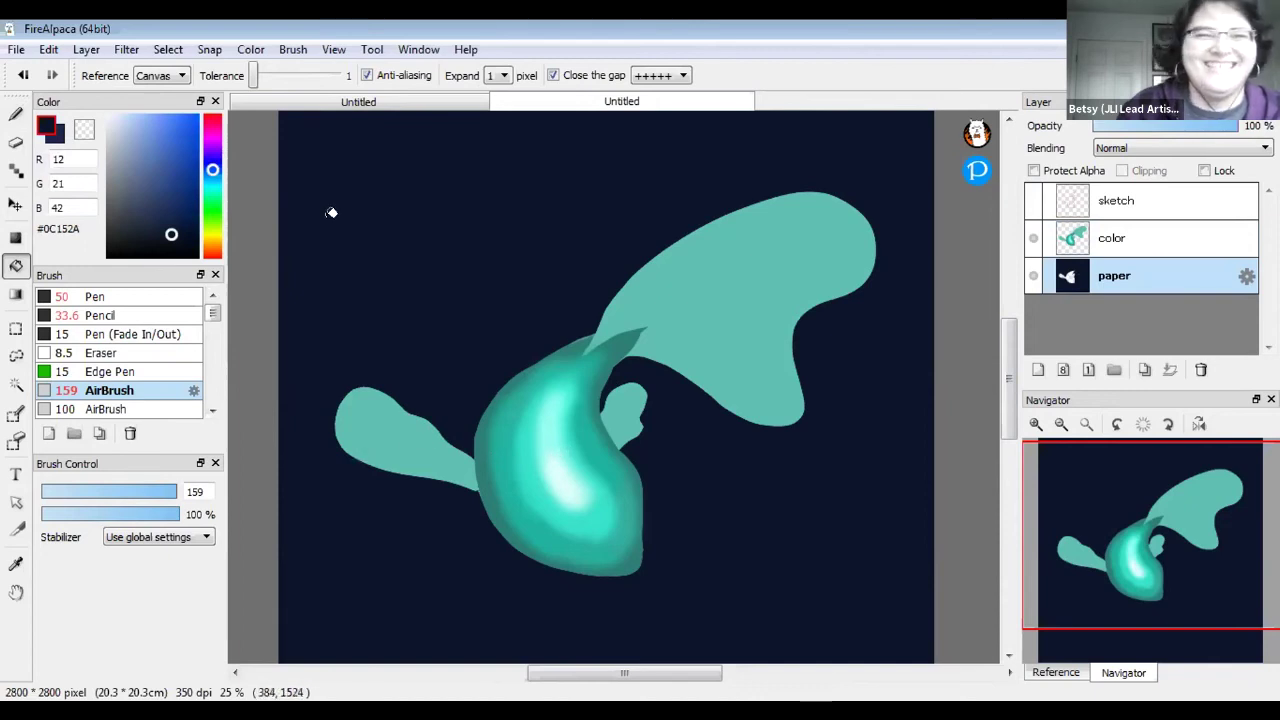
scroll(170, 88, up, 1)
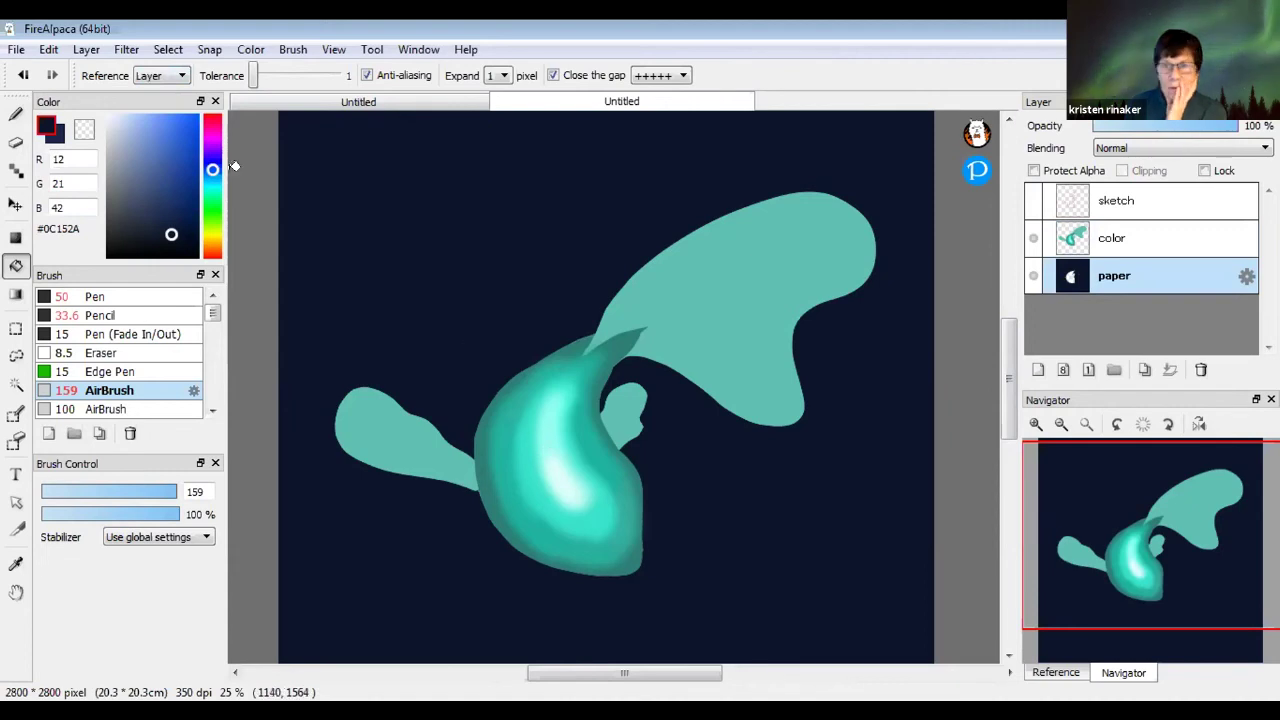
On a new layer above the paper, draw a dot-ended callout line from the body's outer edge with the 50-size Pen in #2F7E72
key(b)
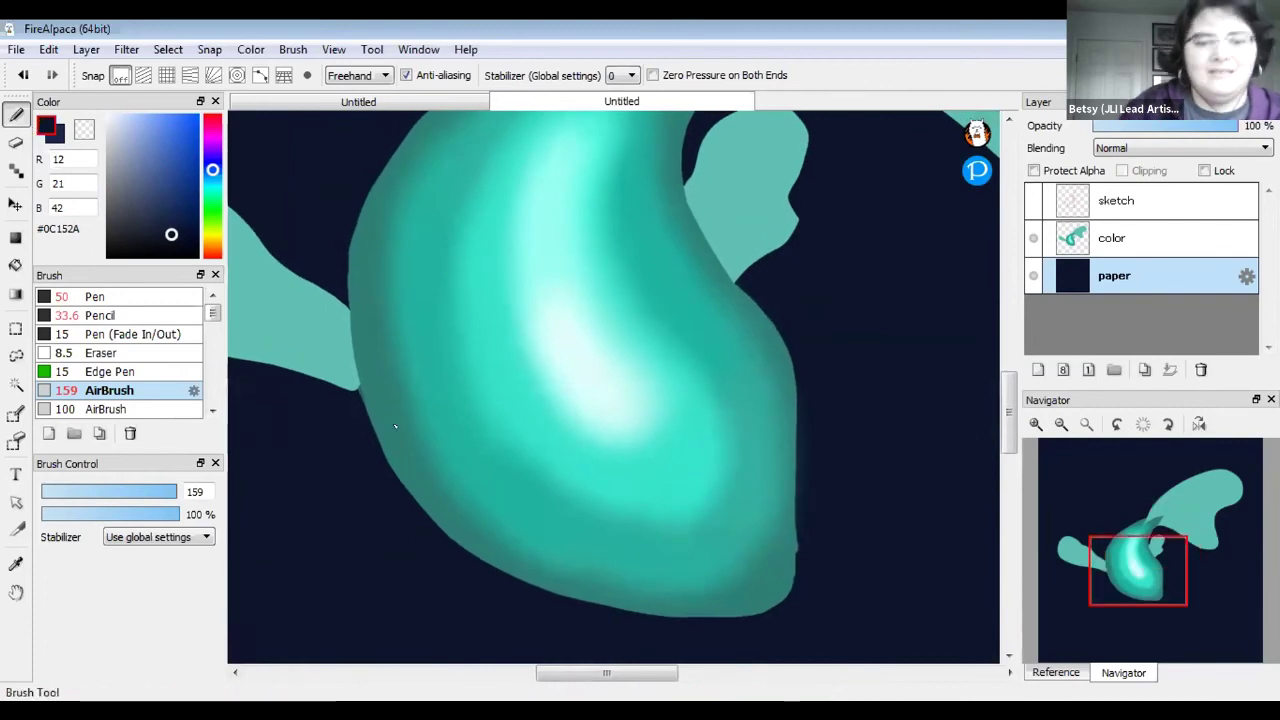
click(128, 298)
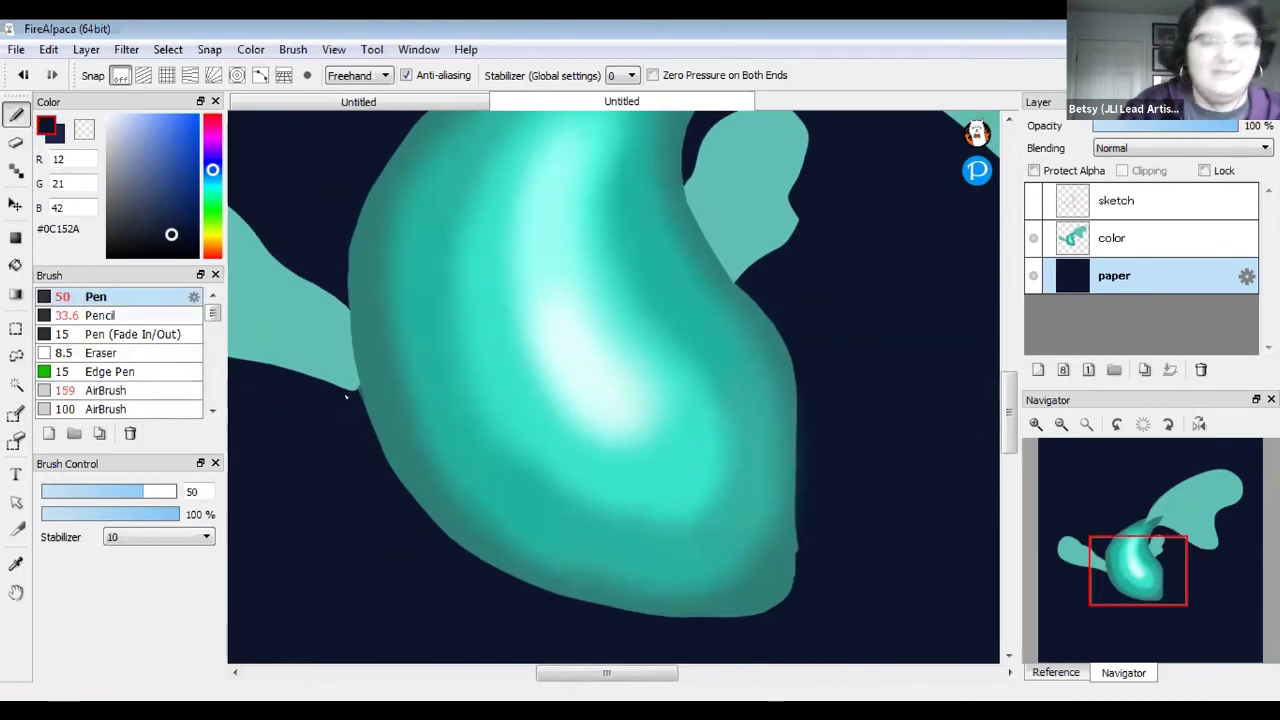
alt+click(383, 456)
mouse_move(383, 458)
mouse_down()
mouse_move(294, 529)
mouse_move(338, 519)
mouse_up()
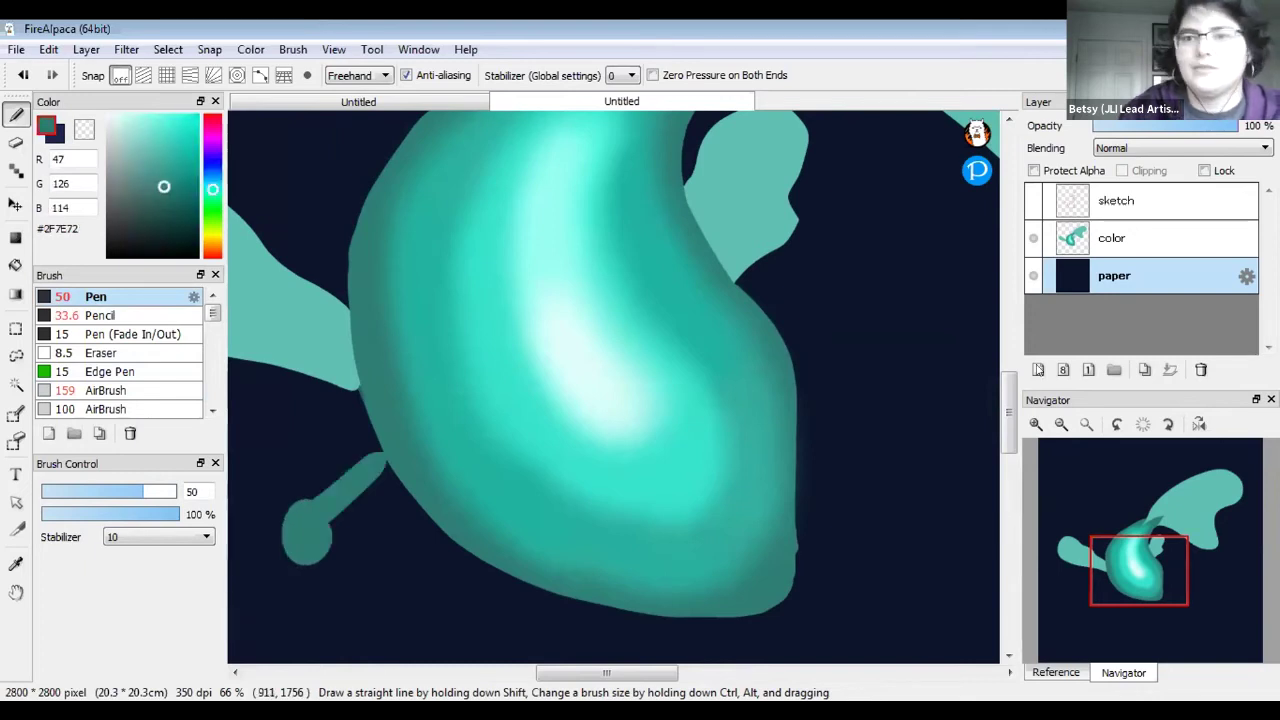
key(ctrl+z)
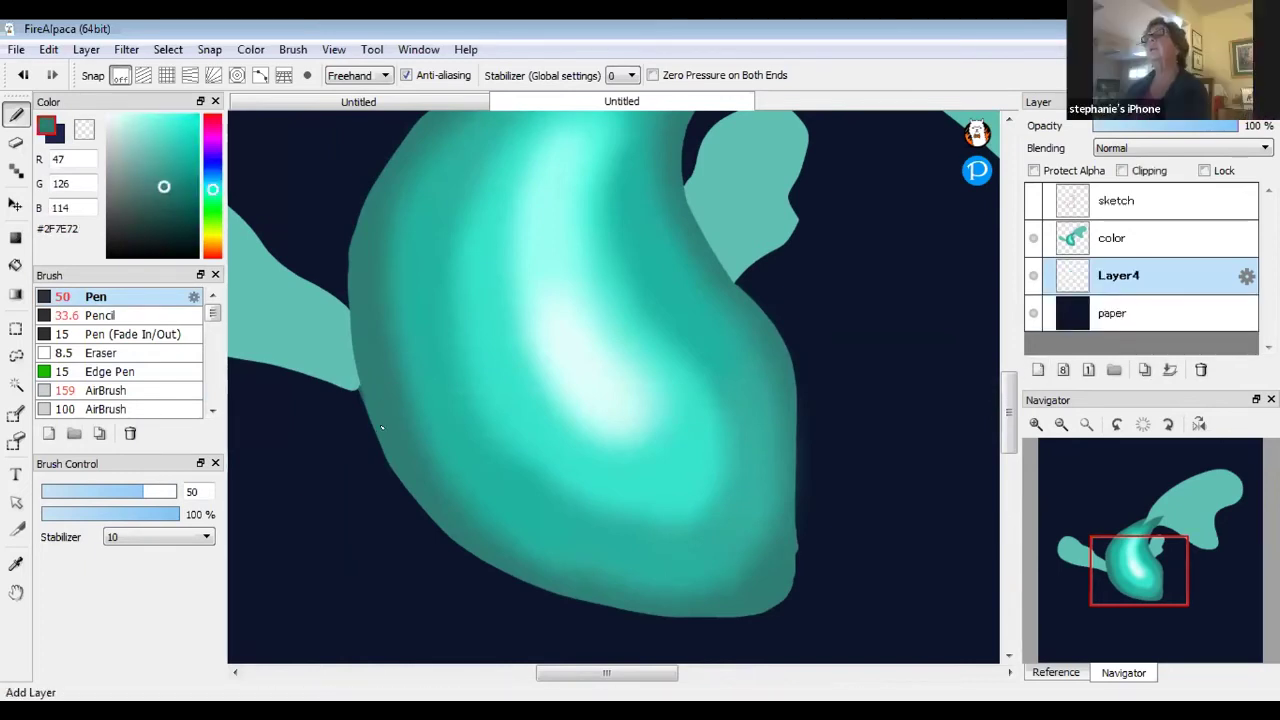
drag(378, 430, 308, 474)
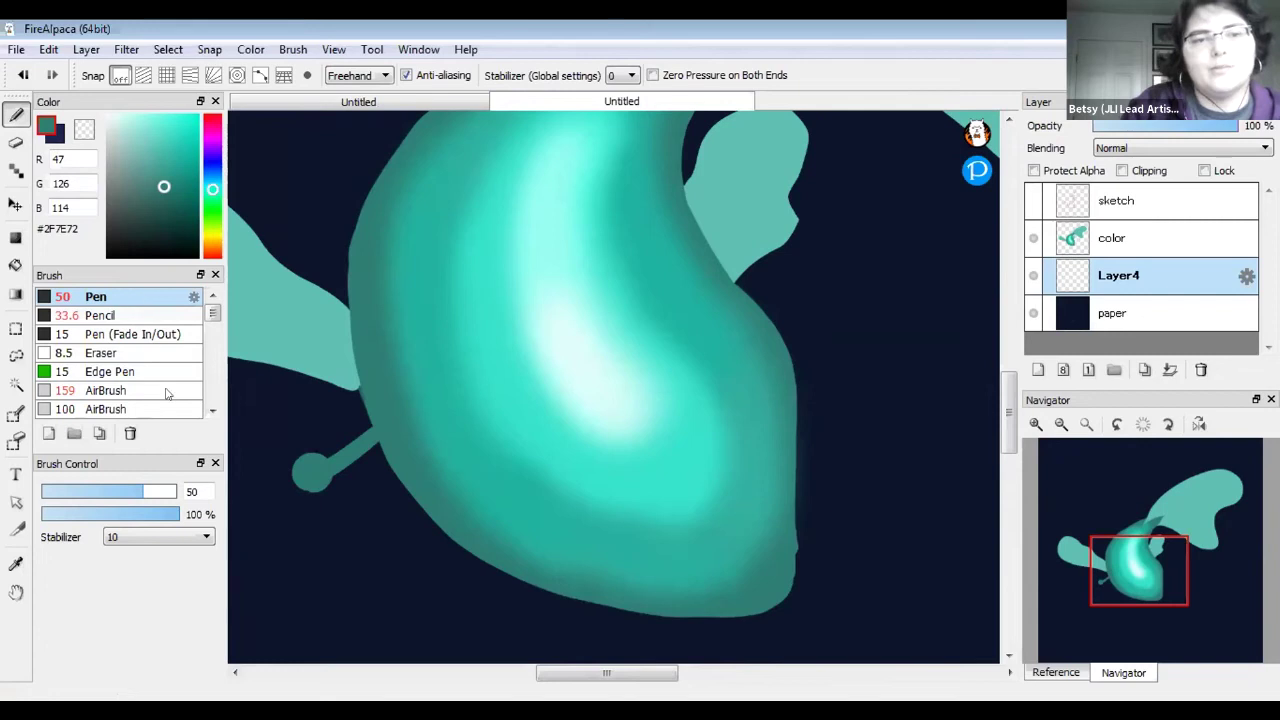
Look through the brush list, comparing the Eraser and AirBrush settings and the further presets such as Watercolor, Blur and Smudge
mouse_move(213, 313)
mouse_down()
mouse_move(213, 353)
mouse_move(213, 308)
mouse_up()
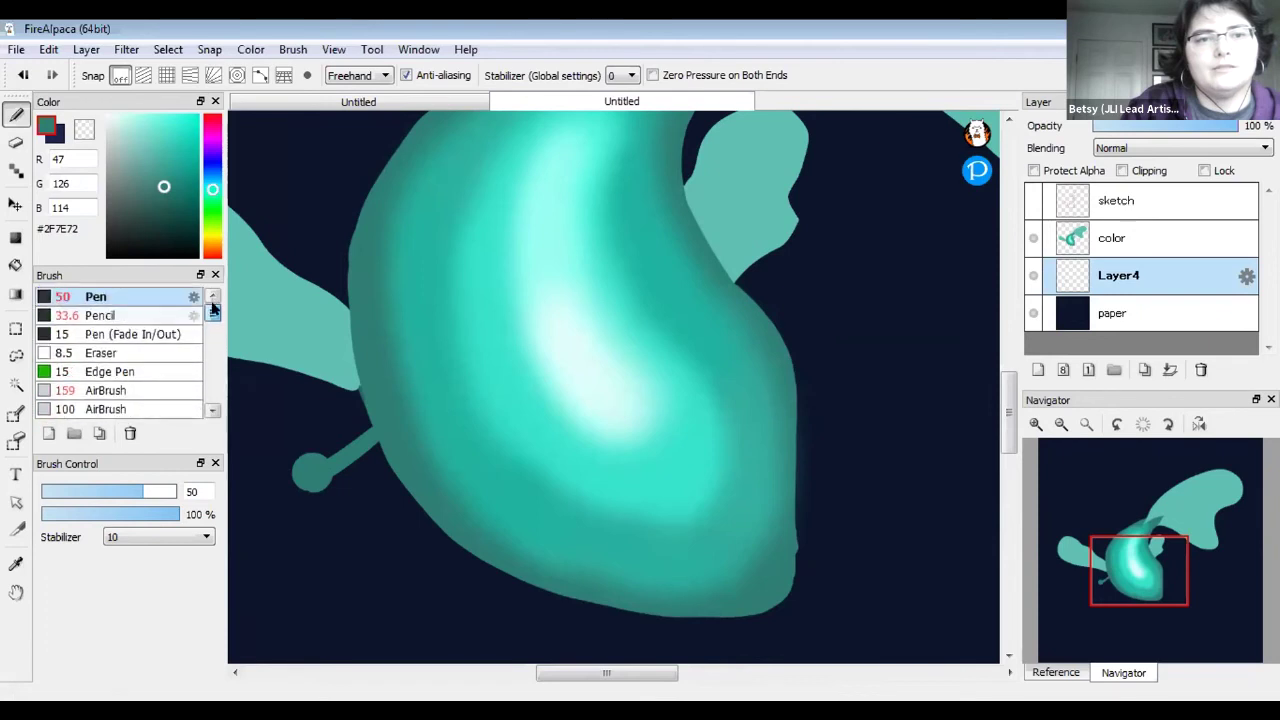
click(140, 318)
click(148, 355)
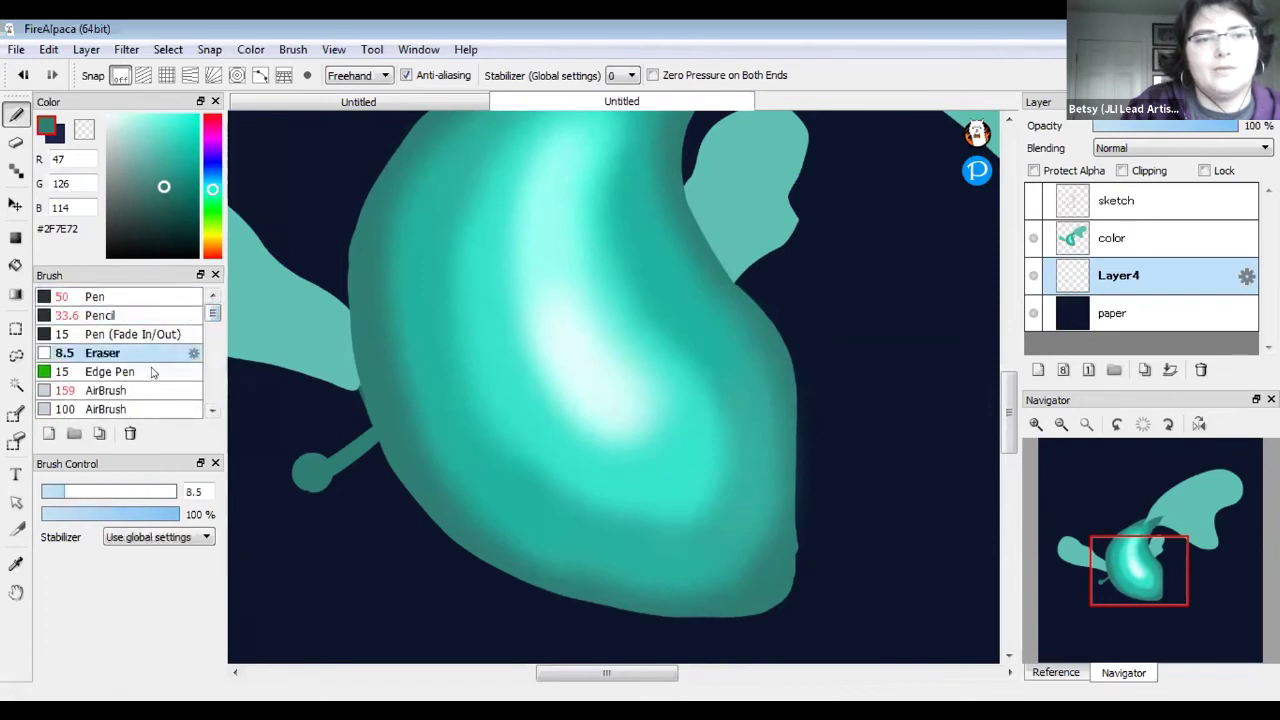
click(175, 391)
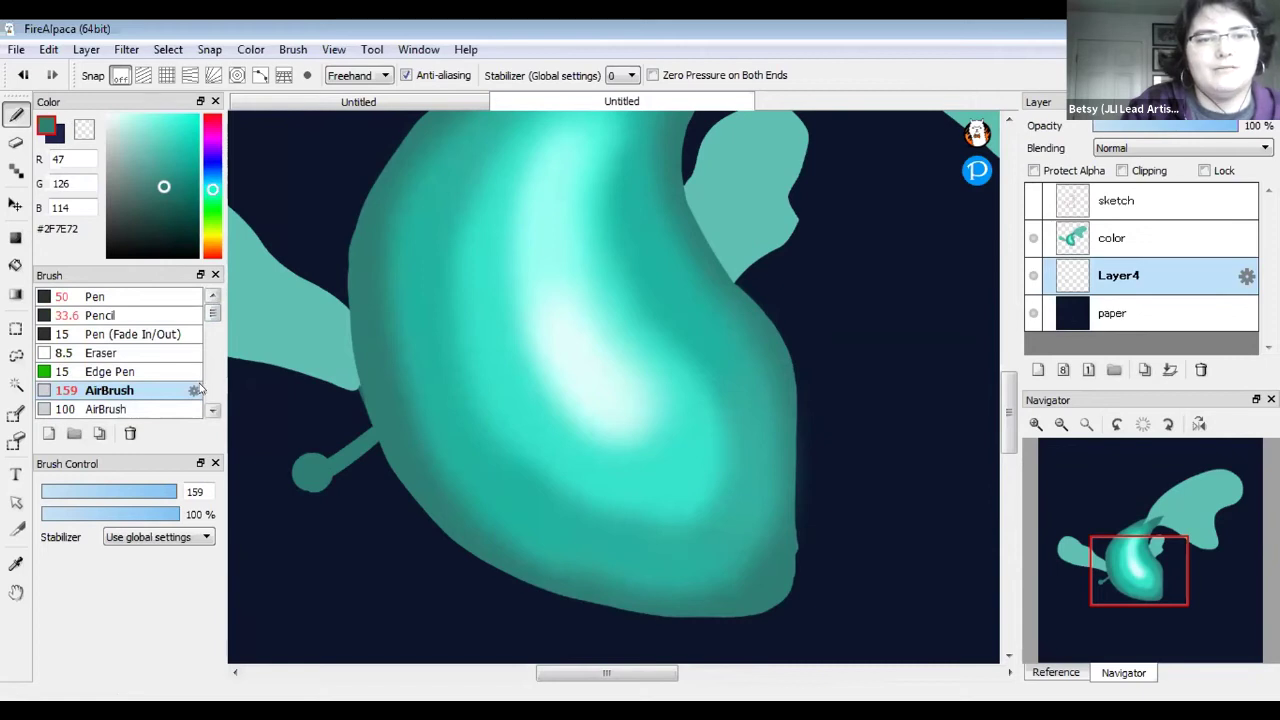
scroll(212, 332, down, 5)
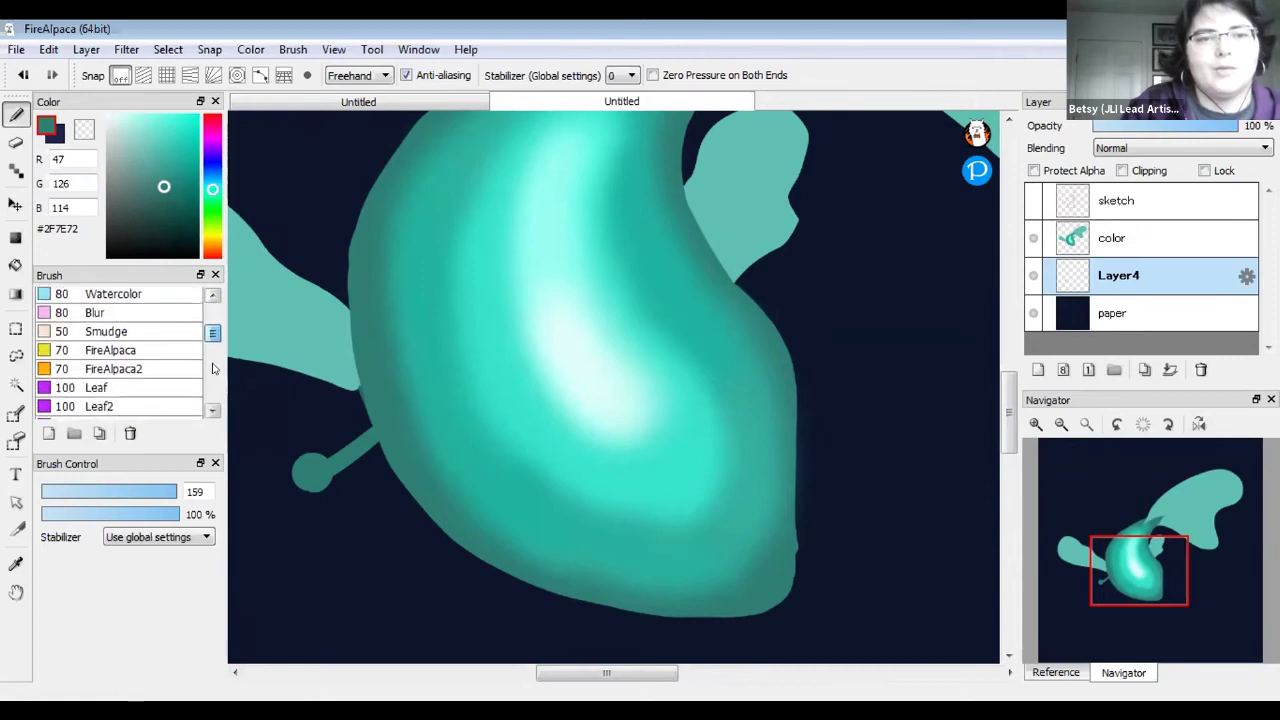
scroll(212, 340, up, 2)
scroll(212, 340, down, 2)
scroll(212, 340, up, 5)
scroll(212, 340, down, 8)
scroll(200, 360, up, 10)
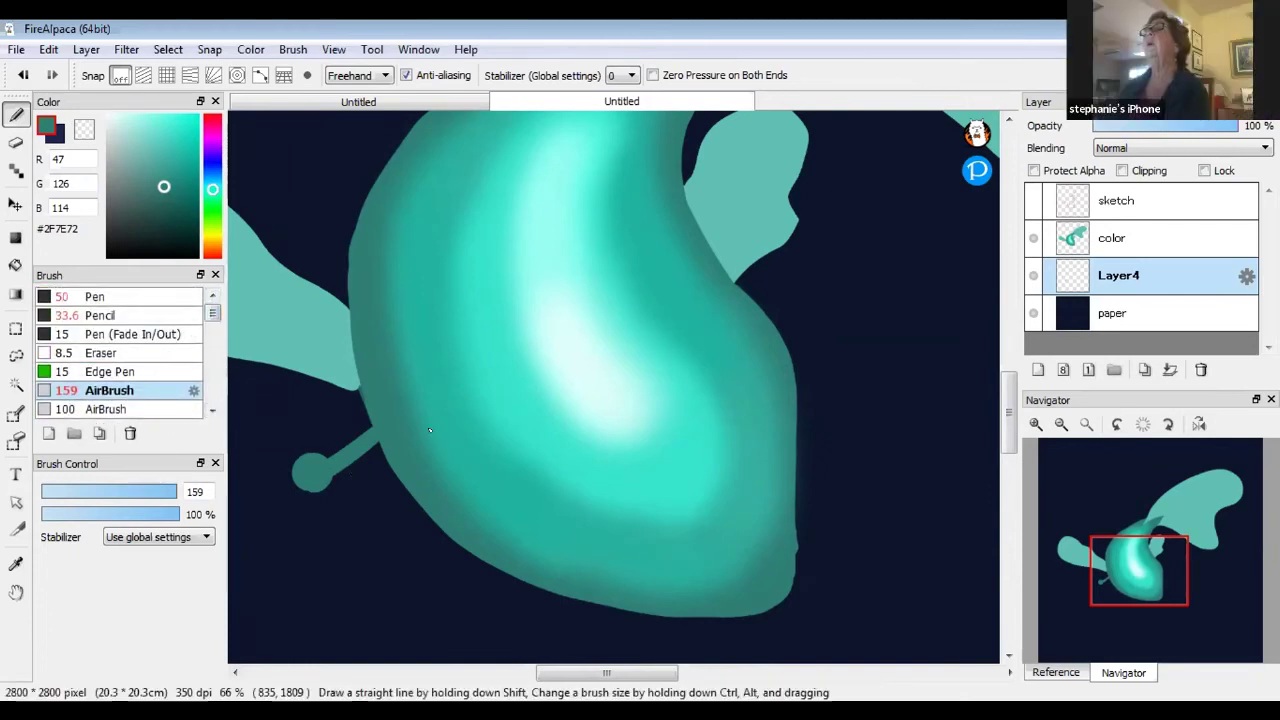
Draw a second callout from the body's mid-teal band with the 50-size Pen in #21B39F and move Layer4 above the color layer
drag(334, 516, 381, 449)
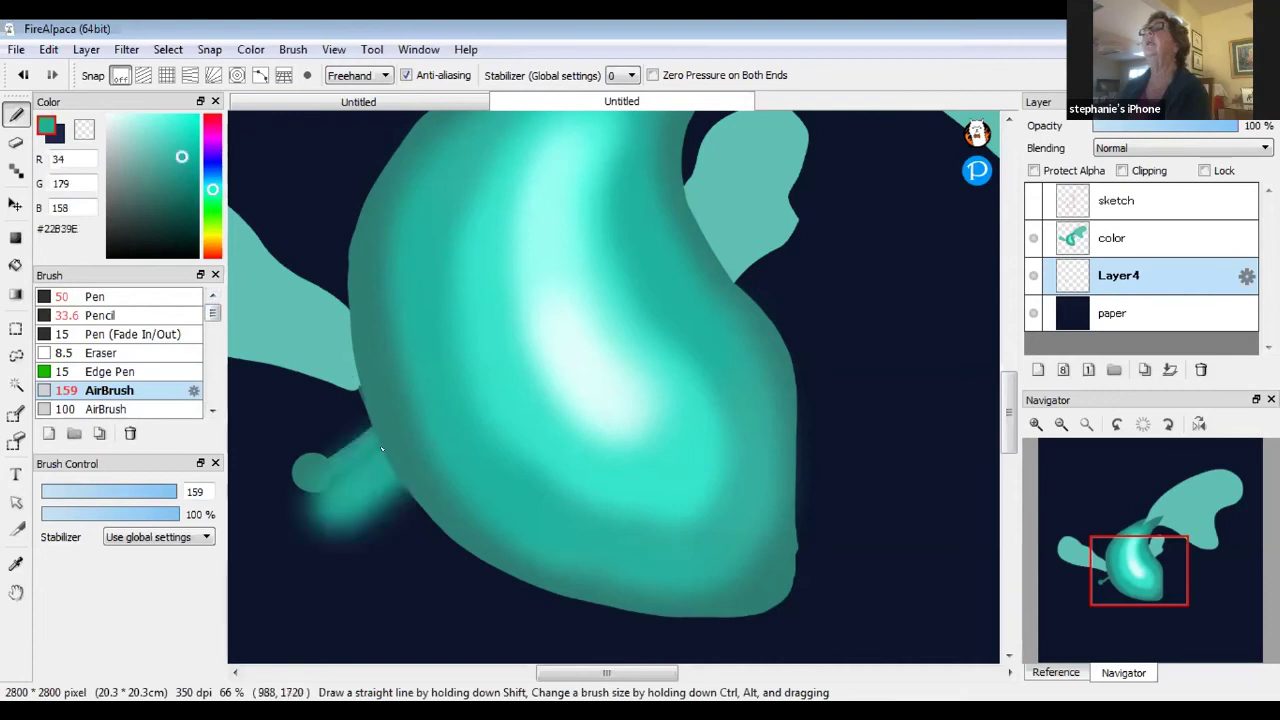
key(ctrl+z)
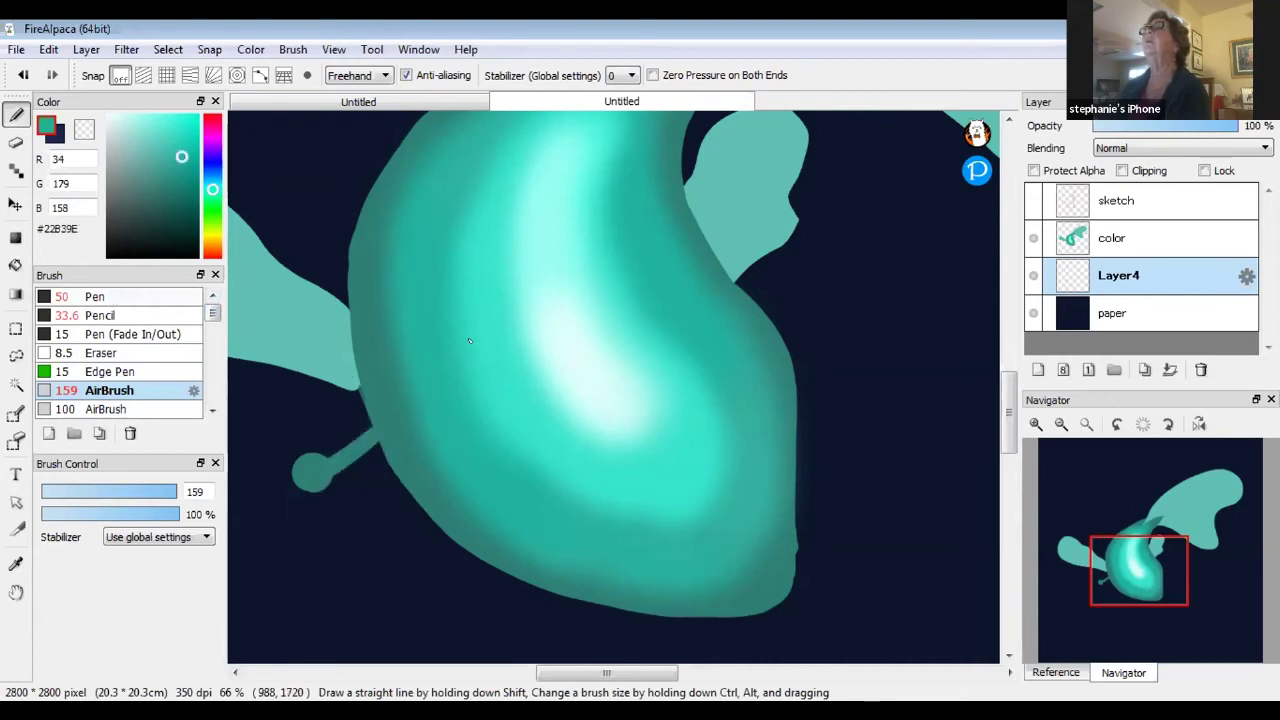
key(b)
drag(424, 457, 335, 528)
drag(1117, 268, 1125, 233)
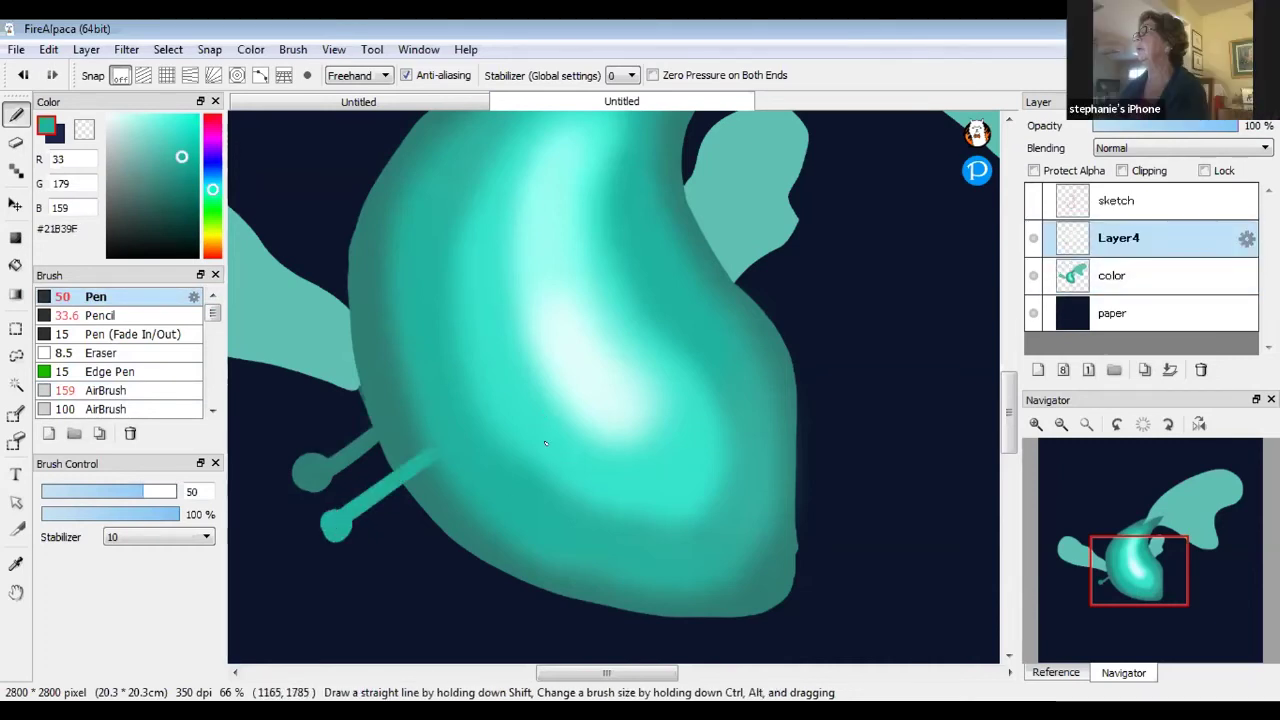
Draw two more dot-ended callouts, one from the bright teal band and one from the highlight in pale #CAFBF4
drag(530, 457, 362, 583)
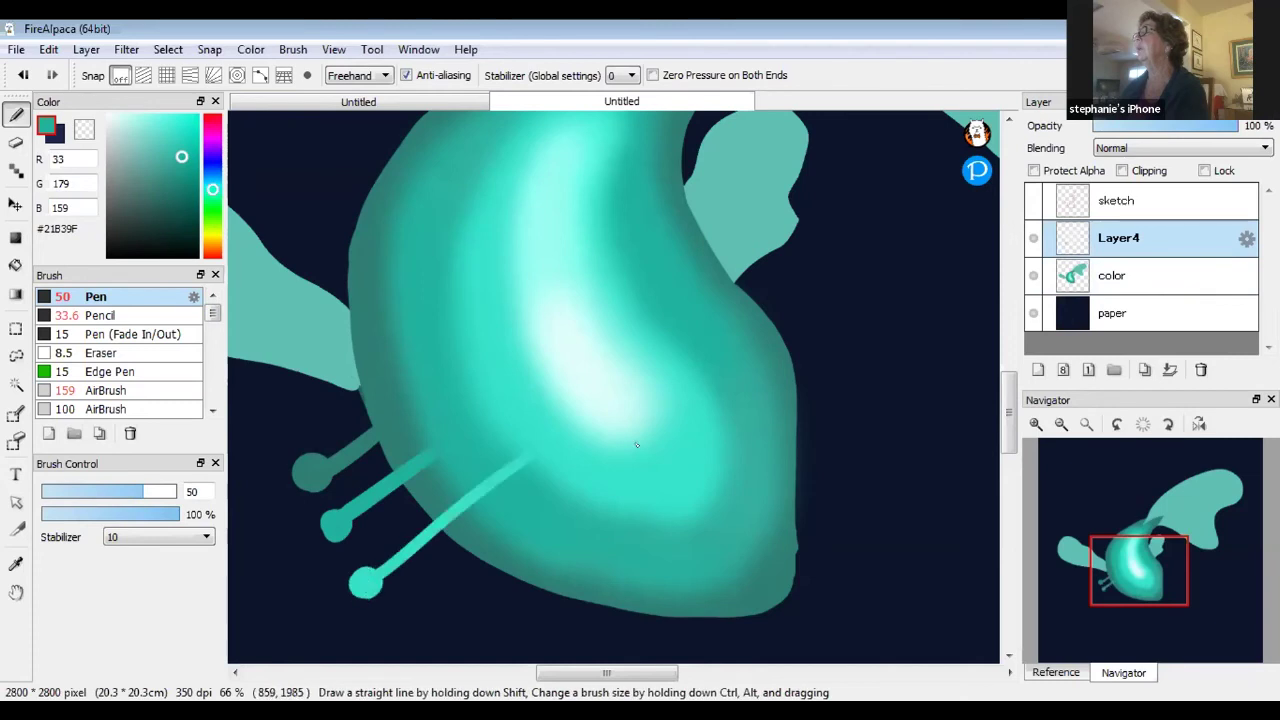
alt+click(619, 408)
alt+click(590, 350)
drag(600, 440, 430, 612)
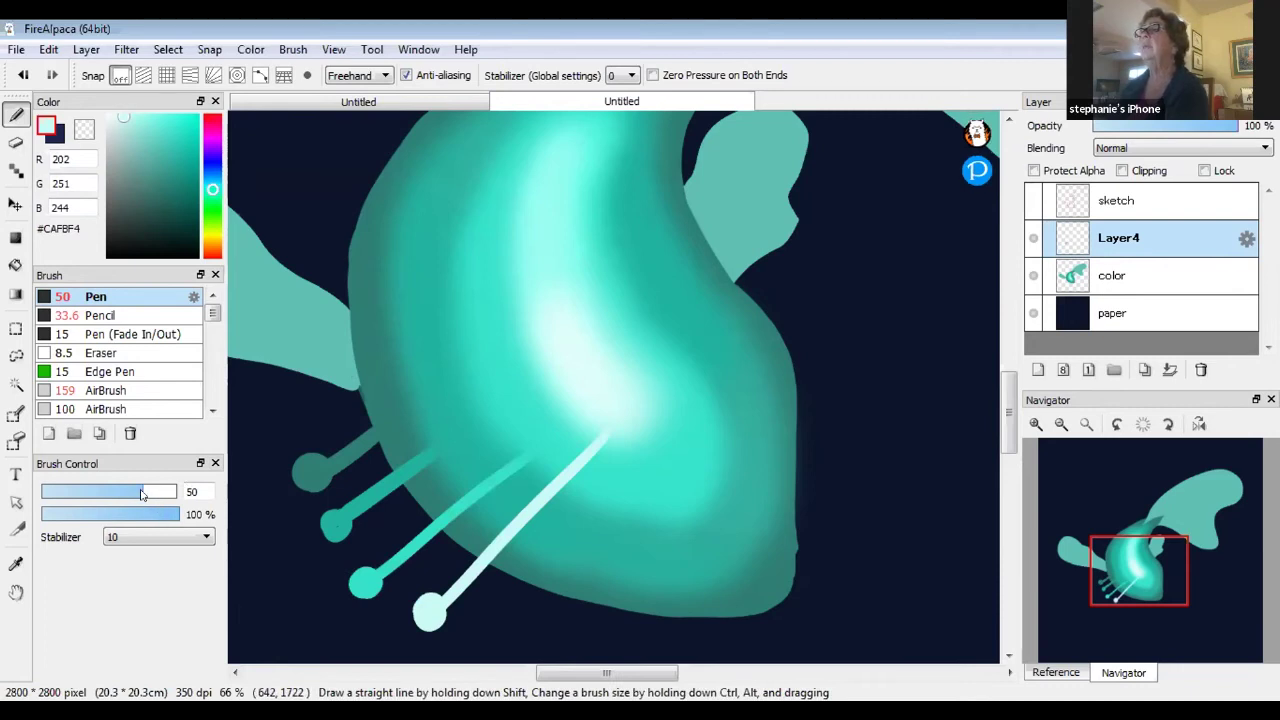
Set the Pen size to 136, hide Layer4 with the callouts, and make the color layer active
mouse_move(143, 492)
mouse_down()
mouse_move(346, 484)
mouse_move(230, 484)
mouse_move(168, 504)
mouse_move(130, 491)
mouse_move(259, 495)
mouse_move(266, 483)
mouse_move(288, 505)
mouse_move(178, 509)
mouse_up()
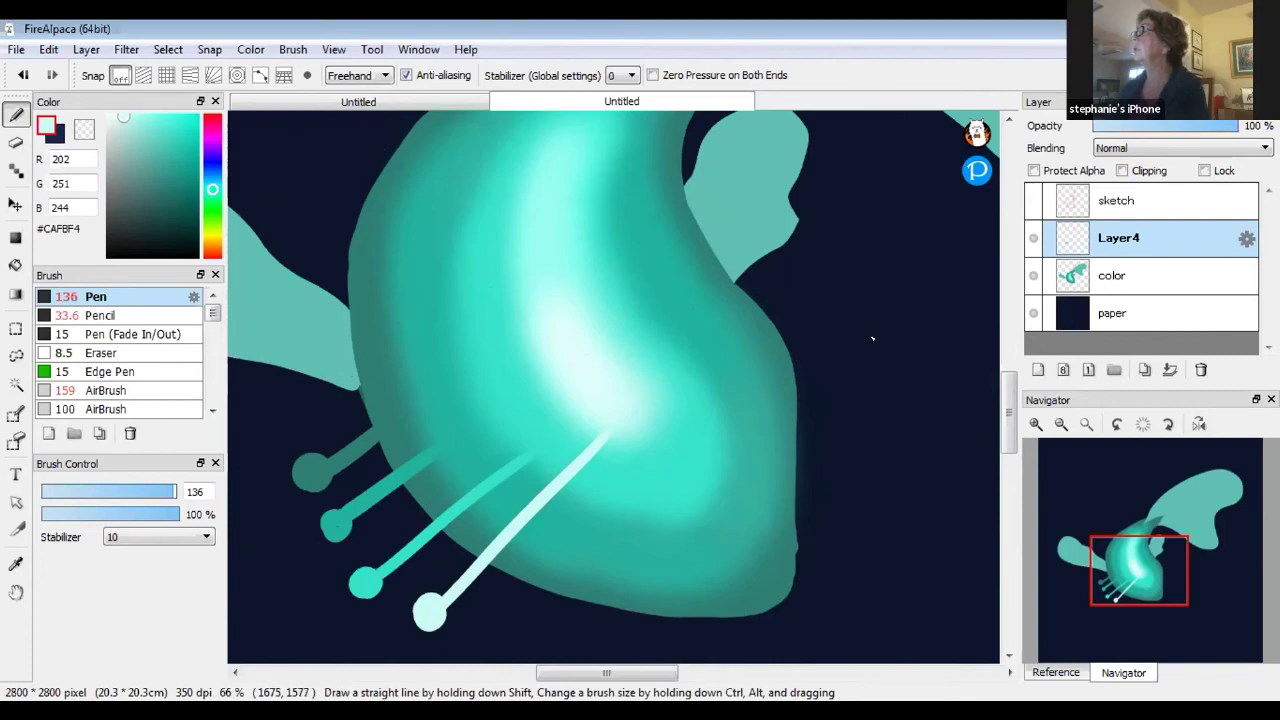
click(1033, 238)
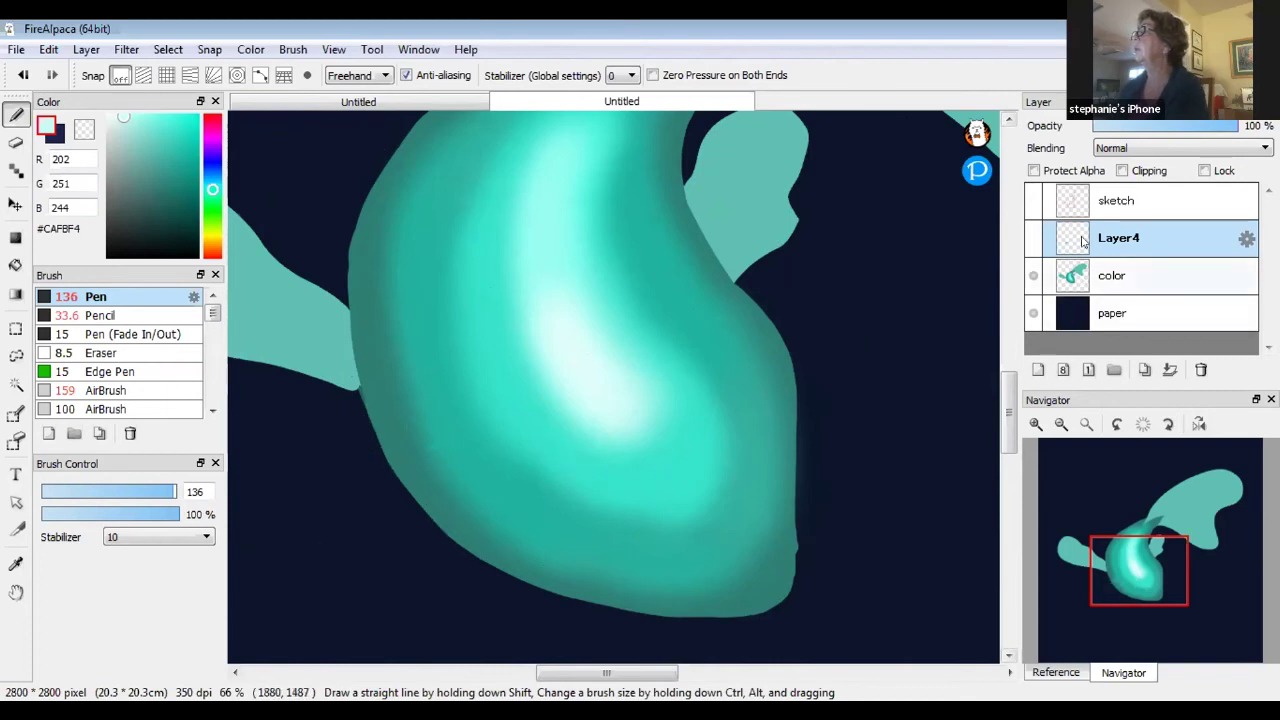
click(1061, 424)
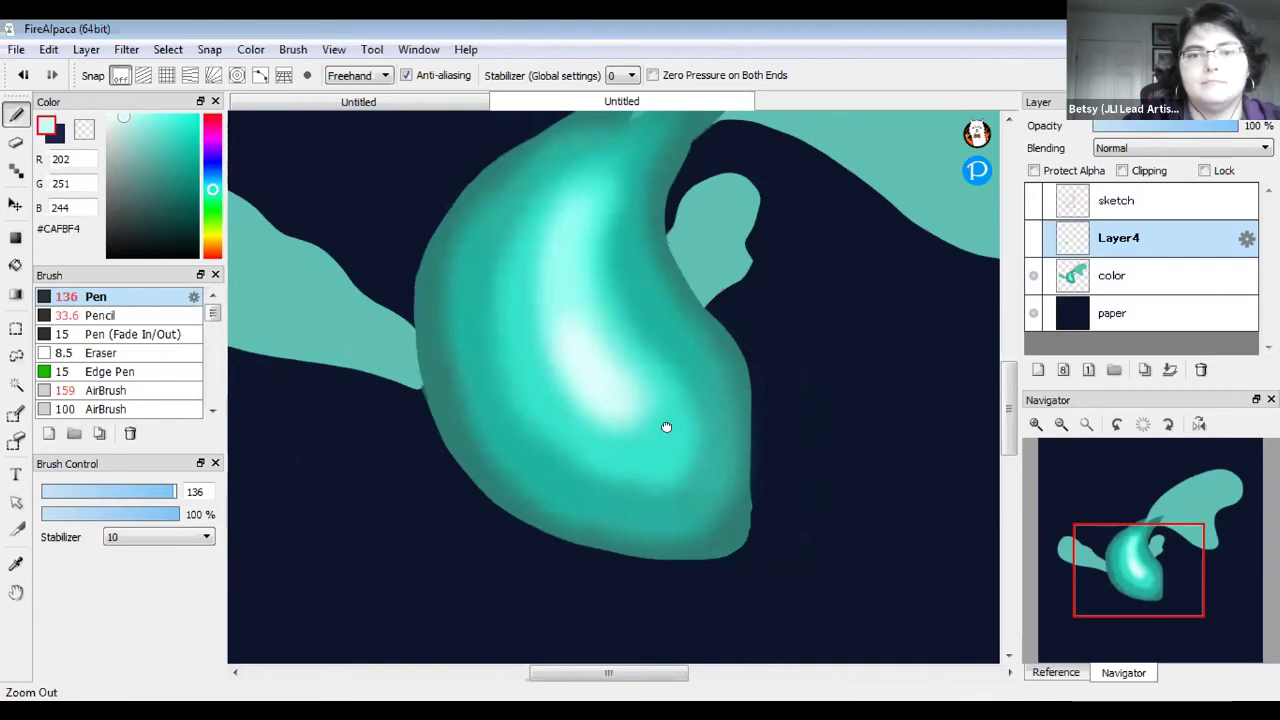
drag(666, 429, 651, 435)
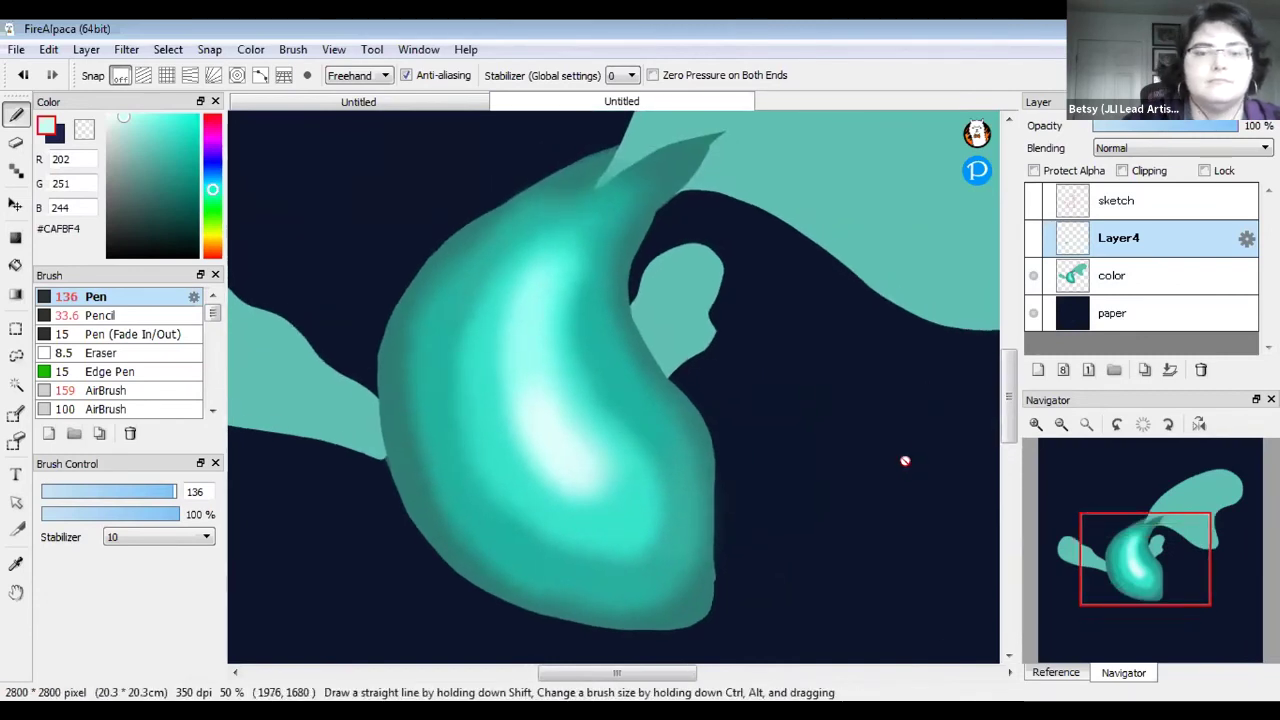
drag(673, 496, 866, 580)
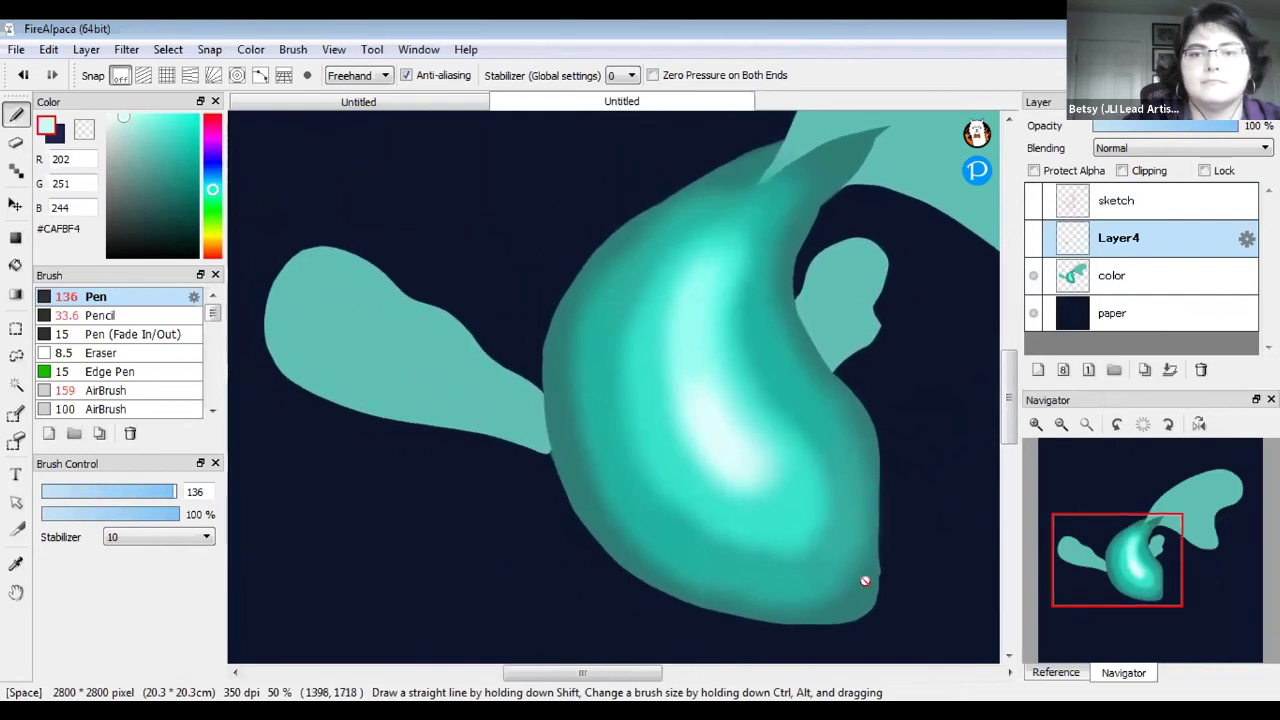
click(1129, 281)
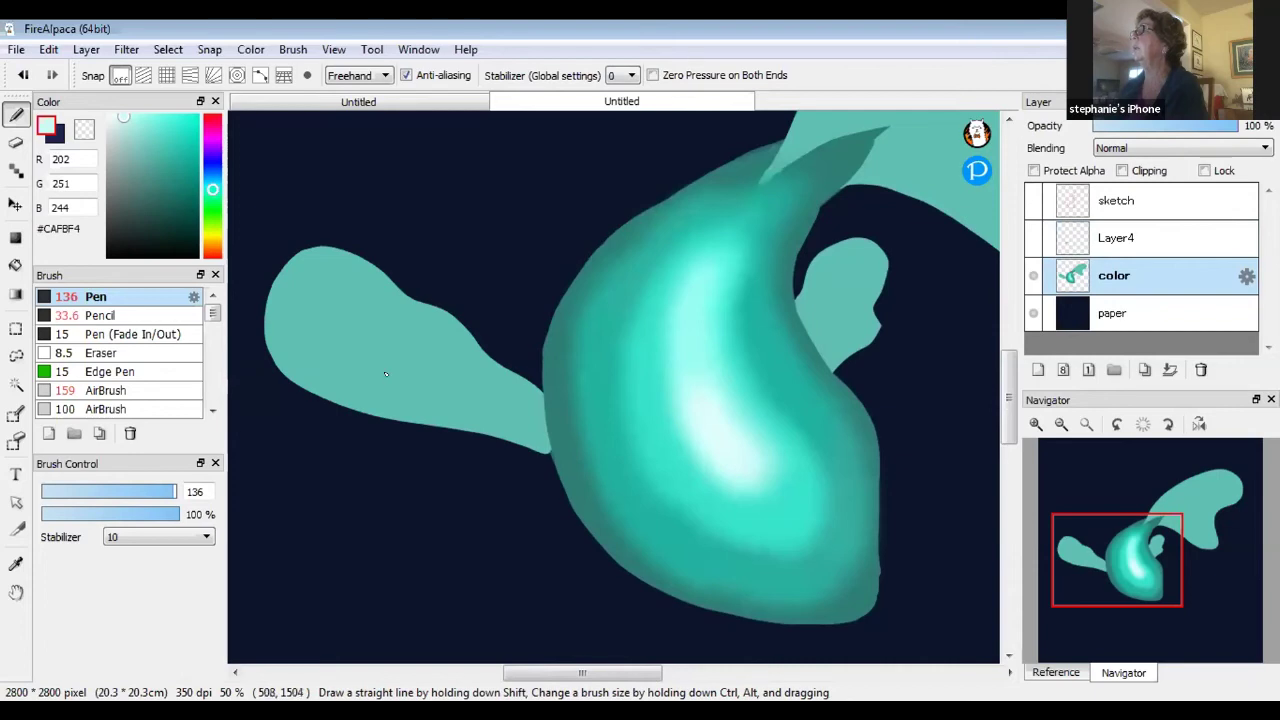
Try dark teal #138070 and bright teals #4AFFE6 and #66FFEA, and sample #60C1B3 from the fish's left fin as the drawing color
click(160, 187)
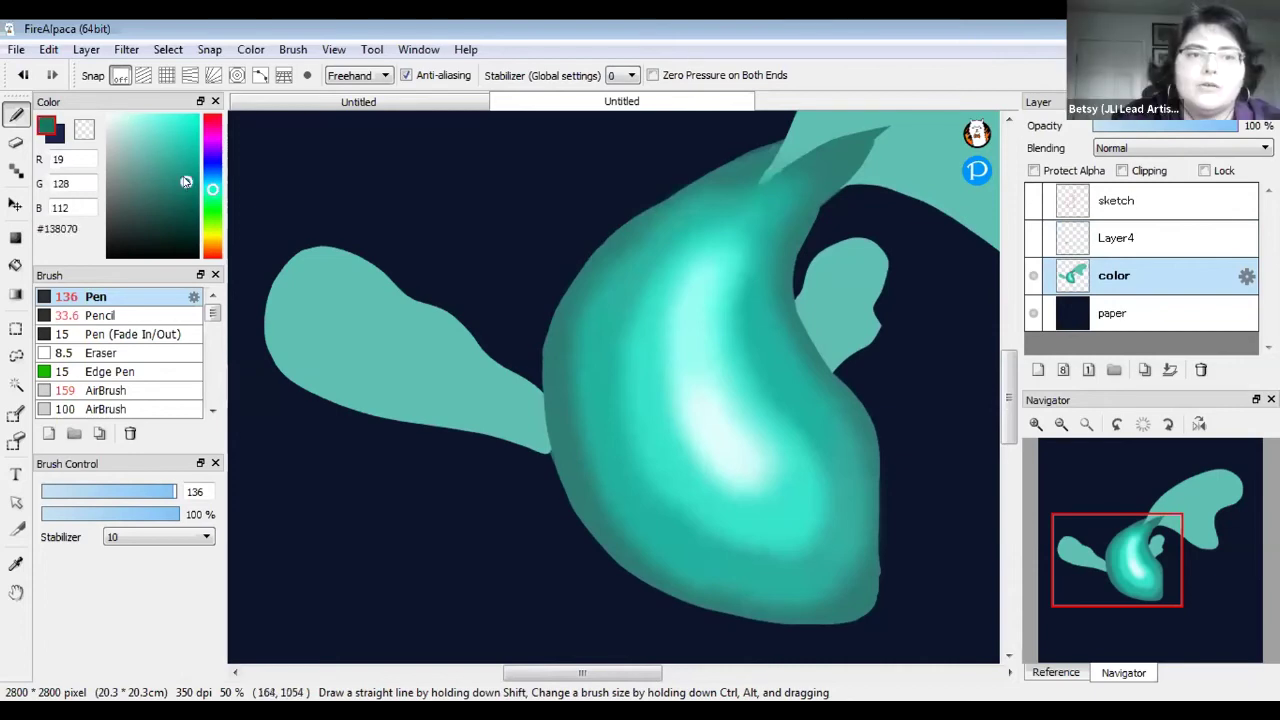
drag(155, 256, 139, 101)
drag(138, 160, 172, 112)
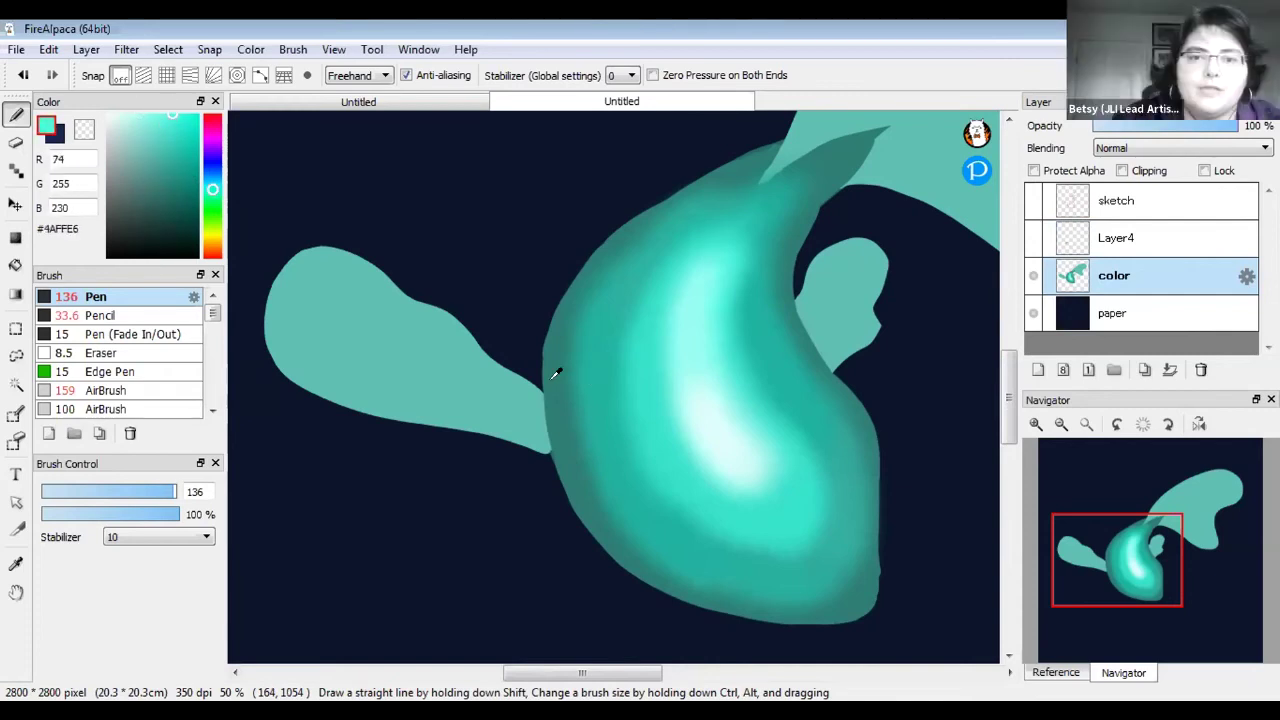
click(165, 188)
drag(165, 188, 161, 114)
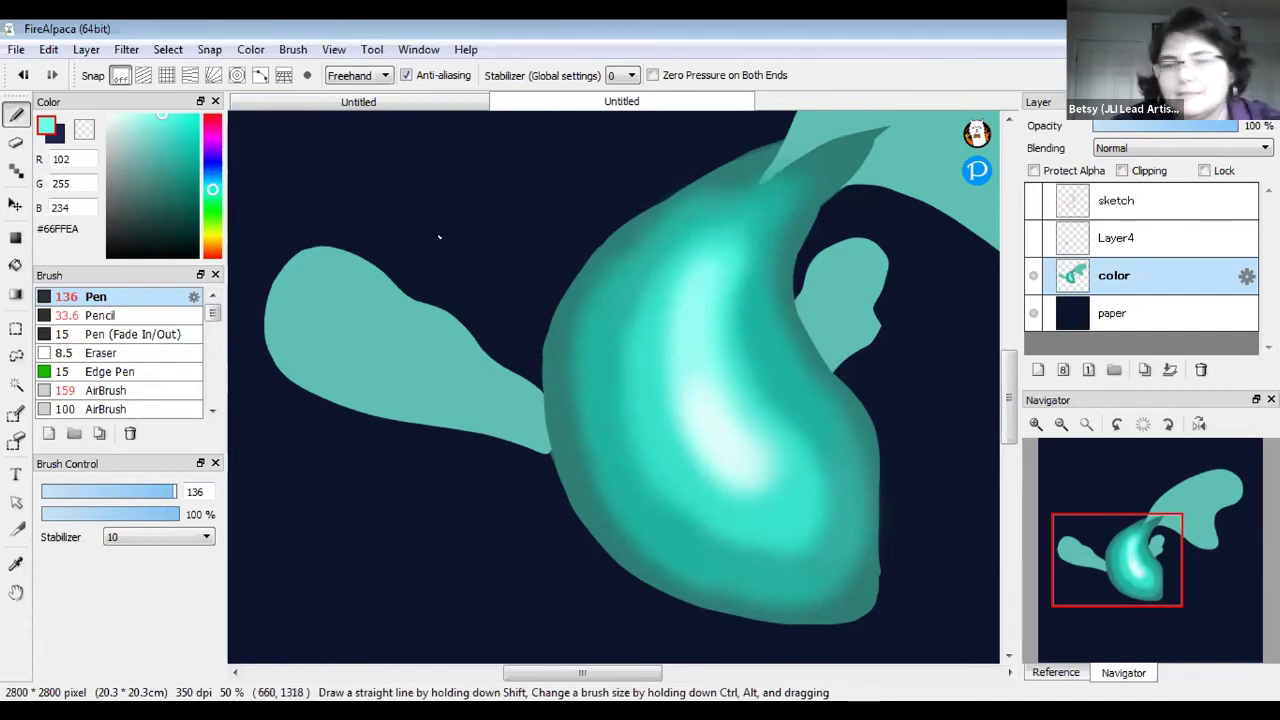
alt+click(367, 316)
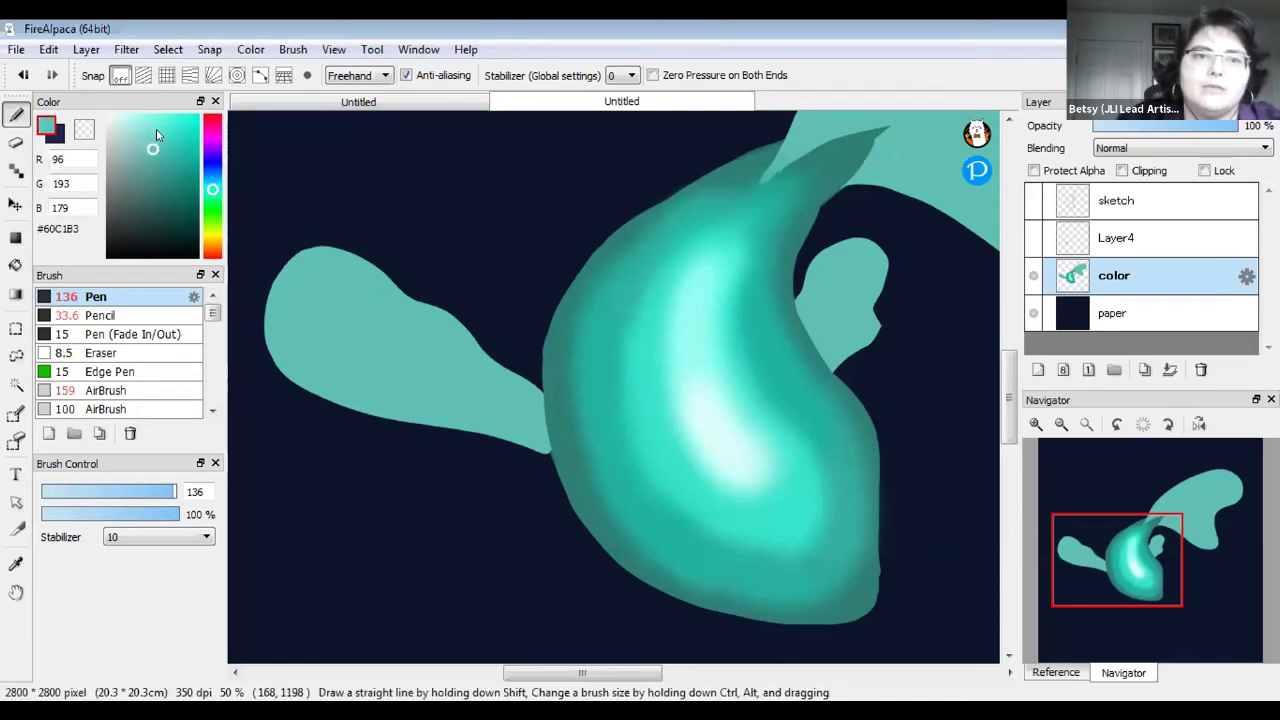
Airbrush the inside of the fish's left fin in lighter teal #79F2E1 with the 159-size AirBrush, leaving a darker rim
drag(153, 129, 152, 121)
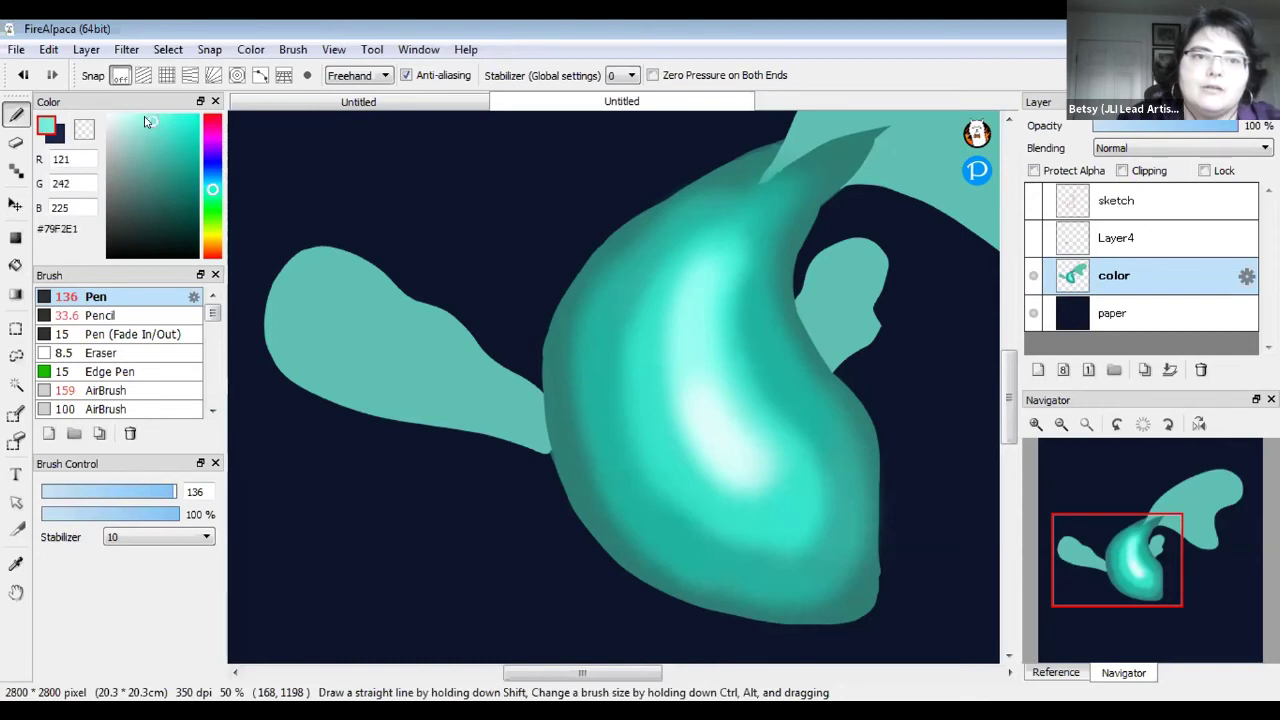
drag(322, 272, 340, 338)
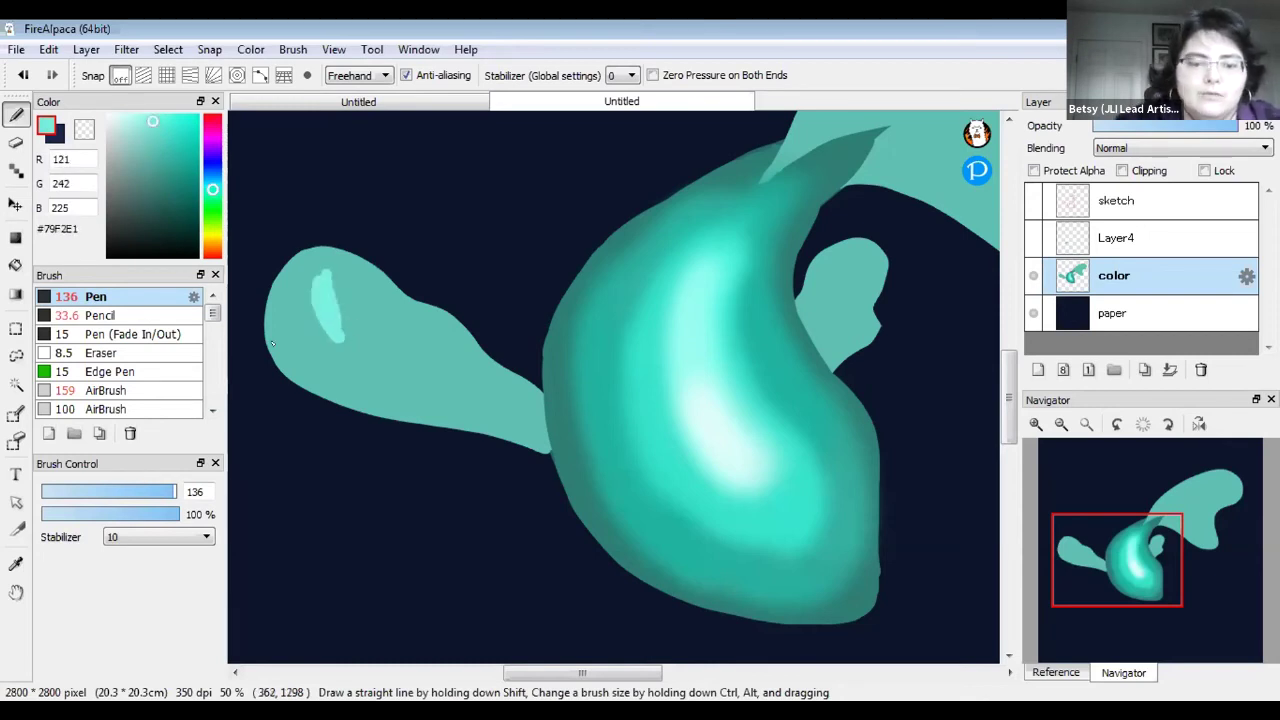
key(ctrl+z)
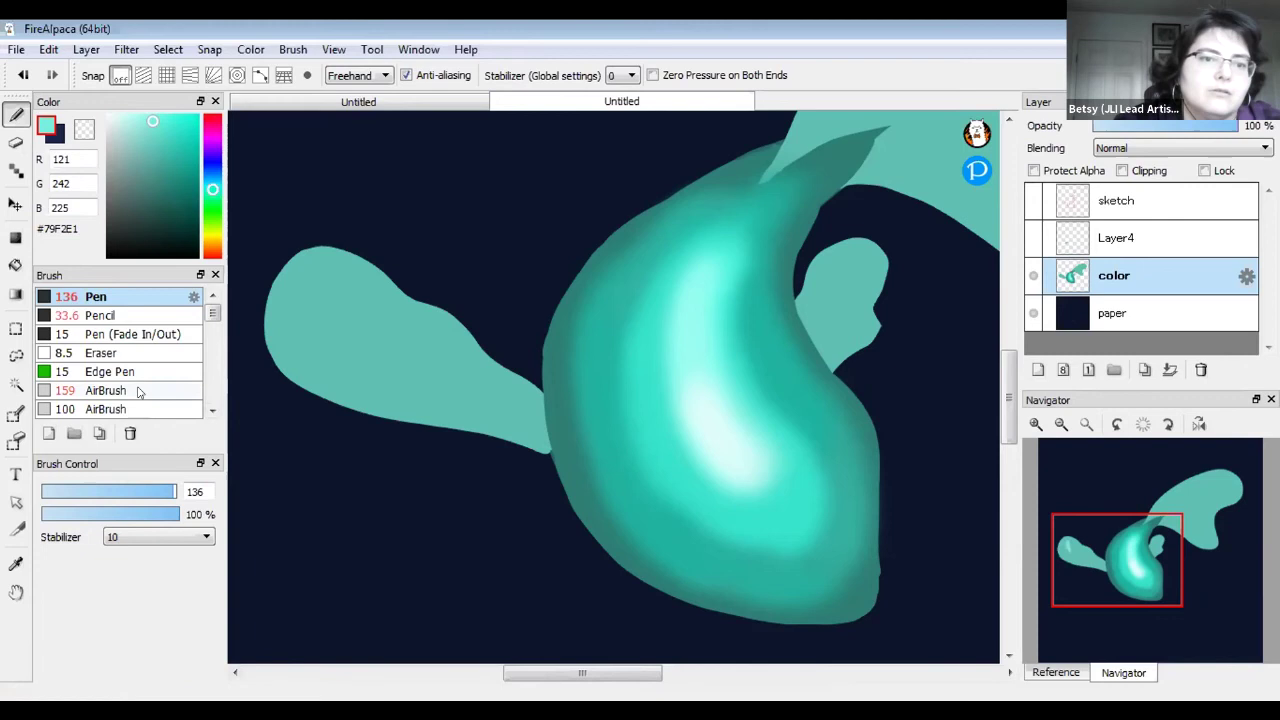
click(138, 391)
mouse_move(320, 282)
mouse_down()
mouse_move(334, 321)
mouse_move(321, 323)
mouse_move(348, 319)
mouse_move(413, 385)
mouse_move(436, 371)
mouse_move(391, 327)
mouse_move(520, 414)
mouse_up()
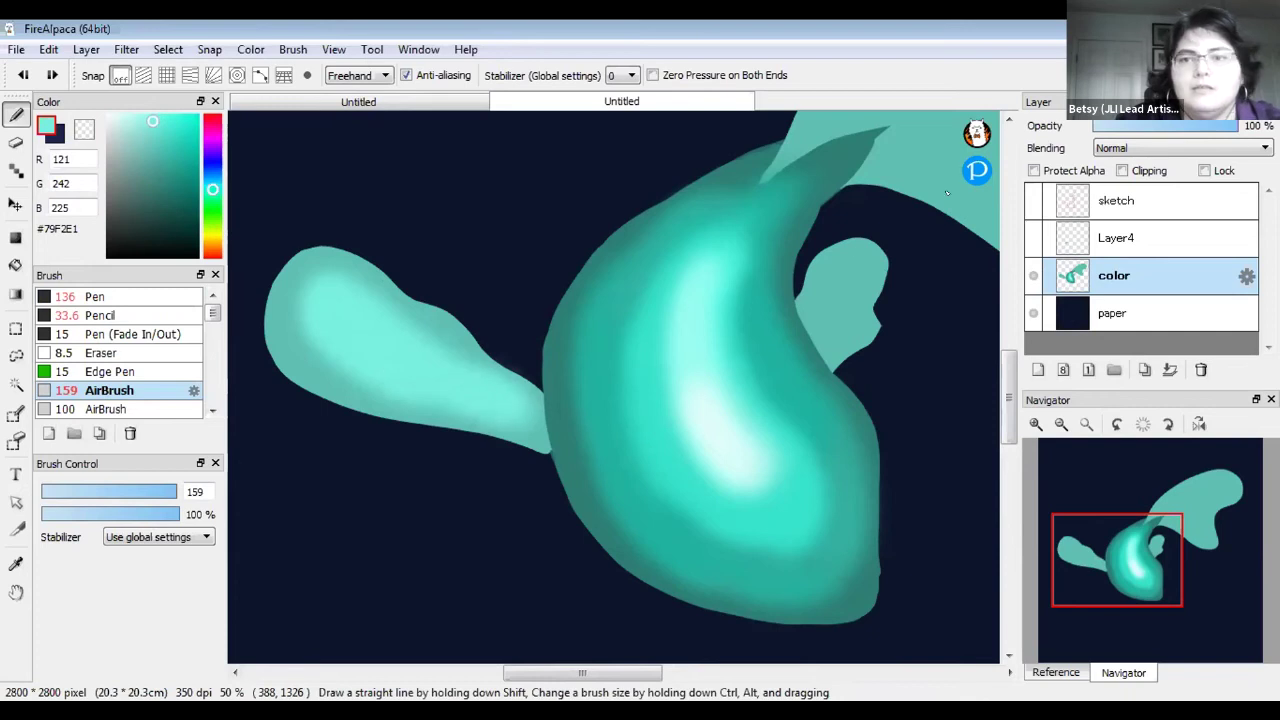
Enable Protect Alpha on the color layer and airbrush a pale #B8FFF5 highlight along the left fin toward the body
click(1033, 171)
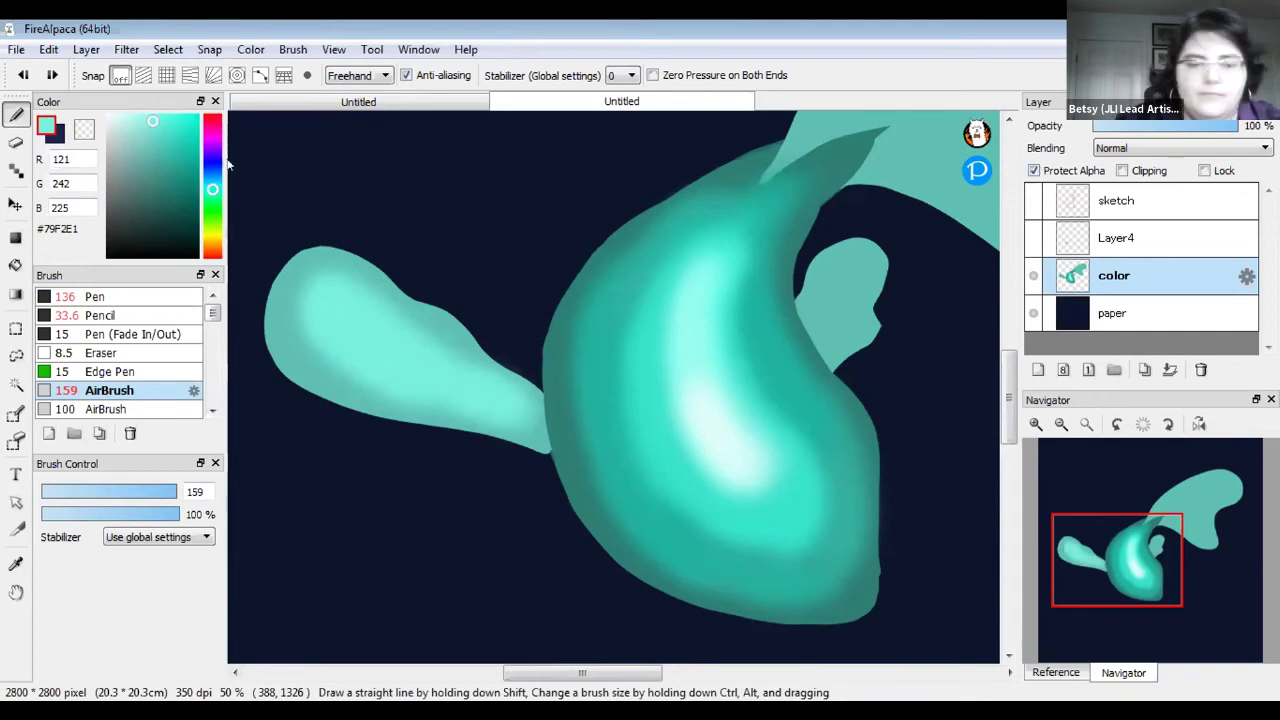
click(150, 118)
click(132, 116)
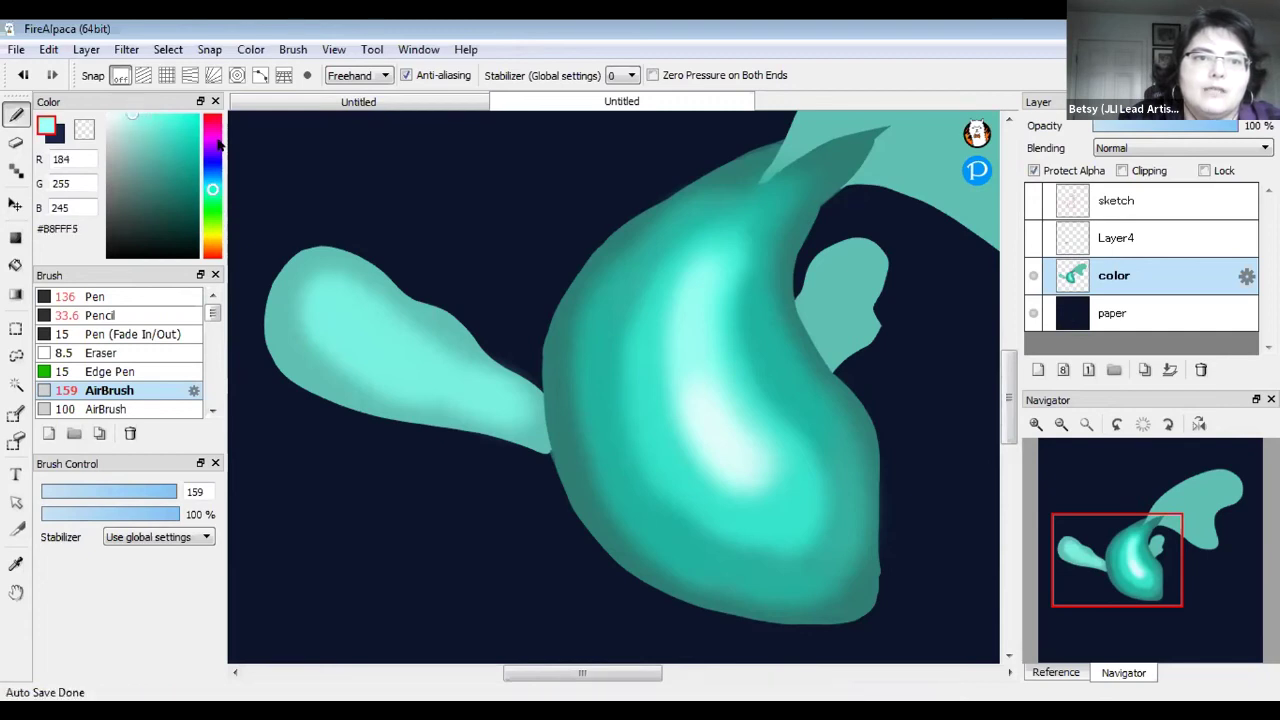
mouse_move(405, 360)
mouse_down()
mouse_move(363, 328)
mouse_move(480, 383)
mouse_up()
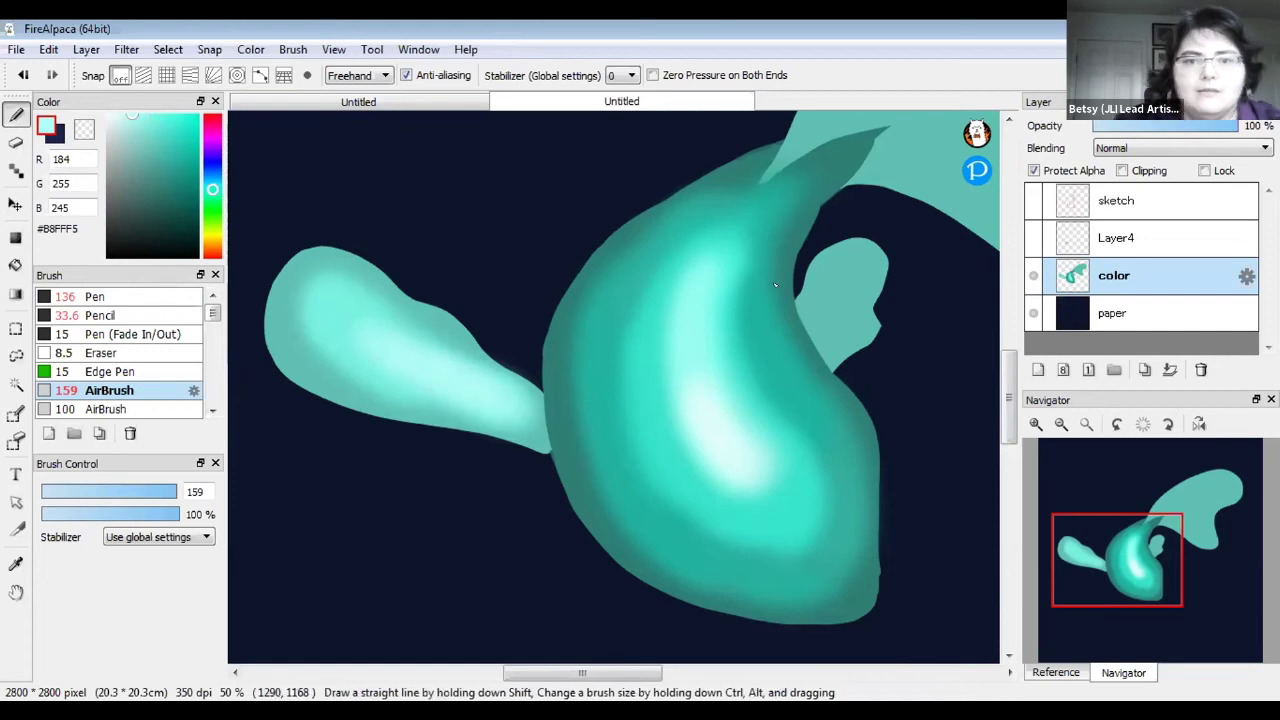
Airbrush the small fin behind the body in bright teal #5FEFDB with a pale #D9FFF9 highlight at its center
drag(806, 303, 729, 375)
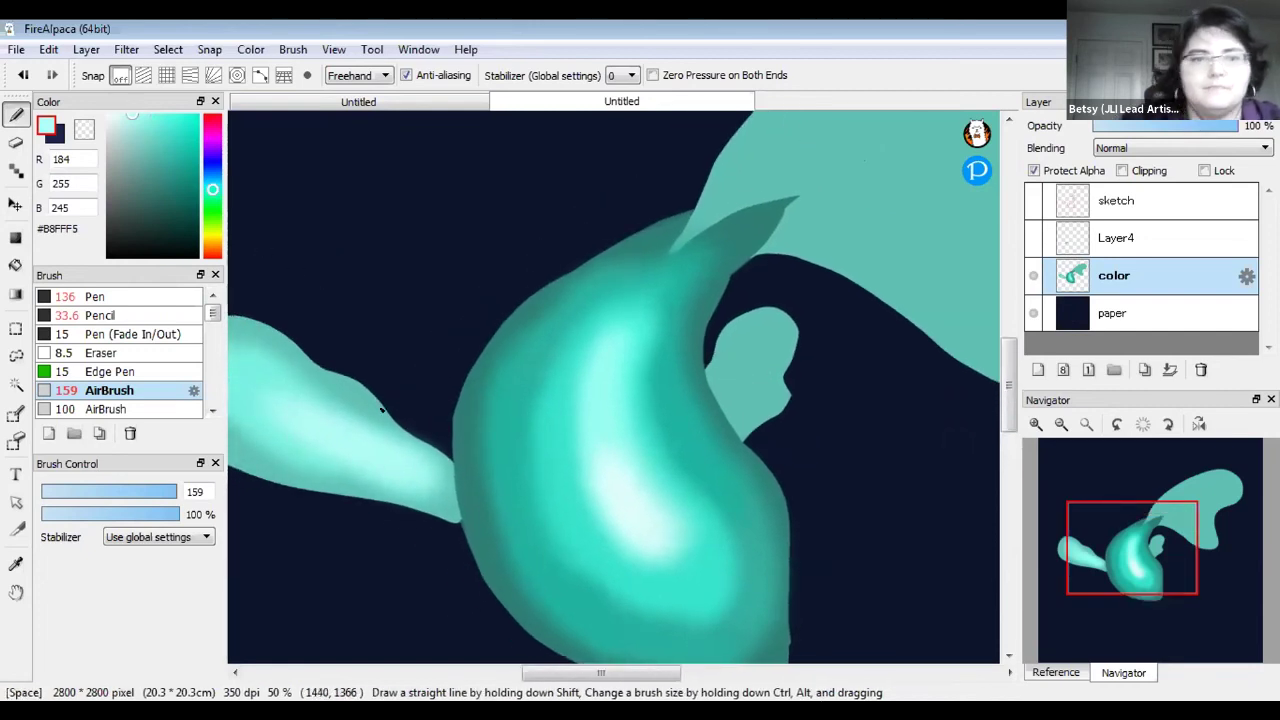
click(162, 122)
mouse_move(738, 370)
mouse_down()
mouse_move(736, 387)
mouse_move(748, 366)
mouse_move(744, 385)
mouse_up()
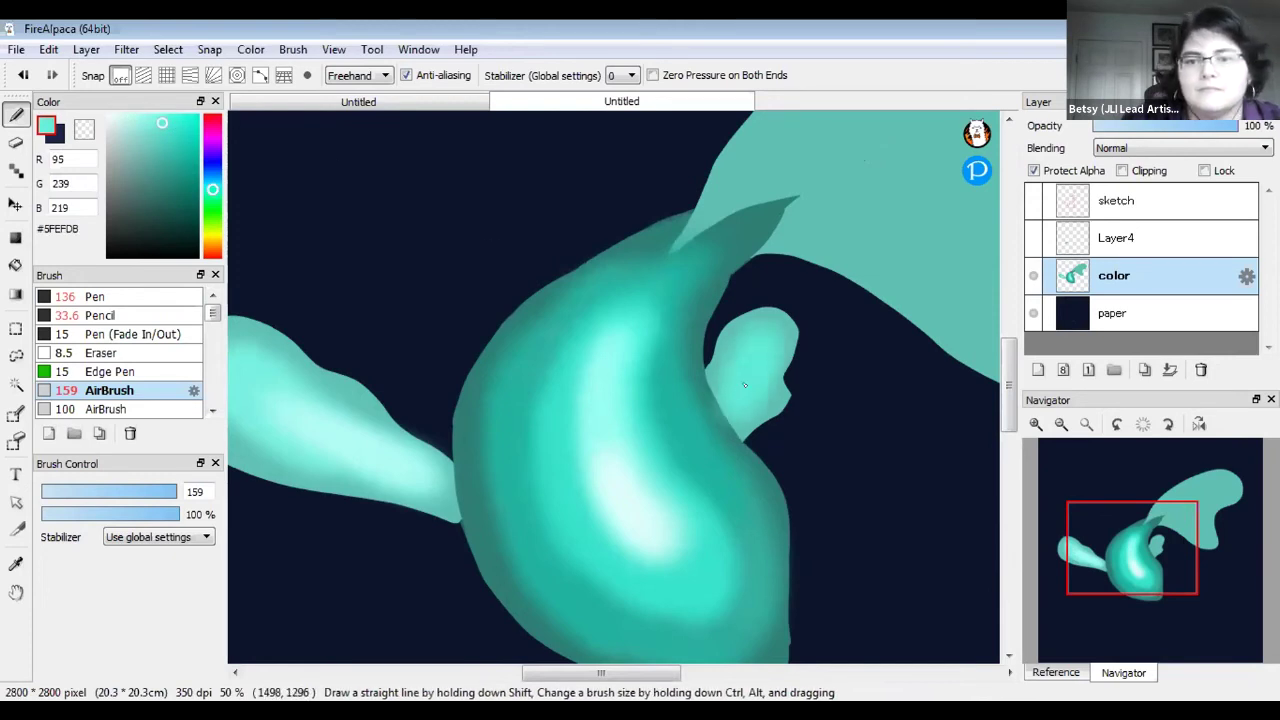
click(121, 114)
mouse_move(743, 371)
mouse_down()
mouse_move(724, 410)
mouse_move(742, 381)
mouse_up()
Sample the tail fin's base teal, lighten it to #6CE7D6, and airbrush the tail's interior, leaving the base color around the edge
drag(817, 334, 692, 405)
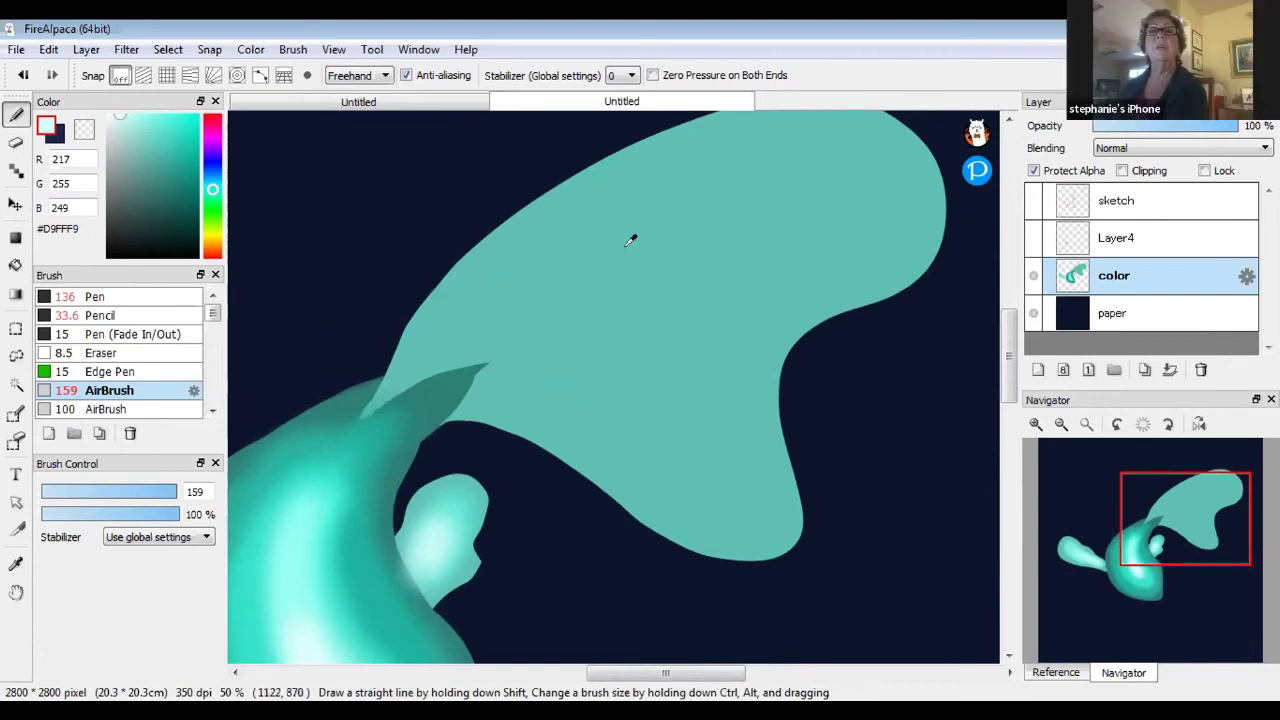
alt+click(663, 207)
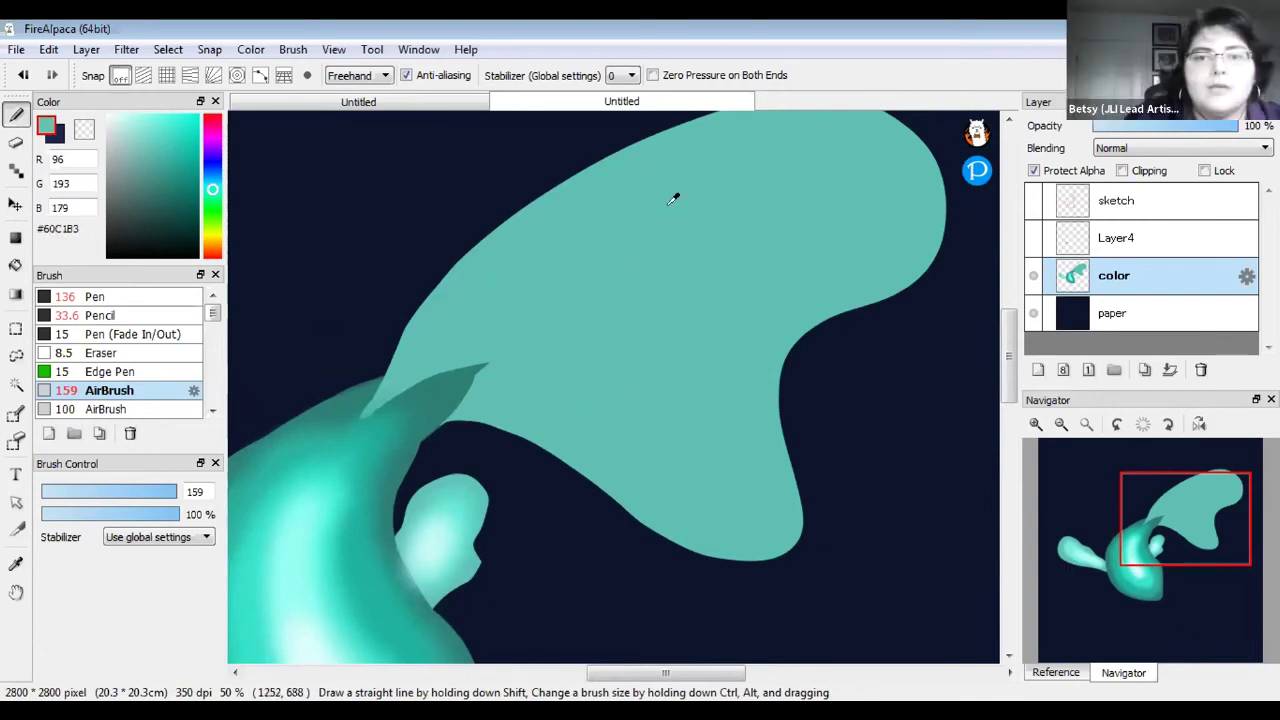
drag(144, 150, 155, 129)
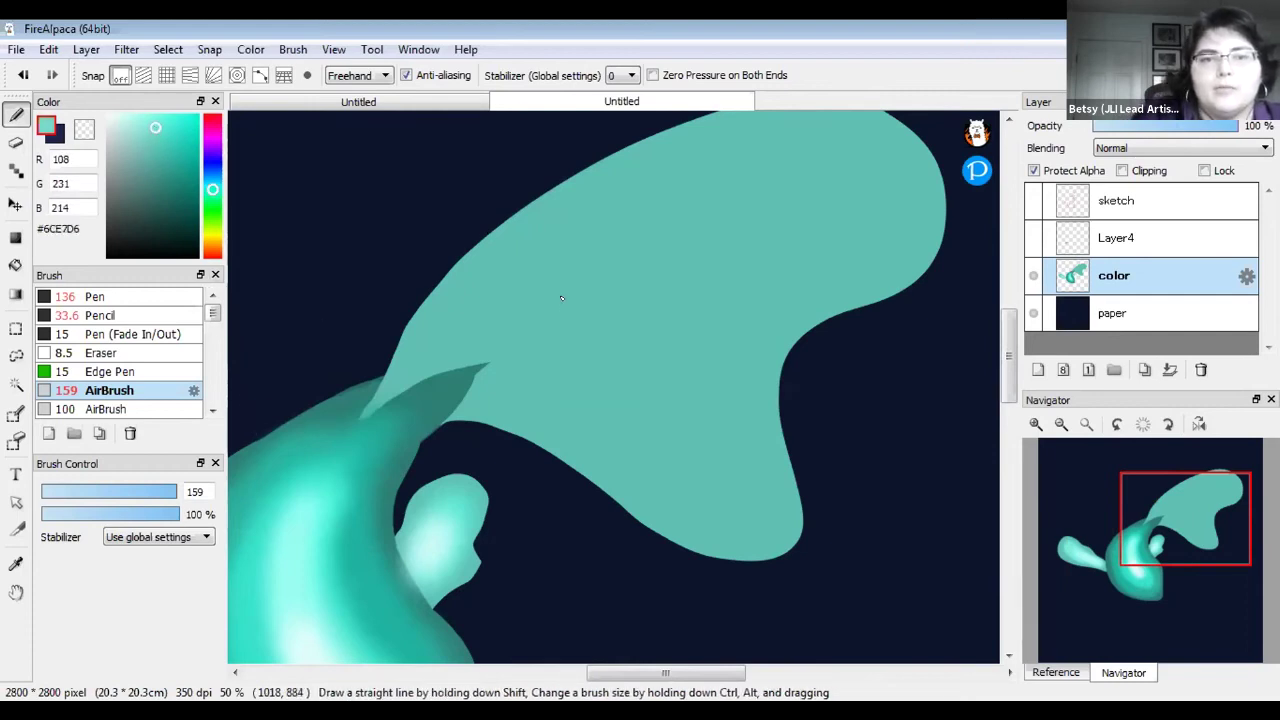
mouse_move(518, 326)
mouse_down()
mouse_move(600, 265)
mouse_move(709, 218)
mouse_move(555, 283)
mouse_move(856, 165)
mouse_move(649, 251)
mouse_move(885, 203)
mouse_move(541, 320)
mouse_move(600, 292)
mouse_move(516, 309)
mouse_move(666, 321)
mouse_move(544, 341)
mouse_move(635, 386)
mouse_move(755, 490)
mouse_move(707, 487)
mouse_move(514, 354)
mouse_move(591, 402)
mouse_move(455, 352)
mouse_move(712, 222)
mouse_move(756, 266)
mouse_move(663, 320)
mouse_move(725, 285)
mouse_move(694, 404)
mouse_move(729, 487)
mouse_move(734, 431)
mouse_move(532, 357)
mouse_up()
drag(453, 339, 773, 184)
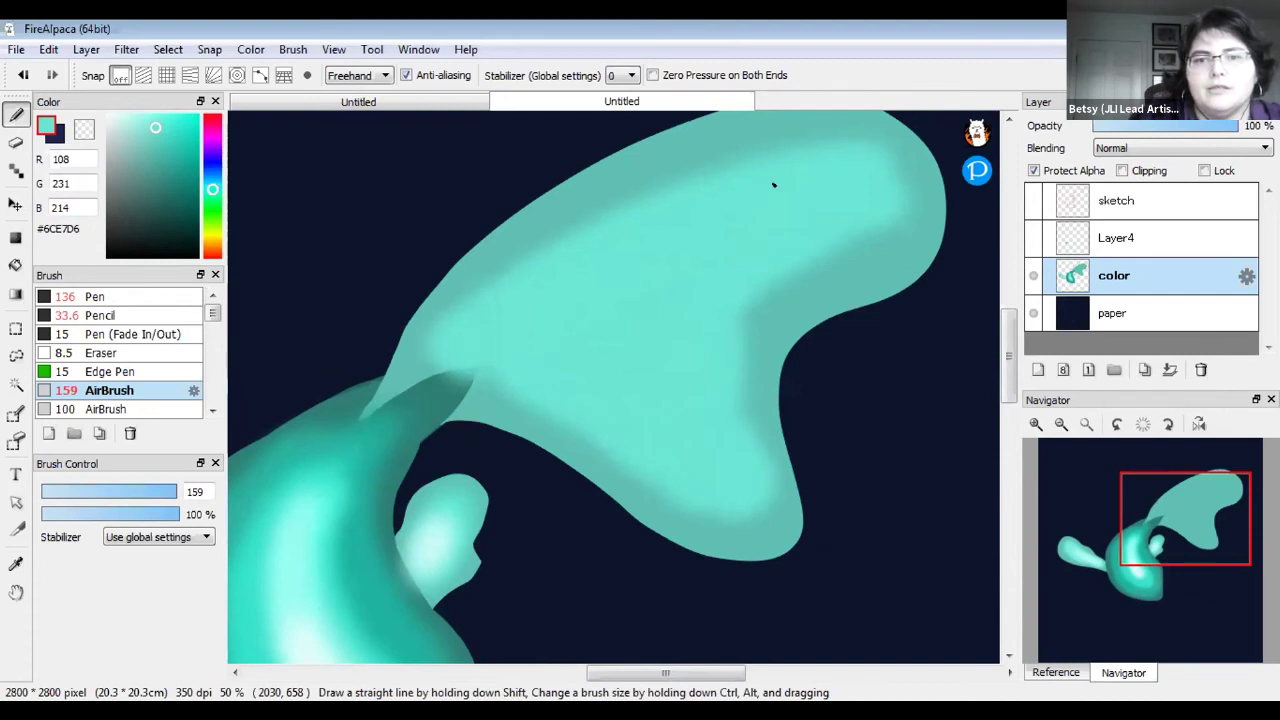
drag(760, 252, 780, 253)
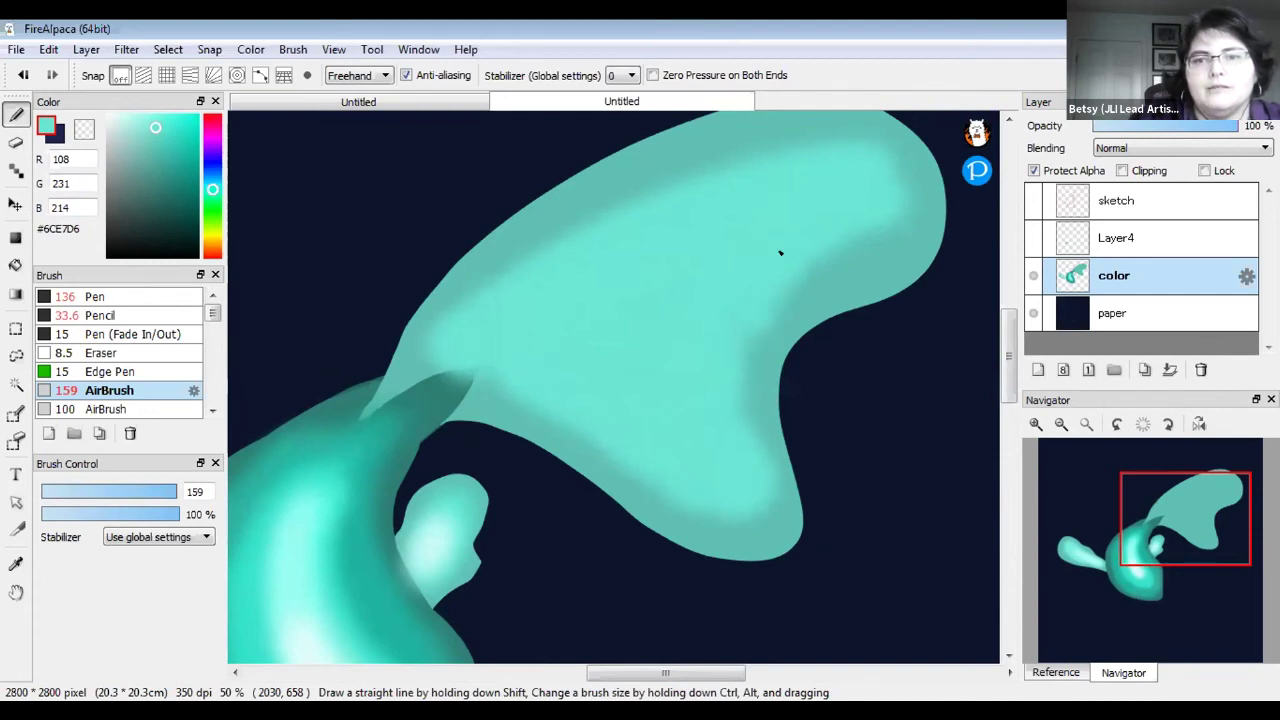
Airbrush a brighter teal area inside the tail fin and a pale #C5FFF7 highlight near its base
click(152, 115)
mouse_move(500, 335)
mouse_down()
mouse_move(624, 291)
mouse_move(660, 307)
mouse_move(667, 359)
mouse_move(727, 250)
mouse_move(652, 350)
mouse_move(679, 415)
mouse_move(498, 354)
mouse_move(602, 294)
mouse_up()
click(125, 114)
mouse_move(578, 313)
mouse_down()
mouse_move(623, 329)
mouse_move(529, 356)
mouse_move(661, 283)
mouse_move(564, 351)
mouse_move(651, 381)
mouse_move(666, 307)
mouse_up()
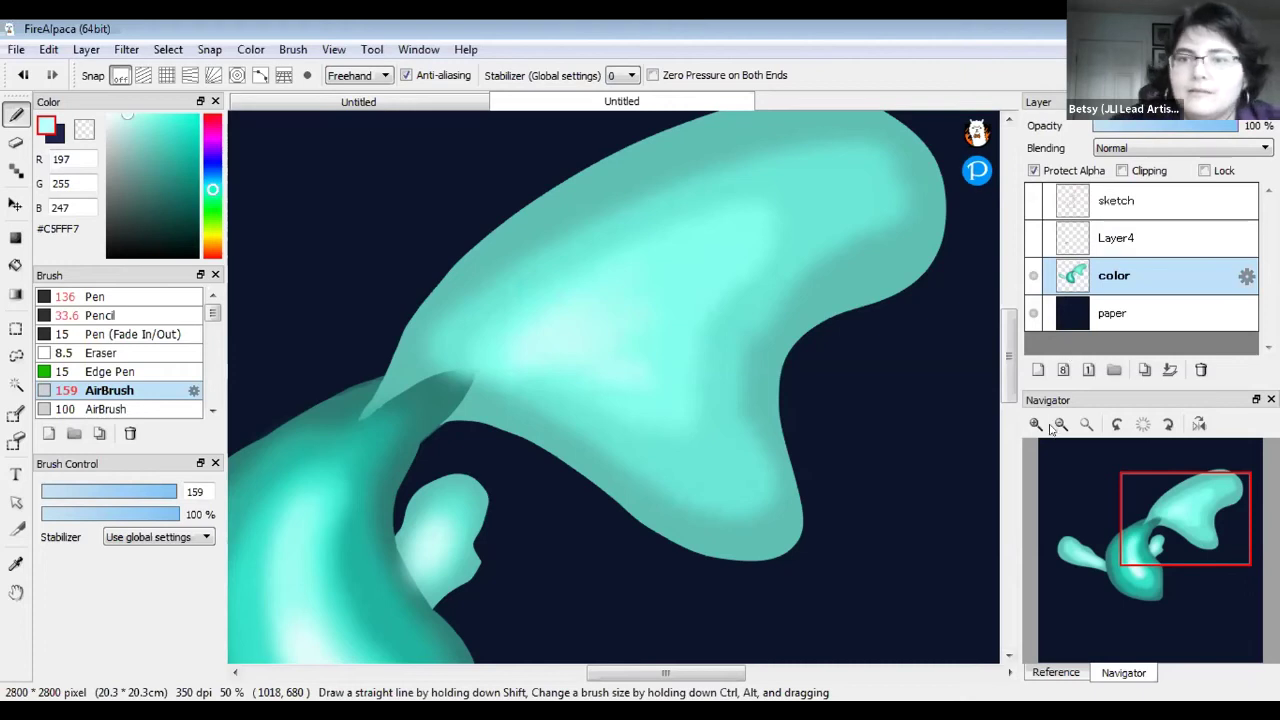
mouse_move(1050, 420)
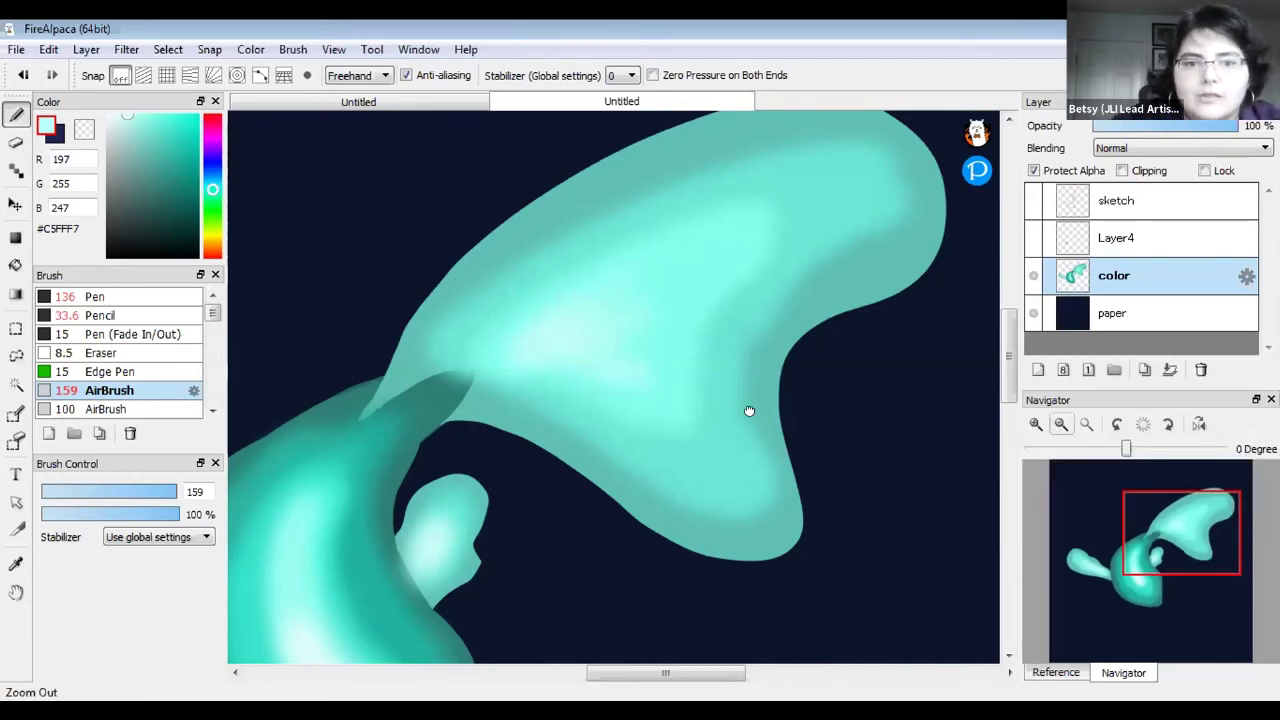
scroll(748, 409, down, 3)
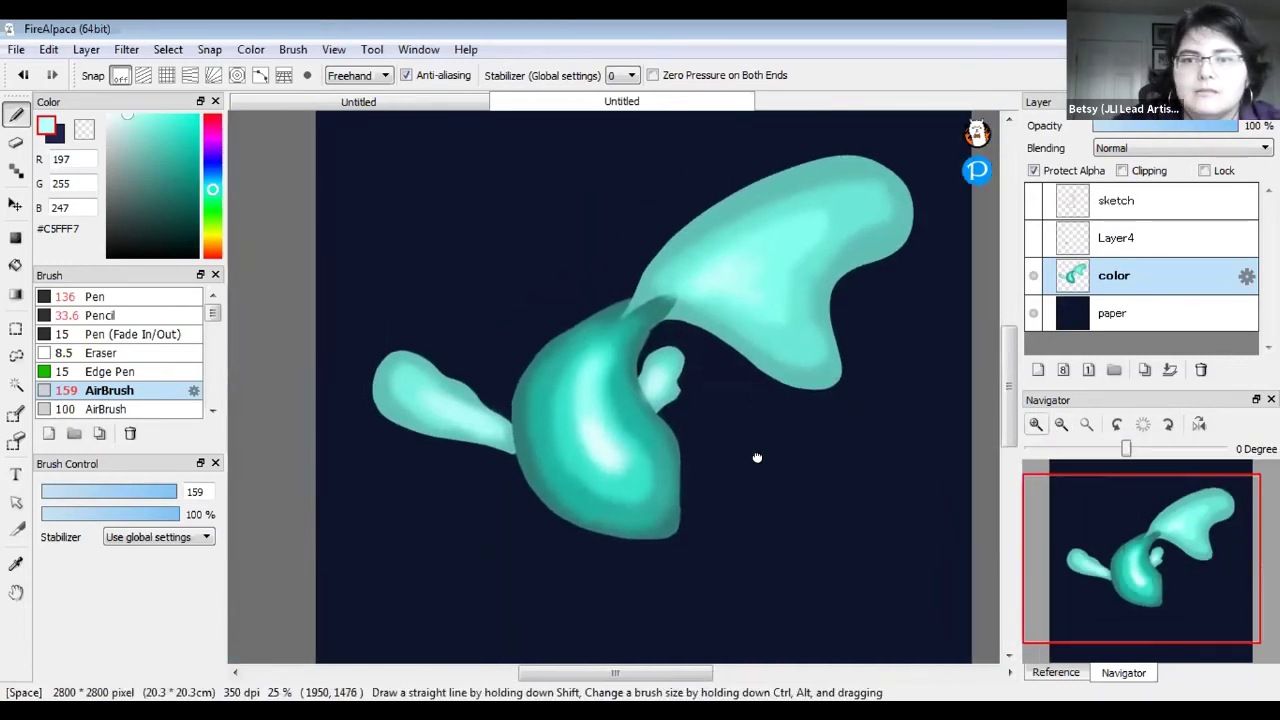
scroll(757, 457, up, 1)
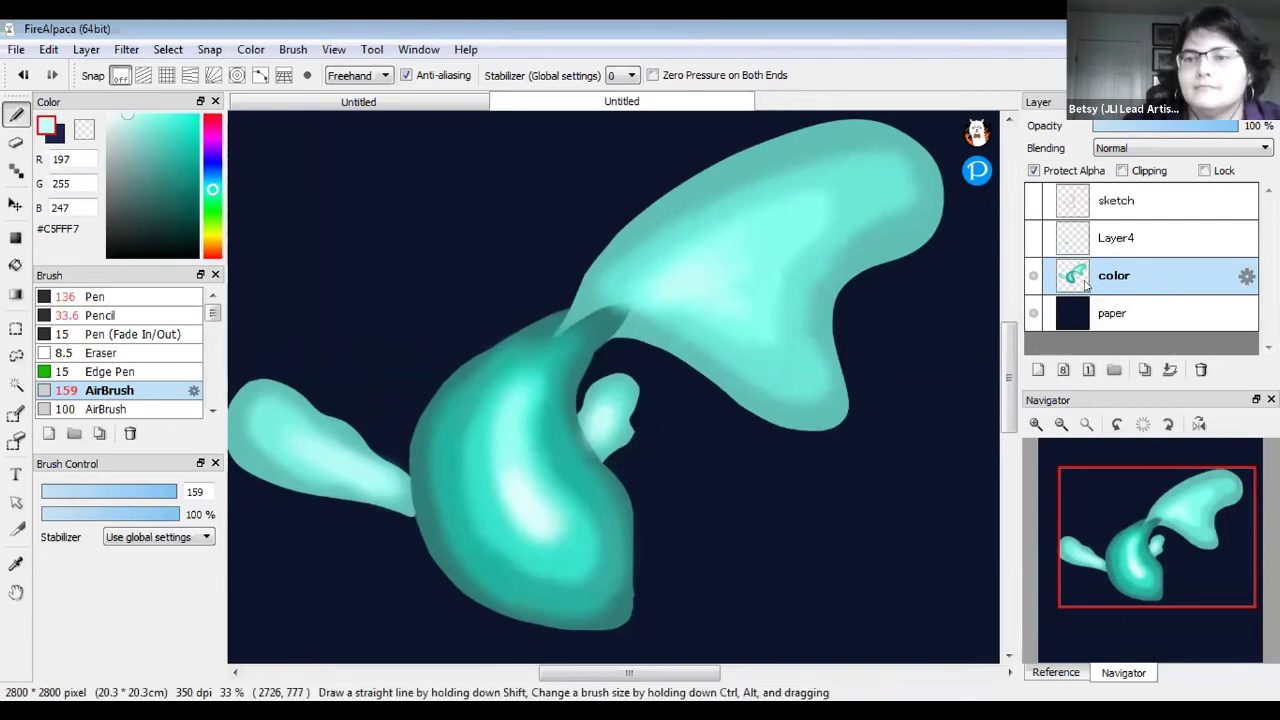
Draw a small oval eye on the fish's head with the 15-size Pen in dark #191B2F and fill it with near-black #07080A
key(x)
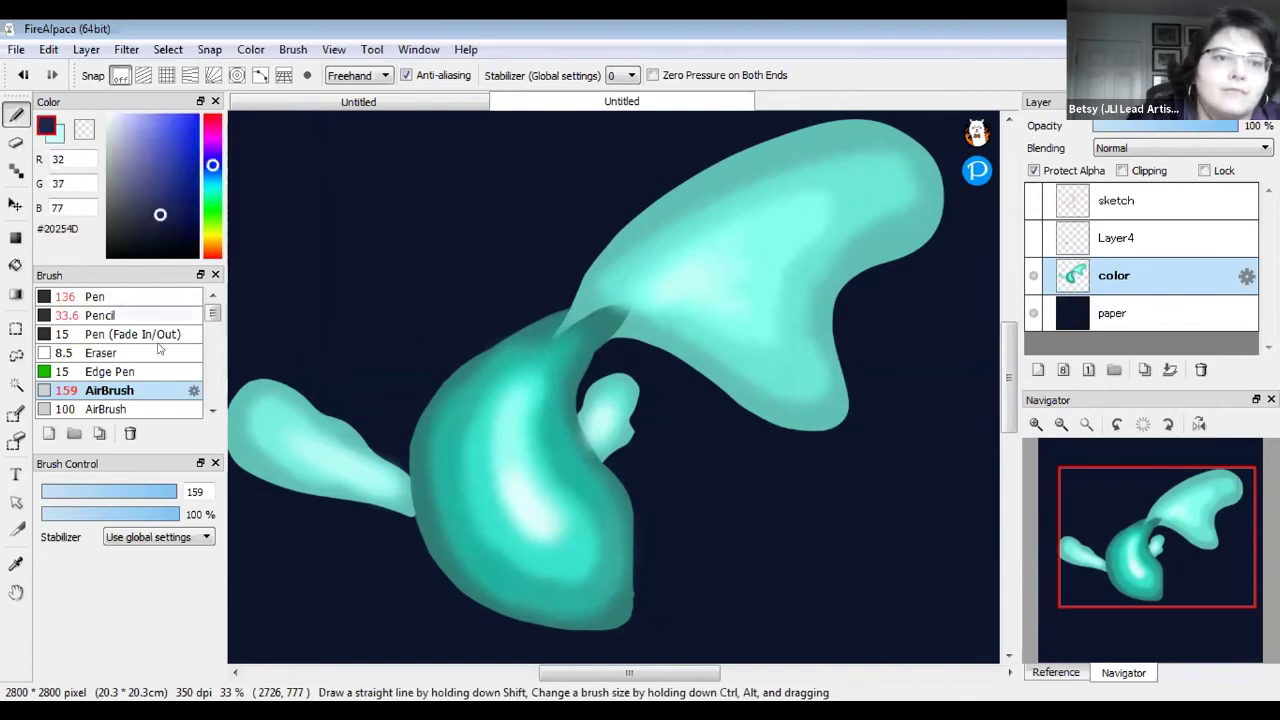
click(95, 296)
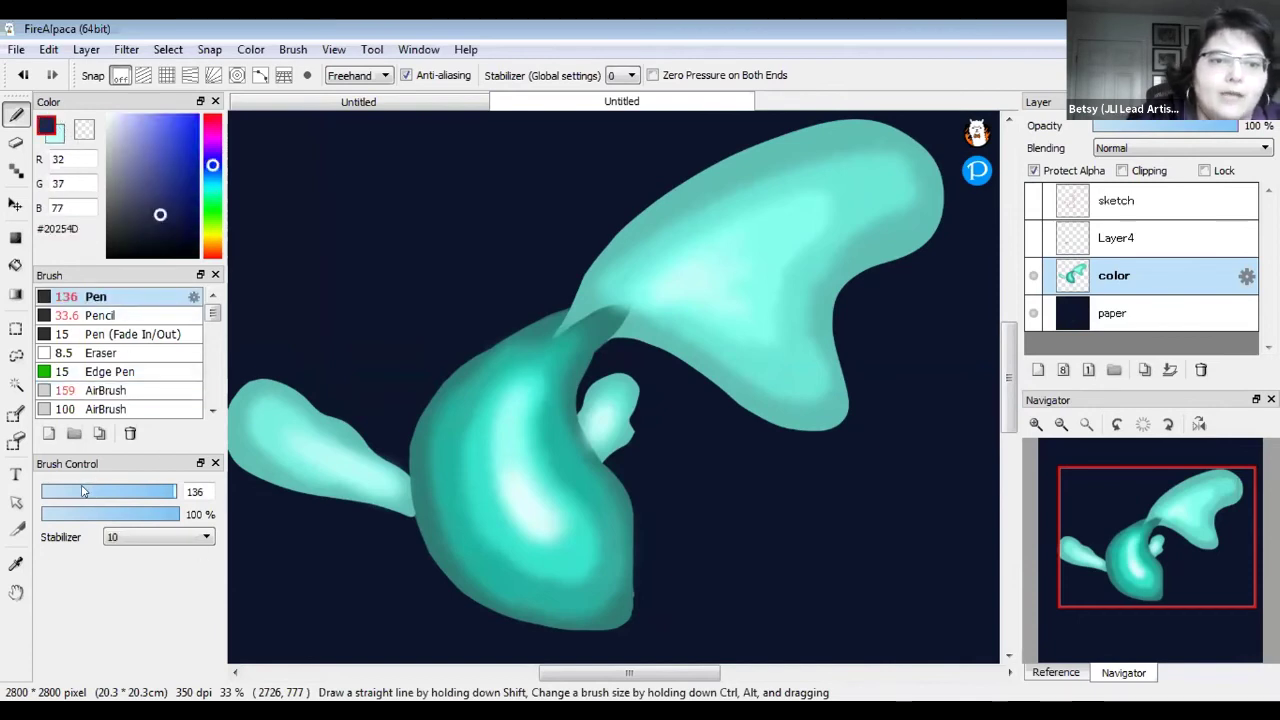
ctrl+alt+drag(530, 565, 505, 530)
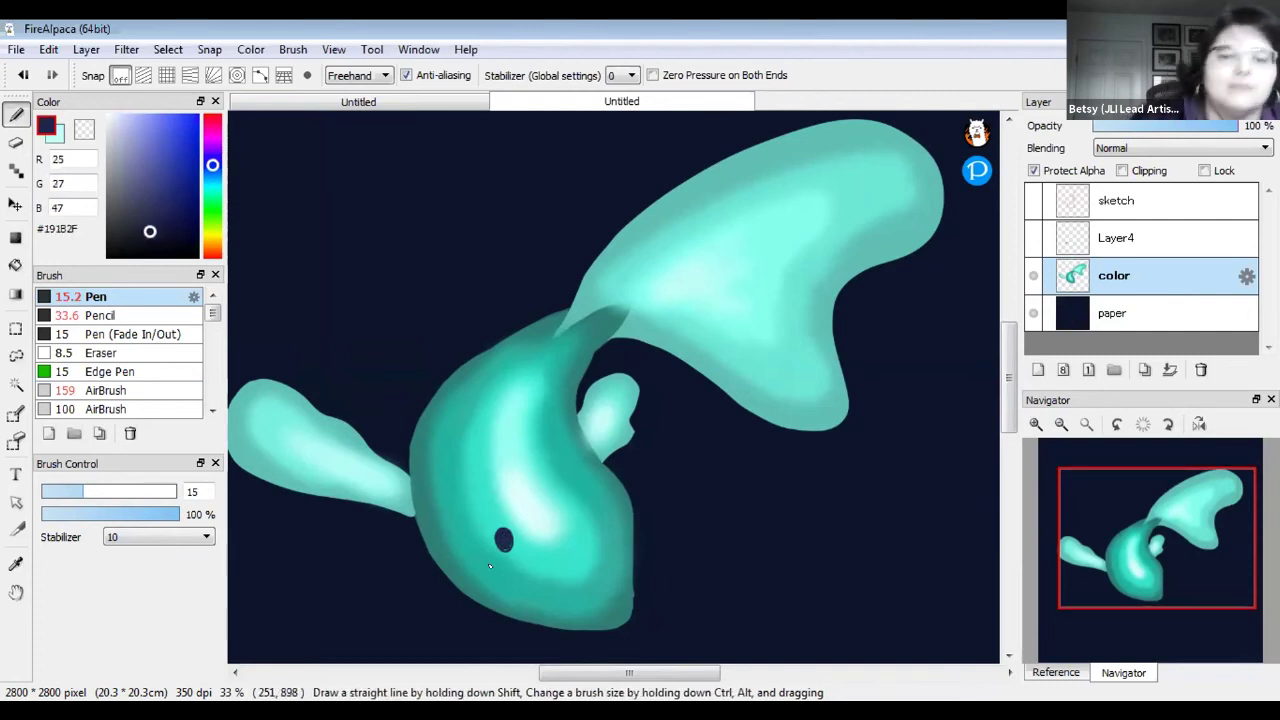
click(126, 252)
drag(503, 540, 502, 538)
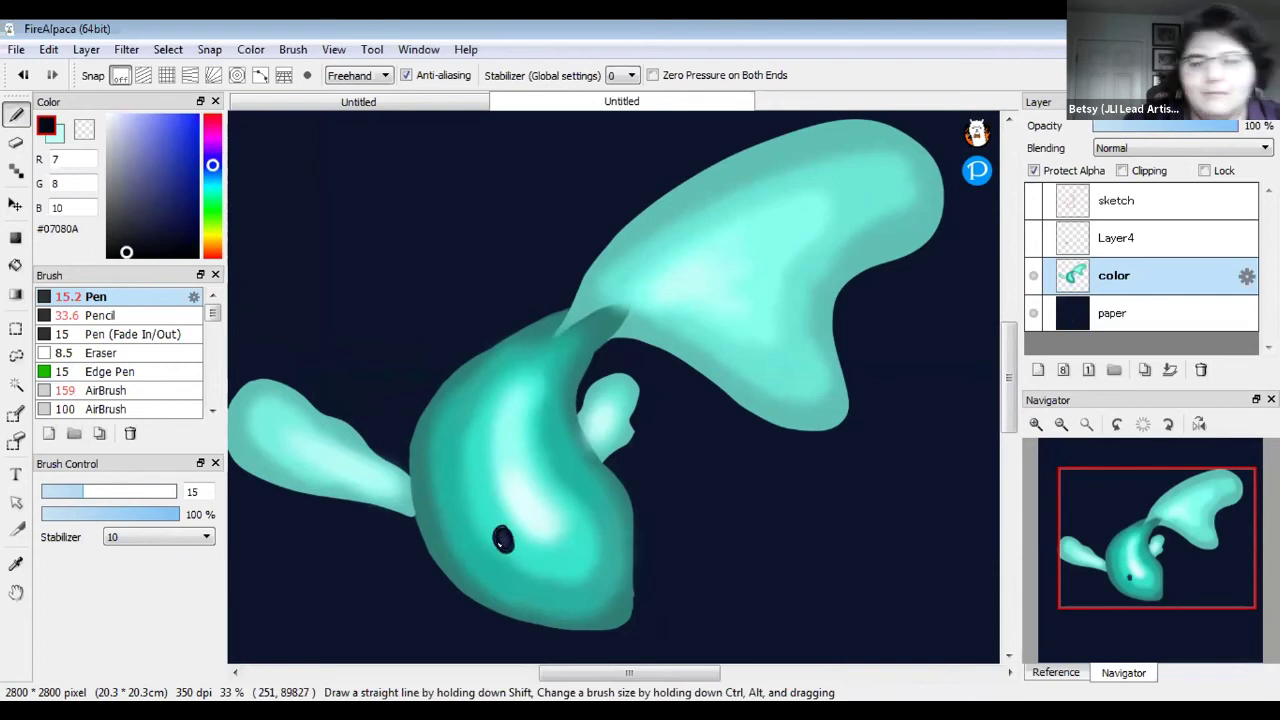
drag(497, 537, 512, 544)
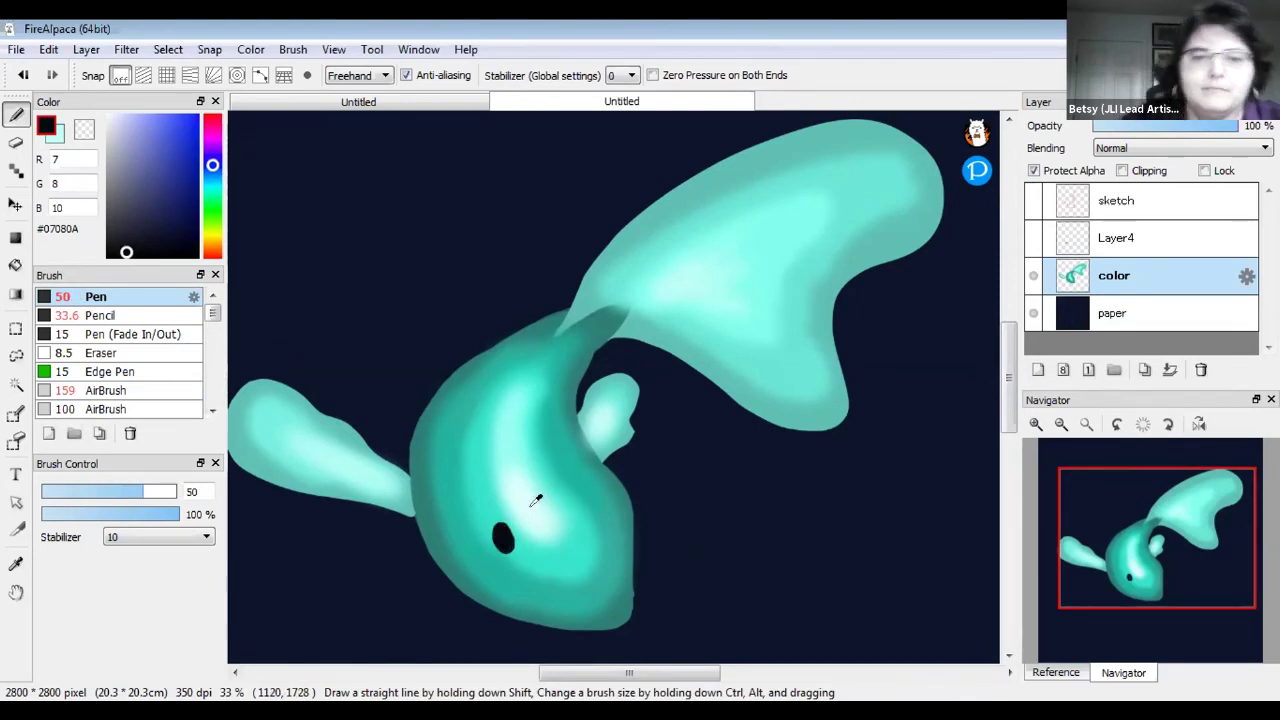
Sample #DCFEF8 from the body's highlight and dot a small light reflection onto the eye
alt+click(520, 500)
click(506, 537)
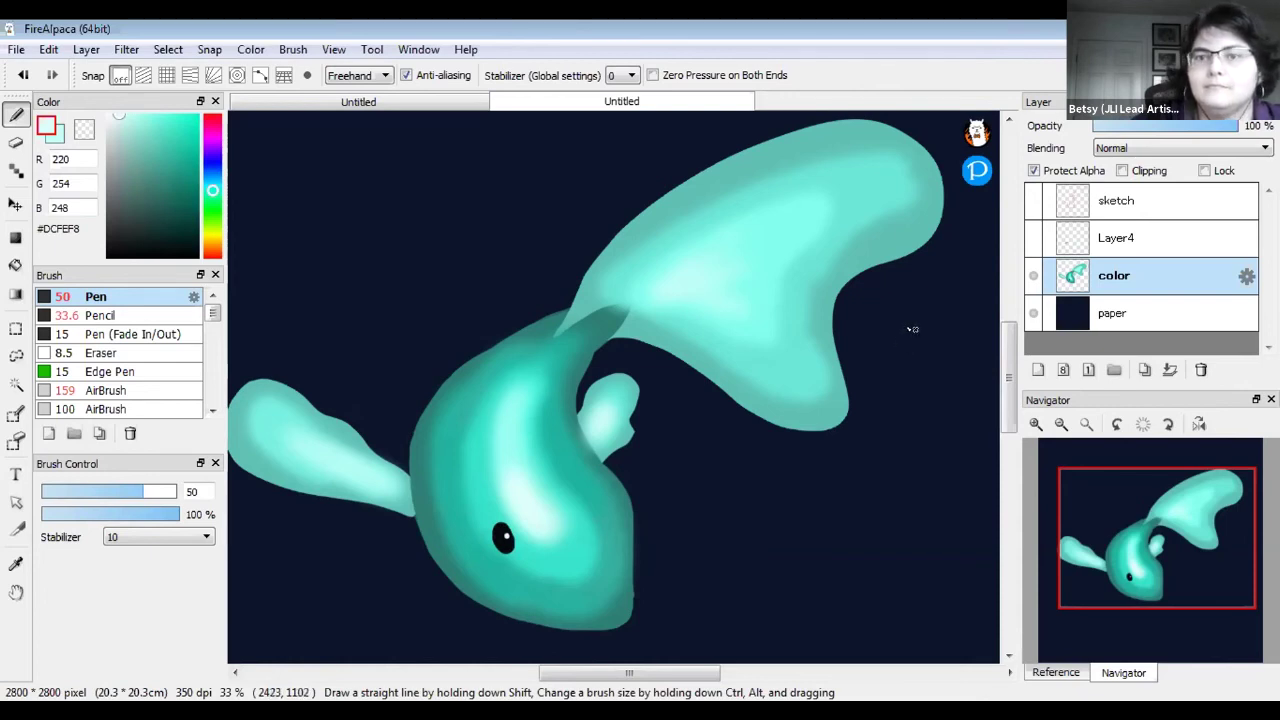
mouse_move(1058, 423)
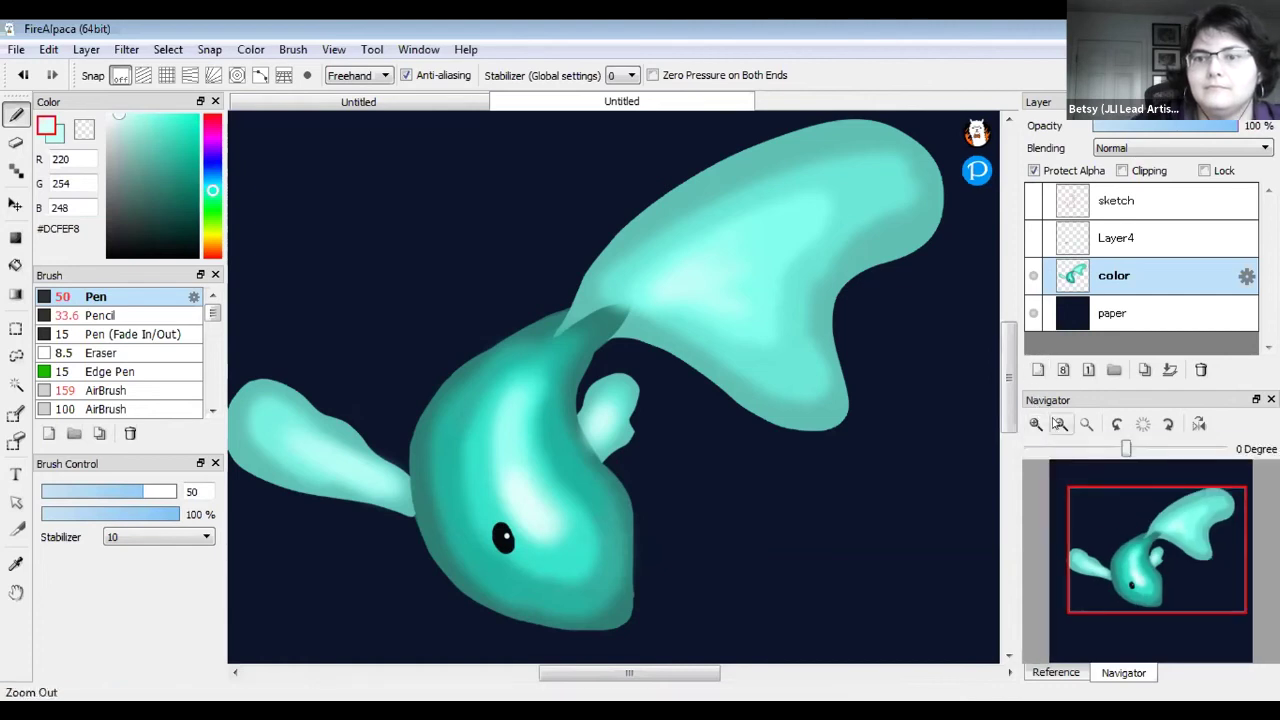
scroll(720, 478, down, 1)
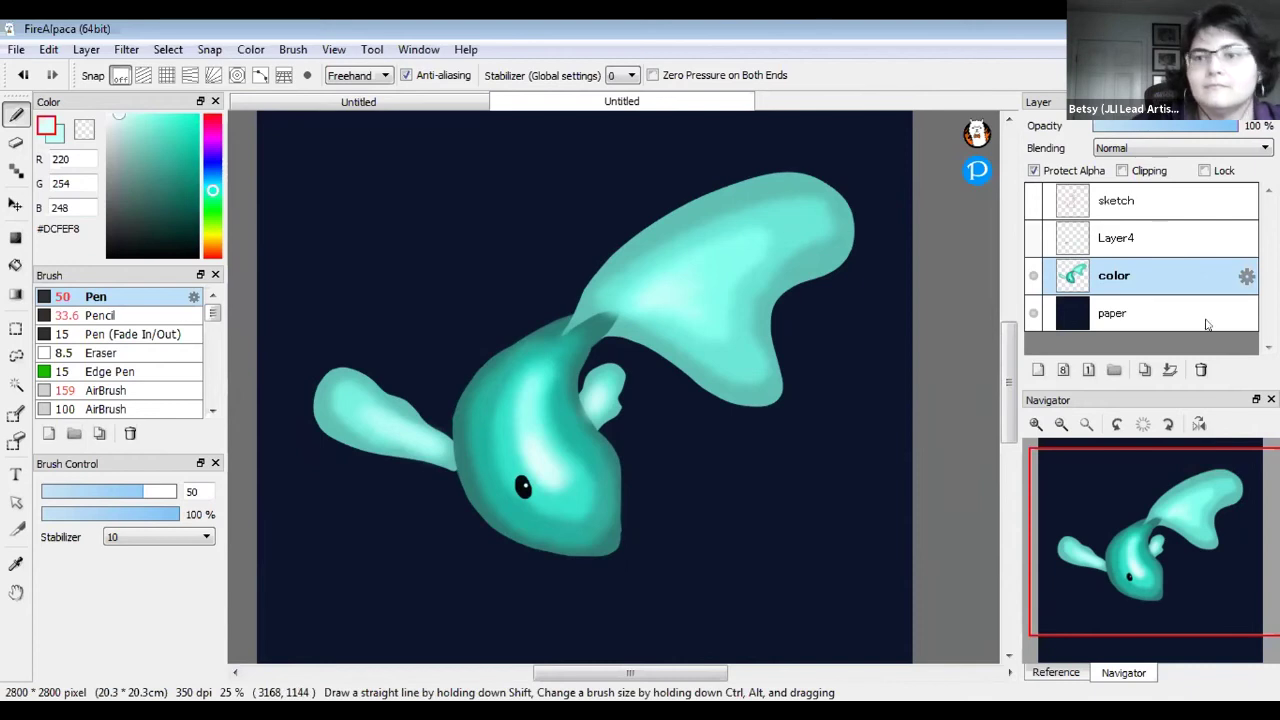
Delete Layer4 and the sketch layer
click(1190, 238)
click(1201, 369)
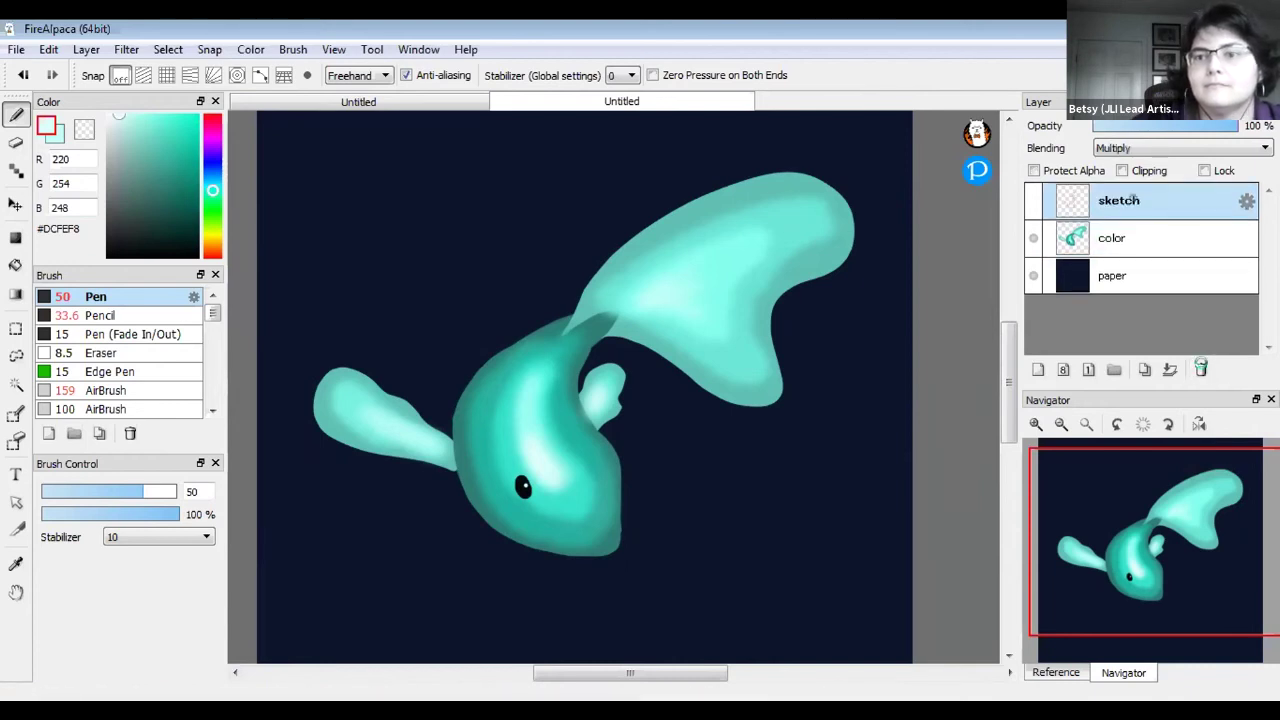
click(1201, 369)
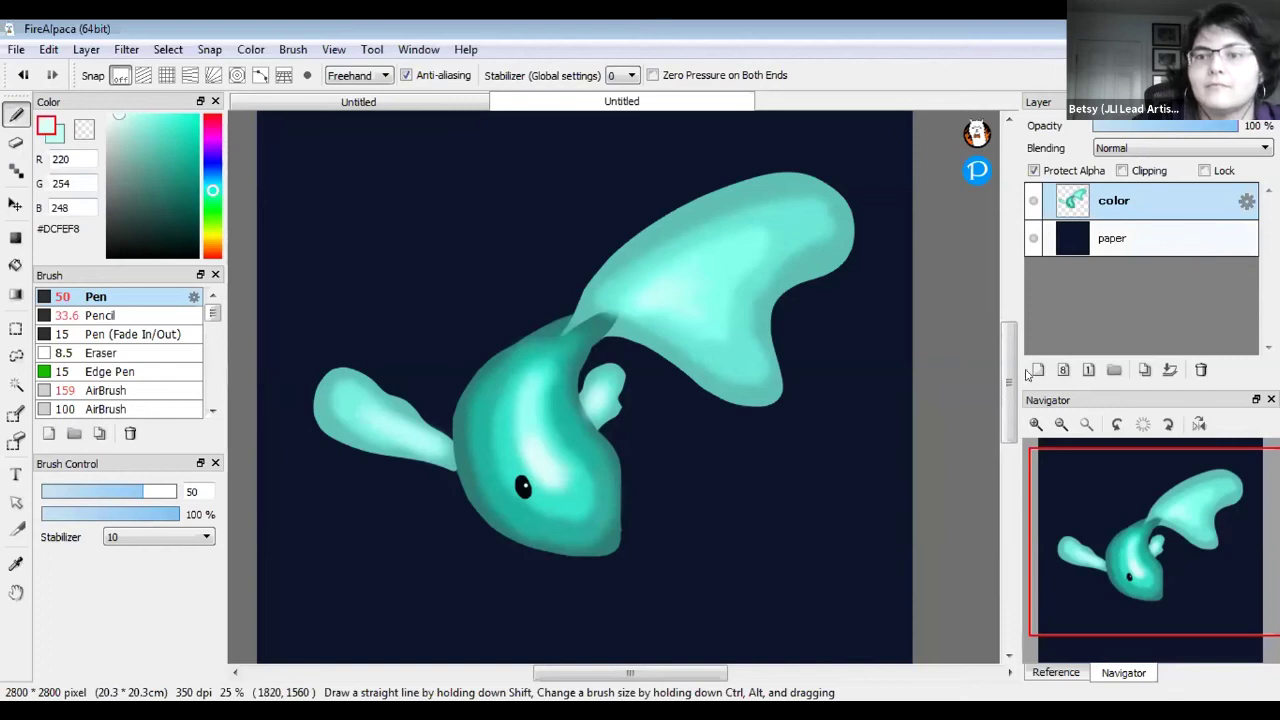
Add a new layer directly above the paper layer and name it "glow"
click(1112, 238)
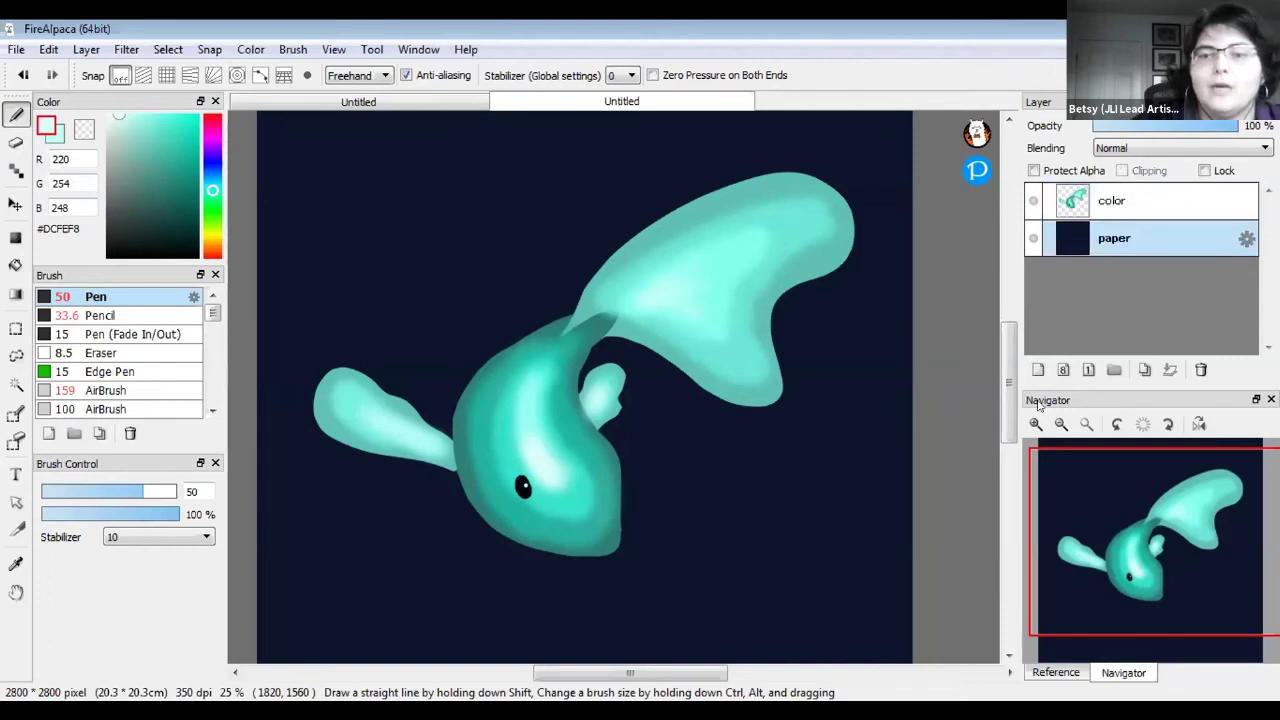
click(1038, 370)
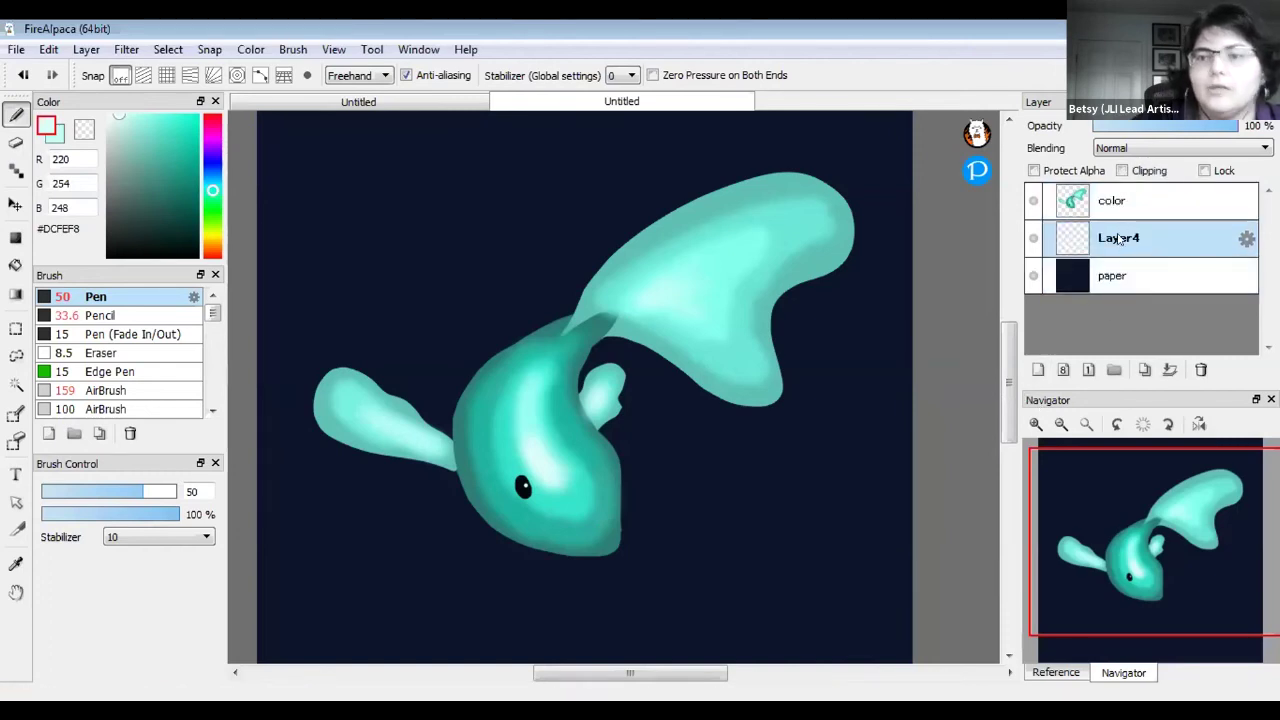
double_click(1120, 240)
text(glow)
key(Return)
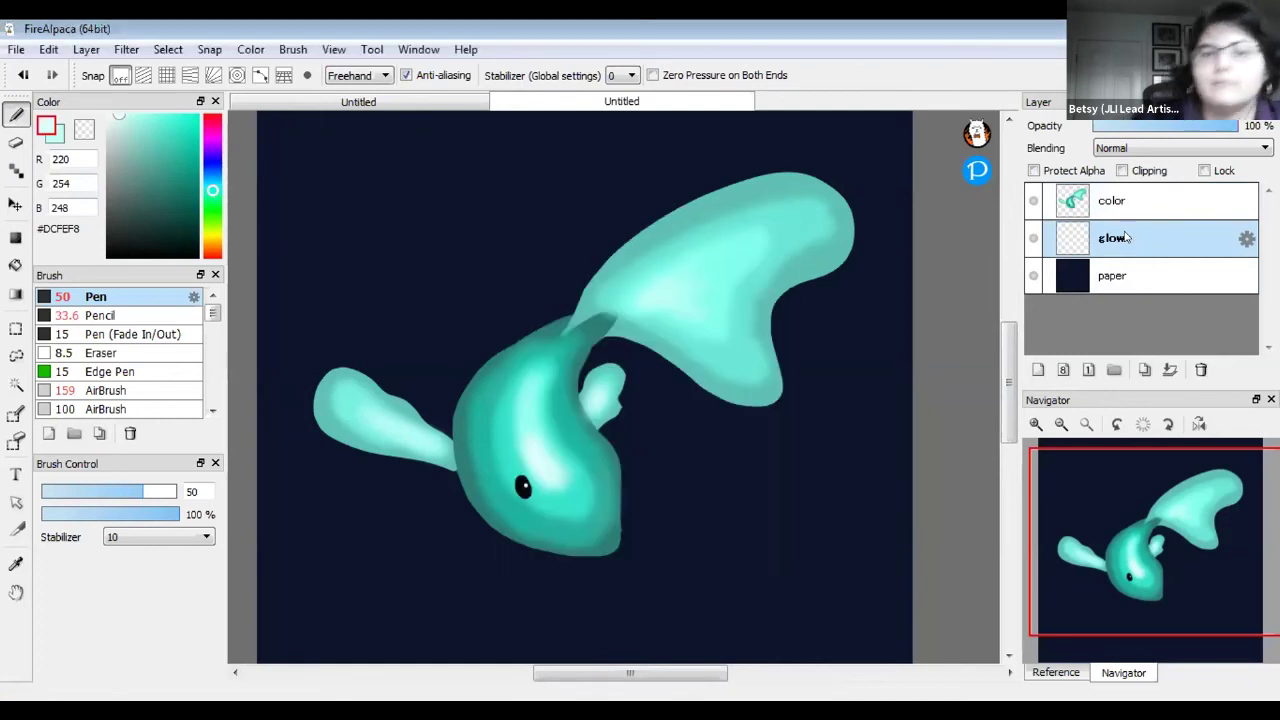
Try a circular Foreground-Background gradient in #DCFEF8 on the glow layer from the fish's body outward, and undo it
click(16, 293)
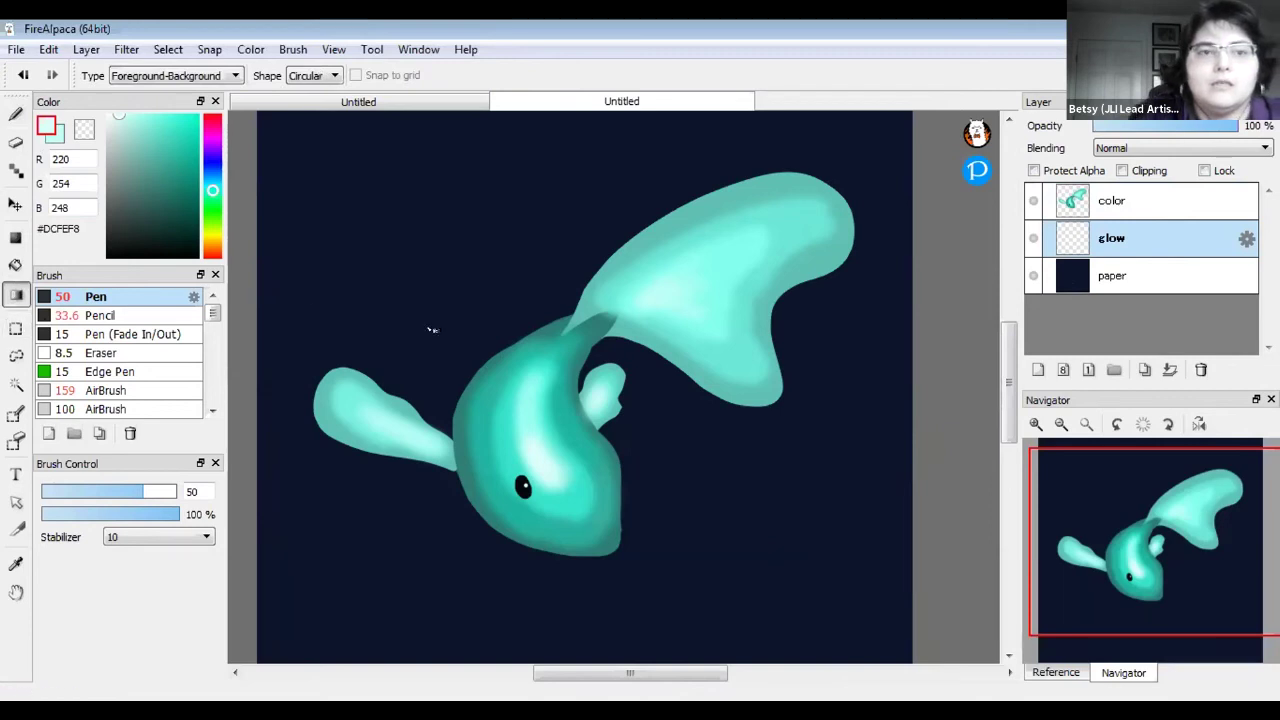
drag(520, 383, 476, 186)
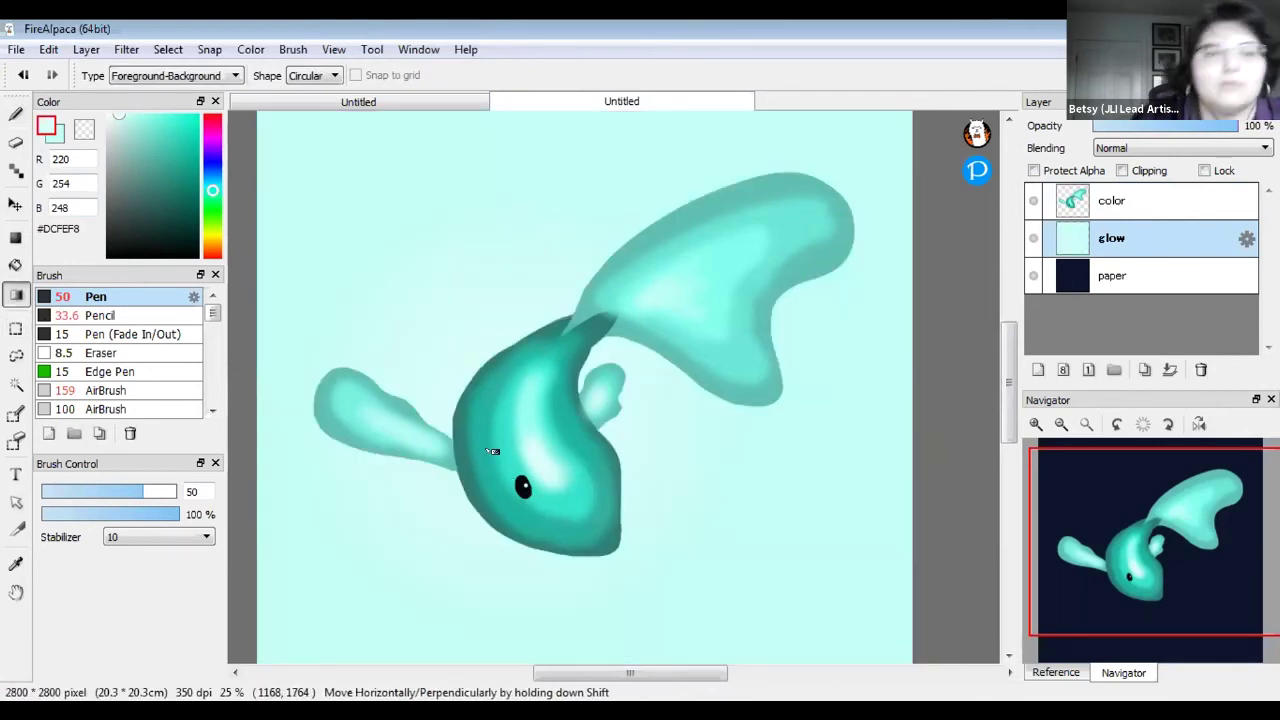
key(ctrl+z)
Set the foreground color to gray #4D504F and apply a circular Foreground-Background gradient on the glow layer, centered above the left fin
click(110, 211)
click(109, 212)
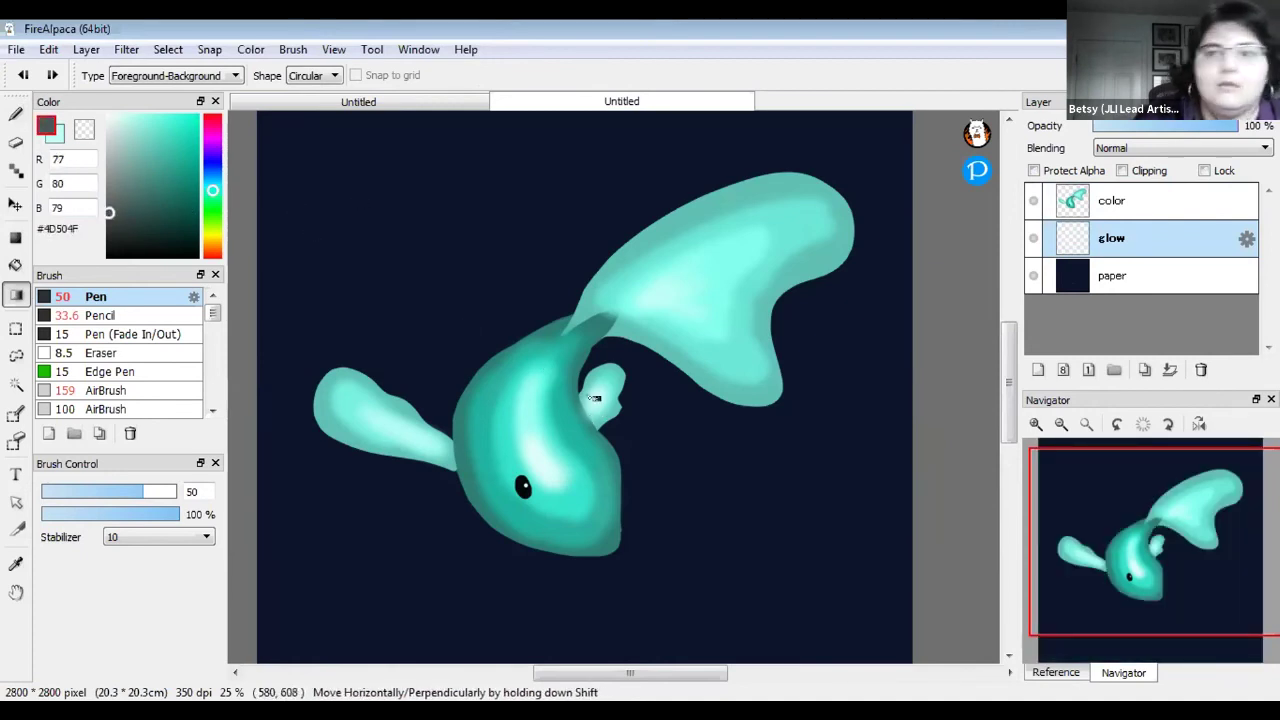
click(1105, 284)
click(1113, 239)
drag(527, 420, 417, 222)
drag(477, 289, 580, 562)
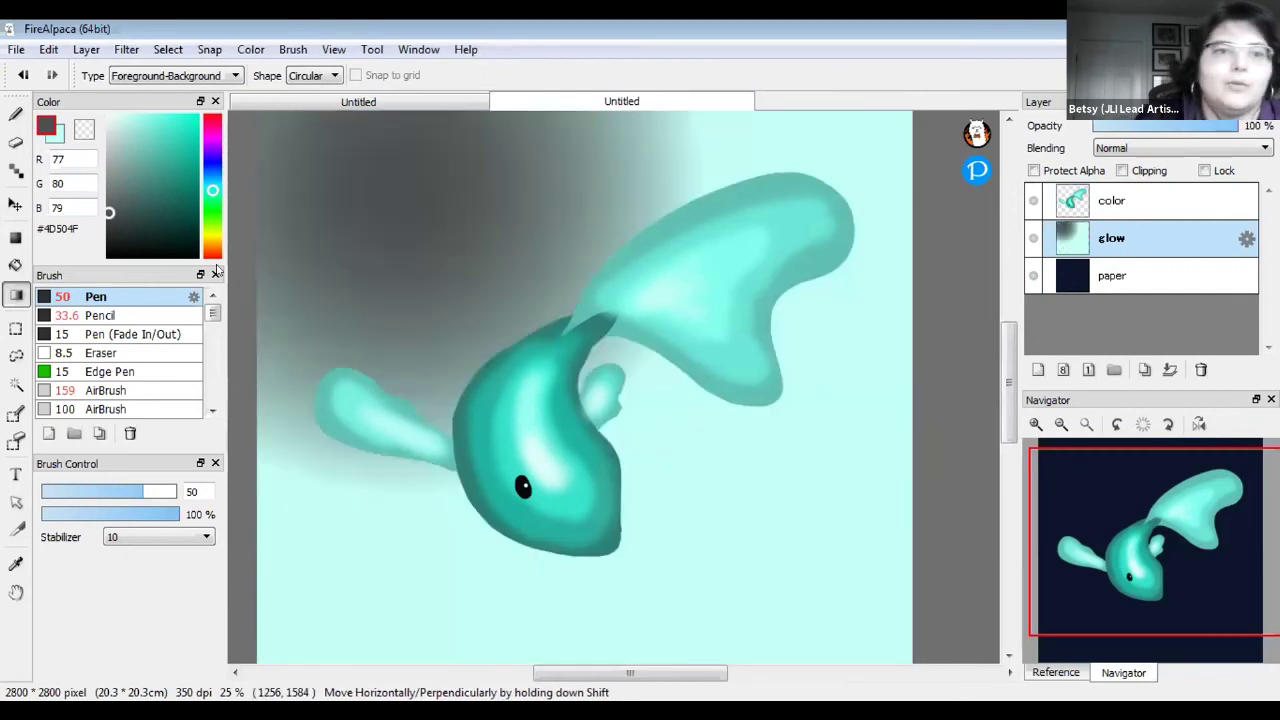
Undo the gray gradient, swap foreground and background colors, try a circular gradient from #C5FFF7 outward from the fish's body, and undo it
key(ctrl+z)
key(x)
drag(555, 399, 389, 134)
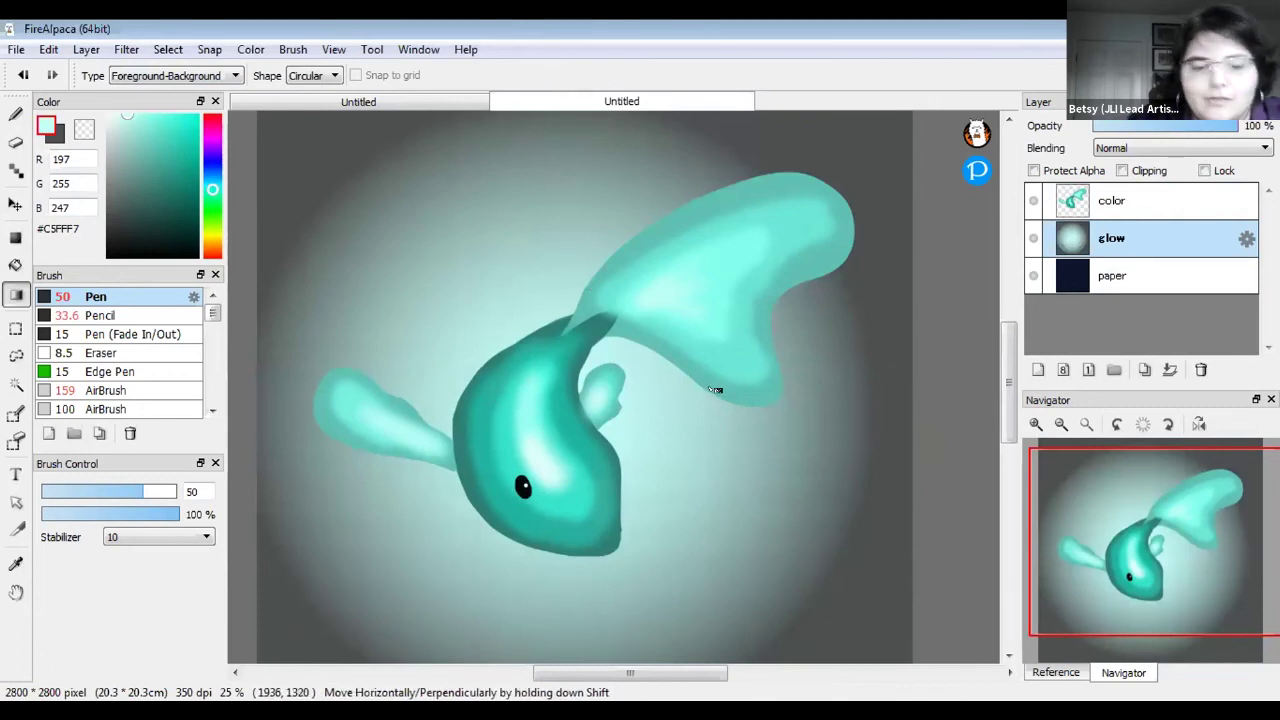
key(ctrl+z)
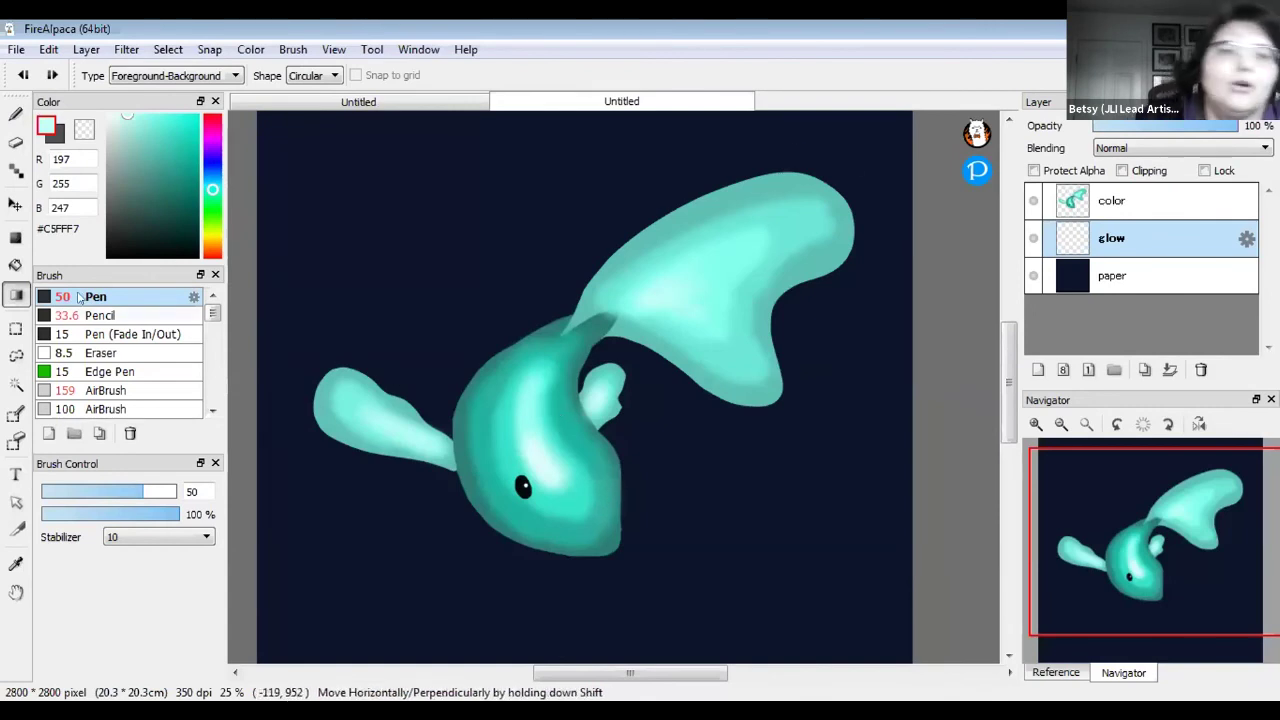
Paint a soft glow around the fish's body, fins and tail on the glow layer with the AirBrush at size 700 in #8CFFEE
click(17, 114)
click(150, 390)
drag(193, 491, 268, 483)
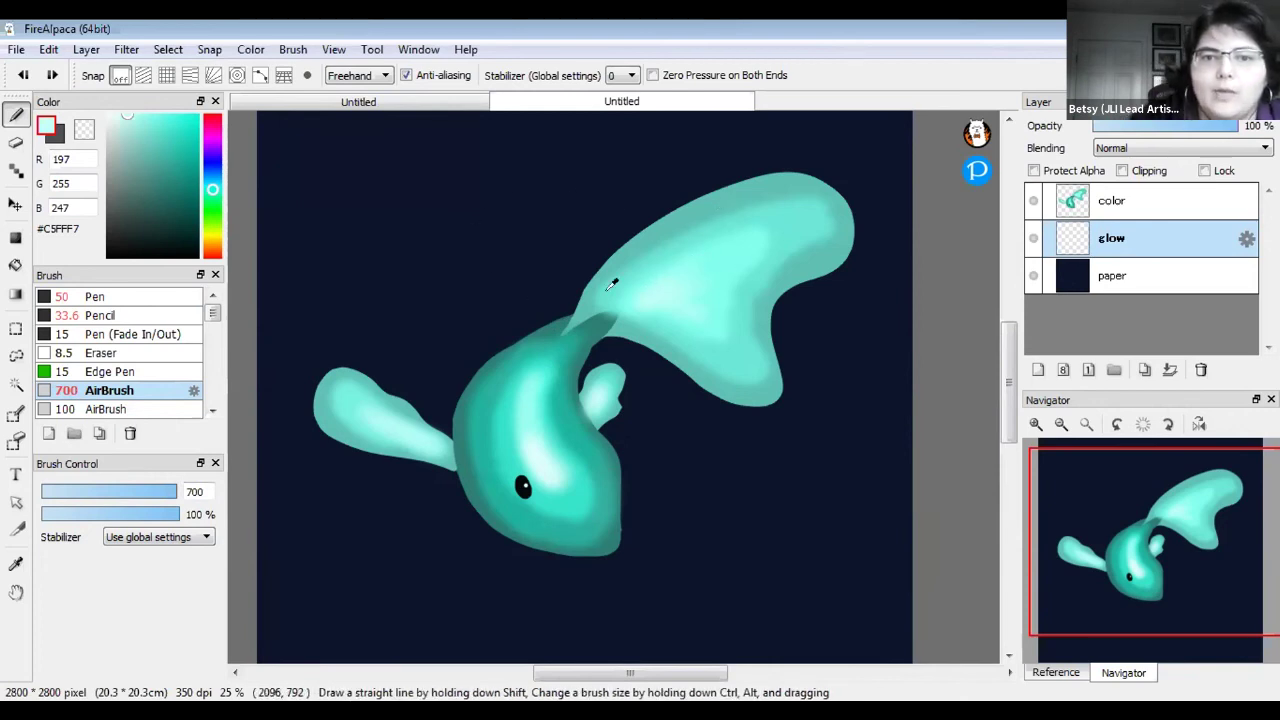
mouse_move(460, 400)
mouse_down()
mouse_move(547, 327)
mouse_move(456, 440)
mouse_move(352, 390)
mouse_move(333, 399)
mouse_move(336, 425)
mouse_move(436, 456)
mouse_move(518, 535)
mouse_move(592, 545)
mouse_move(605, 516)
mouse_move(586, 477)
mouse_move(609, 403)
mouse_move(588, 396)
mouse_move(586, 358)
mouse_move(646, 335)
mouse_move(734, 381)
mouse_move(768, 368)
mouse_move(757, 323)
mouse_move(768, 295)
mouse_move(814, 267)
mouse_move(828, 232)
mouse_move(795, 192)
mouse_move(741, 194)
mouse_move(570, 300)
mouse_up()
alt+click(470, 418)
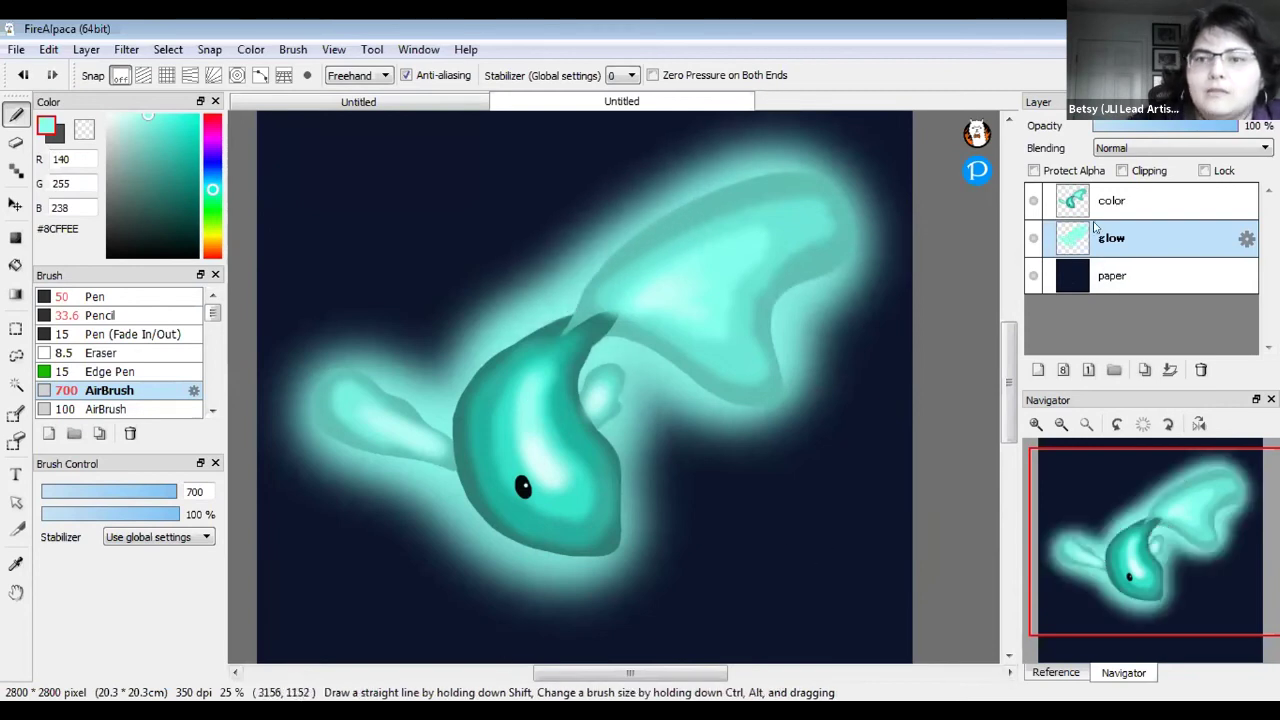
Try the glow layer at 32% opacity with Overlay, Difference and Dodge blending, and restore Normal blending at 100% opacity
drag(1204, 128, 1140, 128)
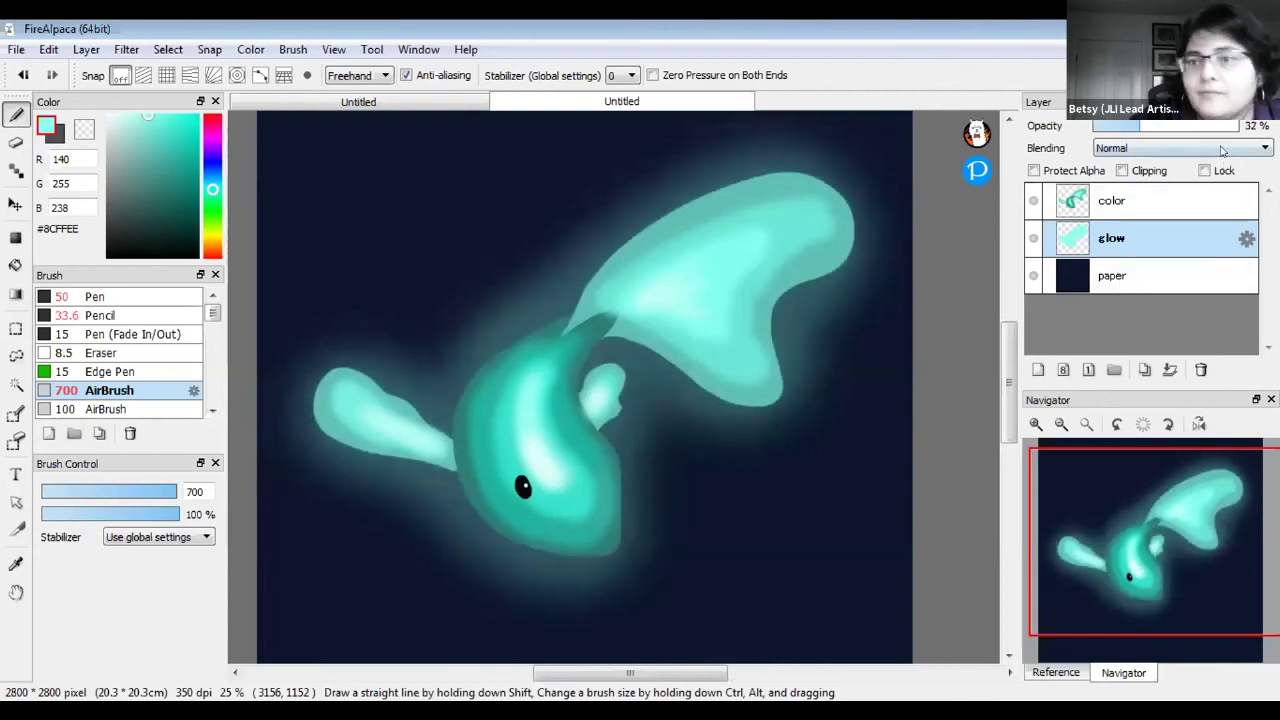
click(1113, 149)
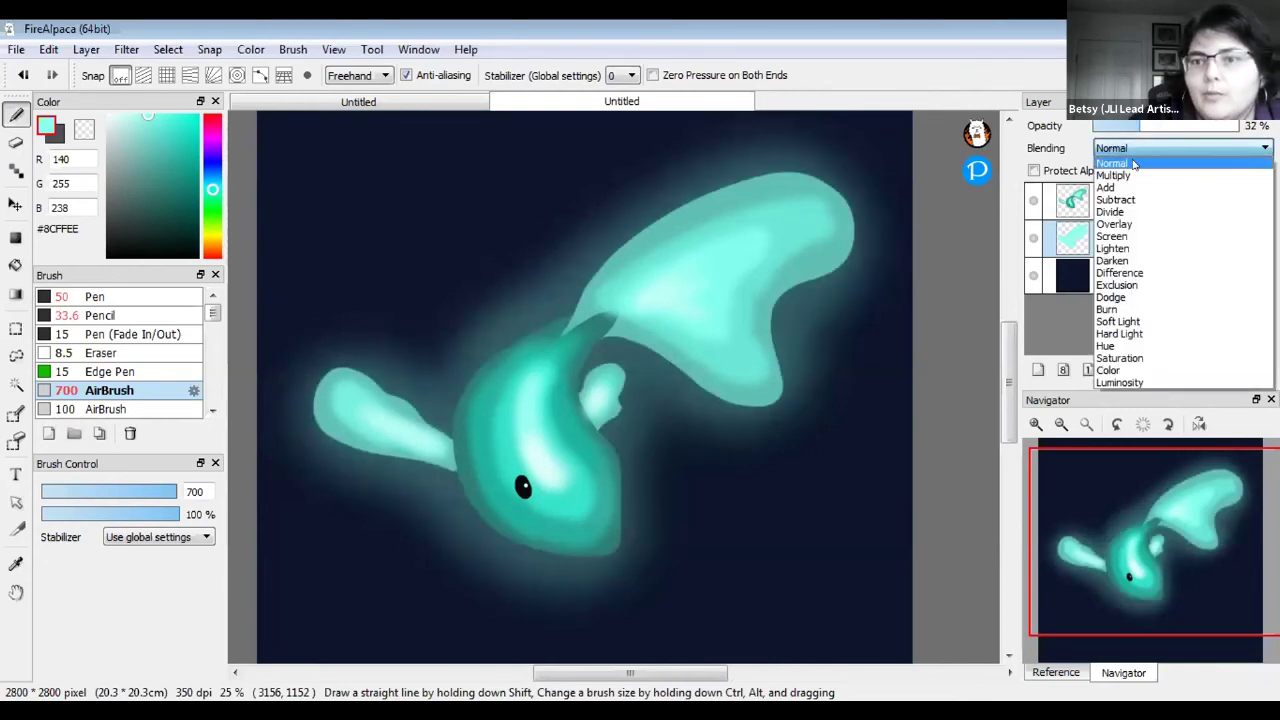
click(1125, 224)
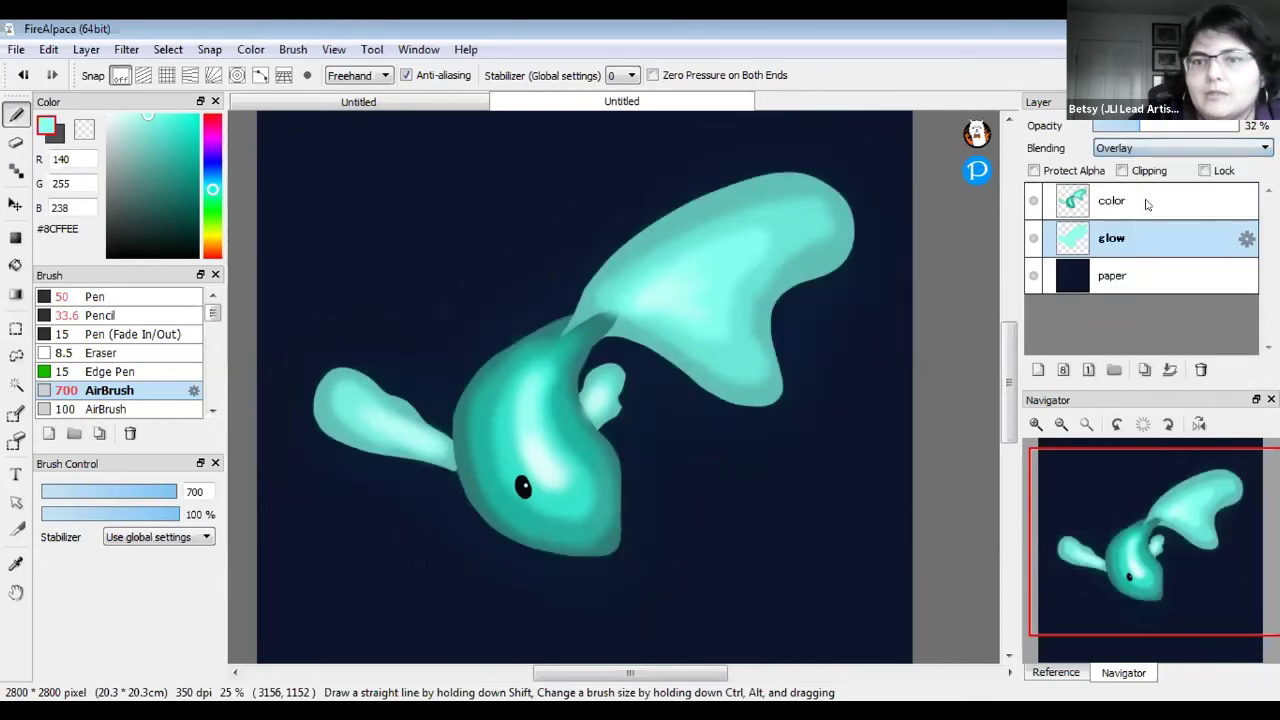
click(1141, 150)
click(1145, 272)
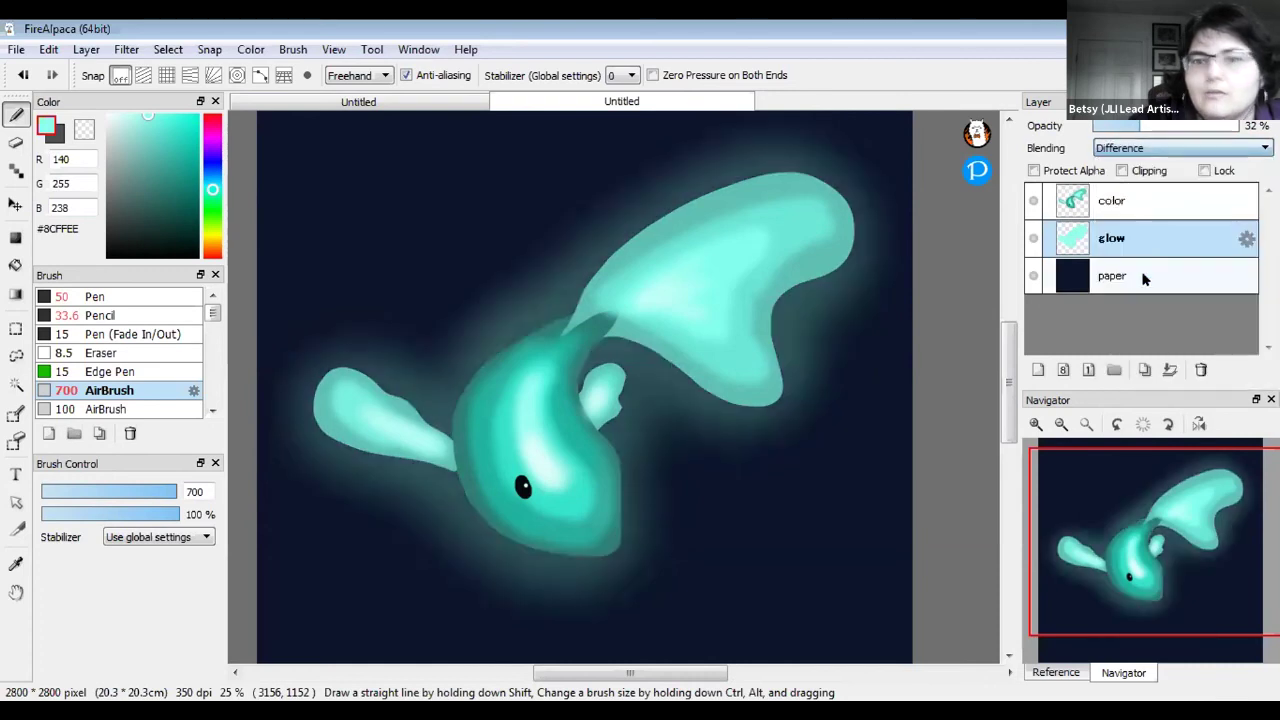
click(1150, 150)
click(1148, 298)
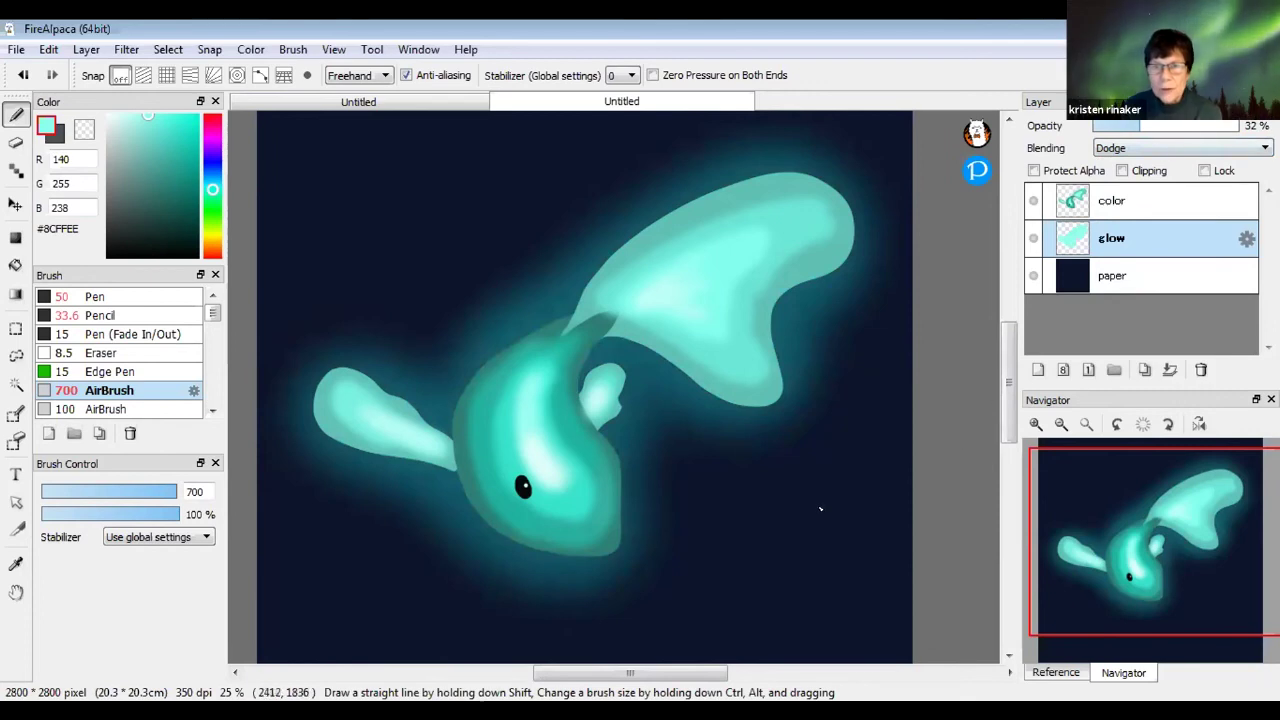
click(1177, 149)
click(1150, 166)
drag(1232, 126, 1270, 126)
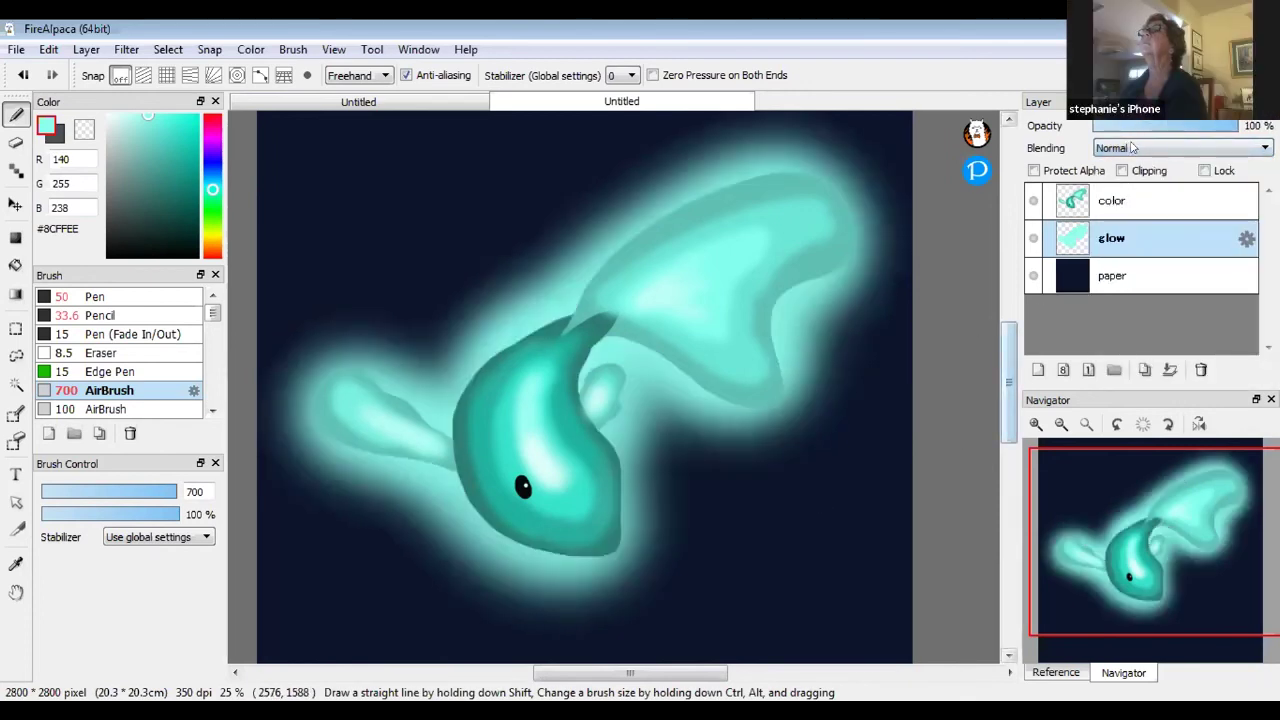
Extend the glow outward beside the tail fin and below the head, and fill its inner gaps while the color layer is hidden
click(1033, 200)
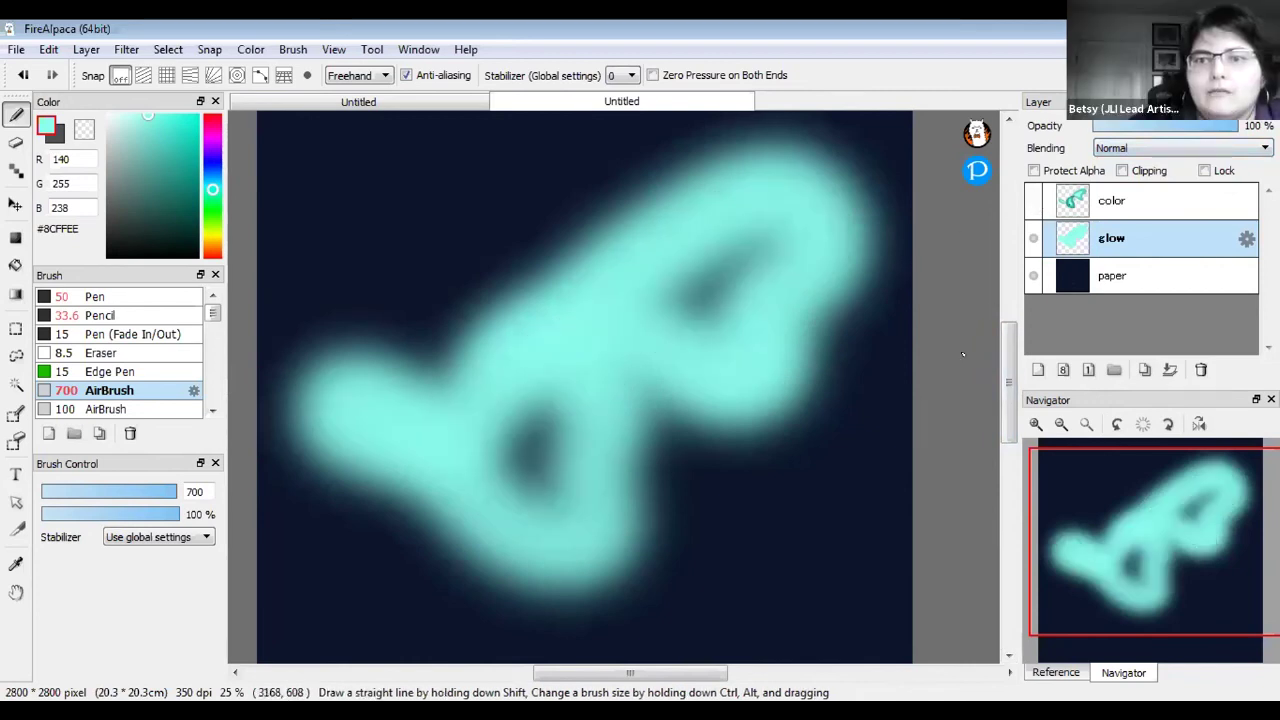
click(1034, 201)
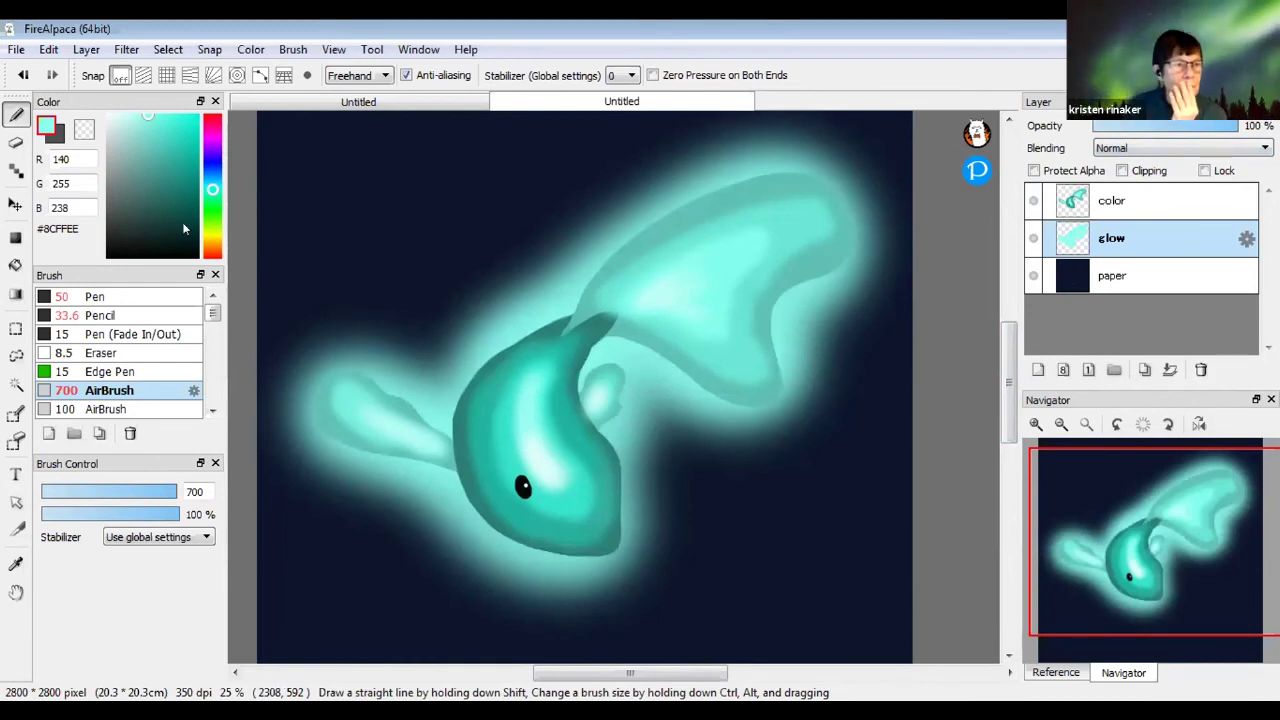
mouse_move(798, 173)
mouse_down()
mouse_move(880, 190)
mouse_move(868, 300)
mouse_up()
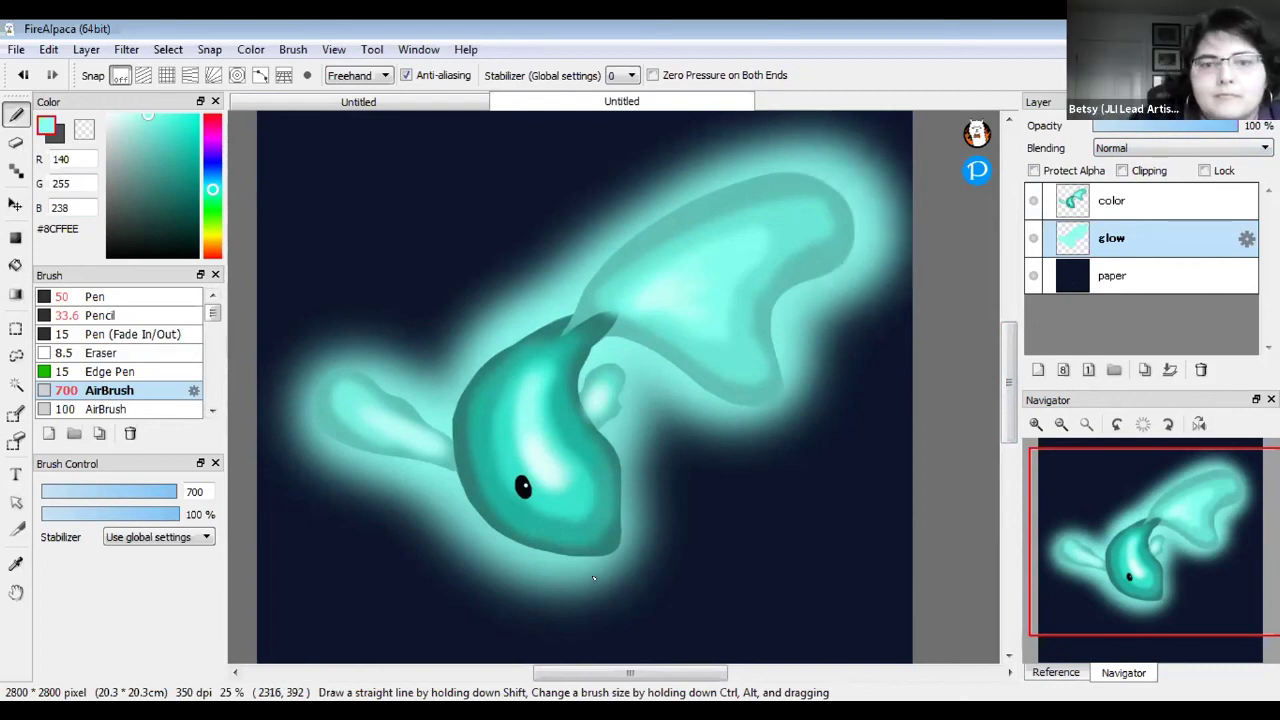
mouse_move(525, 546)
mouse_down()
mouse_move(565, 572)
mouse_move(640, 530)
mouse_move(652, 470)
mouse_up()
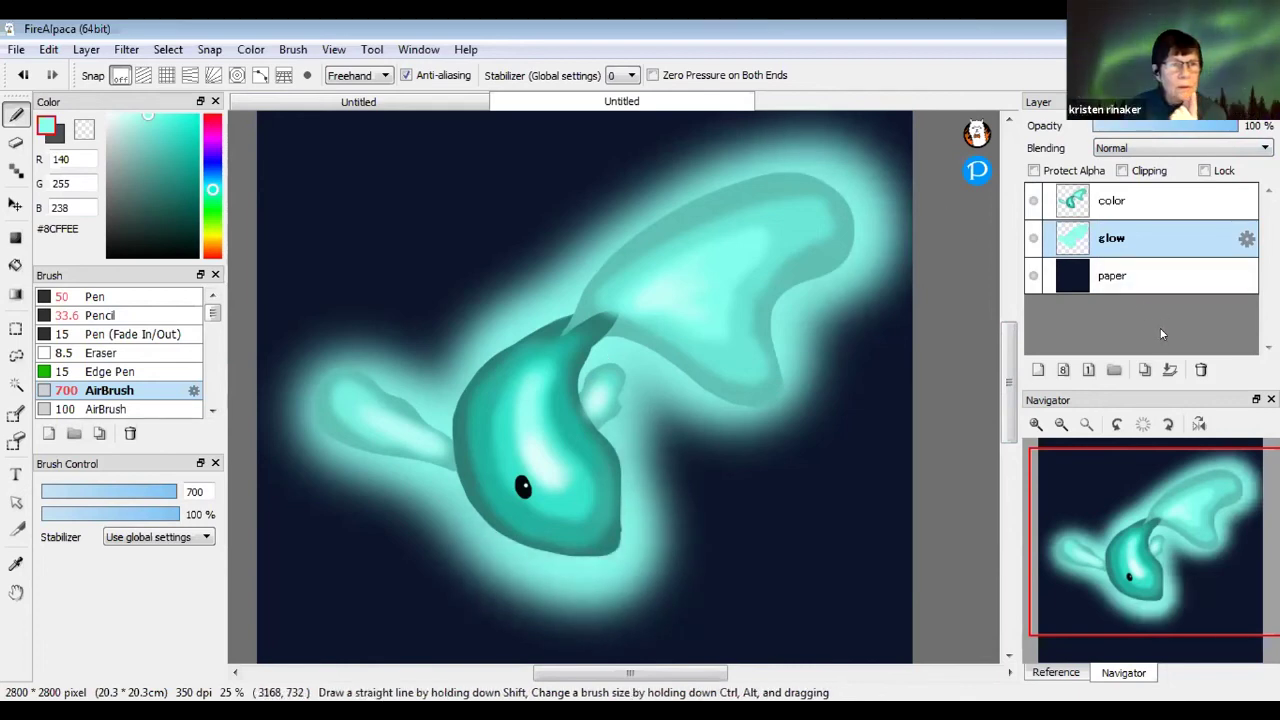
click(1033, 200)
mouse_move(760, 250)
mouse_down()
mouse_move(690, 300)
mouse_move(640, 370)
mouse_move(560, 423)
mouse_move(504, 431)
mouse_up()
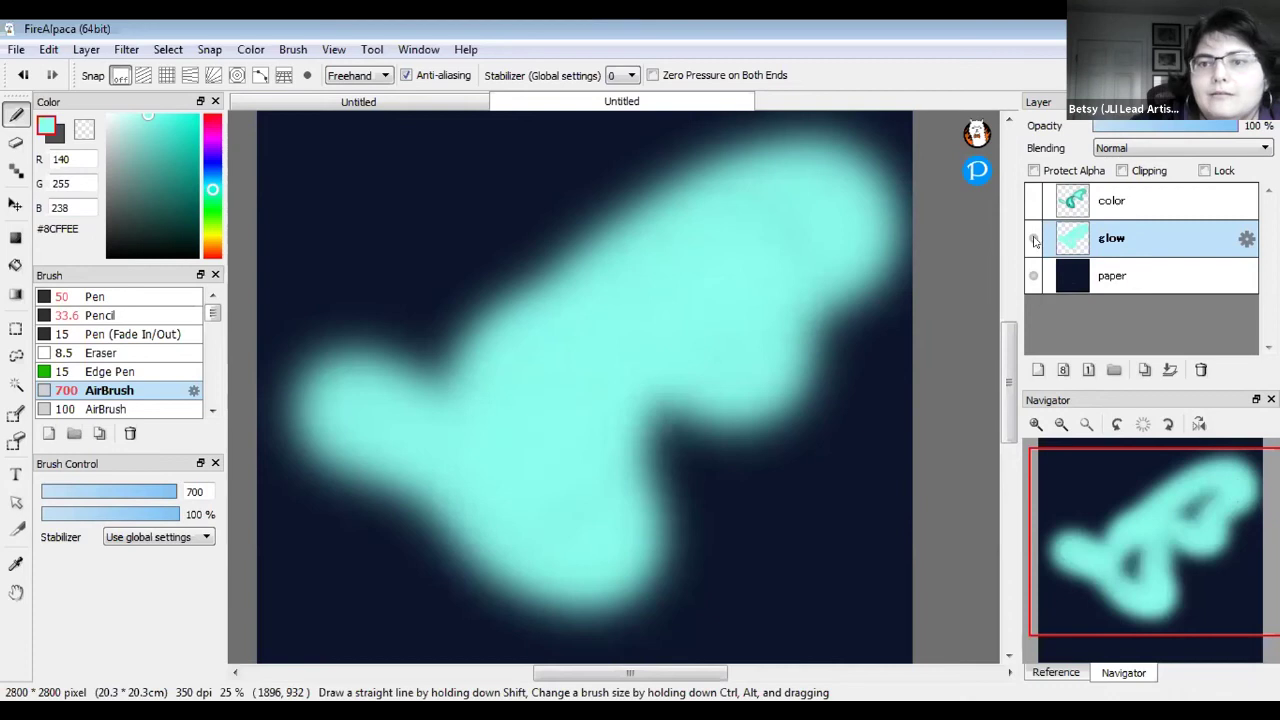
click(1034, 201)
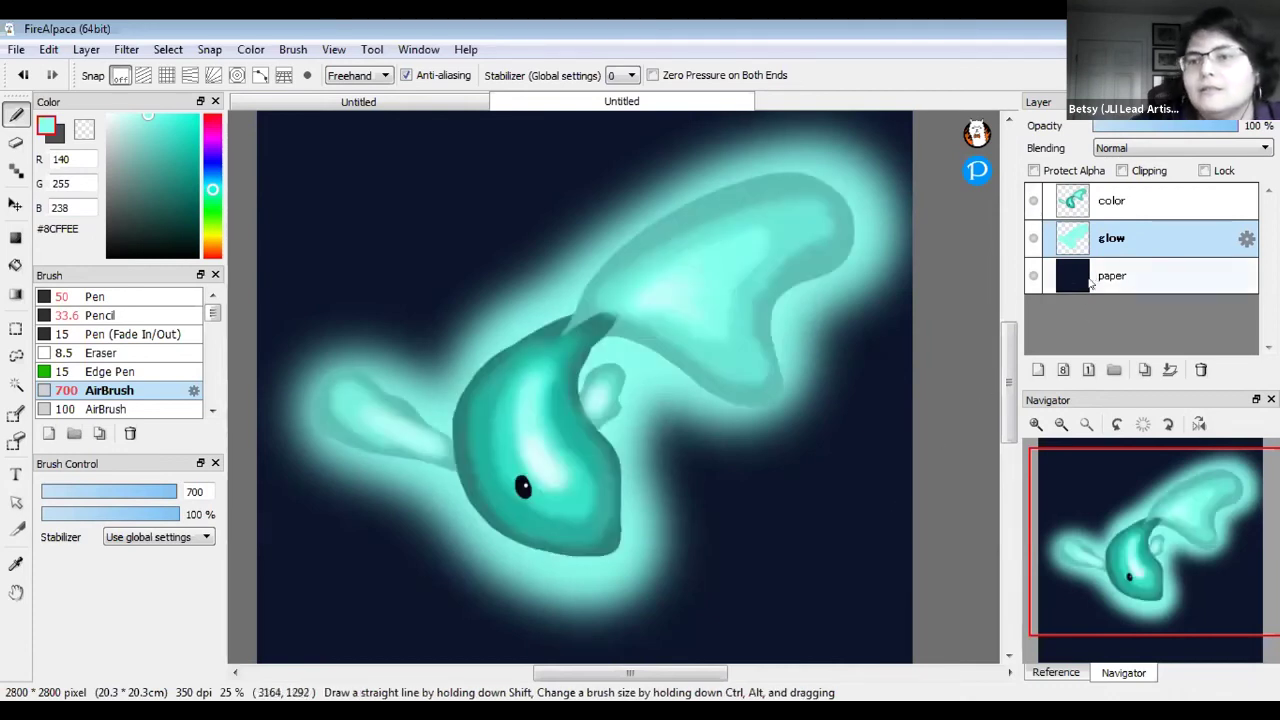
Try Soft Light blending on the glow layer, and set it to Dodge at 55% opacity
click(1158, 151)
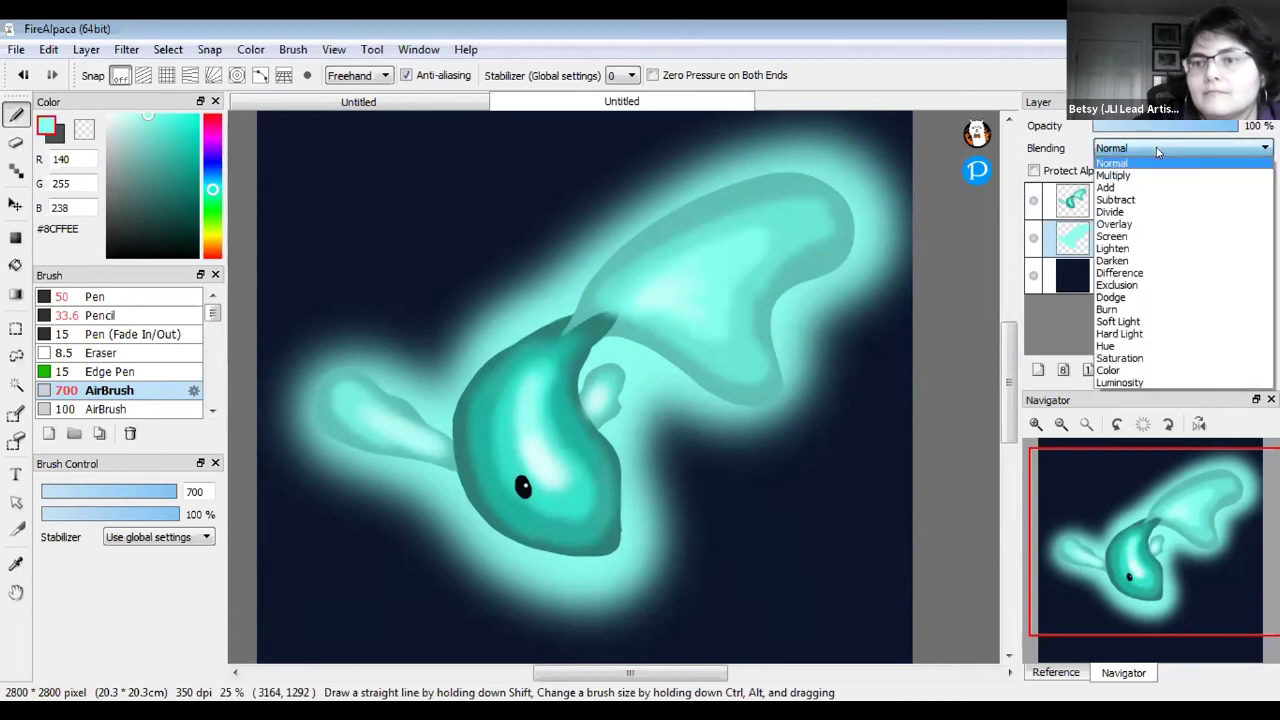
click(1130, 320)
click(1172, 148)
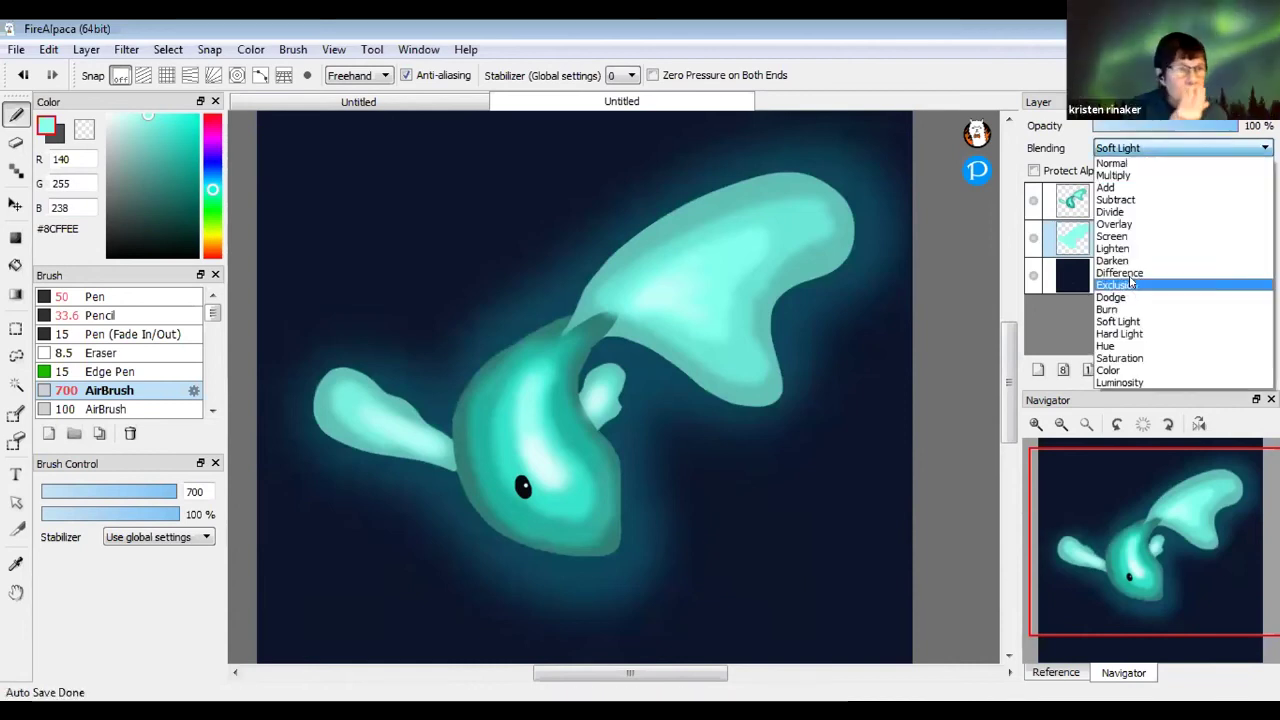
click(1126, 298)
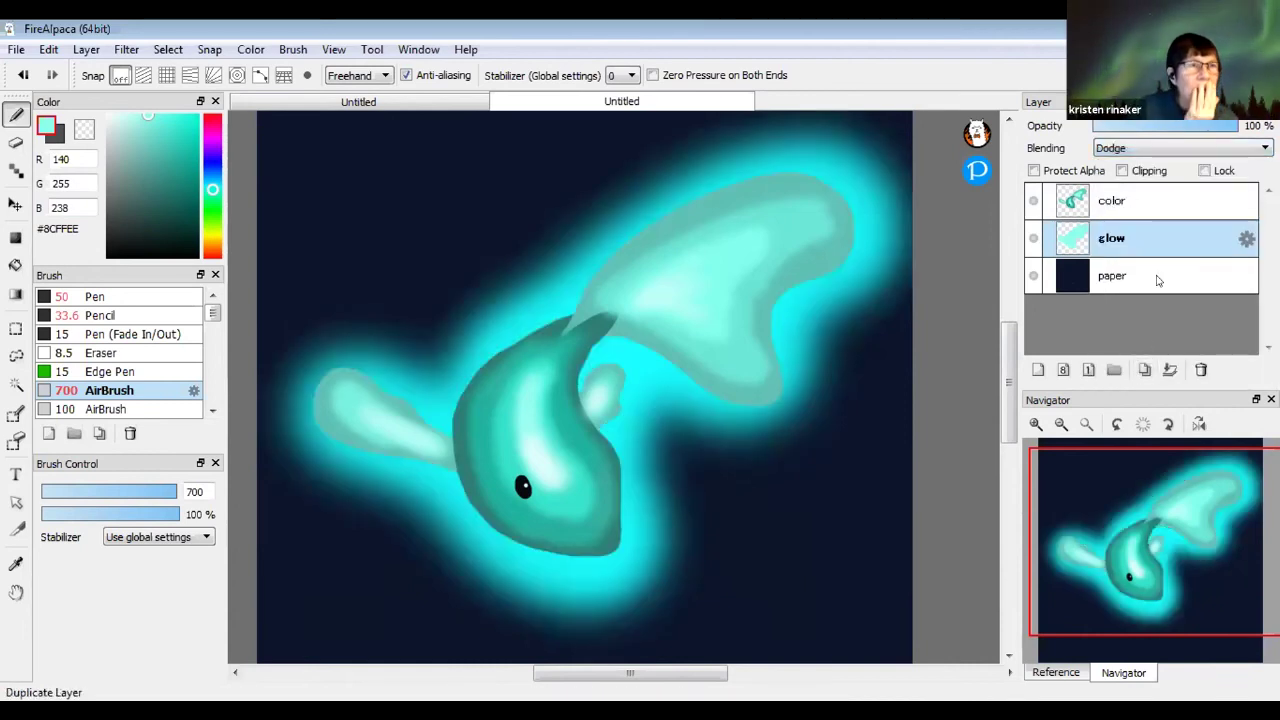
drag(1205, 128, 1169, 128)
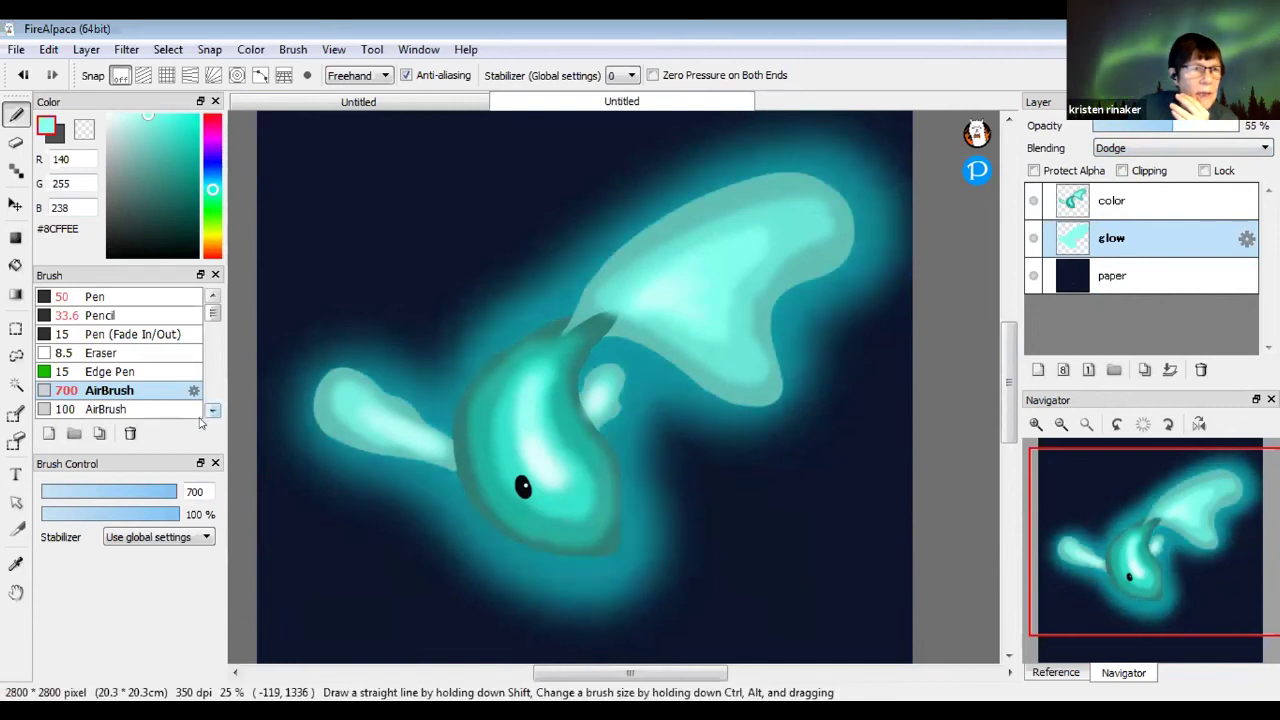
Try an AirBrush size of 275, and set it to 755 with the Brush tool active
drag(108, 500, 183, 494)
drag(185, 496, 205, 505)
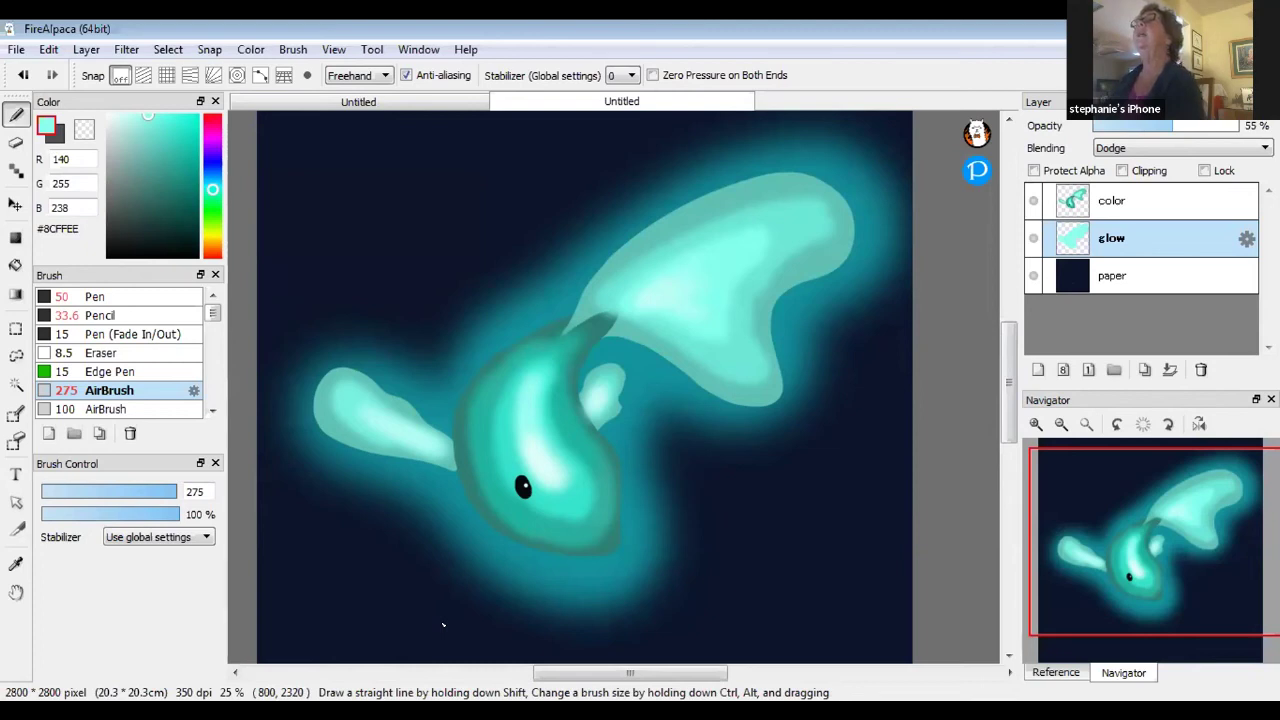
mouse_move(1009, 402)
mouse_down()
mouse_move(1008, 420)
mouse_move(1007, 402)
mouse_up()
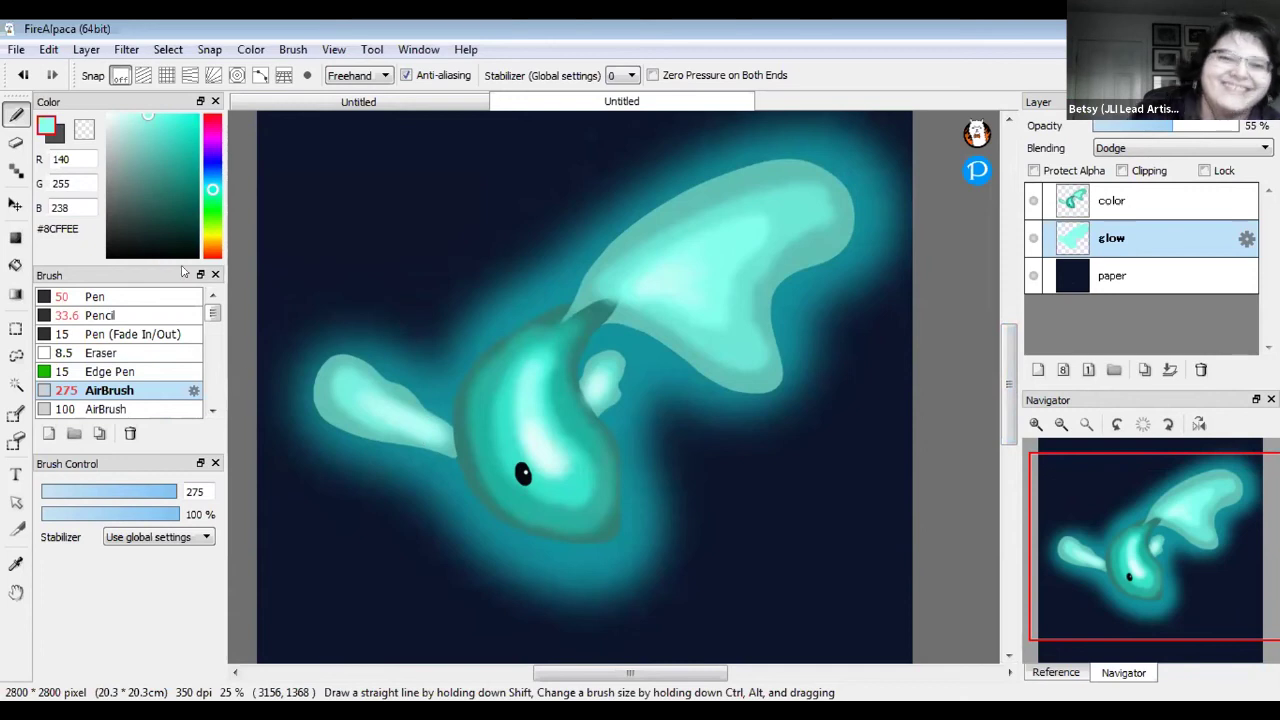
drag(99, 493, 290, 489)
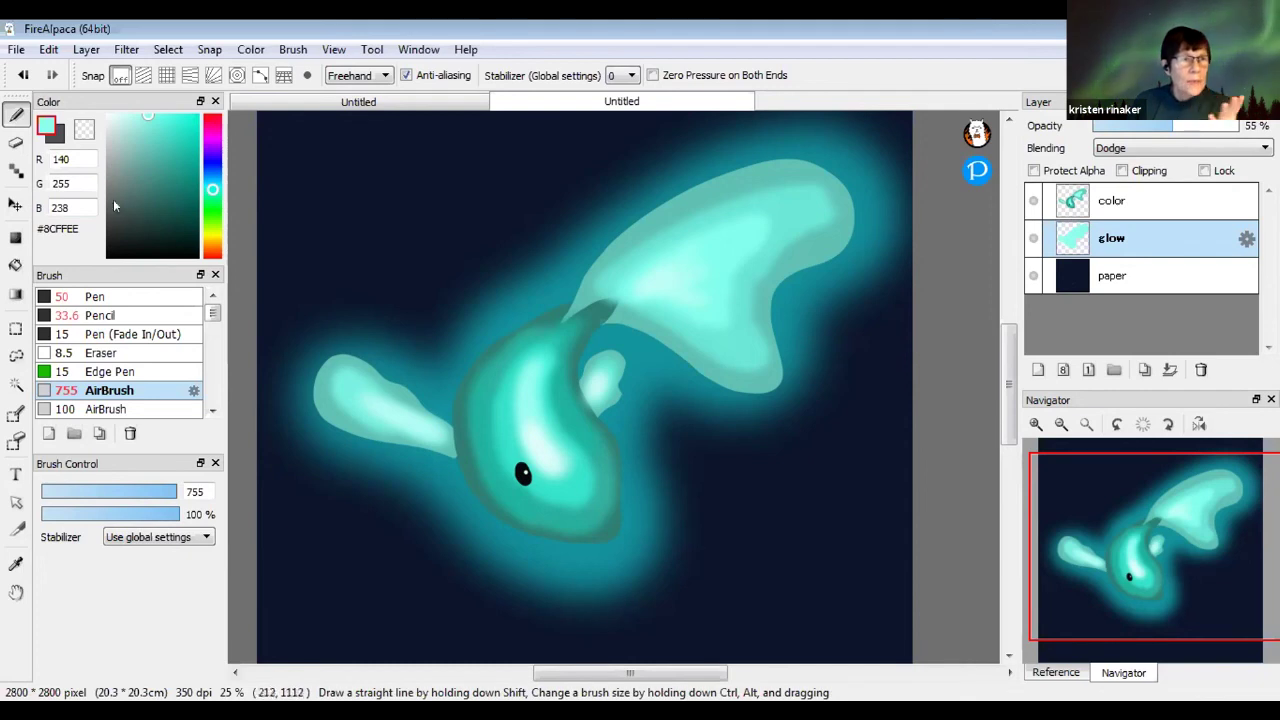
key(e)
click(12, 117)
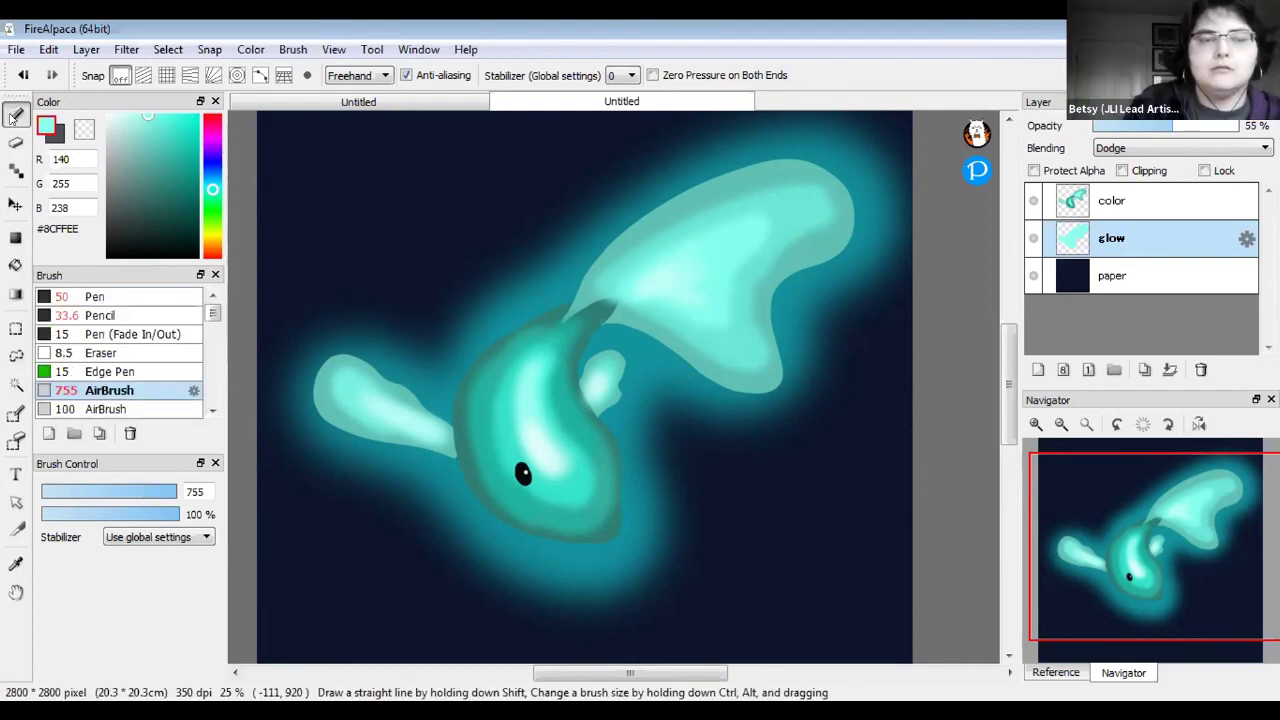
Hide the Brush Control and Brush panels
click(372, 50)
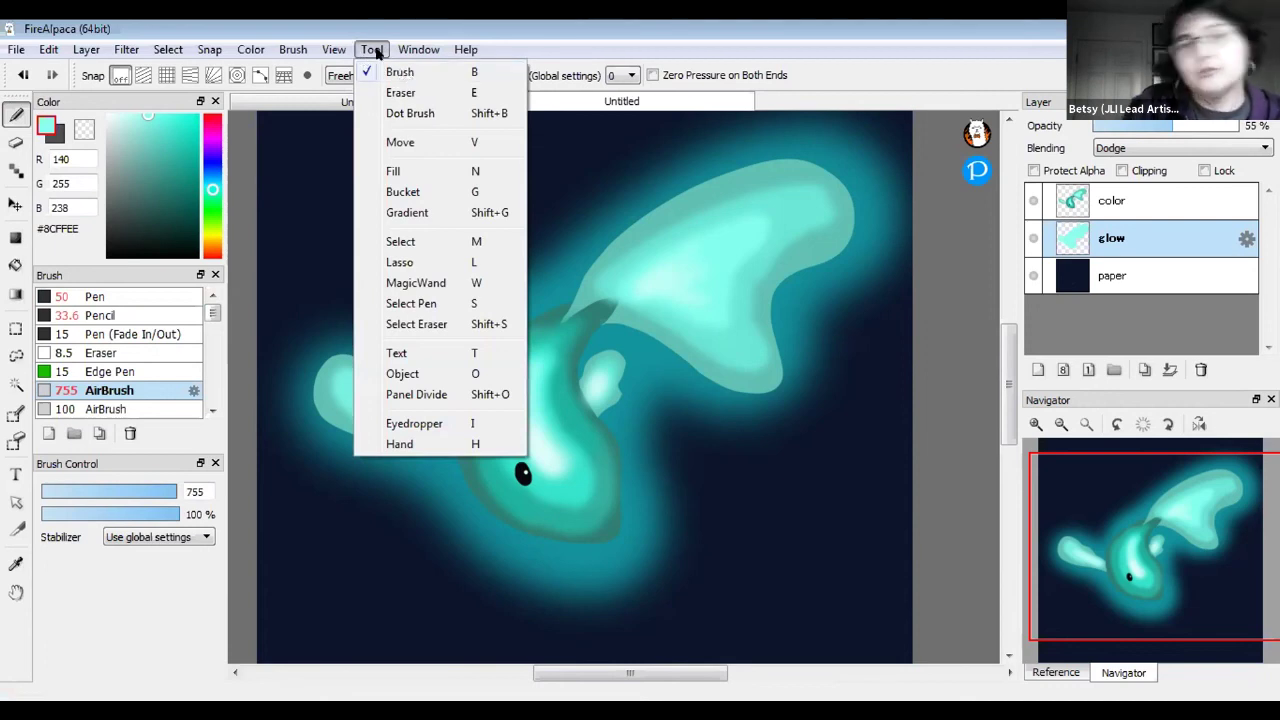
click(375, 48)
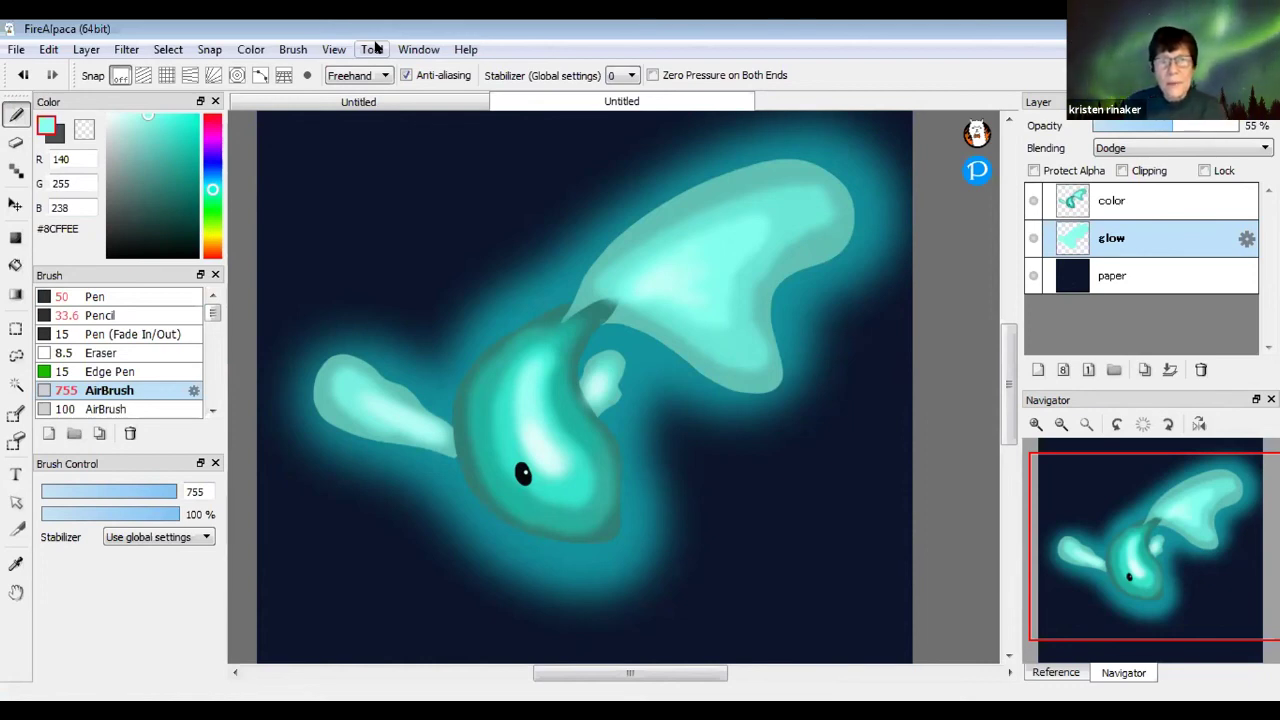
click(428, 50)
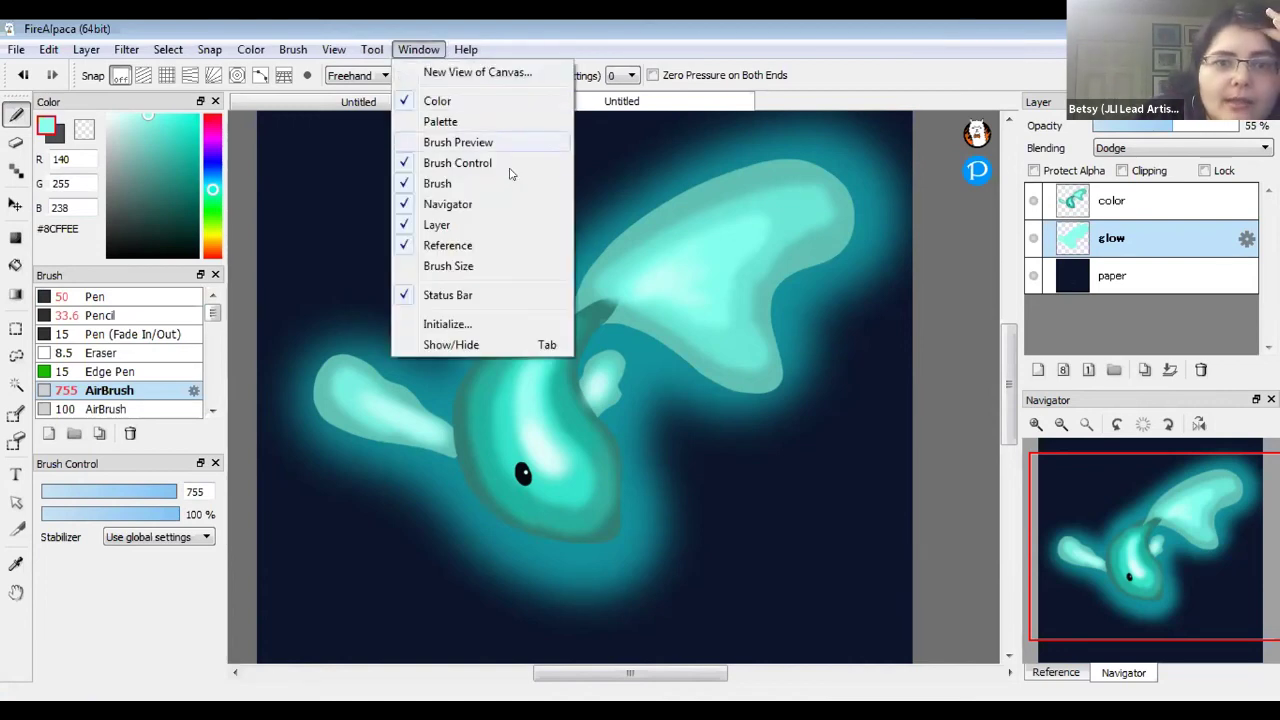
click(405, 162)
click(425, 50)
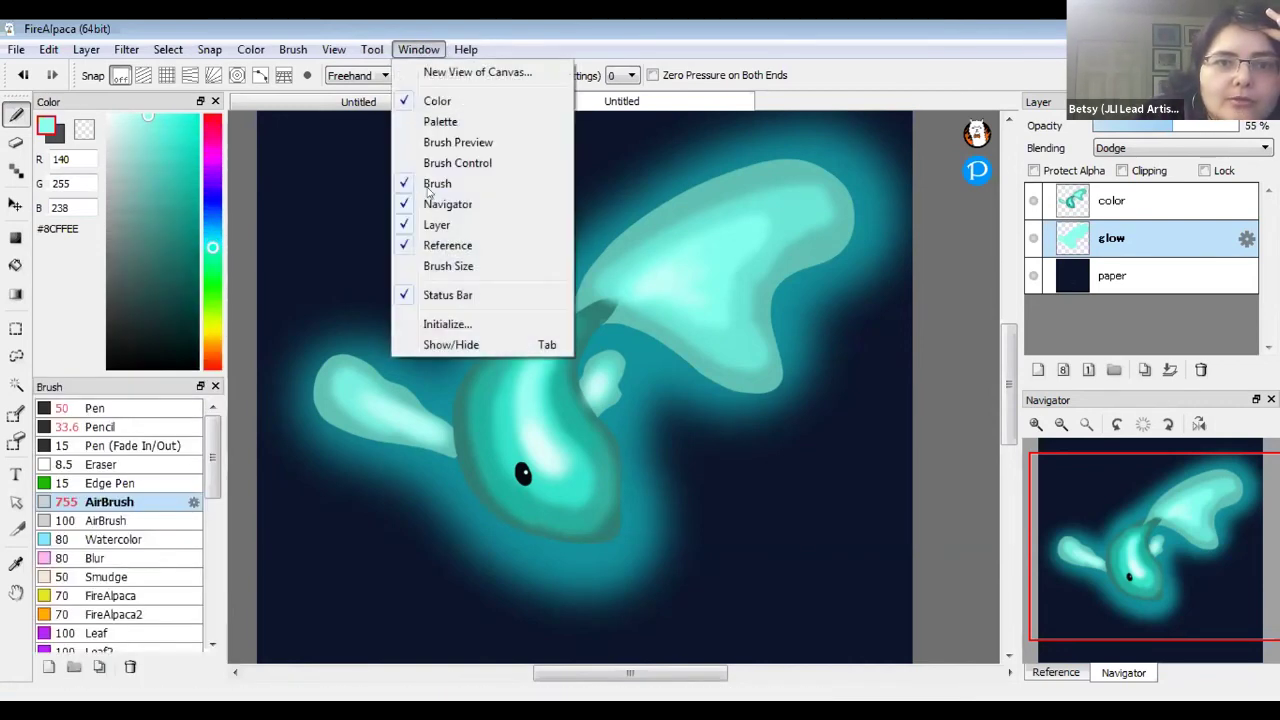
click(410, 185)
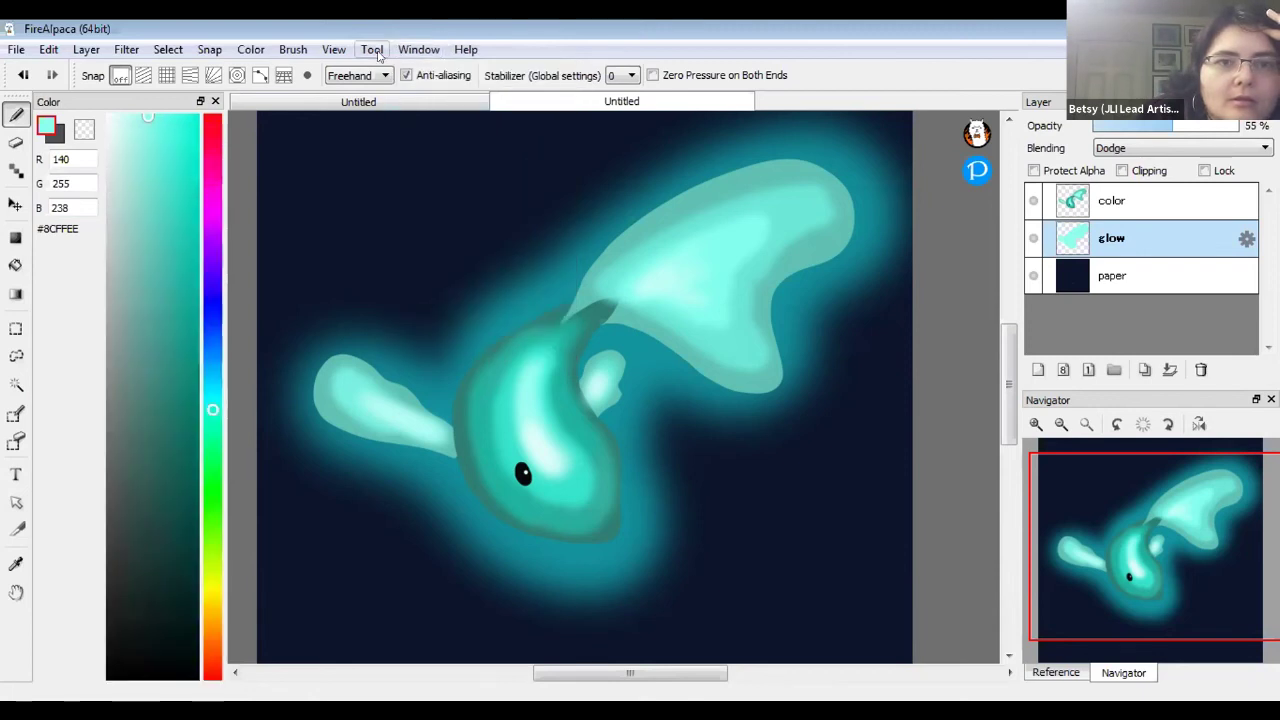
Show the Brush Size panel in the workspace
click(374, 51)
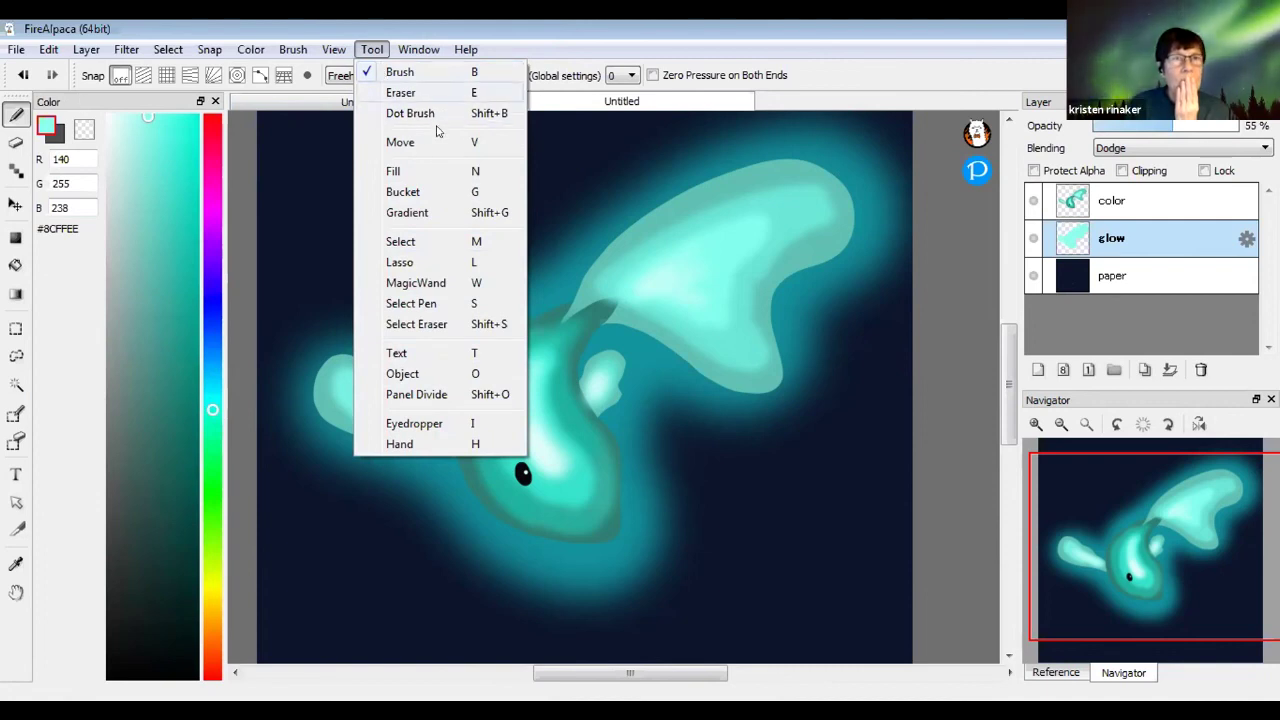
key(Right)
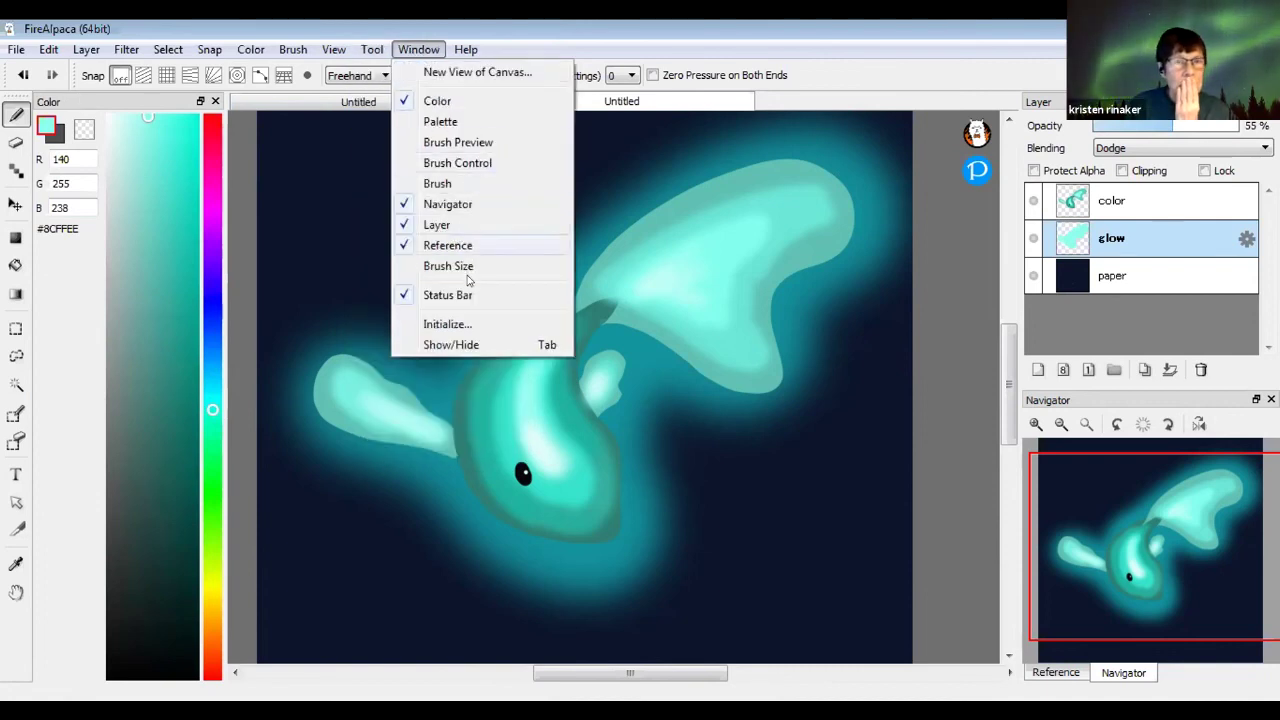
click(448, 266)
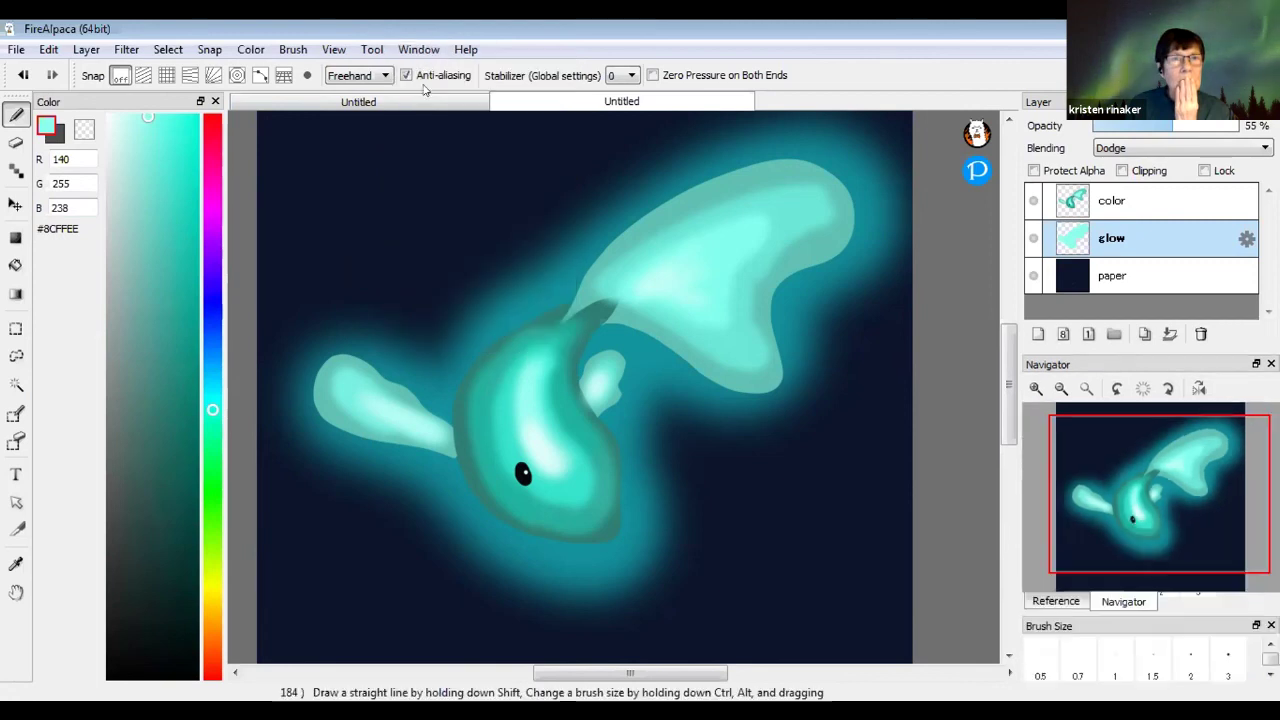
Restore the Brush Control and Brush panels, trying the Brush Preview panel and hiding it in between
click(418, 49)
click(489, 162)
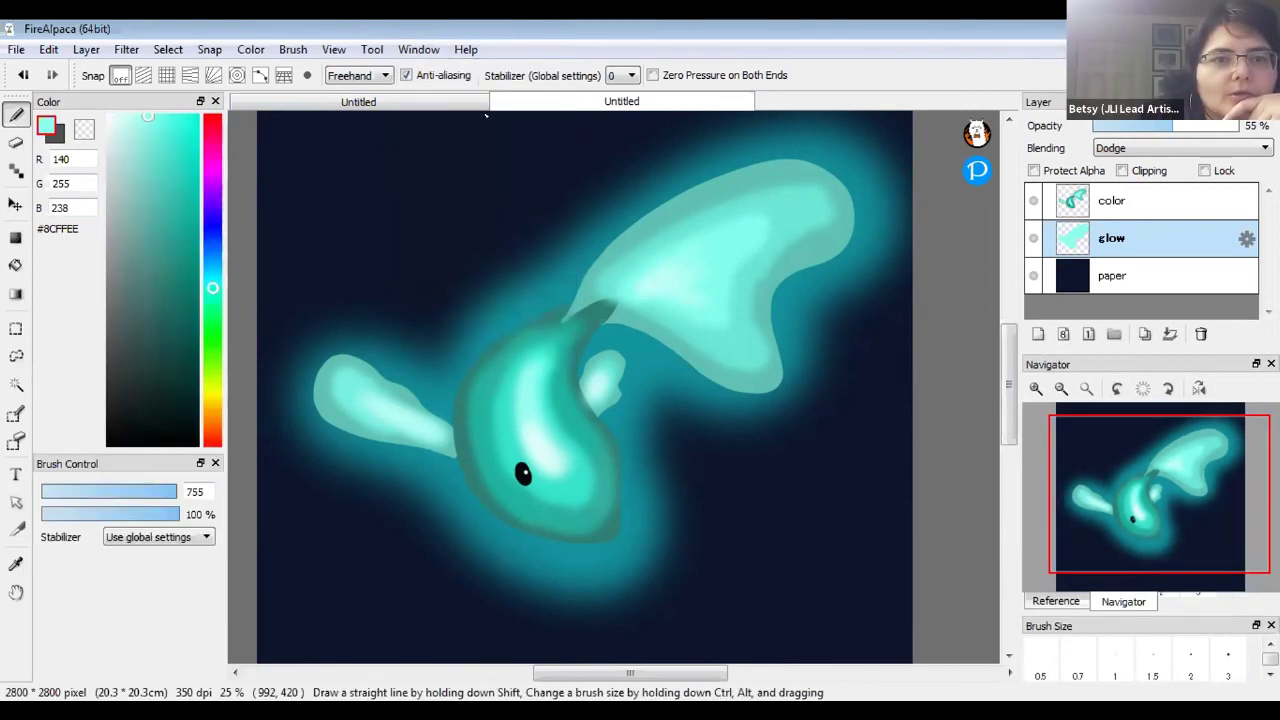
click(418, 49)
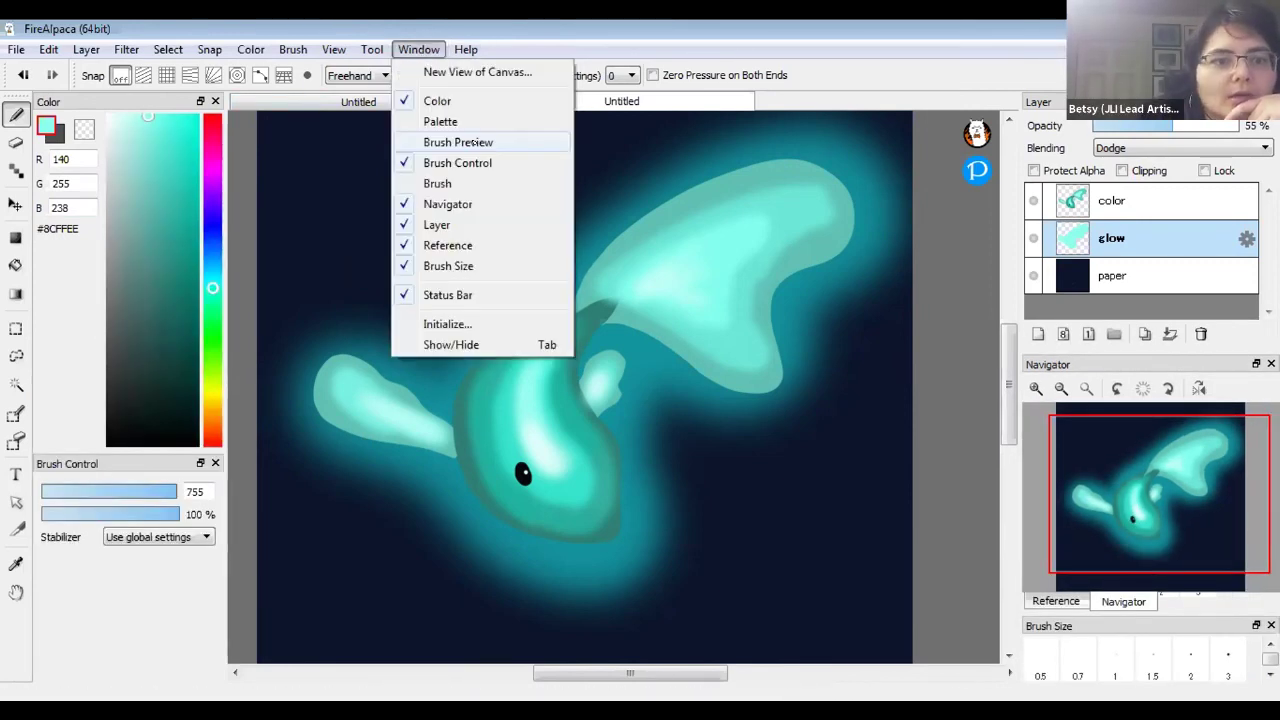
click(458, 142)
click(418, 49)
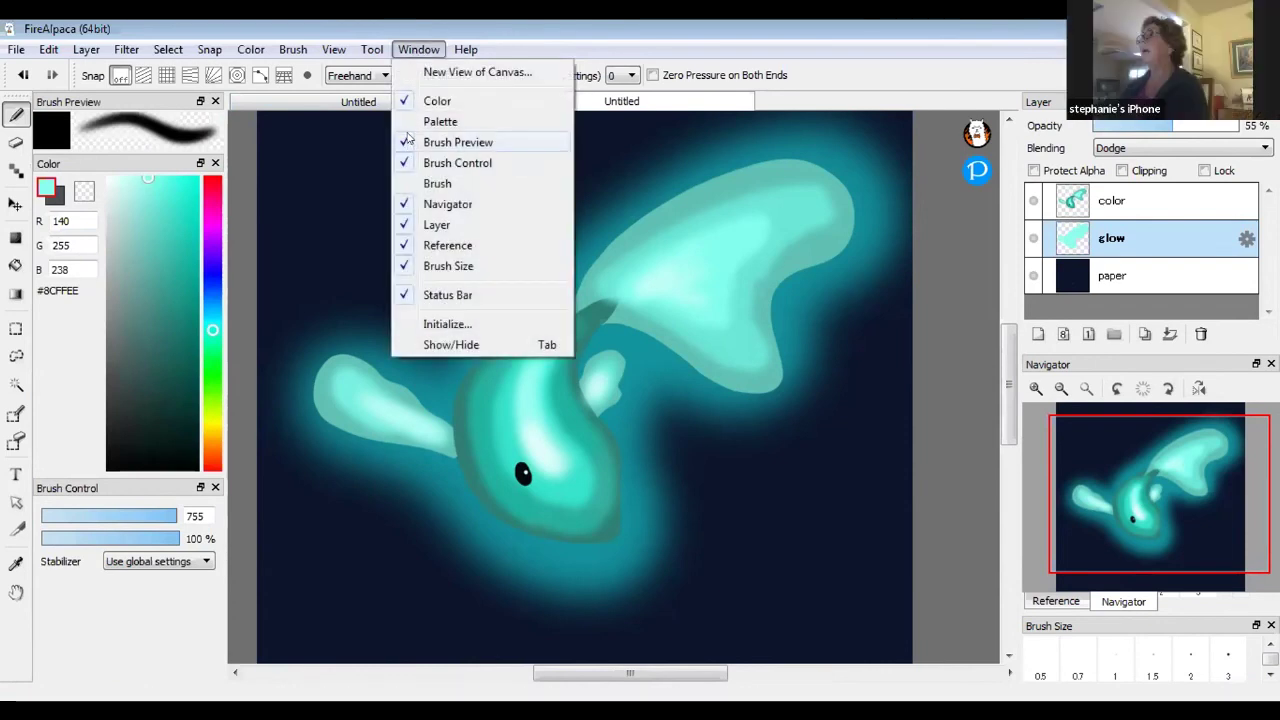
click(410, 142)
click(418, 49)
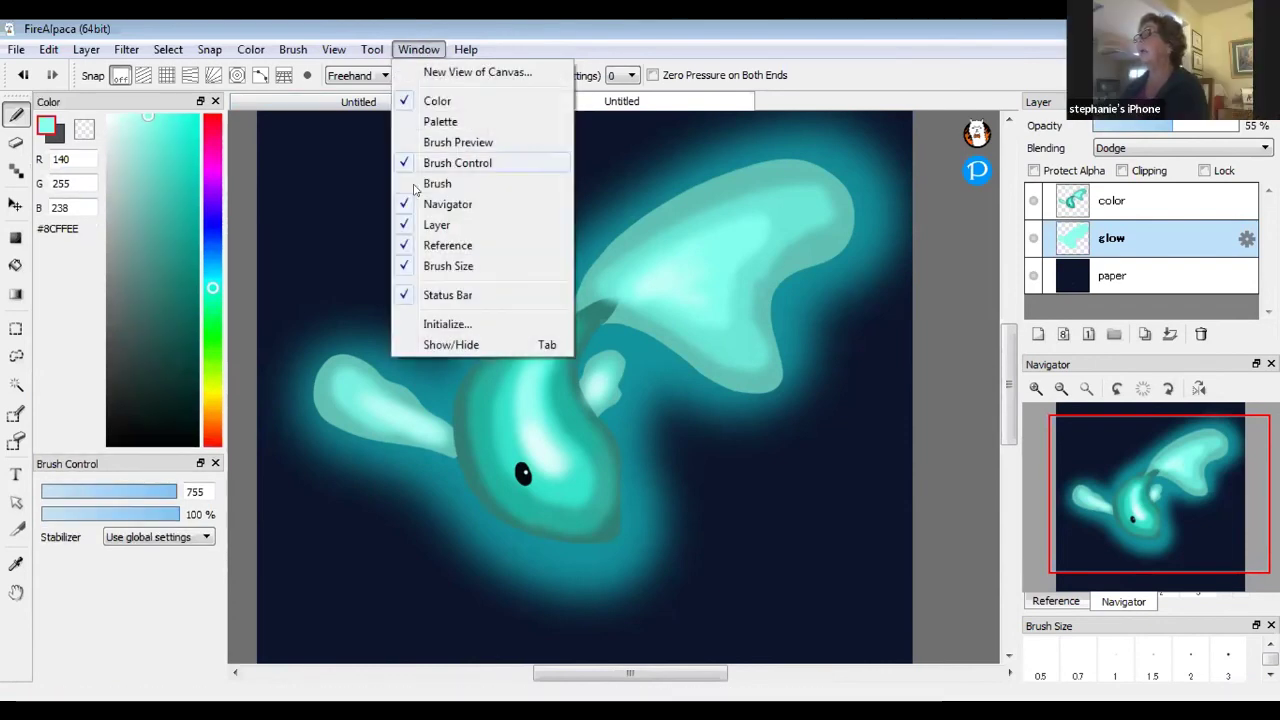
click(420, 184)
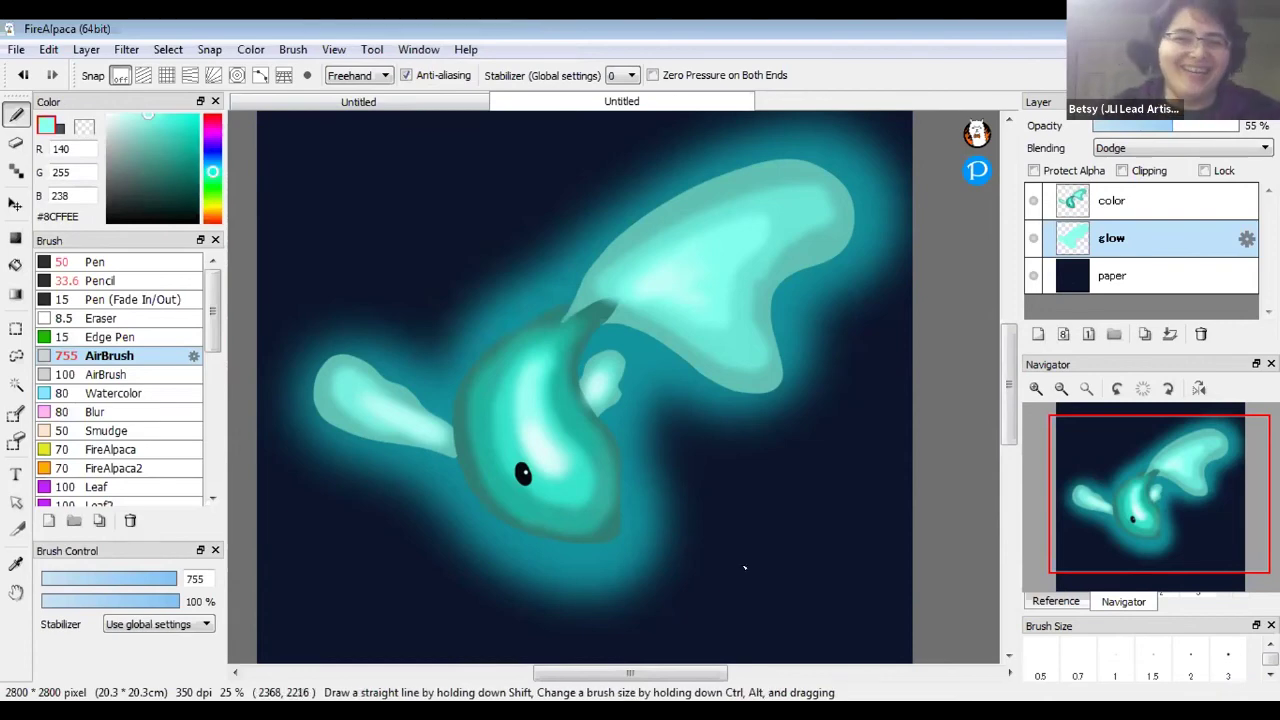